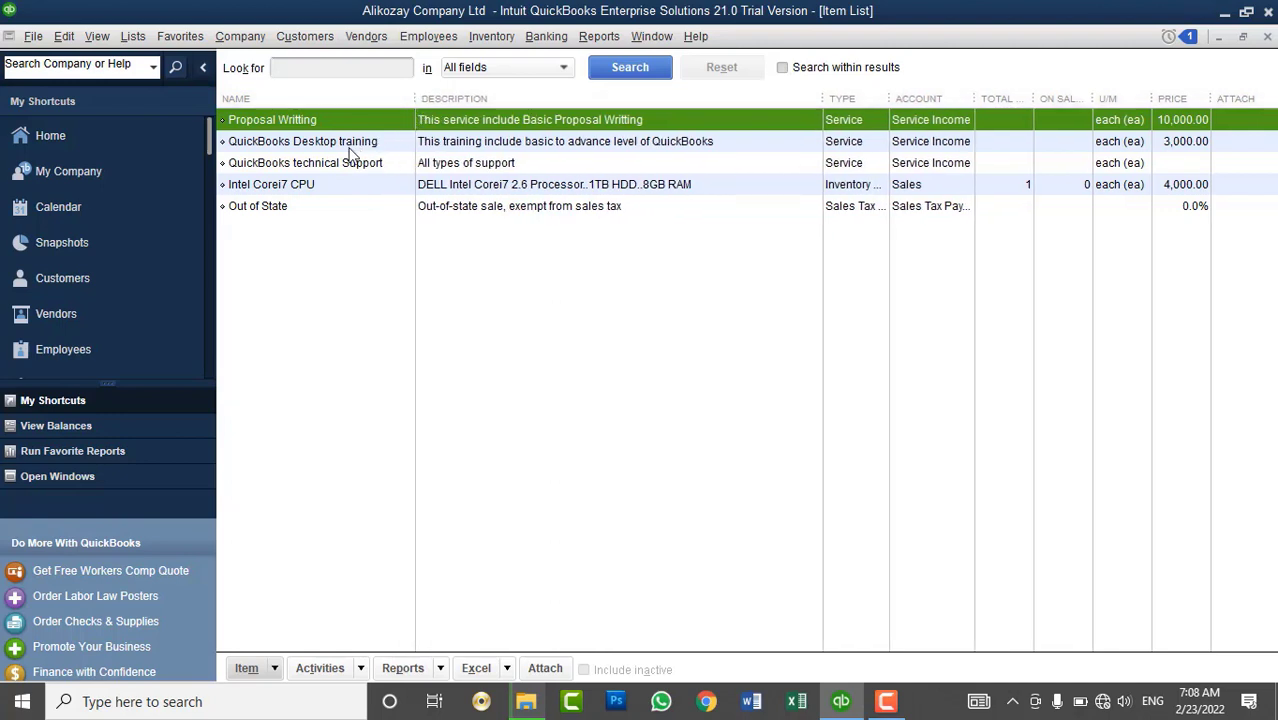
click(306, 164)
click(310, 146)
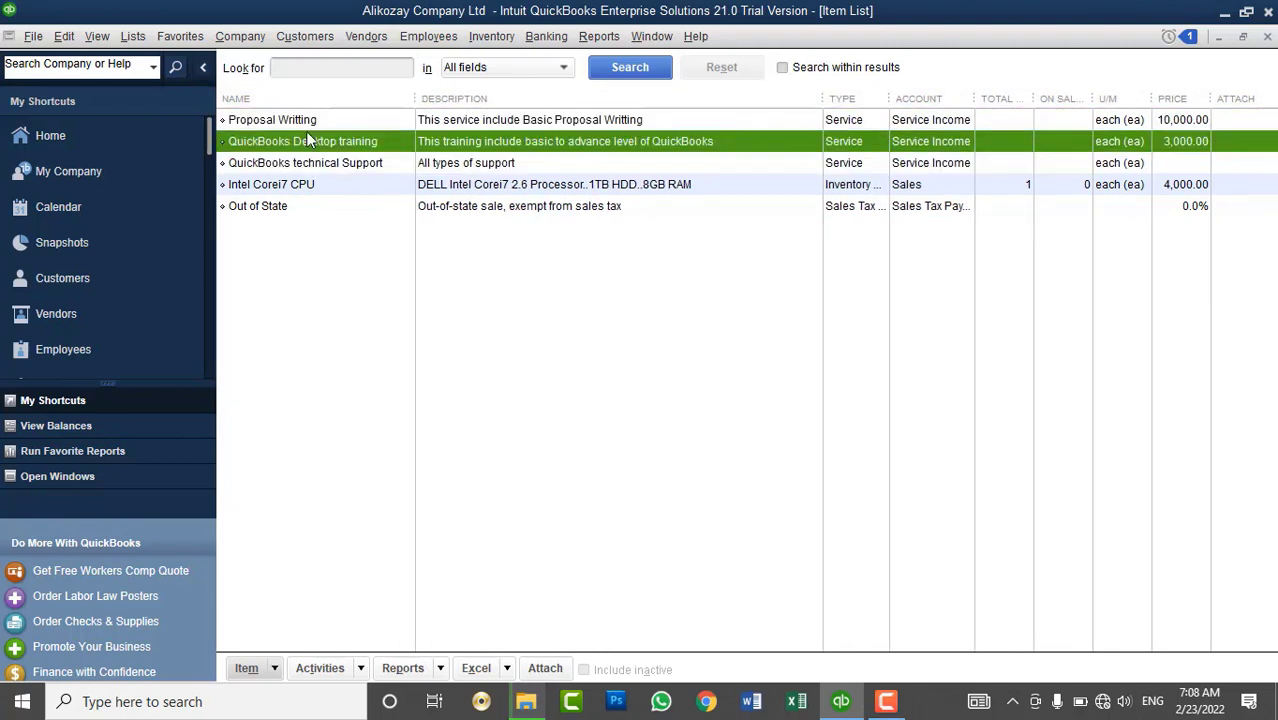
click(310, 124)
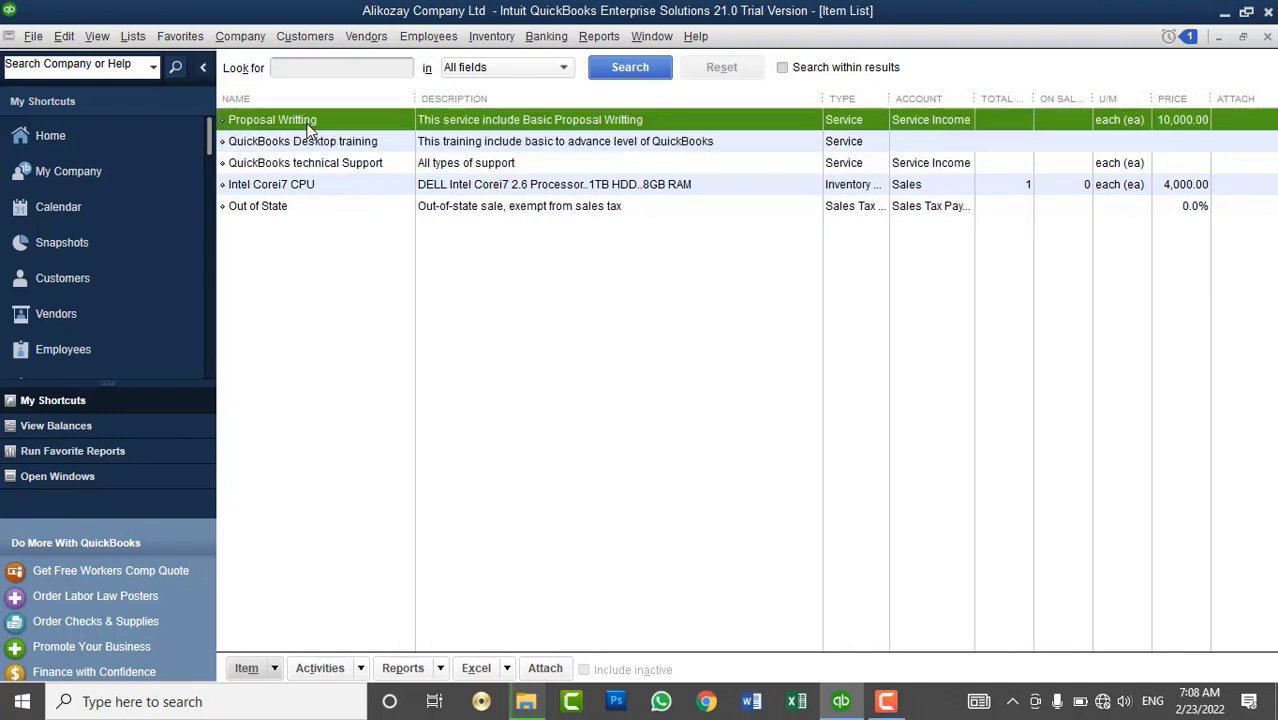
click(277, 190)
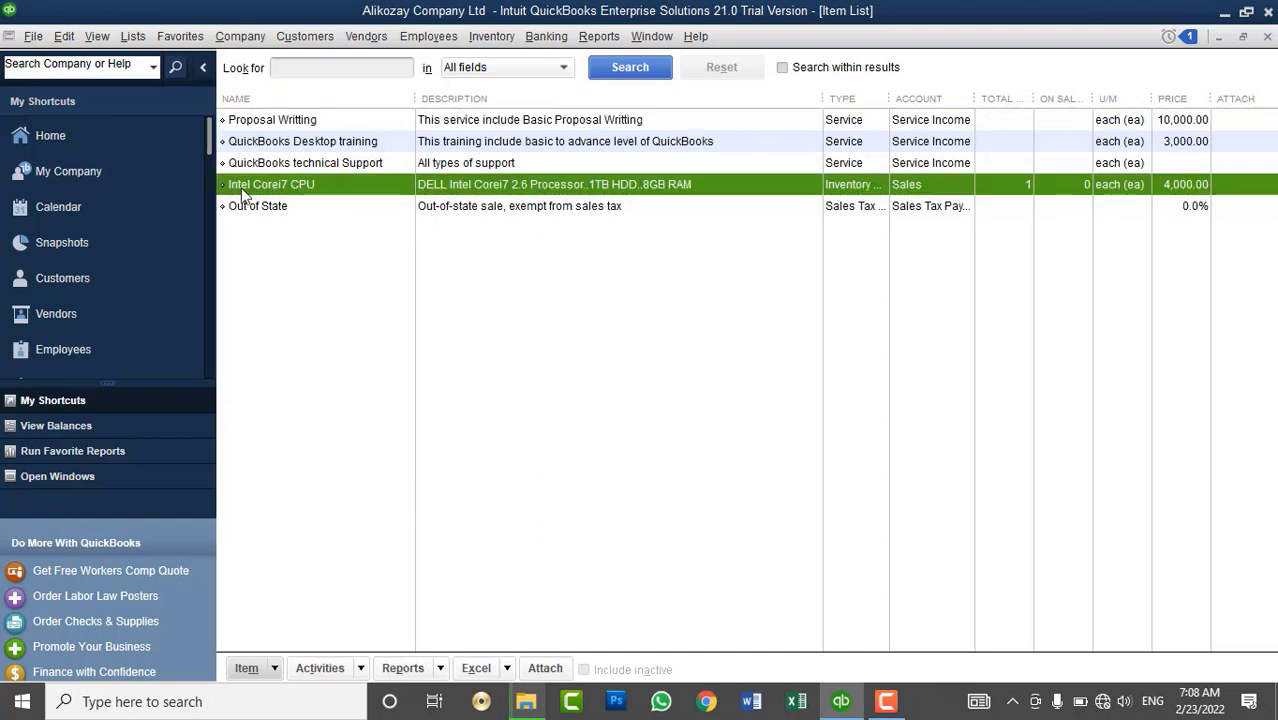
- Create a new item of type Inventory Part and name it DELL latitude 5870
right_click(340, 238)
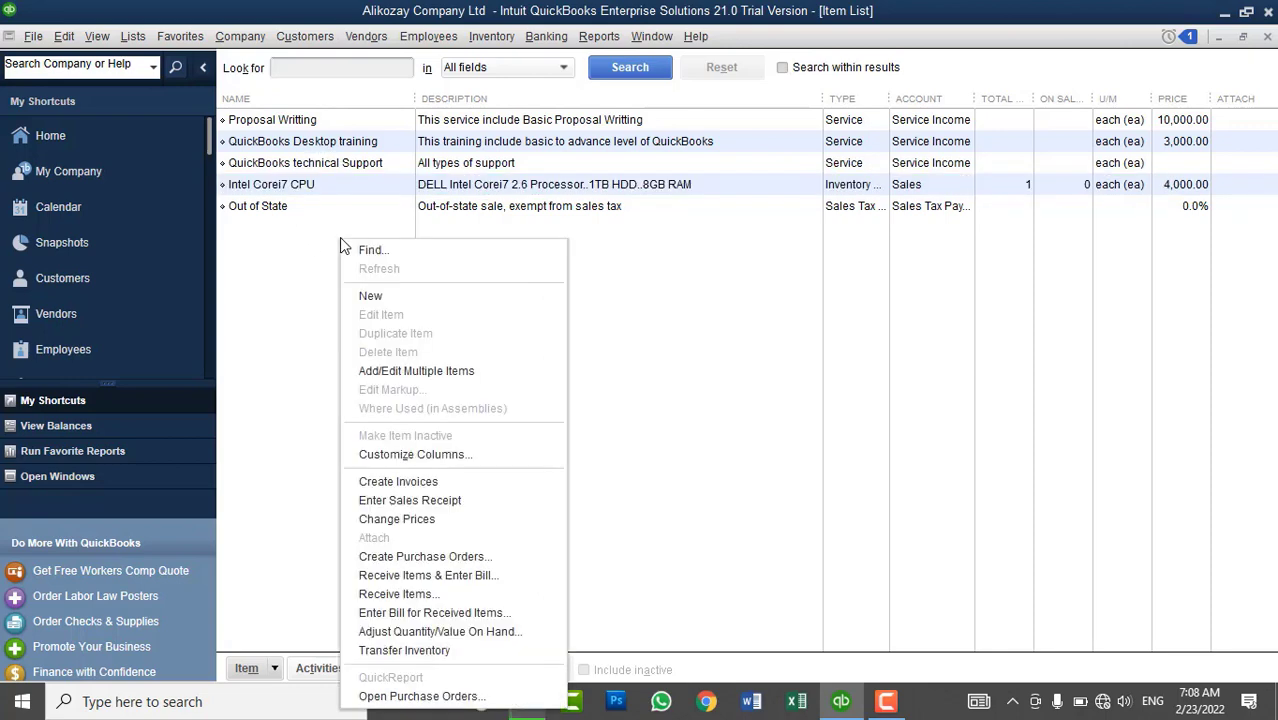
click(370, 298)
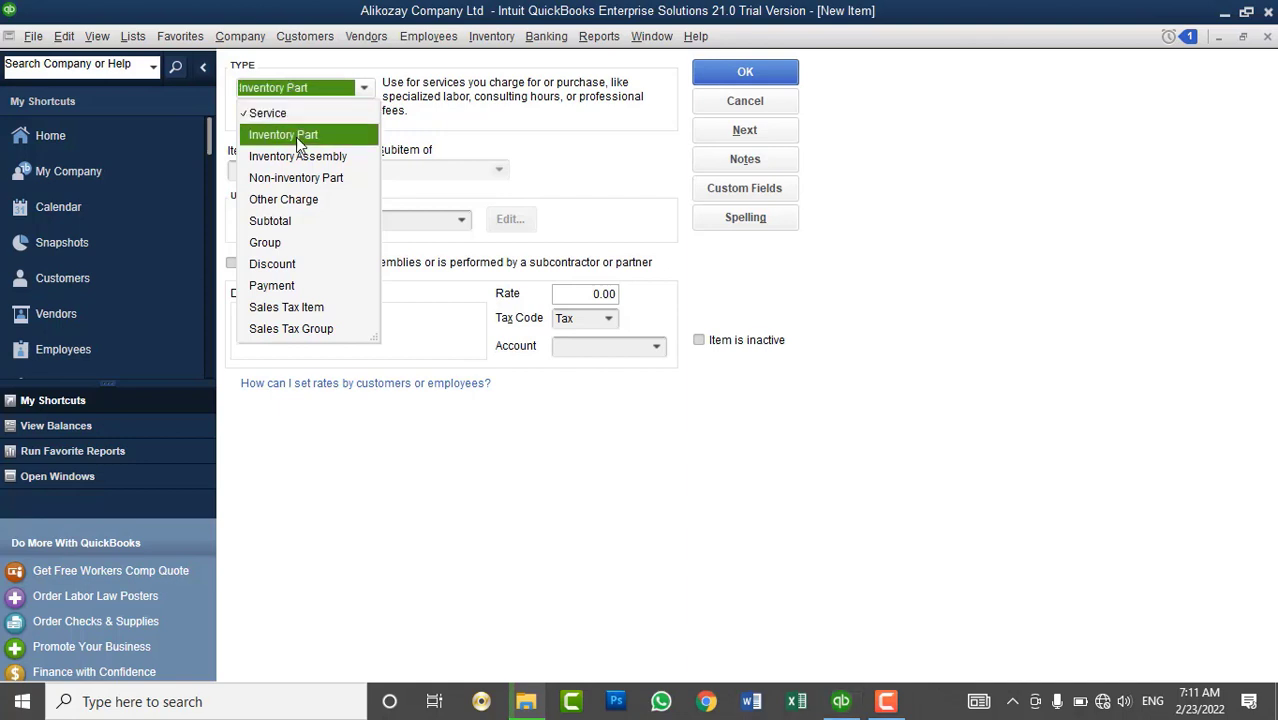
click(296, 137)
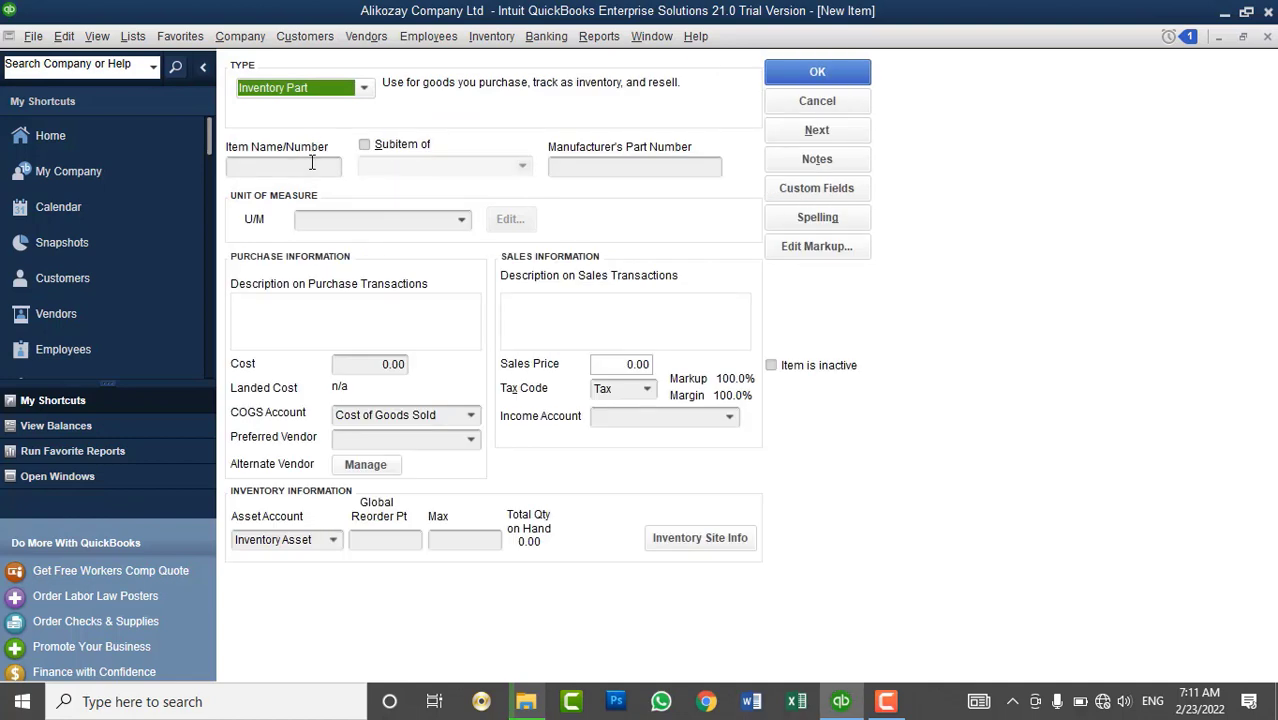
click(312, 162)
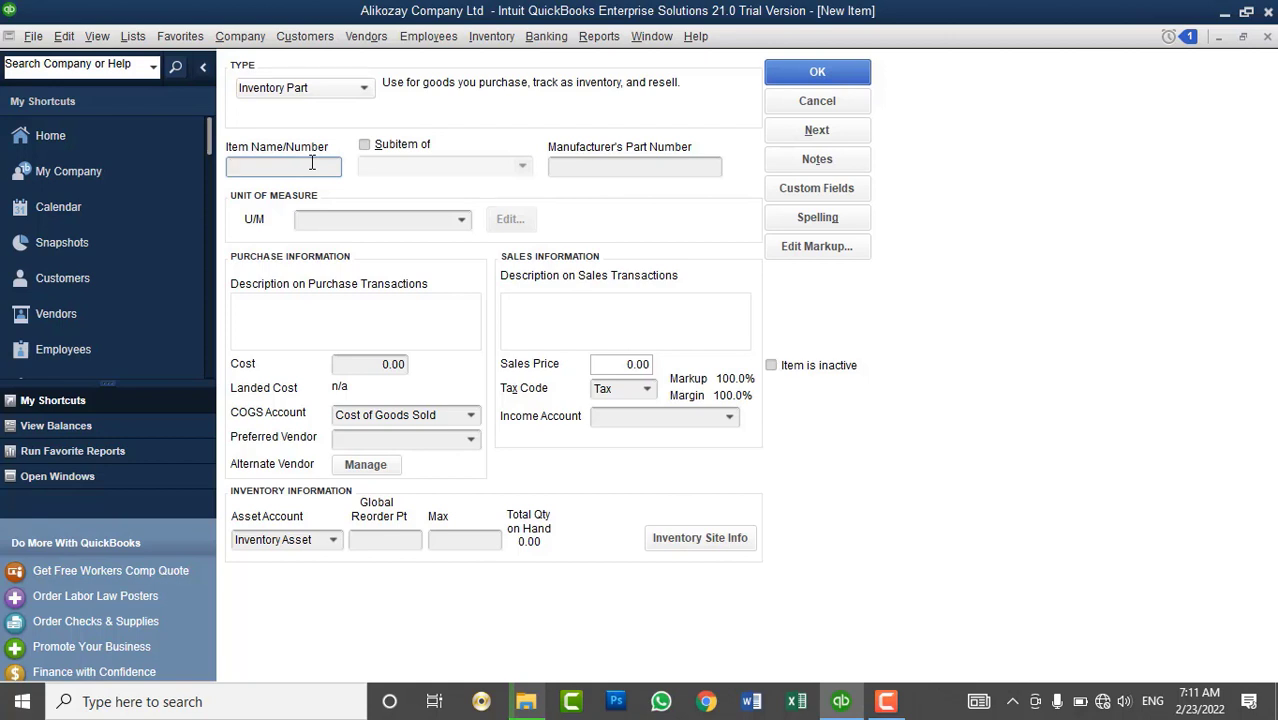
text(DELL latitude 5870)
drag(332, 166, 218, 162)
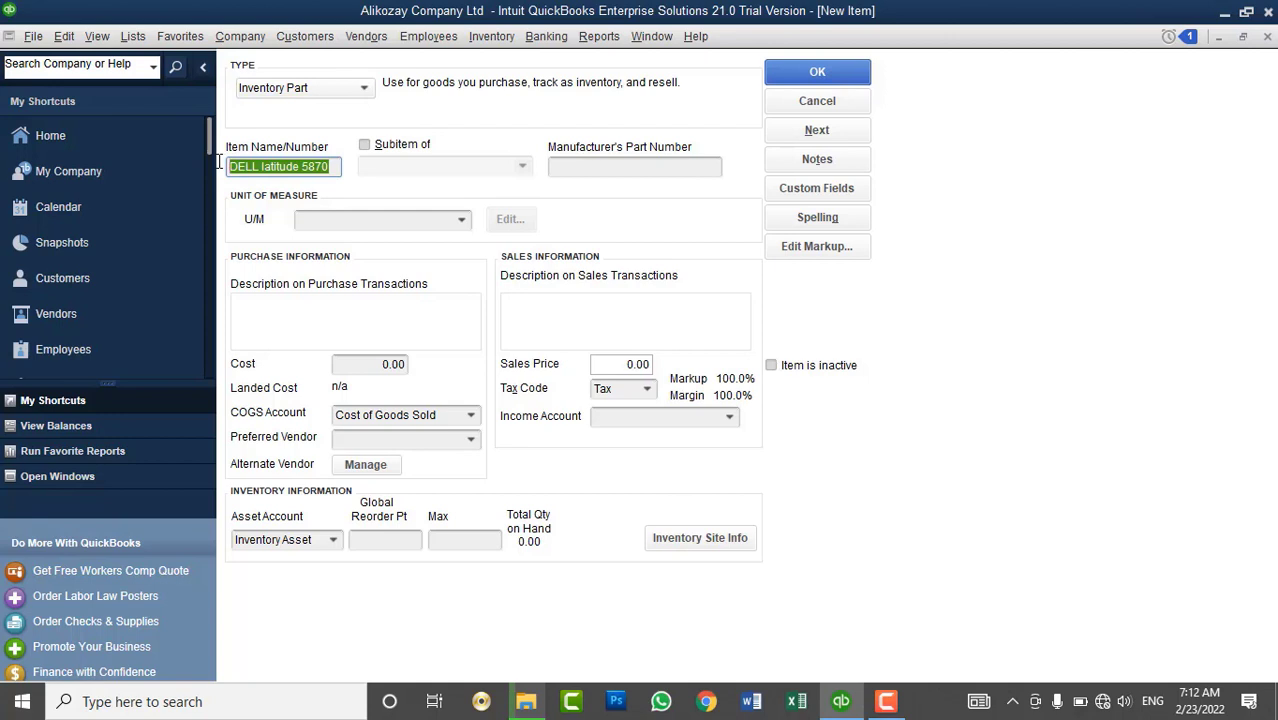
click(332, 167)
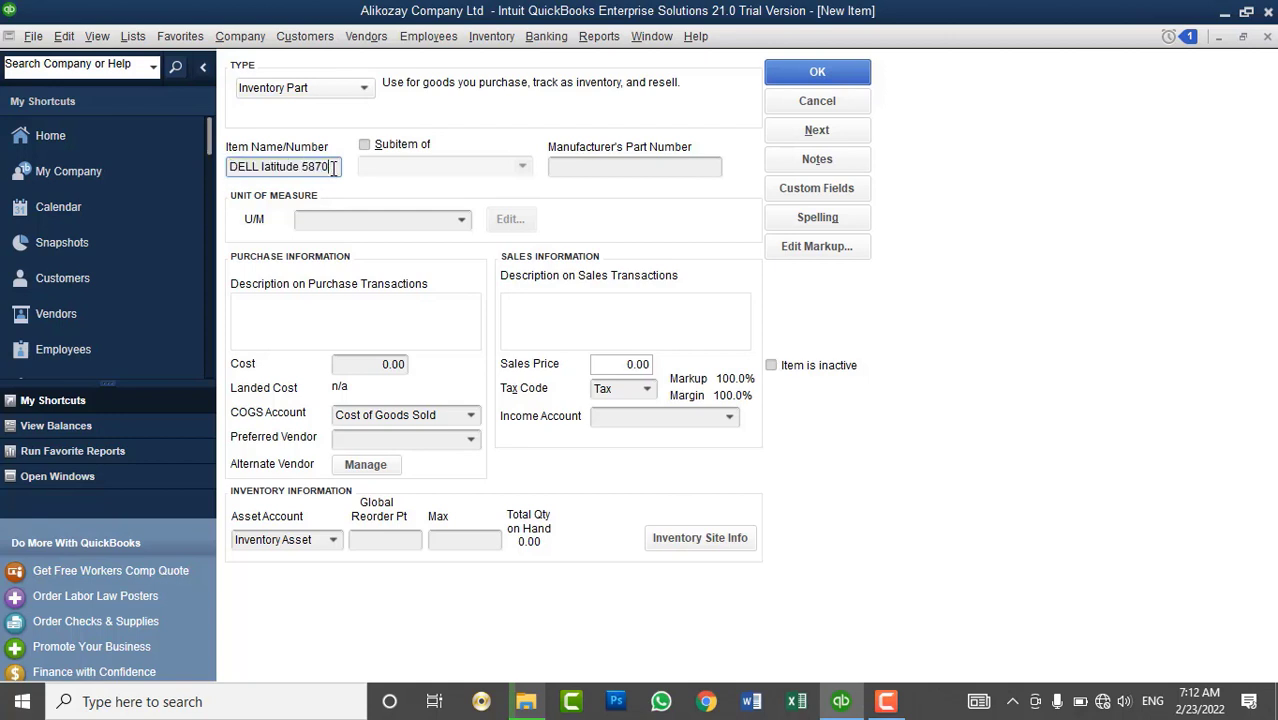
drag(332, 167, 222, 188)
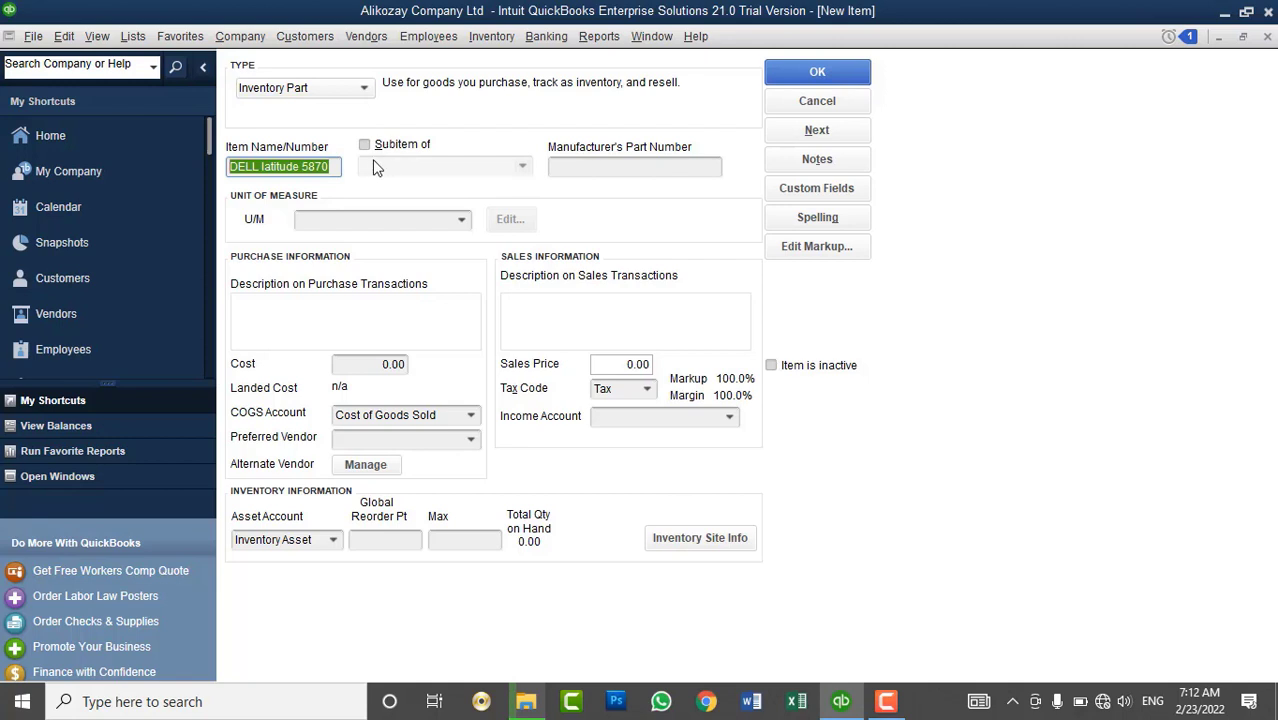
click(333, 169)
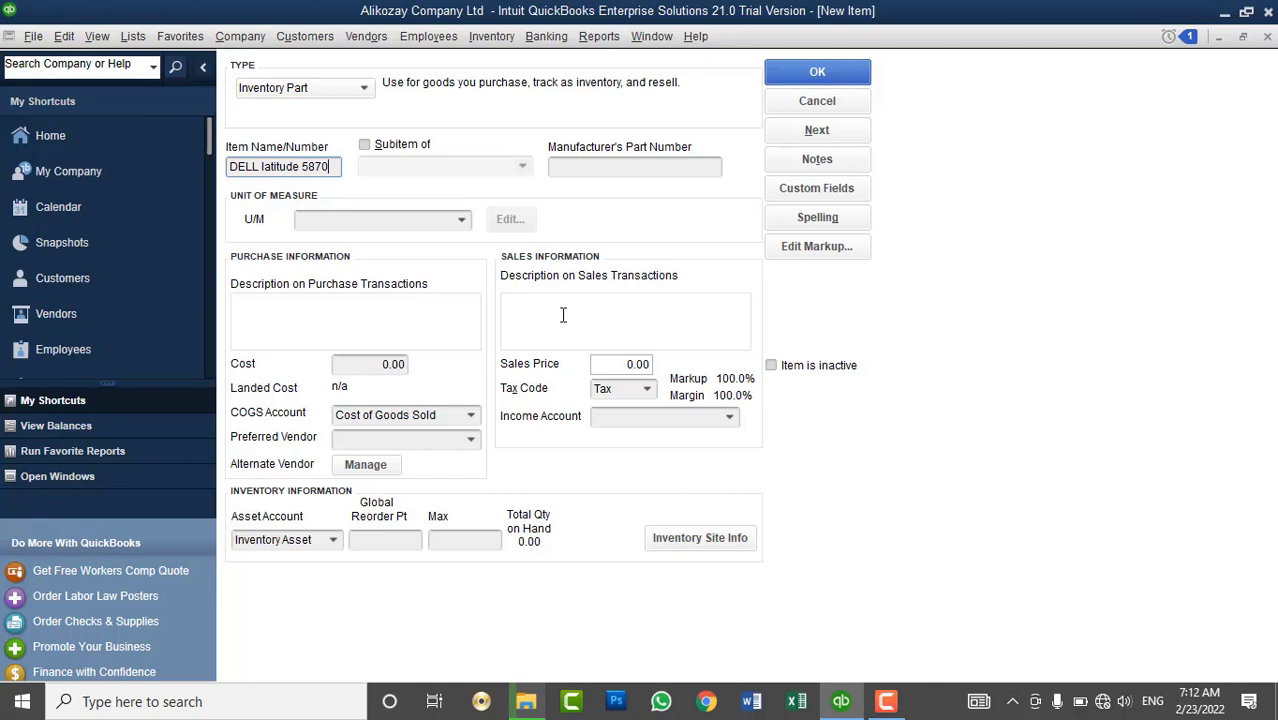
click(462, 222)
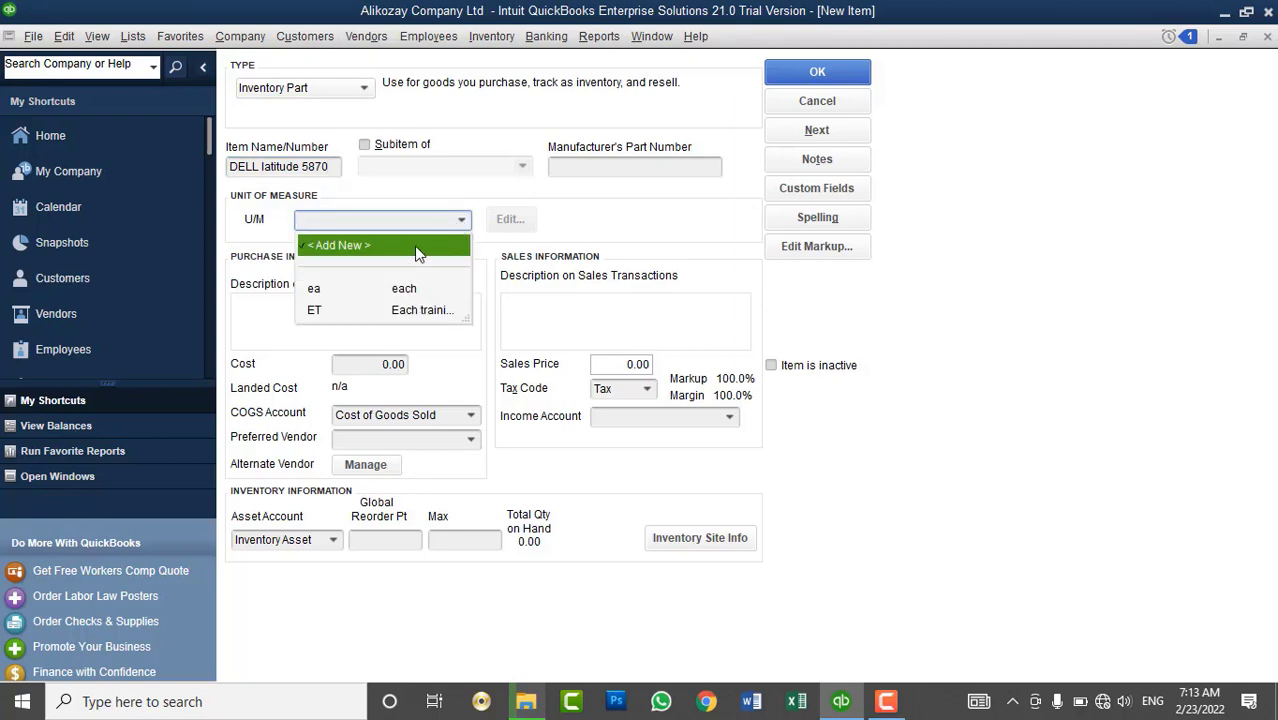
click(350, 254)
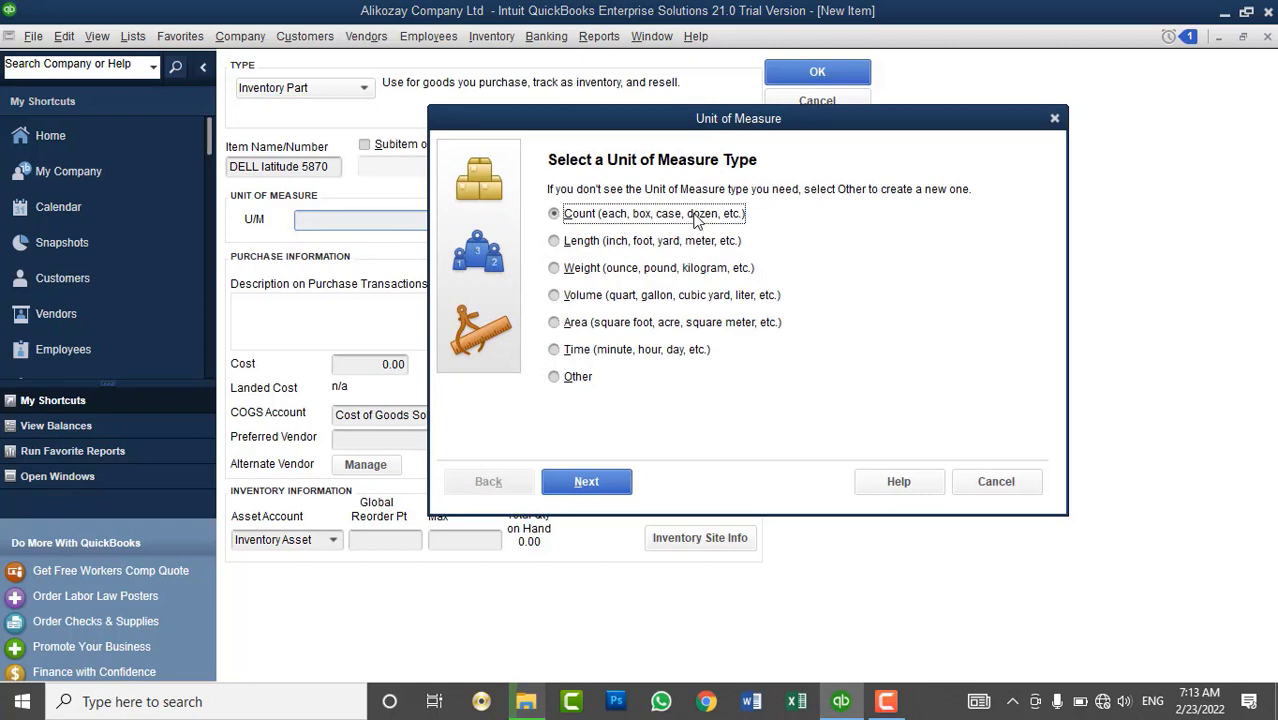
click(996, 482)
click(461, 220)
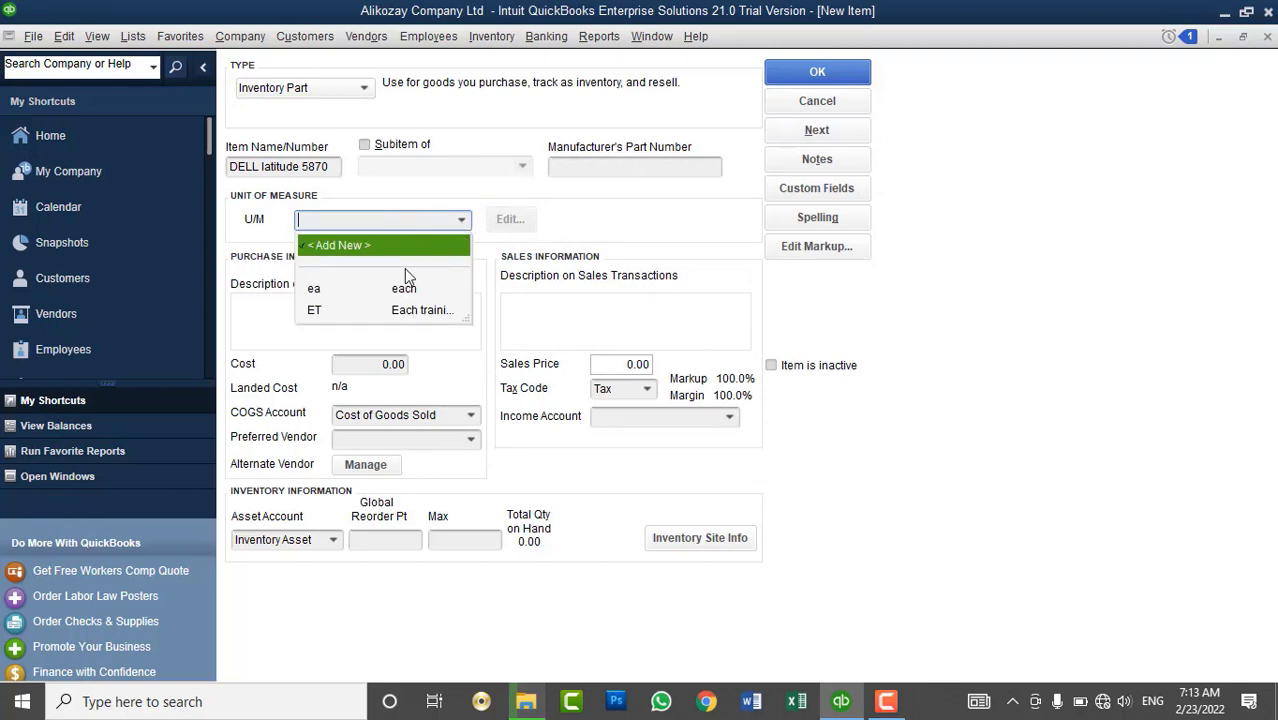
click(358, 250)
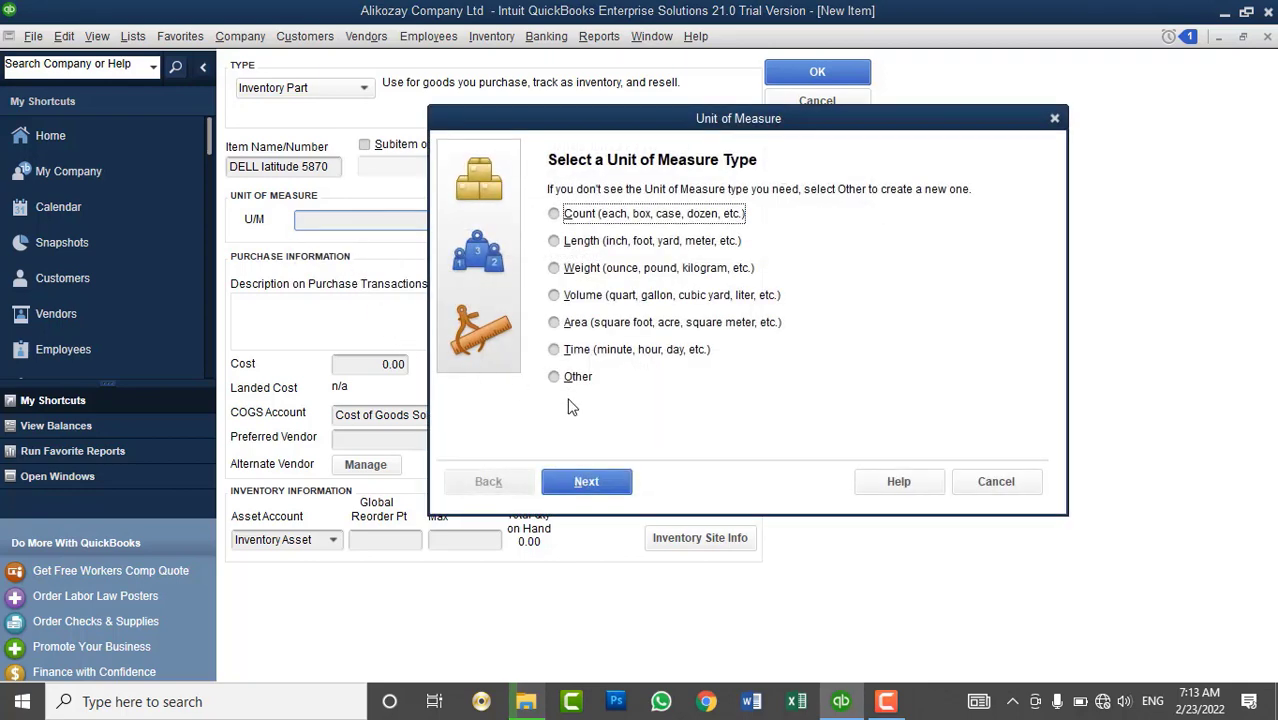
click(980, 481)
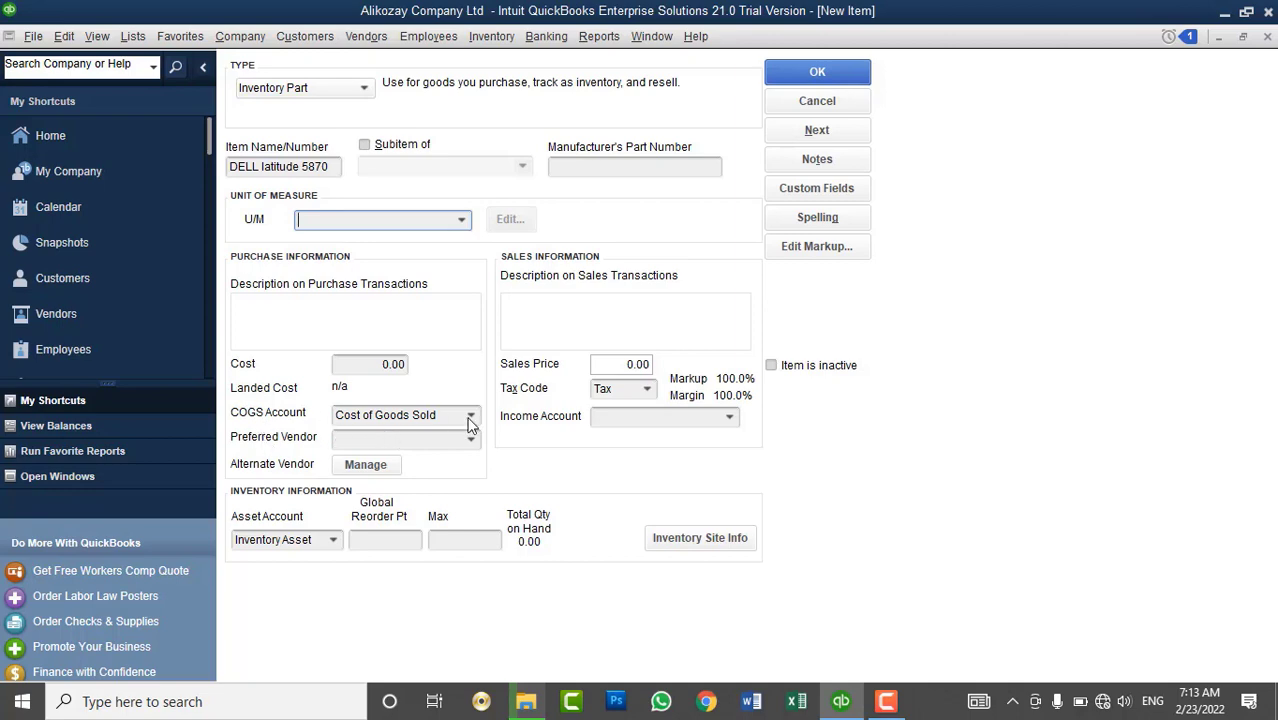
- Assign the Sales income account to the DELL latitude 5870 item, save it and start another new item
click(729, 418)
click(648, 550)
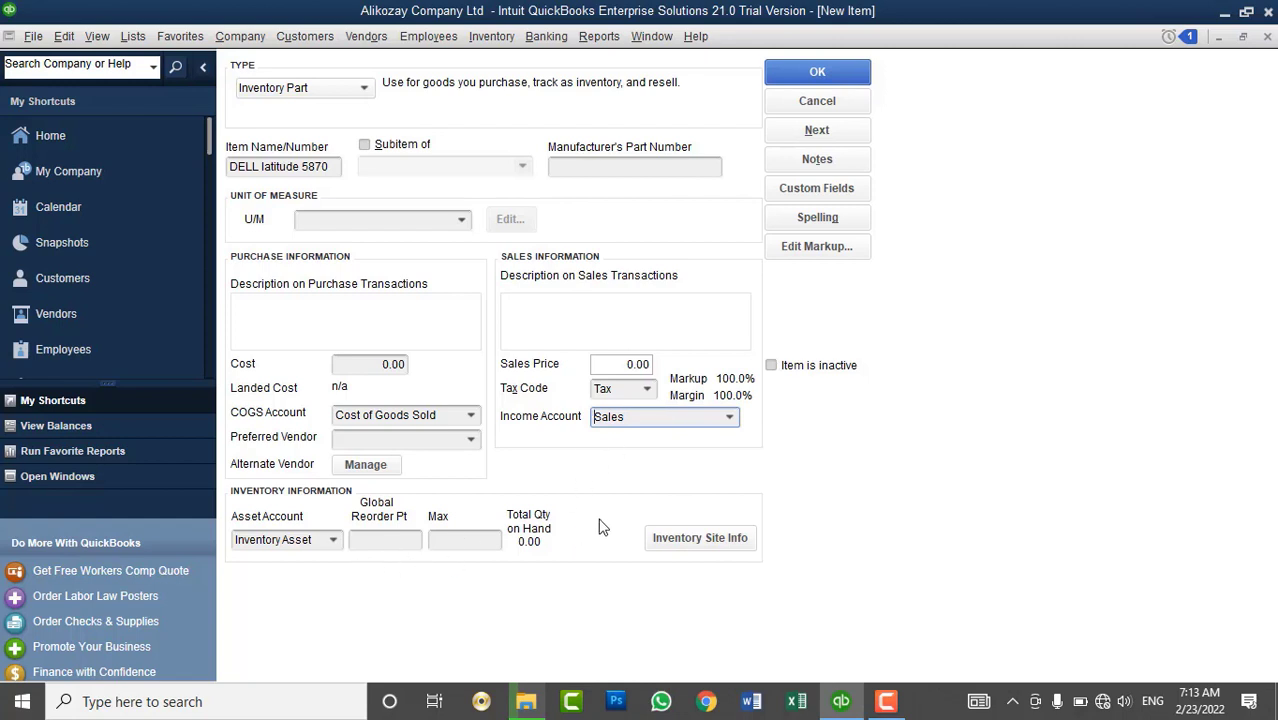
click(803, 133)
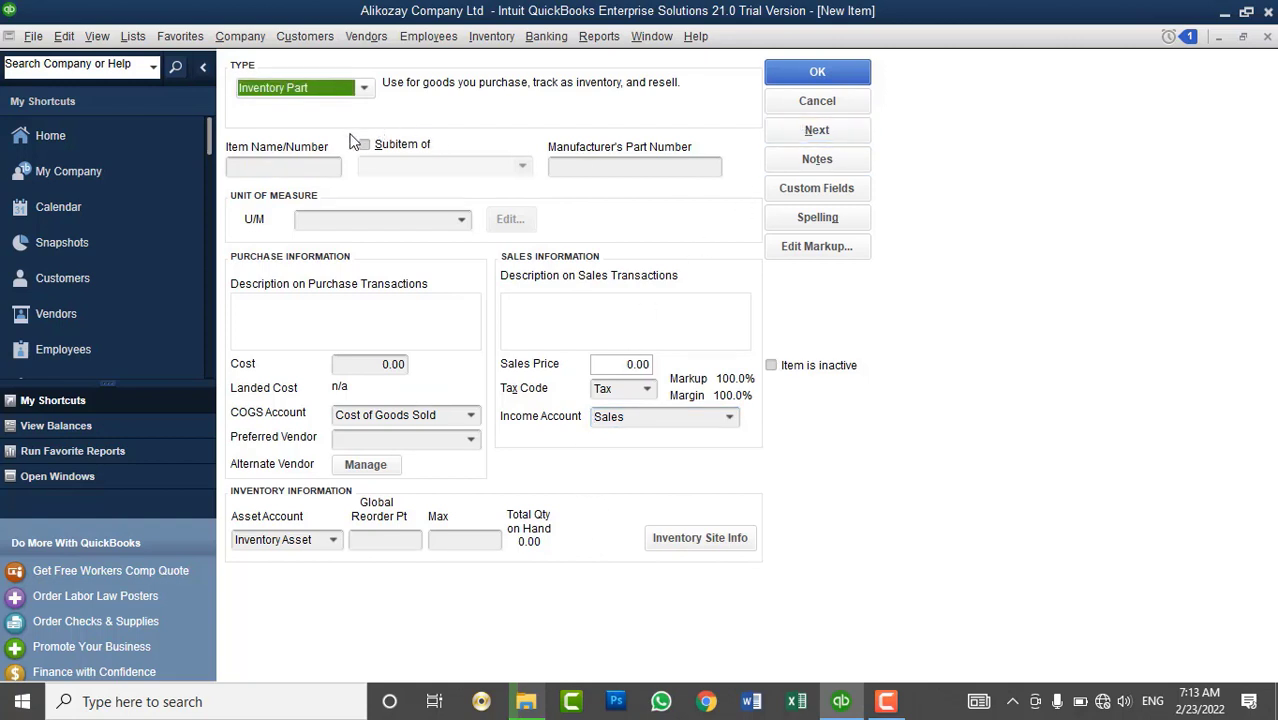
- Name the new inventory part 5870-Battery and make it a subitem of DELL latitude 5870
click(276, 168)
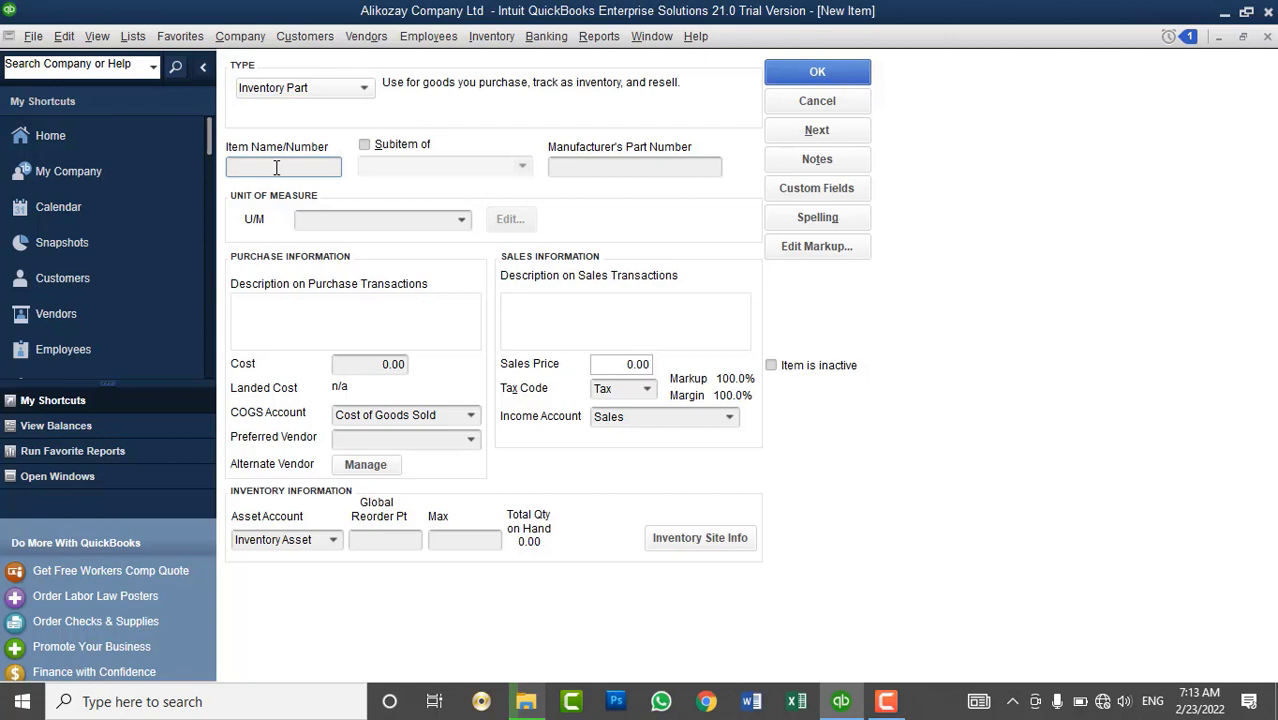
text(Battery)
key(Home)
text(5870-)
click(401, 145)
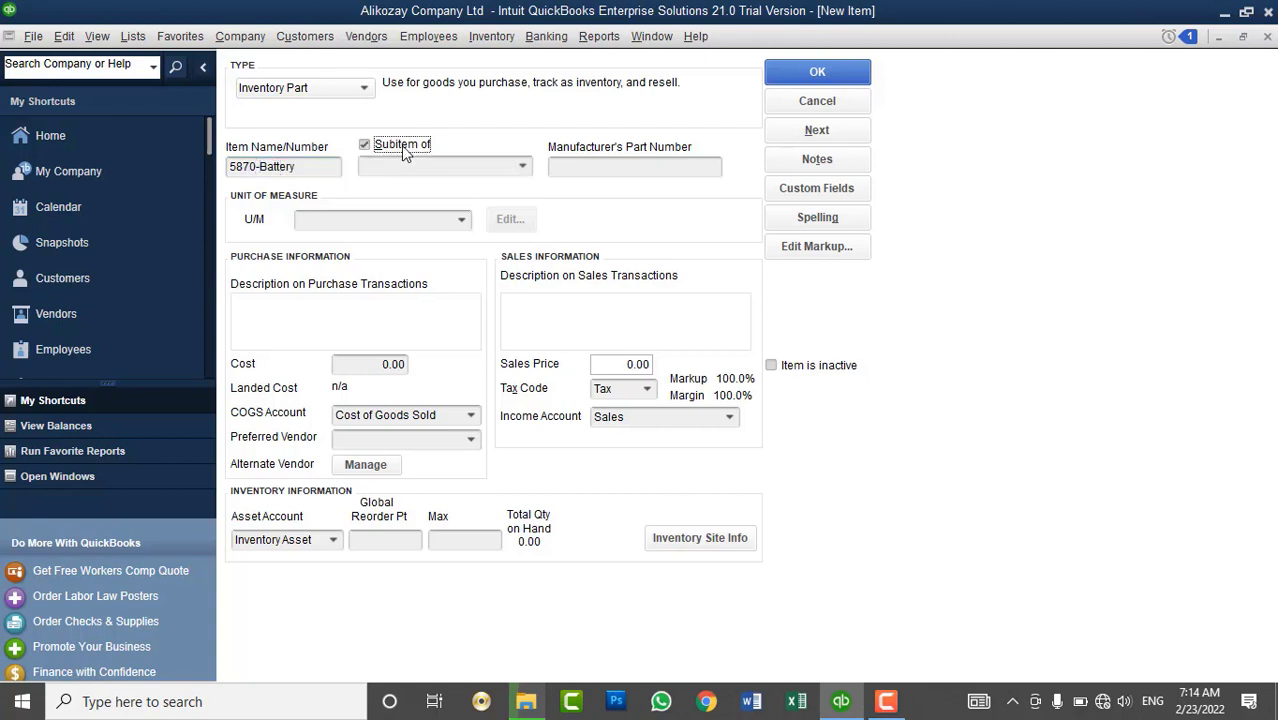
click(524, 169)
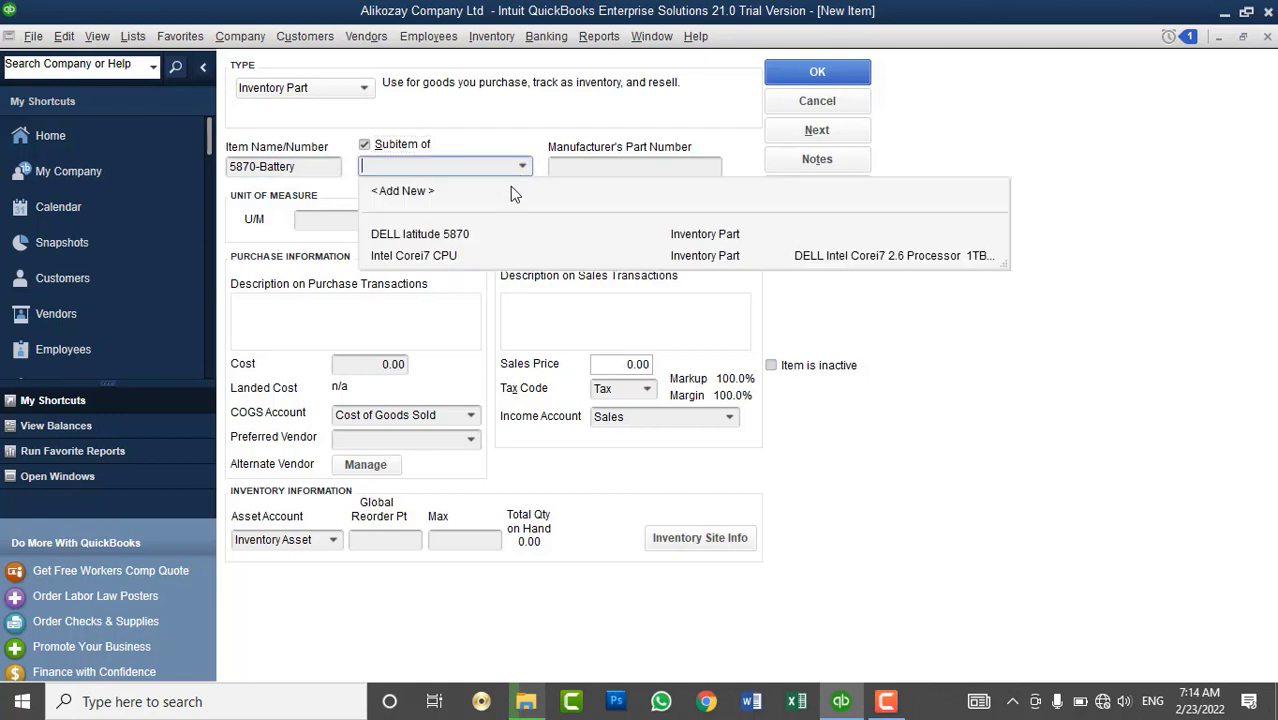
click(438, 240)
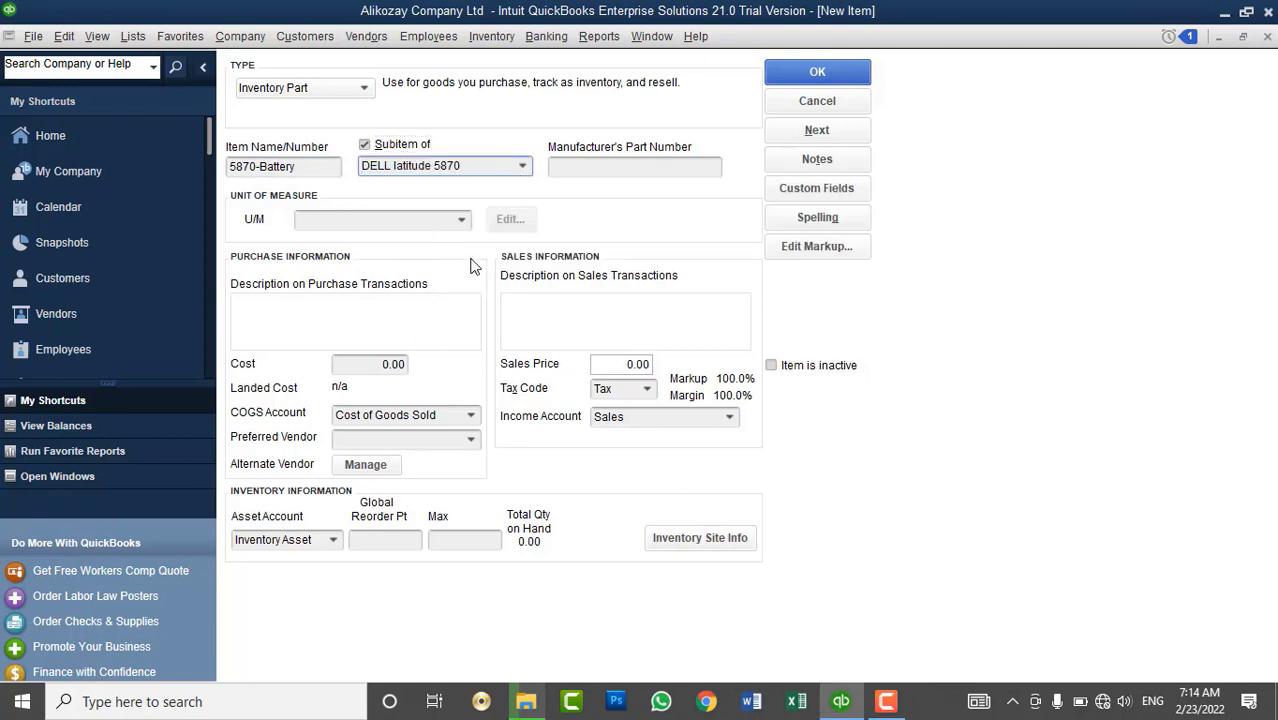
- Set the battery item's unit of measure to each (ea)
click(462, 216)
click(462, 220)
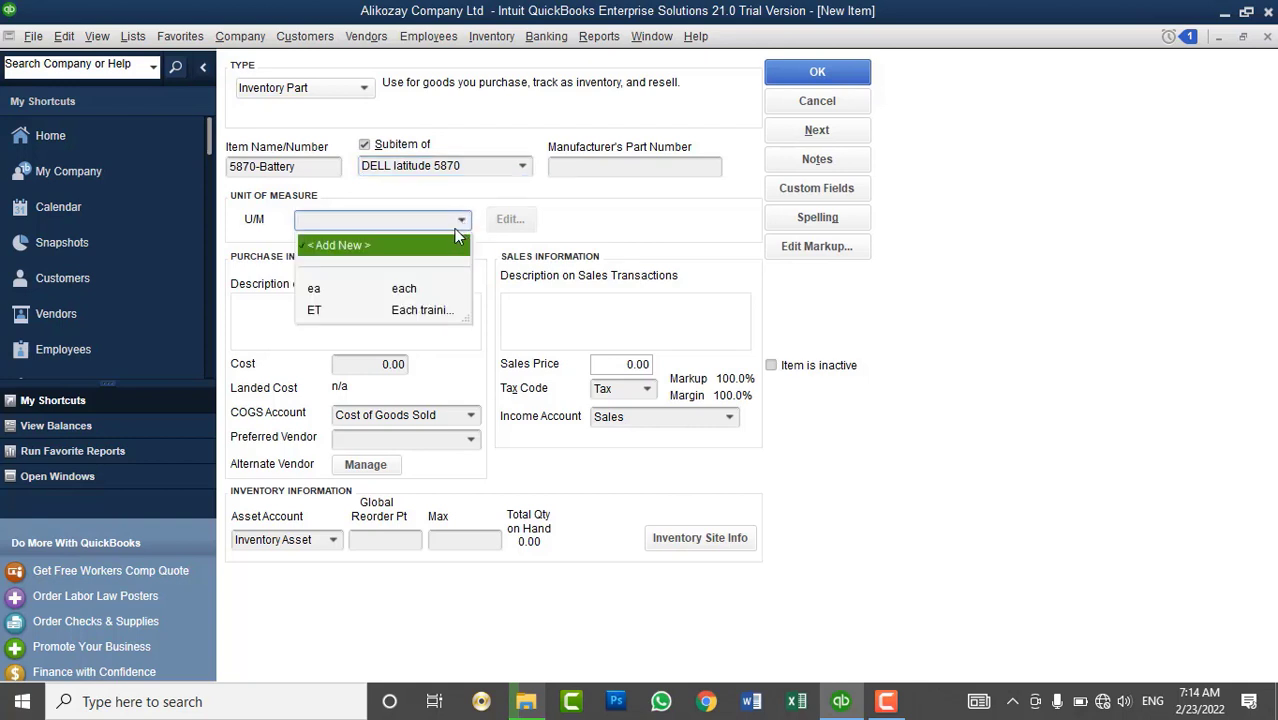
click(389, 290)
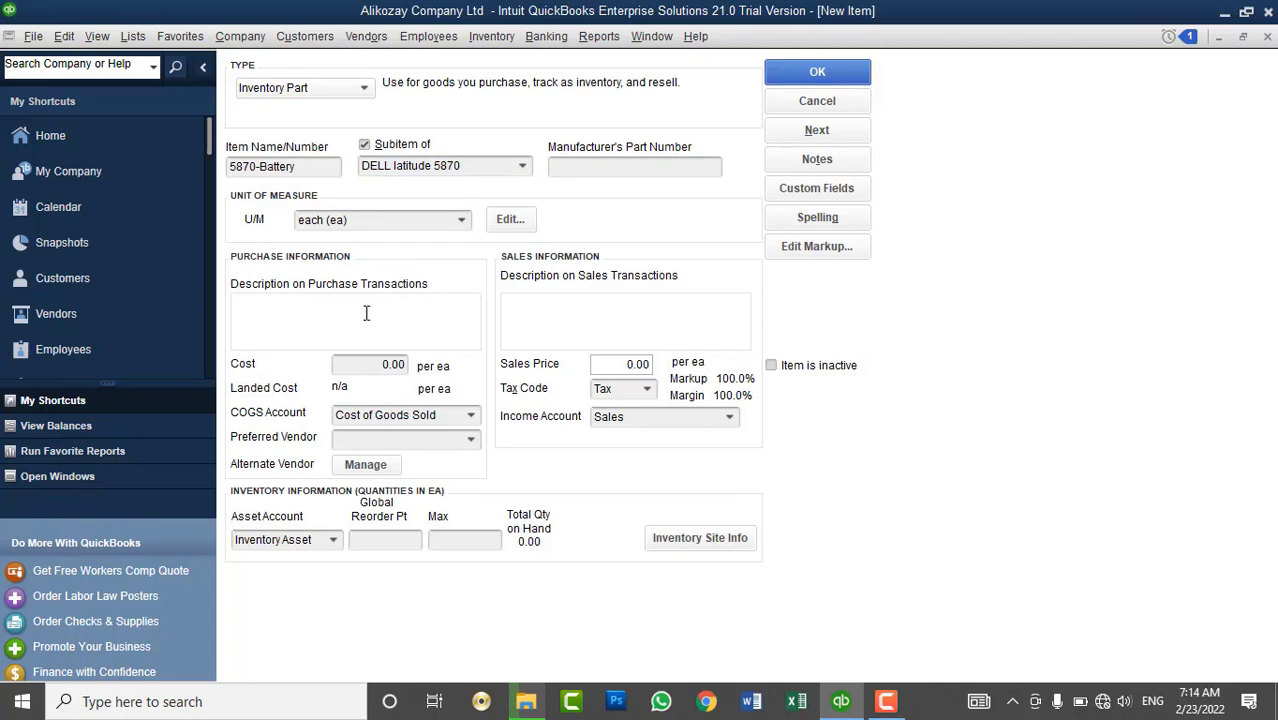
- Enter "DELL 4+ H Life" as the battery item's purchase description so that it also fills the sales description
click(366, 313)
text(DELL)
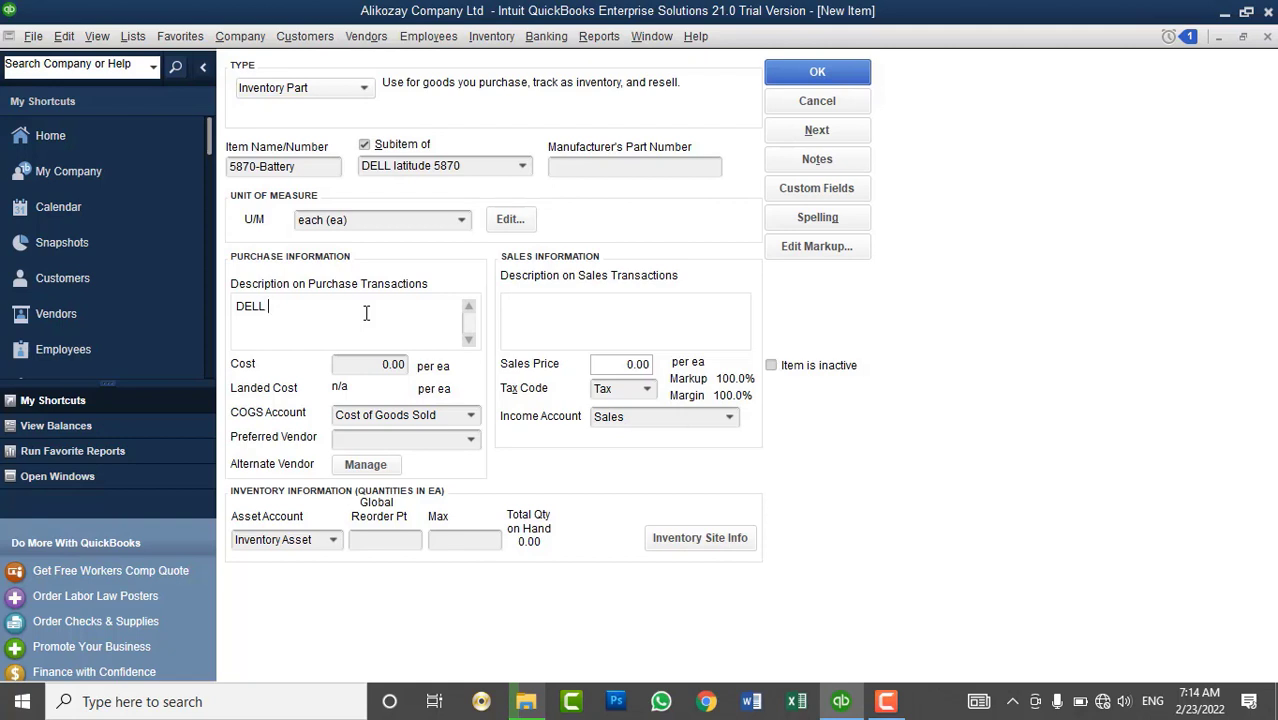
text(4+)
text( H)
text(r)
key(BackSpace)
key(BackSpace)
key(BackSpace)
text(Life)
click(587, 173)
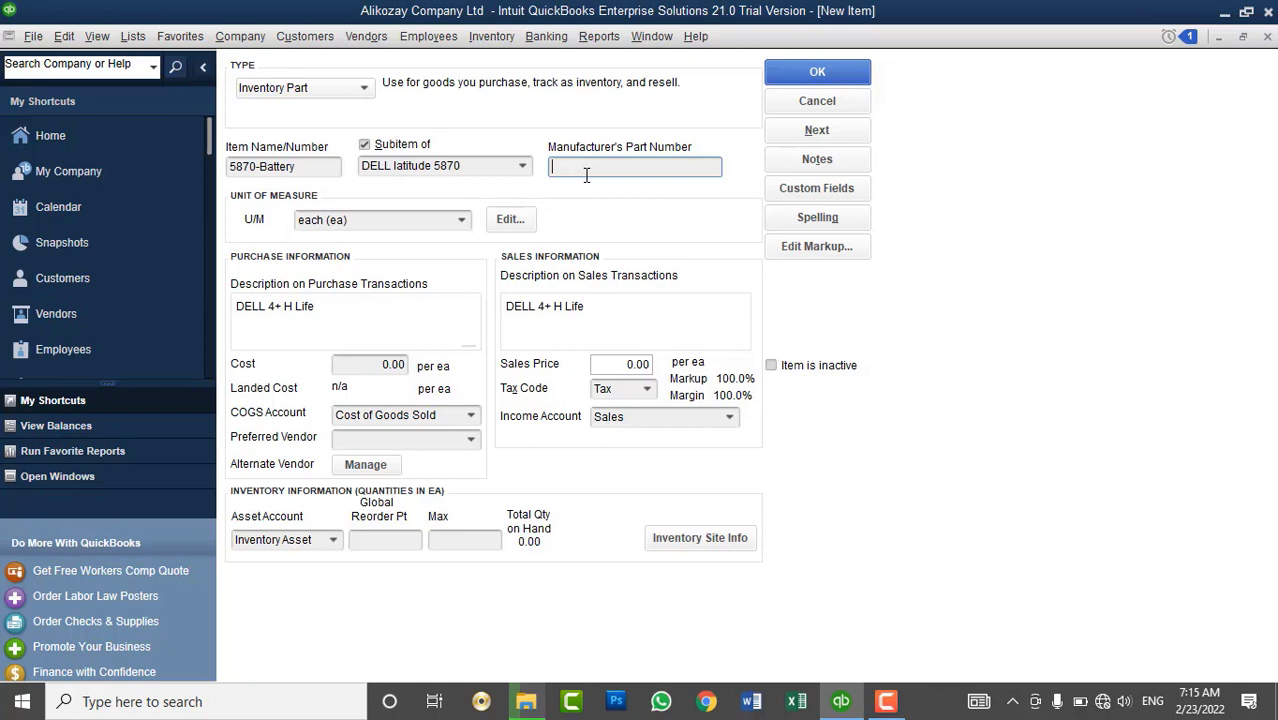
drag(593, 306, 503, 300)
drag(372, 314, 220, 323)
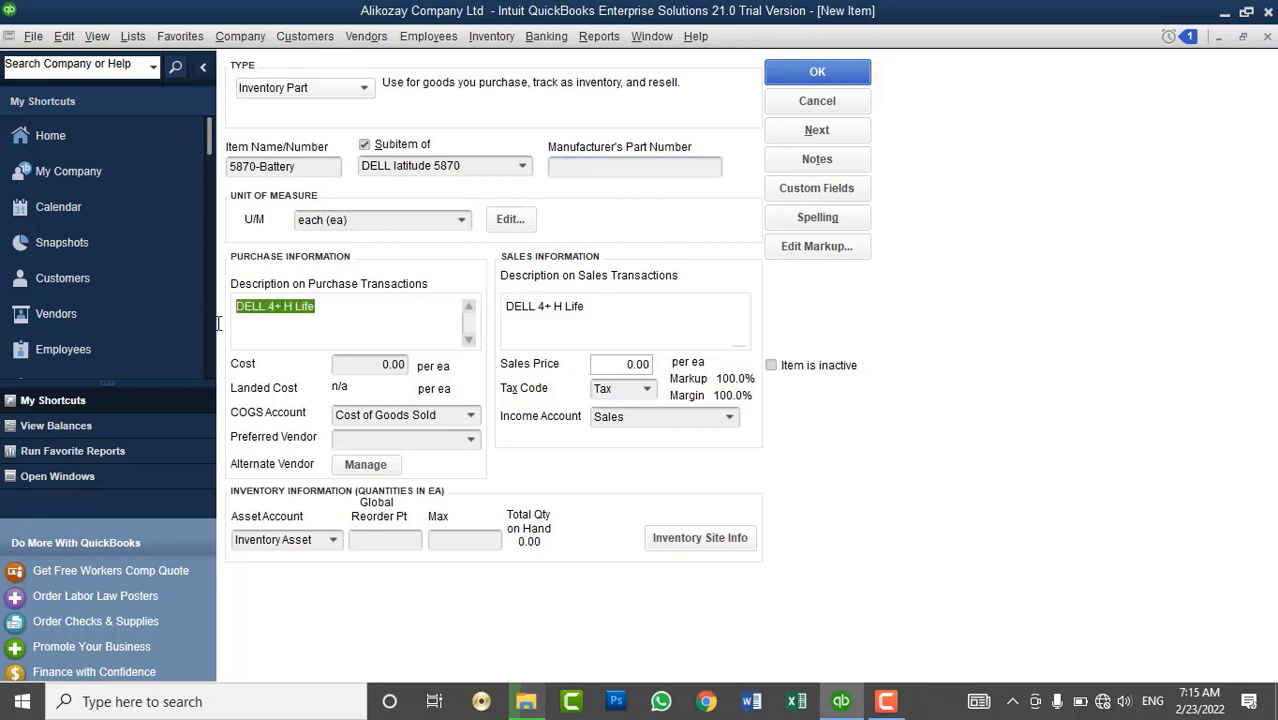
click(599, 320)
drag(599, 320, 428, 324)
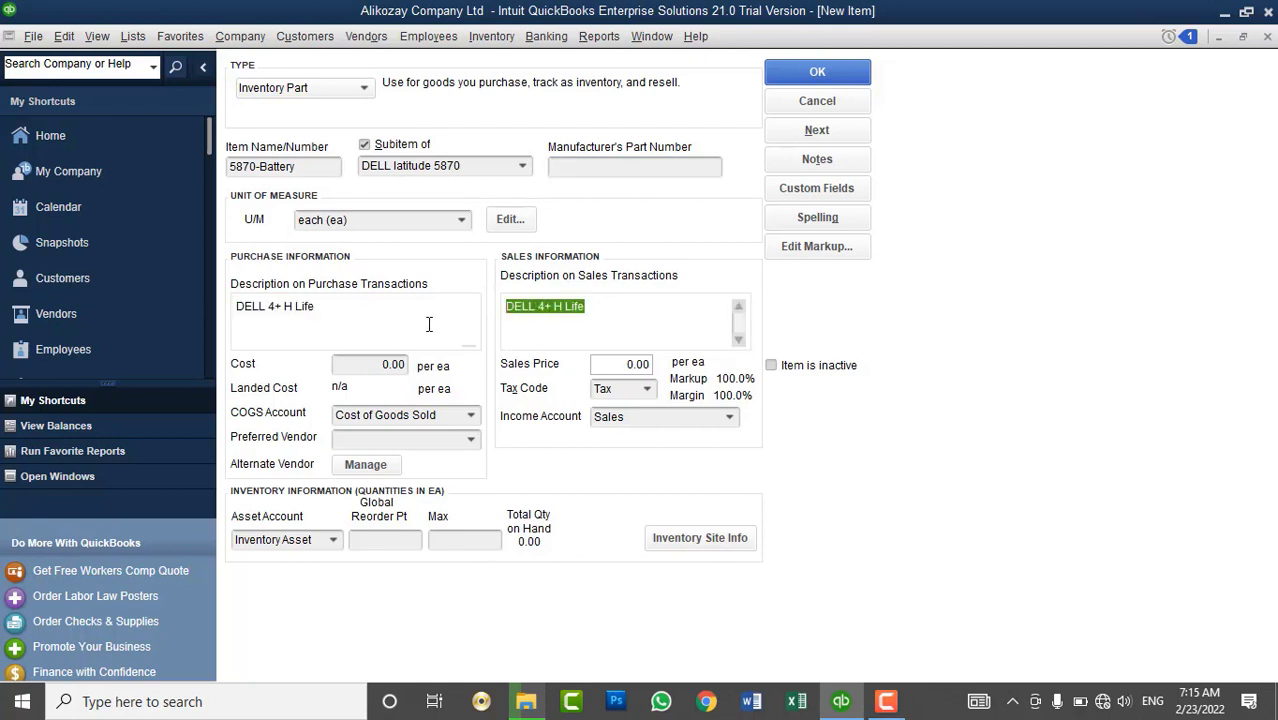
click(384, 313)
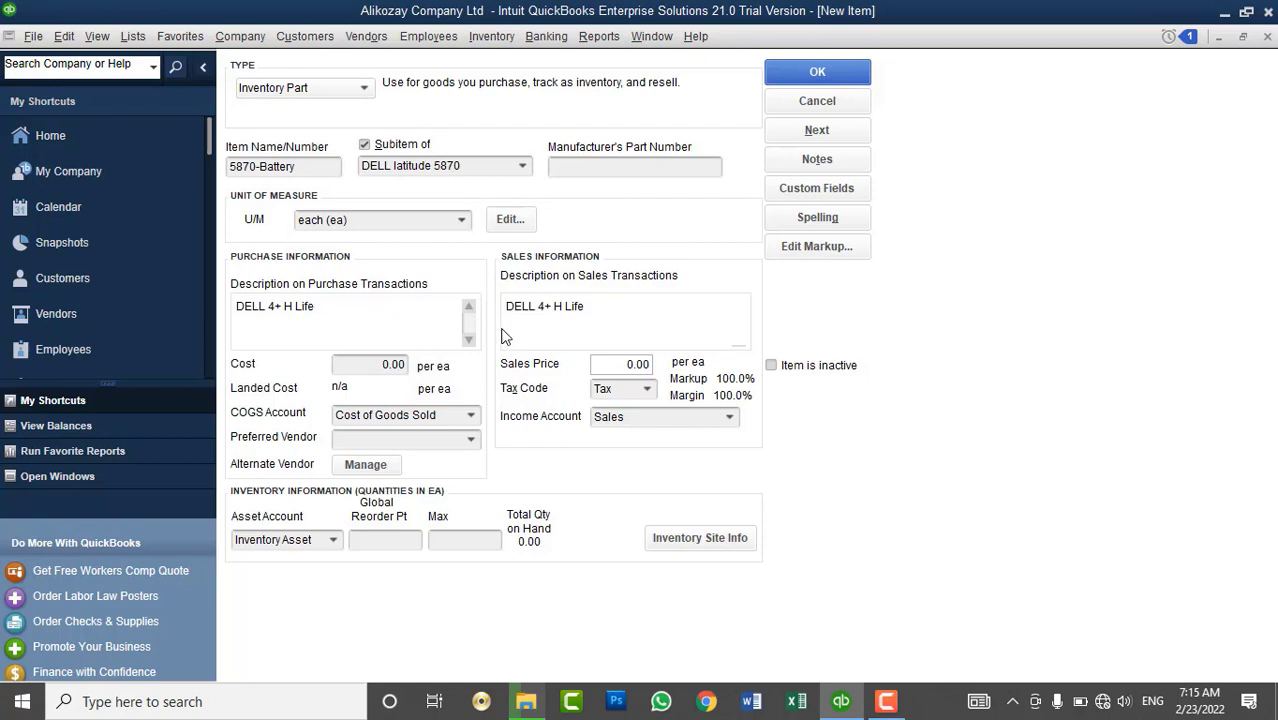
- Set the battery item's purchase cost to 3000 per ea
click(372, 364)
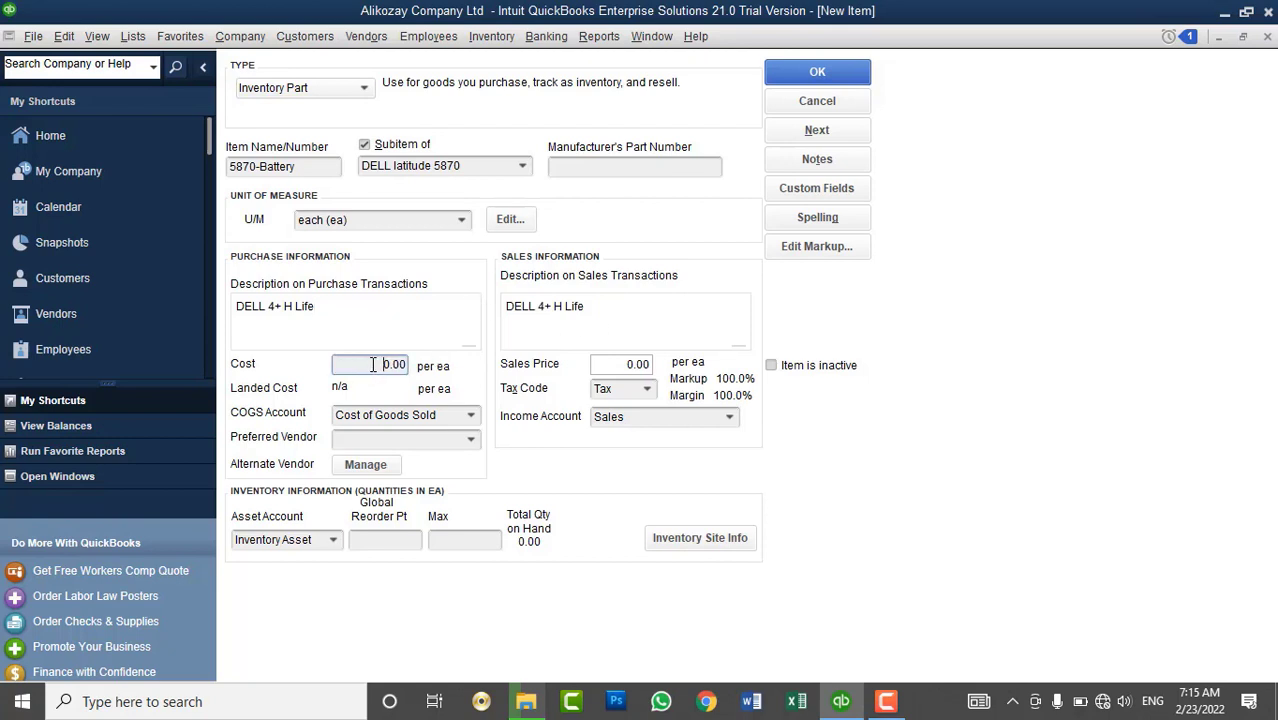
drag(372, 364, 412, 366)
text(3000)
key(Tab)
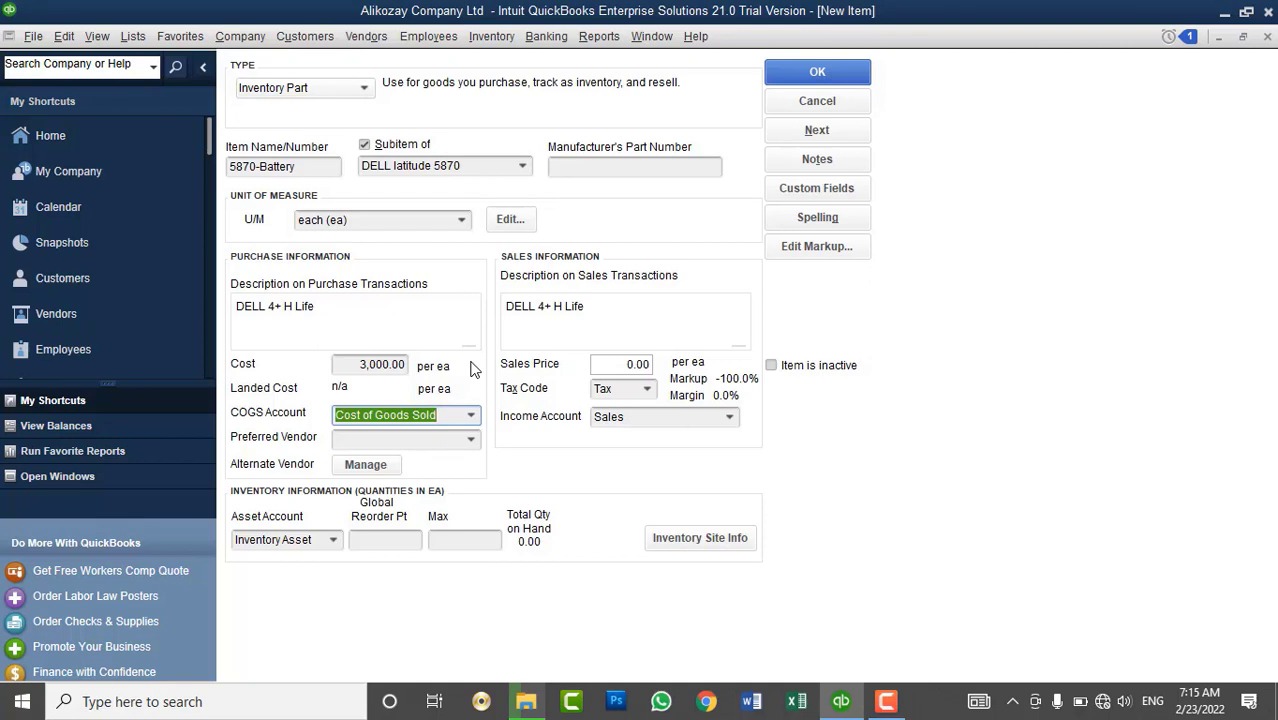
- View the Chart of Accounts, then close it to return to the new item form
click(133, 37)
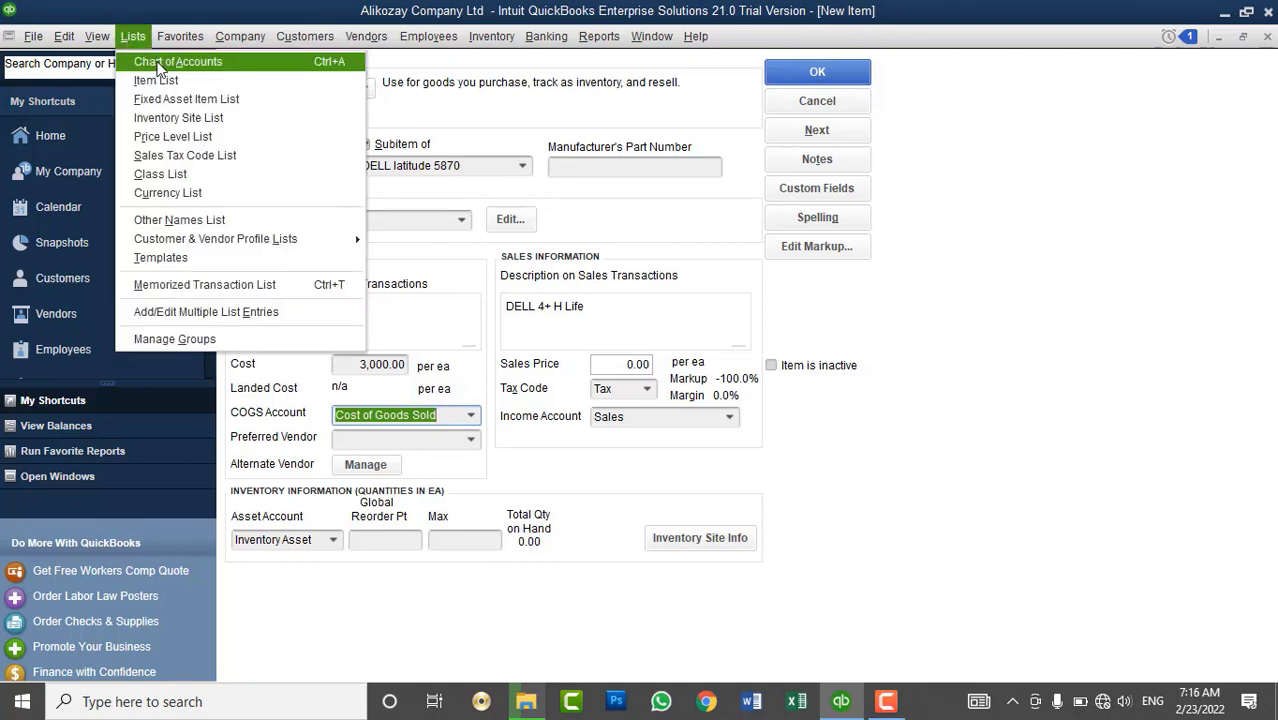
click(170, 62)
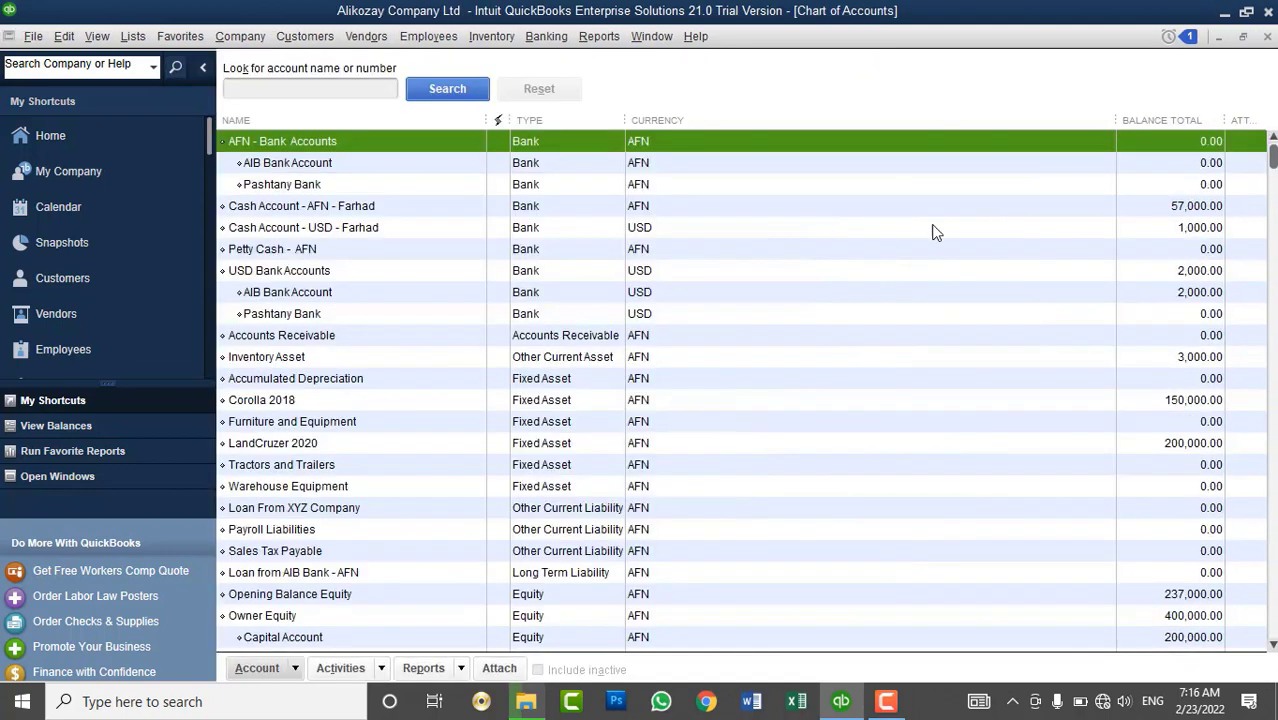
click(1267, 36)
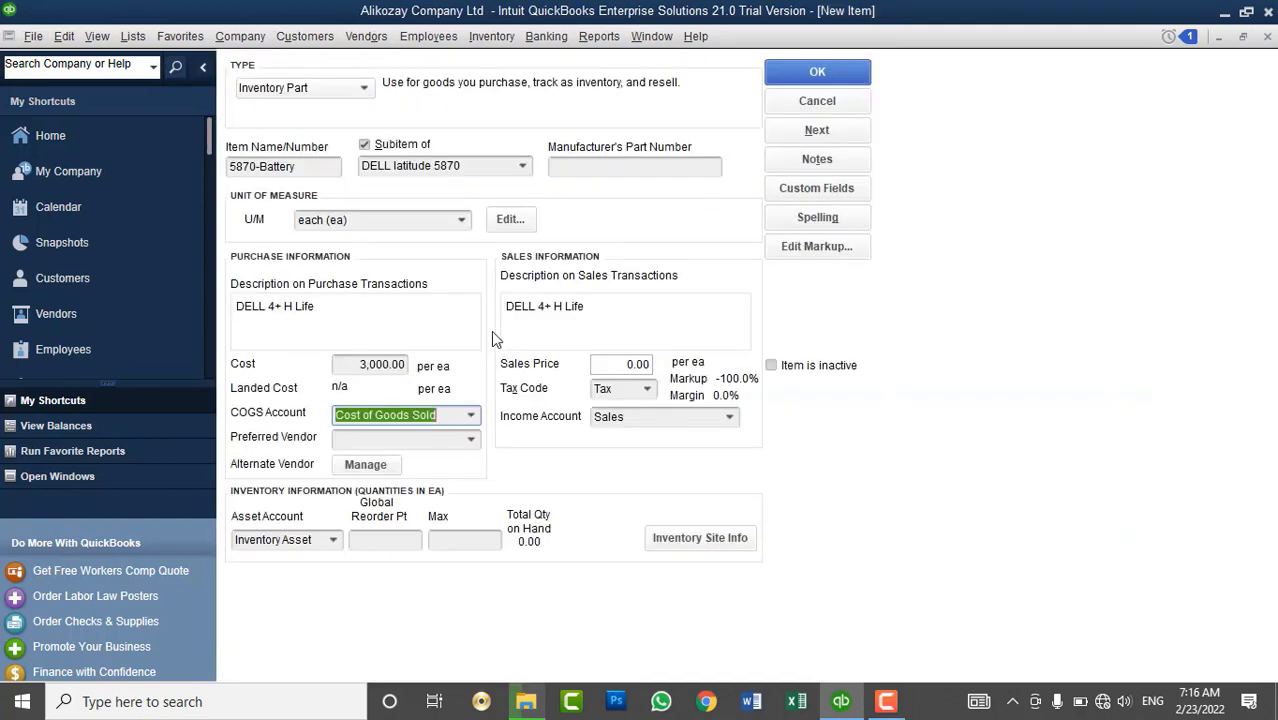
- Set the battery item's sales price to 3500 per ea
click(606, 364)
text(3500)
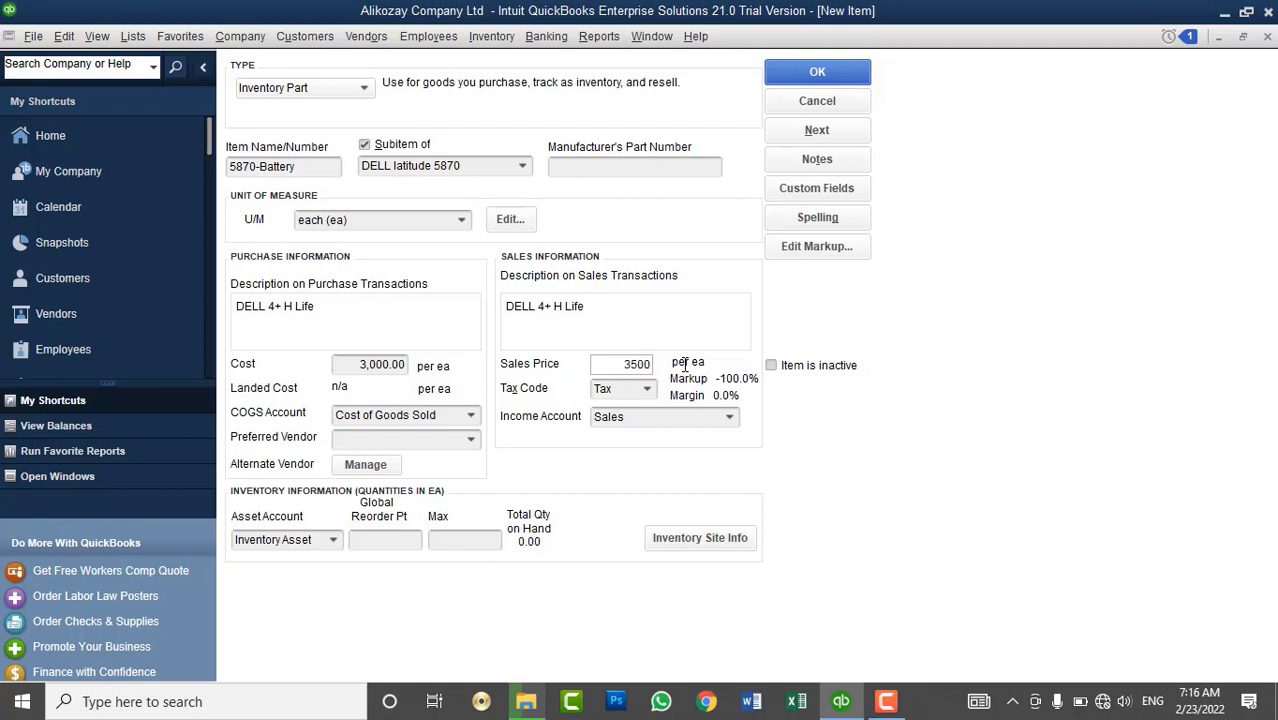
- Review the tax codes and item types available for the battery item, keeping the current selections
key(Tab)
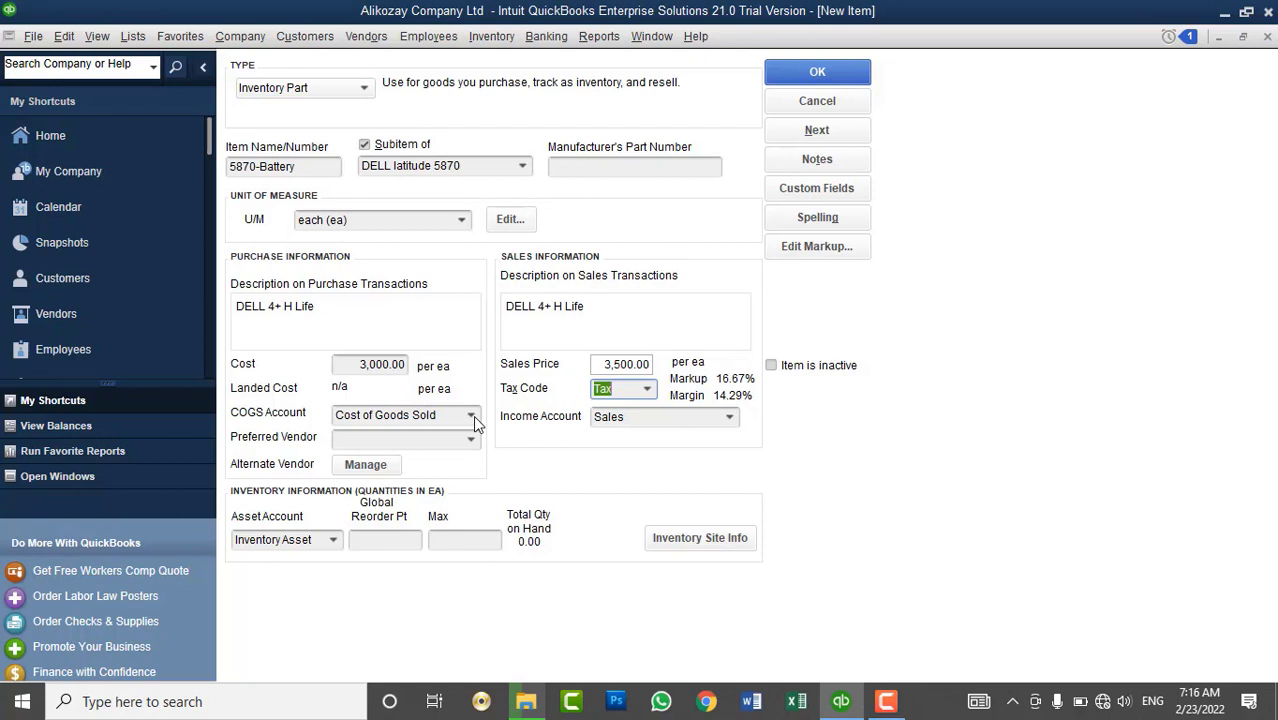
click(675, 420)
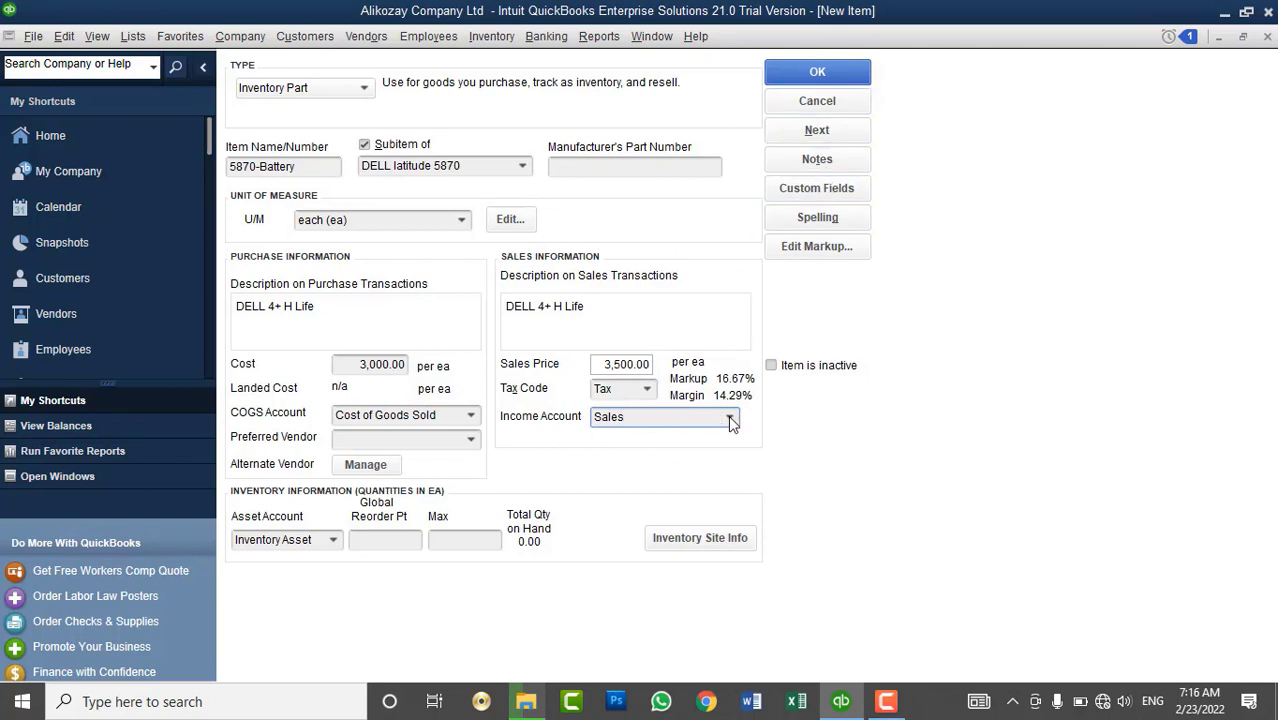
click(647, 390)
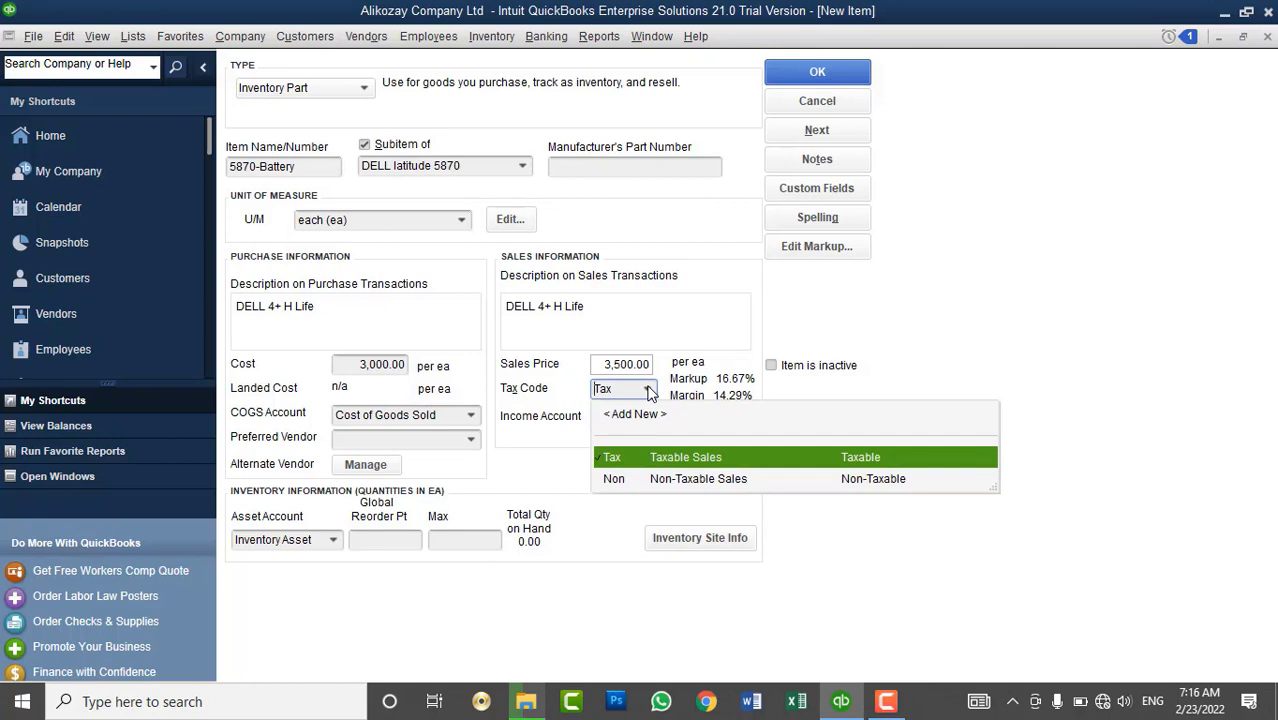
click(648, 390)
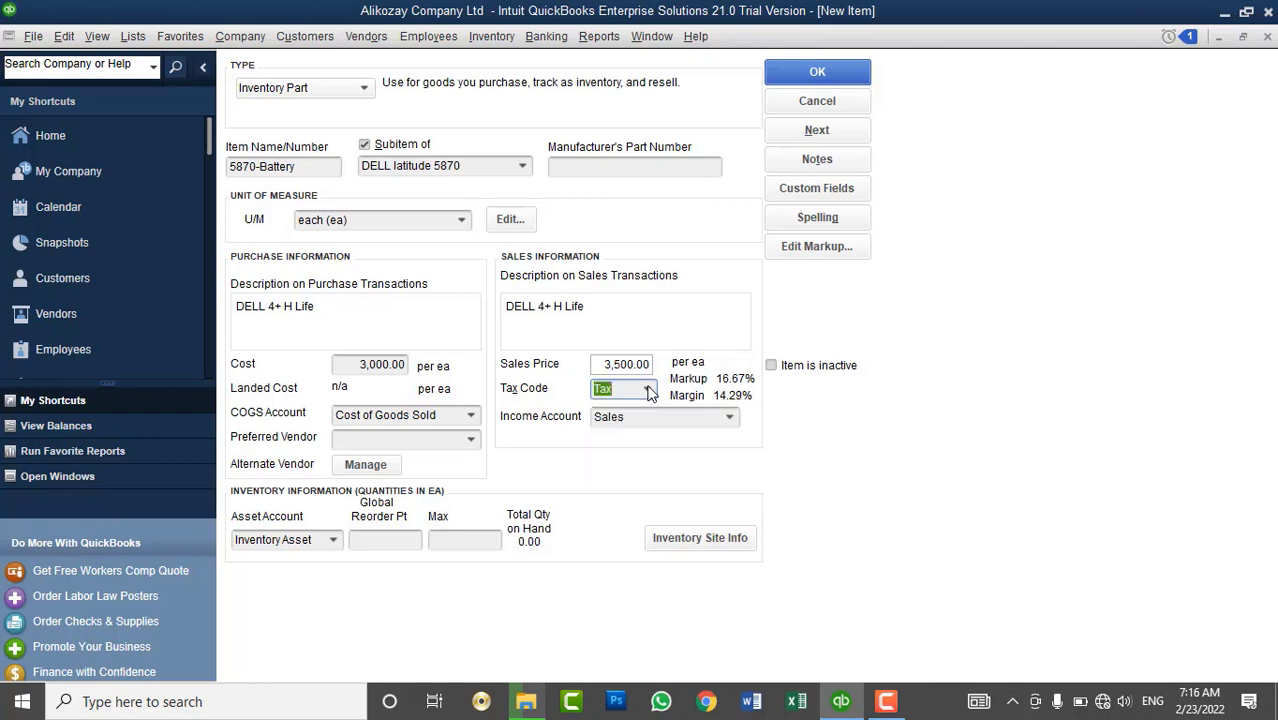
click(350, 95)
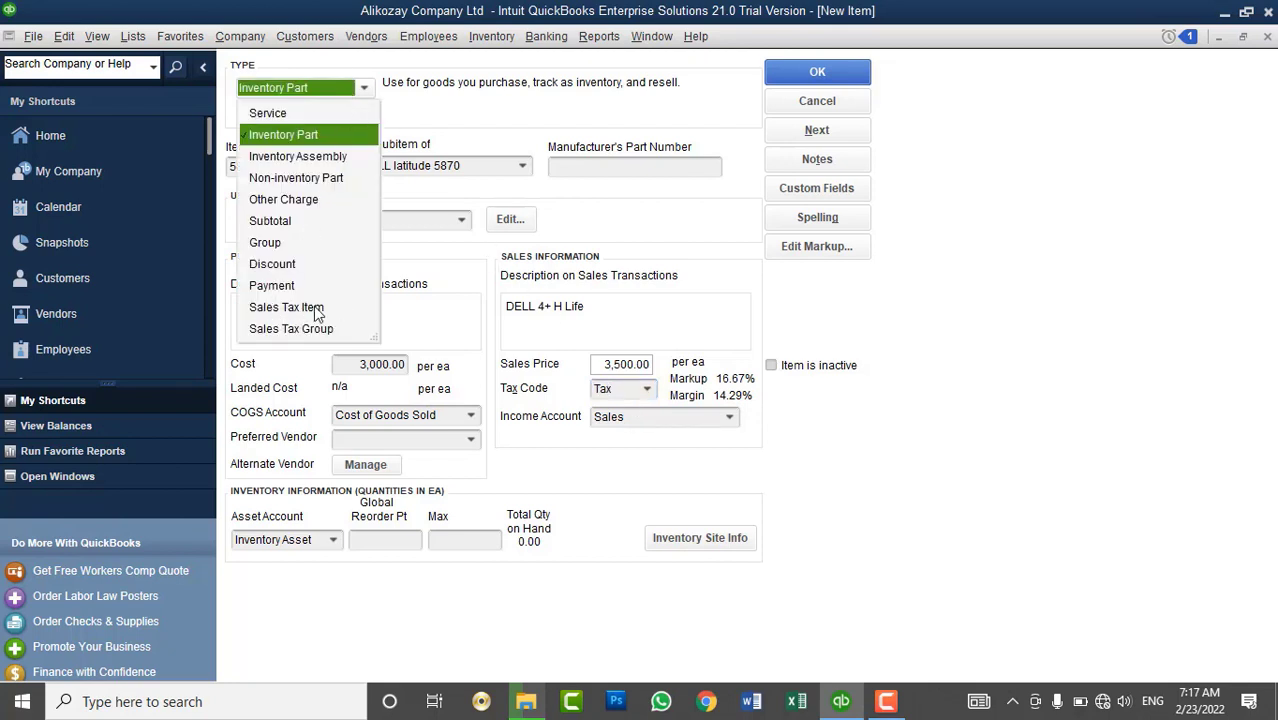
click(522, 78)
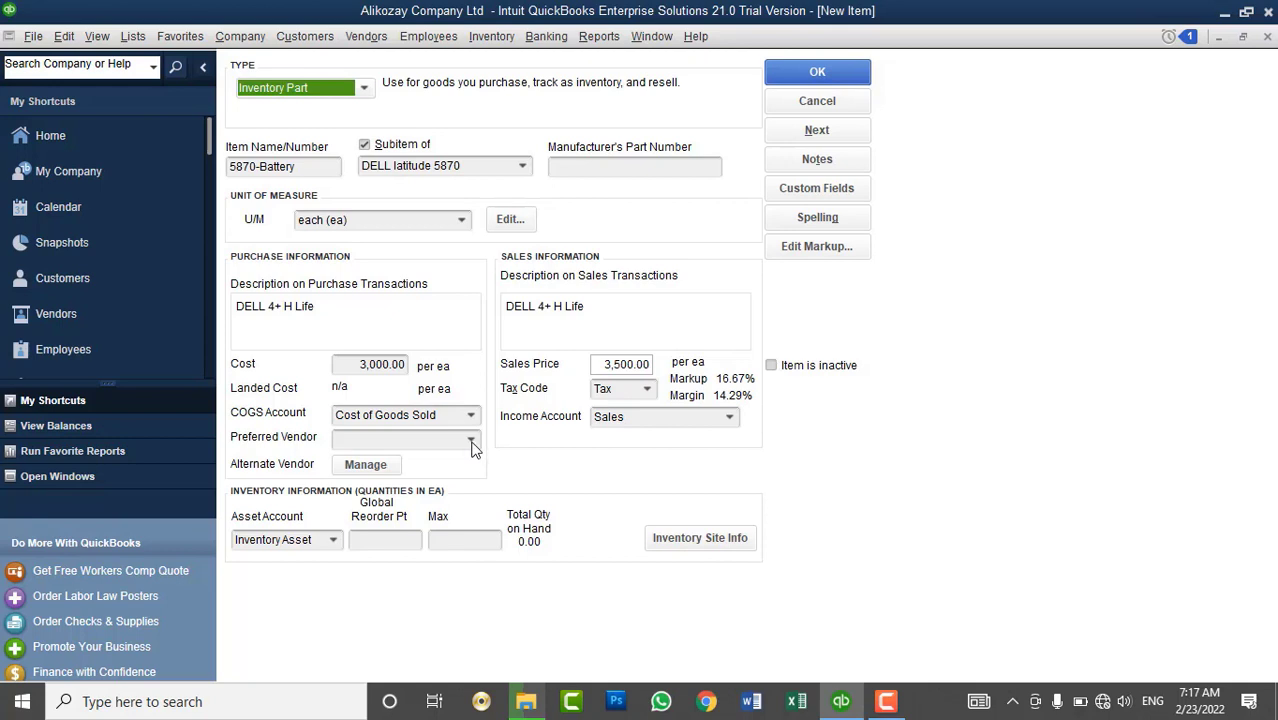
- Review the battery item's purchase description and its inventory site information, closing the site information without changes
click(352, 322)
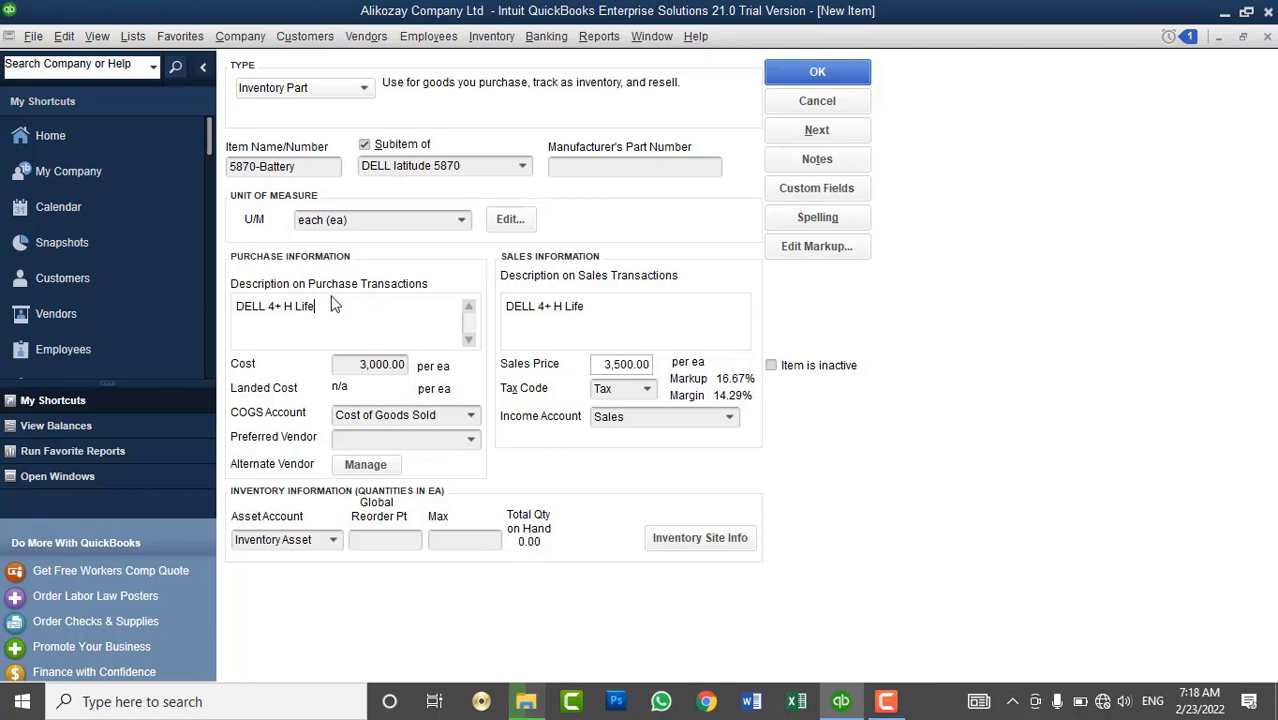
drag(320, 308, 232, 308)
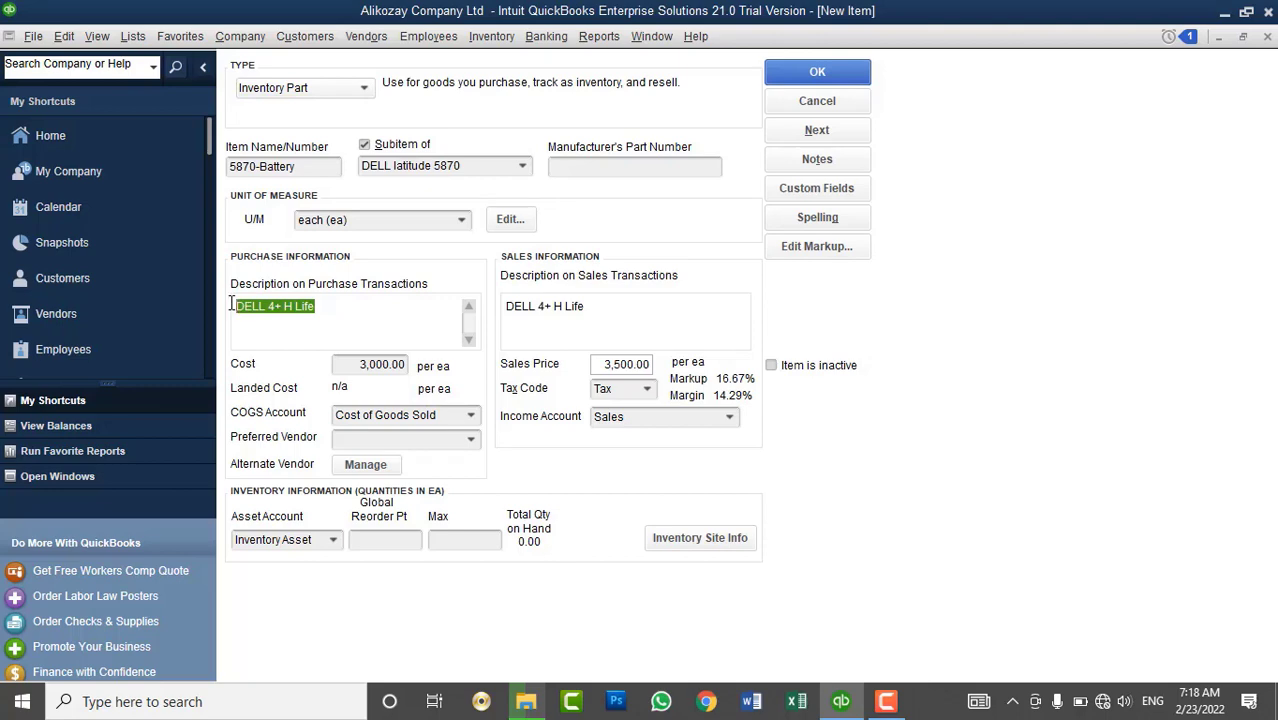
click(668, 539)
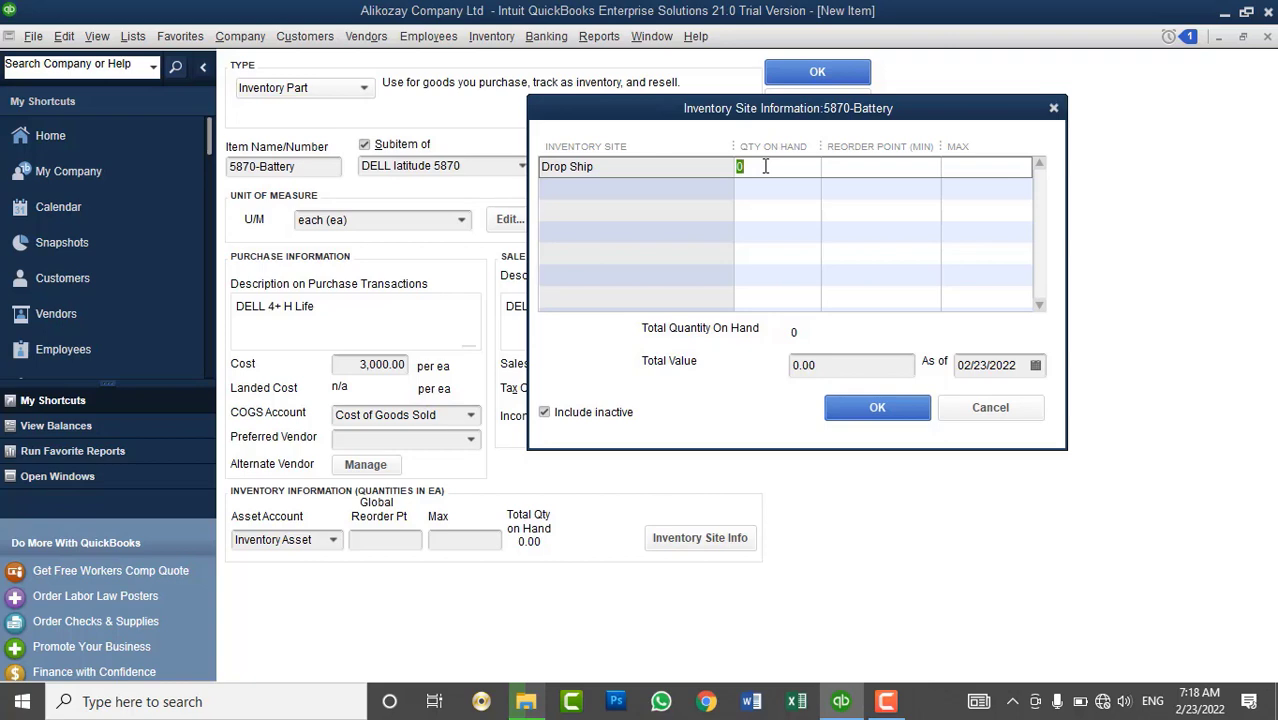
click(825, 366)
drag(825, 366, 792, 365)
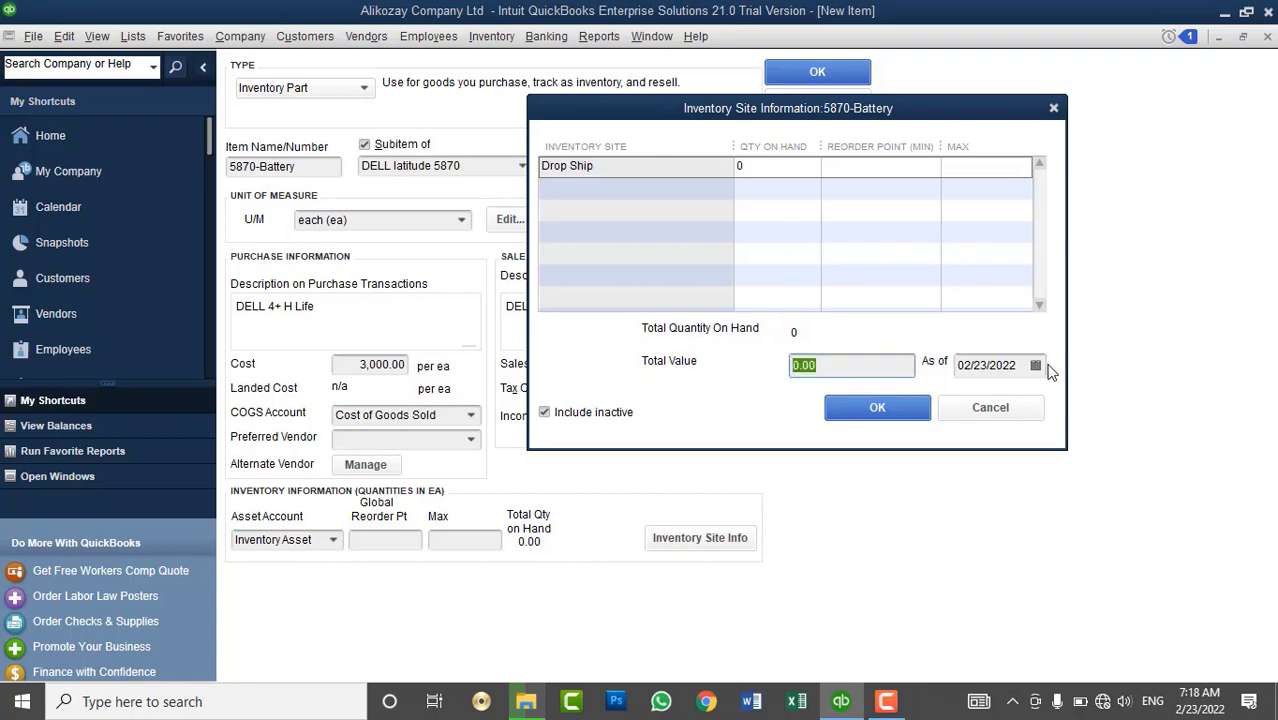
click(1009, 408)
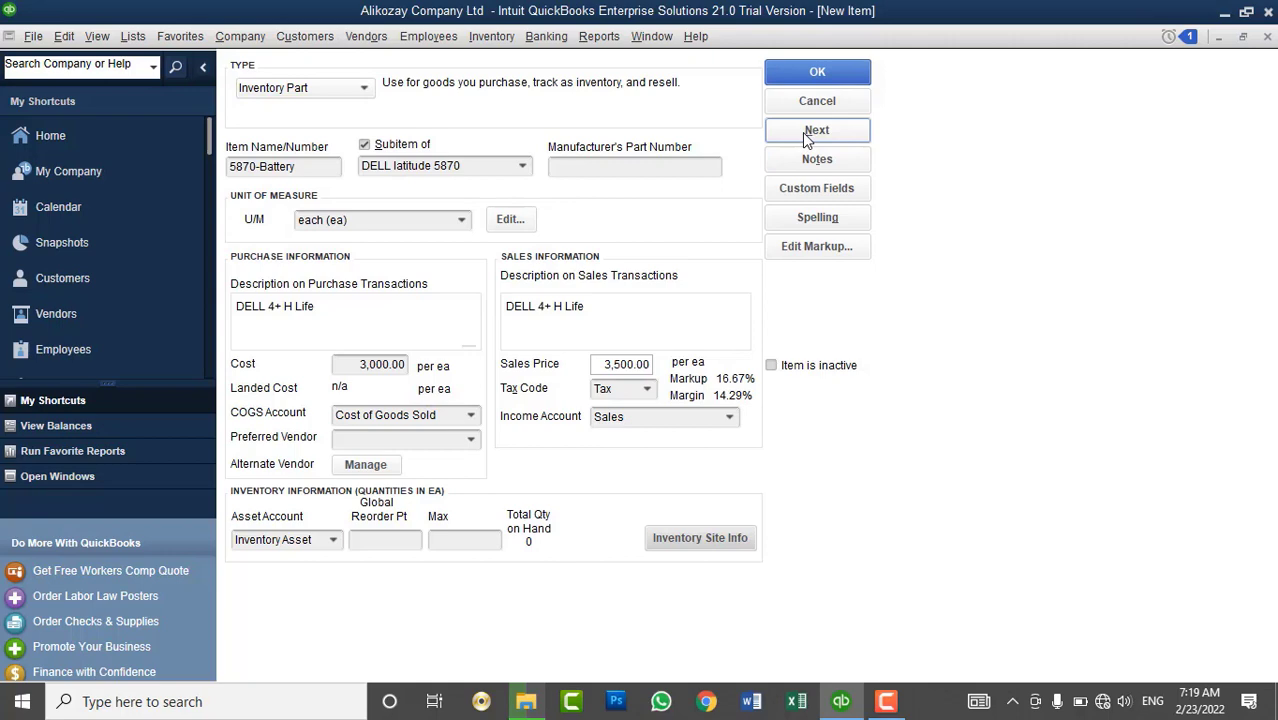
- Save the battery item, ignoring all spelling suggestions, and name the next new item 5870-Screen
click(814, 131)
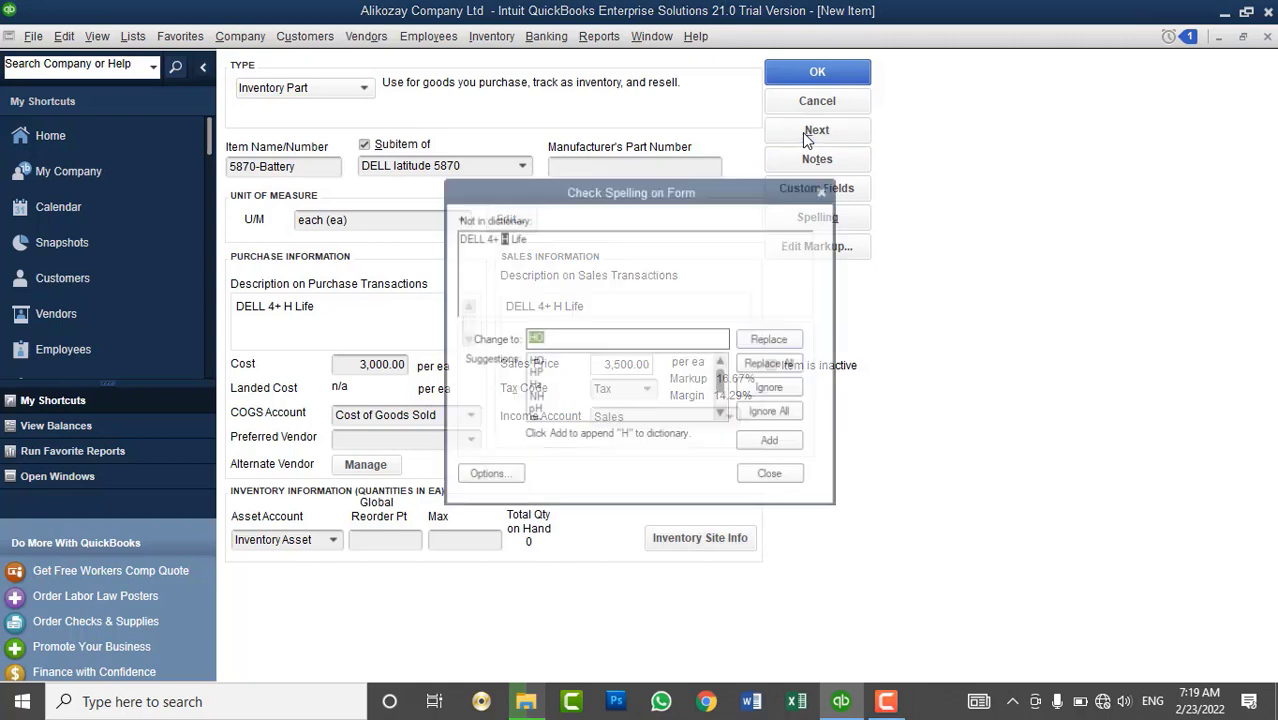
click(772, 413)
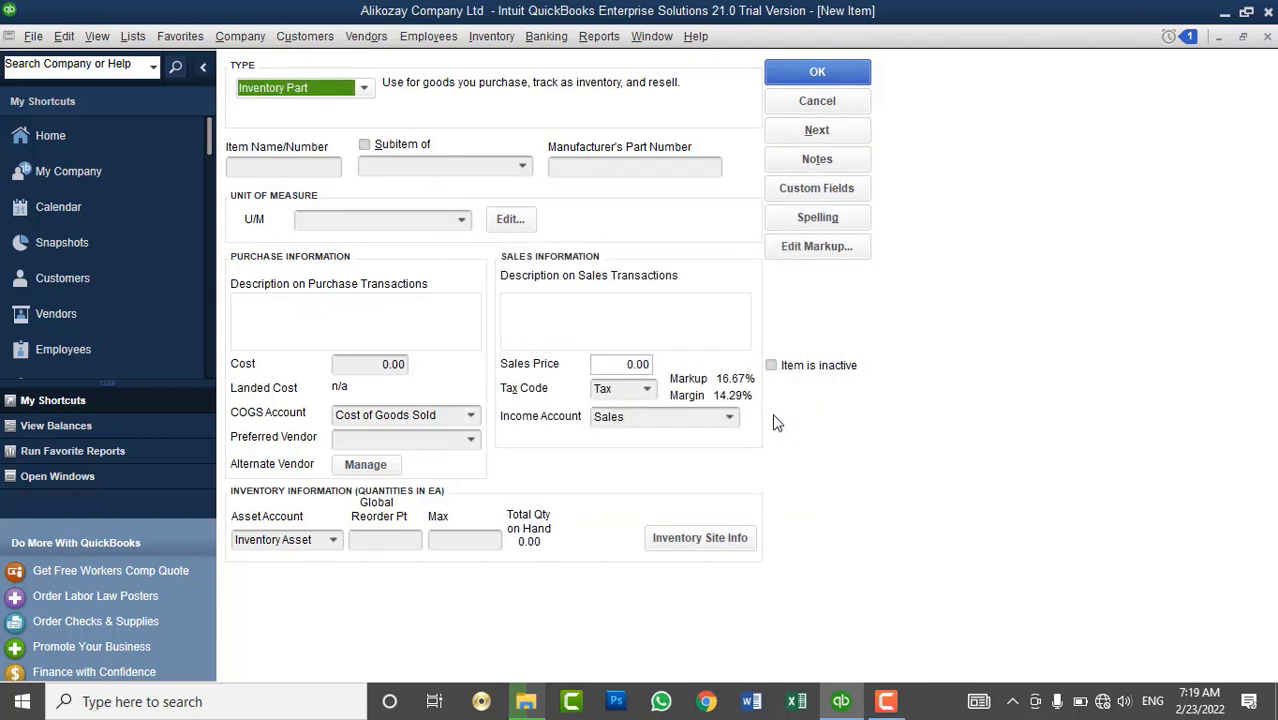
click(296, 168)
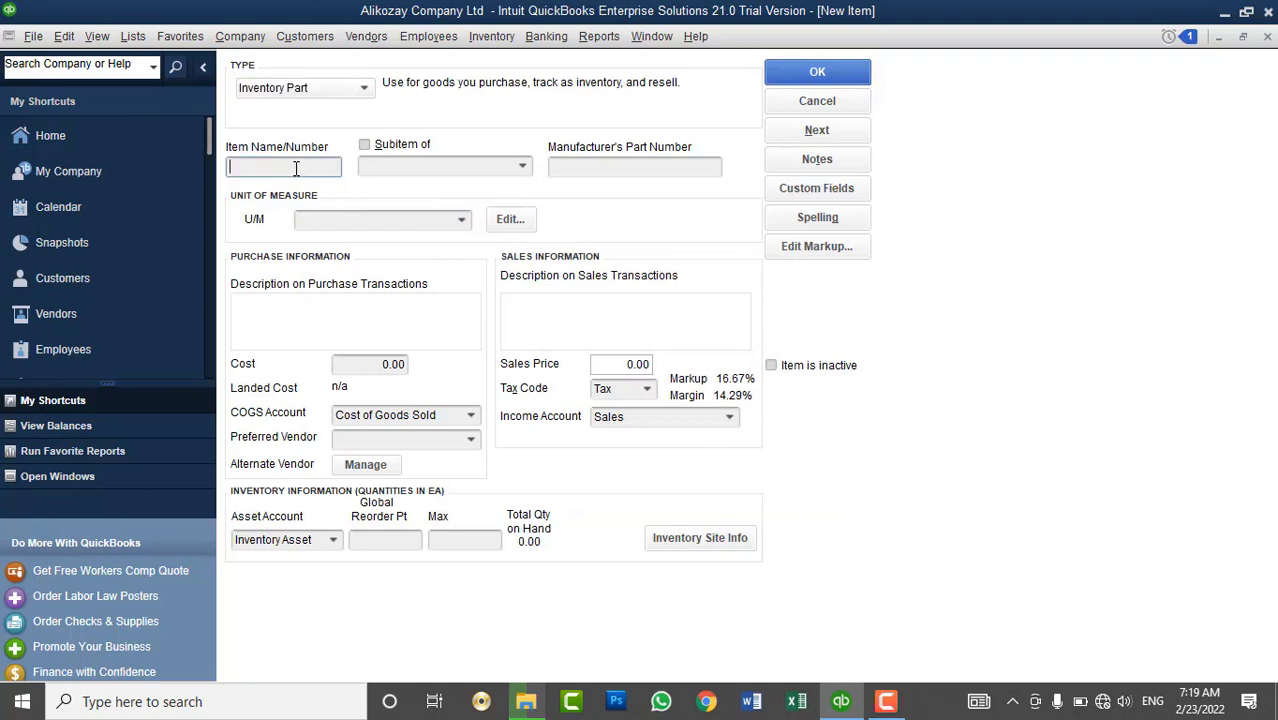
text(5870-Screen)
- Make the screen item a subitem of DELL latitude 5870 and set its unit of measure to each (ea)
click(391, 149)
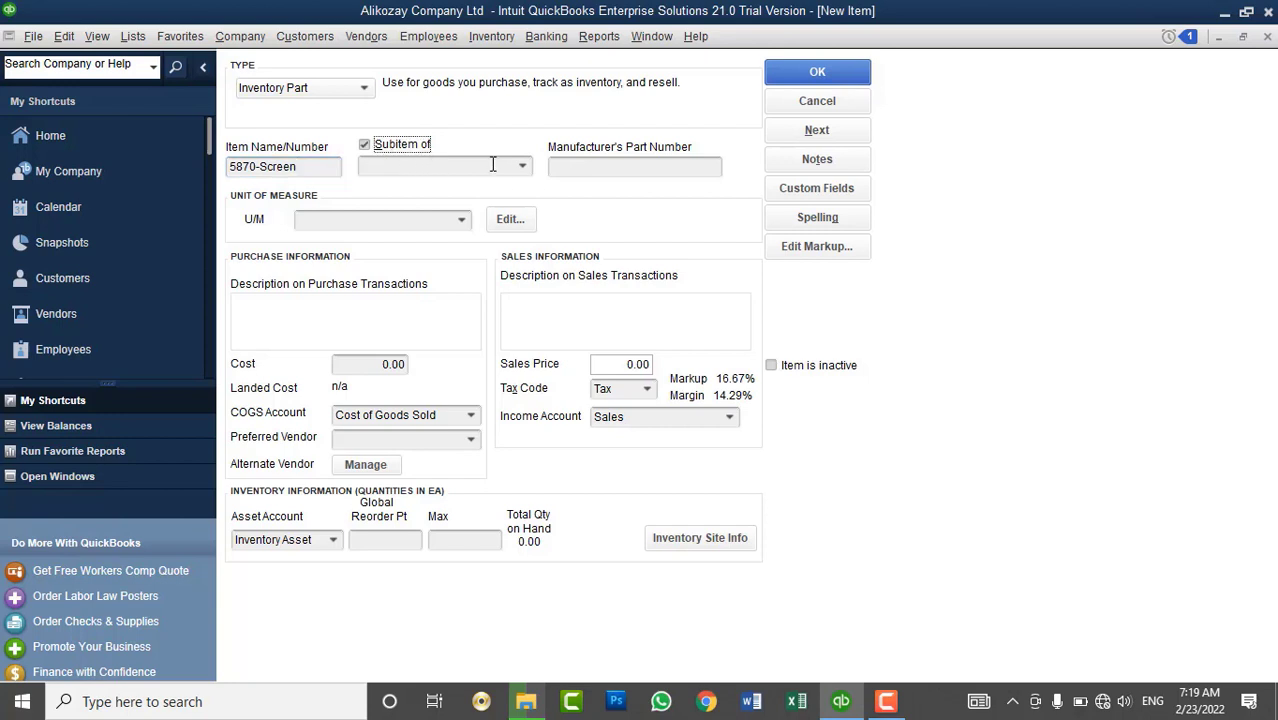
click(533, 172)
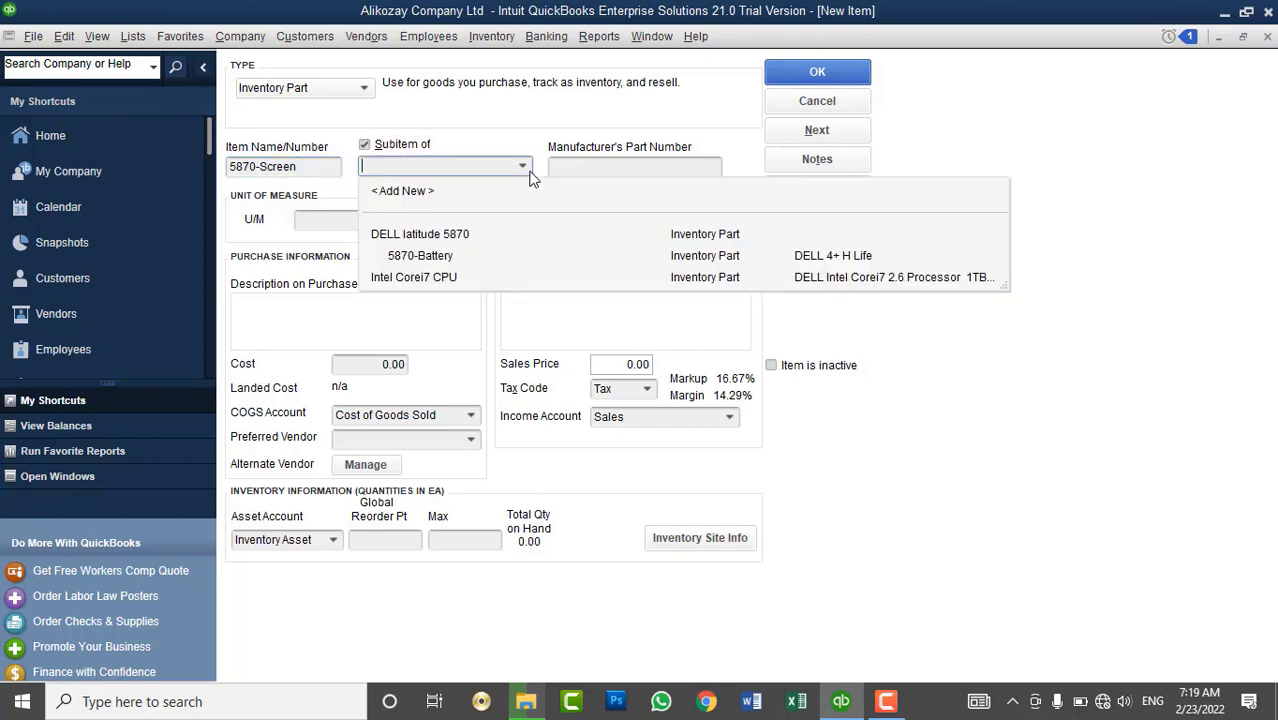
click(460, 232)
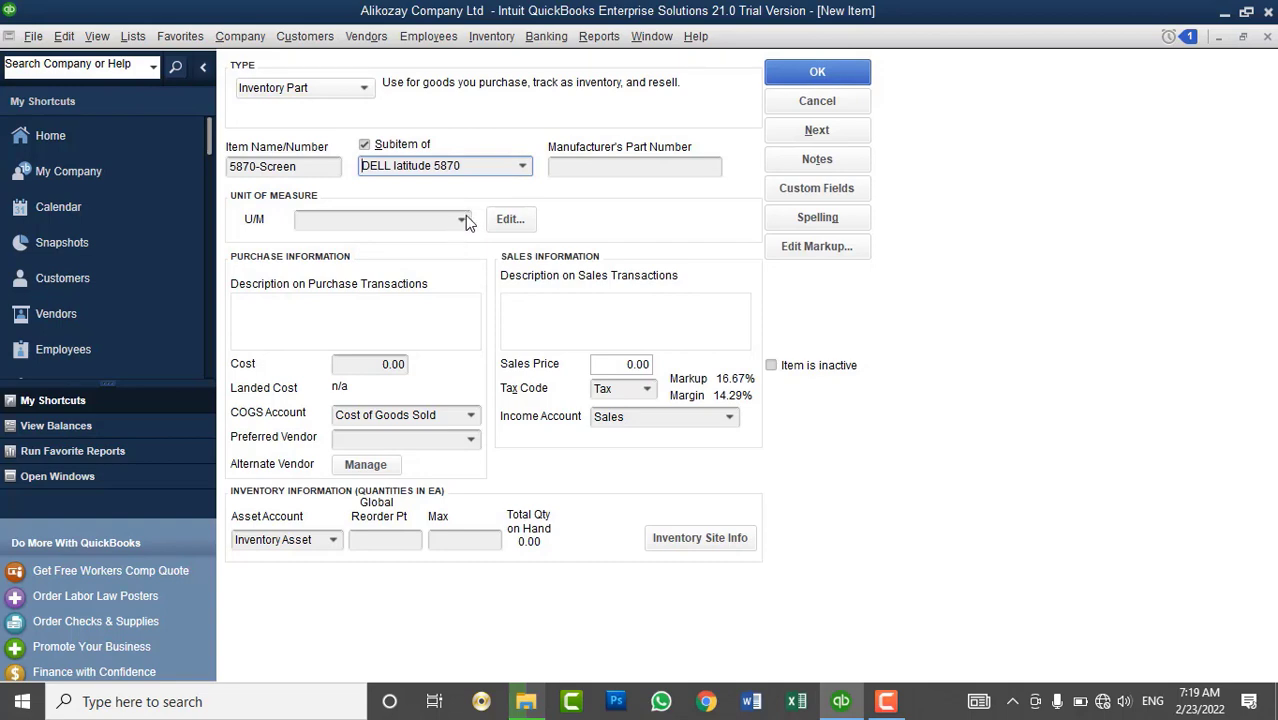
click(462, 219)
click(401, 289)
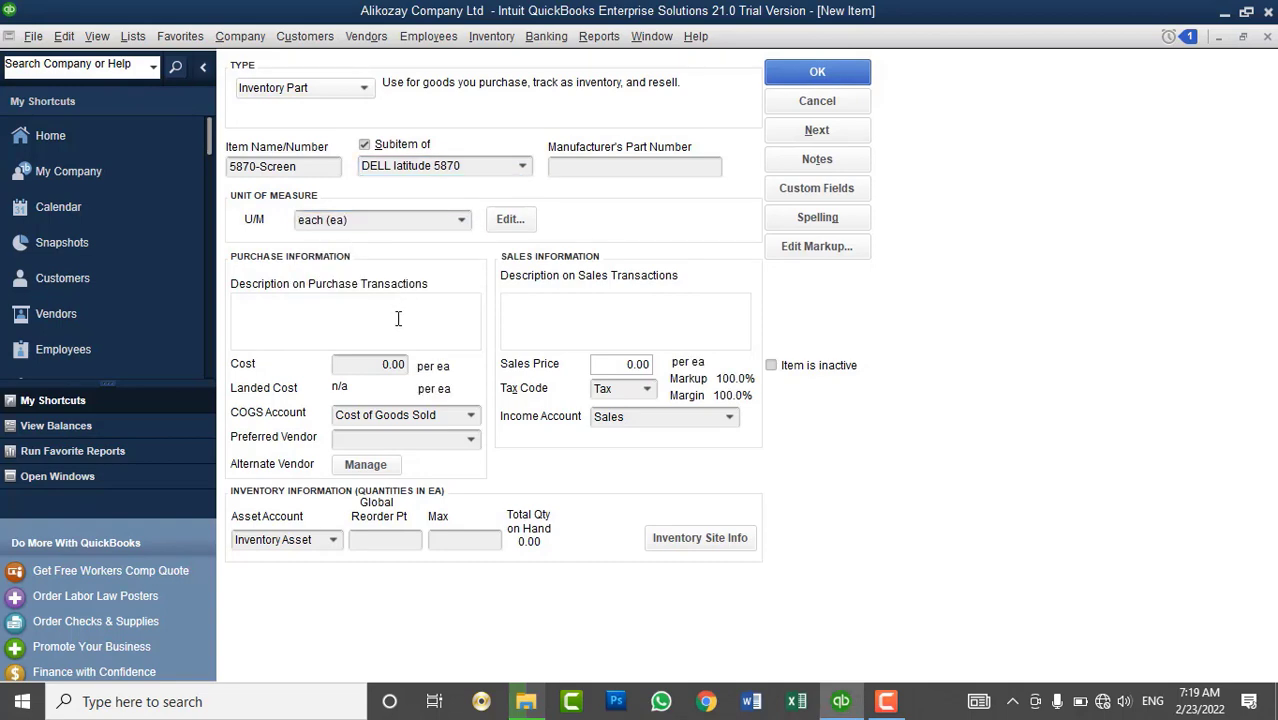
- Enter "Dell Black 14" Screen-Orignal" as the screen item's purchase description and carry it over to the sales description
click(398, 320)
text(14")
key(Left)
key(Left)
key(Left)
text(Dell Black)
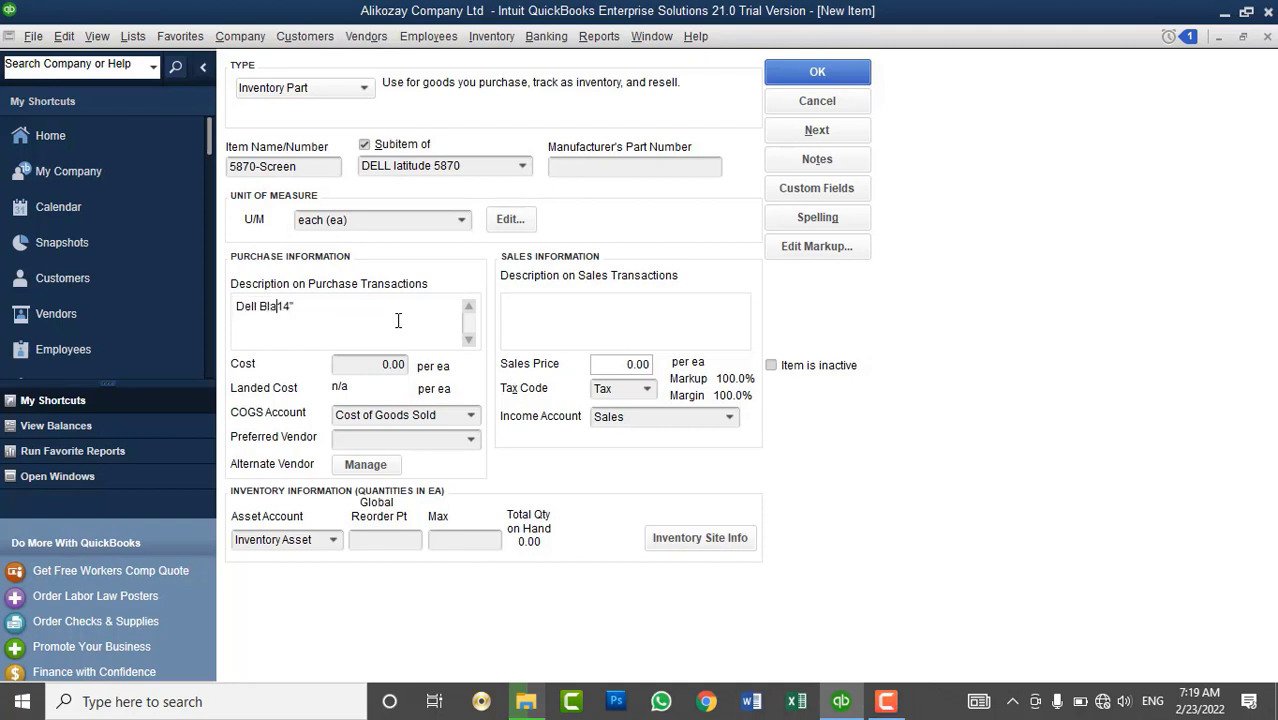
key(Right)
text(Screen-Orignal)
click(570, 325)
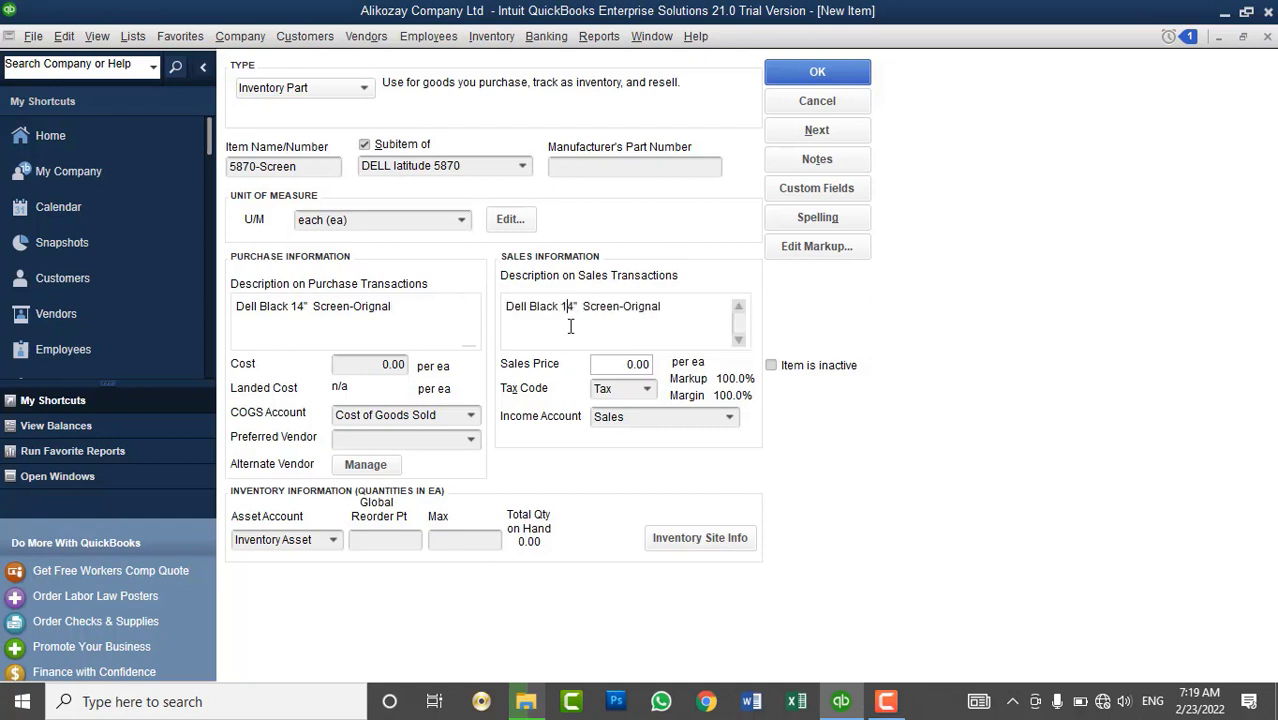
- Set the screen item's purchase cost to 1200 and its sales price to 1500 per ea
click(370, 366)
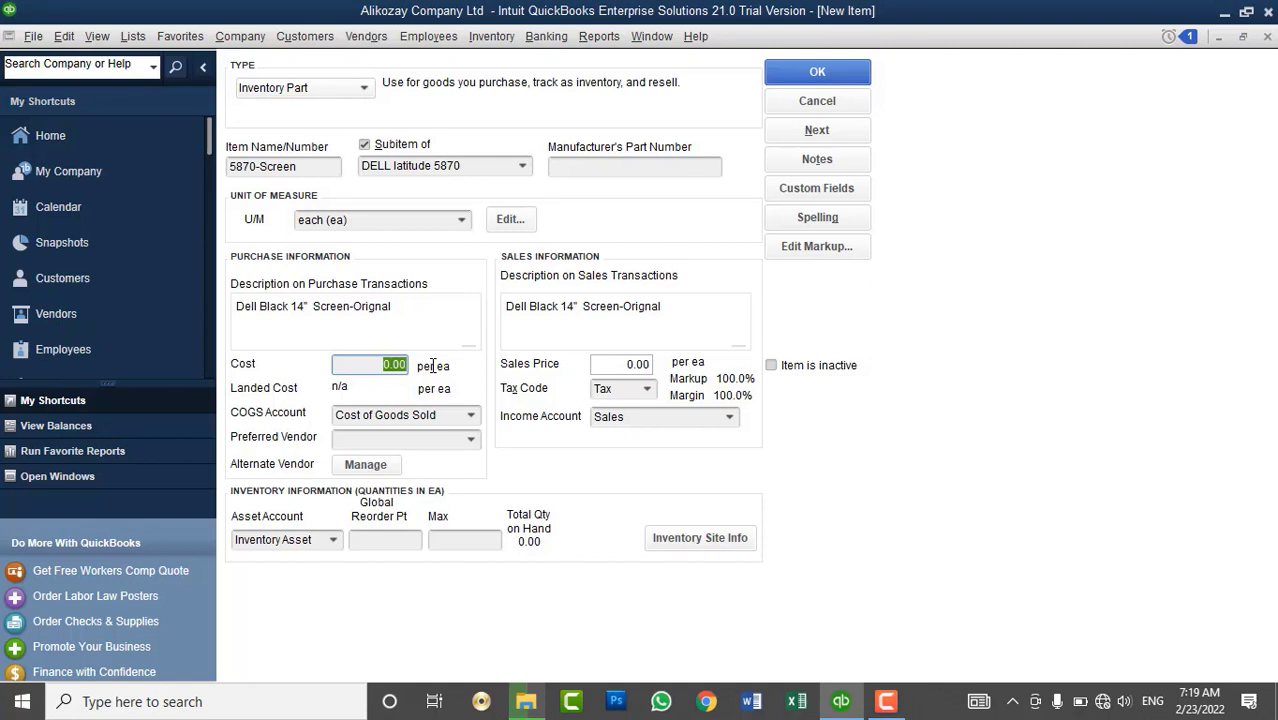
text(1200)
key(Tab)
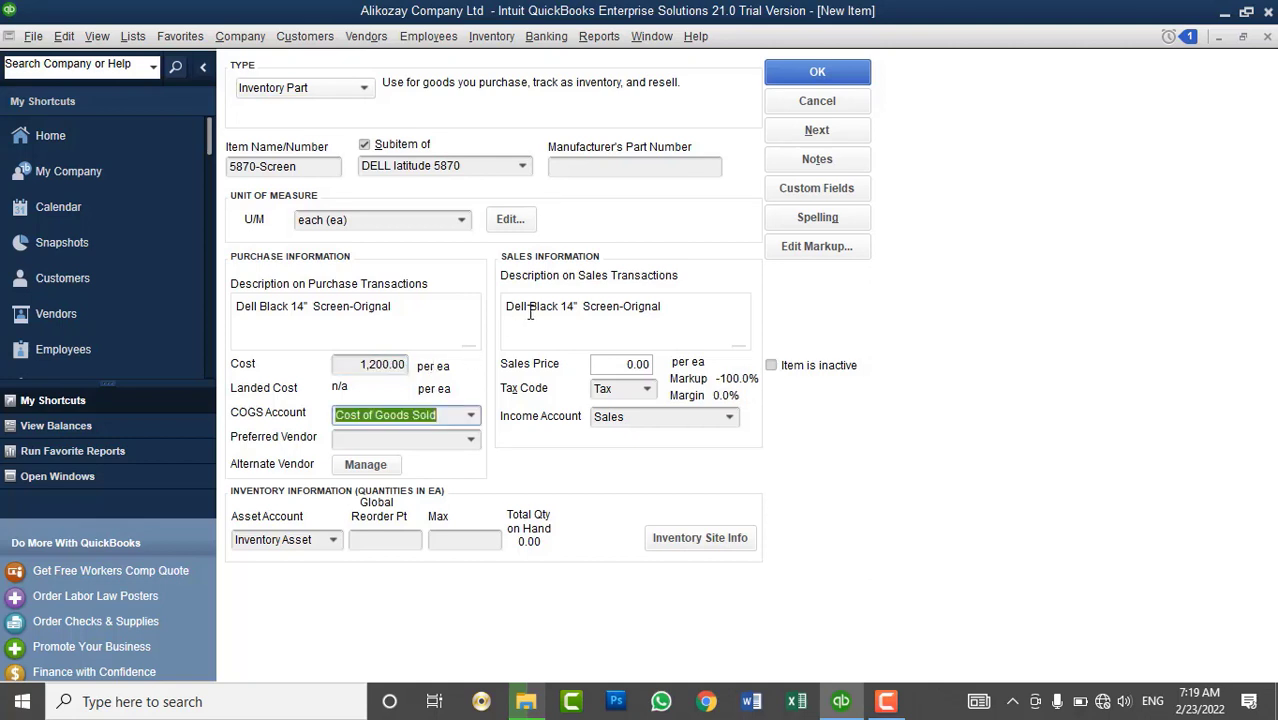
click(638, 366)
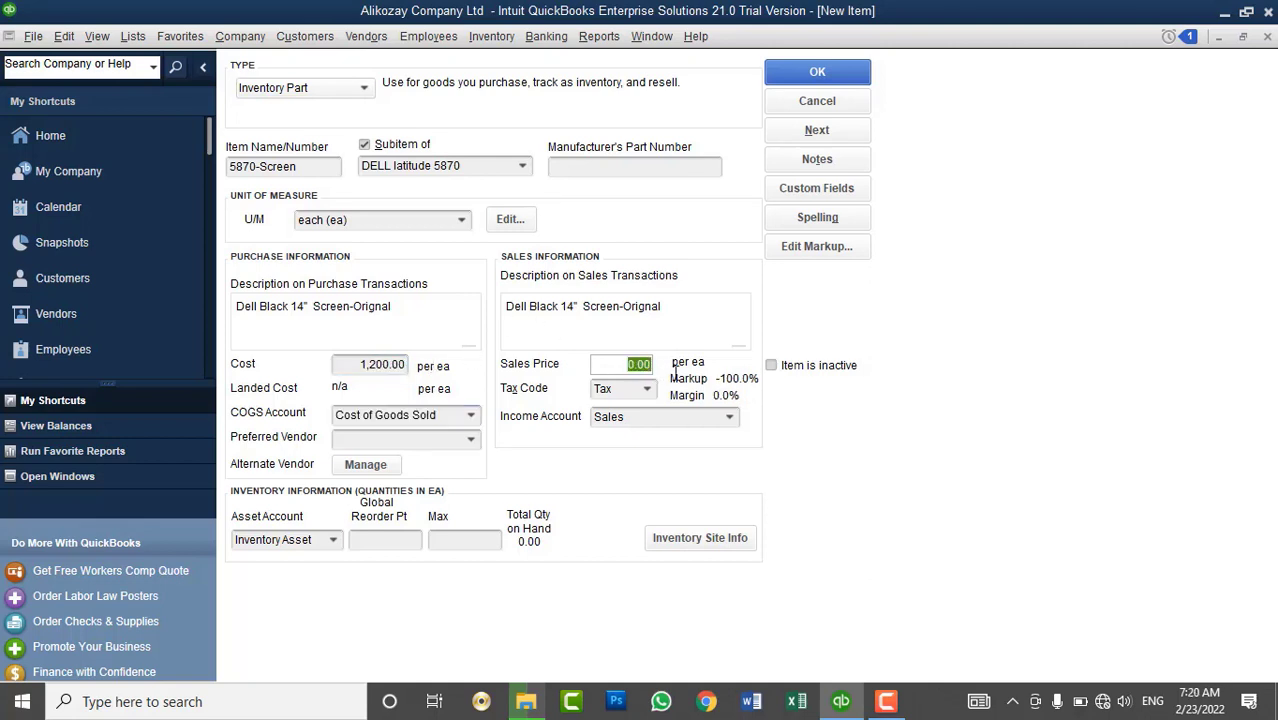
text(1500)
key(Tab)
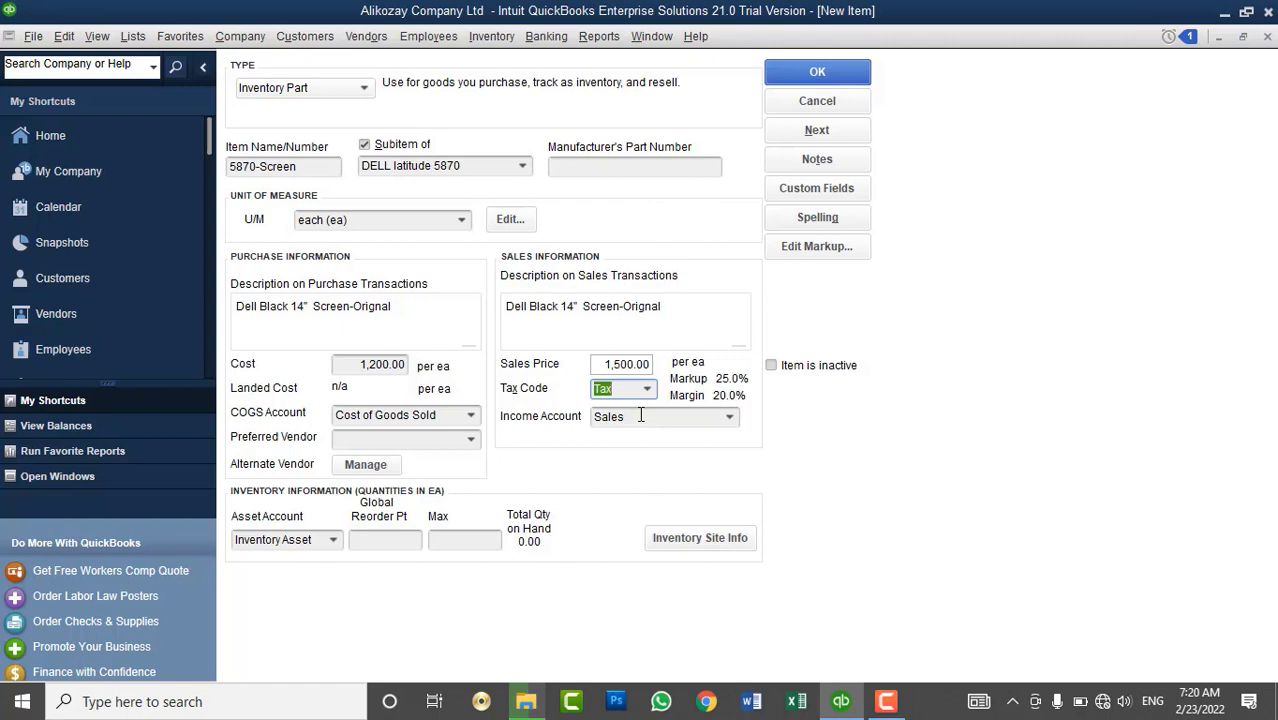
- Save the screen item, ignoring all spelling suggestions, and name the next new item 5870-Keyboard
click(846, 130)
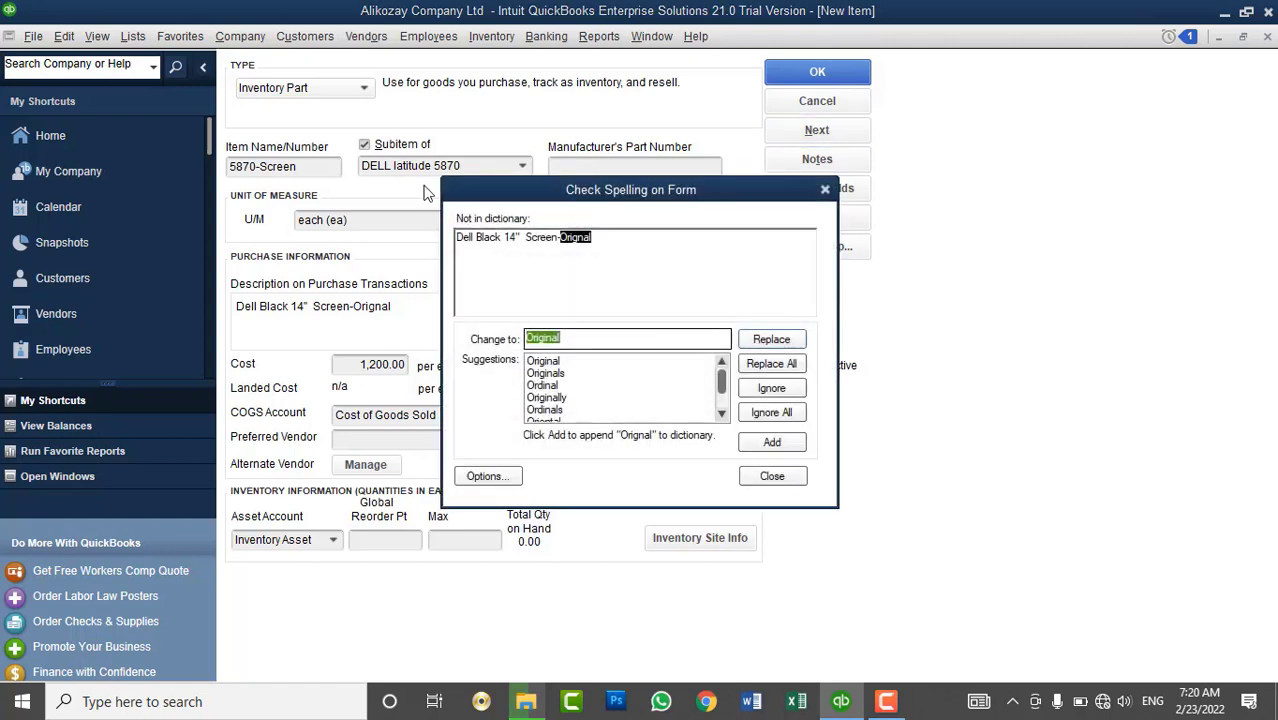
click(771, 412)
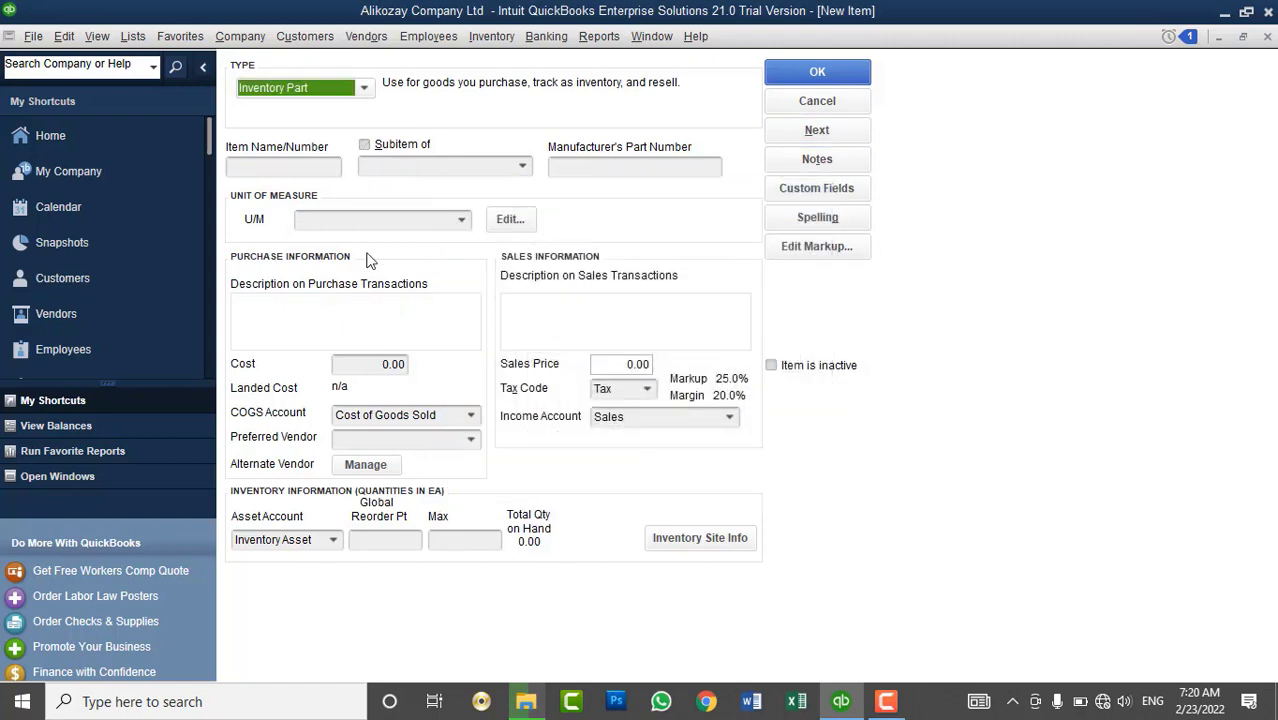
click(292, 168)
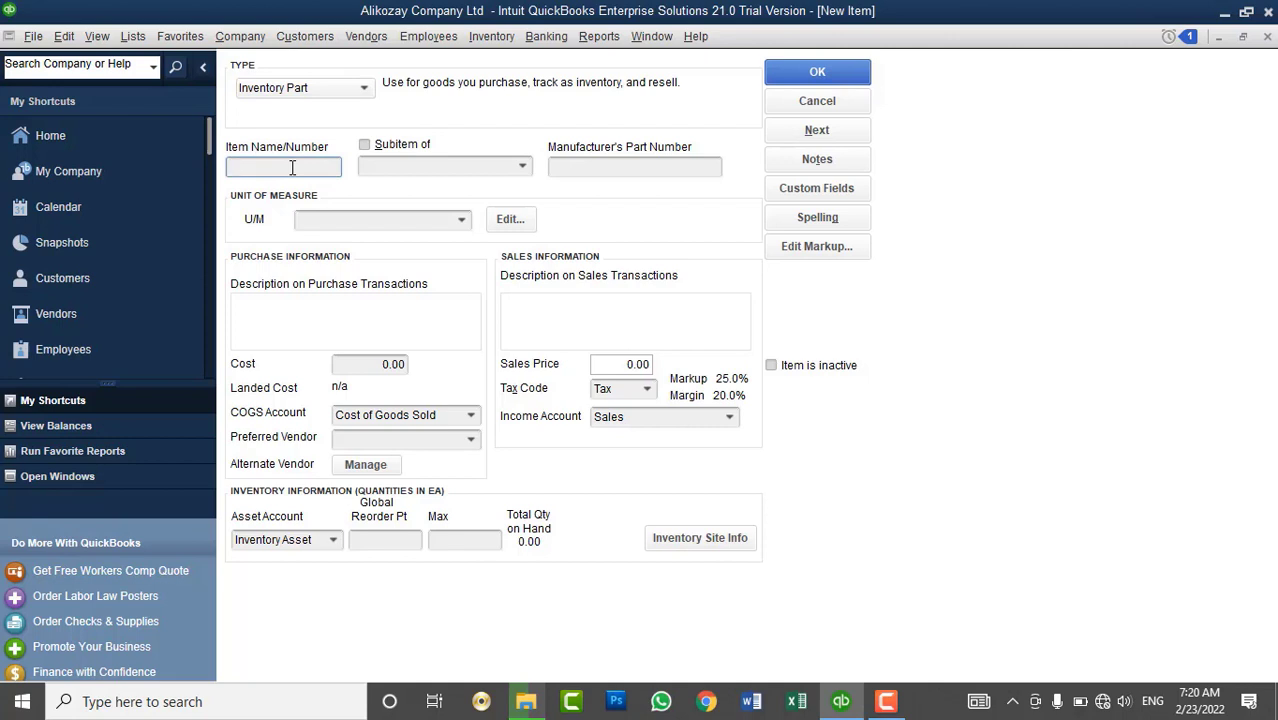
text(5870-Keyboard)
- Make the keyboard item a subitem of DELL latitude 5870 and set its unit of measure to each (ea)
click(386, 147)
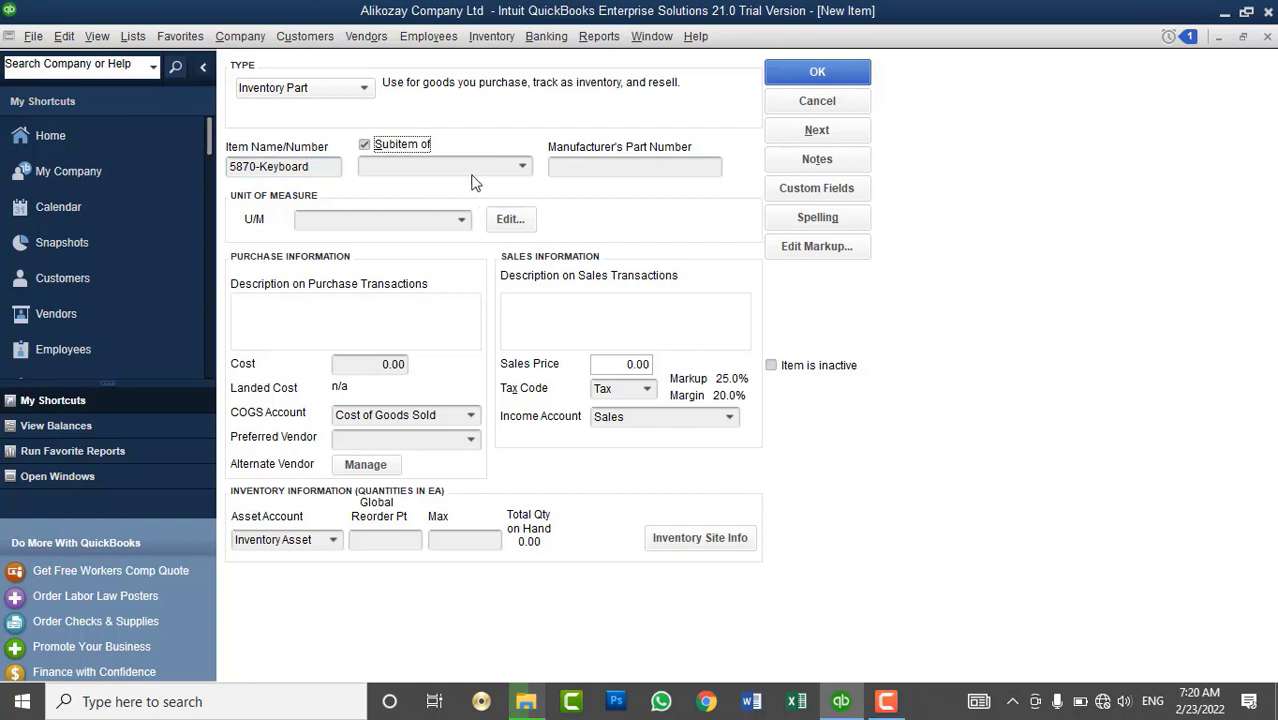
click(524, 166)
click(442, 238)
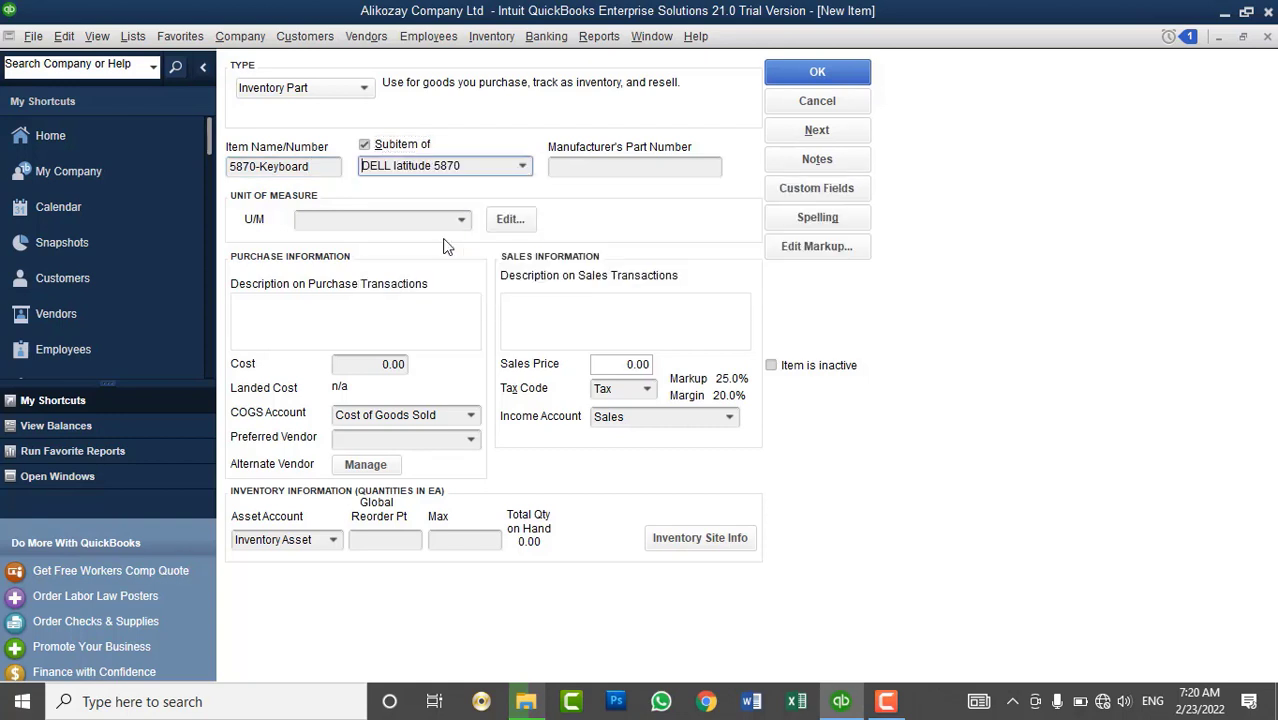
click(366, 368)
click(461, 220)
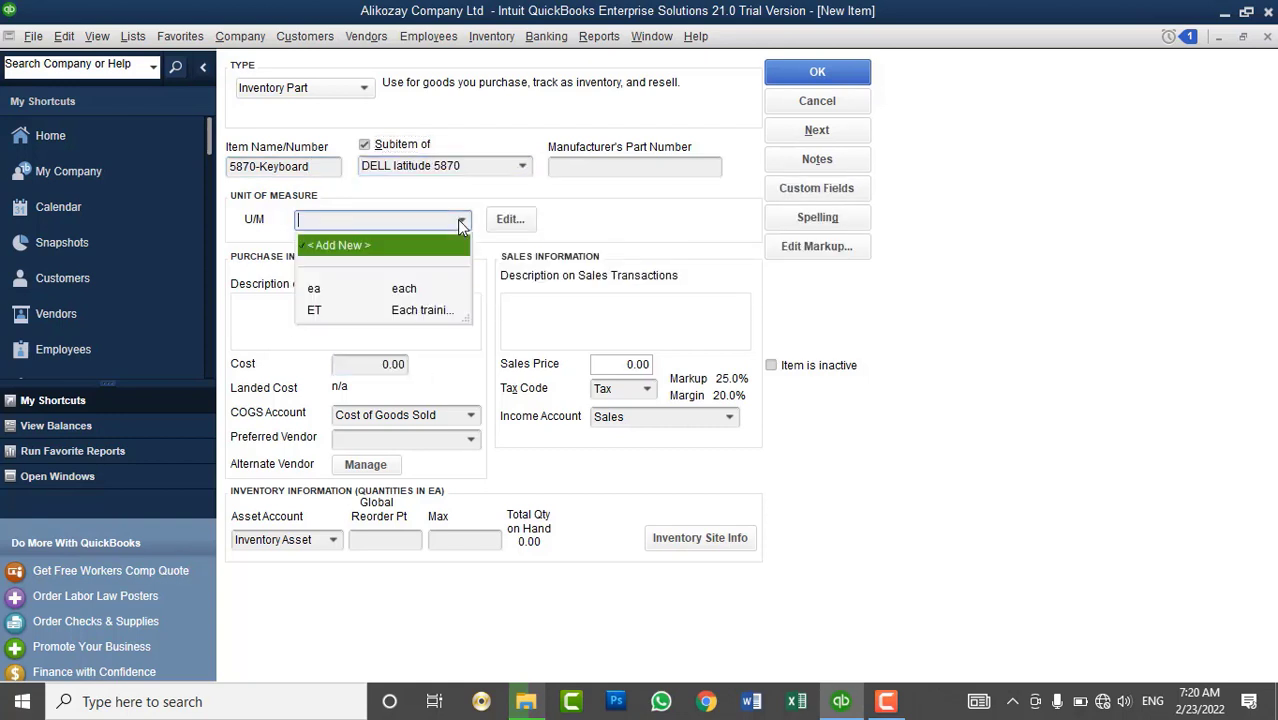
click(397, 290)
- Enter "DELL Black with Light" as the keyboard item's purchase description and carry it over to the sales description
click(358, 320)
text(D)
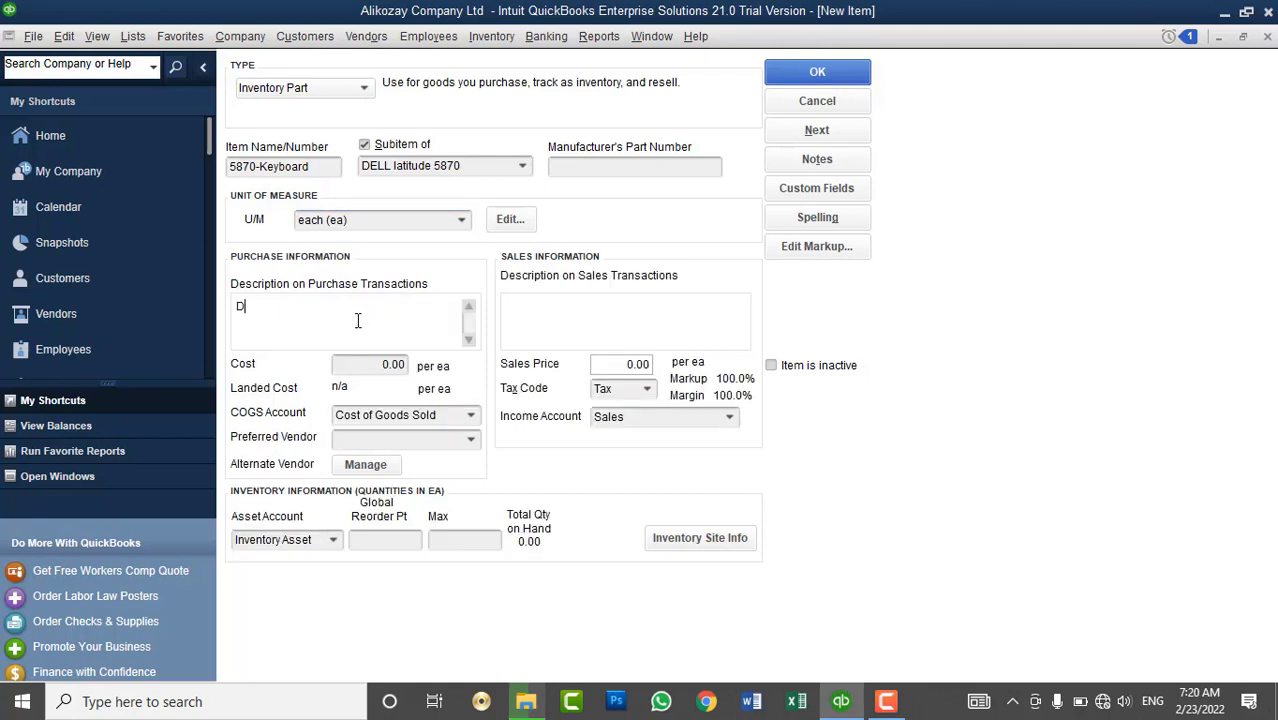
text(ELL Black with Light)
click(632, 307)
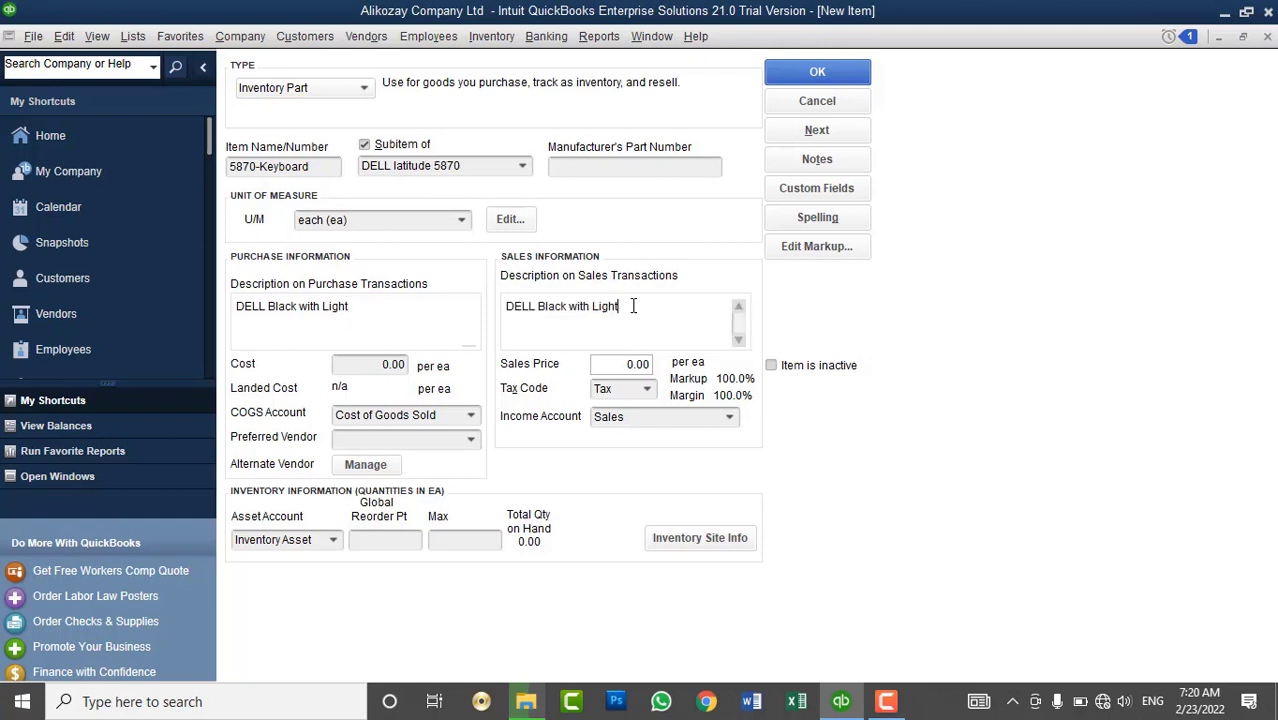
- Set the keyboard item's purchase cost to 1500 and its sales price to 1800 per ea
click(380, 364)
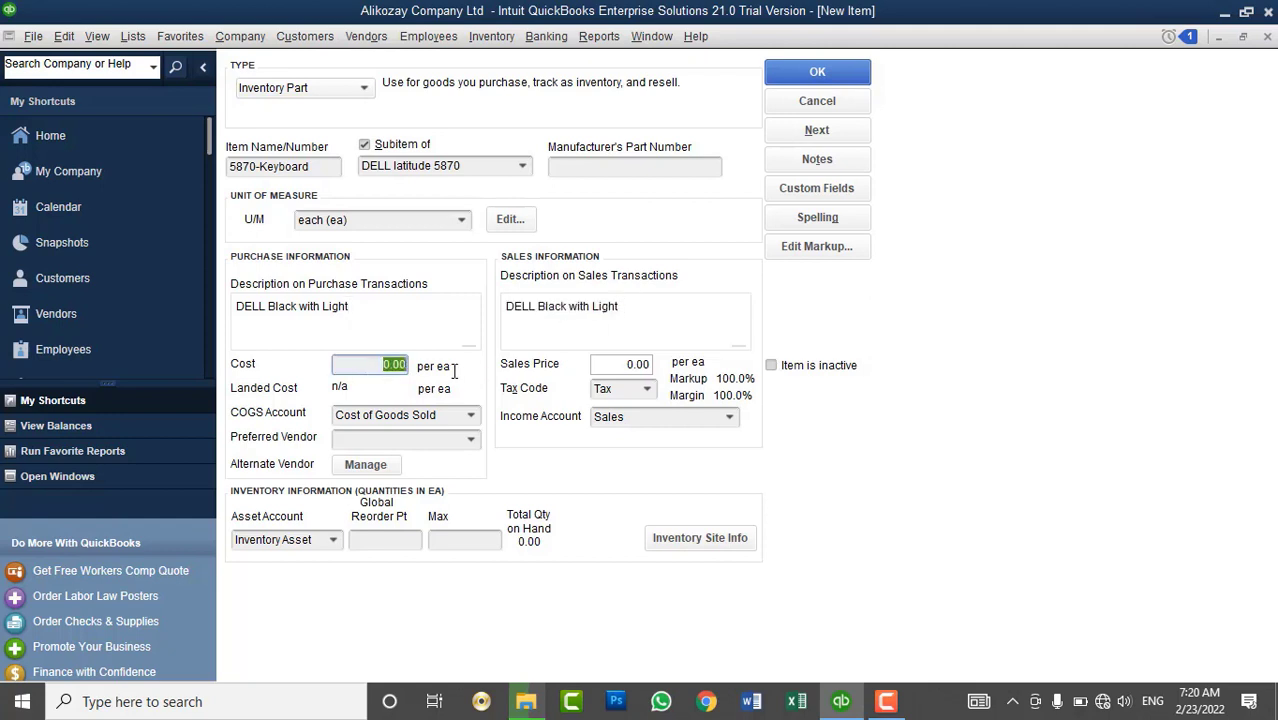
text(1500)
key(Tab)
key(Tab)
key(Tab)
key(Tab)
key(Tab)
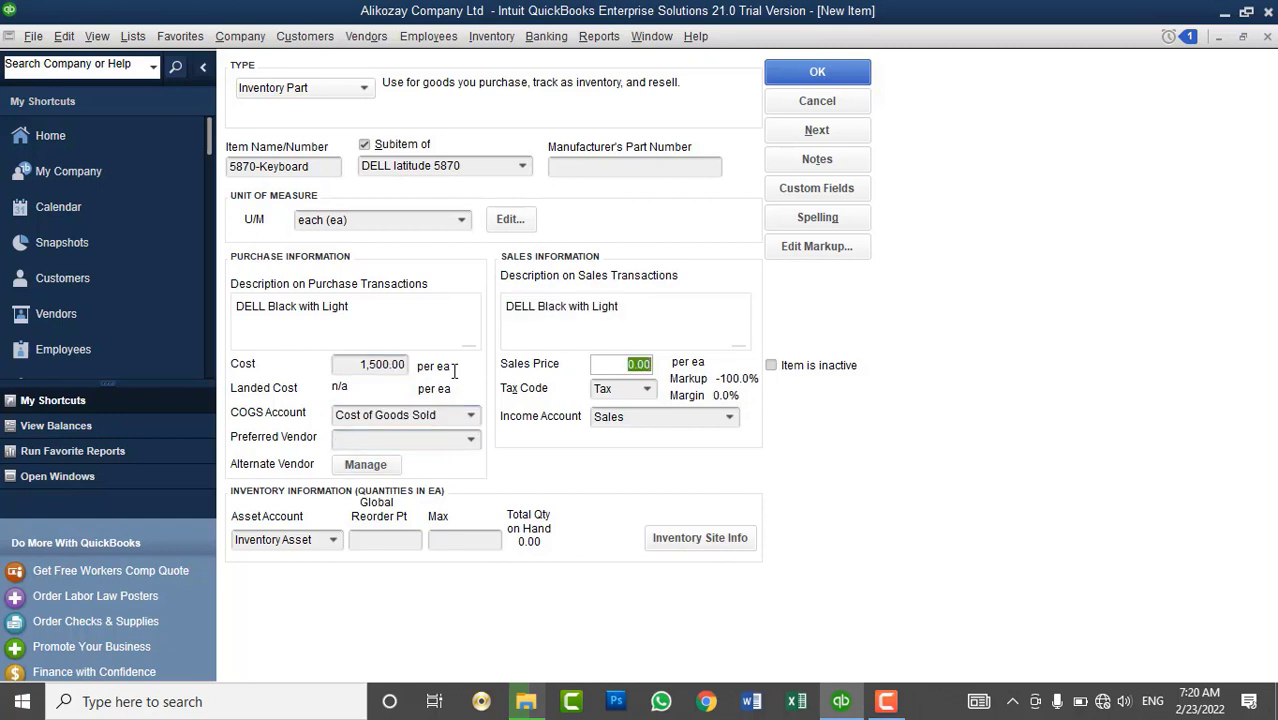
text(1800)
key(Tab)
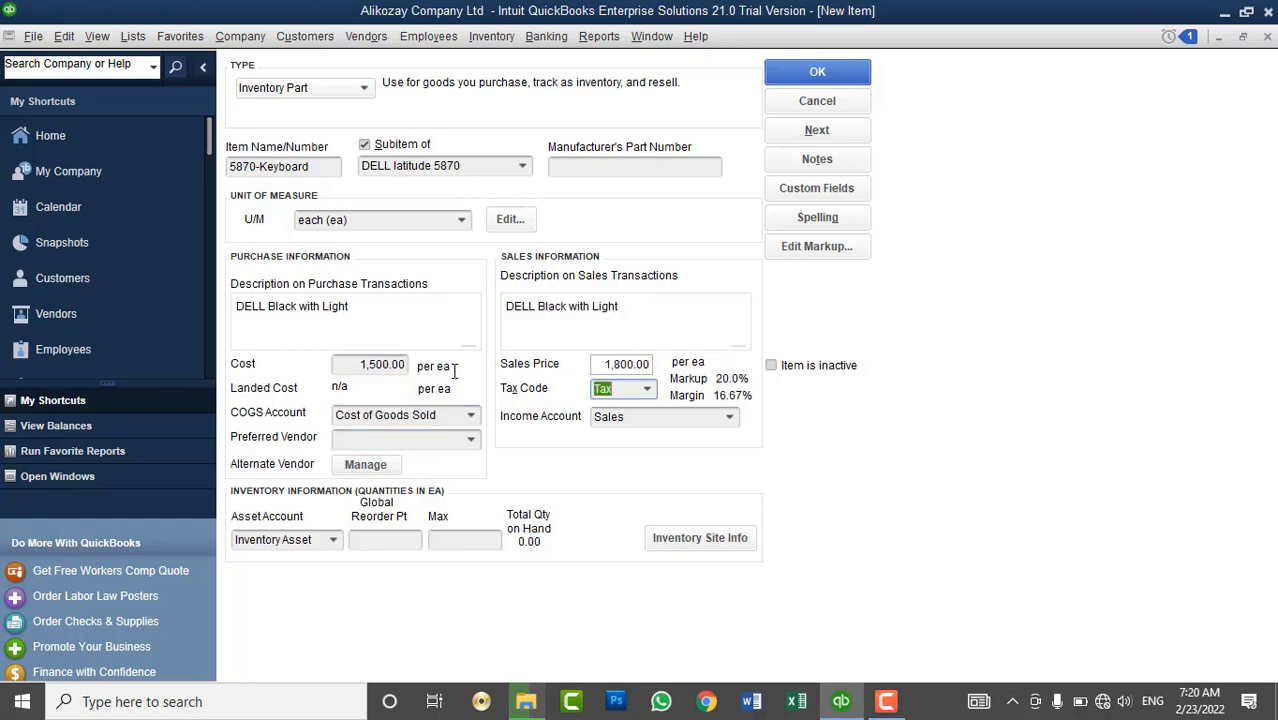
- Save the keyboard item and review DELL latitude 5870 with its battery, keyboard and screen subitems in the item list
click(793, 75)
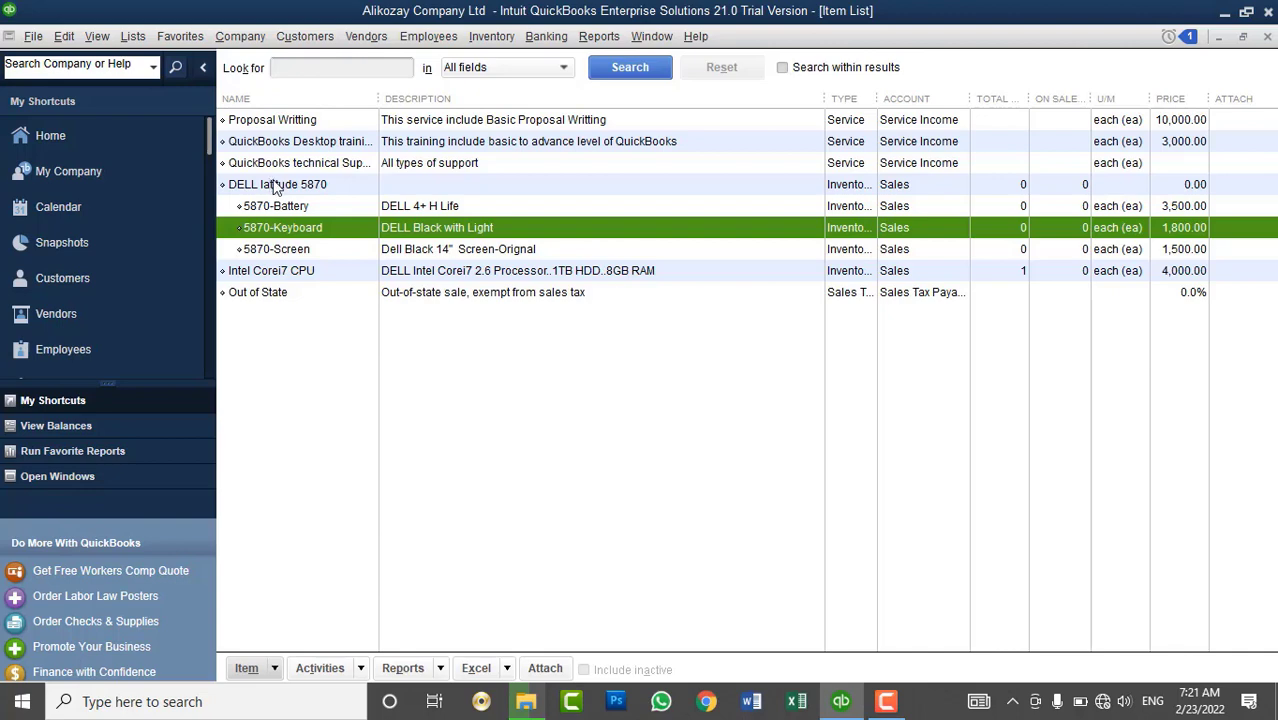
click(314, 192)
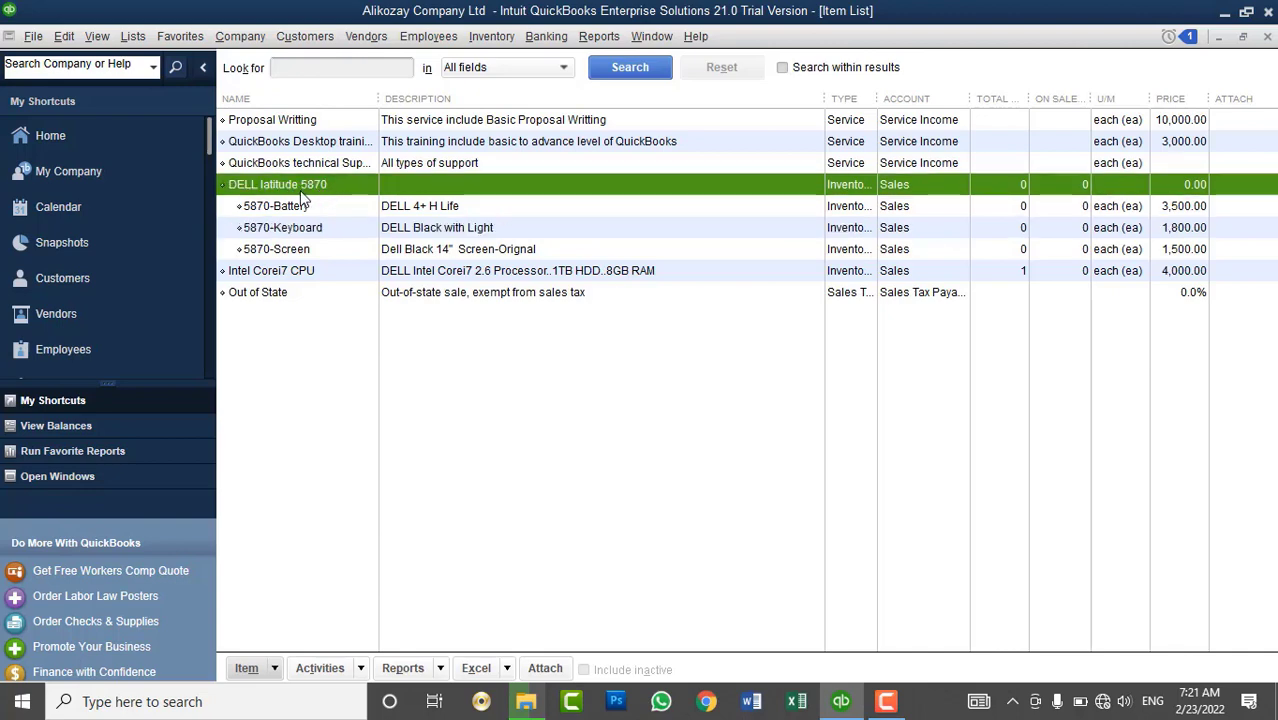
click(305, 210)
click(311, 230)
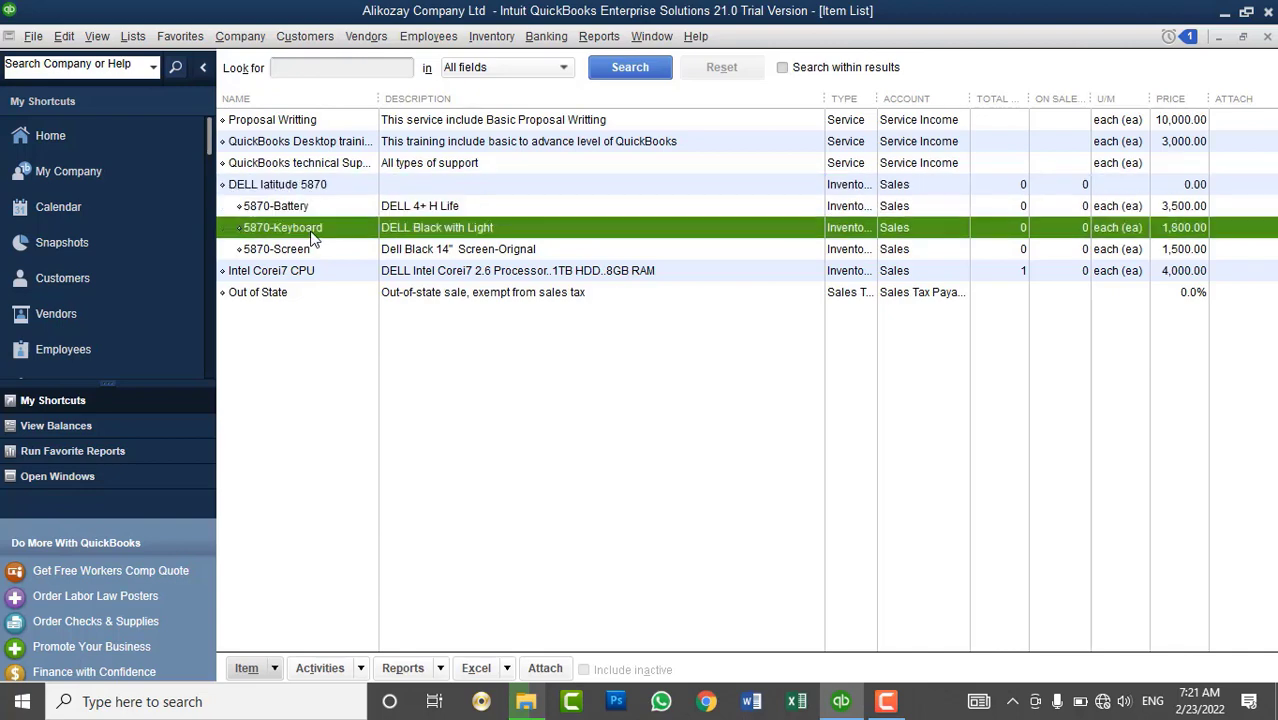
click(310, 252)
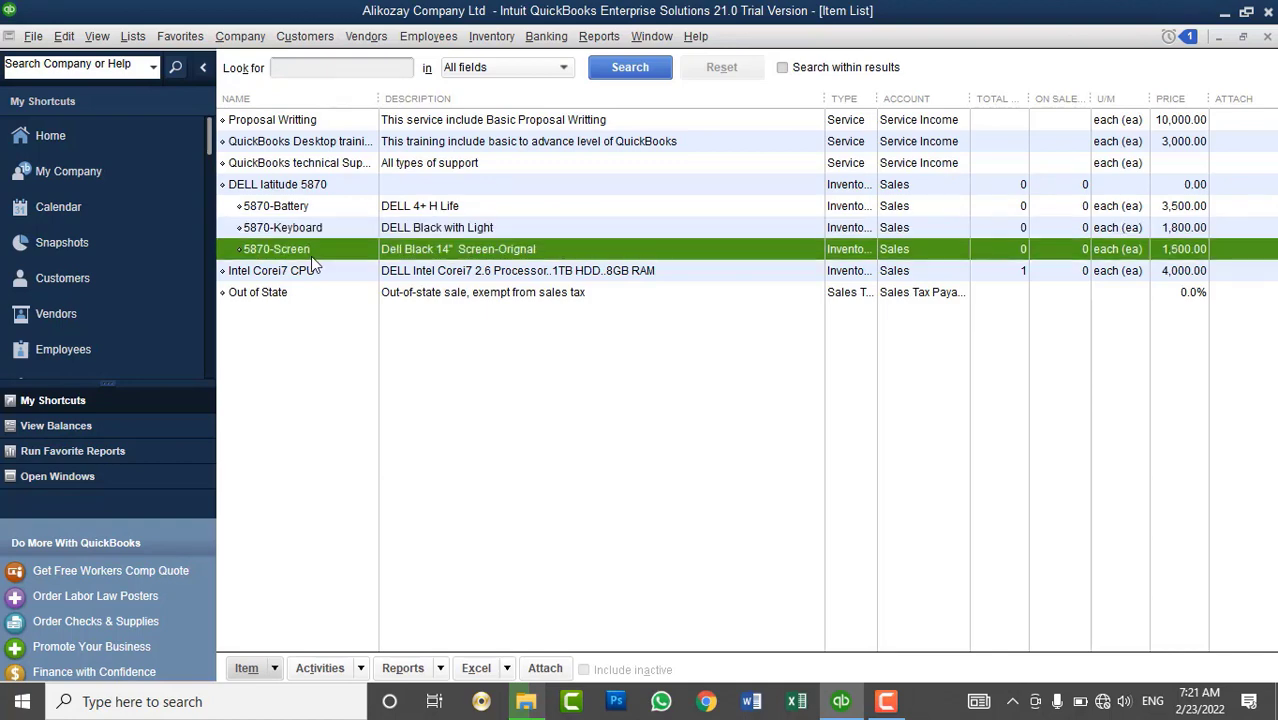
click(461, 365)
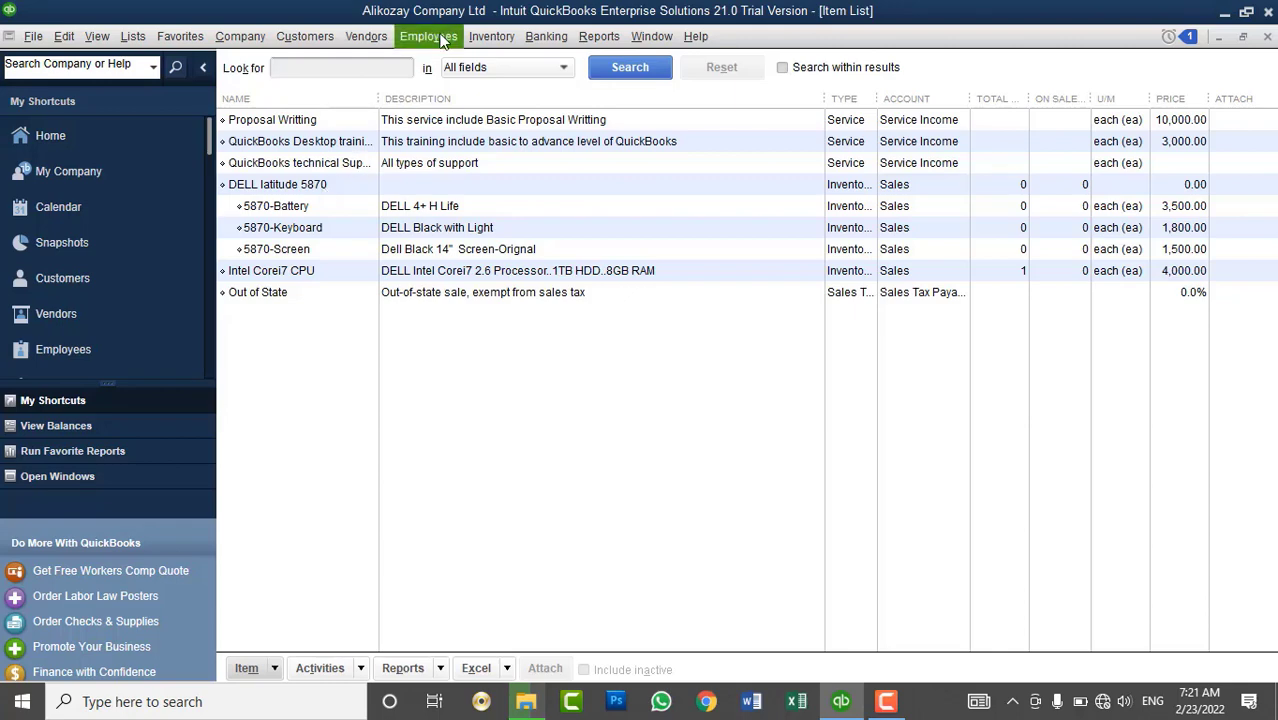
- View the Physical Inventory Worksheet's items, quantities on hand and physical count column, and close the report
click(481, 38)
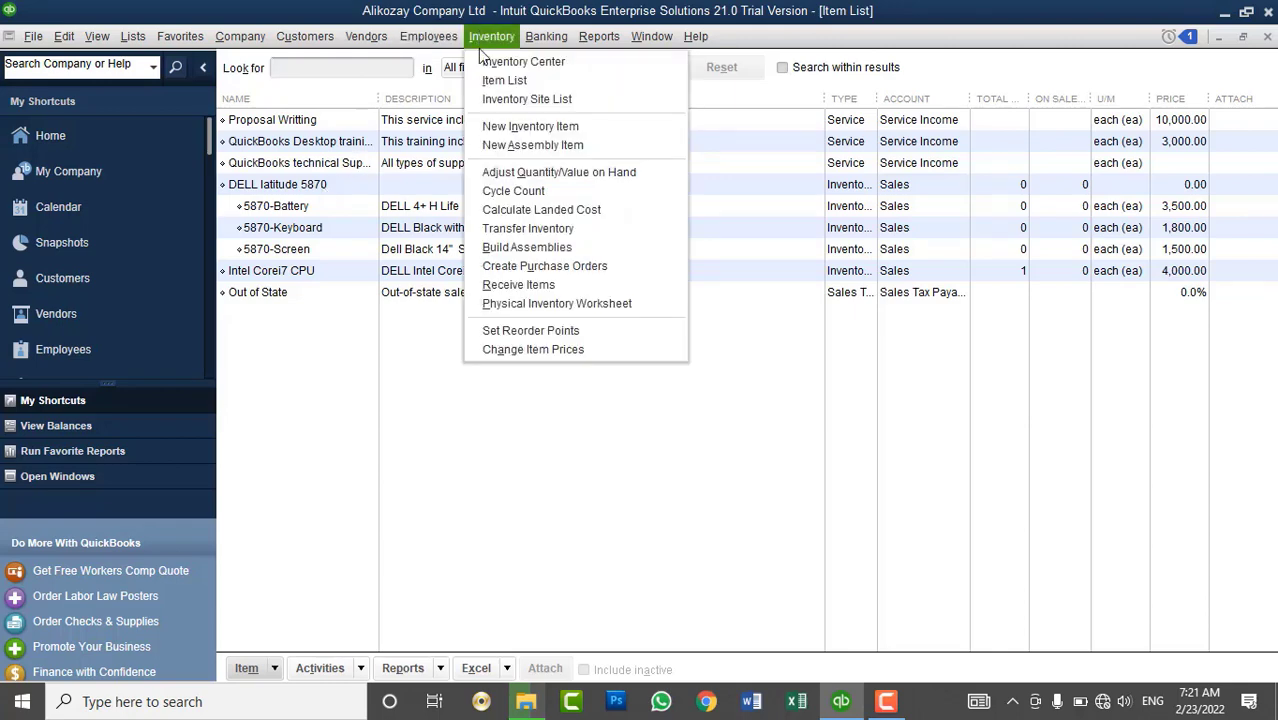
click(530, 305)
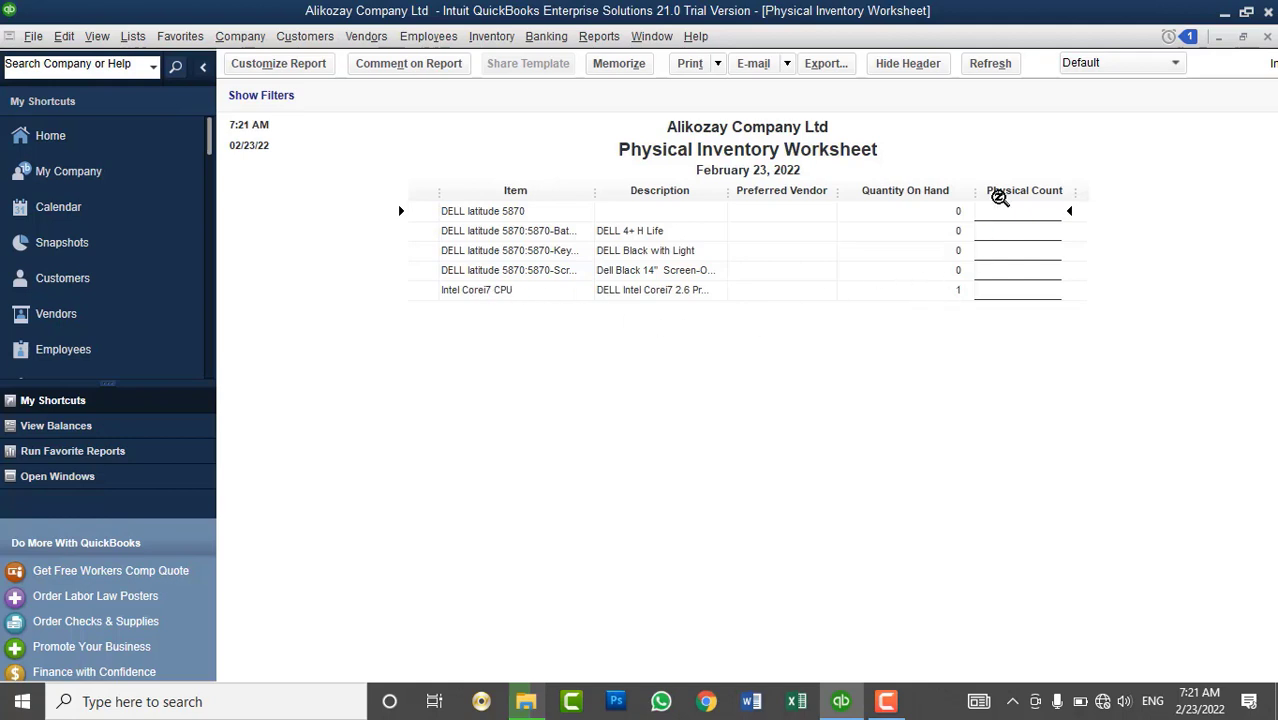
click(1267, 37)
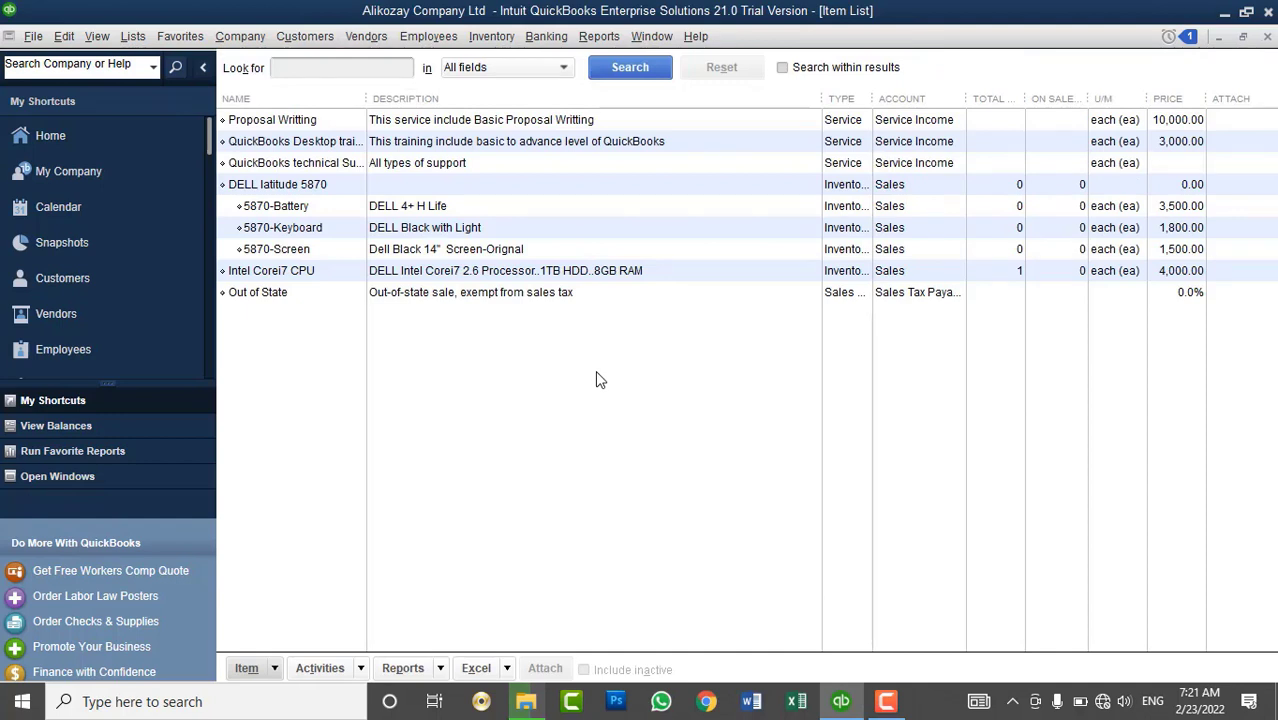
- Create a new item of type Inventory Part and name it Helton Company
right_click(456, 402)
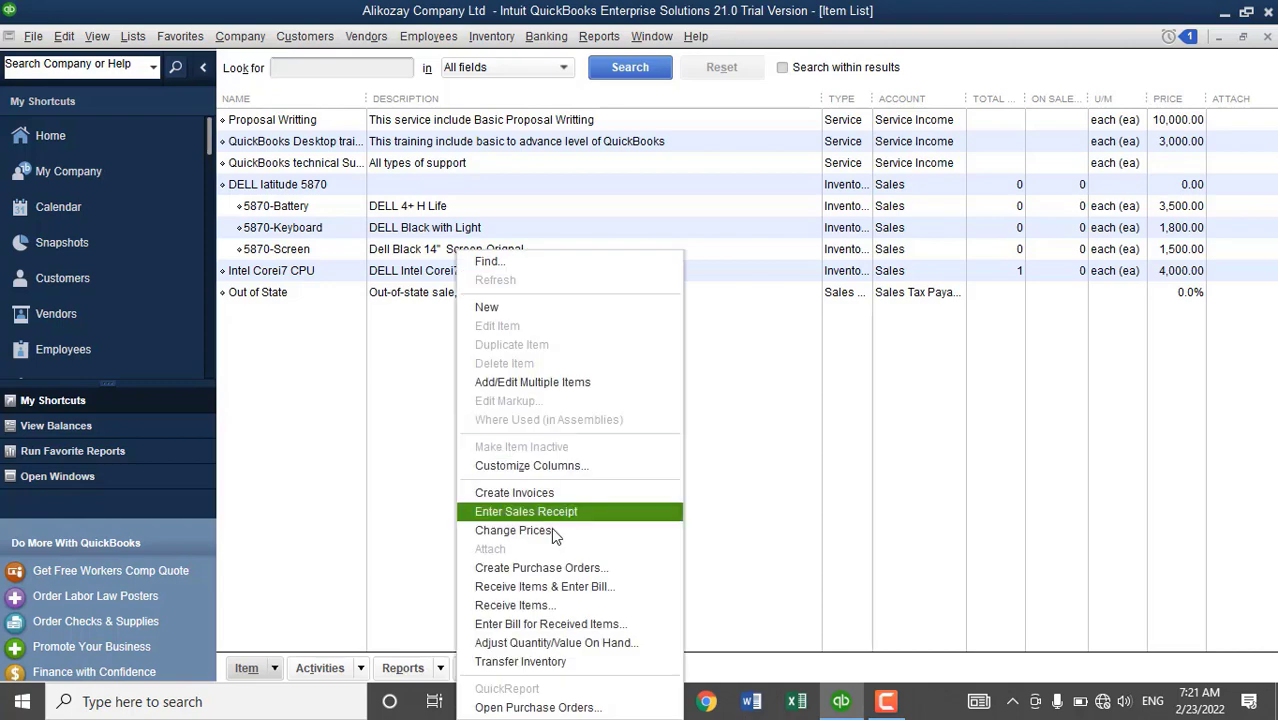
click(503, 311)
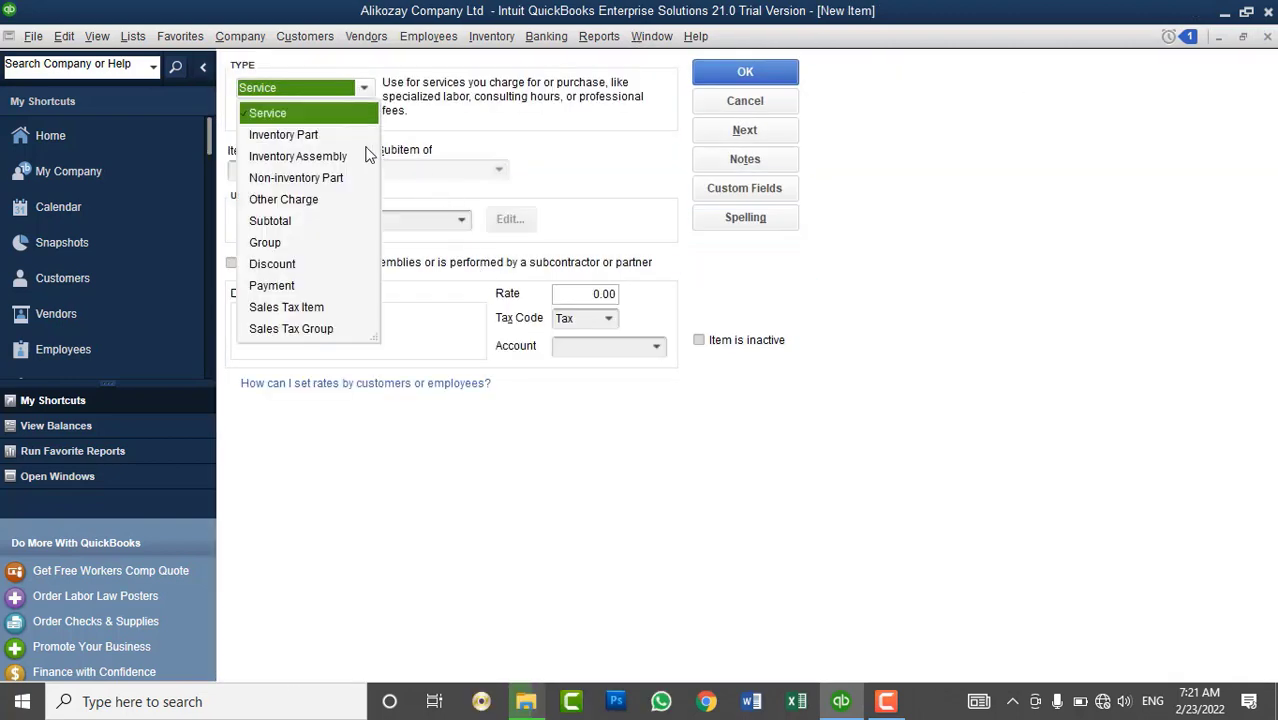
click(284, 134)
click(300, 166)
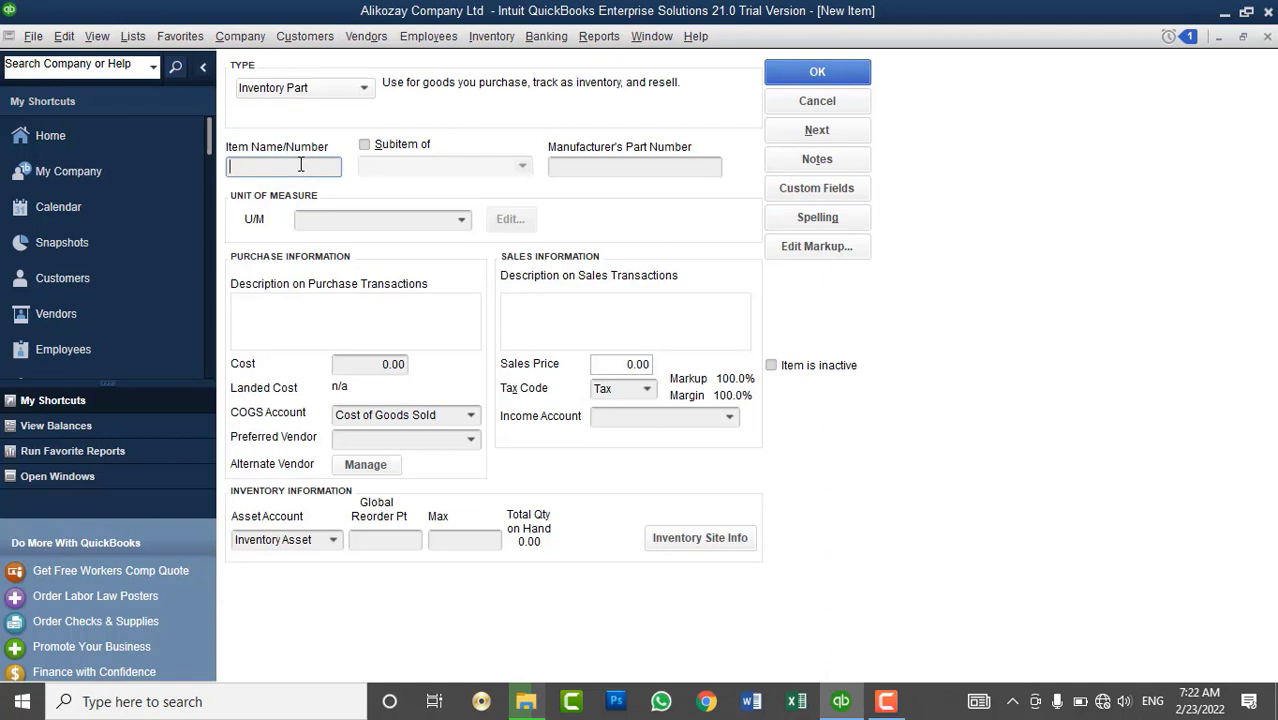
text(Helton)
text(Company)
- Set Helton Company's unit of measure to each (ea) and income account to Sales, and save it, continuing with a blank item
click(461, 219)
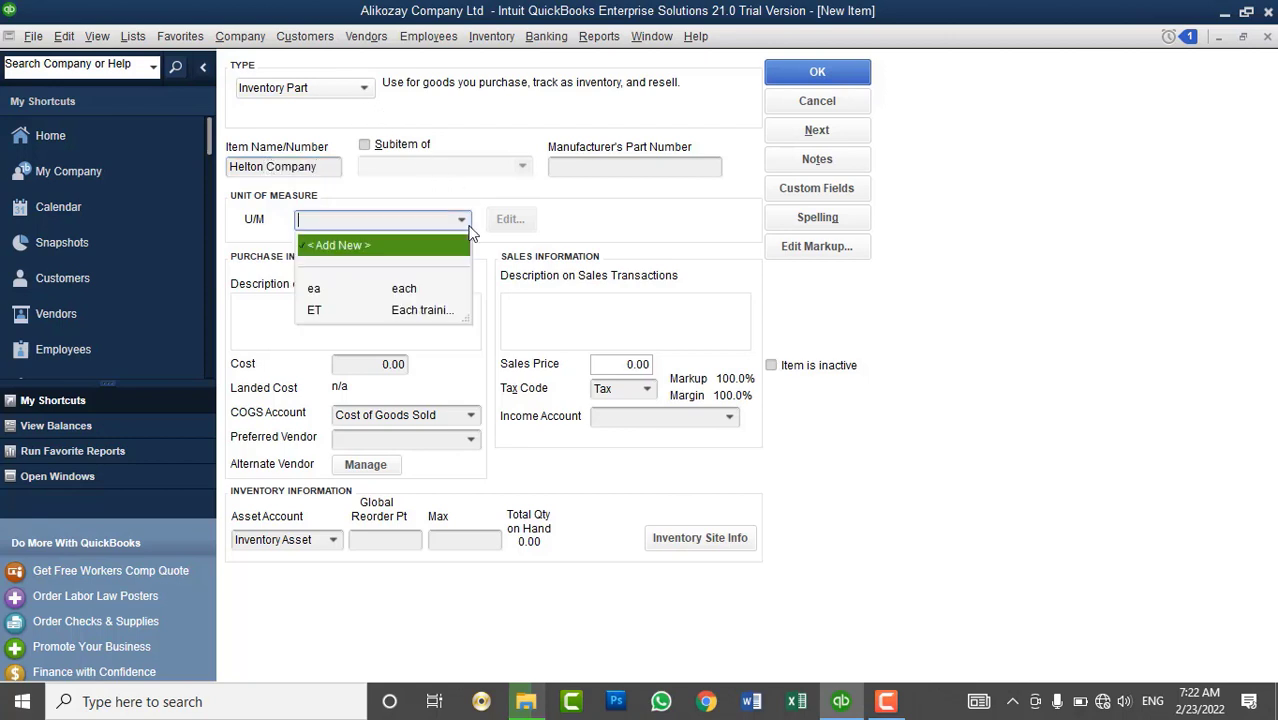
click(403, 291)
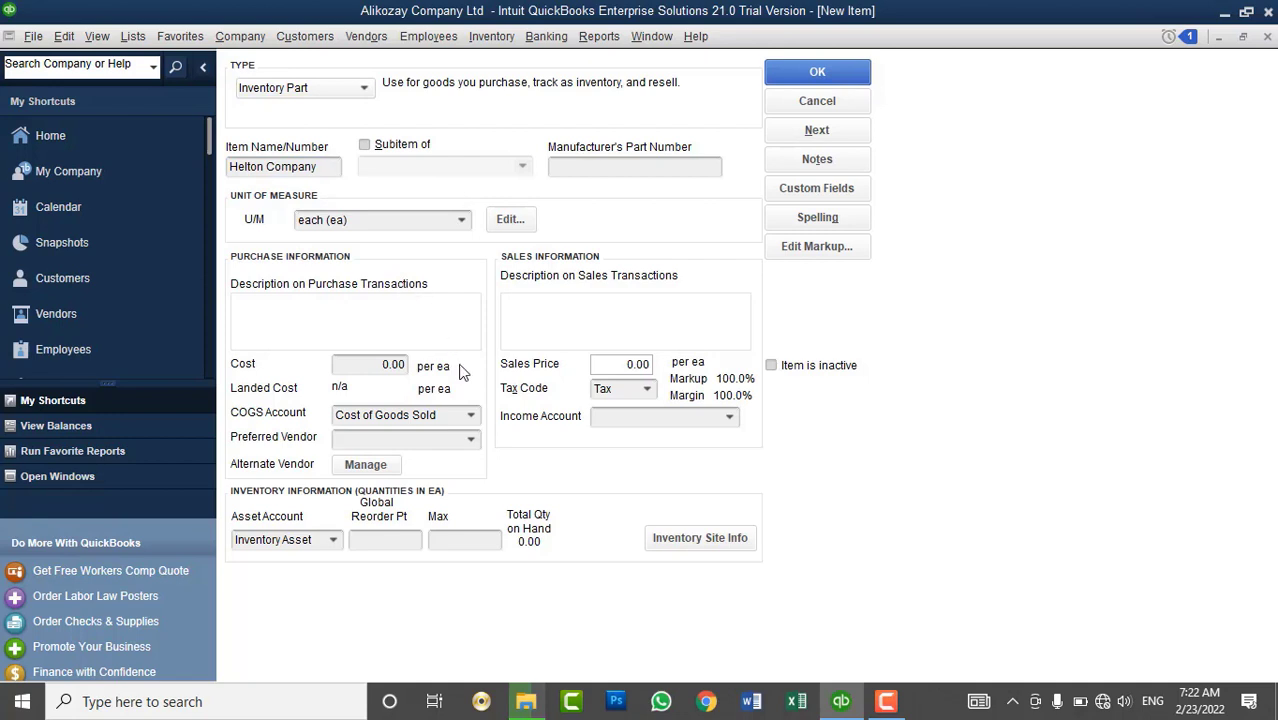
click(733, 424)
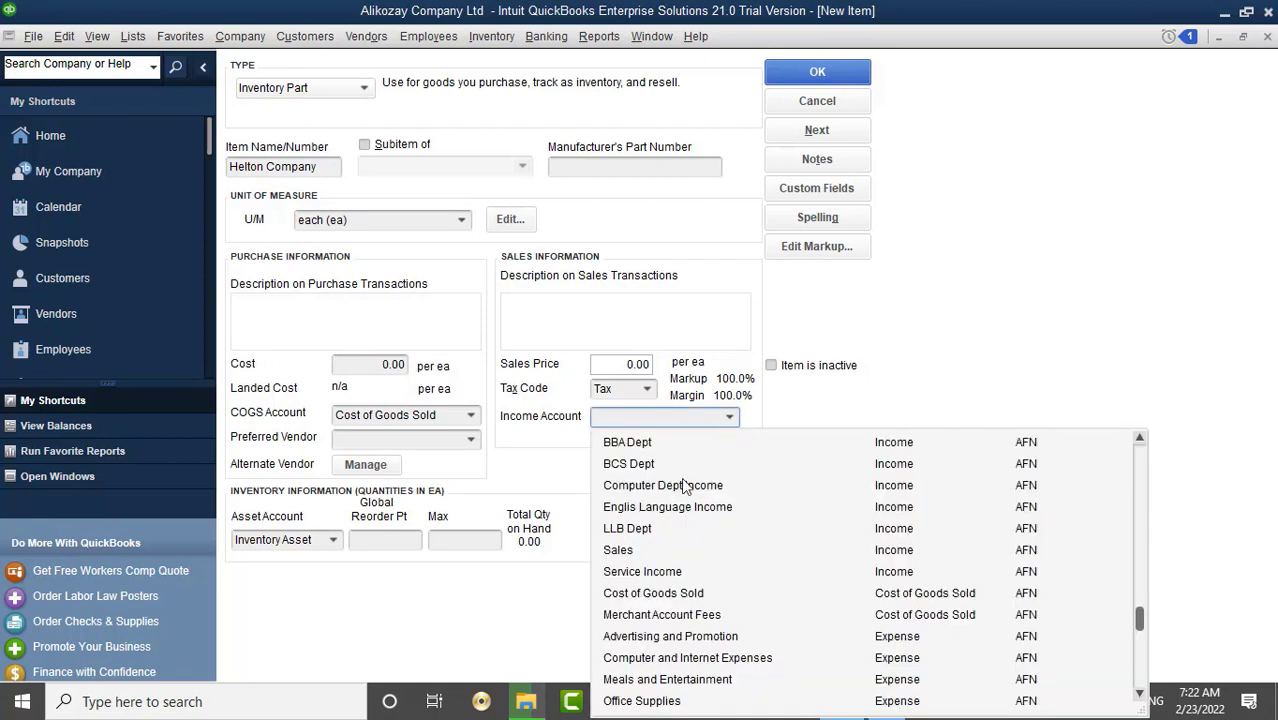
click(639, 548)
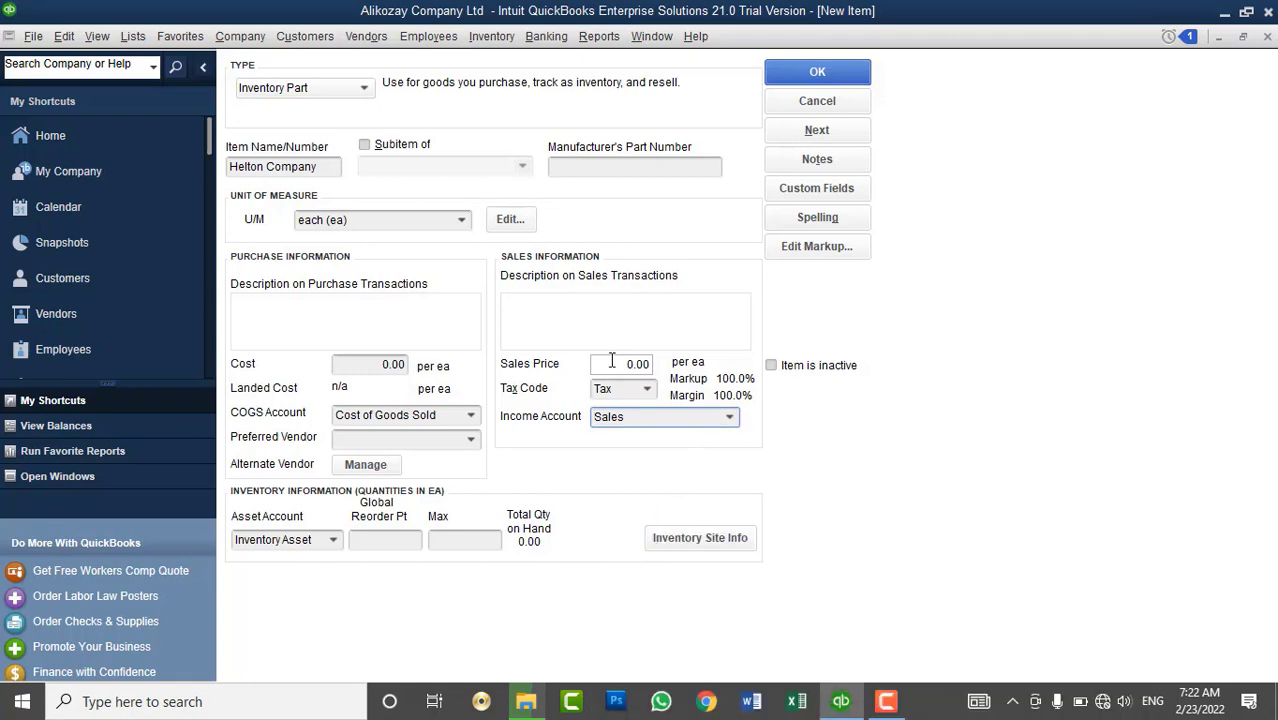
click(372, 331)
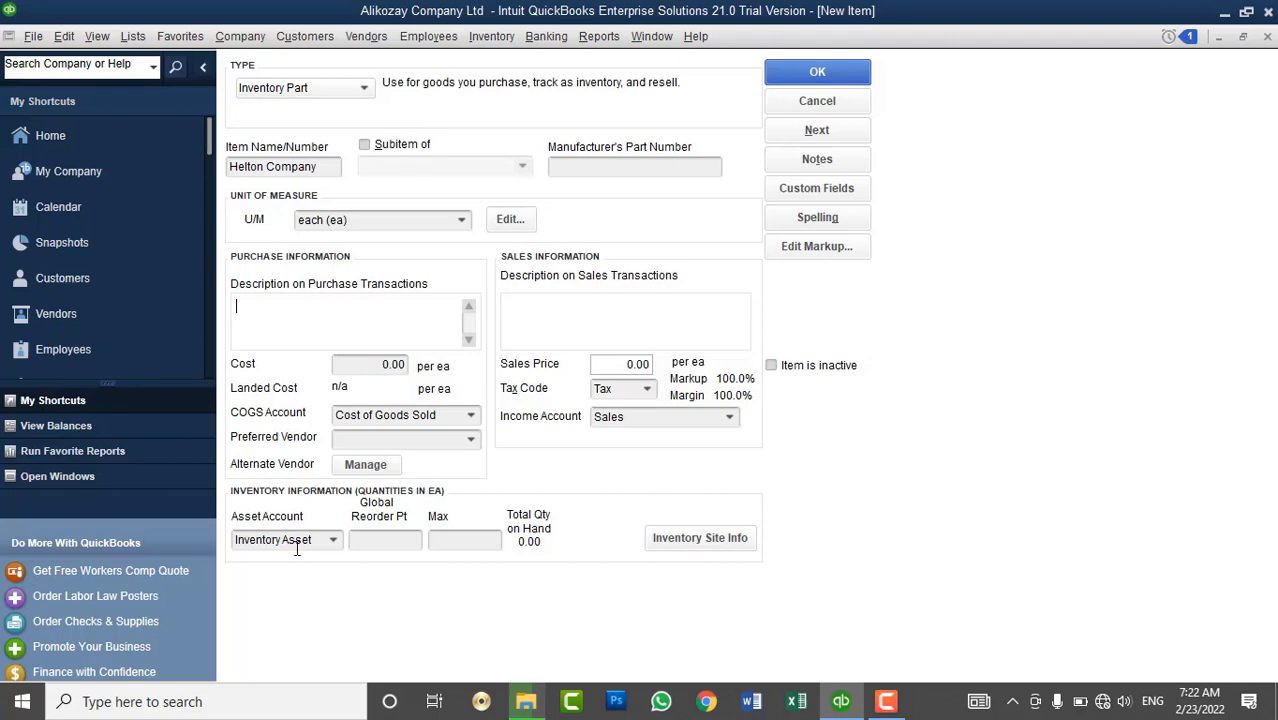
click(334, 540)
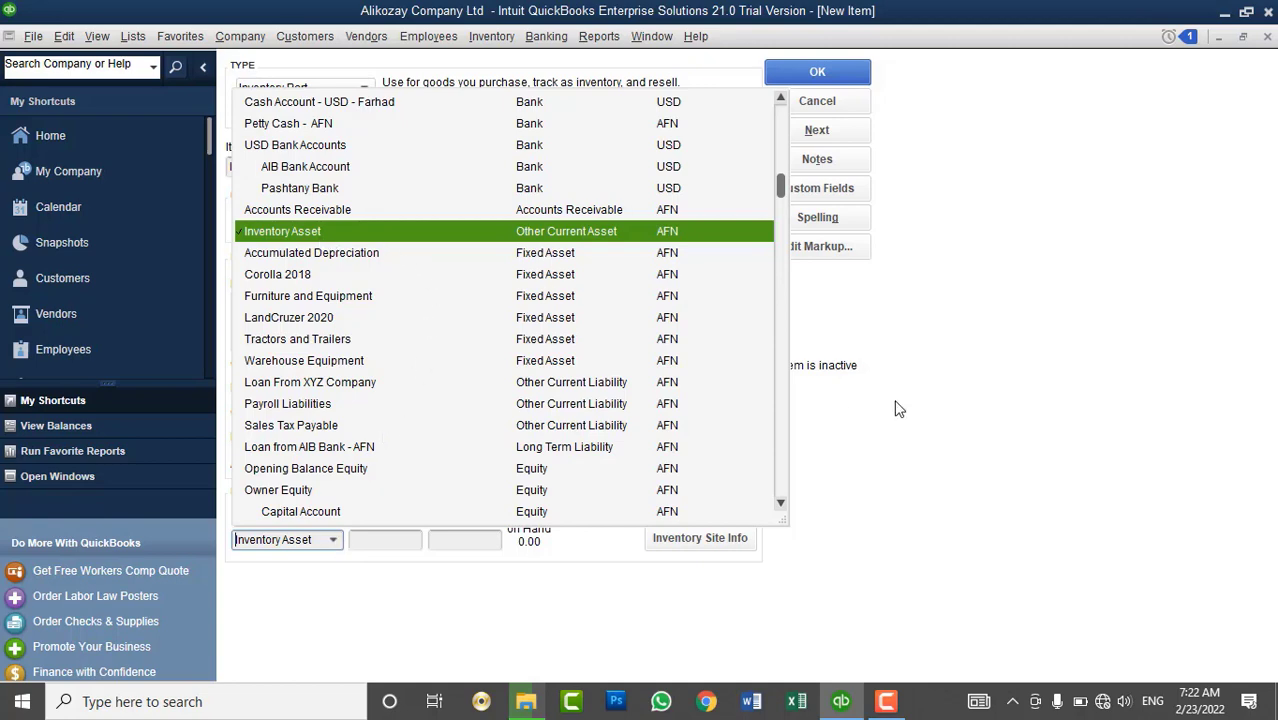
click(966, 414)
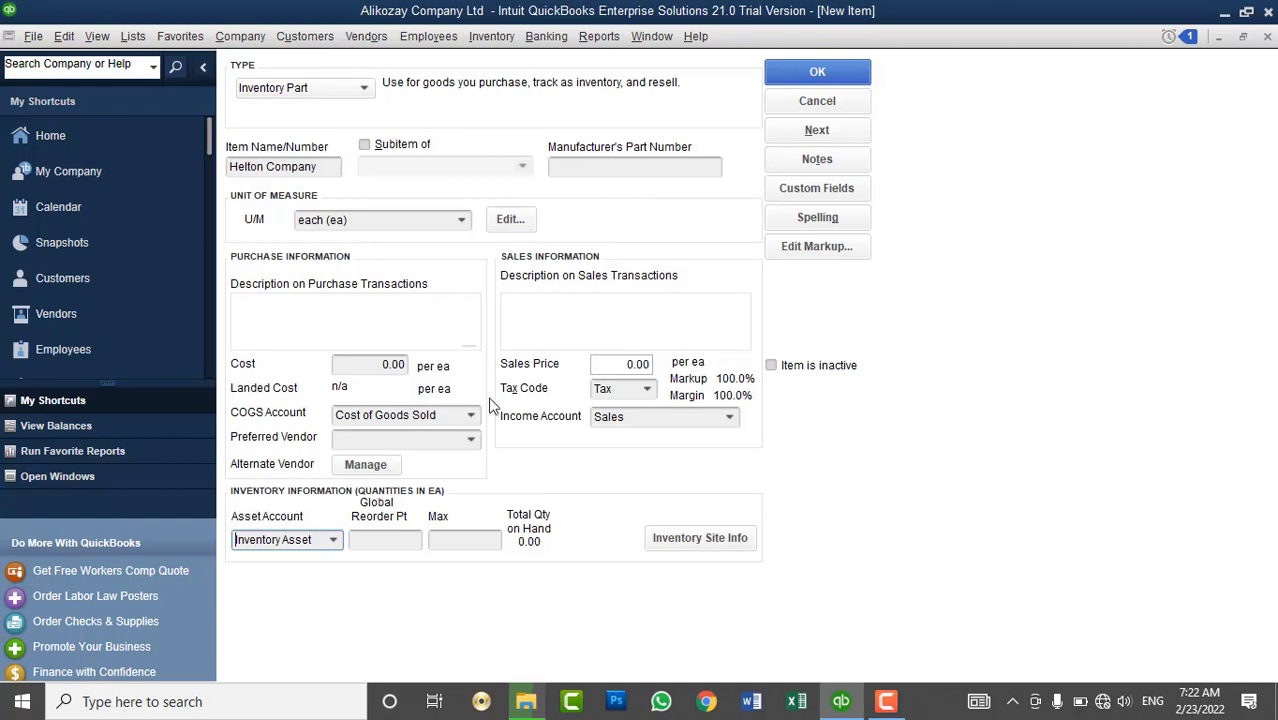
click(816, 131)
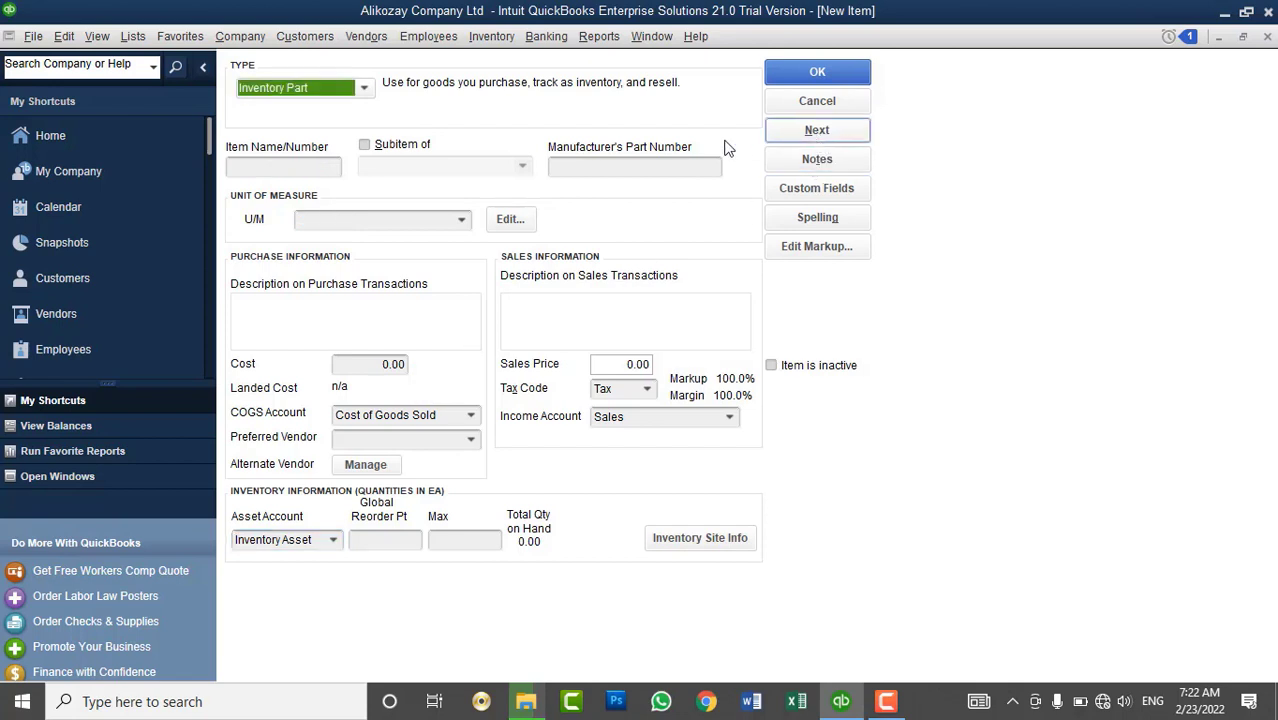
- Name the new inventory part Paracetamol - 500mg and make it a subitem of Helton Company
click(319, 168)
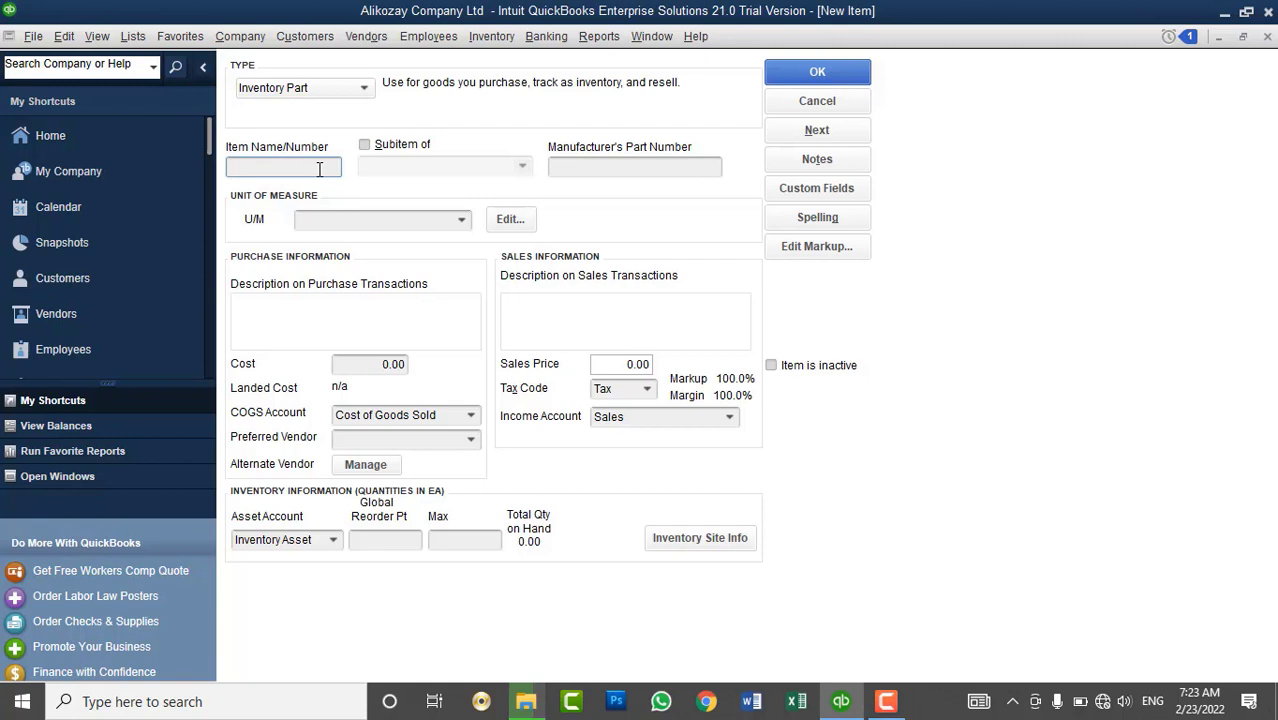
text(Paract)
key(BackSpace)
text(etamol - 500mg)
click(403, 143)
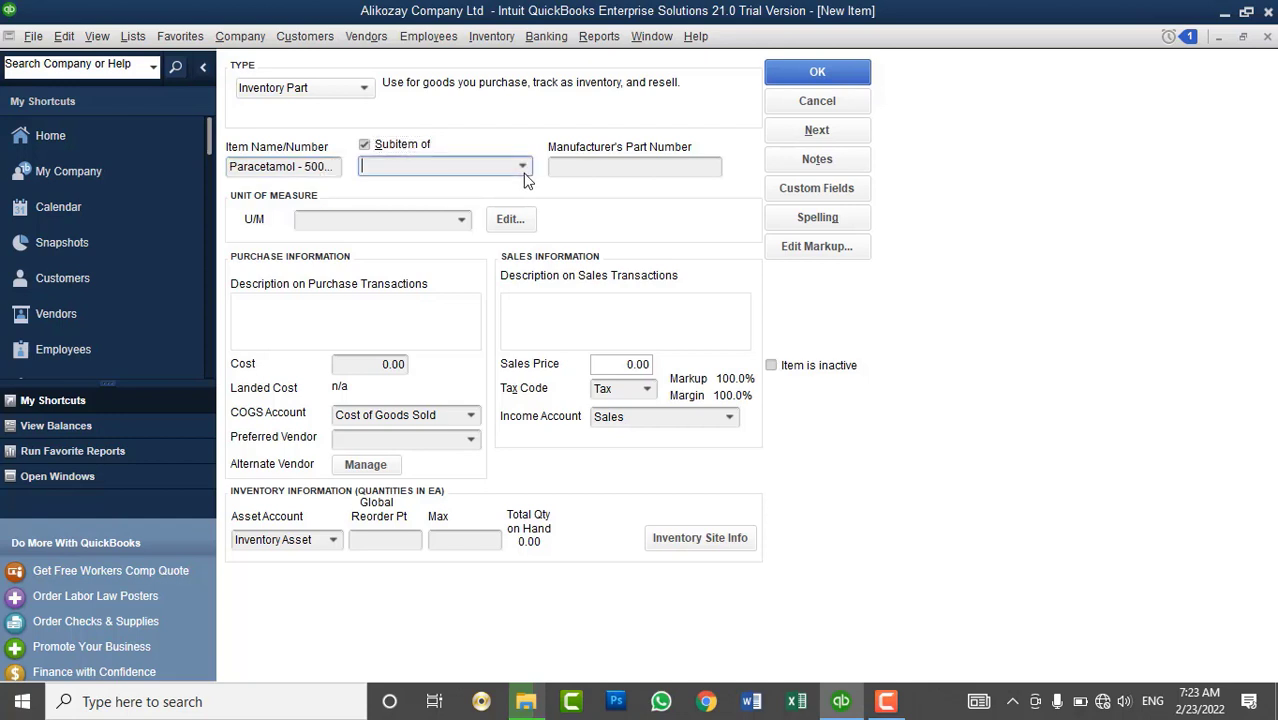
click(523, 166)
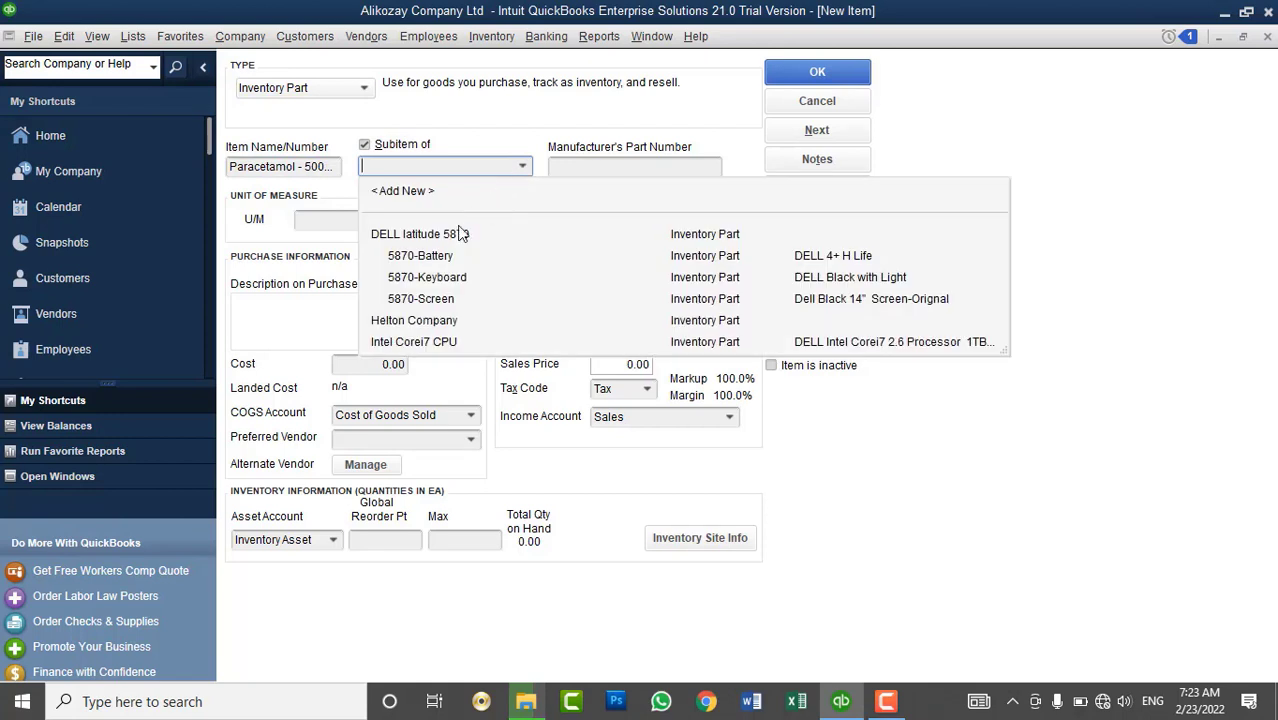
click(414, 320)
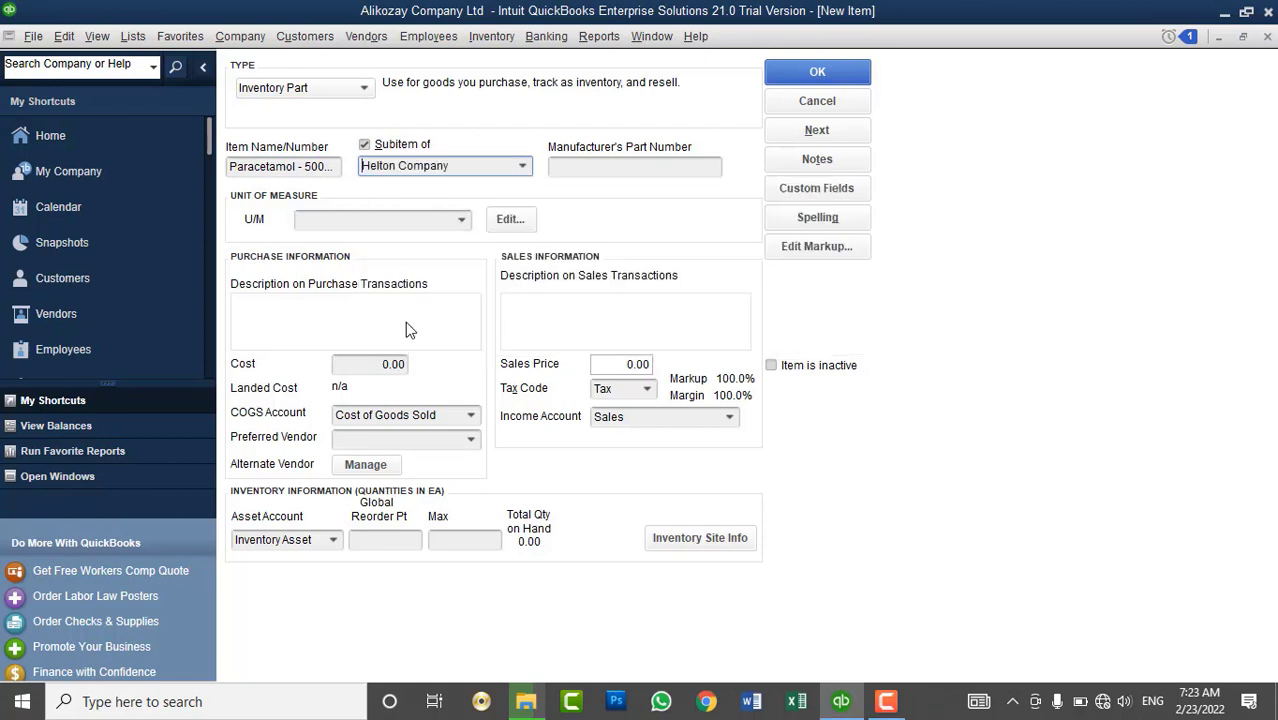
- Add a custom count-type unit of measure named Box, abbreviated BX, for the paracetamol item
click(461, 218)
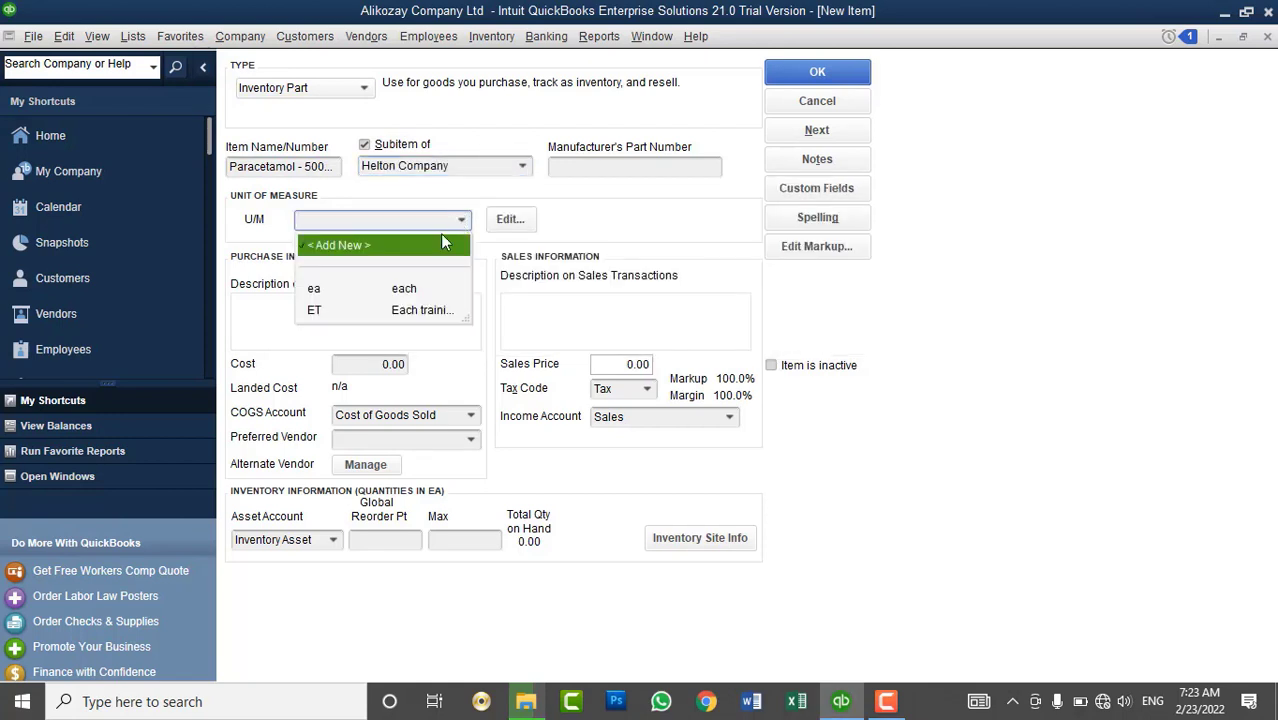
click(352, 246)
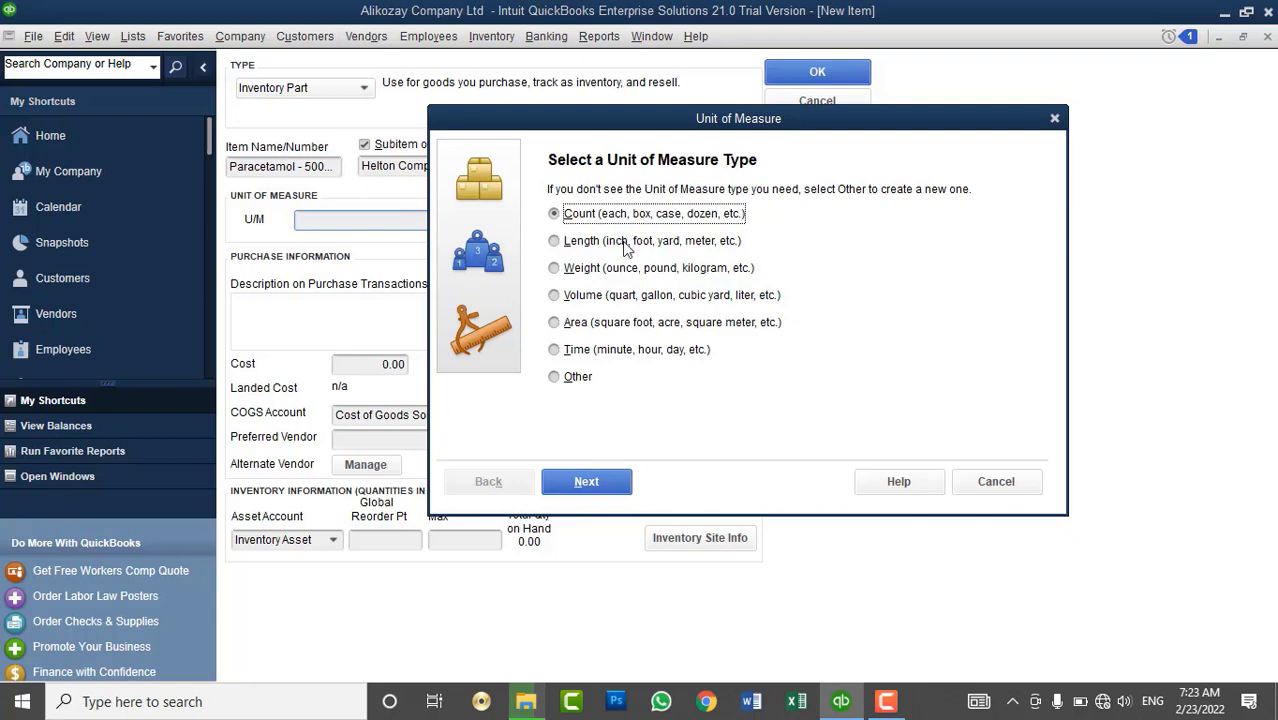
click(587, 483)
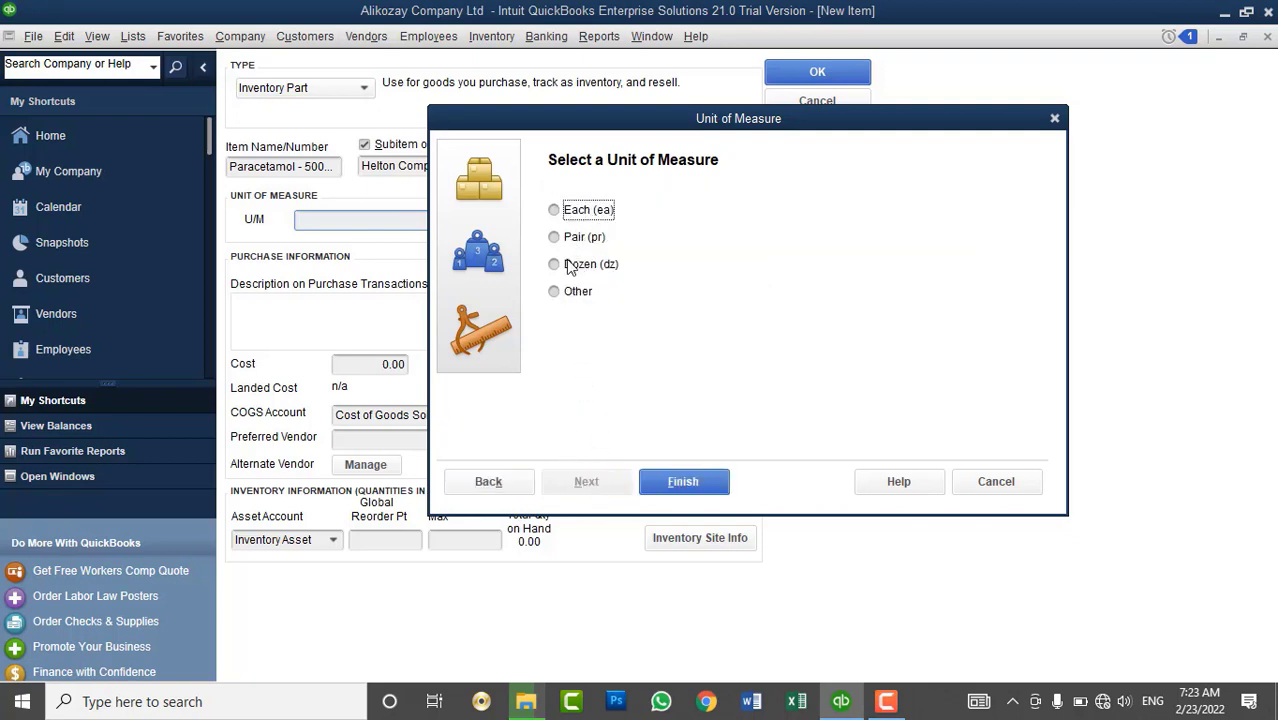
click(565, 293)
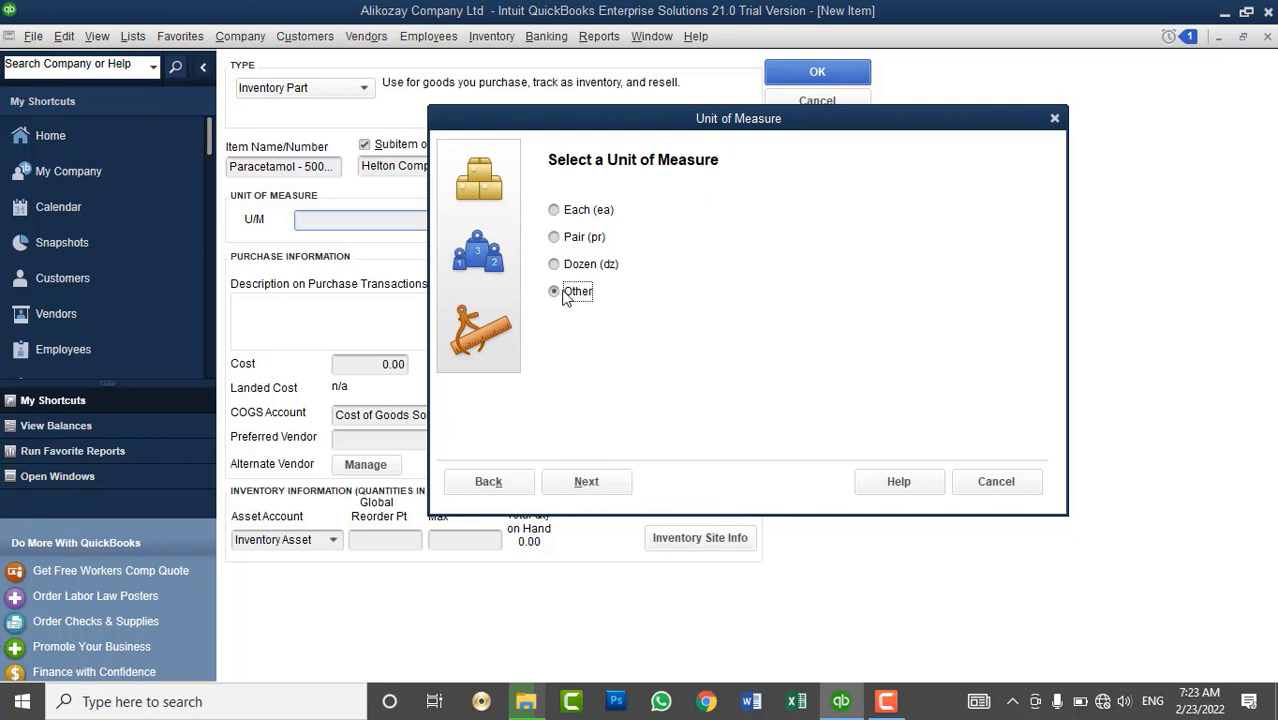
click(578, 265)
click(568, 292)
click(586, 481)
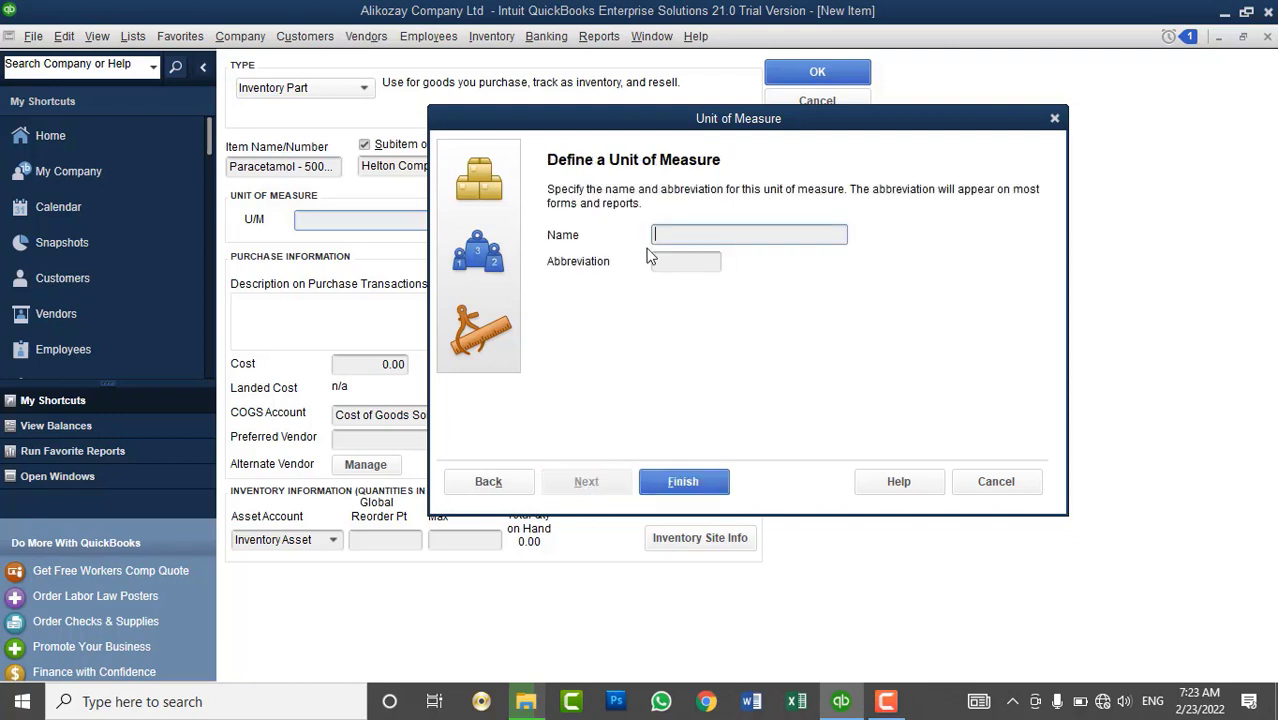
text(Box)
key(Tab)
text(BX)
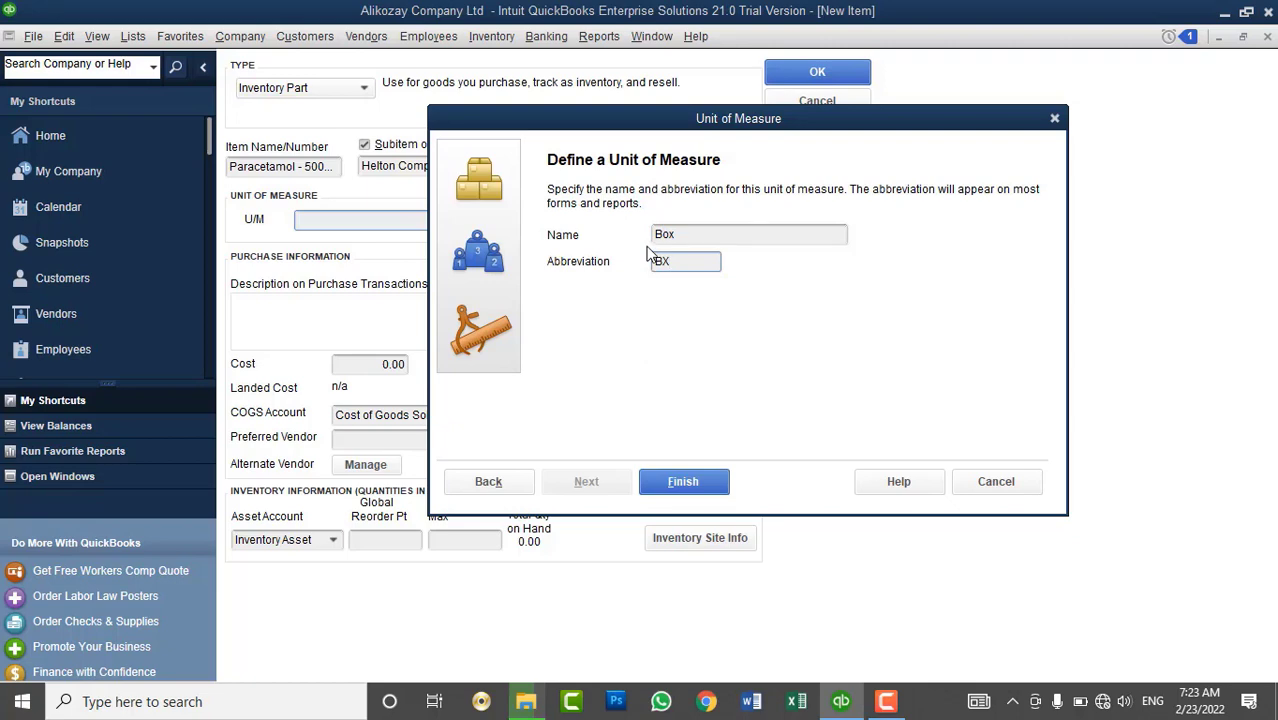
click(684, 481)
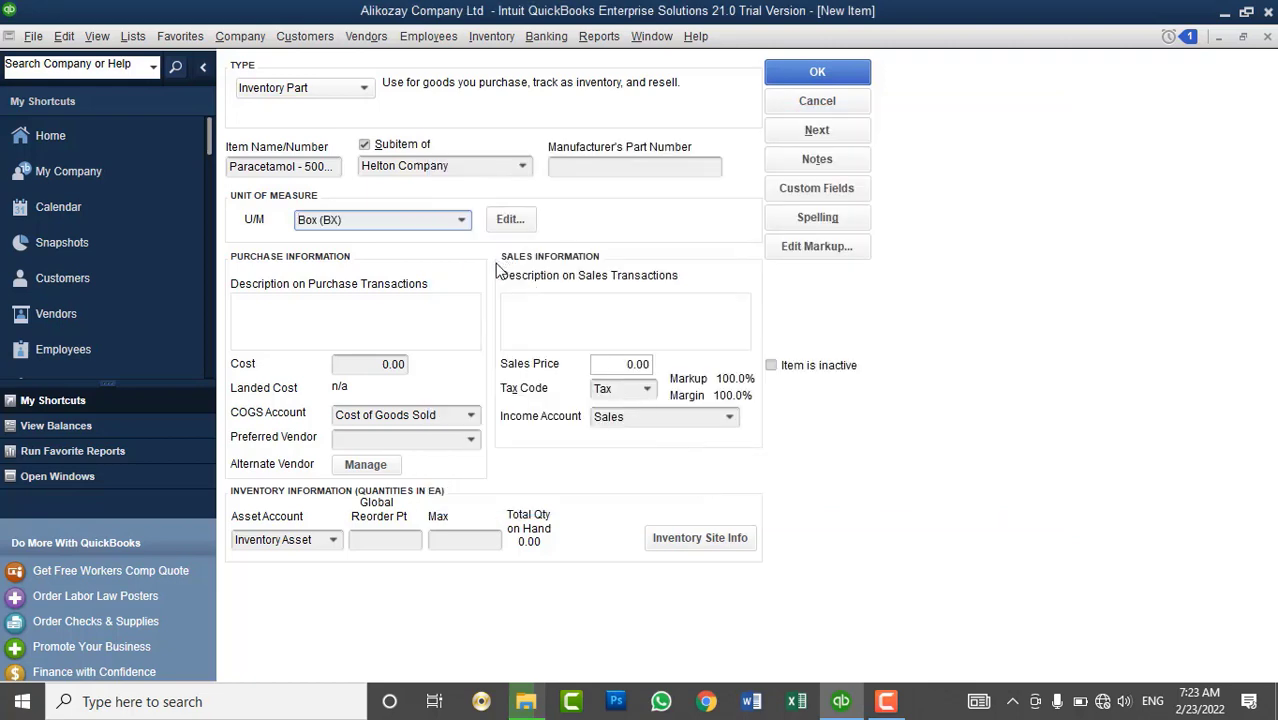
- Set the paracetamol item's purchase cost to 100 and its sales price to 120, leaving both descriptions blank
click(365, 368)
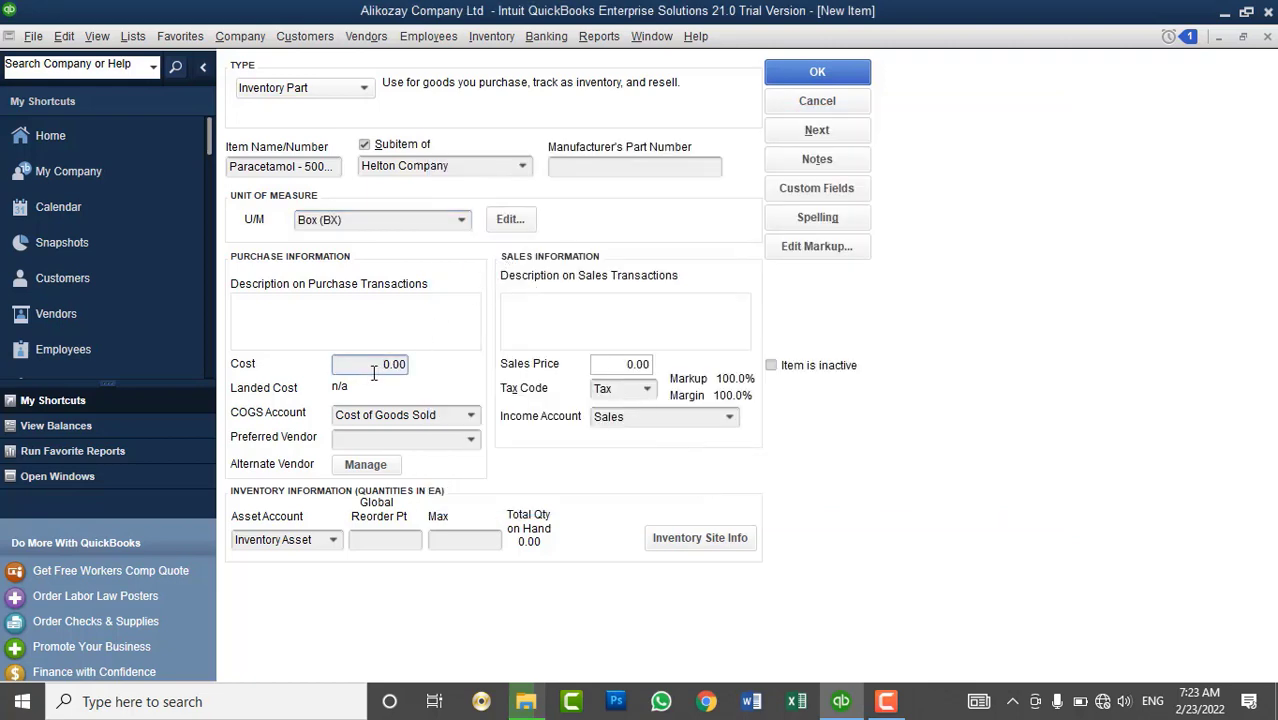
double_click(394, 366)
text(100)
click(597, 366)
double_click(645, 366)
text(120)
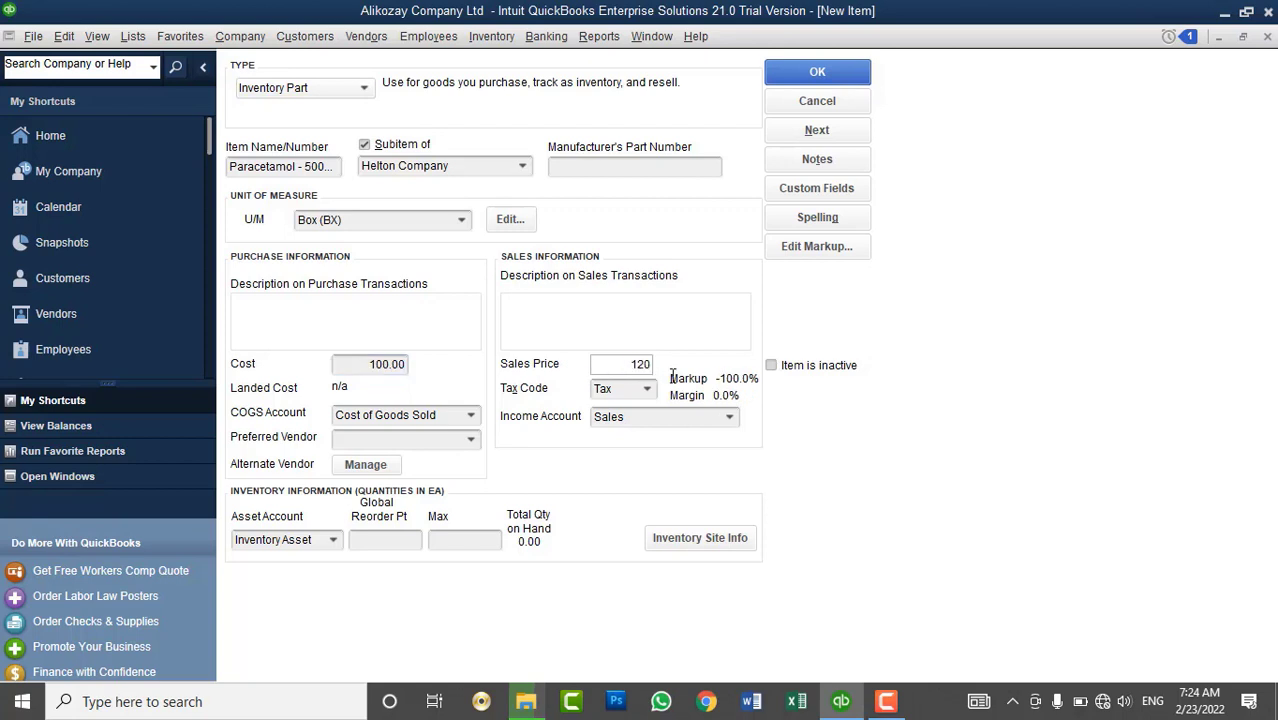
key(Tab)
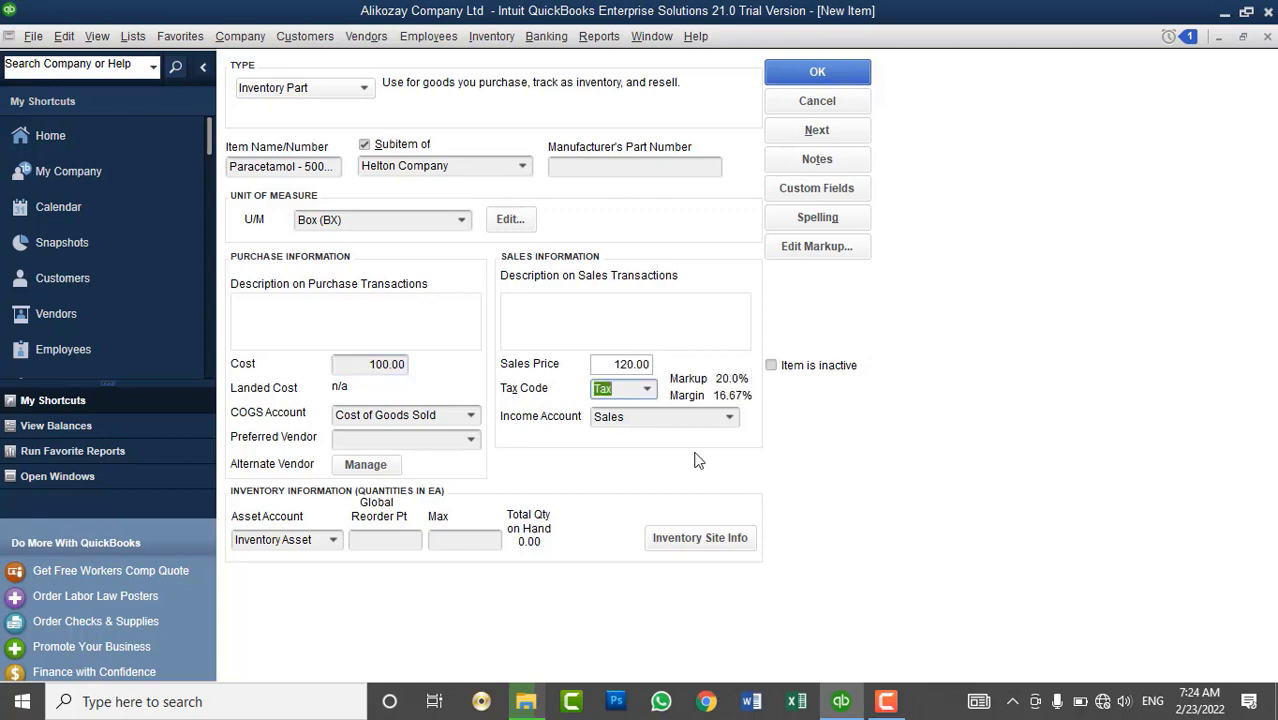
click(449, 330)
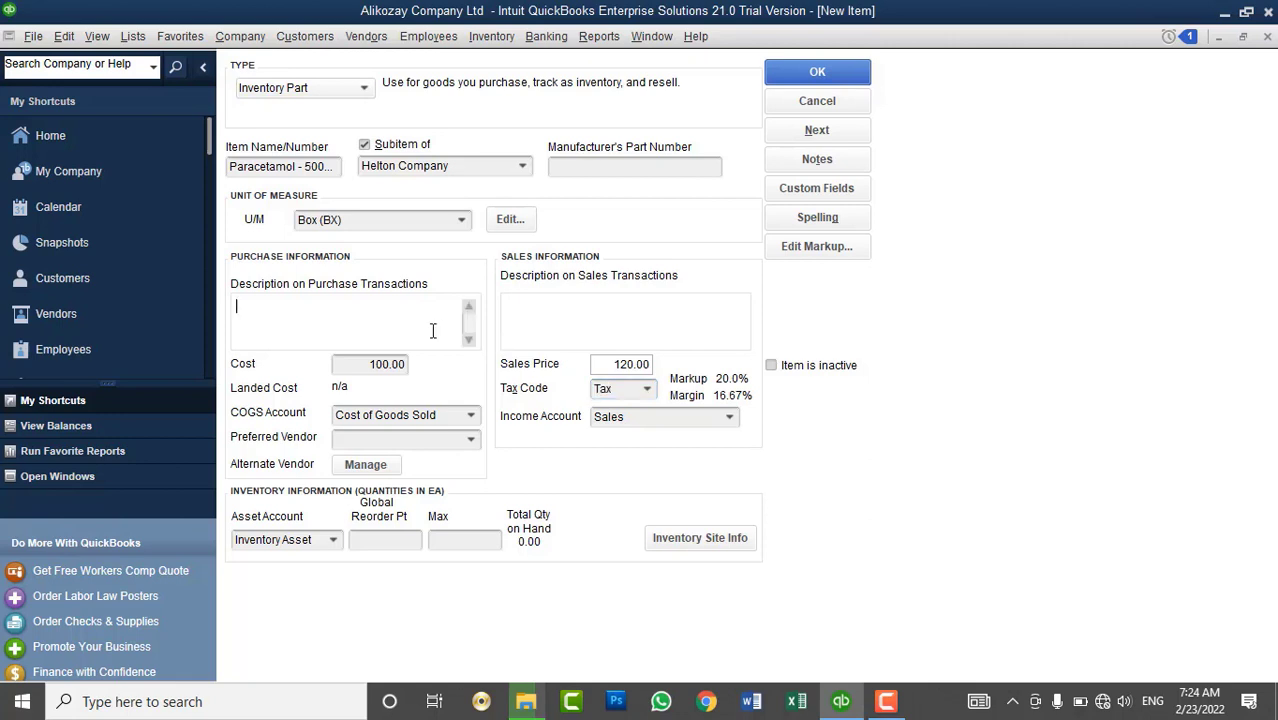
click(515, 338)
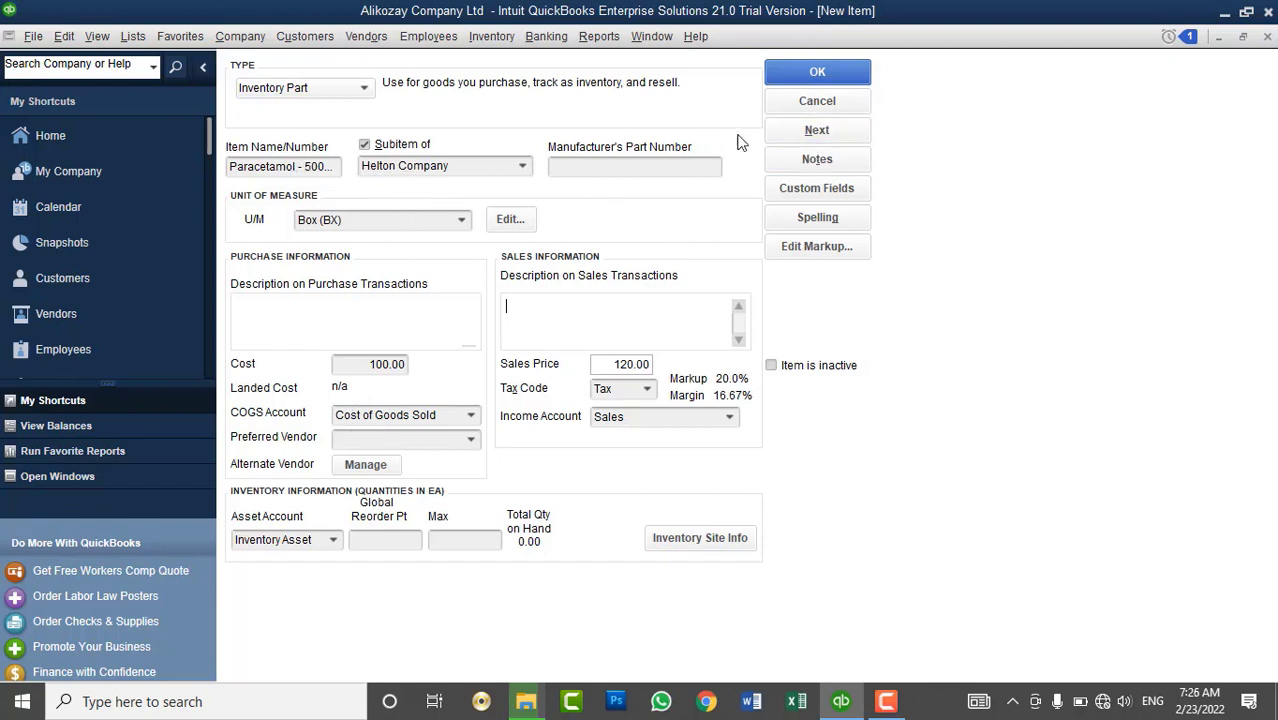
- Save the paracetamol item and name the next inventory part Amoxillcyn-500mg
click(817, 131)
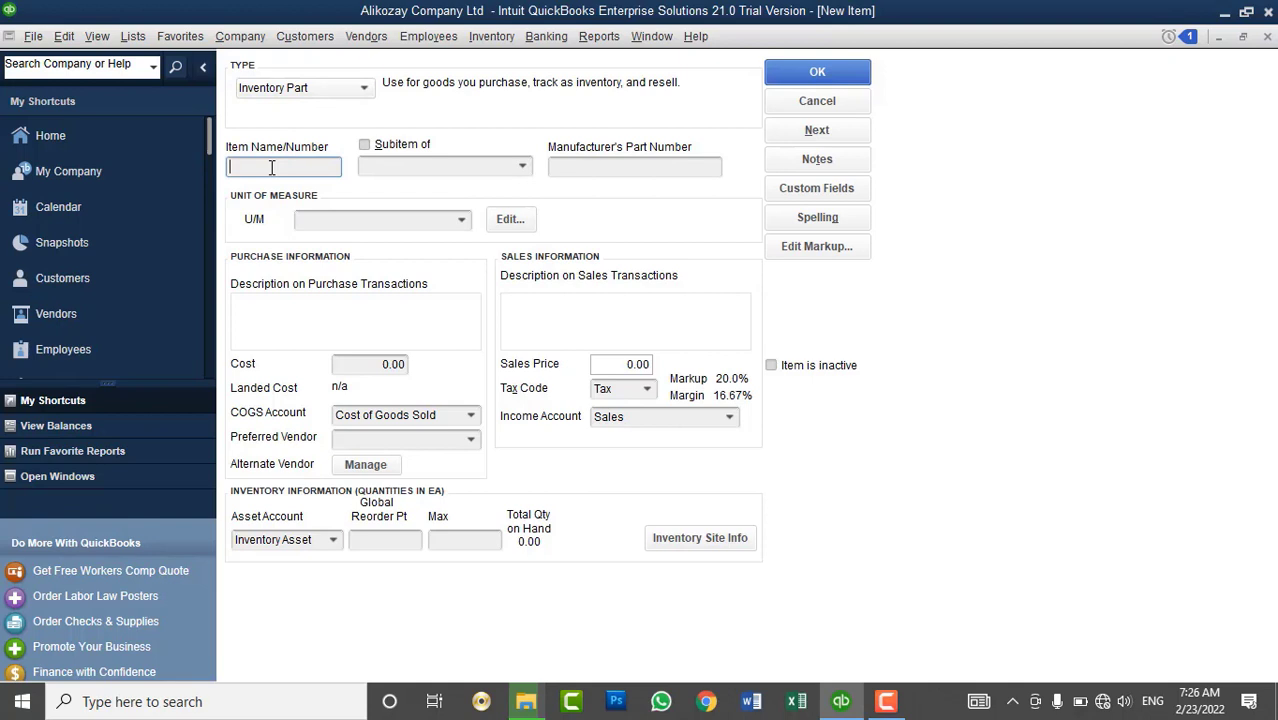
text(Axn)
key(BackSpace)
key(BackSpace)
text(moxillin)
key(BackSpace)
key(BackSpace)
text(o)
text(n)
text(n)
text(-)
text(500m)
text(g)
click(271, 167)
key(BackSpace)
text(cy)
- Make Amoxillcyn-500mg a subitem of Helton Company and set its unit of measure to Box (BX)
click(374, 149)
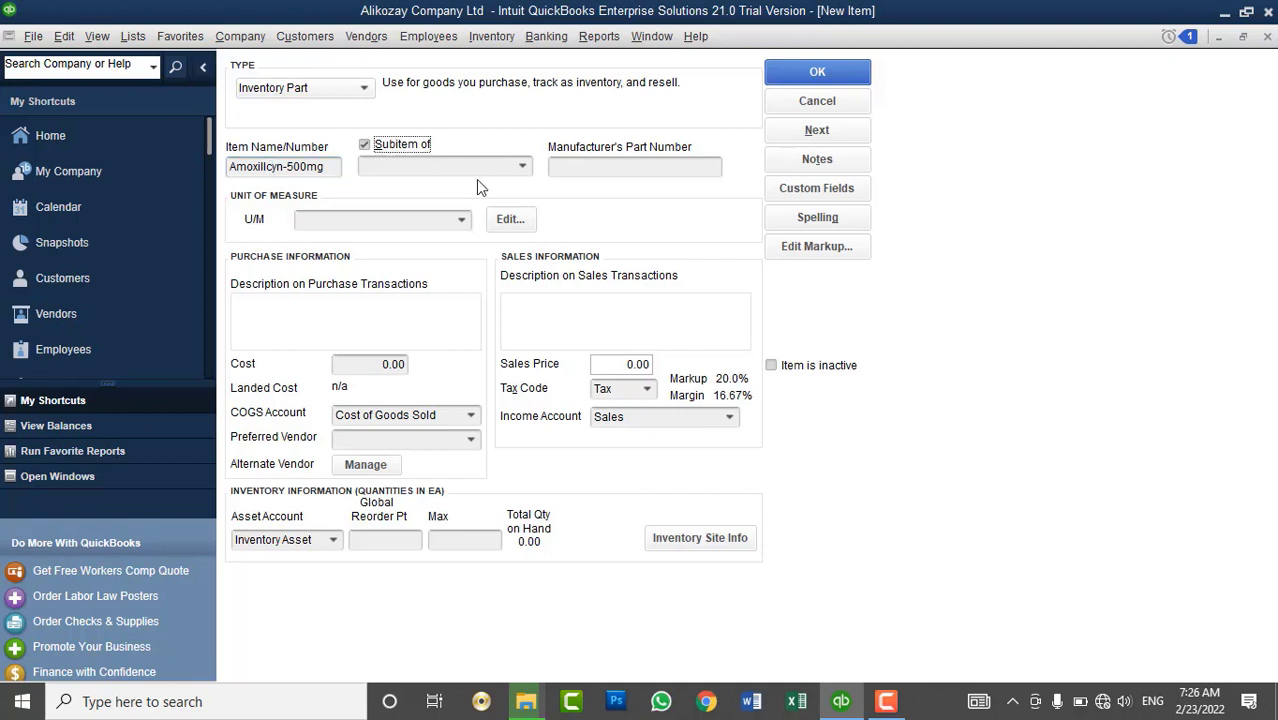
click(521, 167)
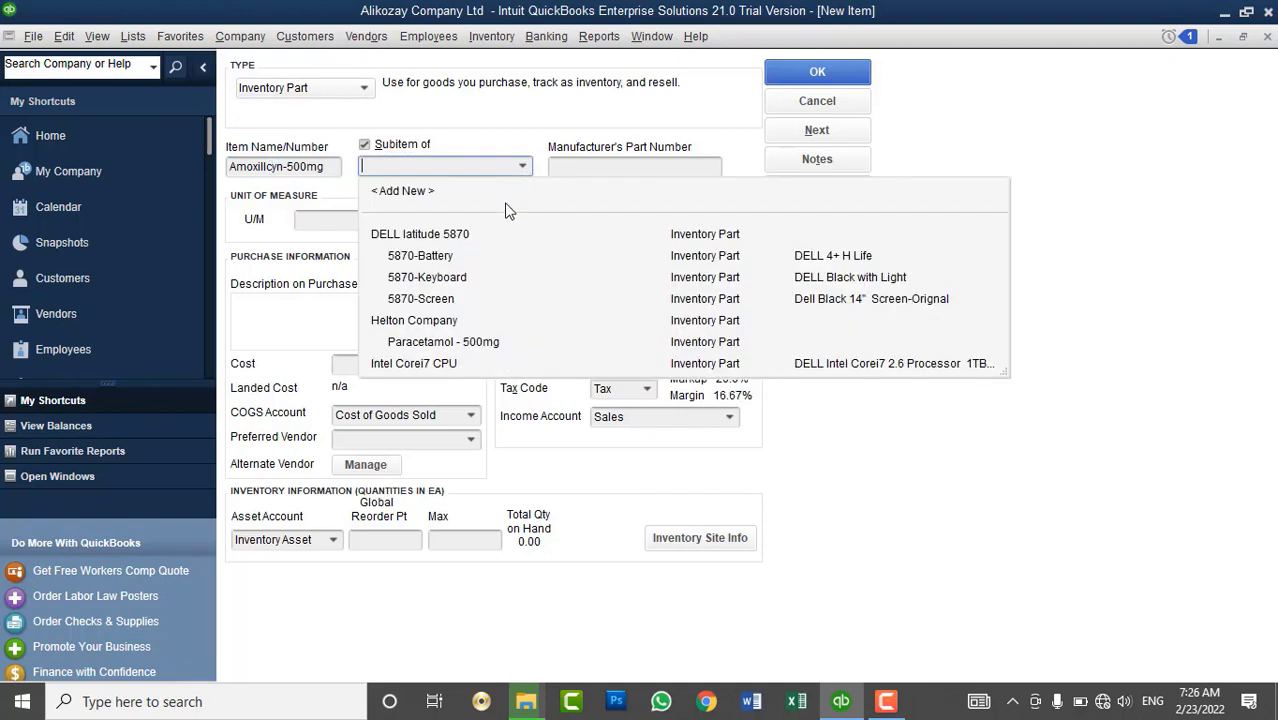
click(441, 322)
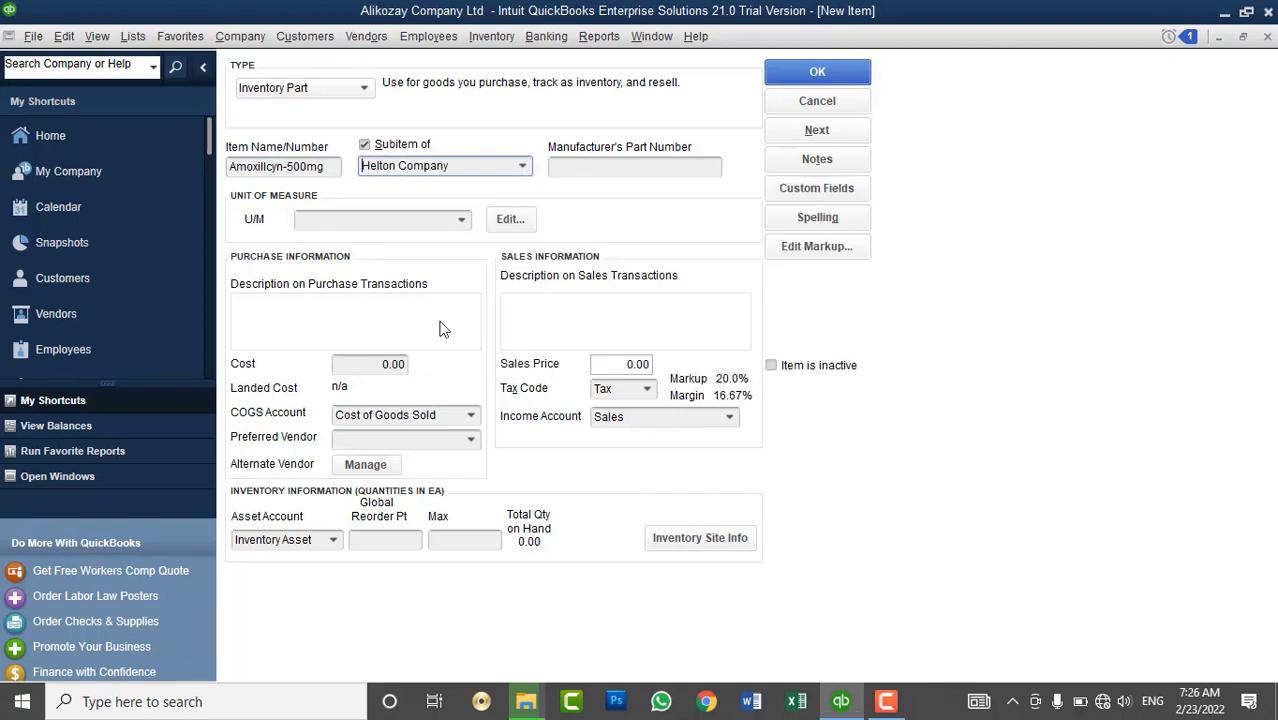
click(462, 221)
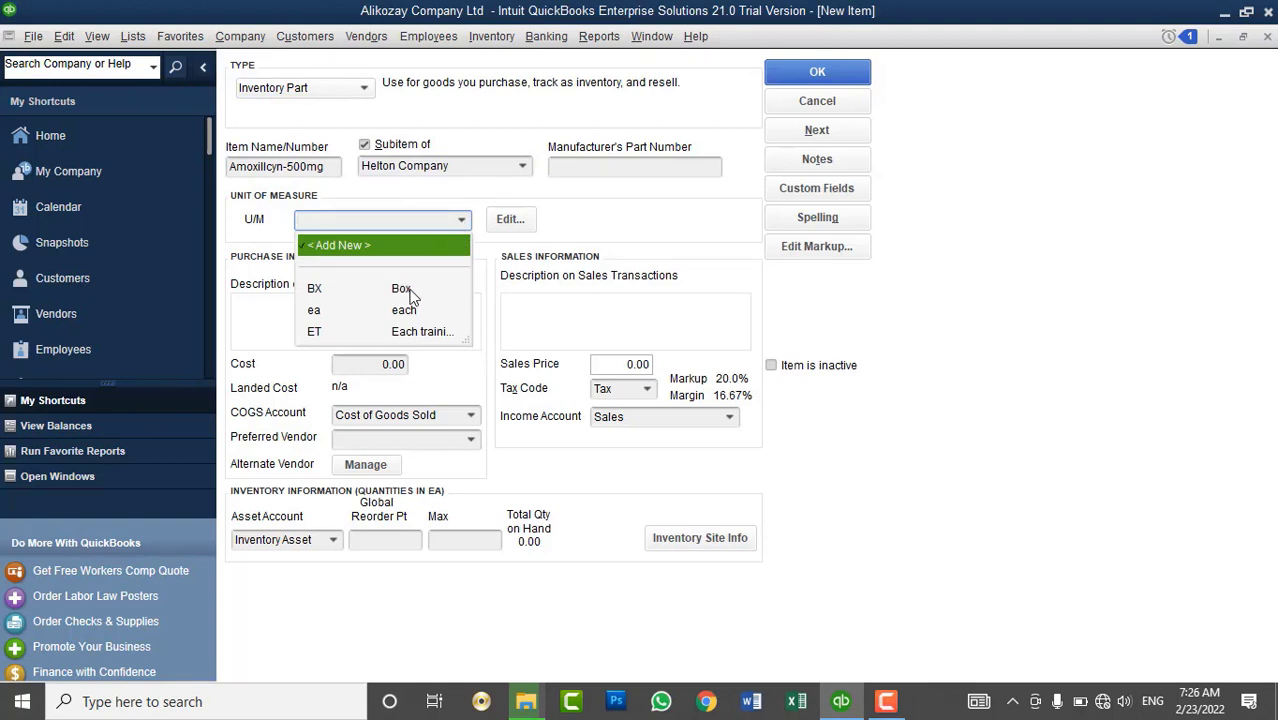
click(408, 292)
- Set the Amoxillcyn-500mg cost to 200 and sales price to 250, and save the item to return to the item list
click(375, 368)
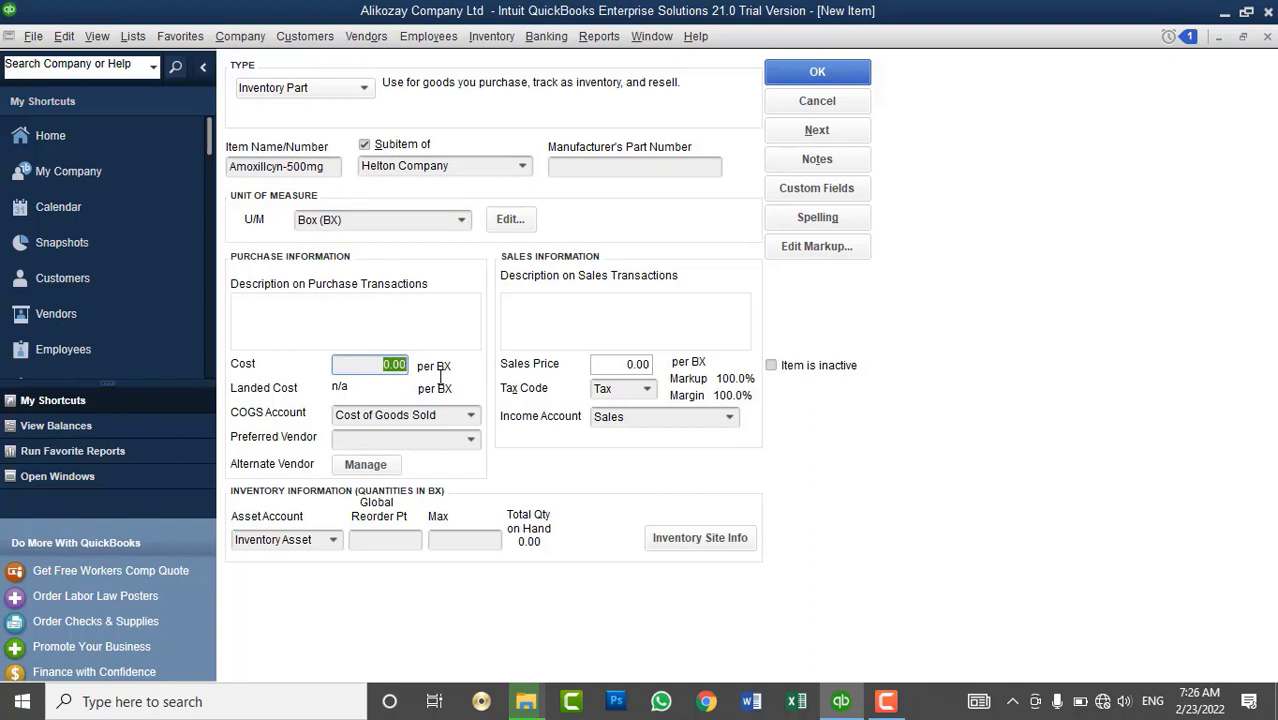
text(2000)
key(BackSpace)
key(Tab)
click(606, 364)
text(21)
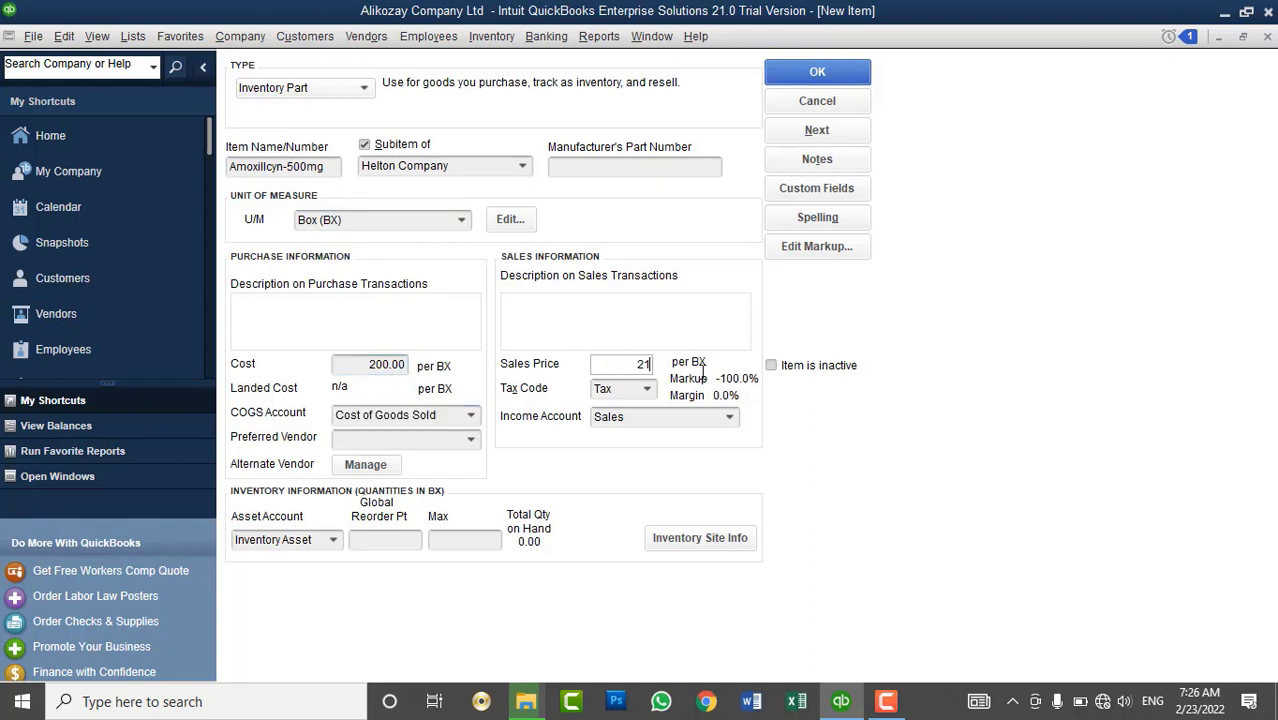
key(BackSpace)
text(50)
key(Tab)
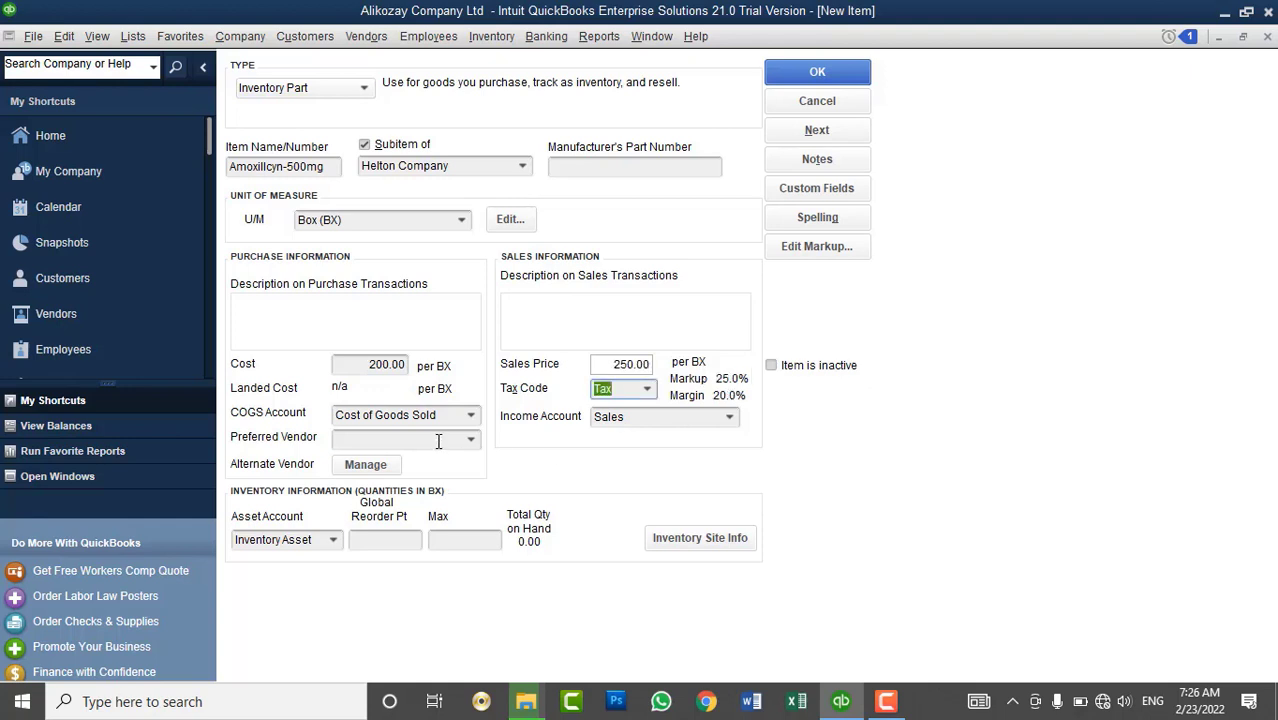
click(426, 312)
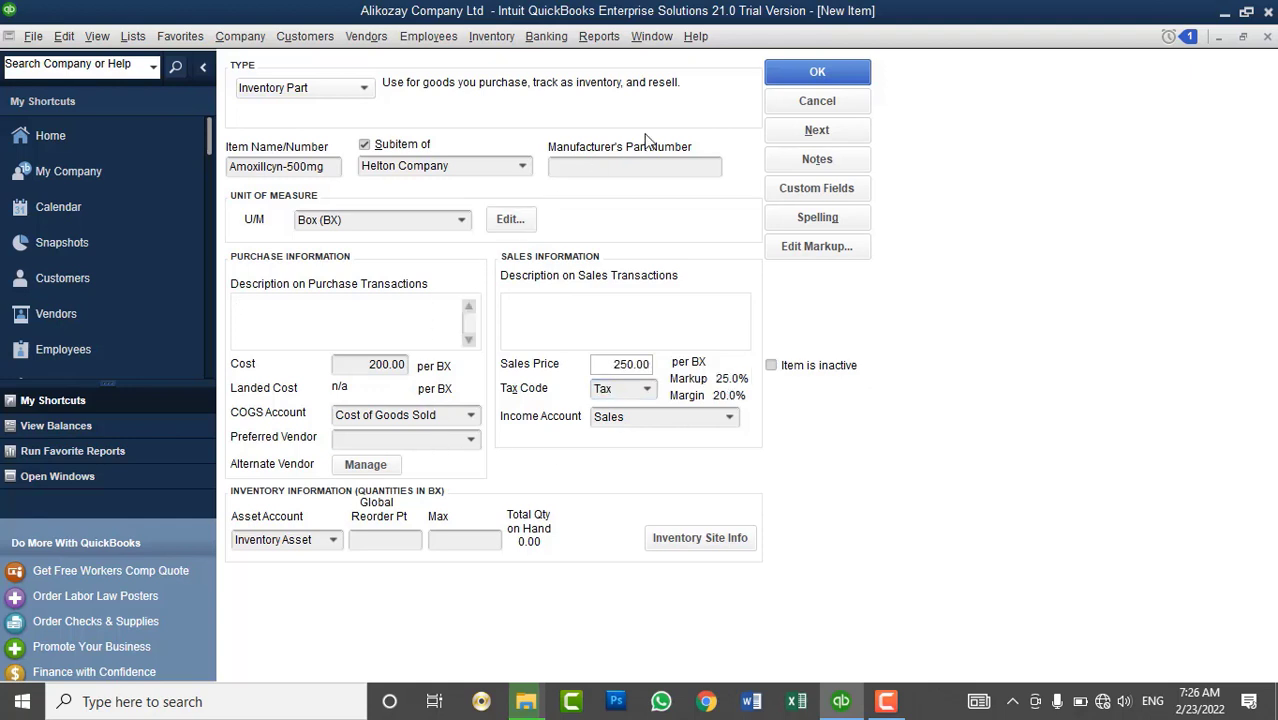
click(794, 76)
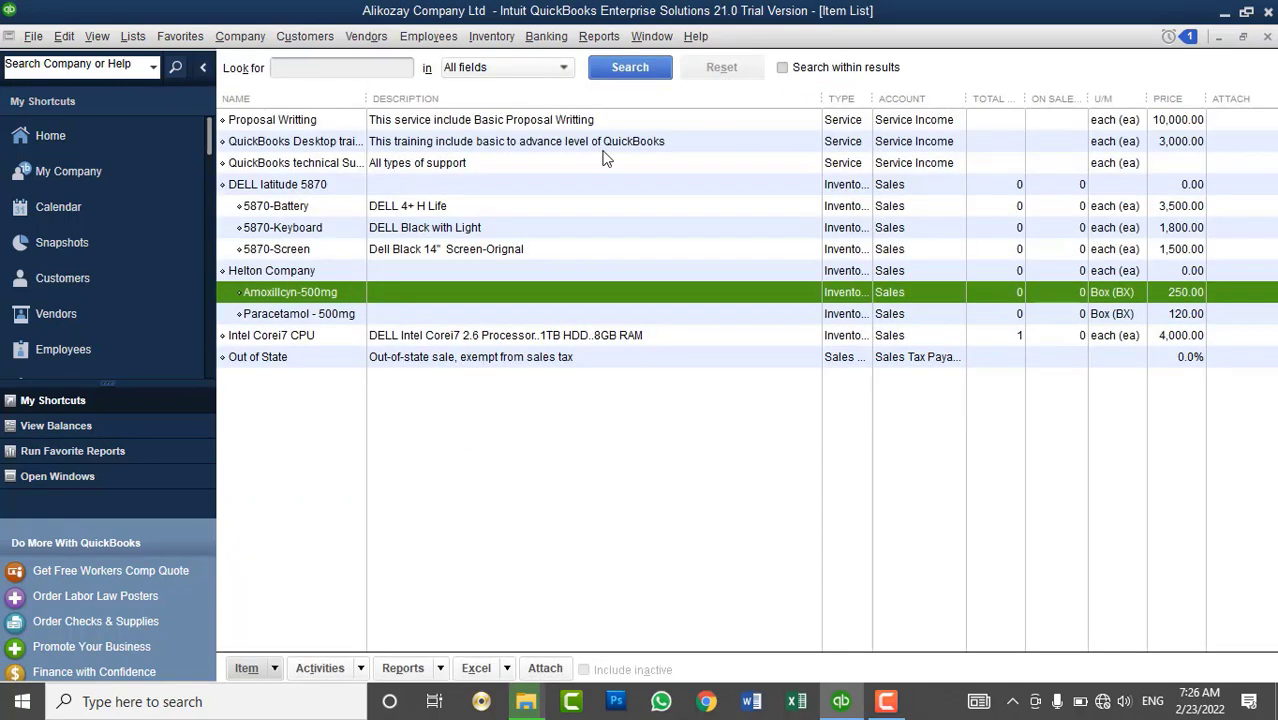
- Widen the Name column of the item list so the longer item names fit
click(266, 272)
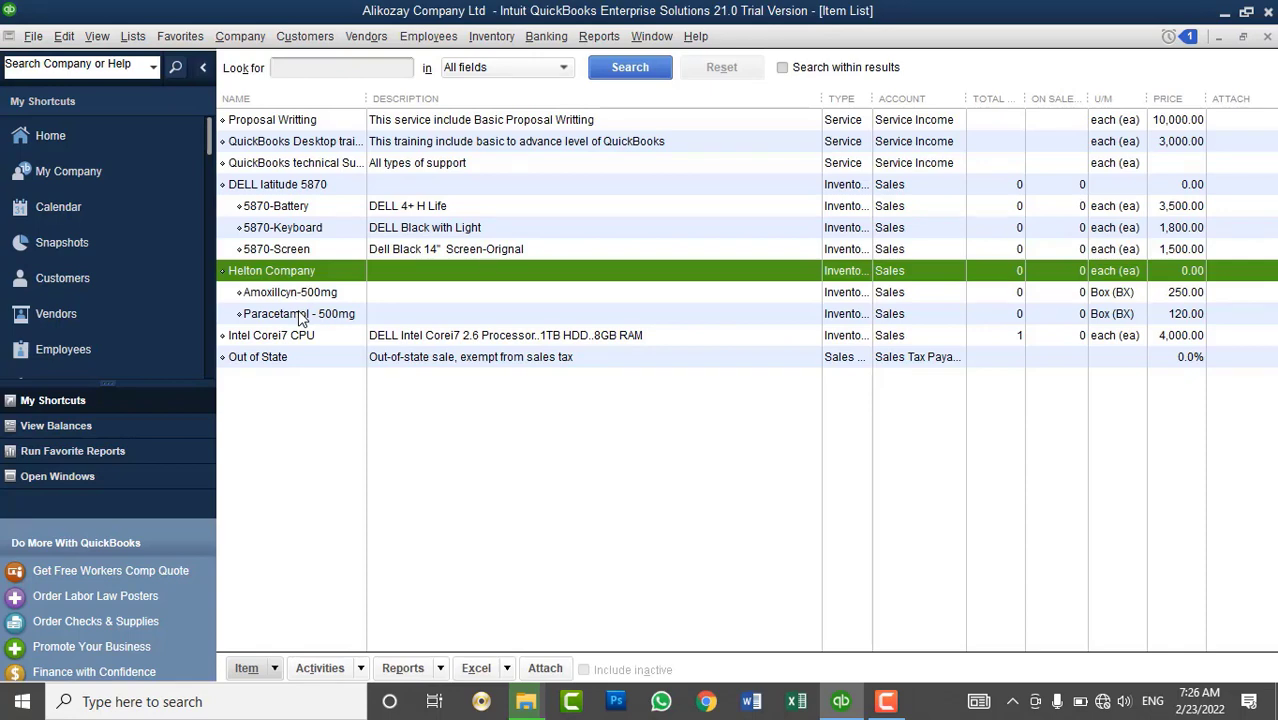
click(306, 292)
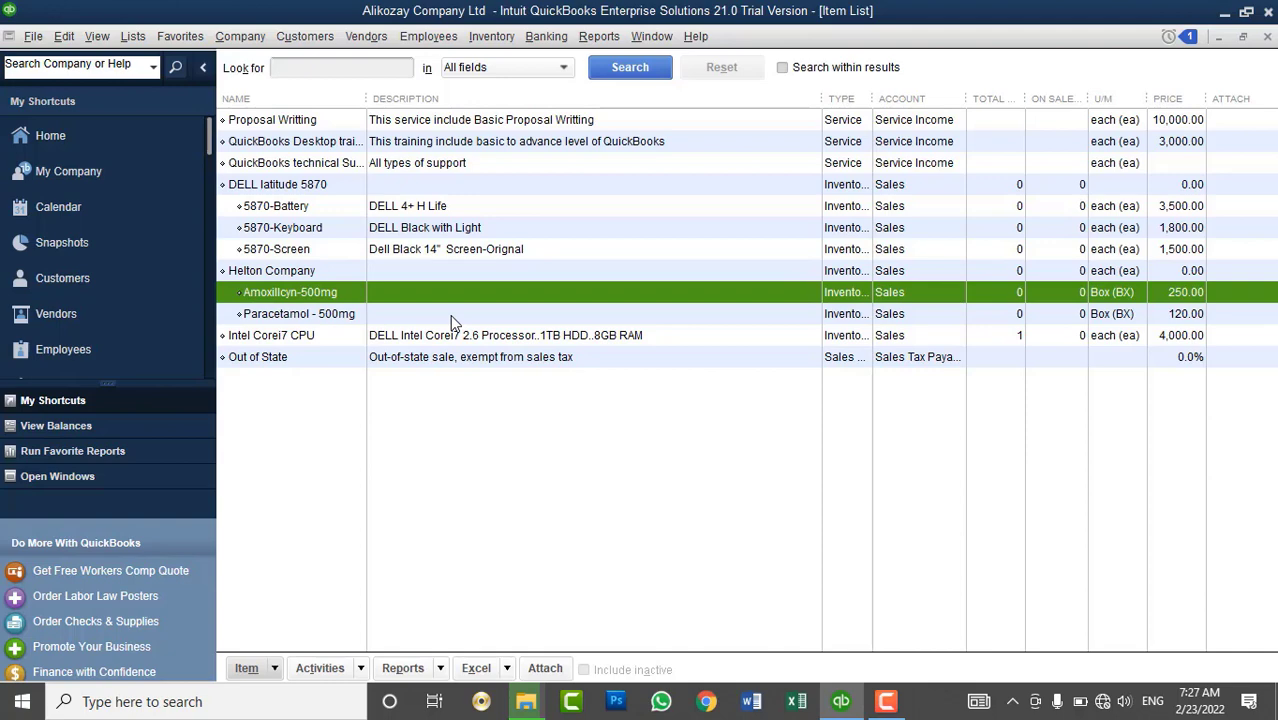
click(309, 273)
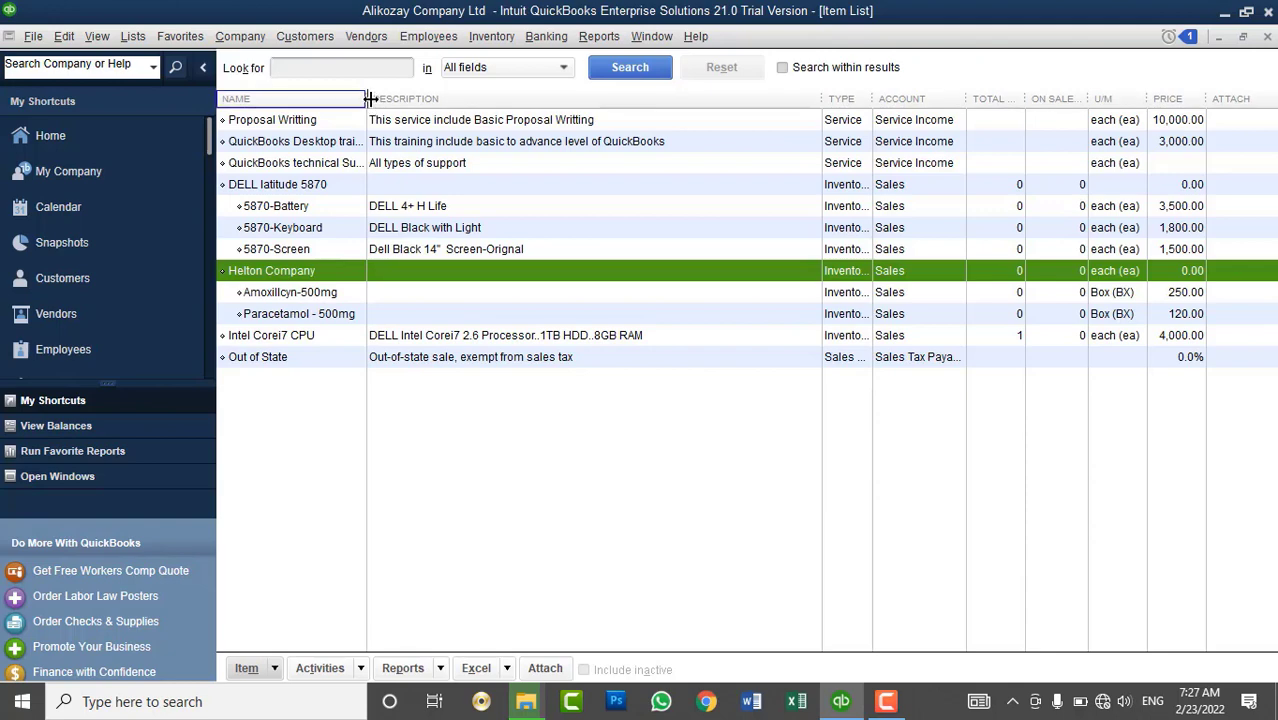
drag(367, 118, 441, 149)
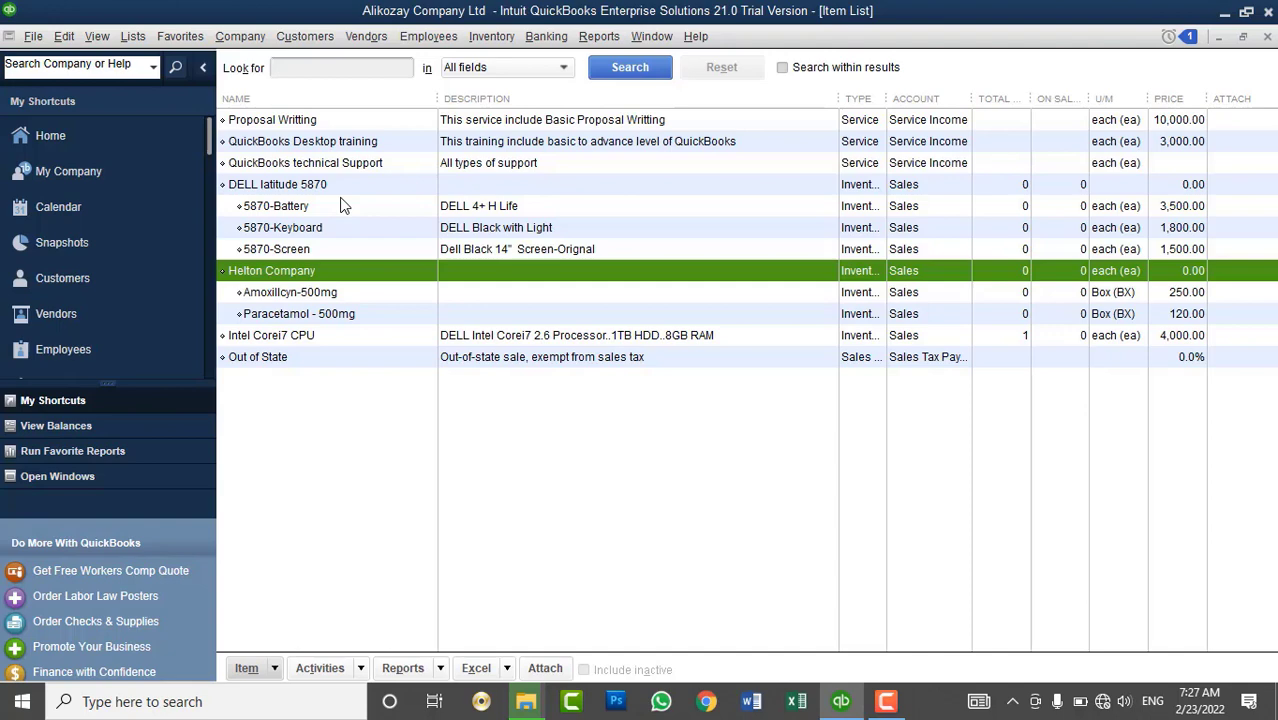
- Start a new inventory part named DELL Keyboard with the unit of measure each (ea)
right_click(345, 430)
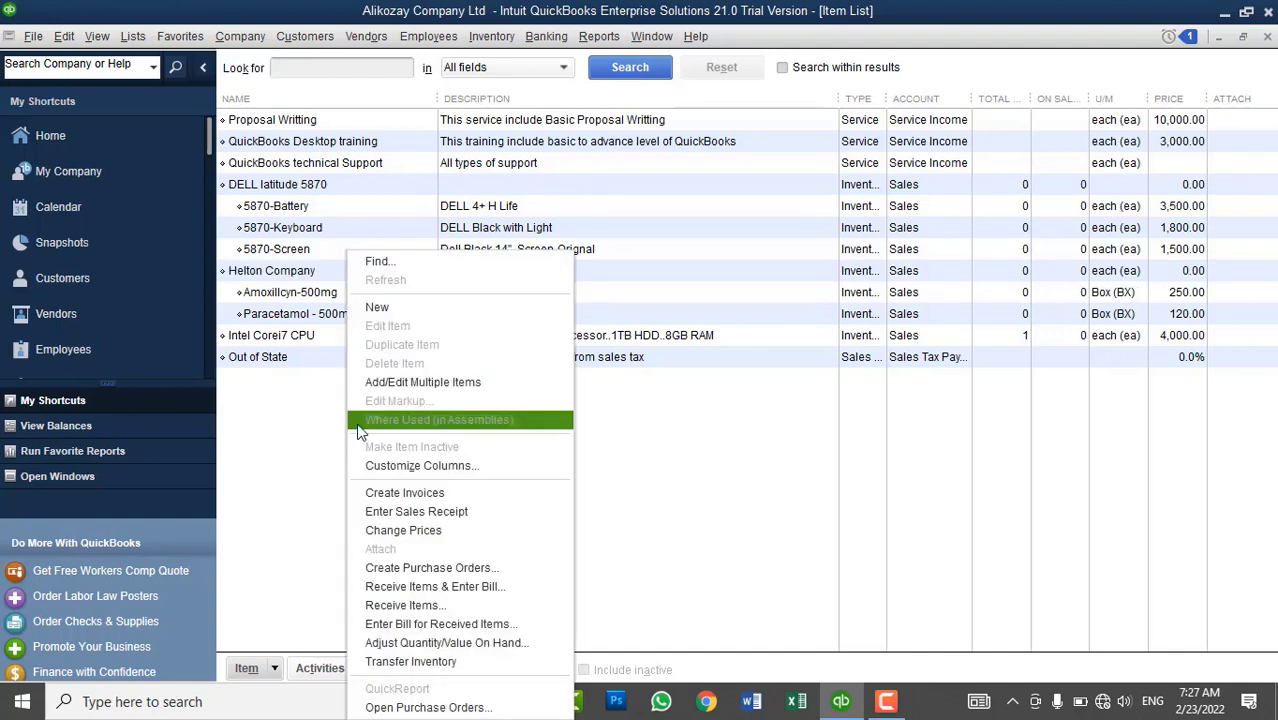
click(378, 308)
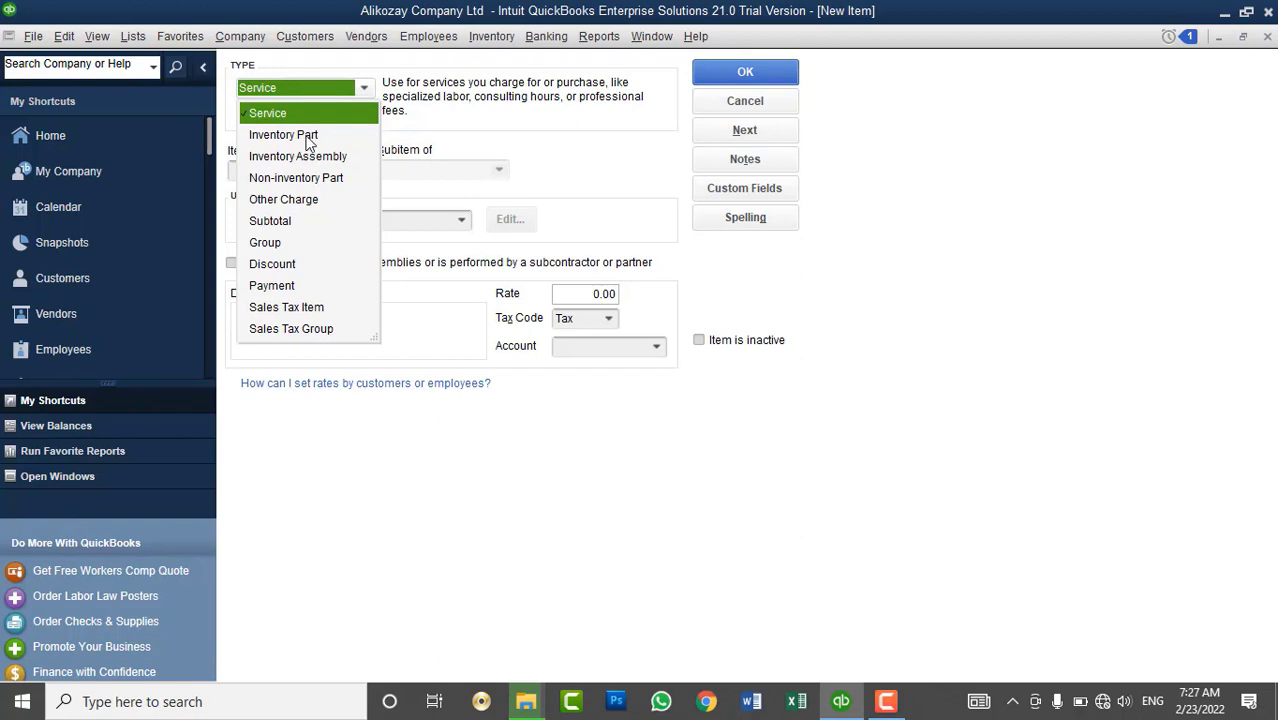
click(422, 113)
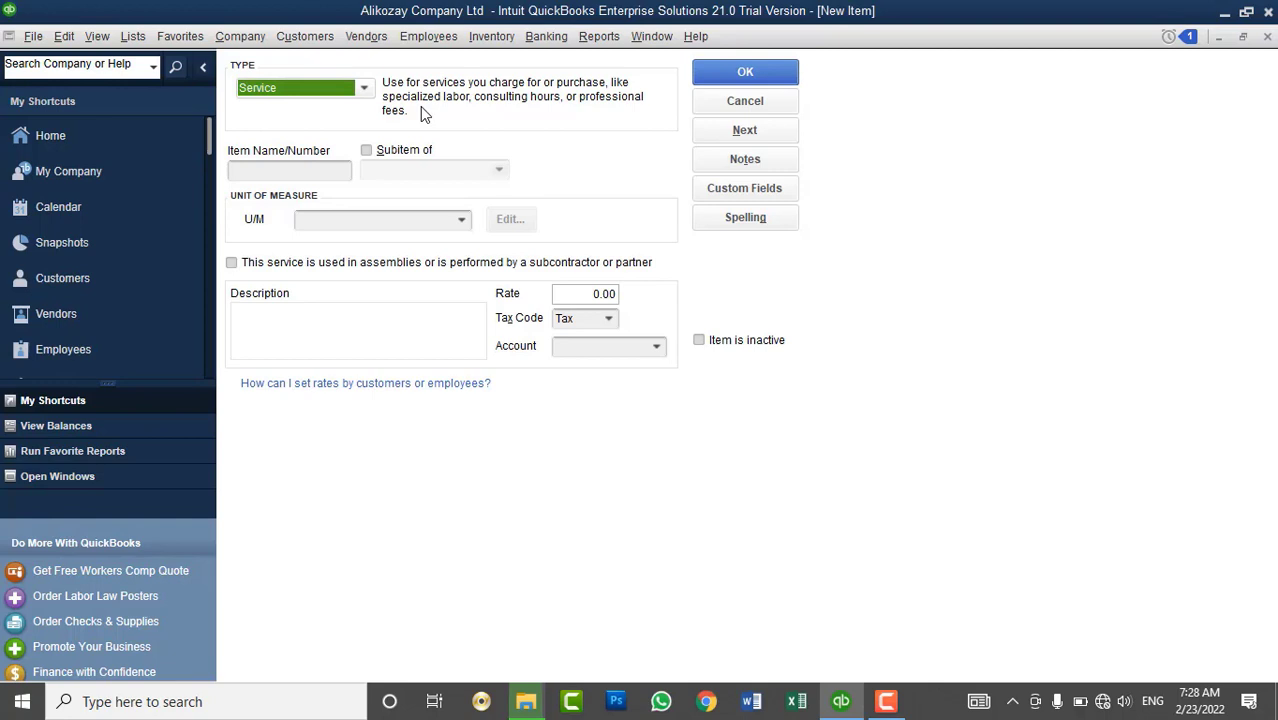
click(300, 92)
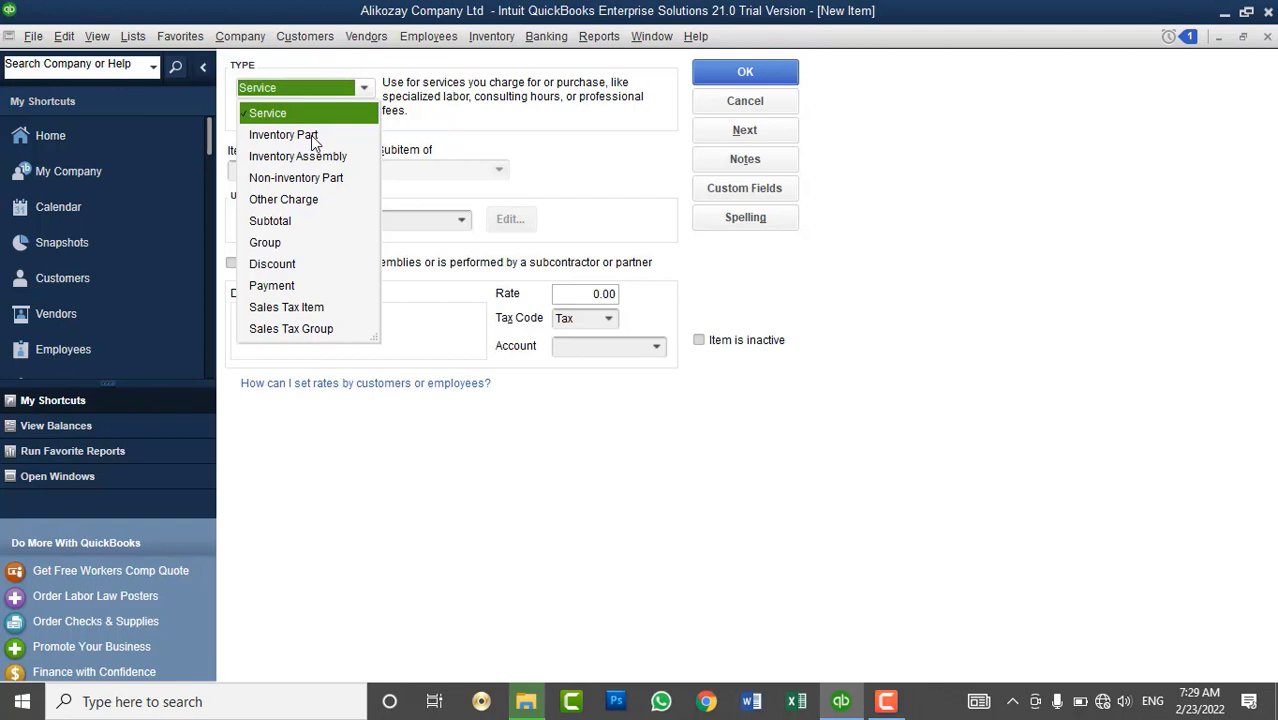
click(313, 137)
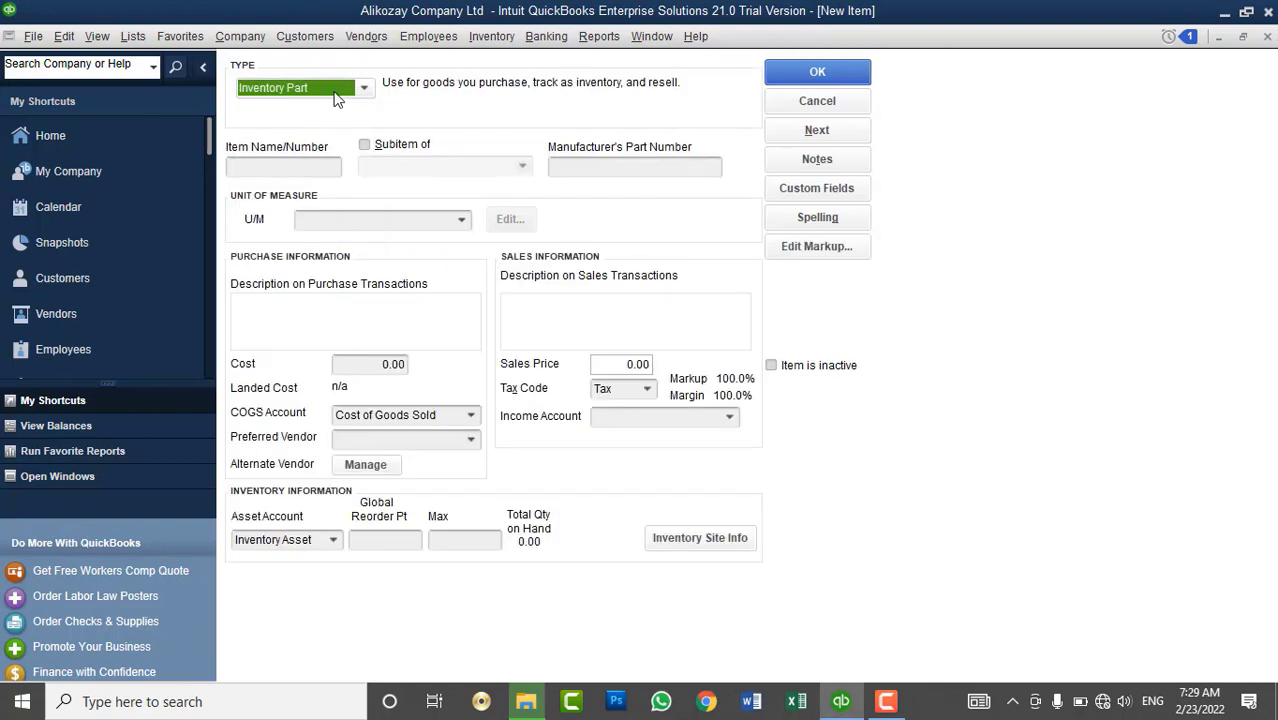
click(289, 165)
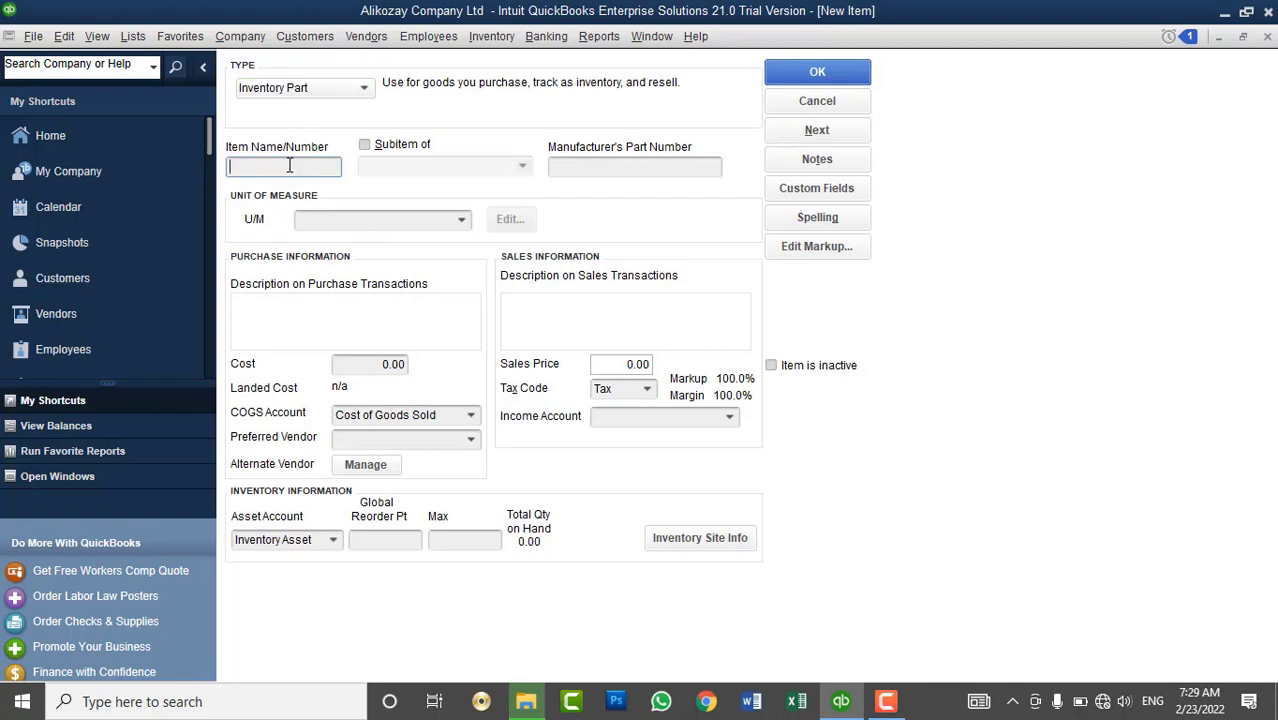
text(DELL Keyboard)
click(459, 219)
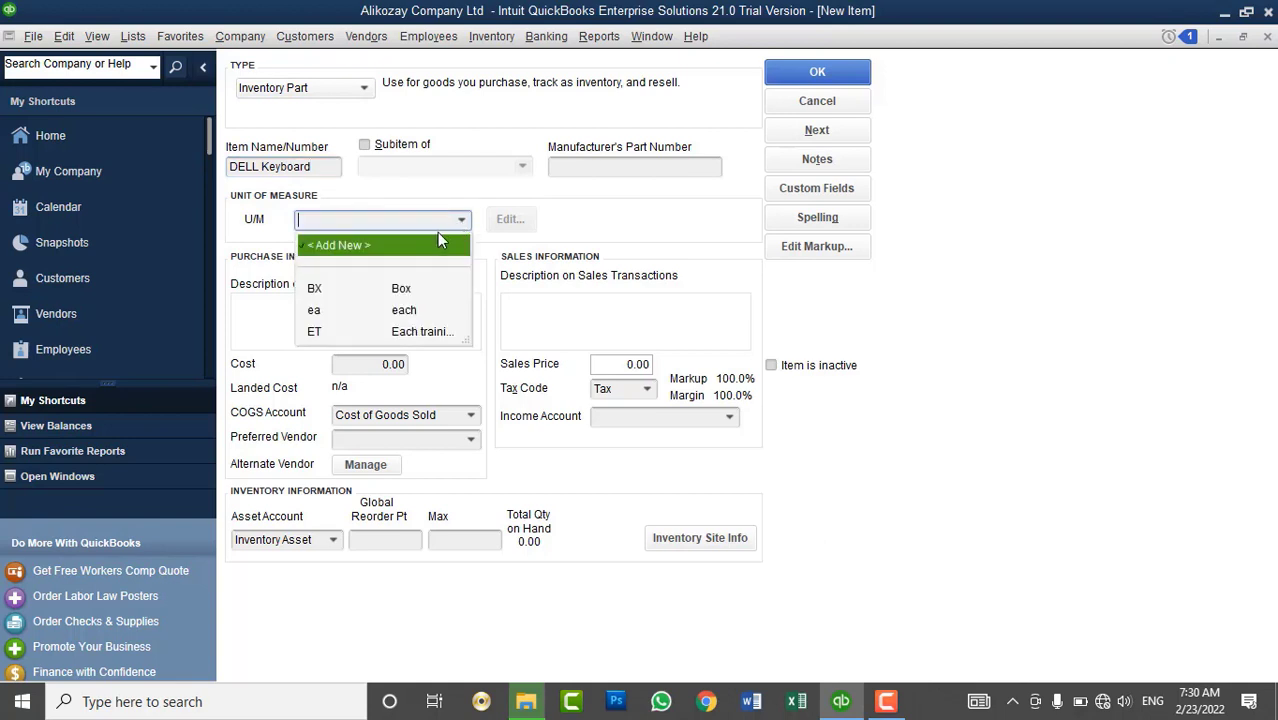
click(351, 310)
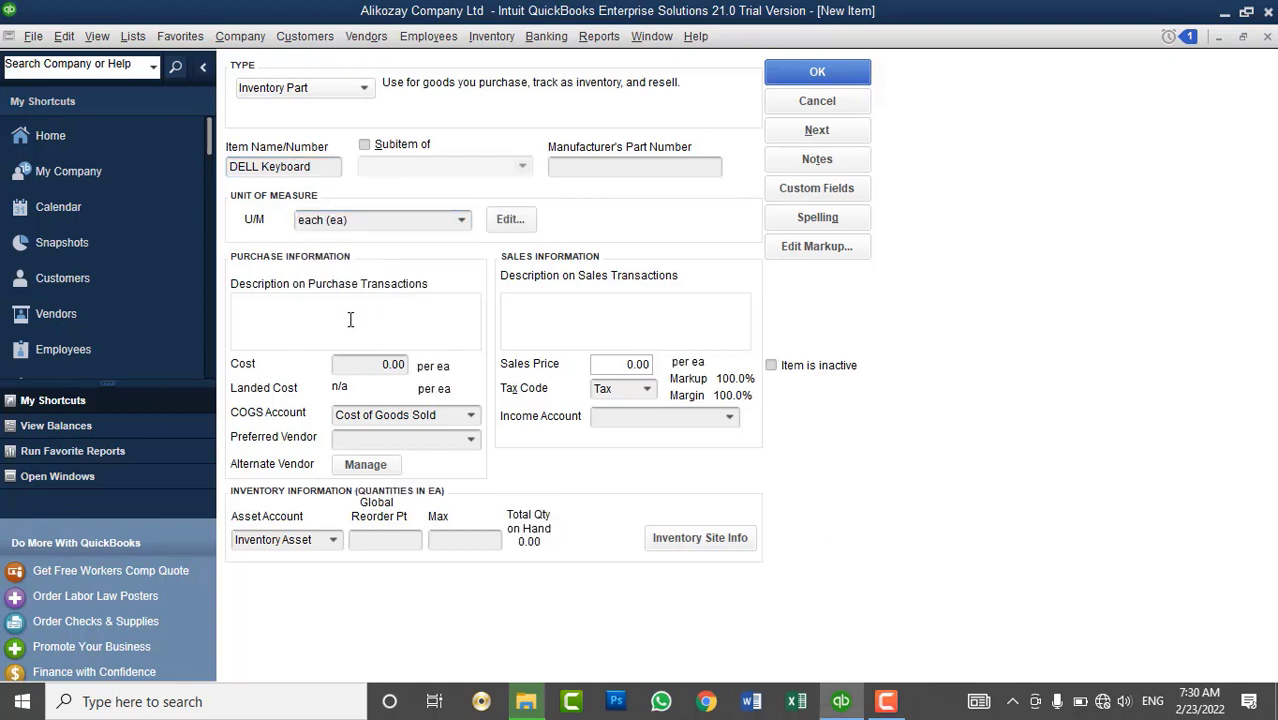
- Copy the item name DELL Keyboard into both the purchase and sales descriptions
drag(322, 166, 228, 167)
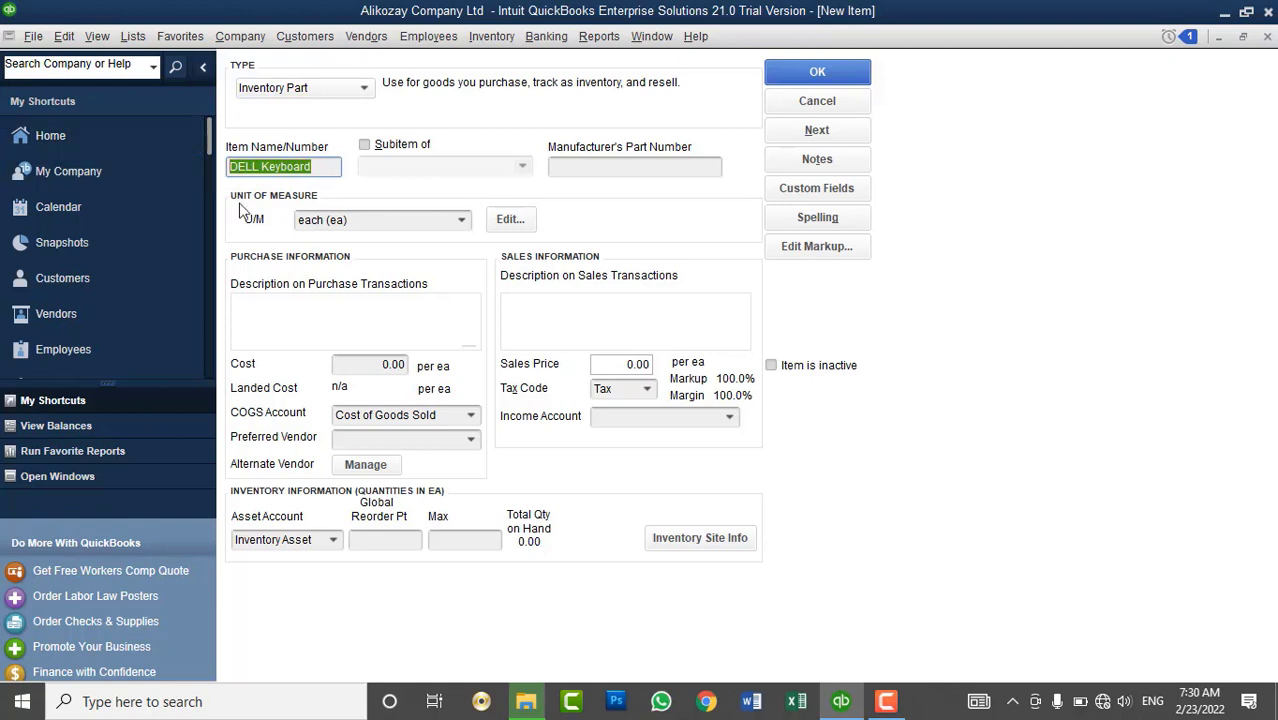
key(ctrl+c)
click(280, 303)
key(ctrl+v)
click(562, 316)
key(ctrl+v)
click(562, 316)
key(ctrl+v)
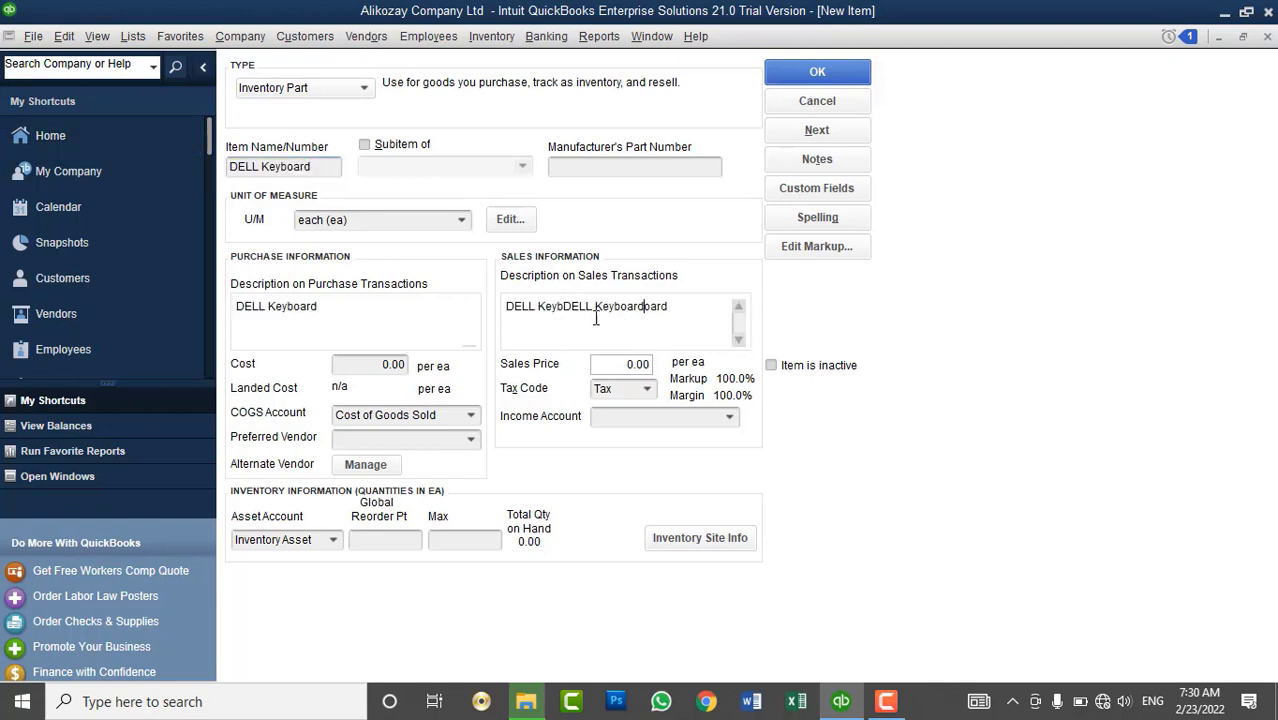
drag(690, 318, 474, 286)
key(ctrl+v)
- Set the keyboard's cost to 100, sales price to 150 and income account to Sales, and save it, continuing with a blank item
click(388, 364)
text(100)
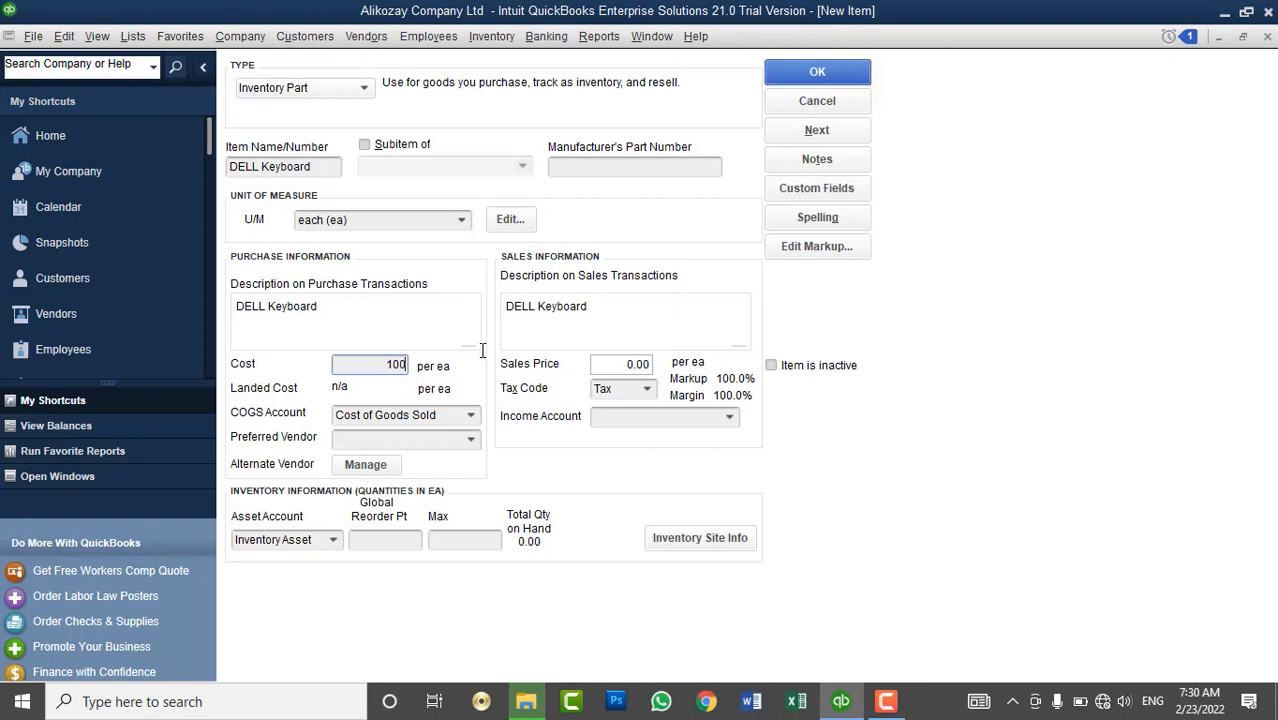
click(610, 365)
text(150)
click(735, 416)
click(653, 548)
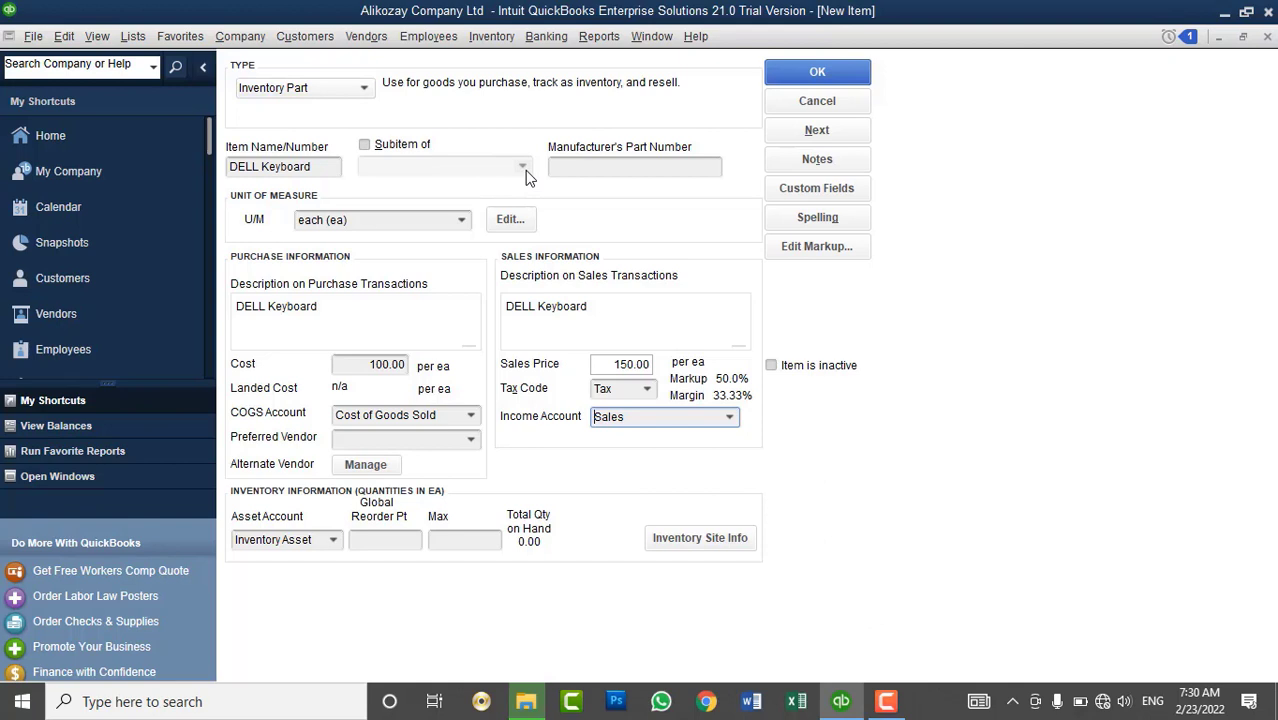
click(810, 132)
- Name the new inventory part DELL MOUSE and set its unit of measure to each (ea)
click(295, 167)
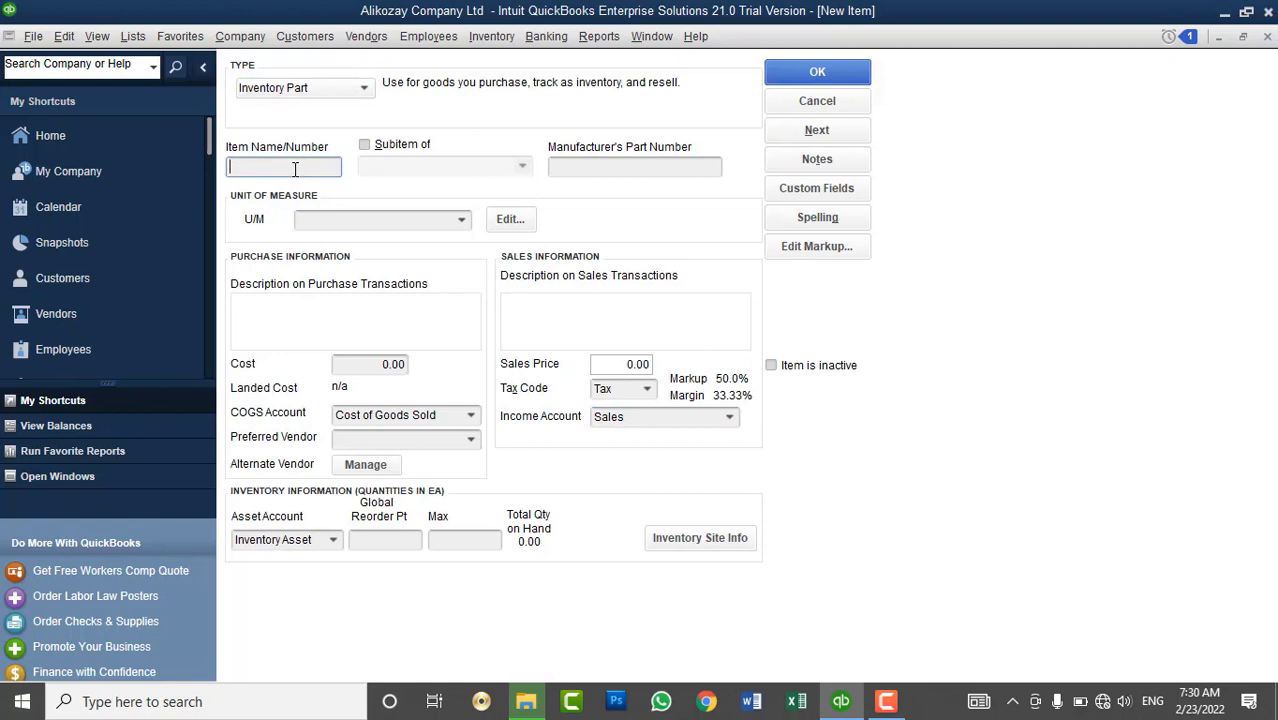
text(MOUSE)
click(462, 221)
click(336, 310)
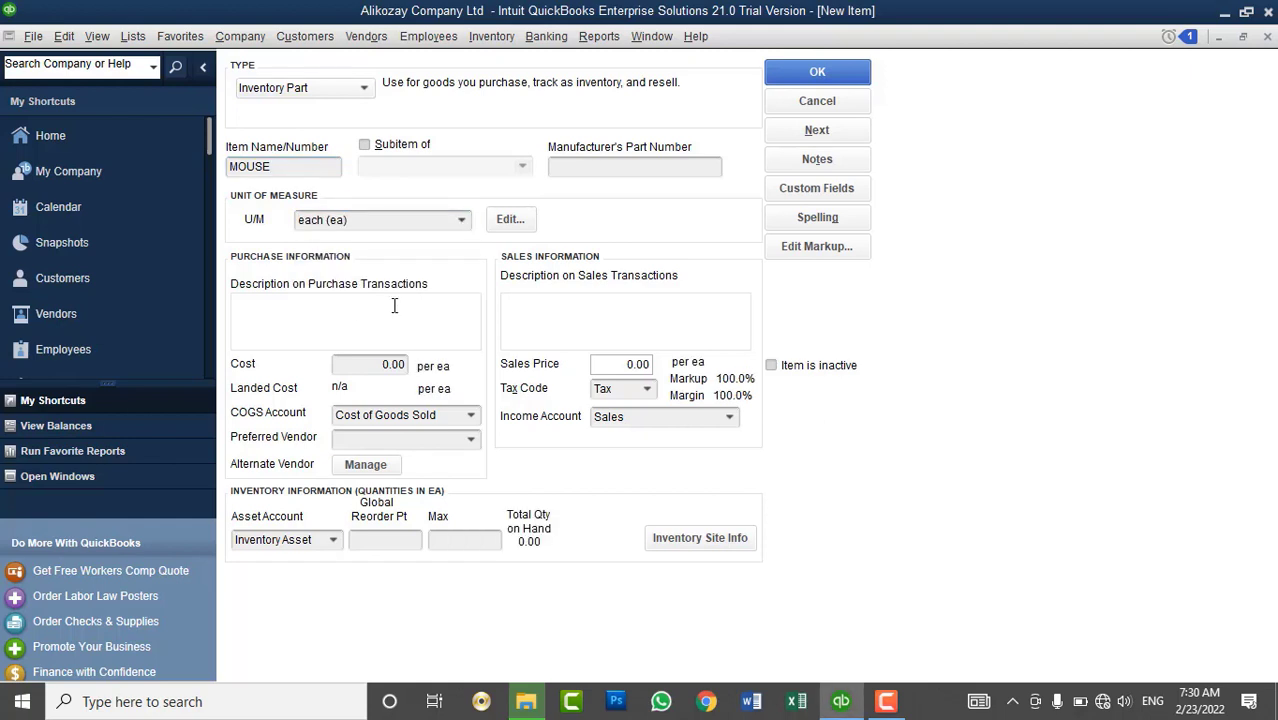
click(309, 167)
text(DELL)
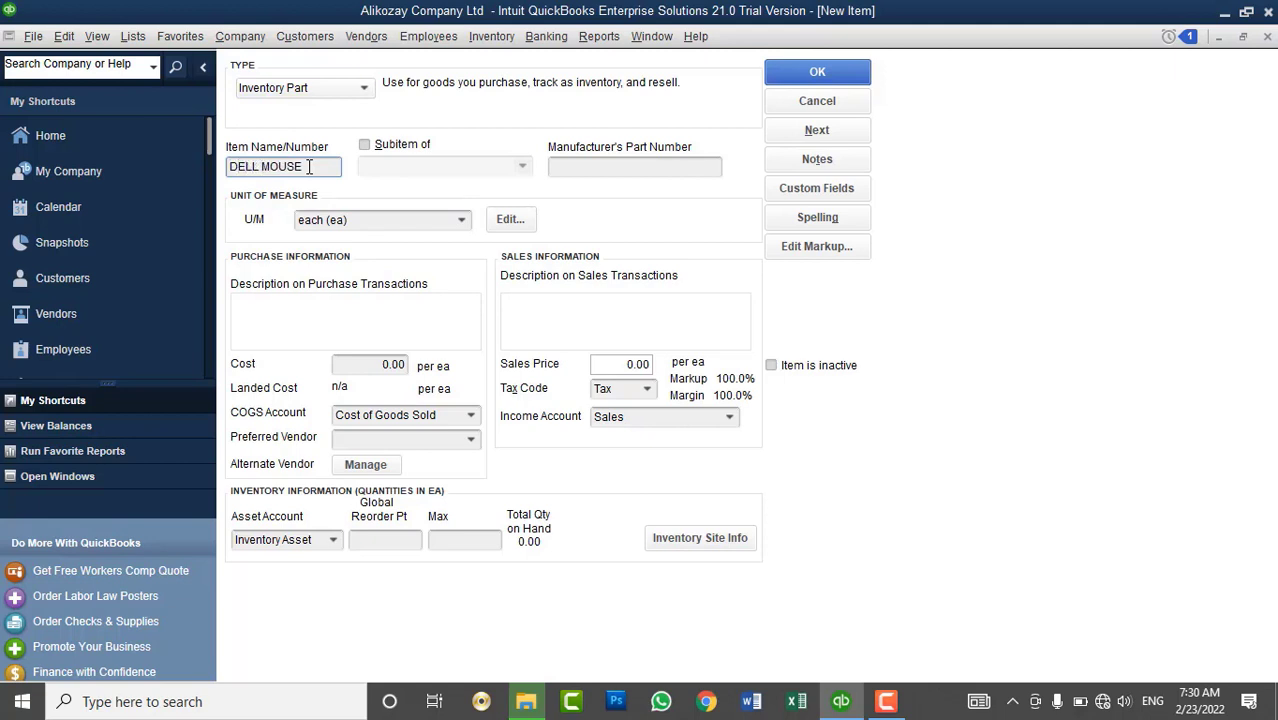
- Copy the item name DELL MOUSE into both the purchase and sales descriptions
drag(306, 167, 230, 168)
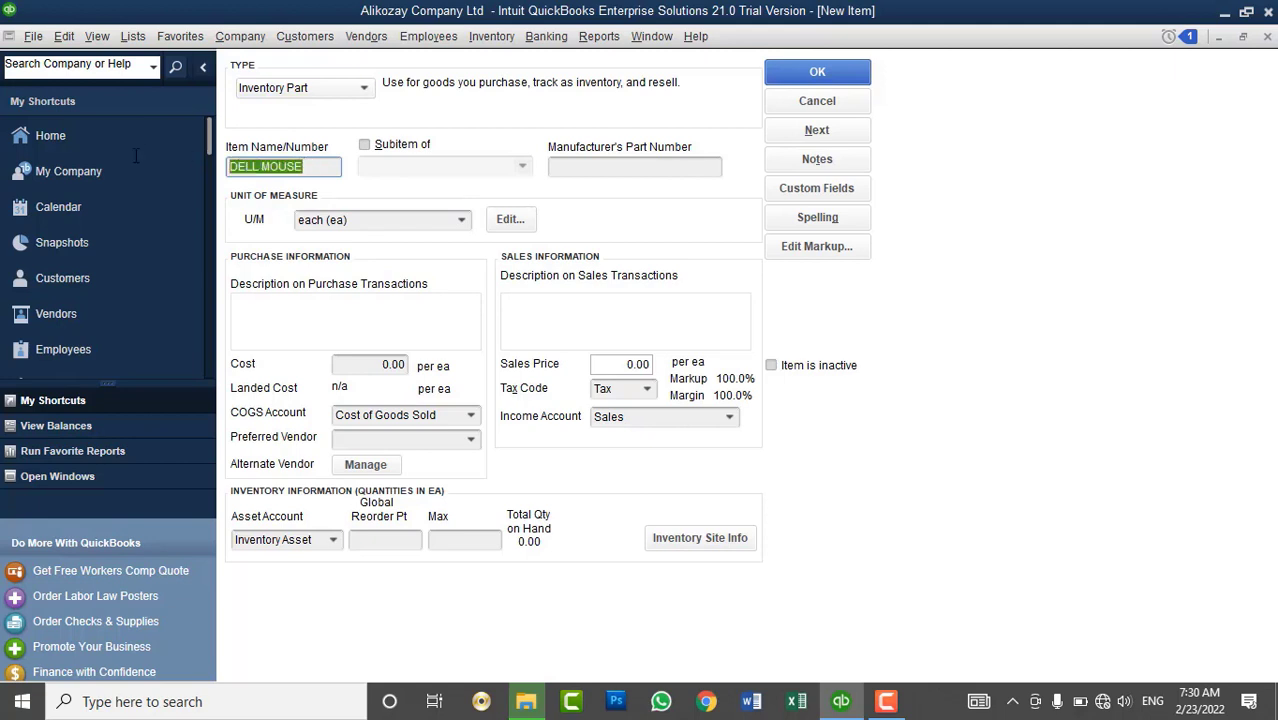
click(325, 339)
key(ctrl+v)
click(508, 316)
key(ctrl+v)
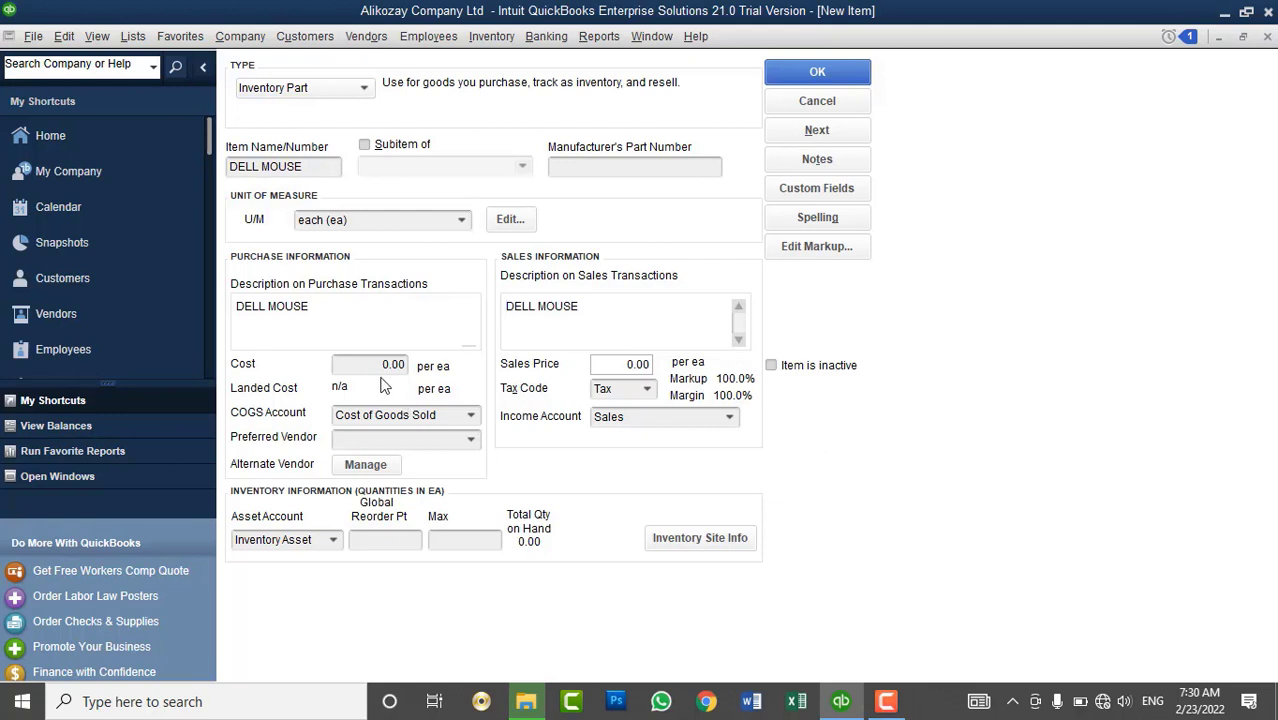
- Set the DELL MOUSE purchase cost to 200 and its sales price to 250
click(366, 365)
text(200)
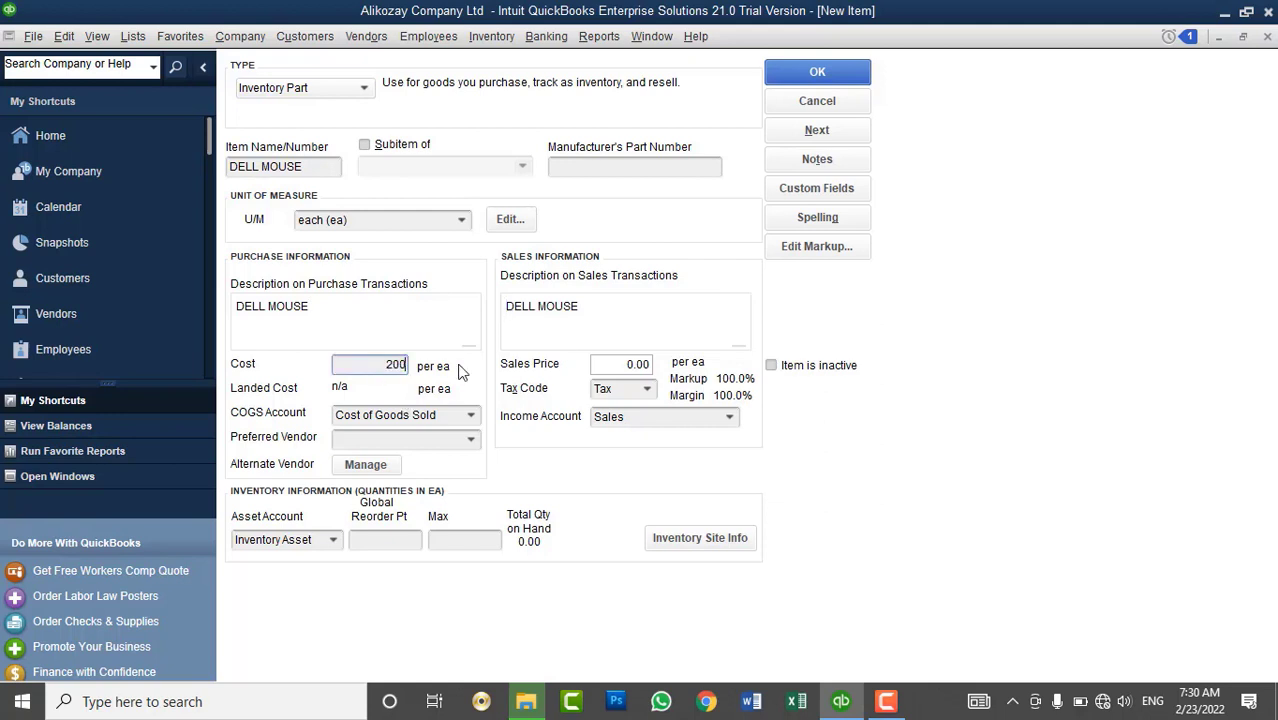
key(Tab)
click(620, 364)
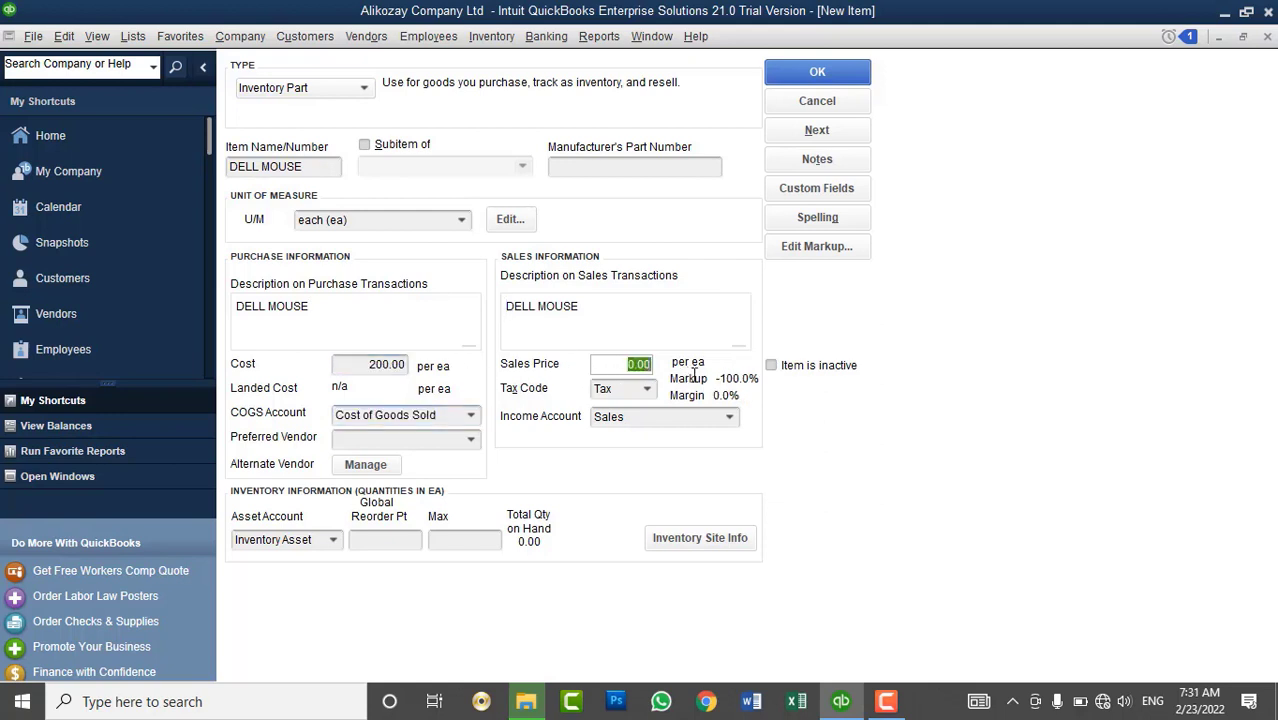
text(25-)
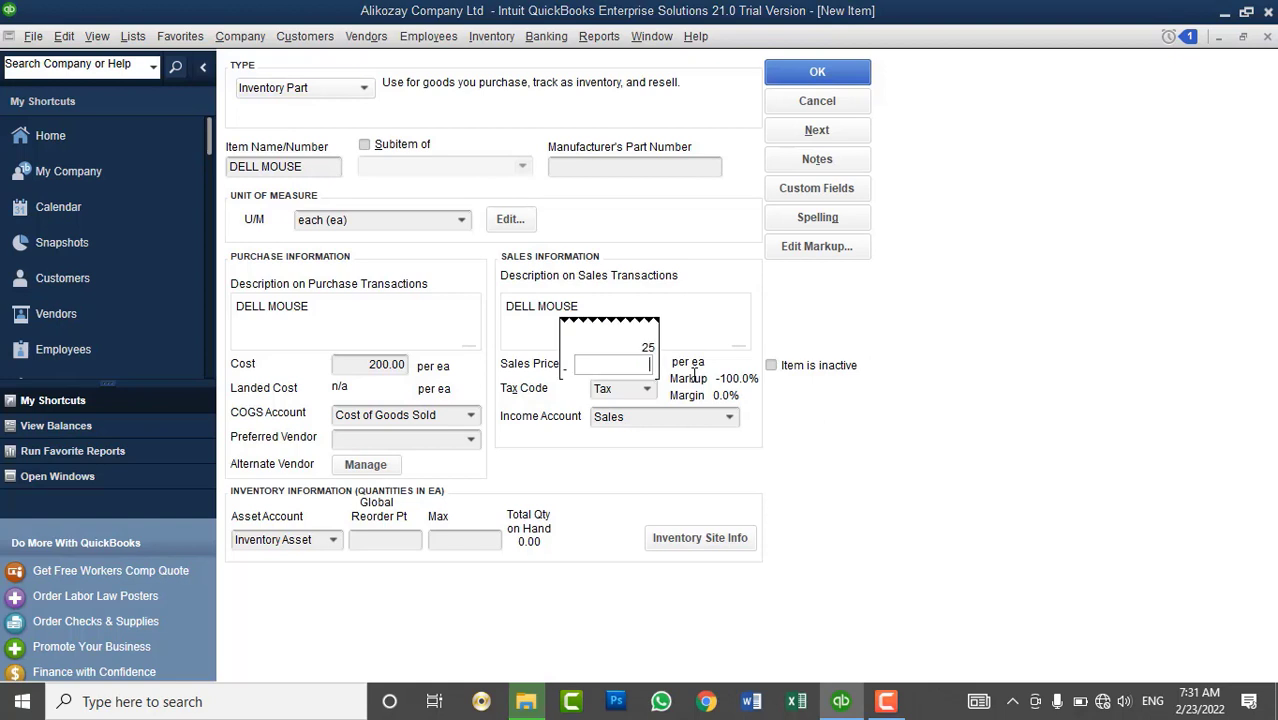
key(Escape)
text(0)
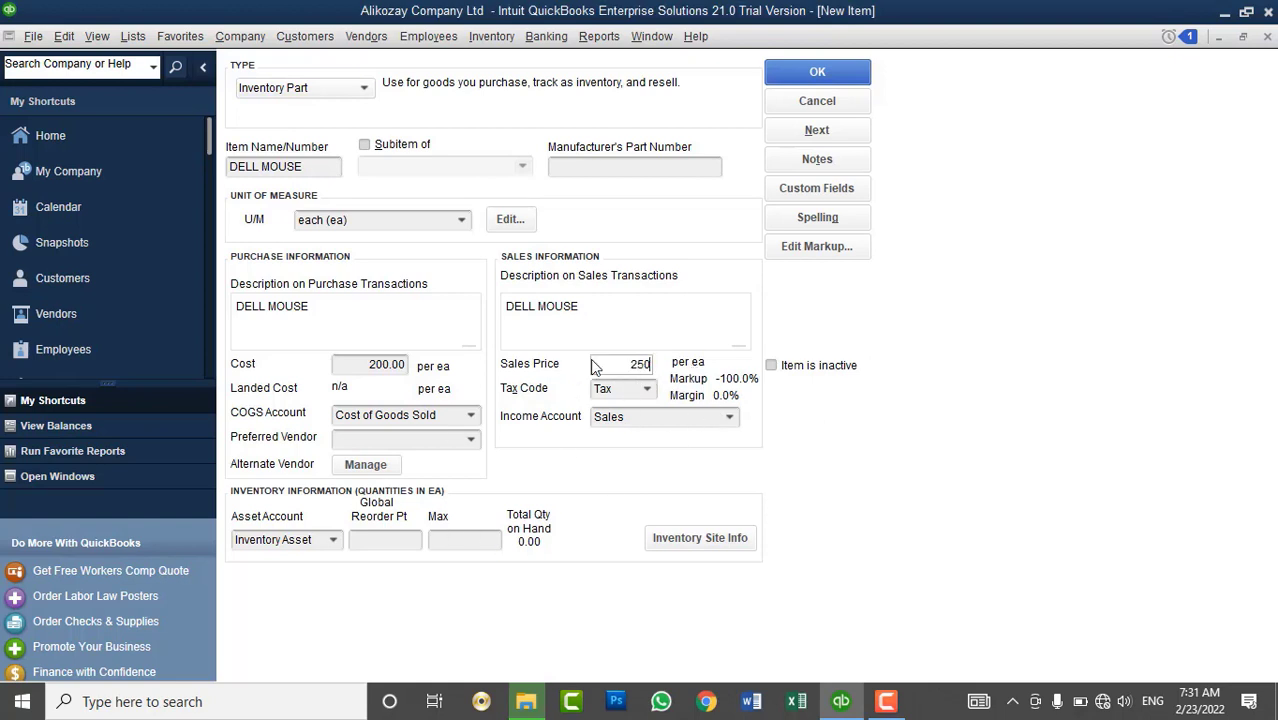
- Save the DELL MOUSE item and name the following blank inventory part DELL Black Monitor
click(816, 131)
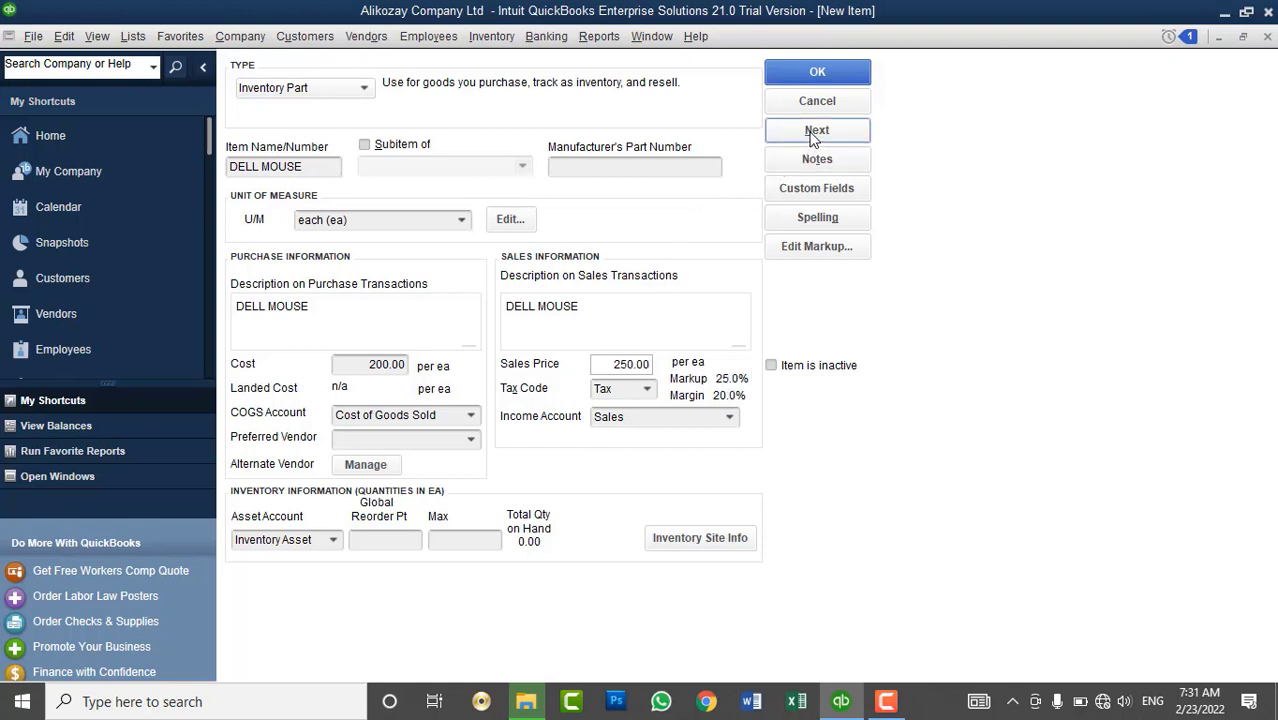
click(330, 169)
text(DELL )
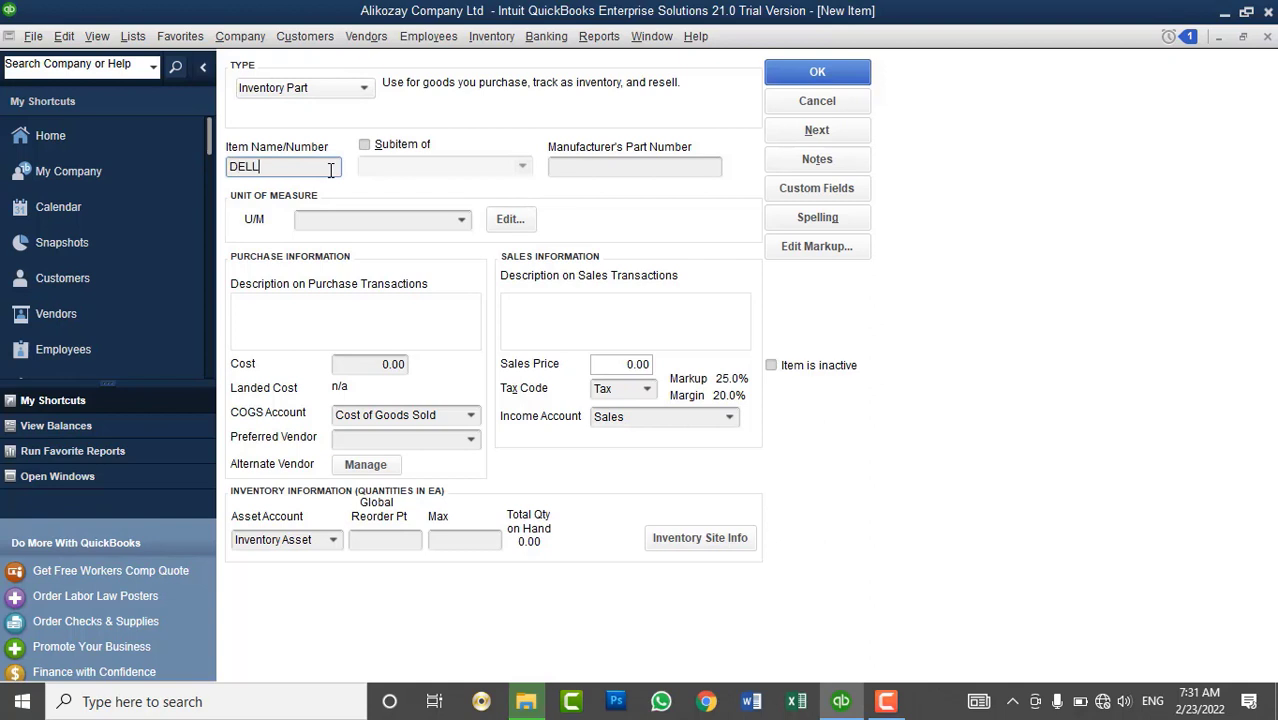
text(Black Monitor)
- Copy the item name into the purchase description and extend it so both the purchase and sales descriptions read DELL Black Monitor 16"
drag(330, 169, 228, 168)
key(ctrl+c)
click(294, 312)
key(ctrl+v)
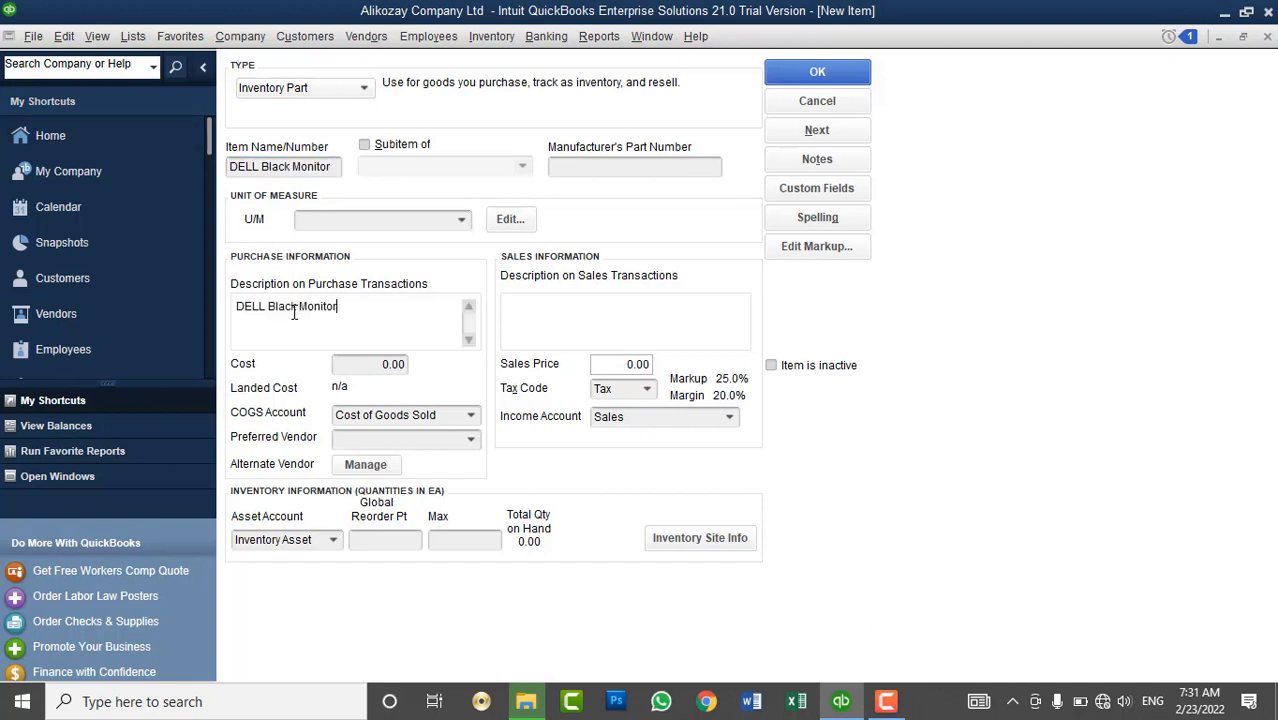
text(16")
click(564, 339)
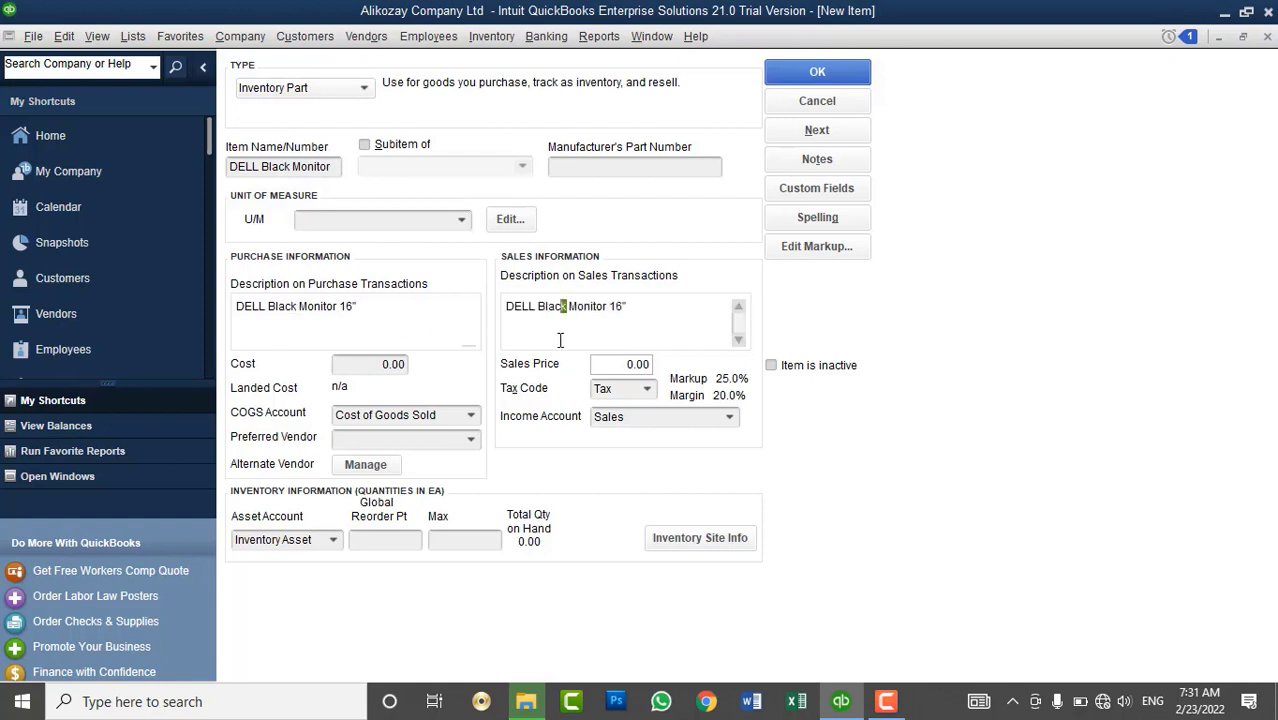
- Set the monitor's cost to 2,000 and its sales price to 2,500, and save the item, closing the form
click(368, 371)
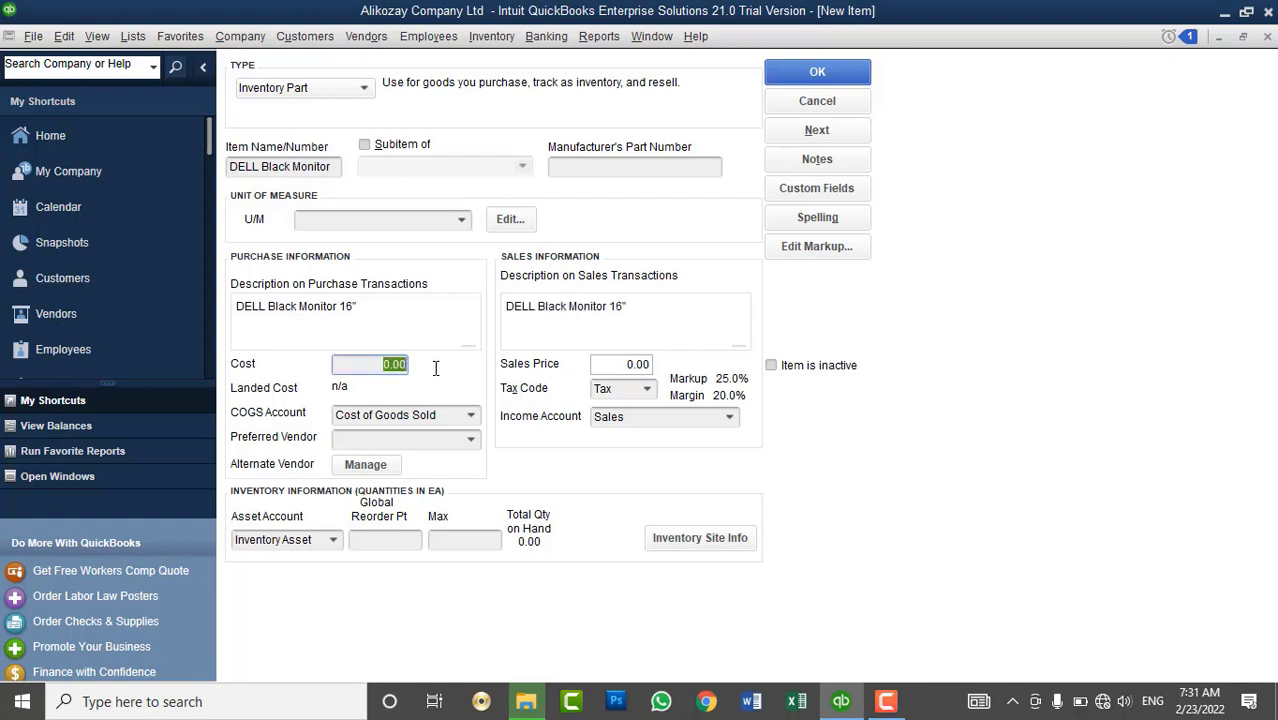
text(2000)
key(Tab)
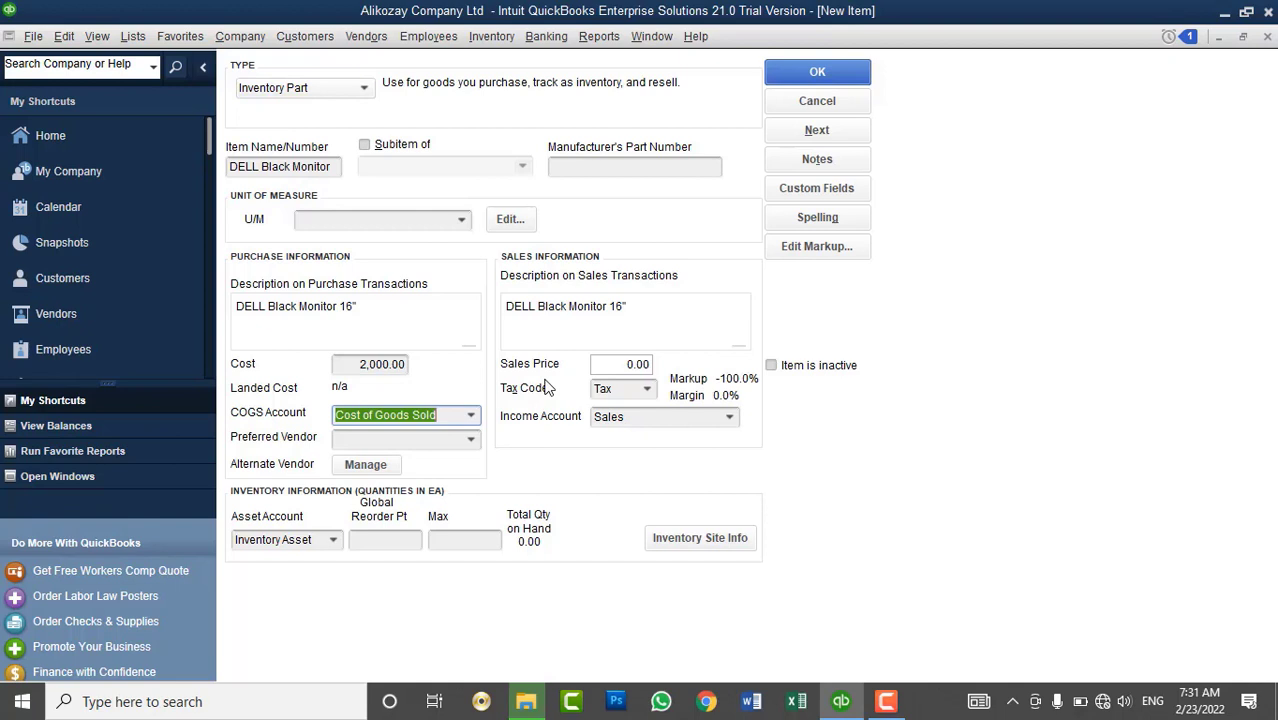
click(622, 365)
text(2,500)
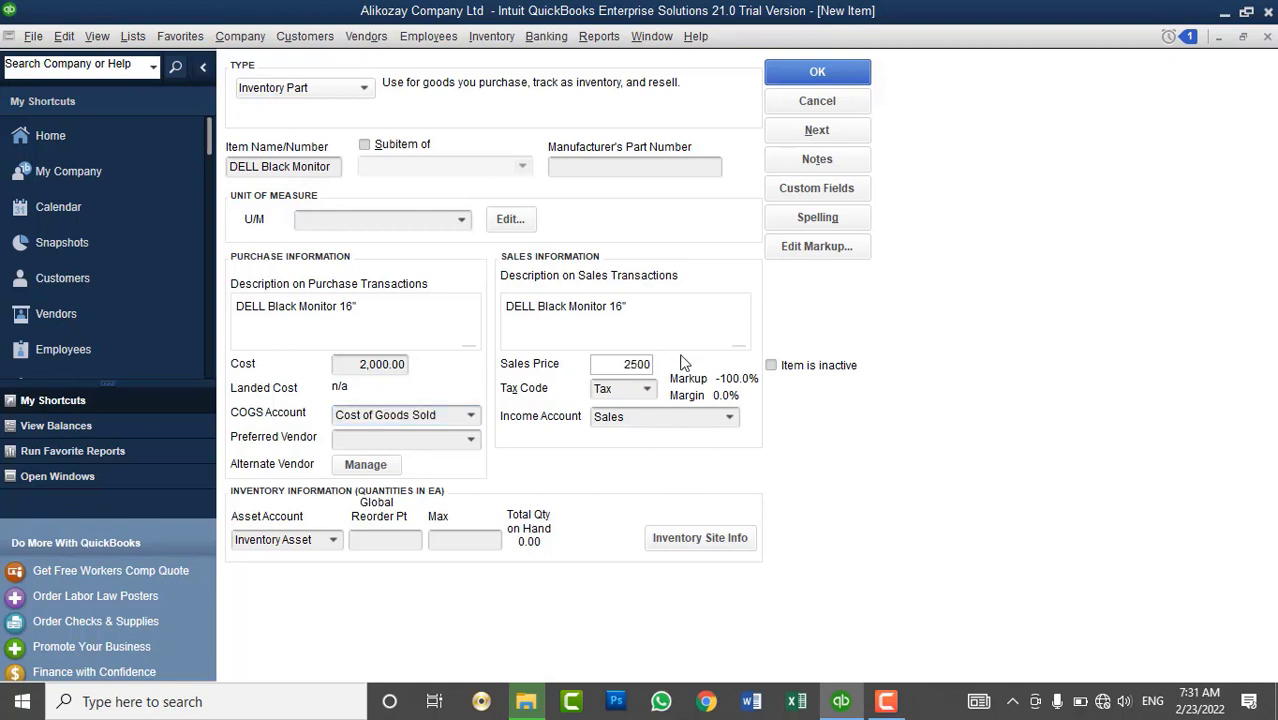
key(Tab)
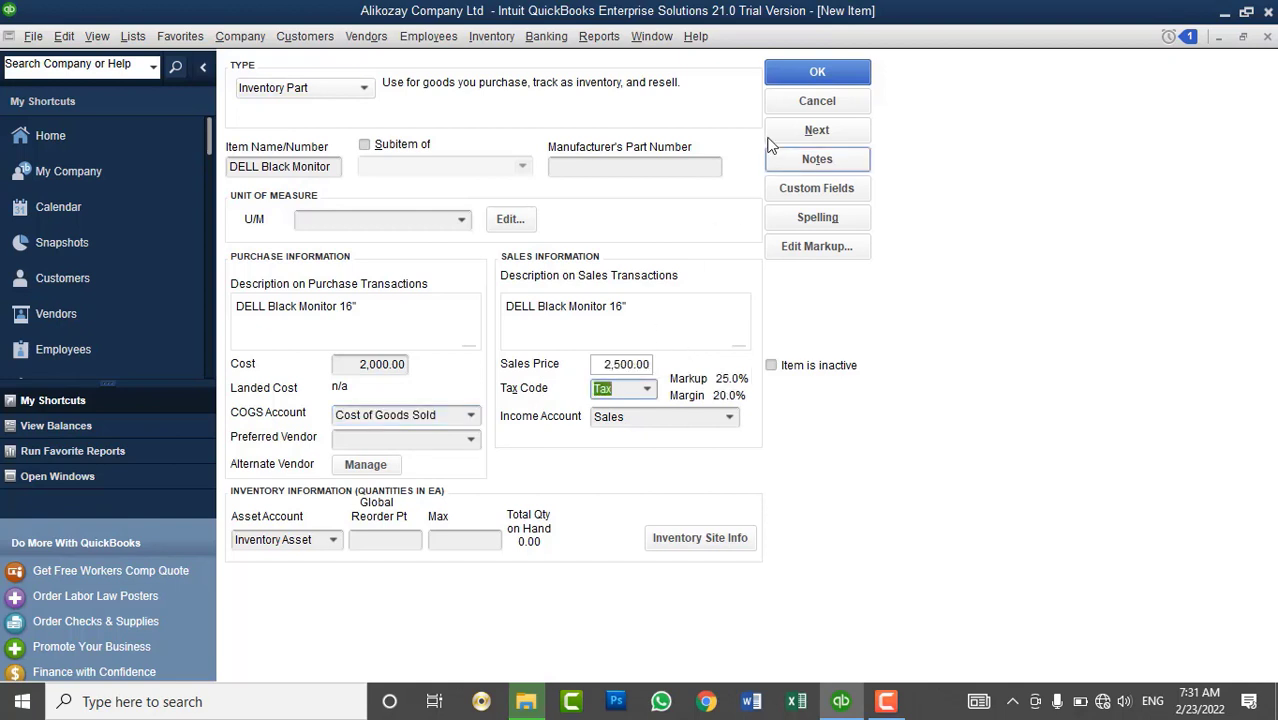
click(775, 78)
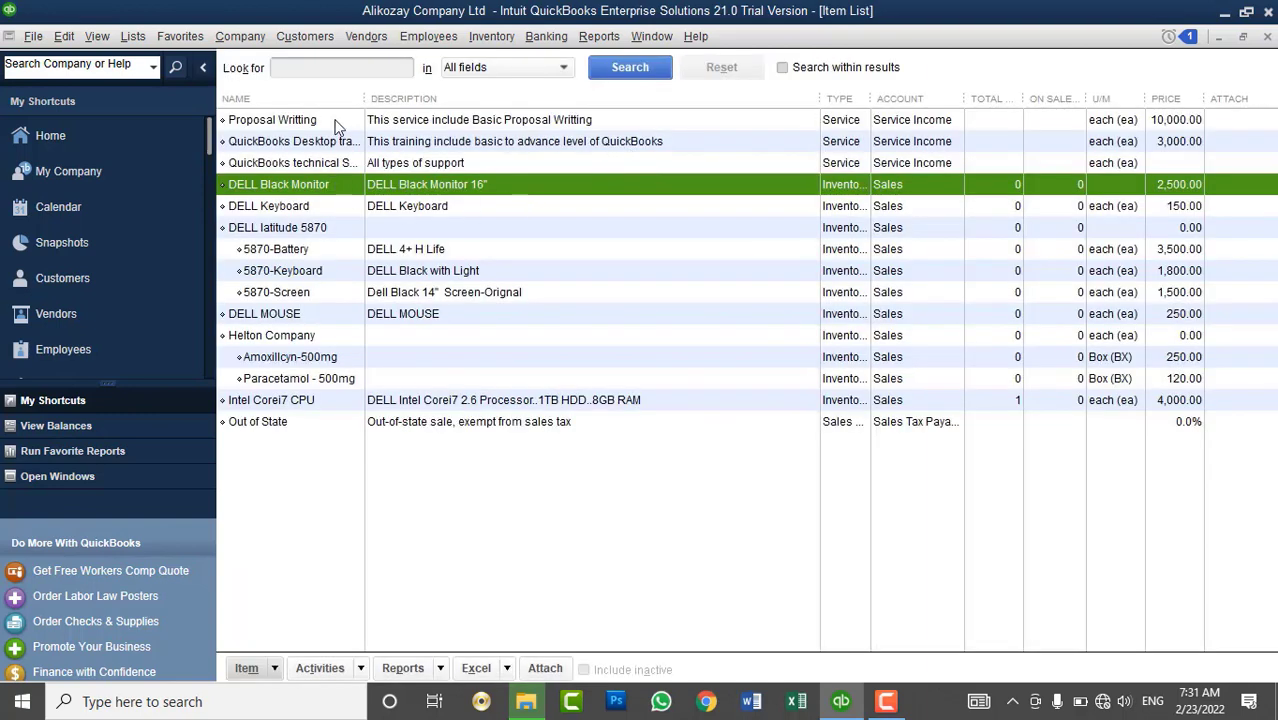
- Widen the item list's name column and look over the DELL Keyboard and DELL Black Monitor entries
drag(364, 103, 444, 103)
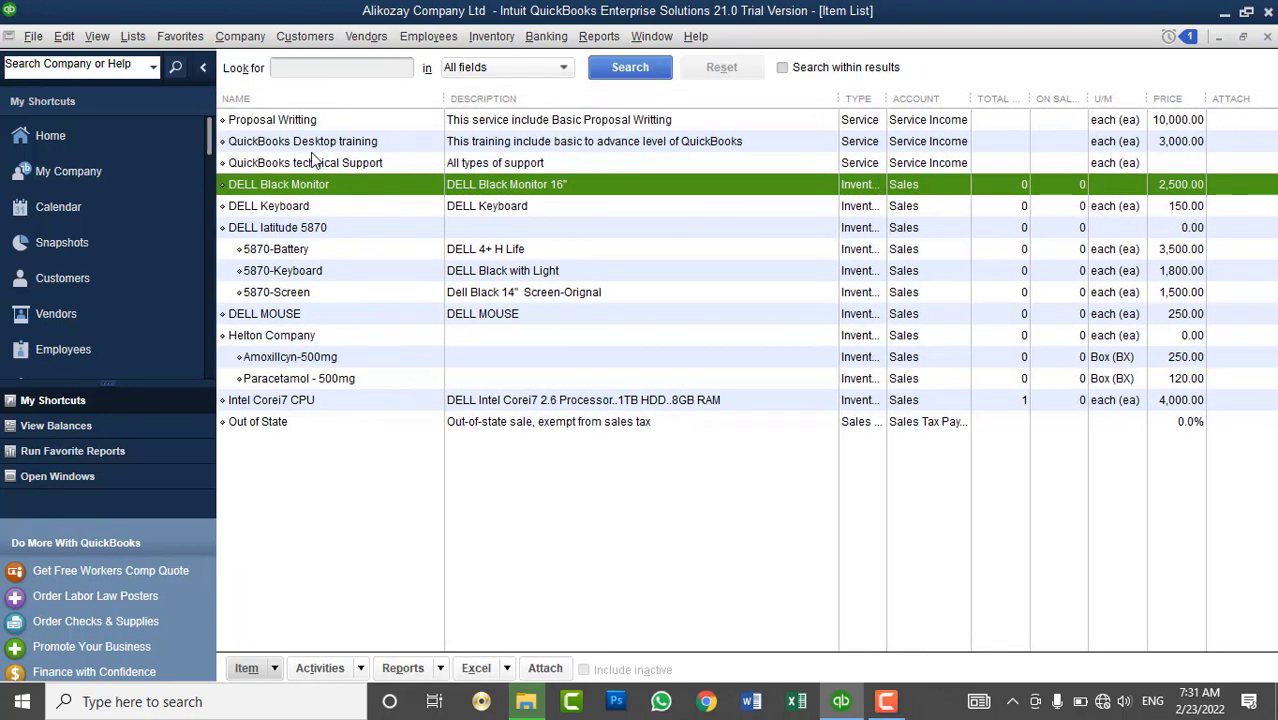
click(280, 210)
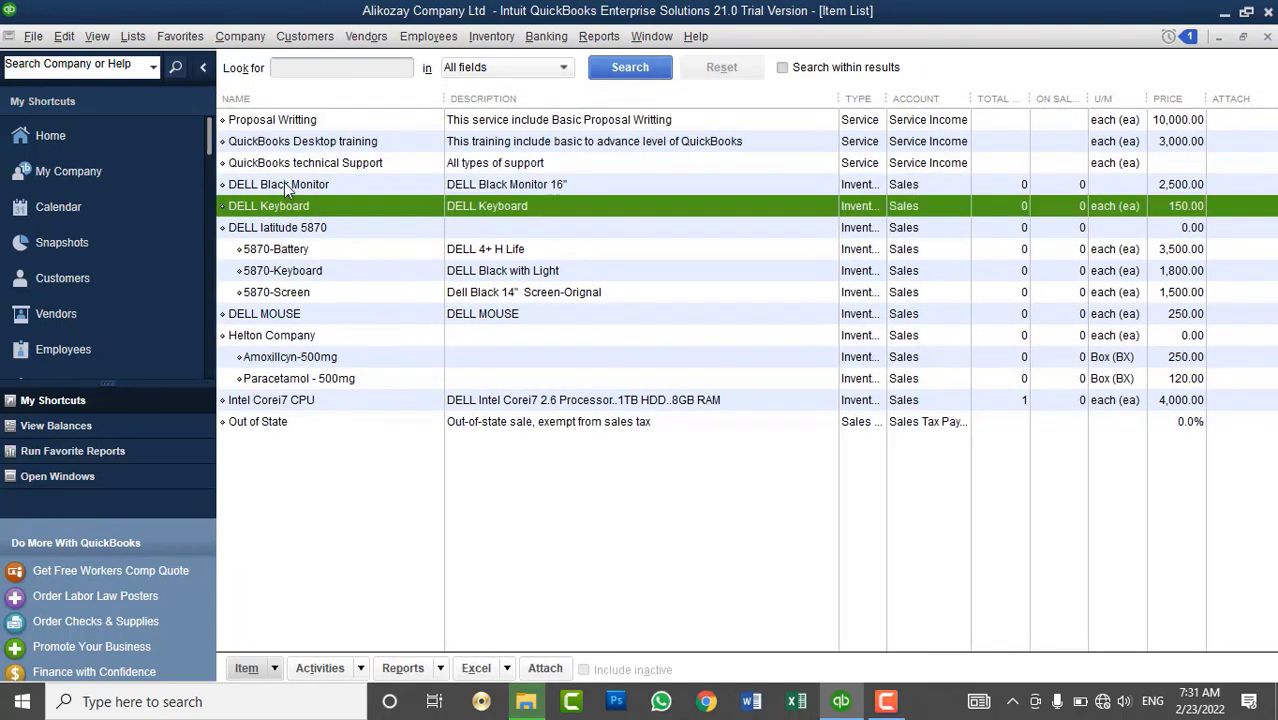
click(287, 186)
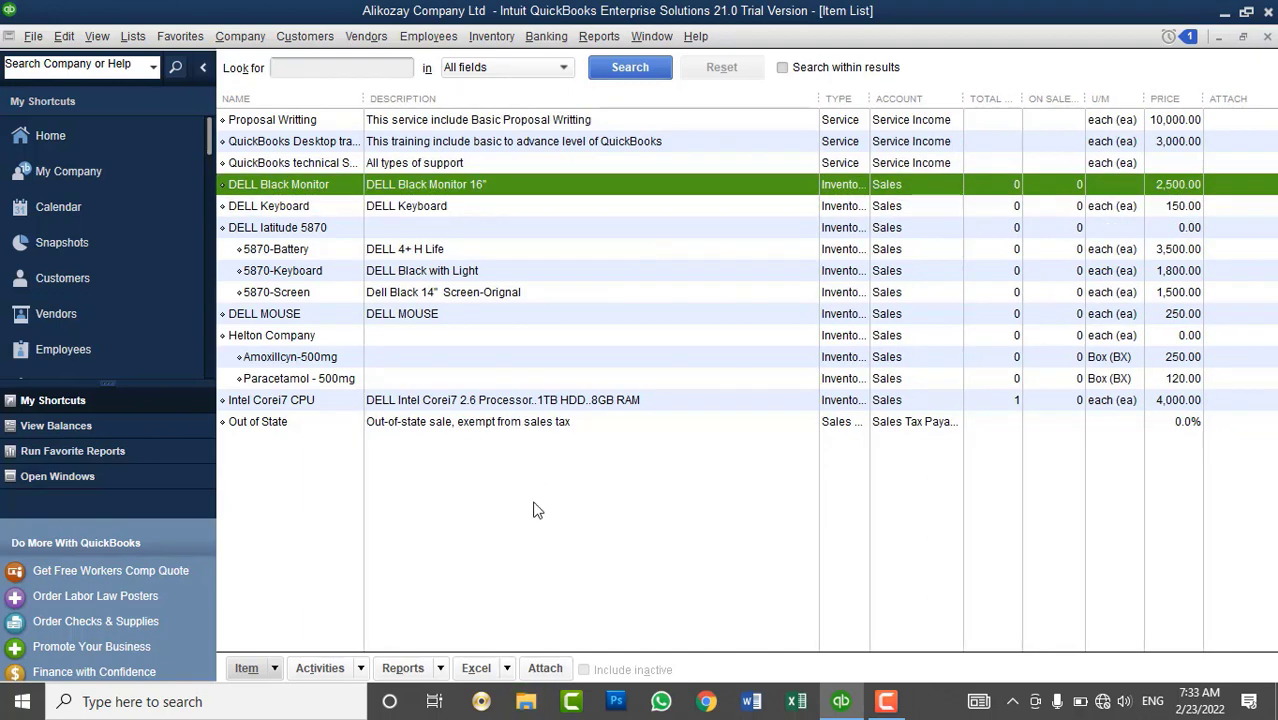
- Start a new item from the item list and set its type to Inventory Assembly
right_click(525, 555)
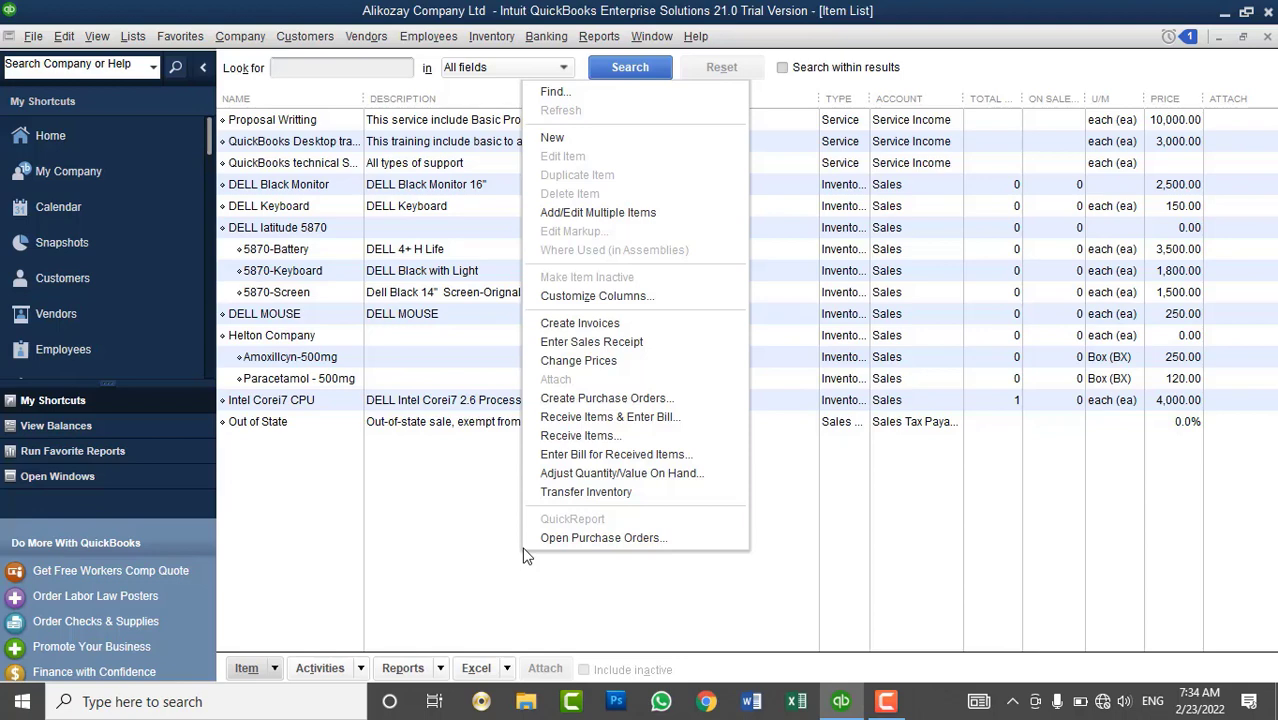
click(450, 503)
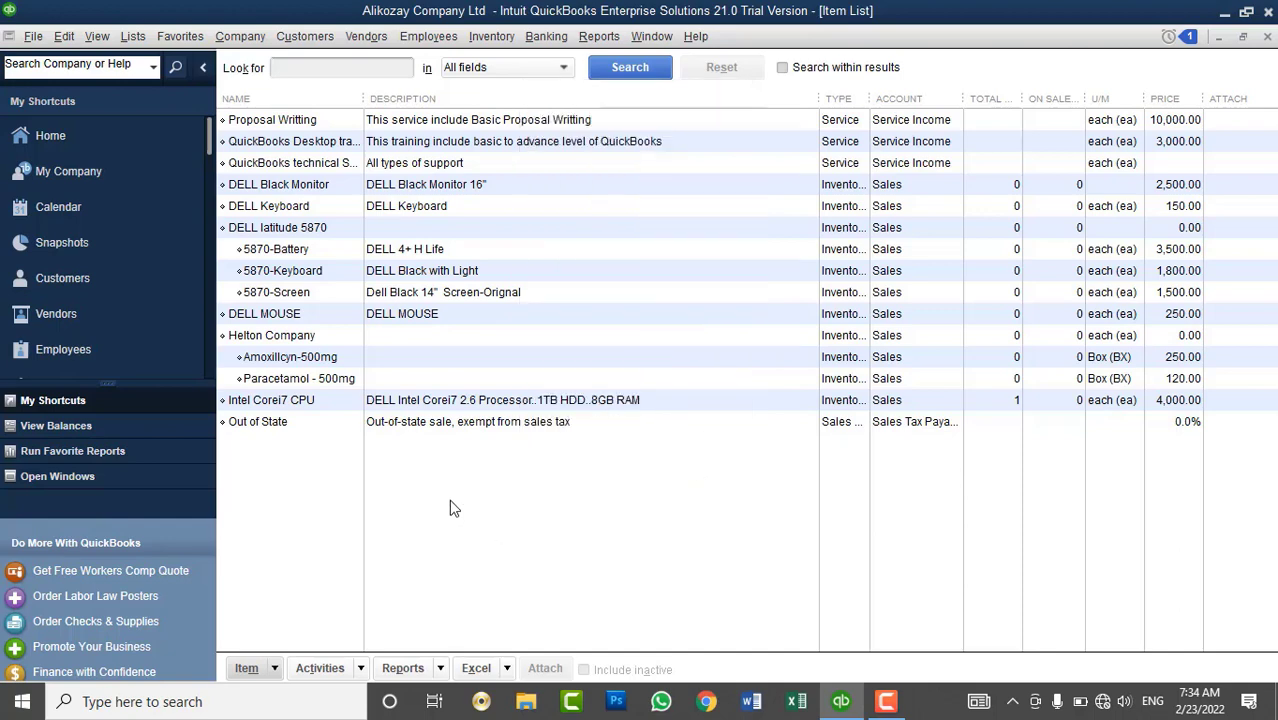
right_click(449, 499)
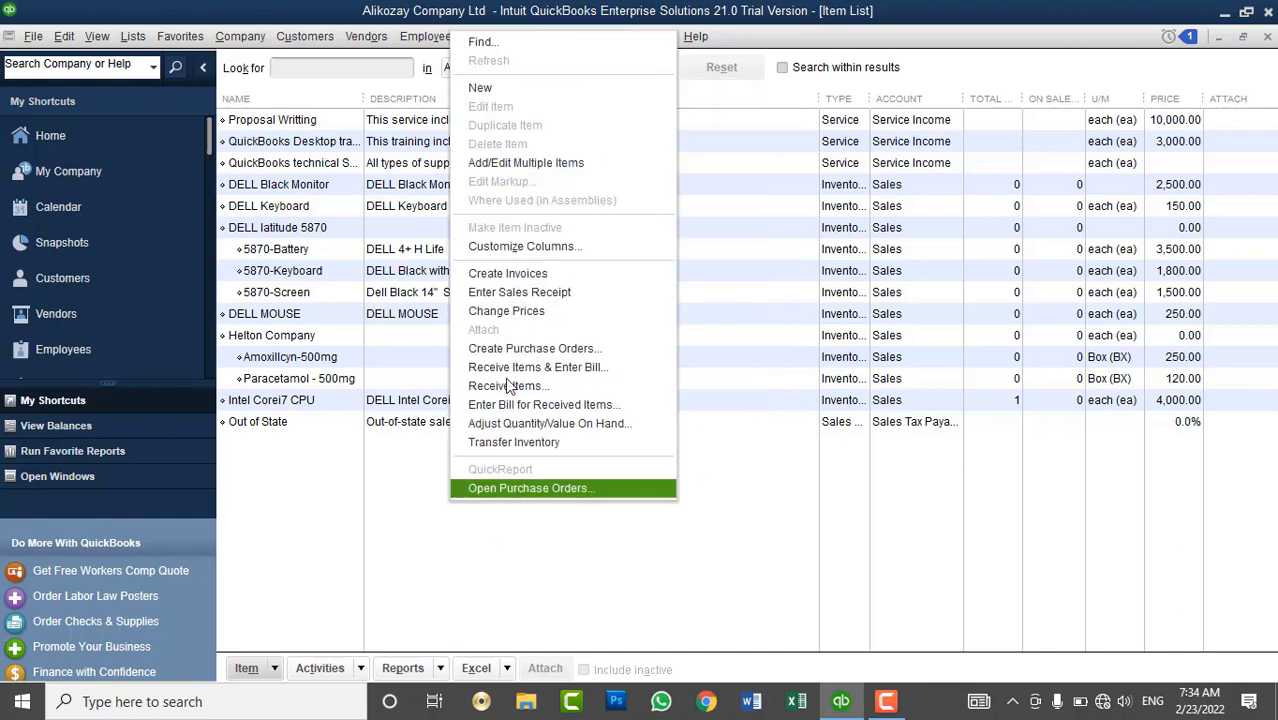
click(479, 89)
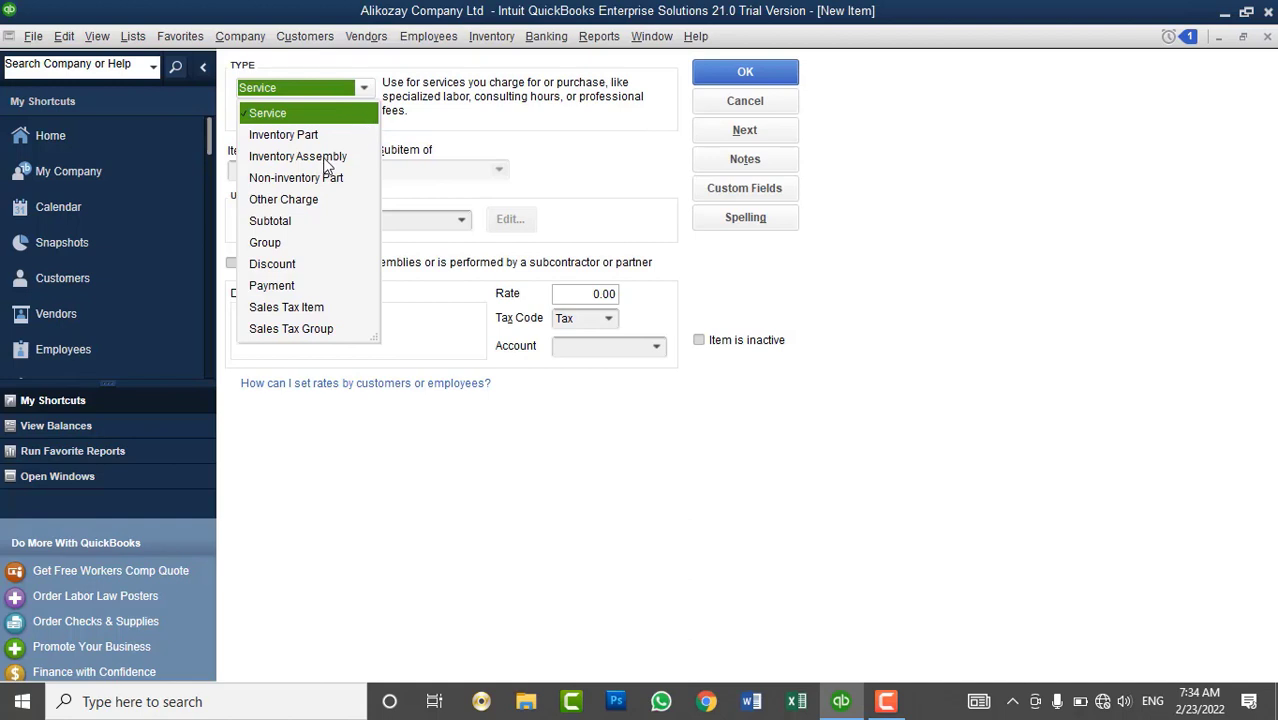
click(324, 157)
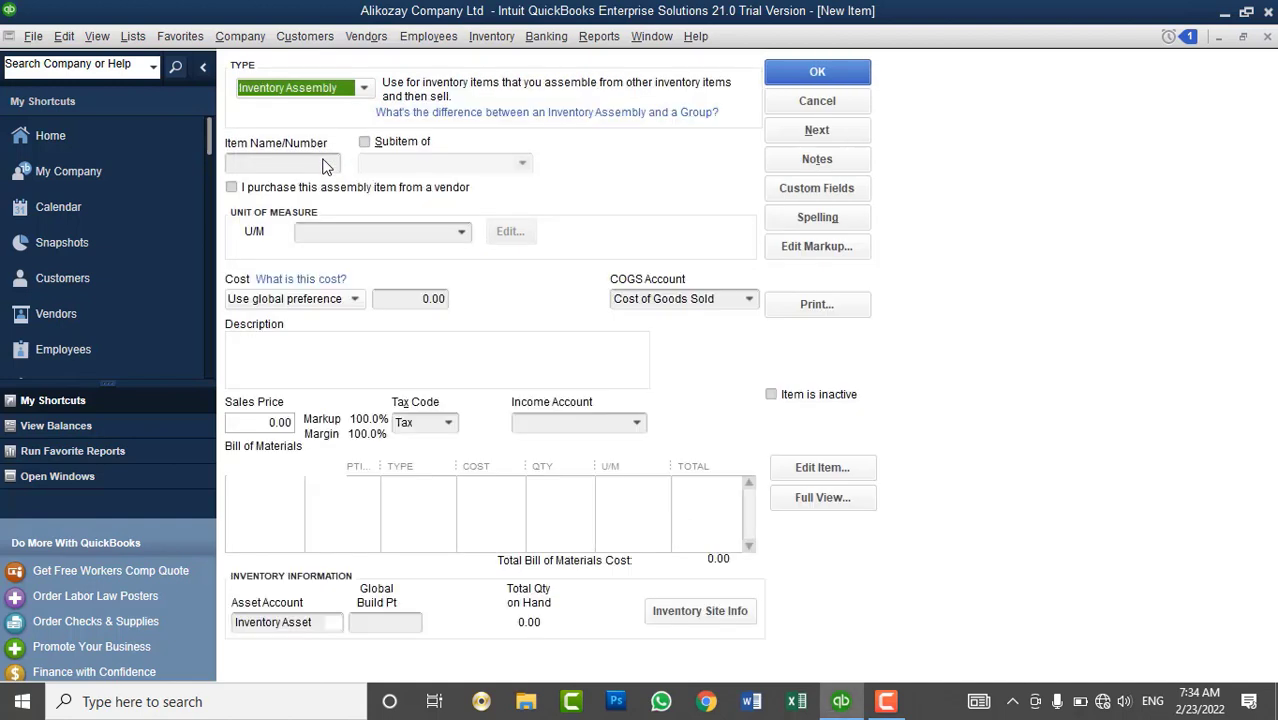
- Name the new assembly item Interl Corei 3 System
click(321, 163)
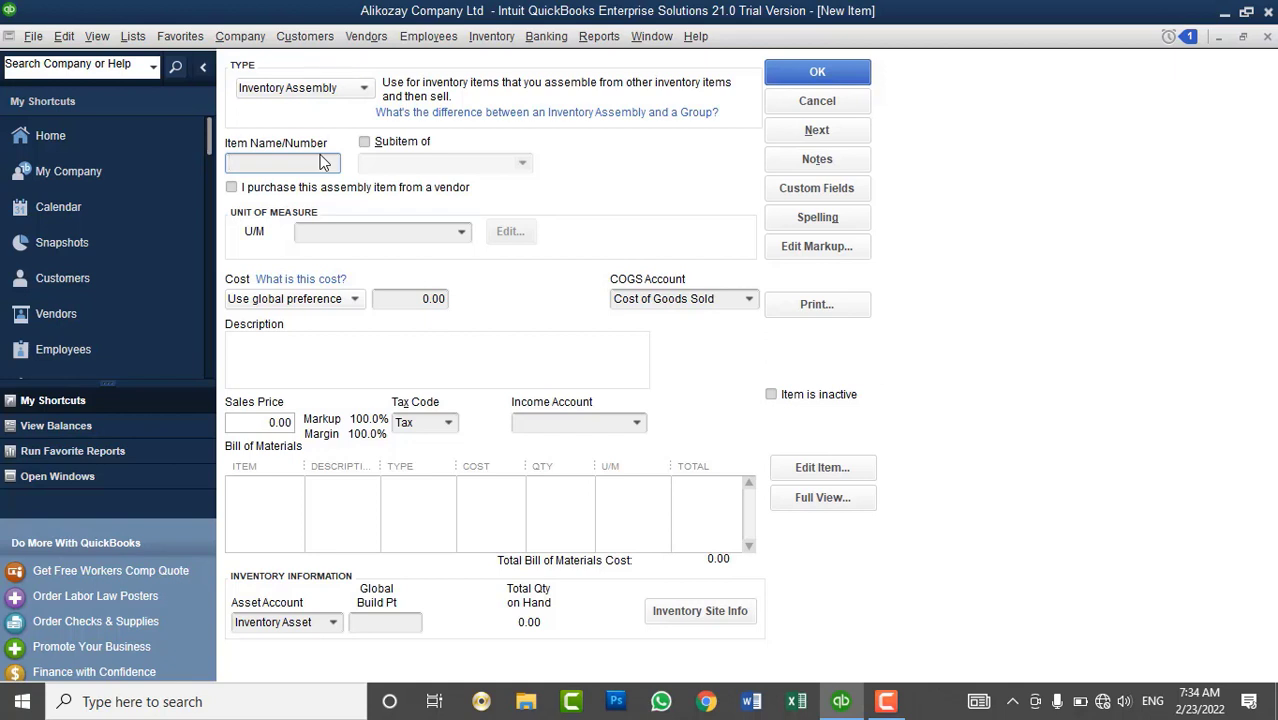
text(Interl Corei3 Syste)
key(Left)
key(Left)
key(Left)
key(Left)
key(Left)
key(Left)
key(Left)
key(Left)
key(Left)
key(BackSpace)
text(e)
key(Right)
key(Right)
key(Right)
key(Right)
text(em)
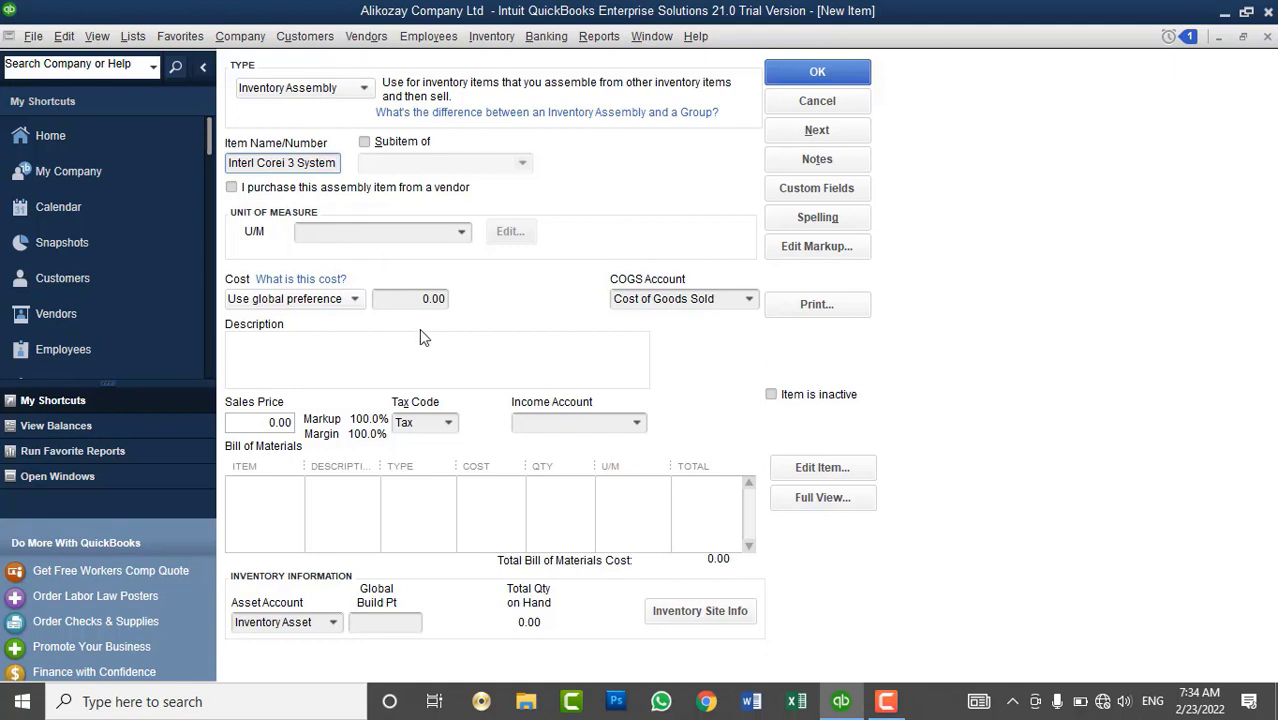
- Add DELL Black Monitor and DELL Keyboard as the first two components in the bill of materials
click(298, 491)
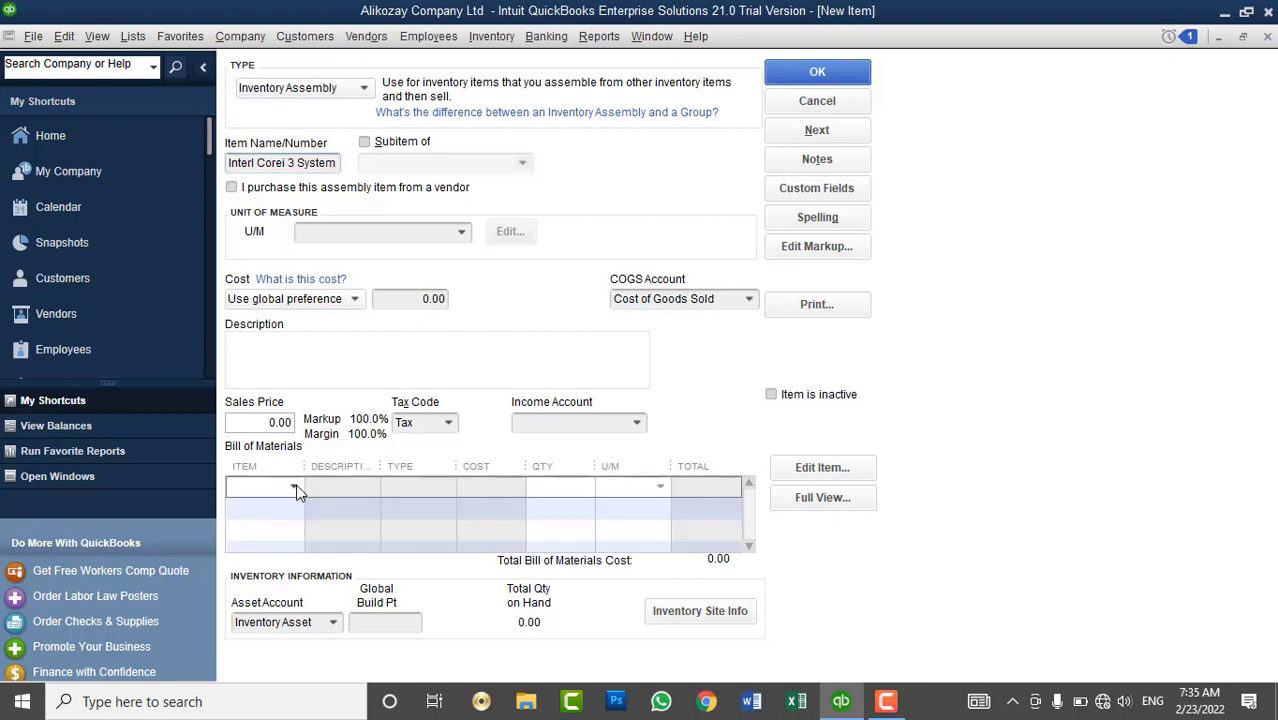
click(295, 488)
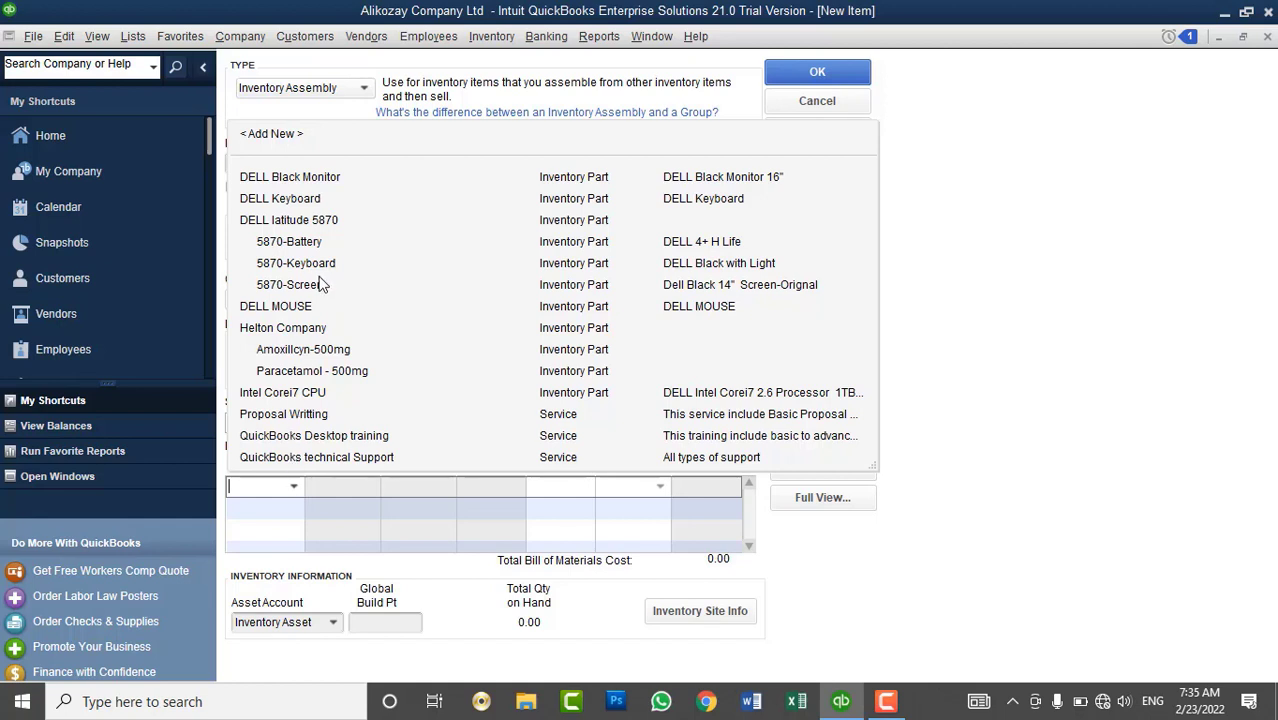
click(290, 177)
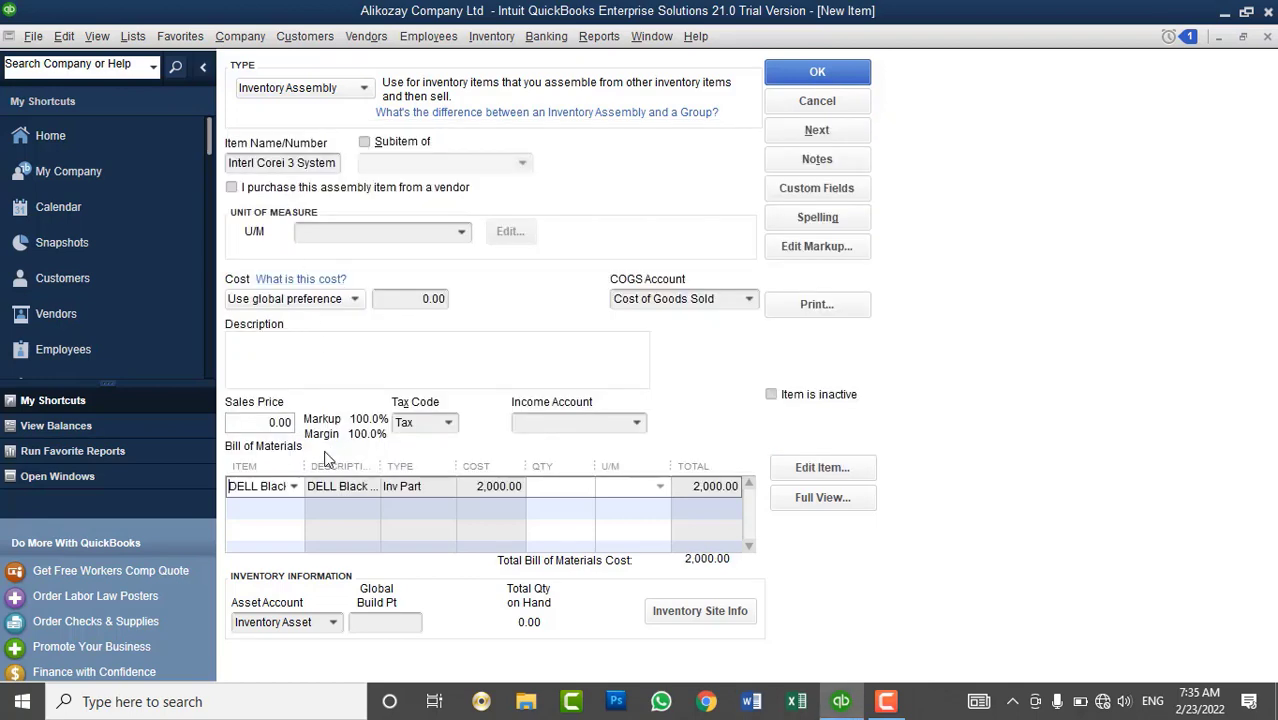
click(300, 508)
click(295, 507)
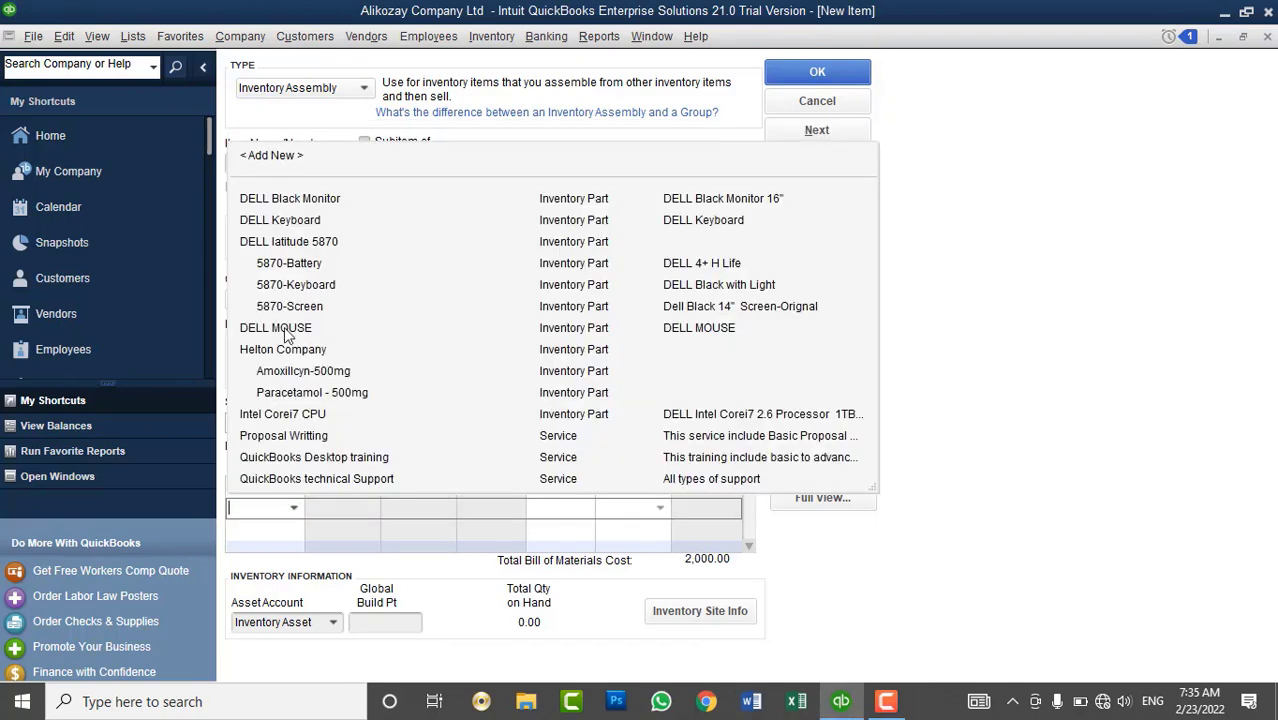
click(306, 222)
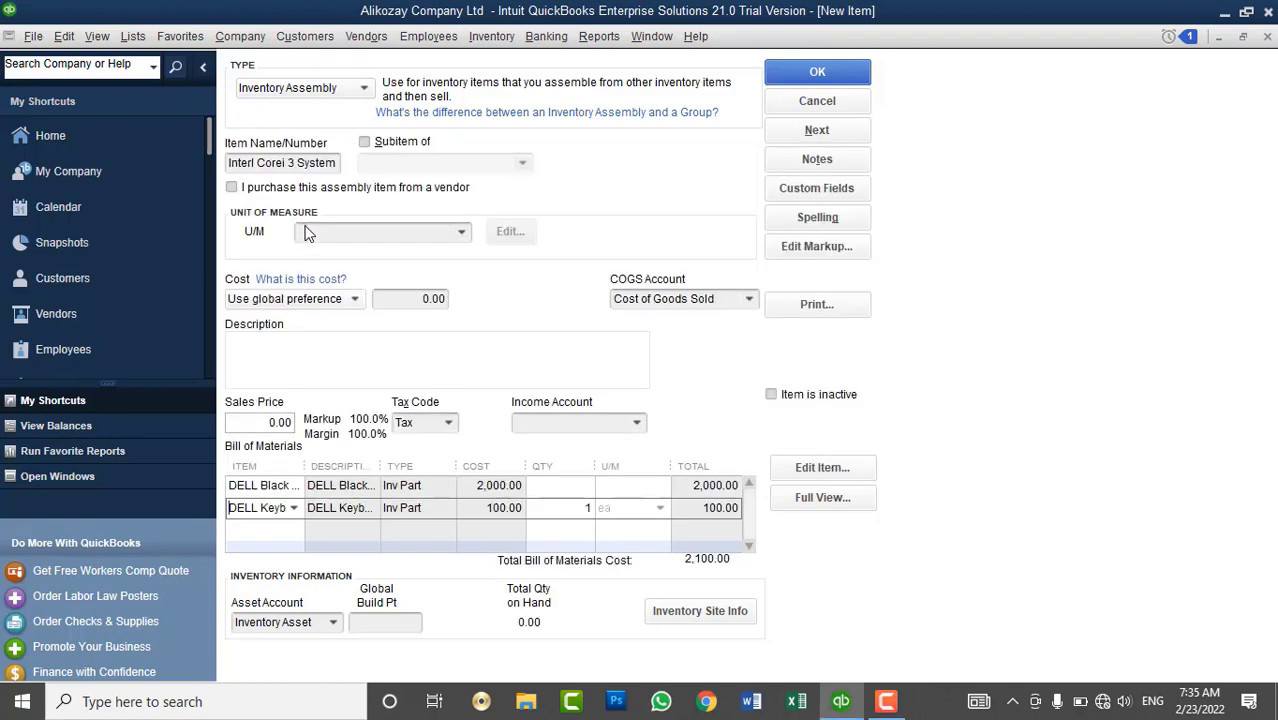
- Add DELL MOUSE and Intel Corei7 CPU as further components in the bill of materials
click(288, 528)
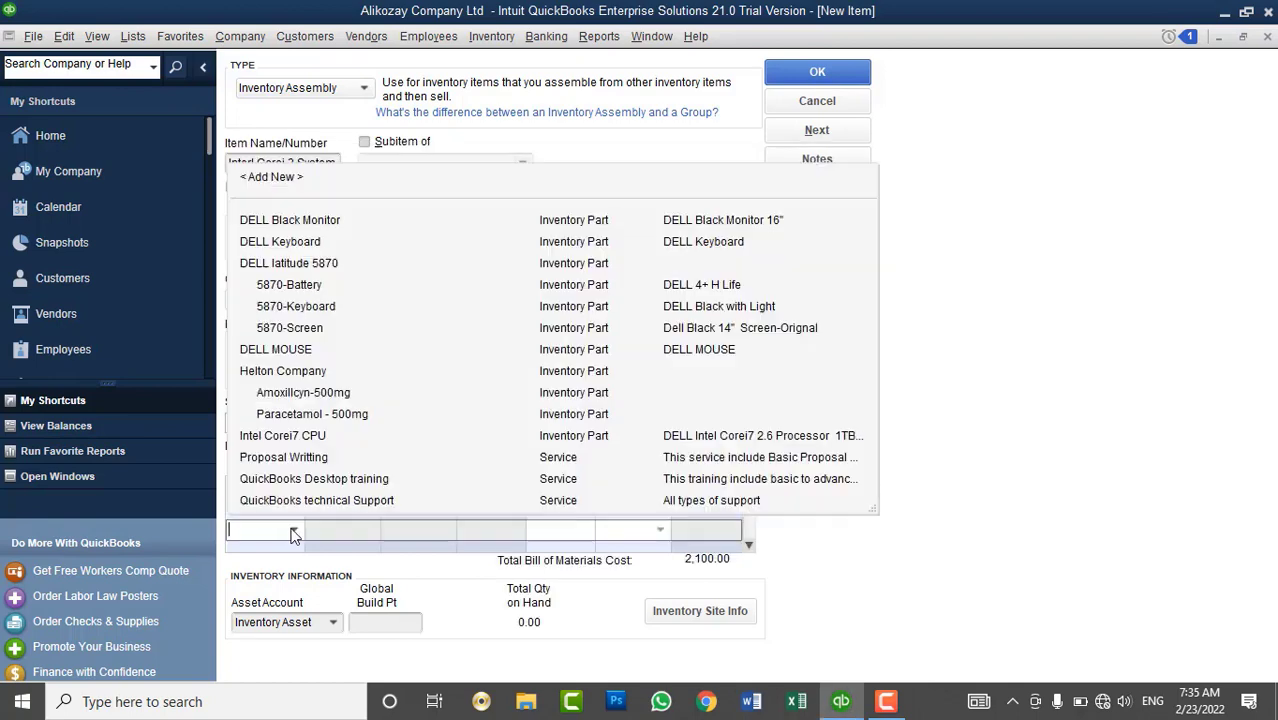
click(288, 351)
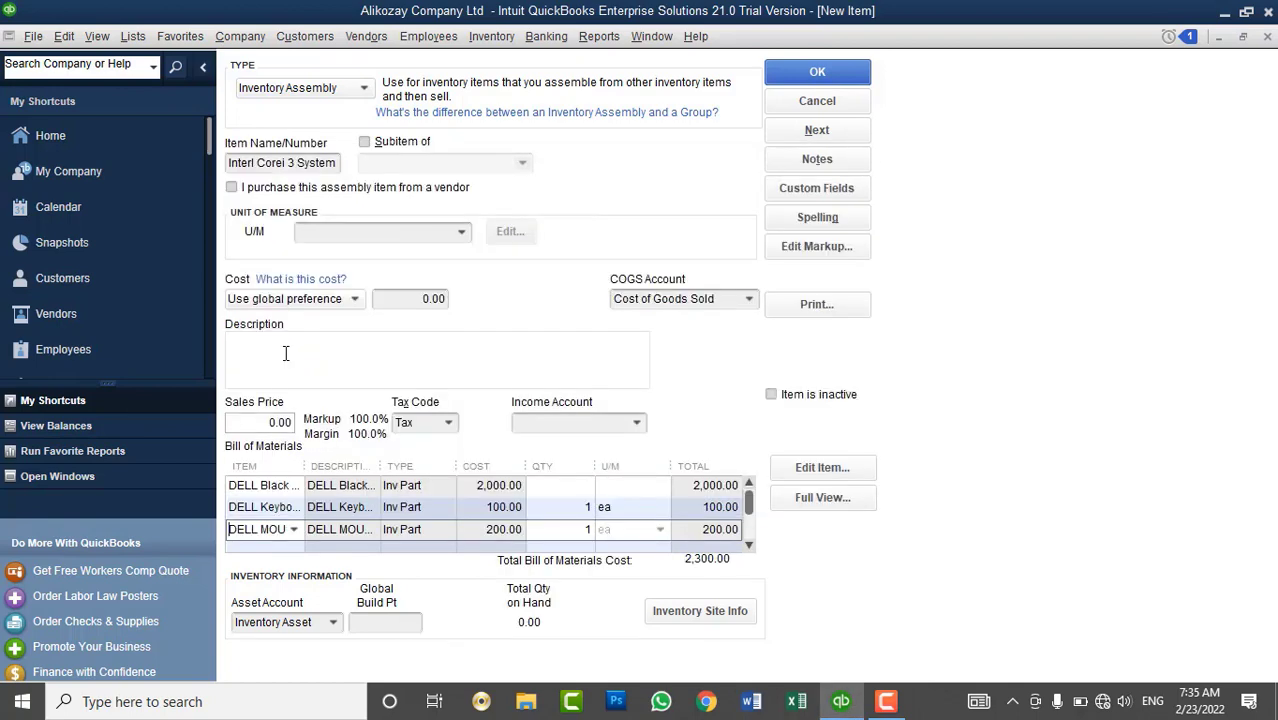
click(297, 548)
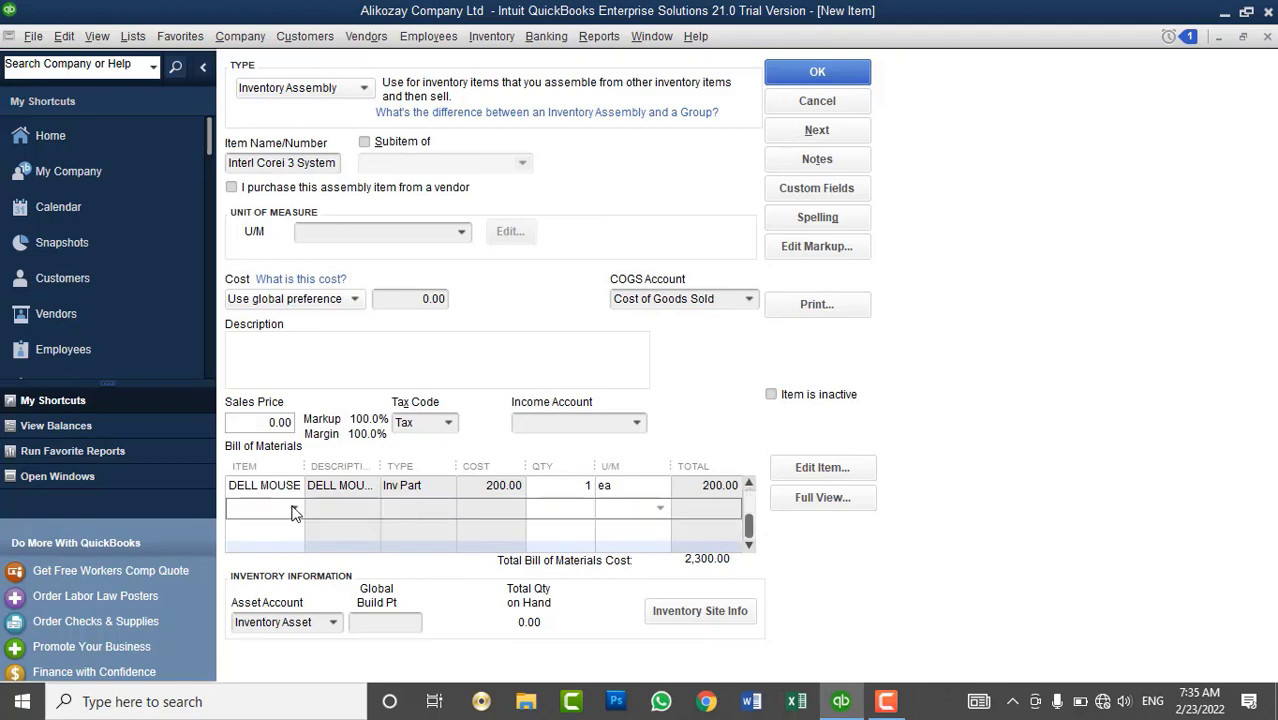
click(293, 508)
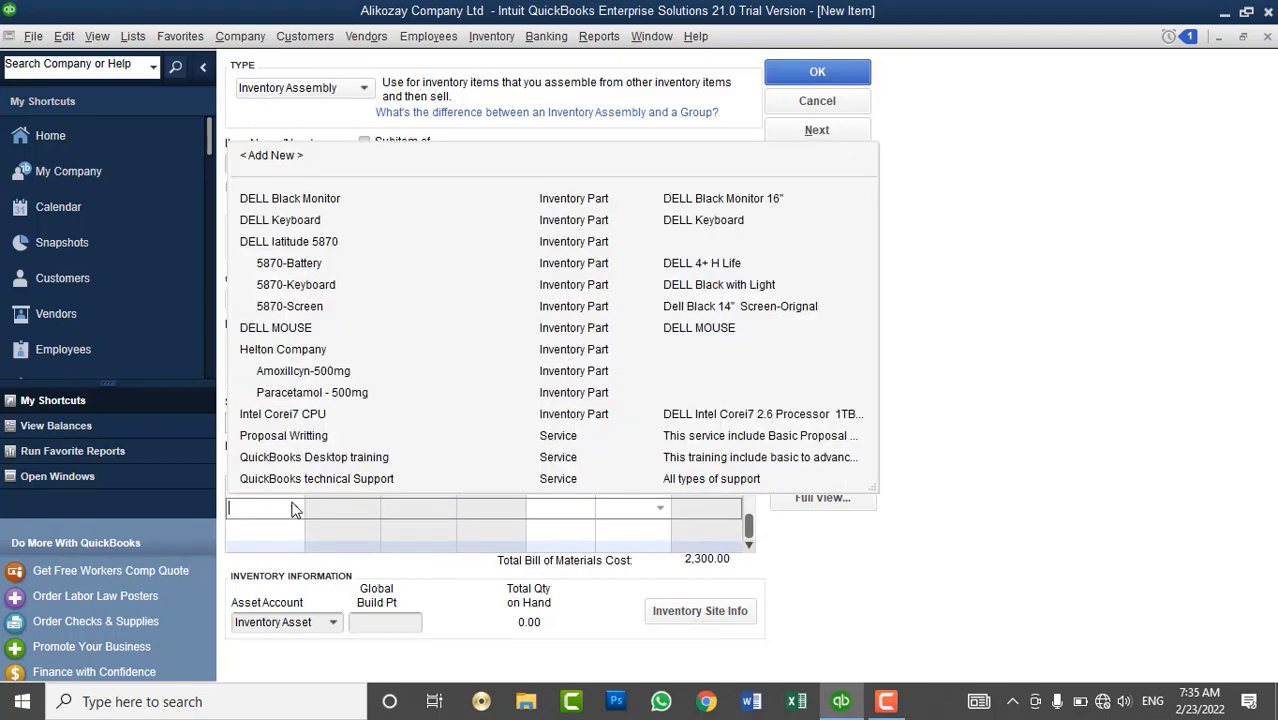
click(290, 418)
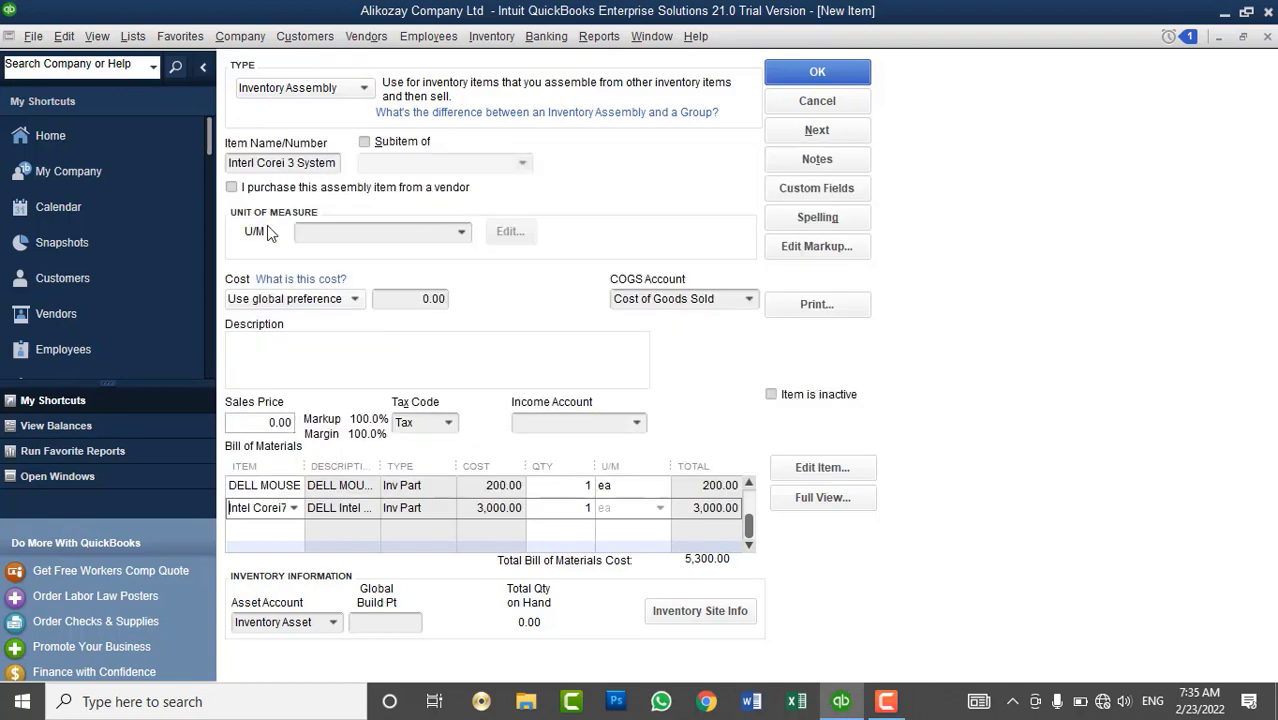
- Rename the assembly item as Interl Core i7 System
click(292, 162)
double_click(290, 162)
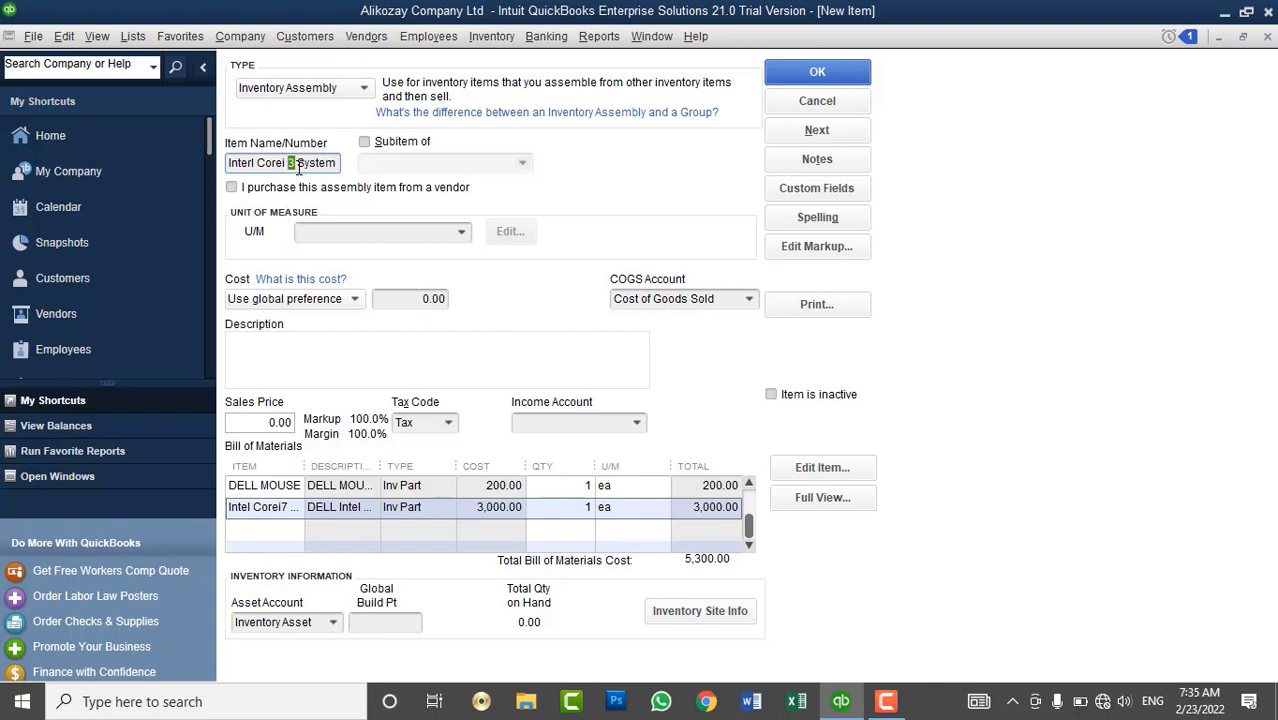
text(7)
key(BackSpace)
text(i7)
- Set the DELL Black Monitor's quantity to 1 in the bill of materials and go through the other components' quantities
scroll(520, 484, up, 2)
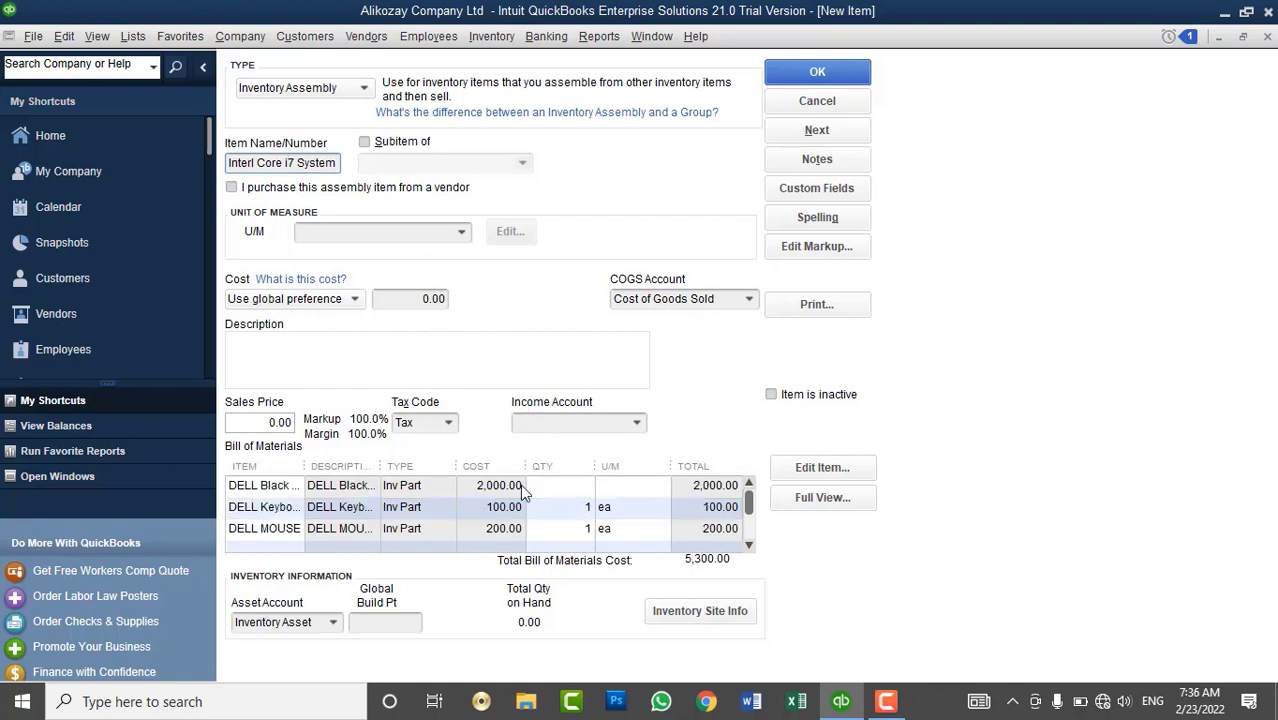
click(557, 487)
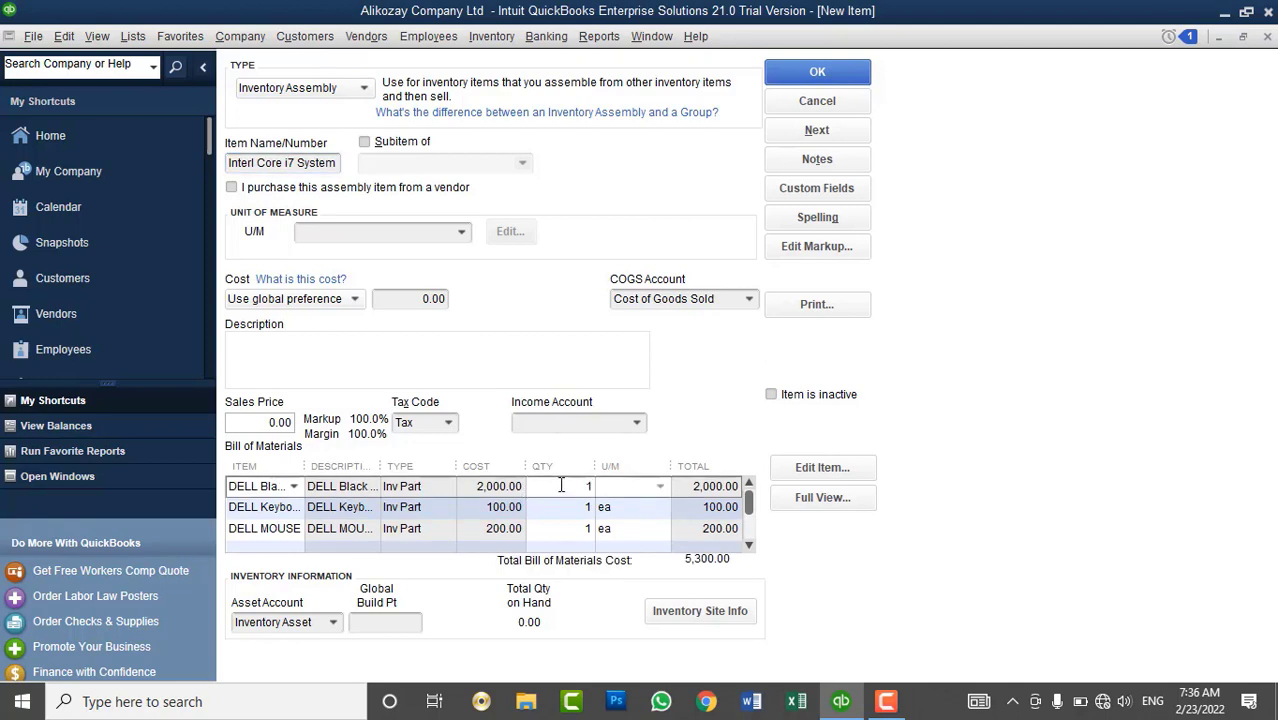
key(Down)
key(Down)
key(Down)
key(Up)
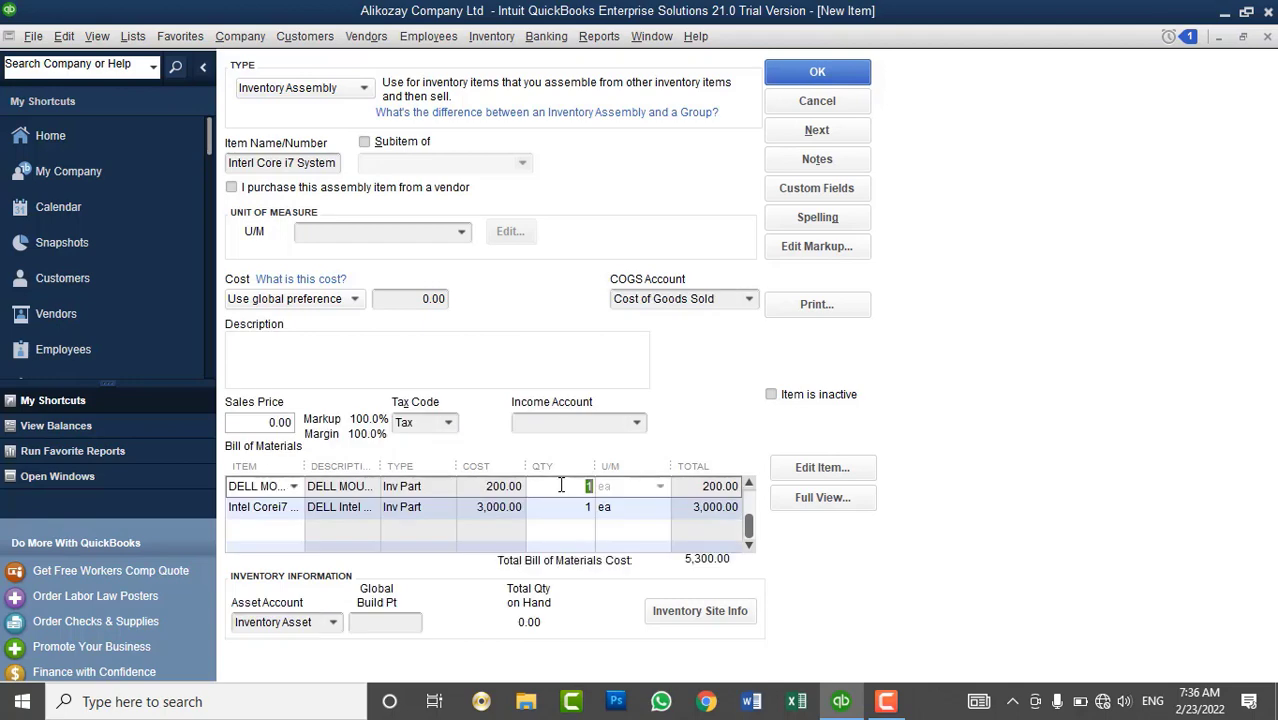
key(Up)
key(Up)
key(shift+Tab)
key(shift+Tab)
key(shift+Tab)
key(shift+Tab)
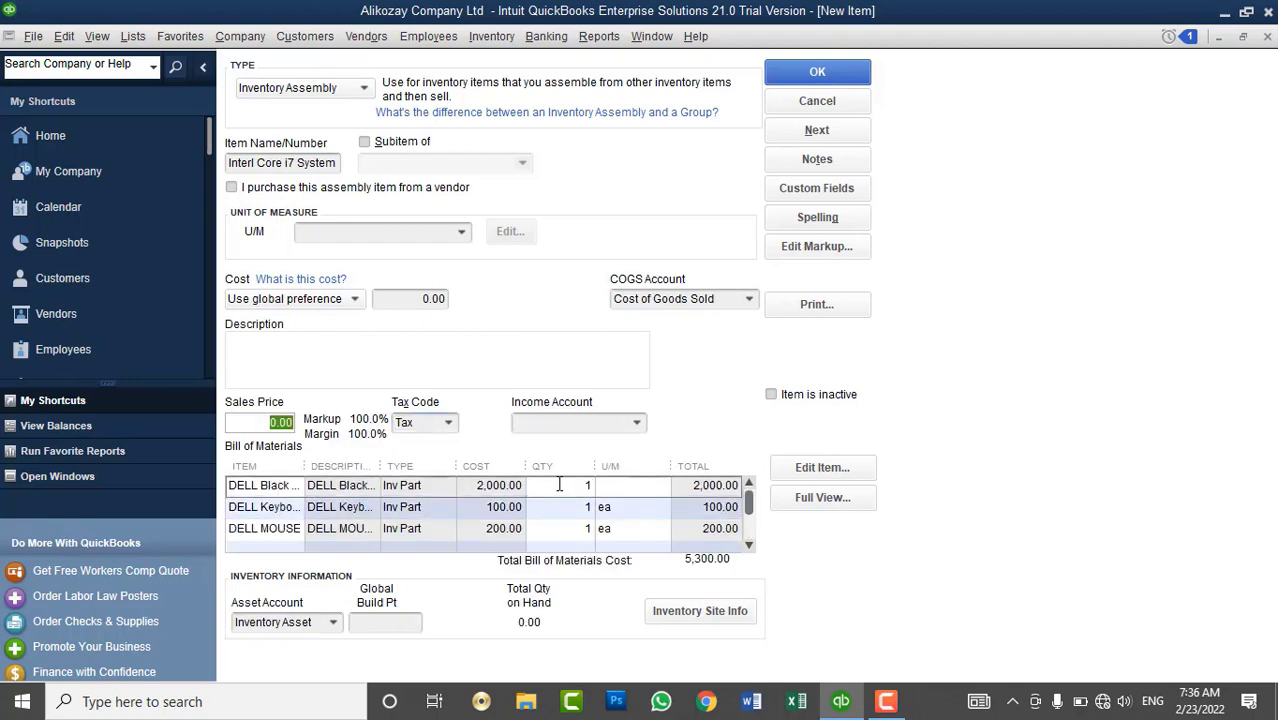
click(561, 485)
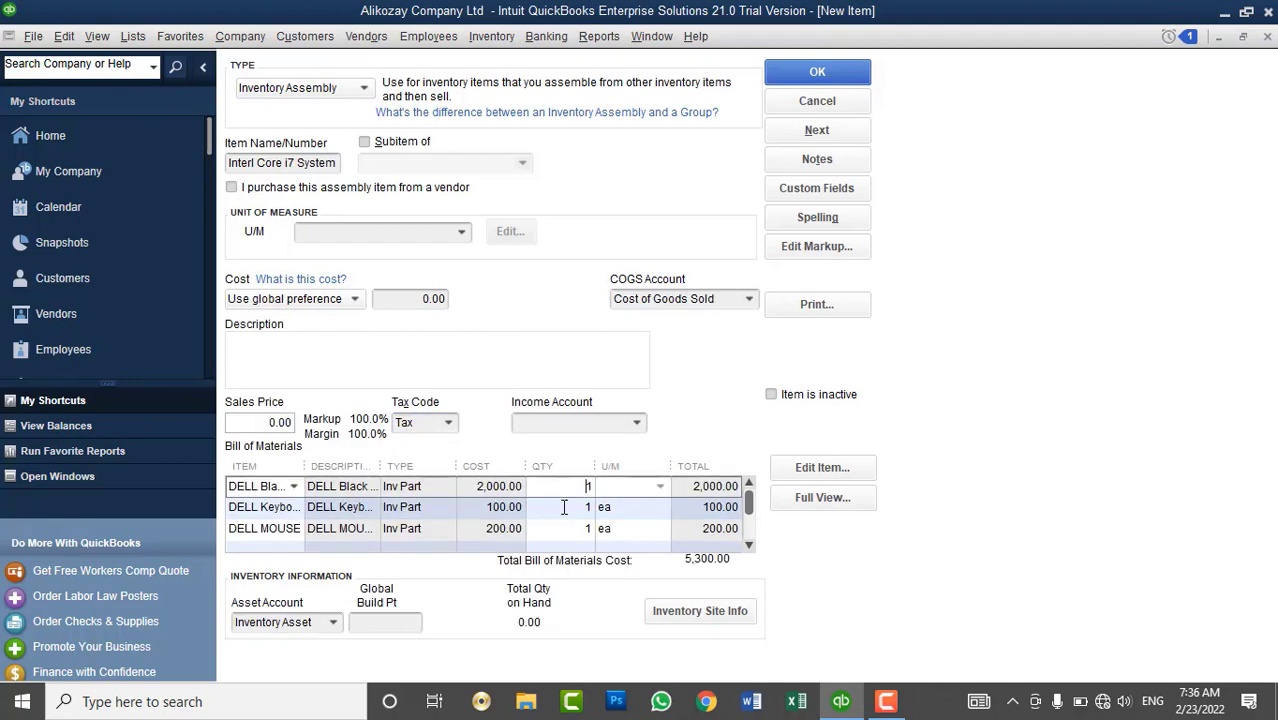
- Widen the component name column in the bill of materials and check the quantities of DELL Keyboard, DELL MOUSE and Intel Corei7 CPU
drag(305, 470, 370, 470)
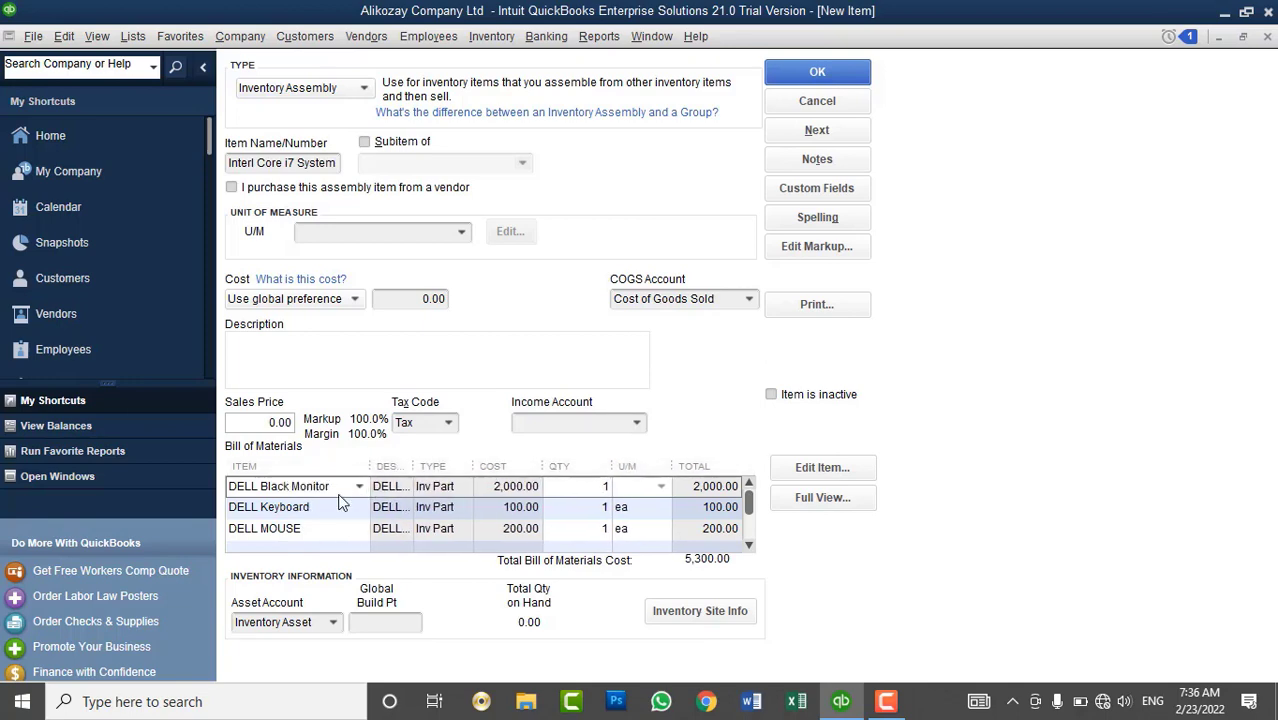
click(593, 506)
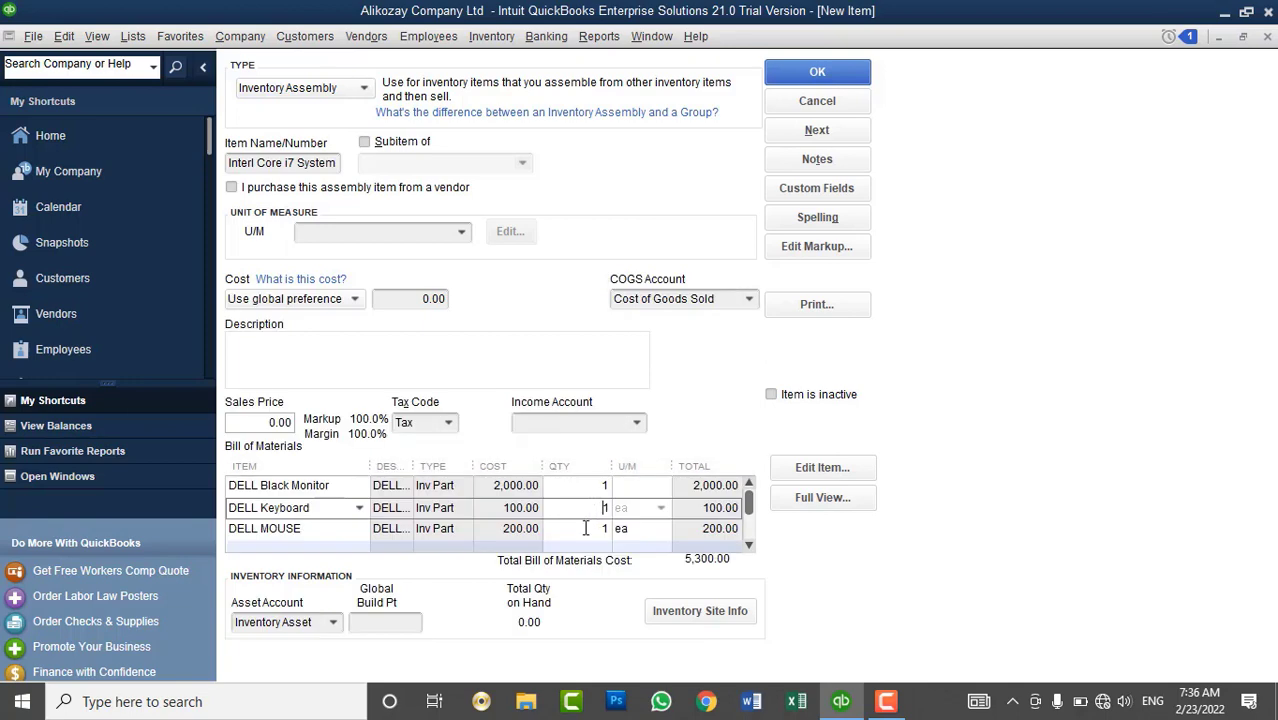
click(585, 528)
scroll(697, 543, down, 2)
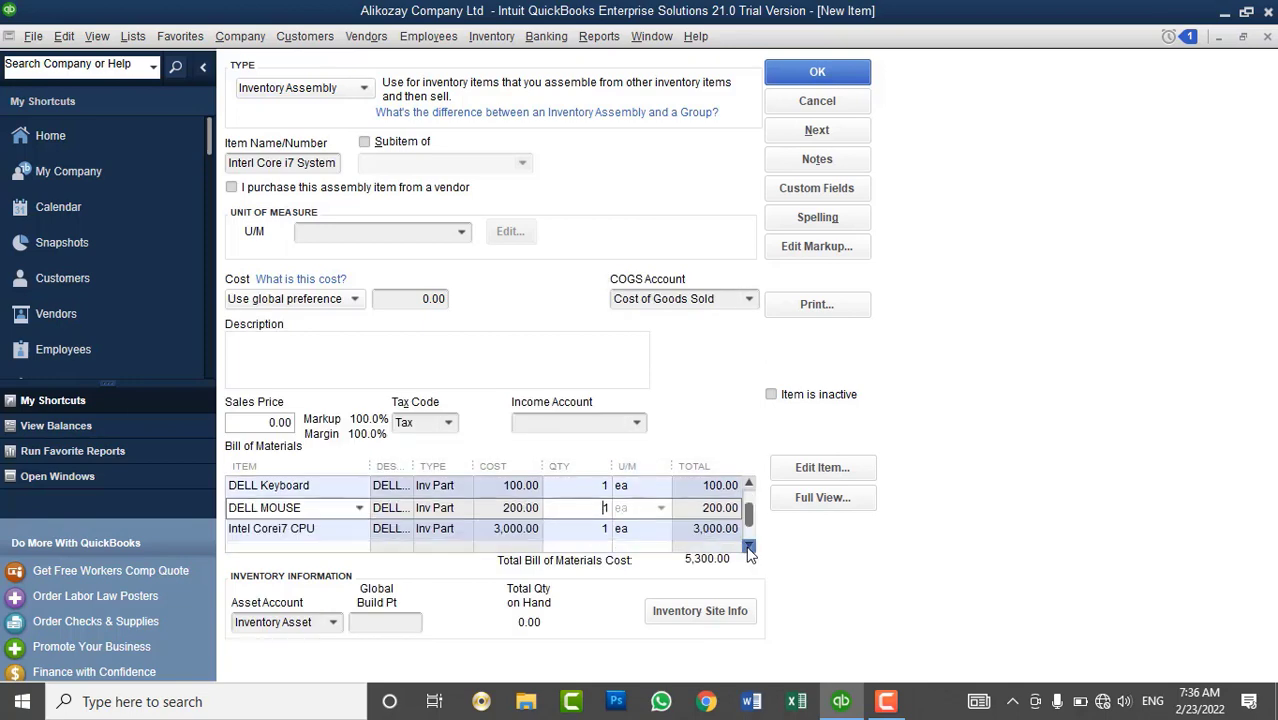
click(589, 512)
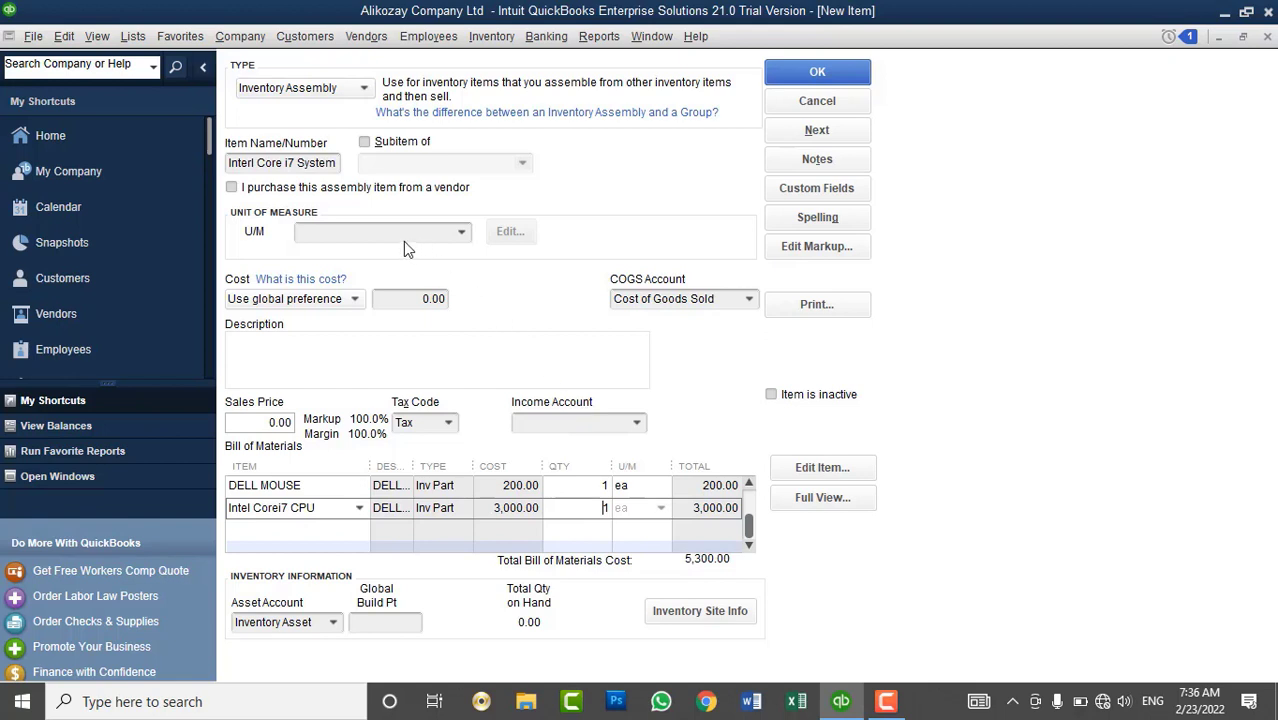
- Set the assembly item's unit of measure to each (ea)
click(461, 234)
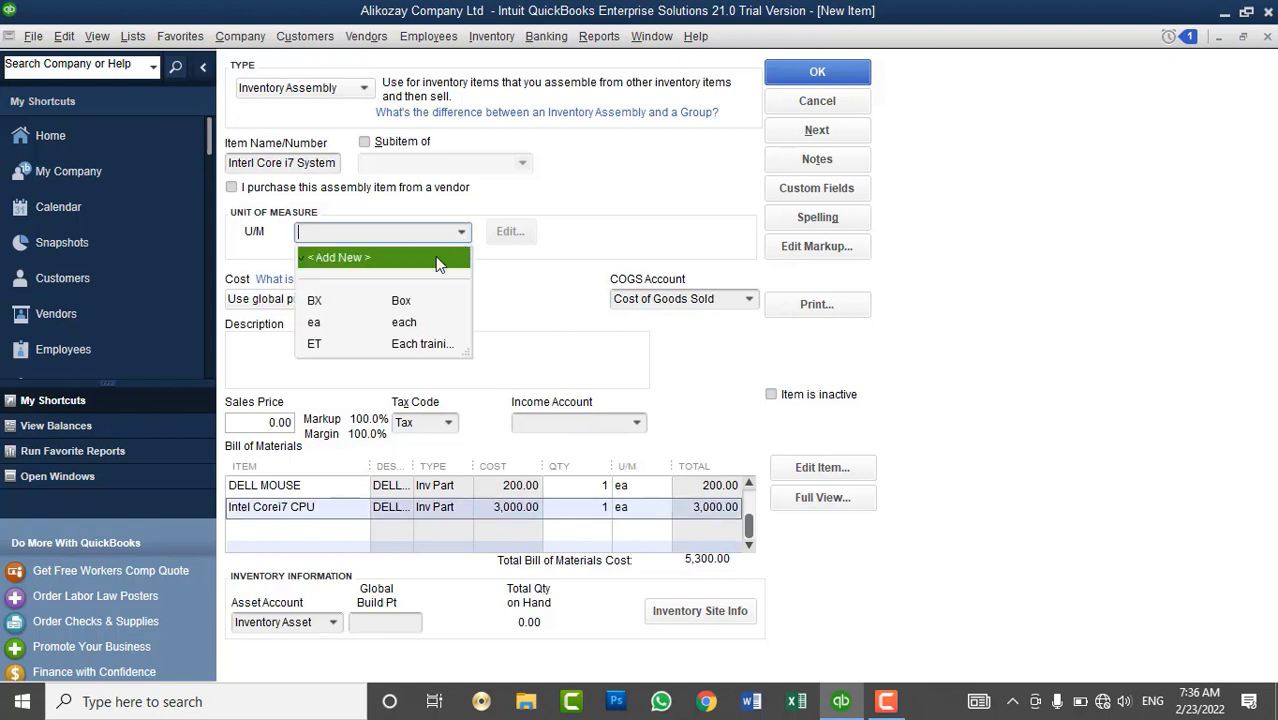
click(405, 322)
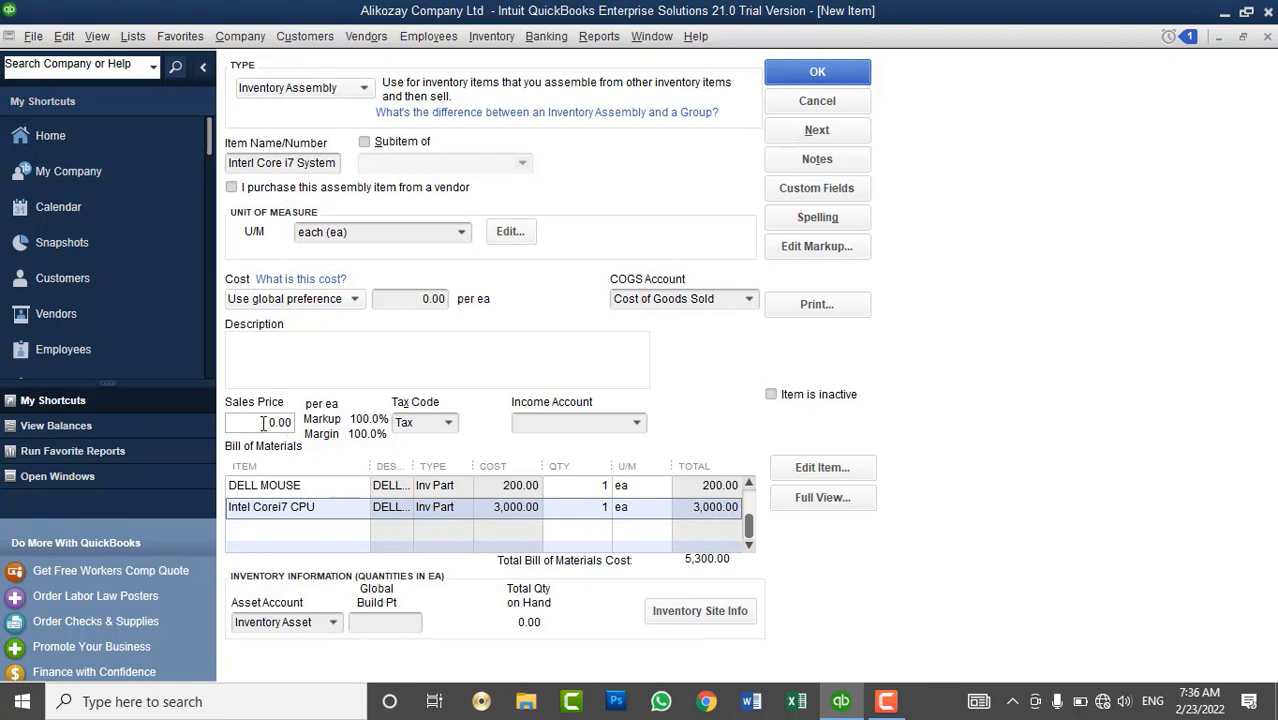
drag(263, 424, 300, 424)
text(5300)
key(Tab)
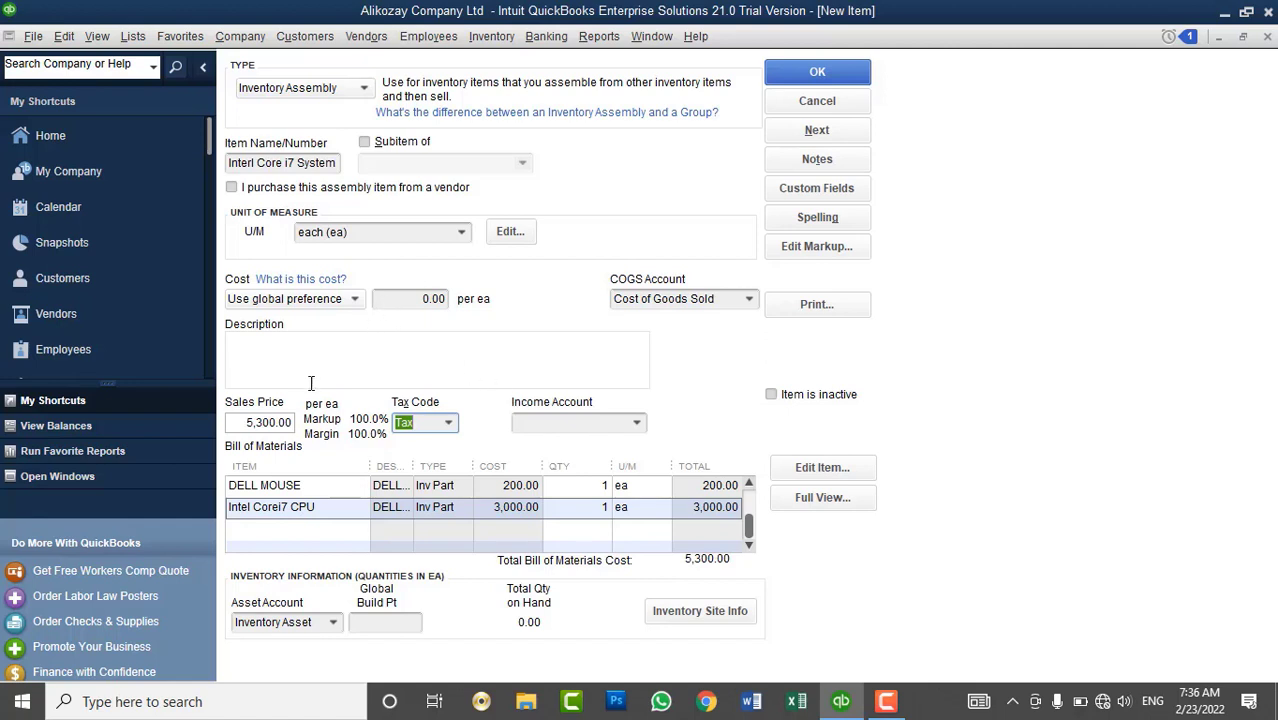
drag(240, 421, 300, 422)
key(BackSpace)
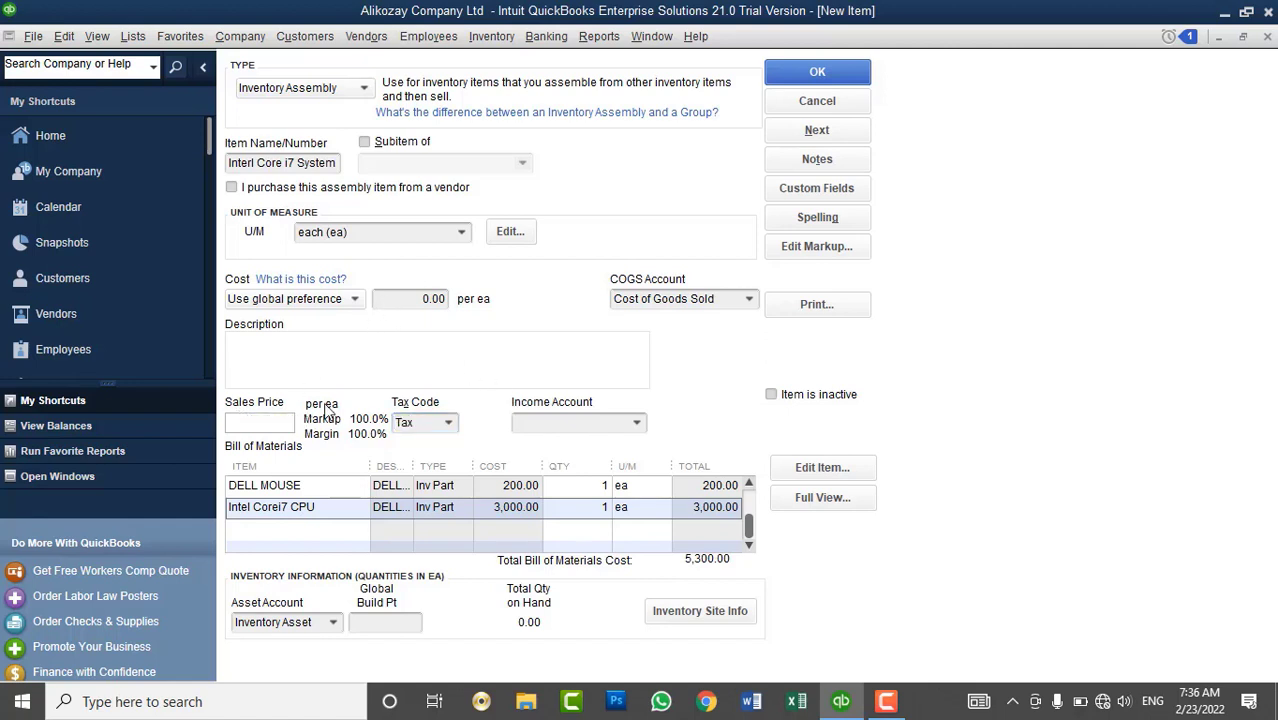
- Set the assembly item's cost to 5,300.00 per ea
drag(395, 299, 504, 311)
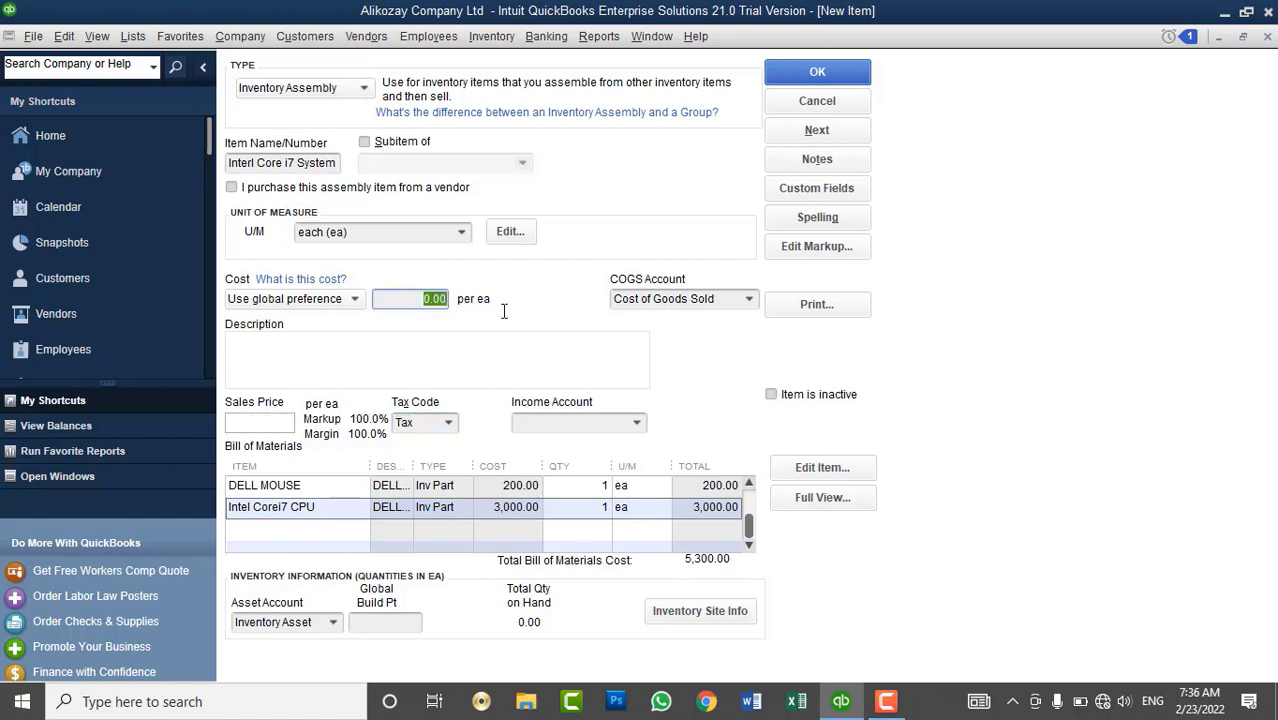
text(5300)
key(shift+Tab)
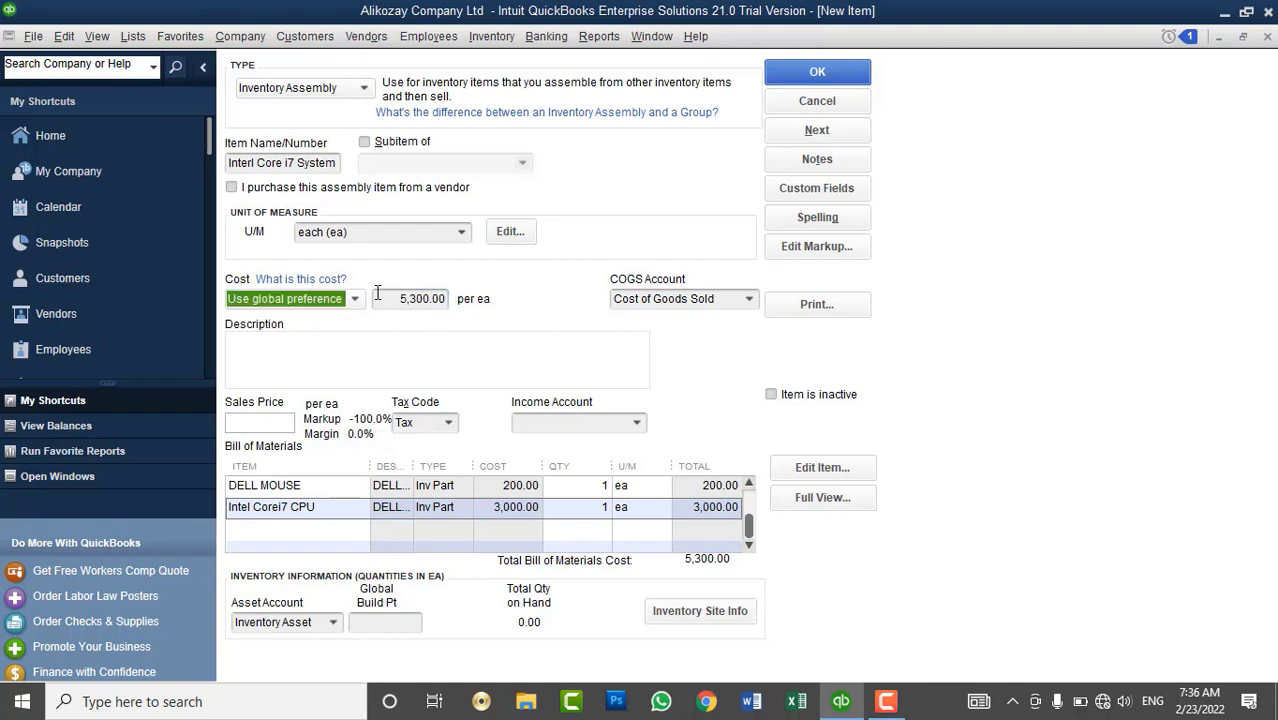
- Set the assembly item's sales price to 6,500.00 and assign Sales as its income account
click(264, 427)
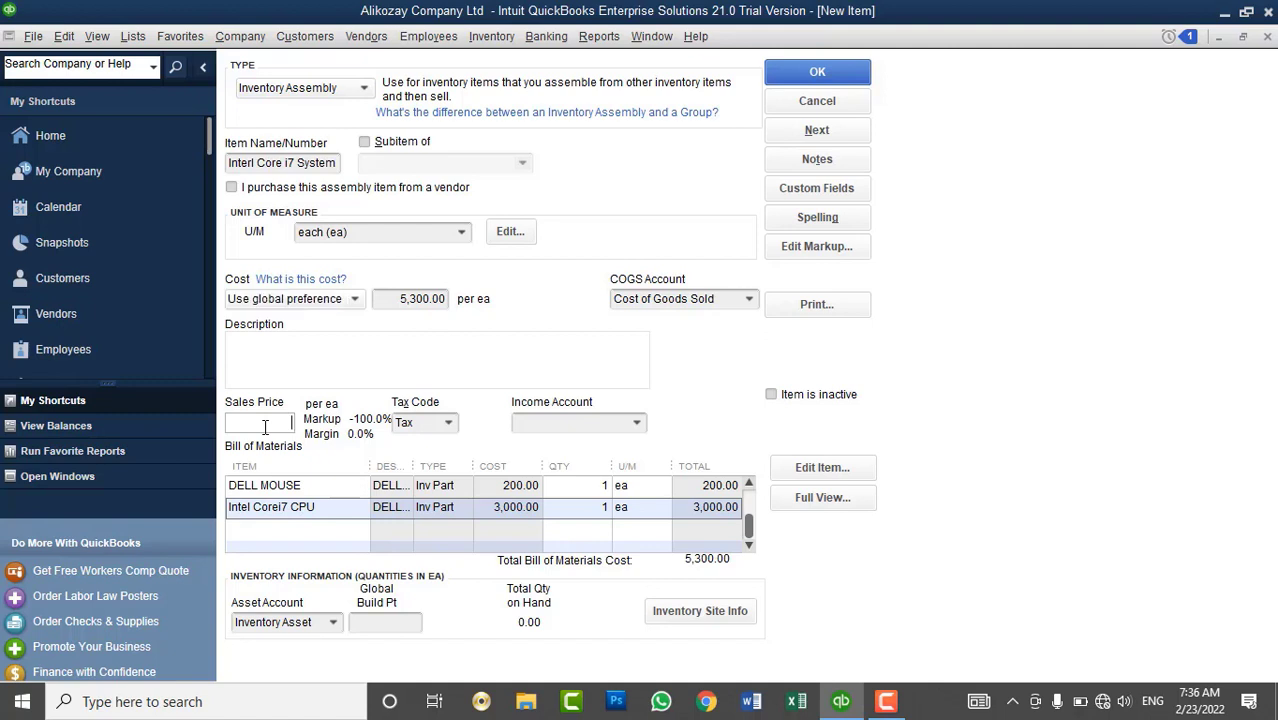
text(6,500)
key(Tab)
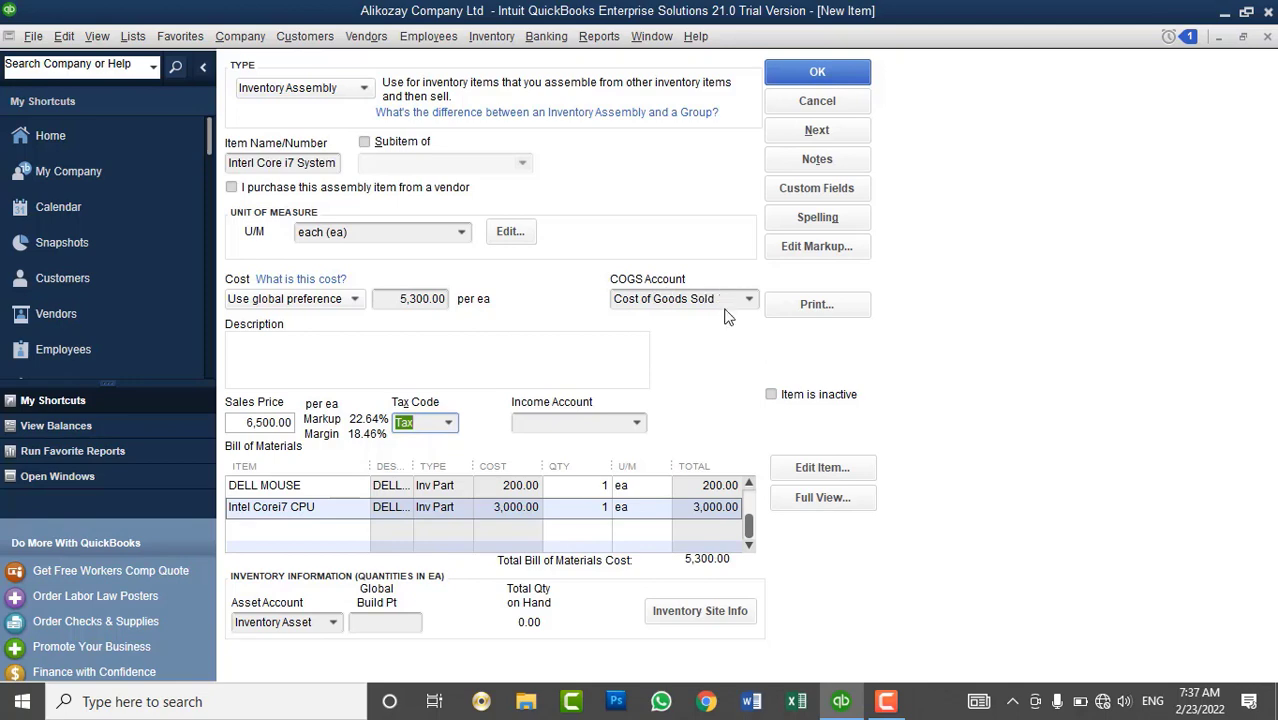
click(637, 423)
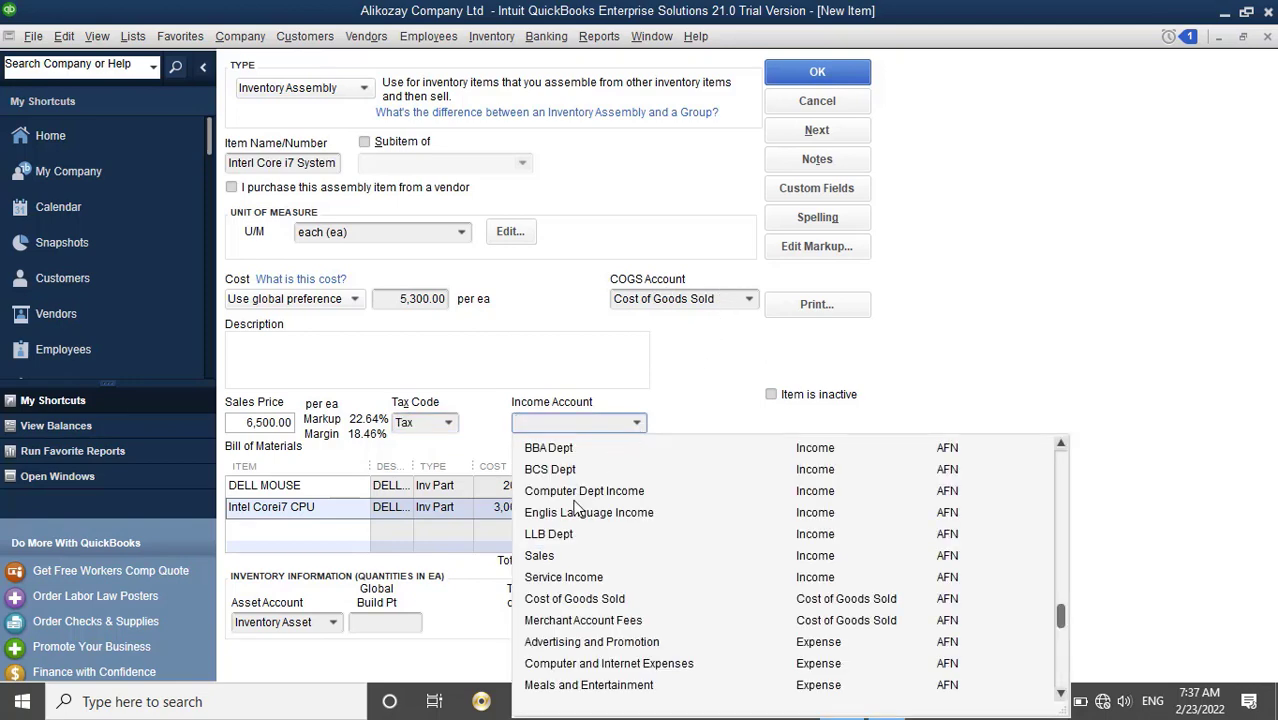
click(550, 555)
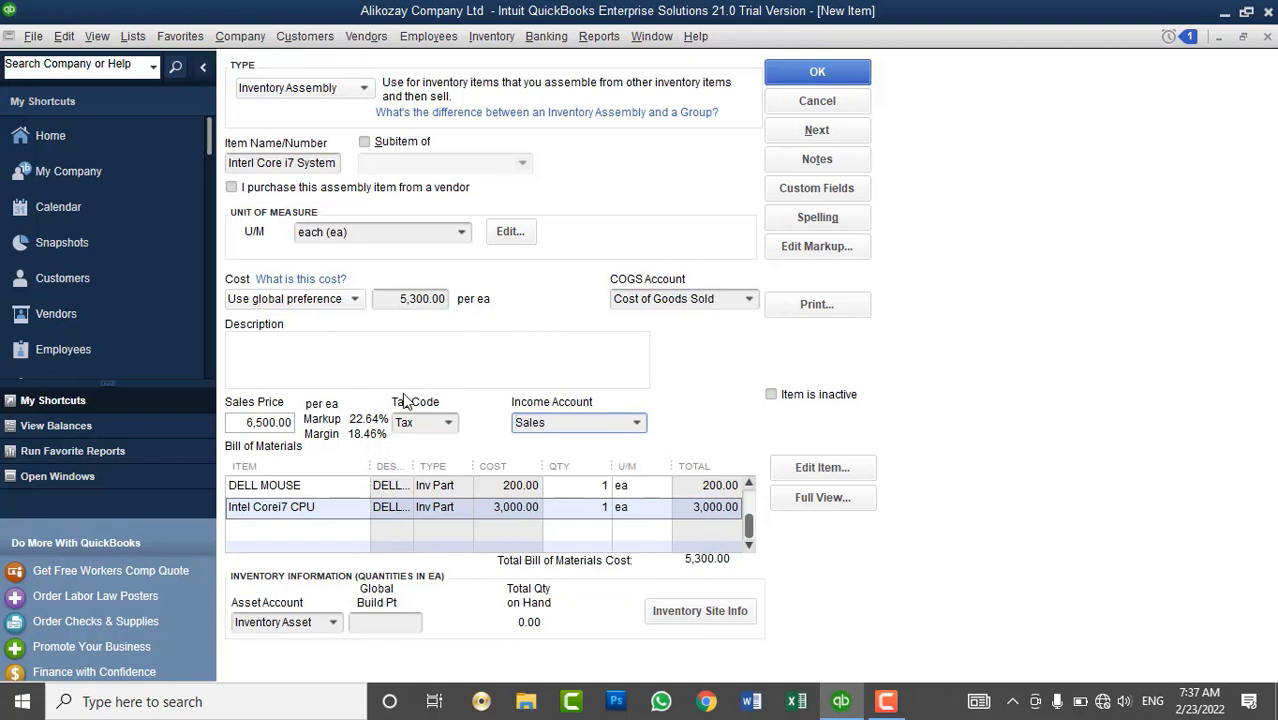
click(399, 362)
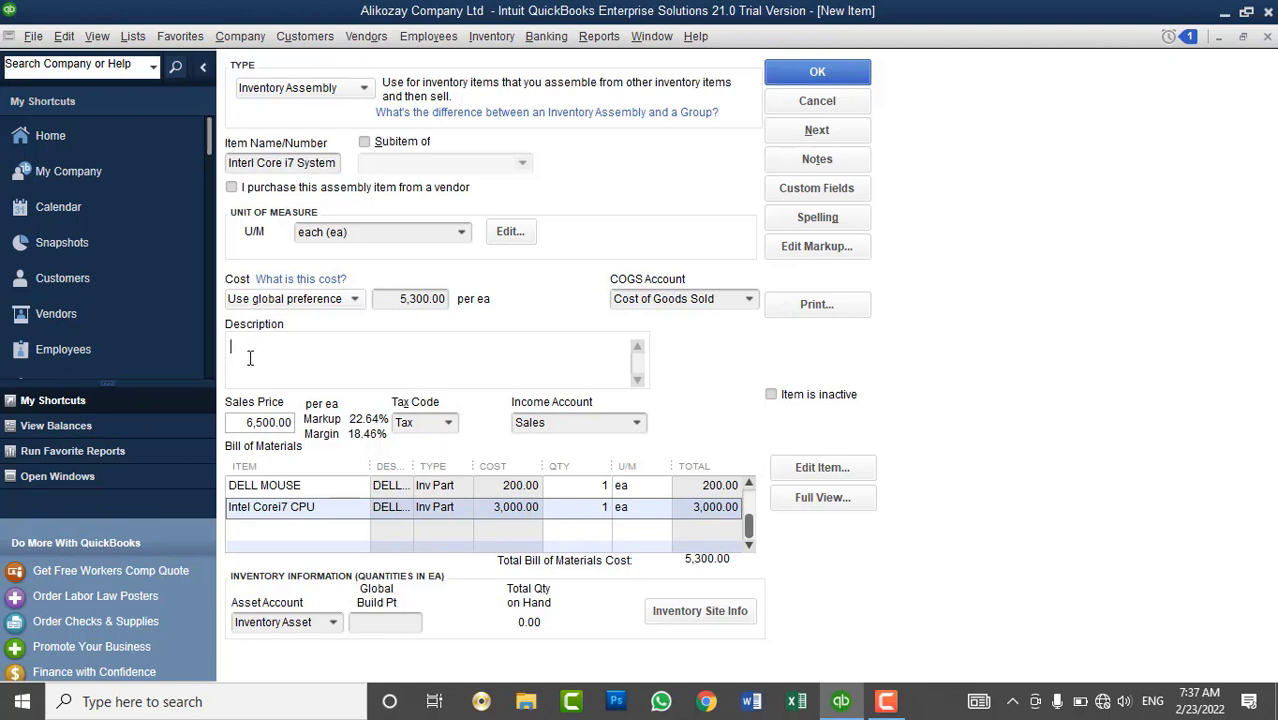
click(248, 422)
drag(248, 422, 302, 420)
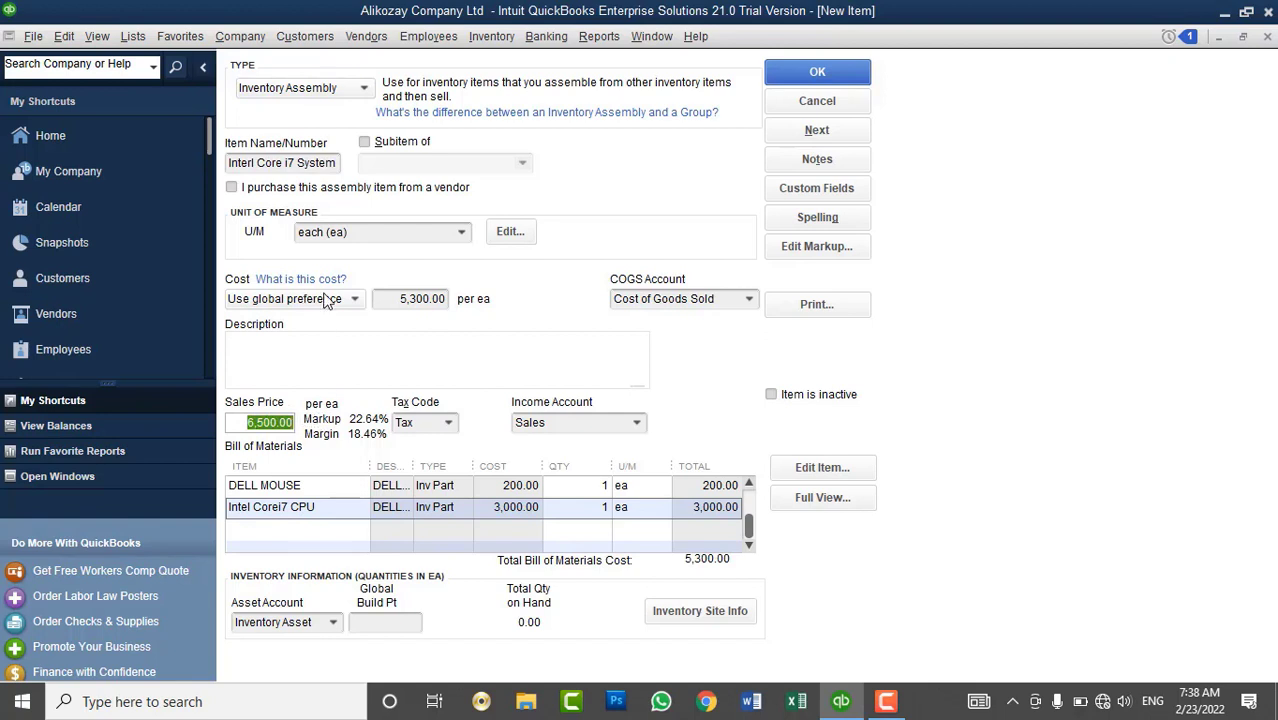
click(393, 302)
drag(393, 305, 445, 308)
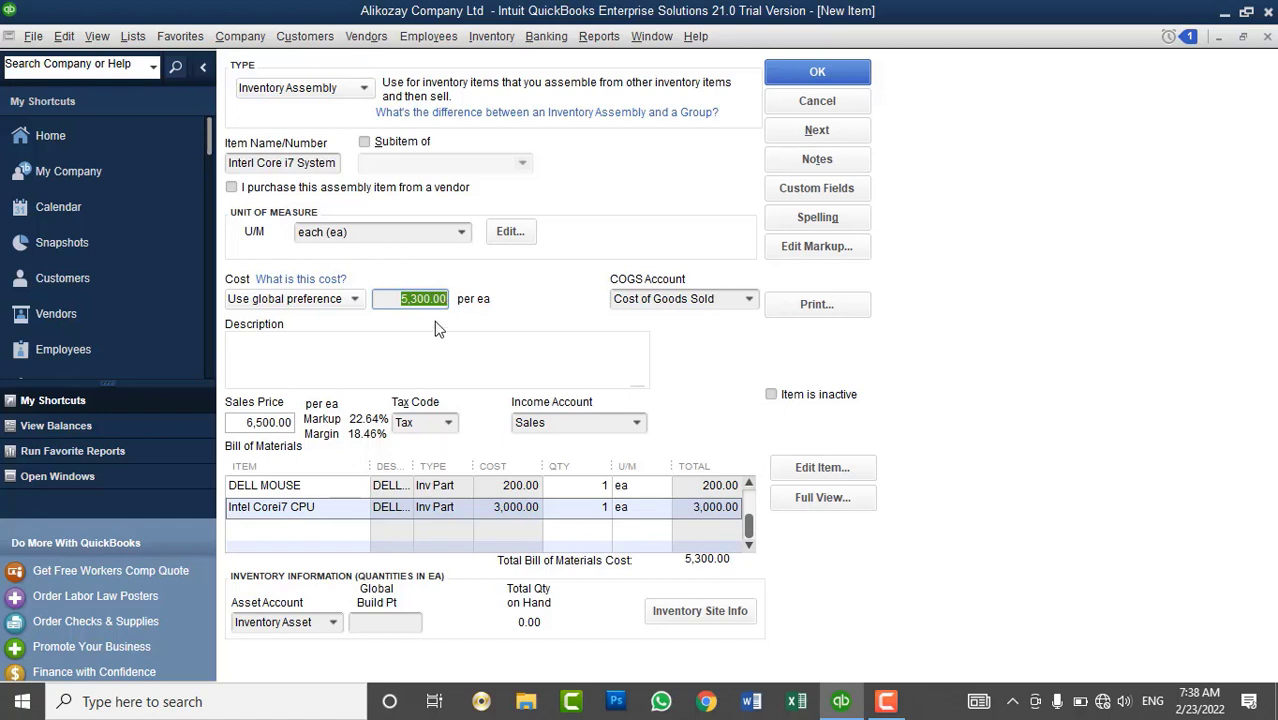
- Enter the assembly's description as "Intel Corei7, 1TB HDD, 2.8 gh Processor, DELL Black 16" Monitor, Keyboard & MOUSE"
click(425, 374)
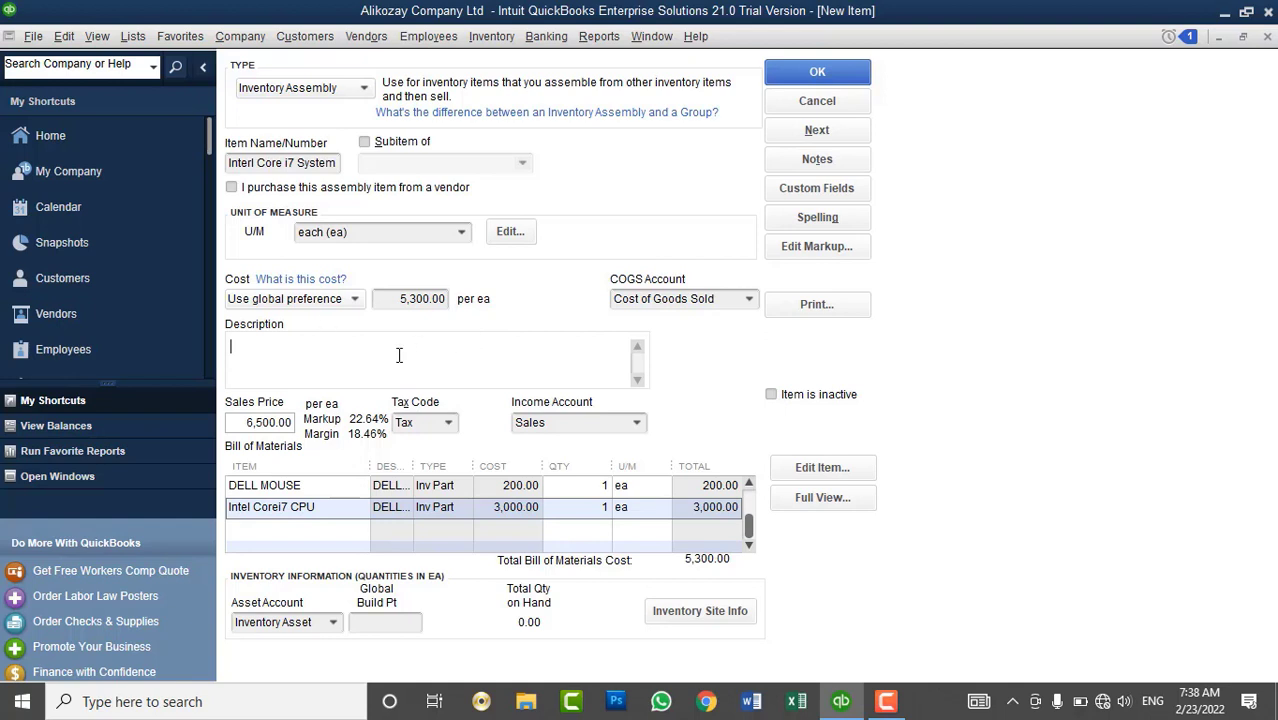
text(Inte)
key(BackSpace)
key(BackSpace)
key(BackSpace)
text(nterl)
key(BackSpace)
key(BackSpace)
text(l Corei7, 1TB HD)
key(BackSpace)
key(BackSpace)
key(BackSpace)
text(HDD, )
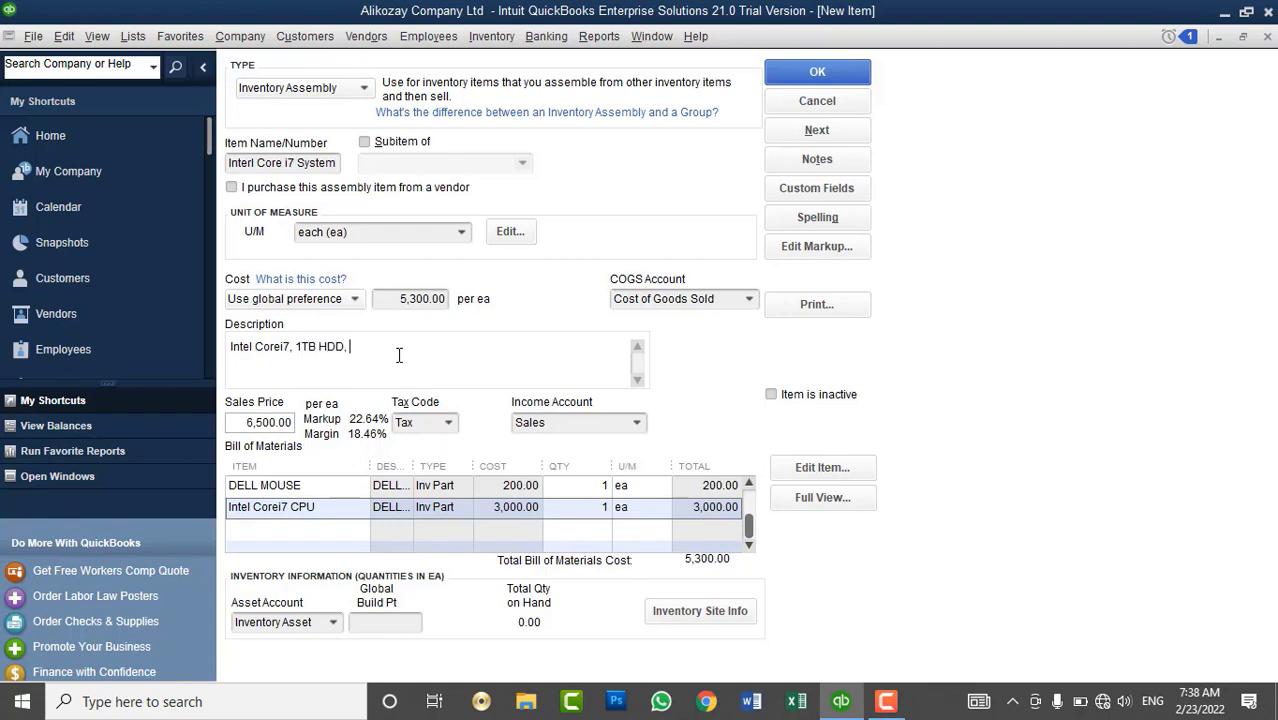
text(2.8 gh Processor, DELL Black 16" Monitor)
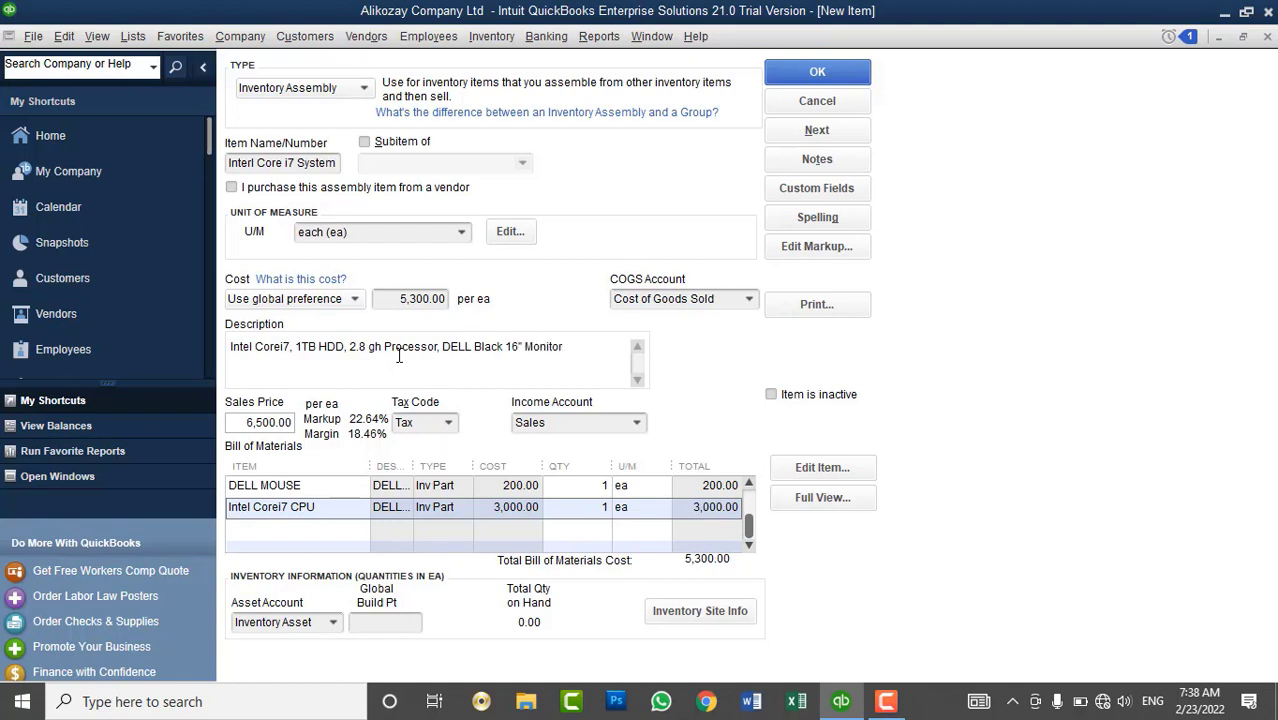
text(, L)
key(BackSpace)
text(Keyboard & MOUSE)
- Save the new assembly item, ignoring all spelling suggestions, and widen the Name column in the item list
click(808, 72)
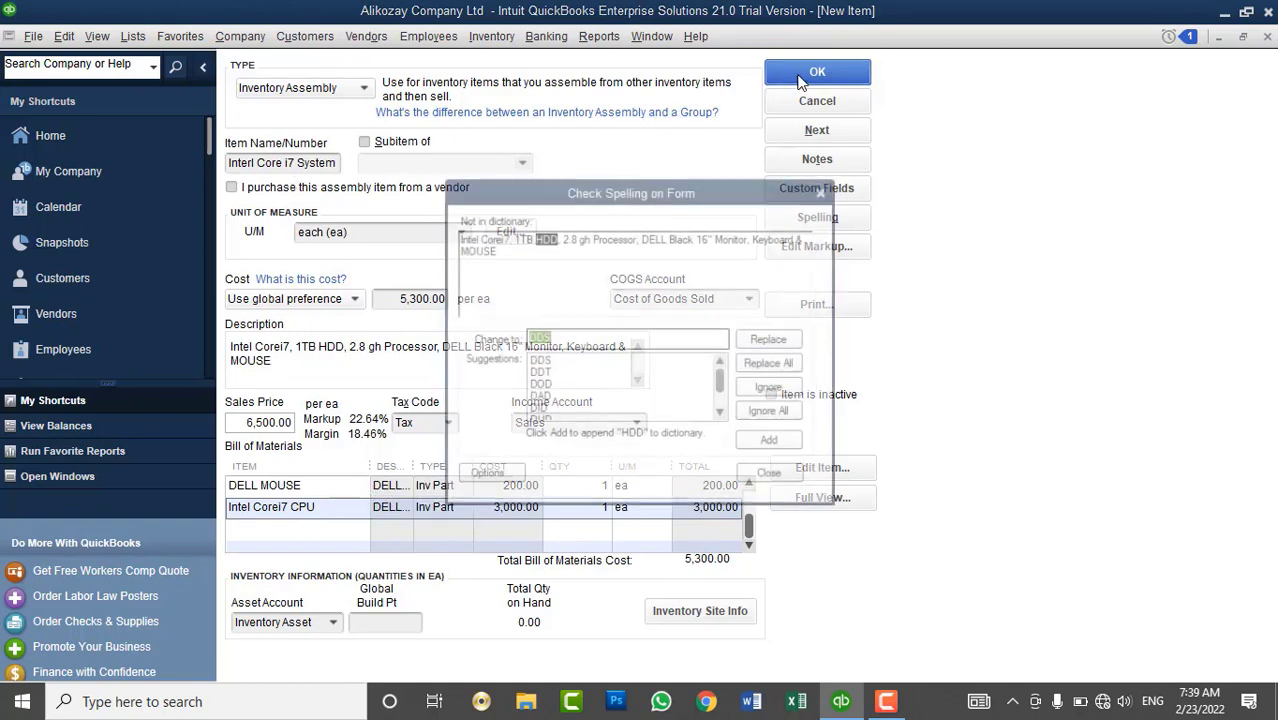
click(773, 414)
click(773, 414)
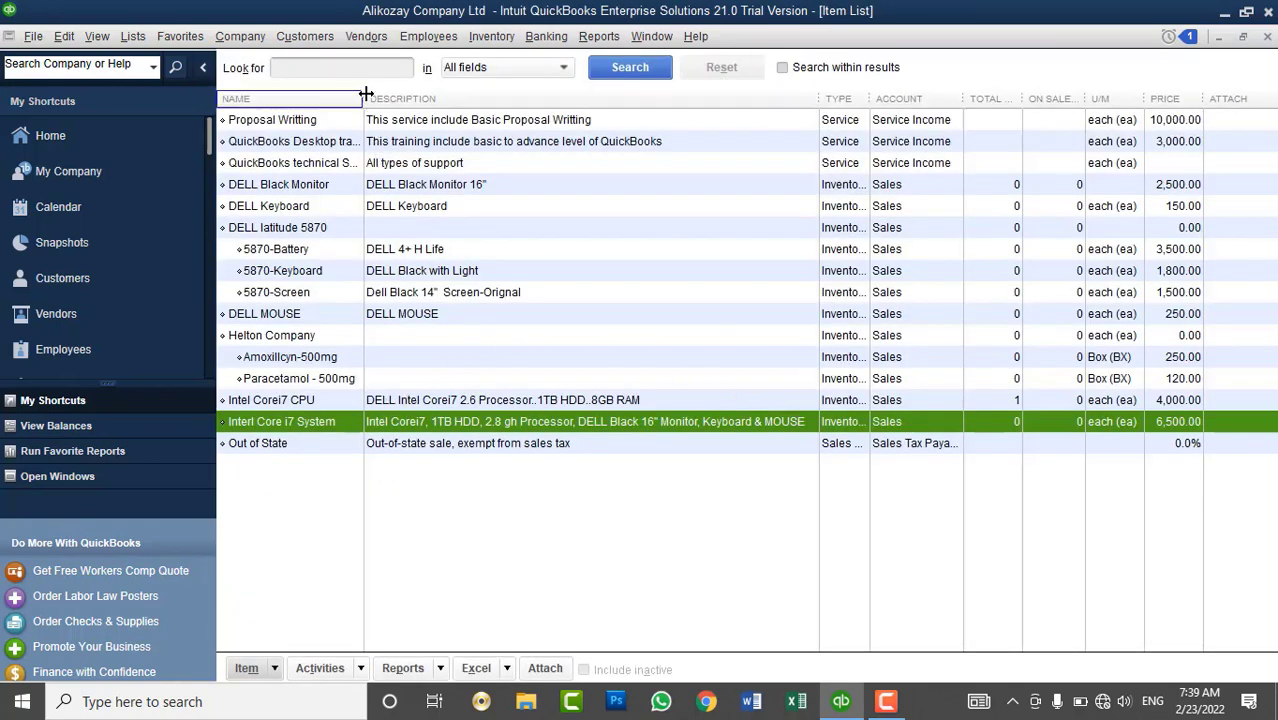
drag(365, 98, 398, 100)
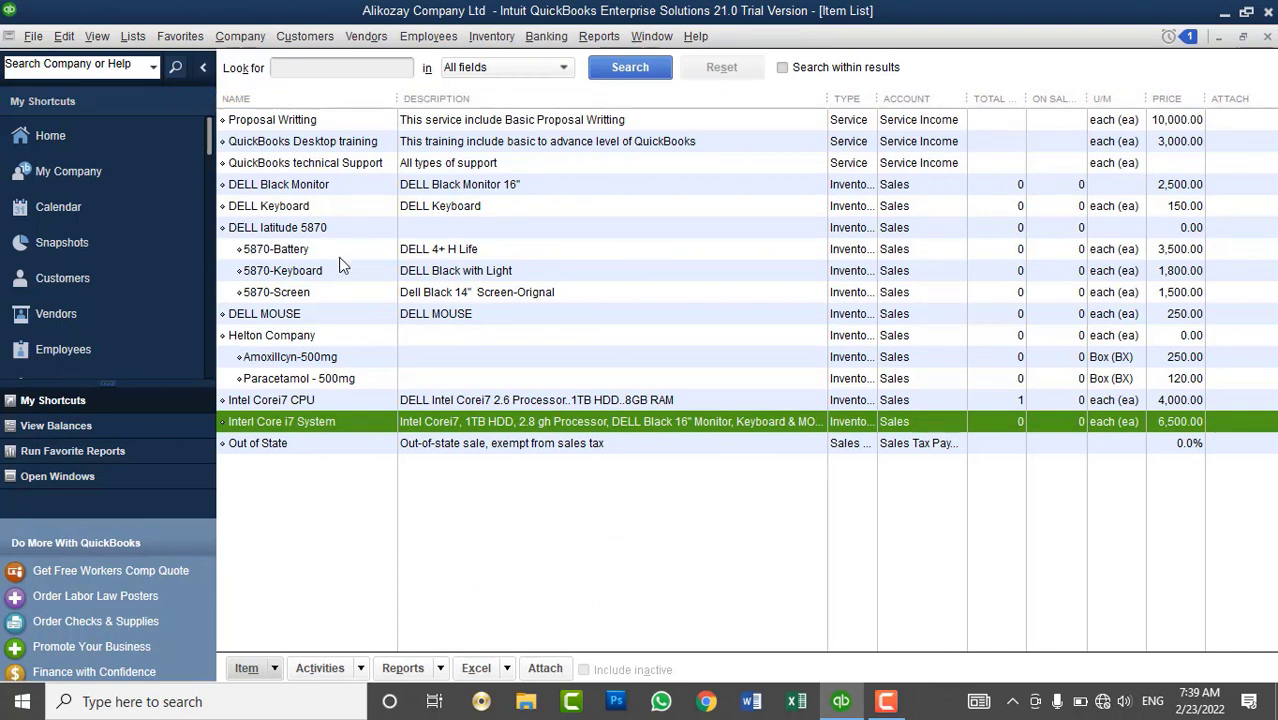
- Correct the assembly item's name to Intel Core i7 System and save it, ignoring all spelling suggestions
right_click(253, 428)
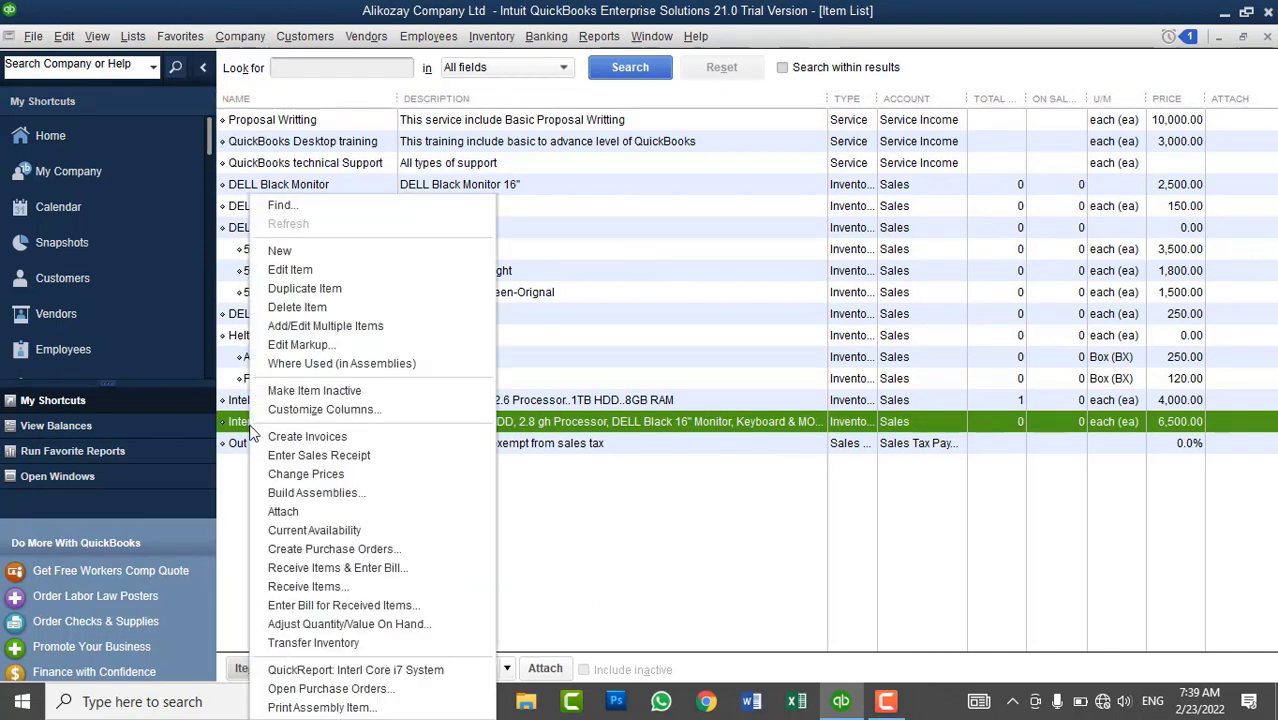
click(301, 271)
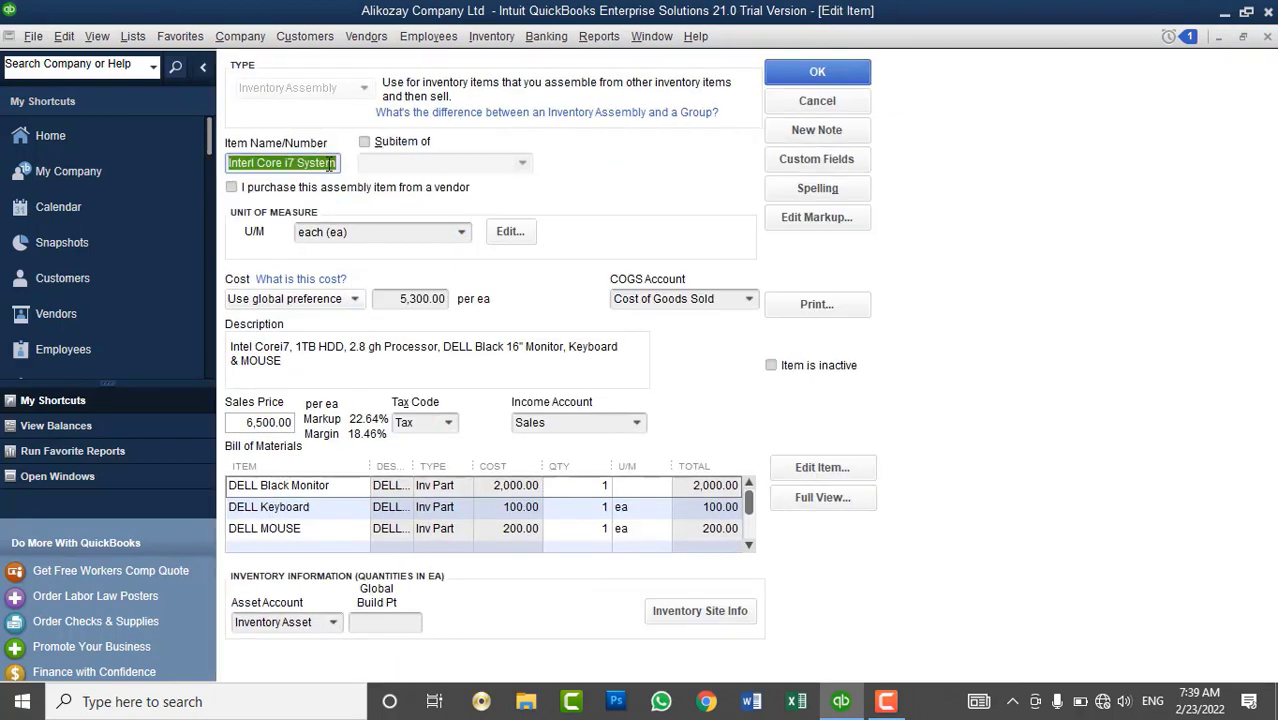
click(252, 162)
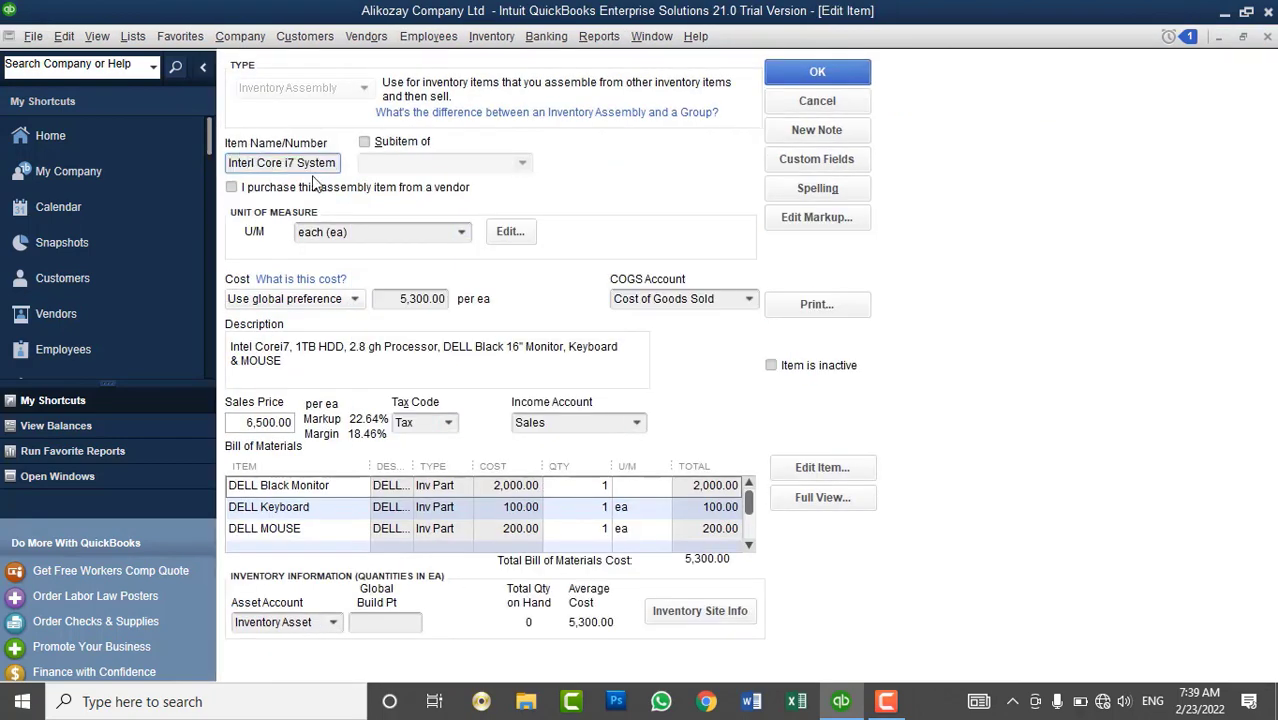
click(810, 73)
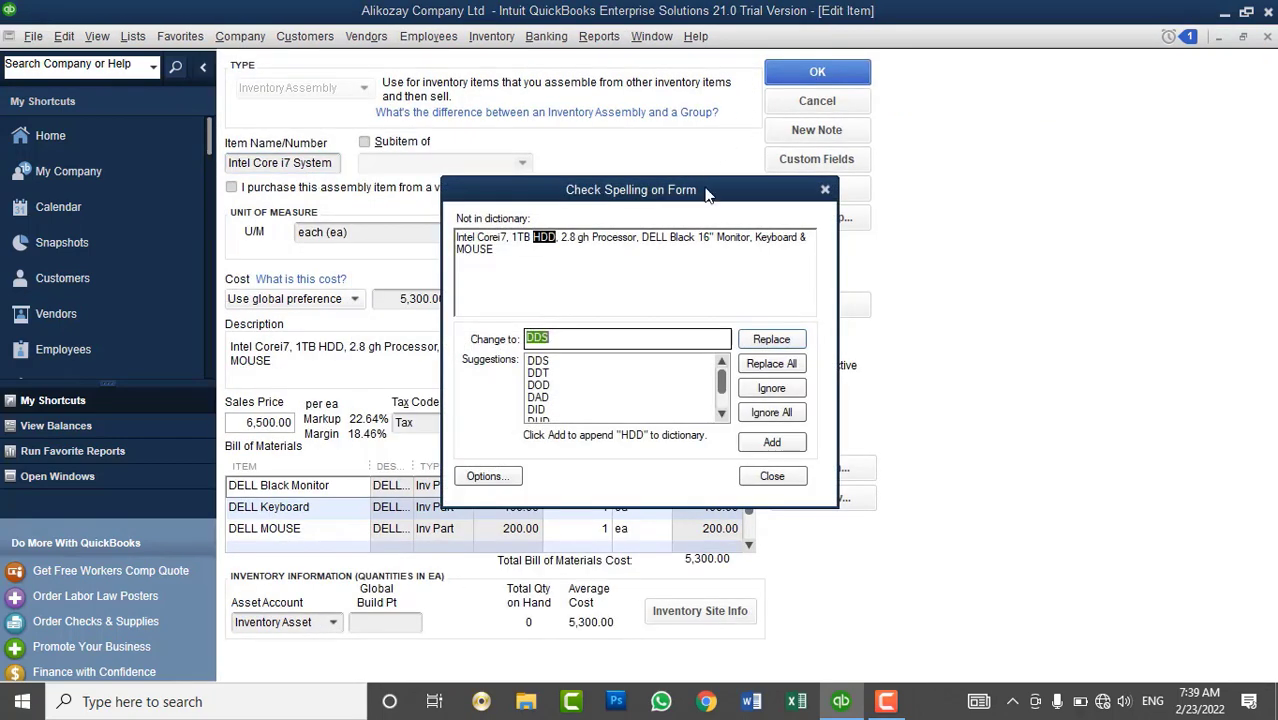
click(771, 412)
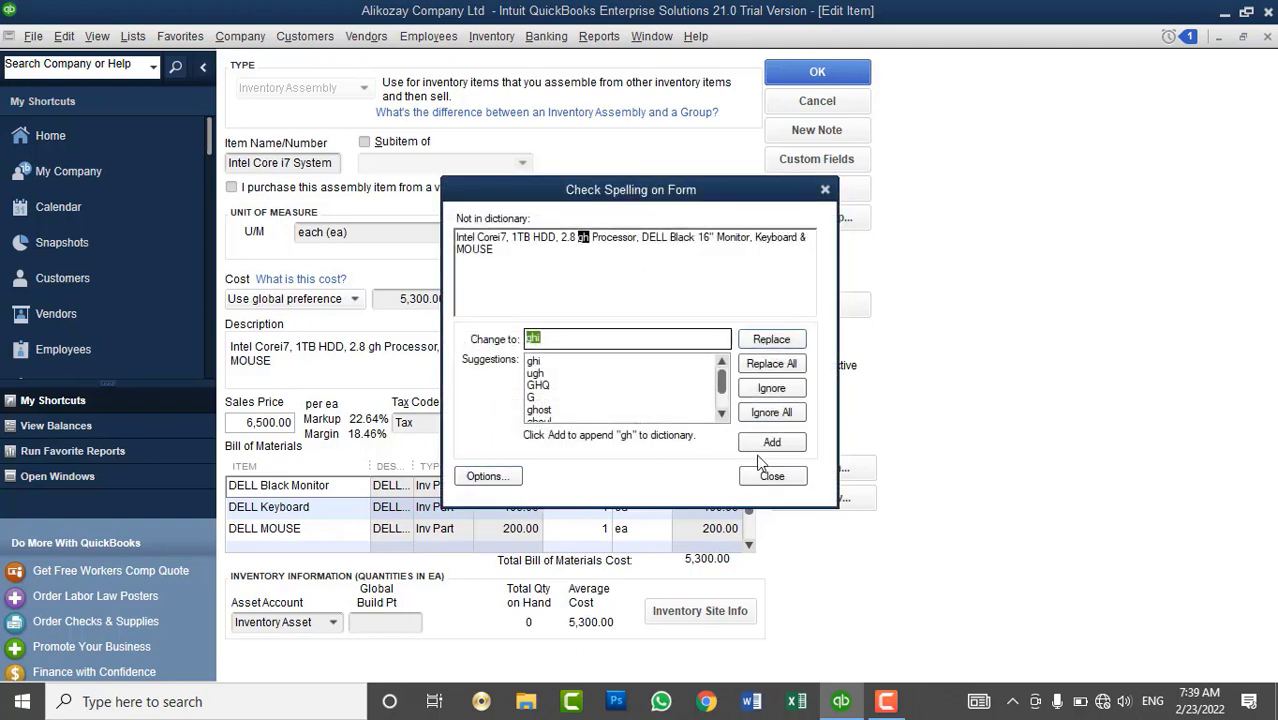
click(788, 413)
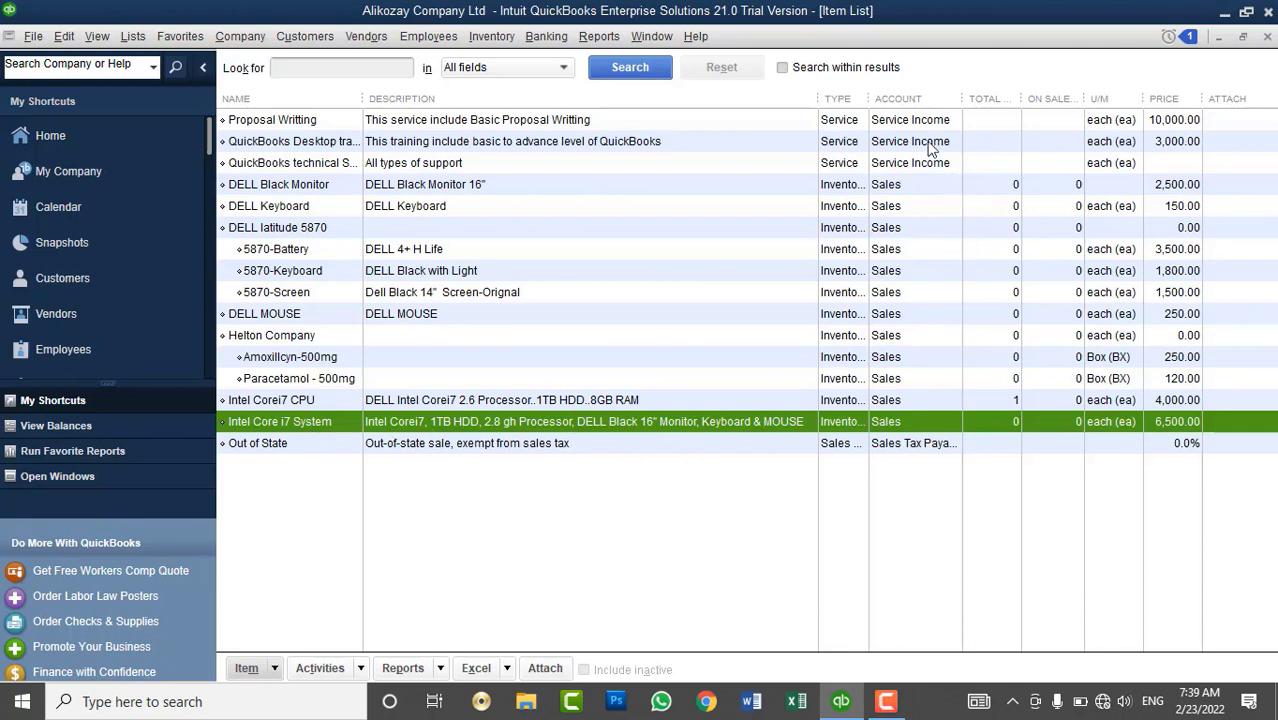
- Widen the Type column in the item list to show full item types, and slightly widen the Account column
drag(867, 99, 979, 99)
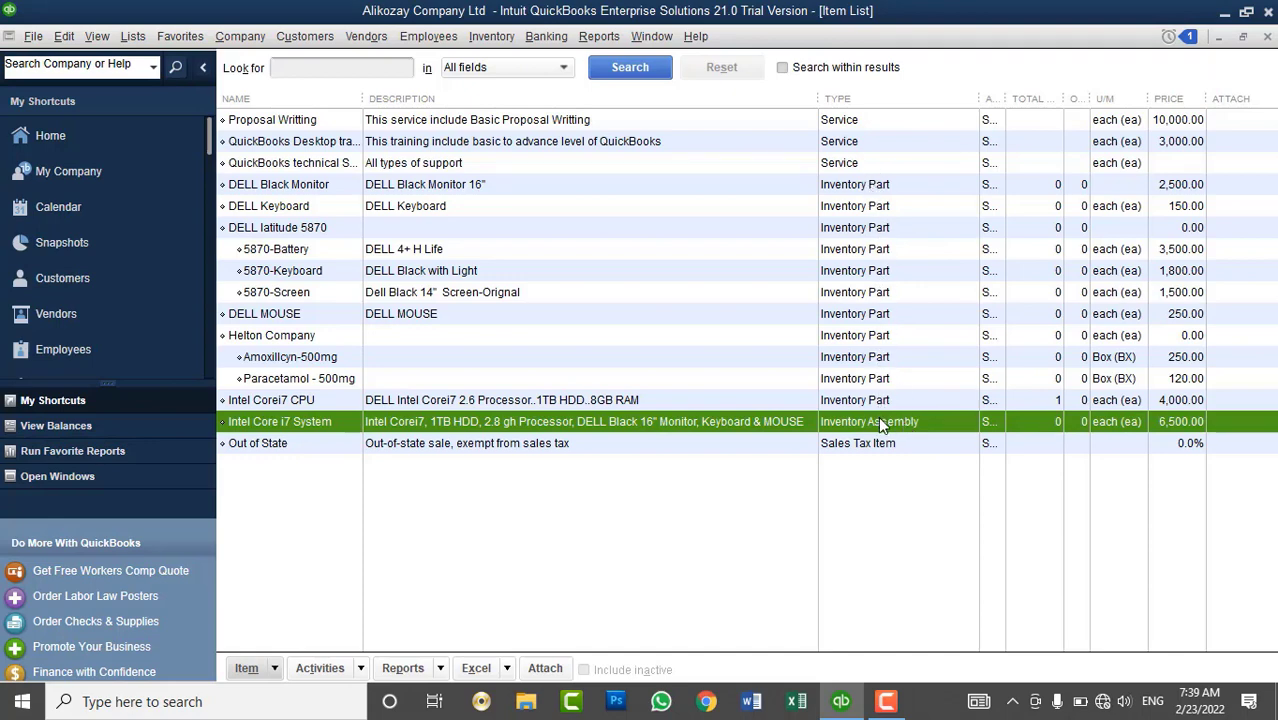
drag(1005, 99, 1021, 120)
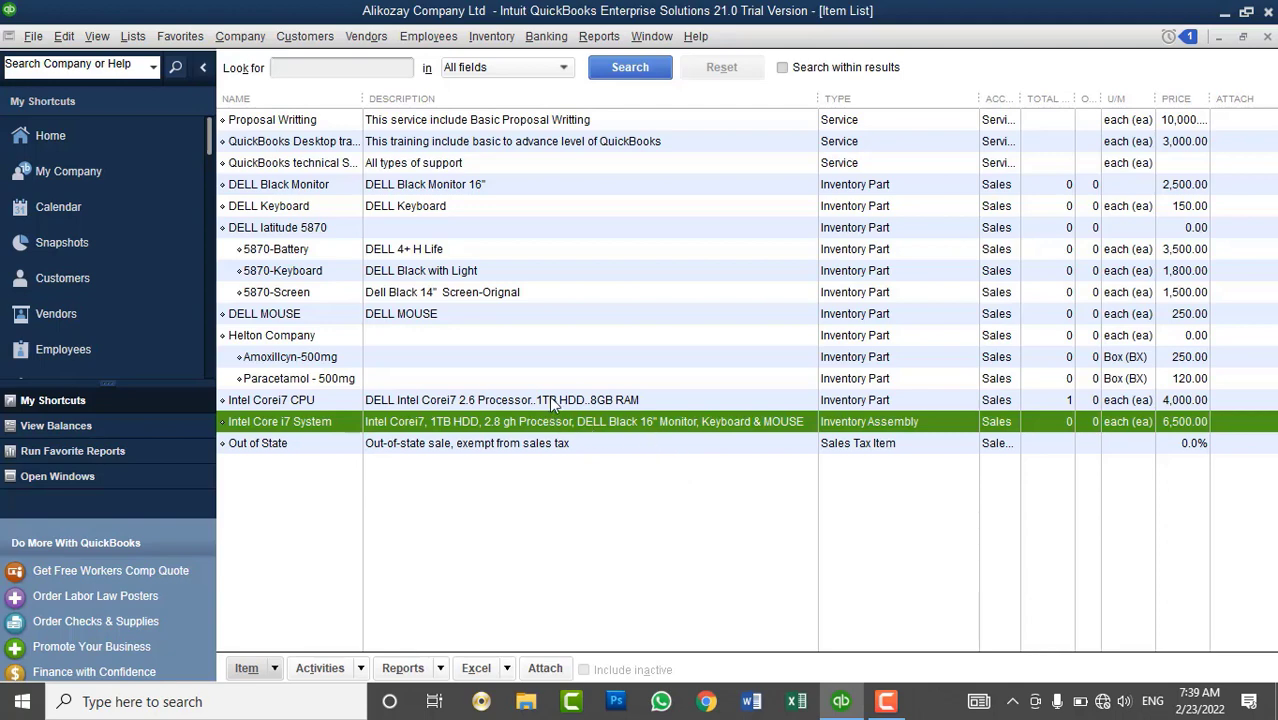
click(484, 40)
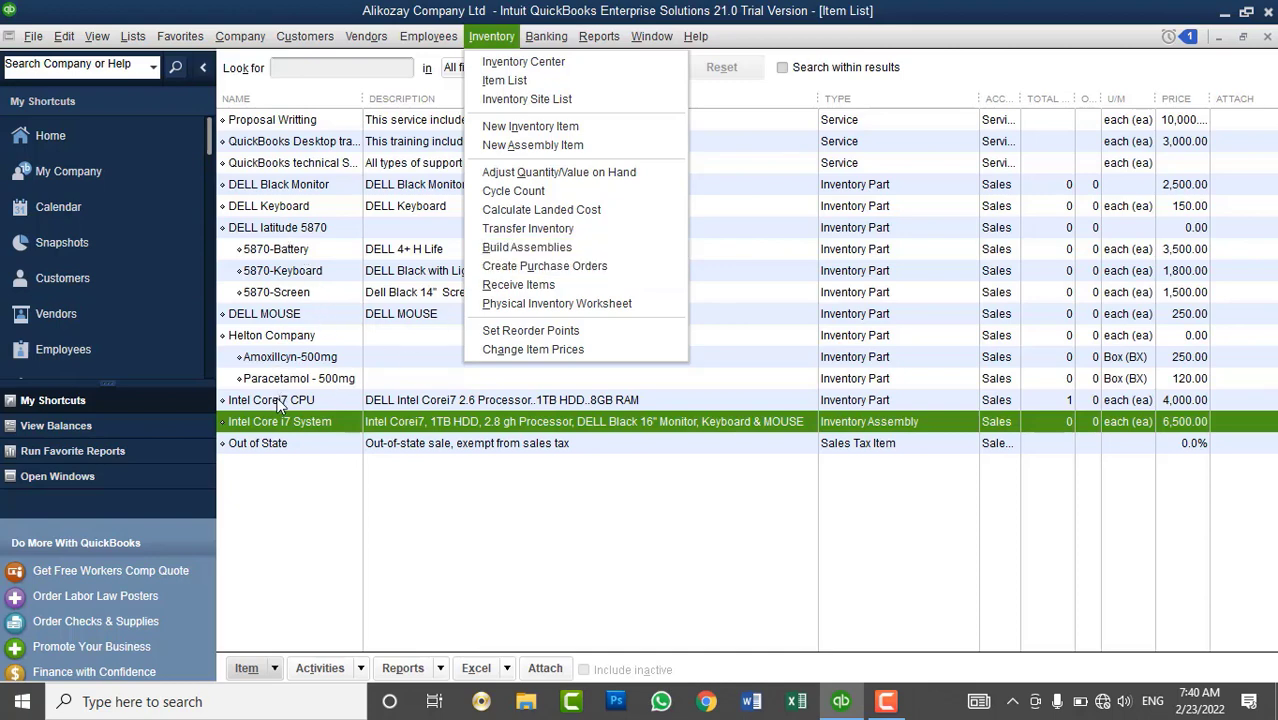
click(286, 296)
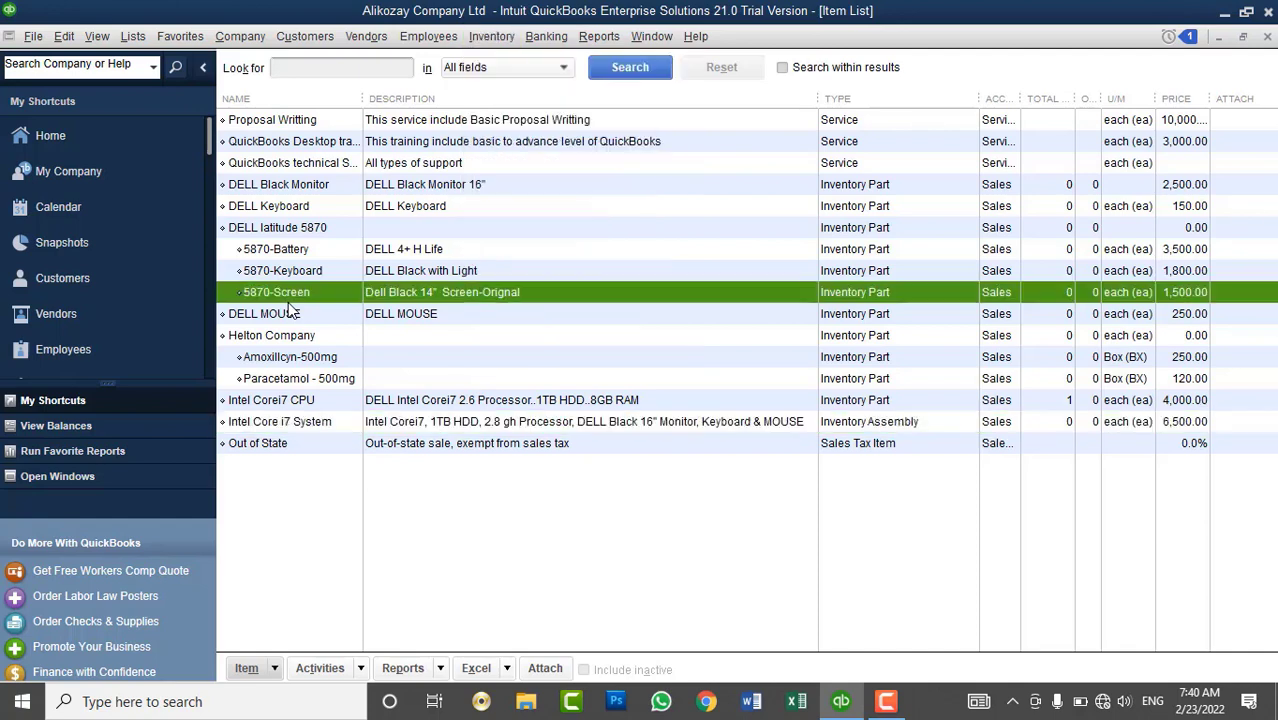
click(490, 45)
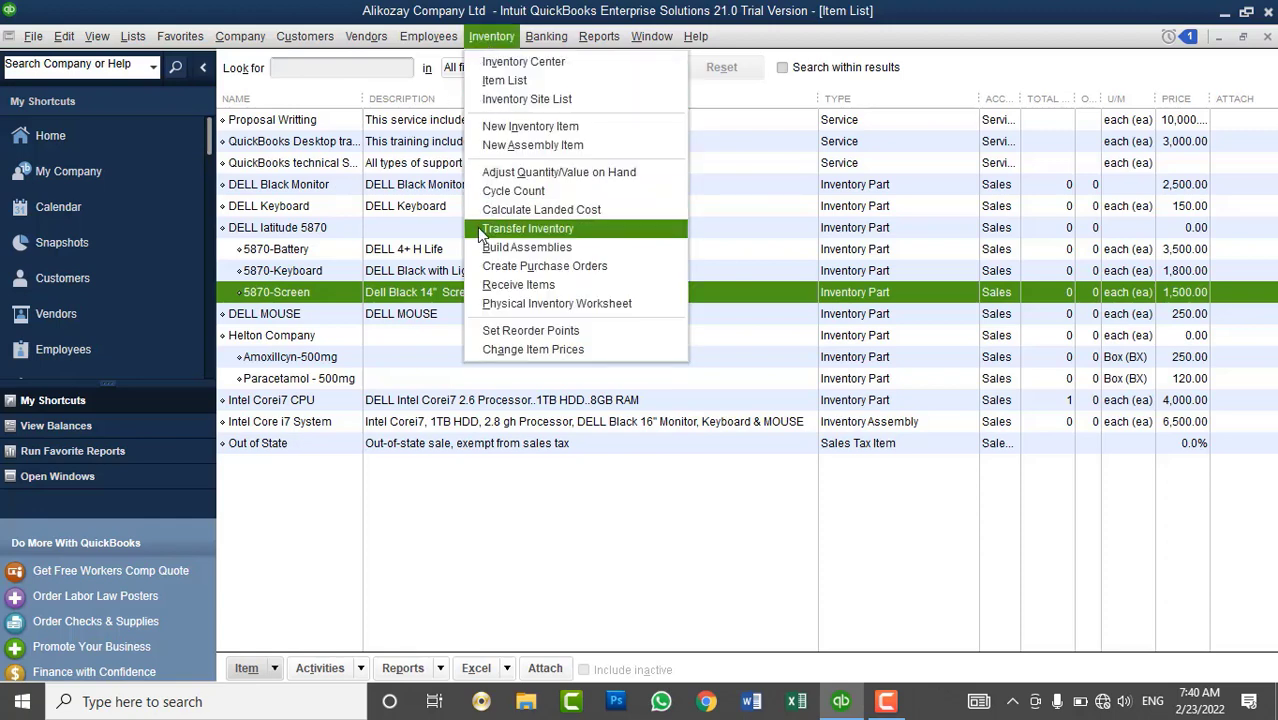
click(771, 425)
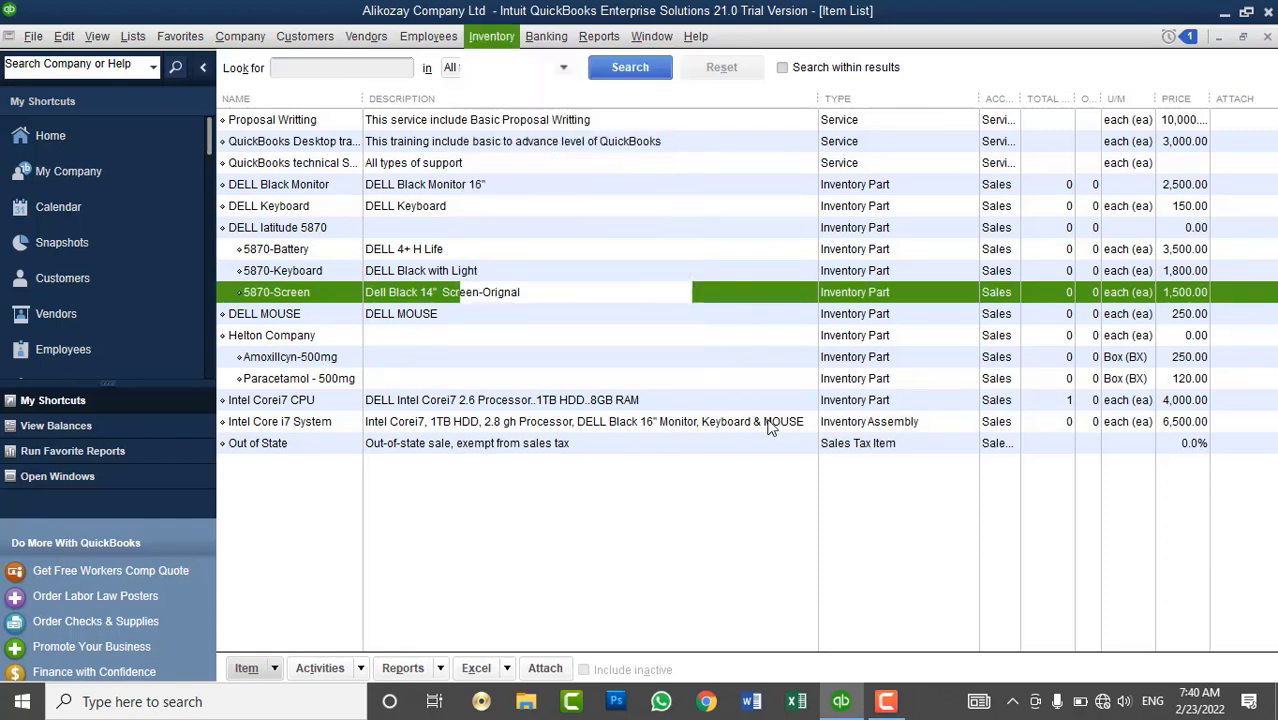
click(771, 425)
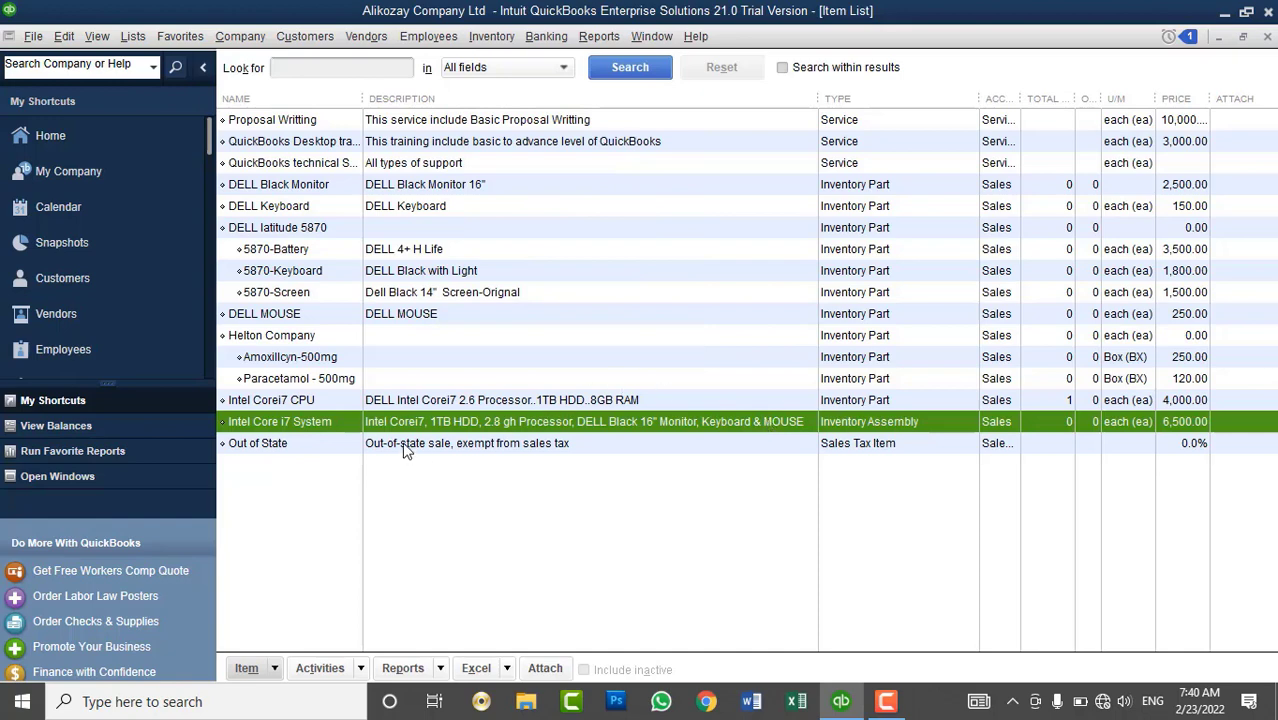
click(422, 294)
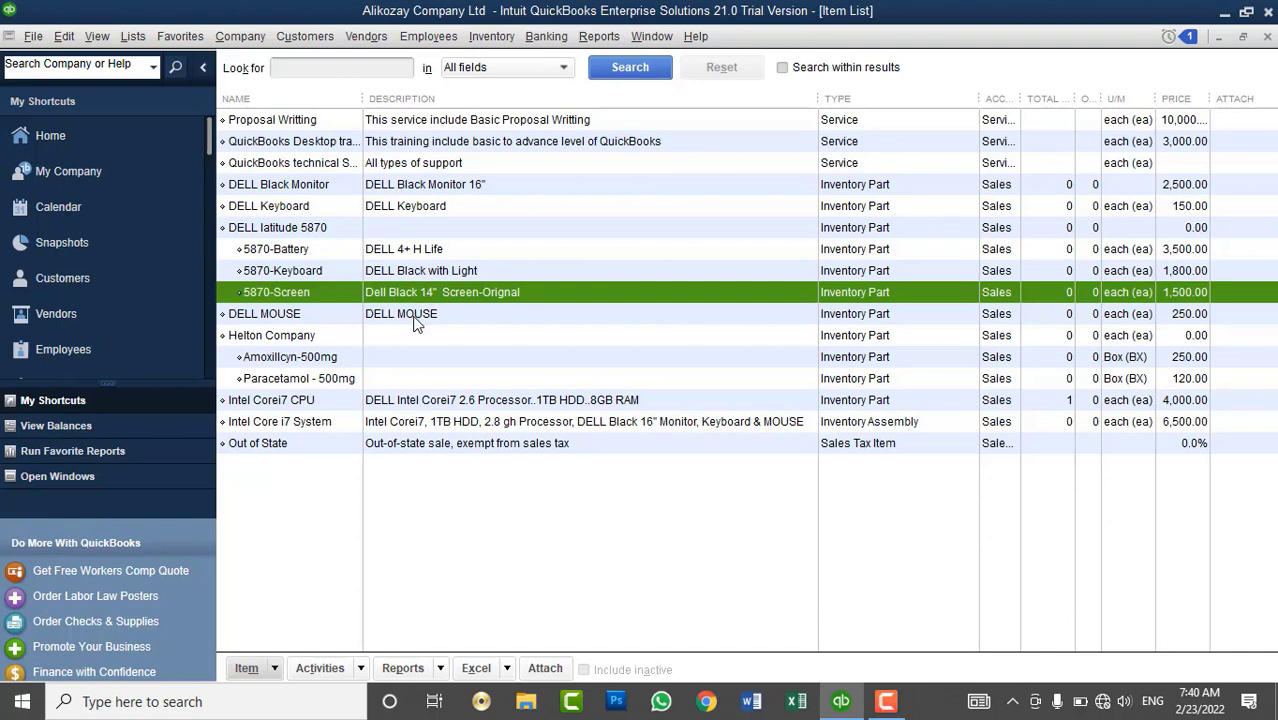
- Start a new item of type Other Charge and name it Late Payment
right_click(447, 506)
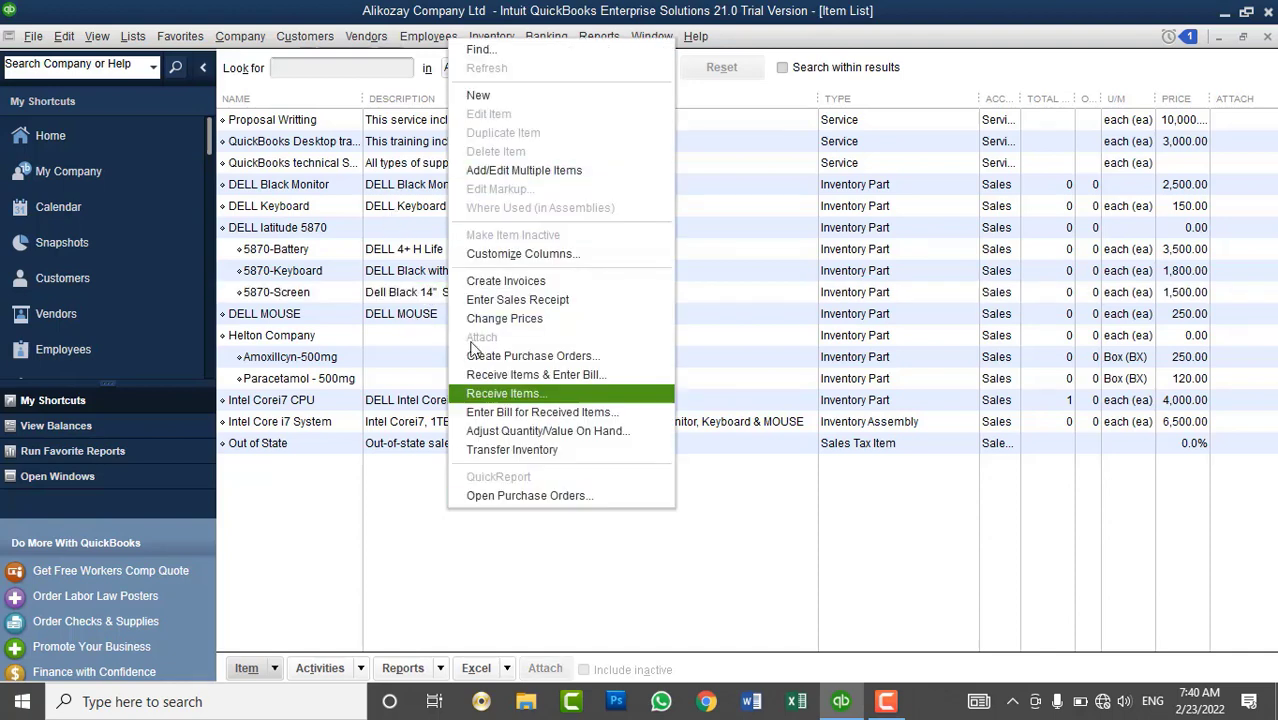
click(486, 95)
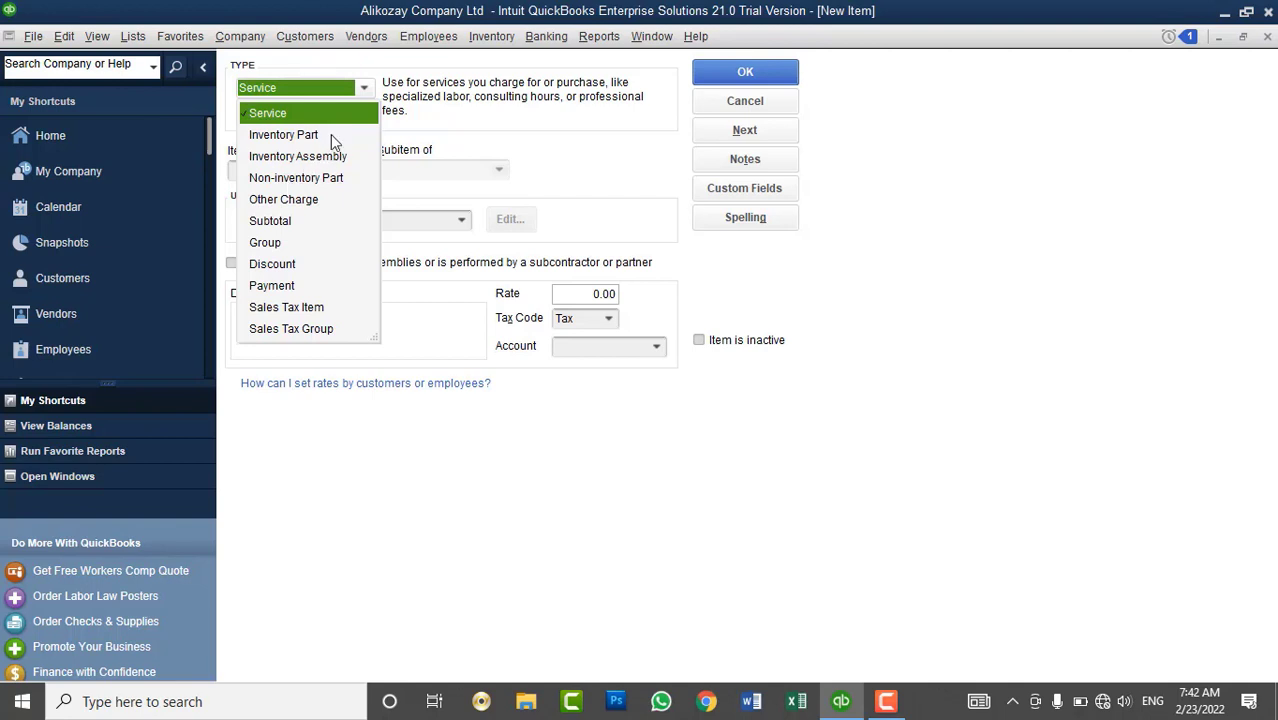
click(329, 177)
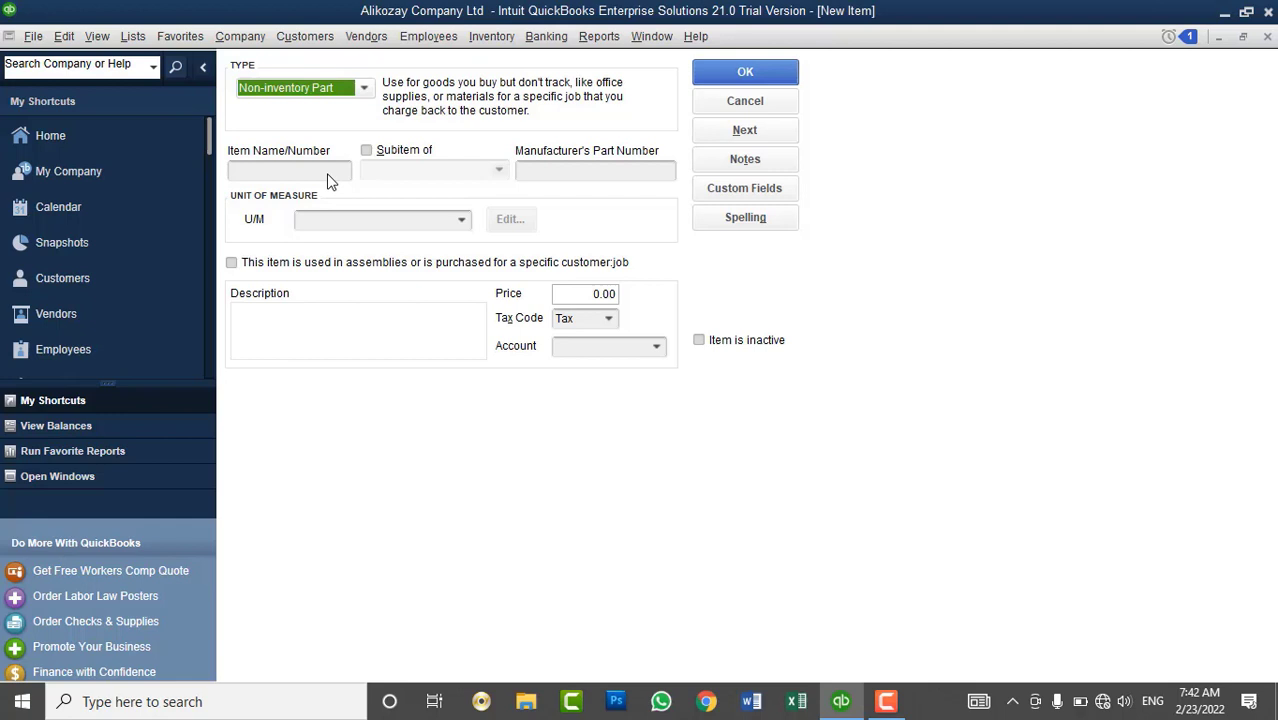
click(314, 90)
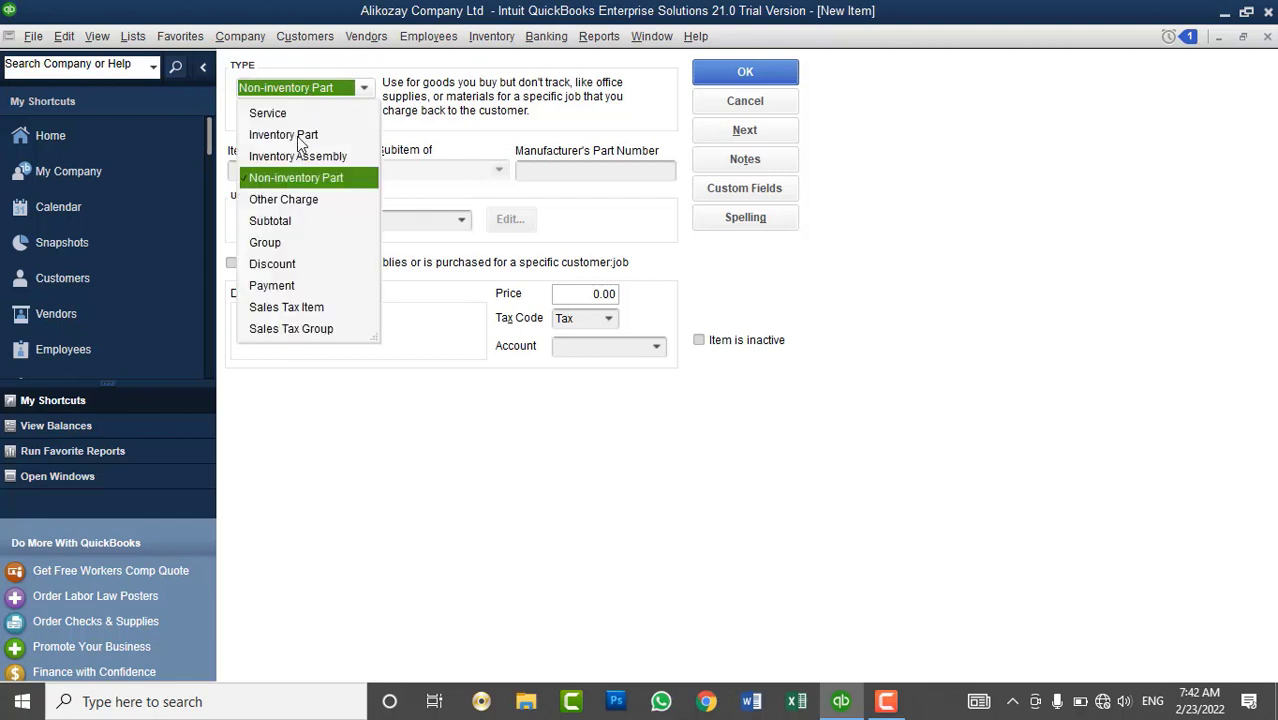
click(292, 200)
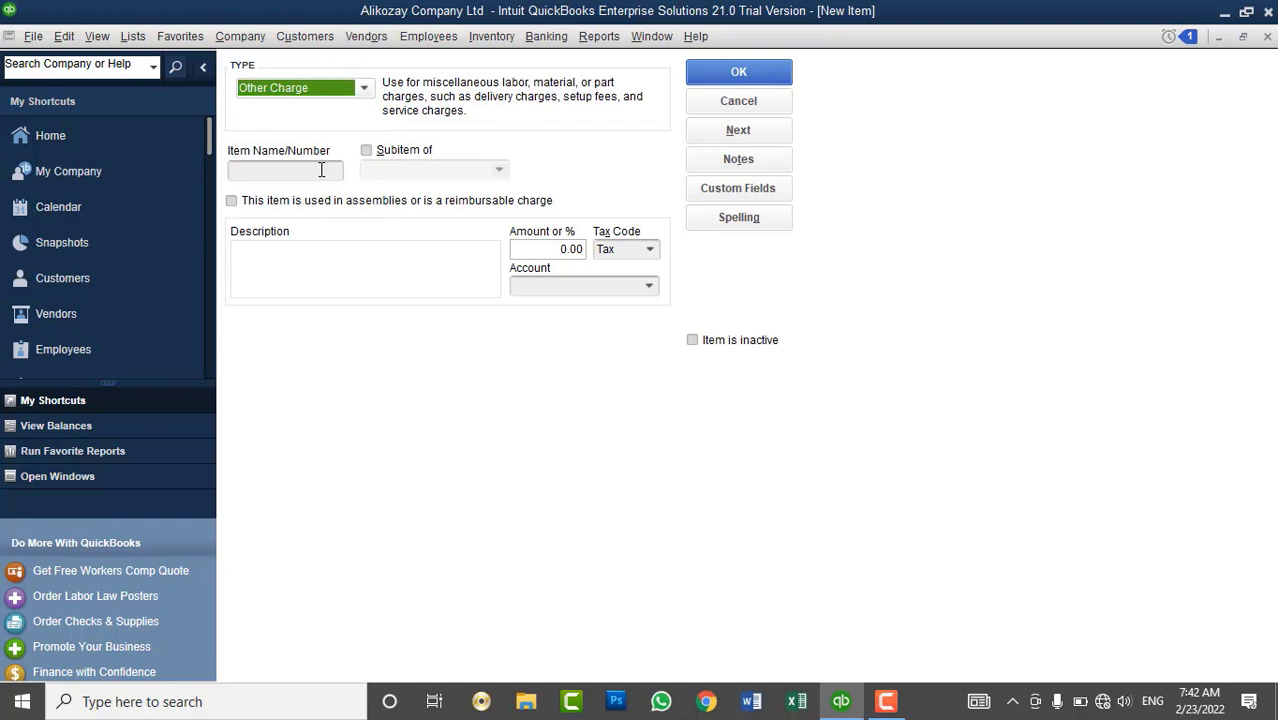
click(321, 170)
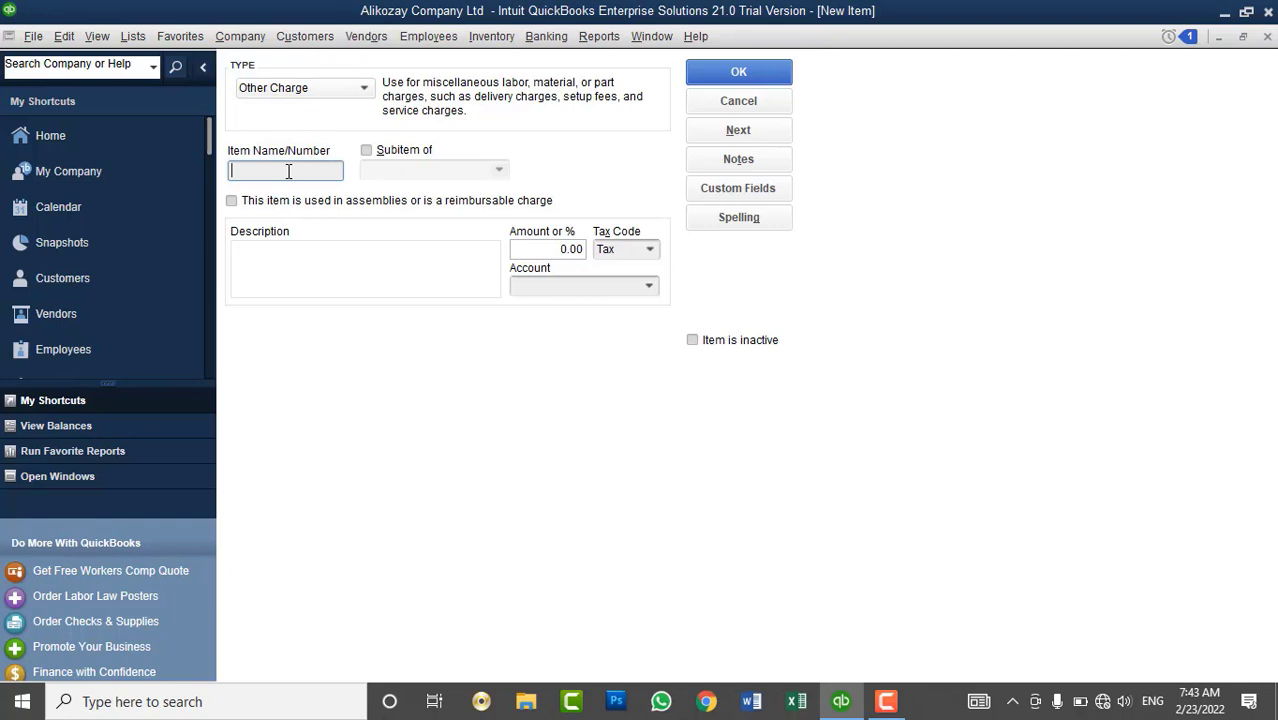
text(Late Payment)
- Set the Late Payment charge to a fixed amount of 500
click(546, 248)
text(500)
key(Tab)
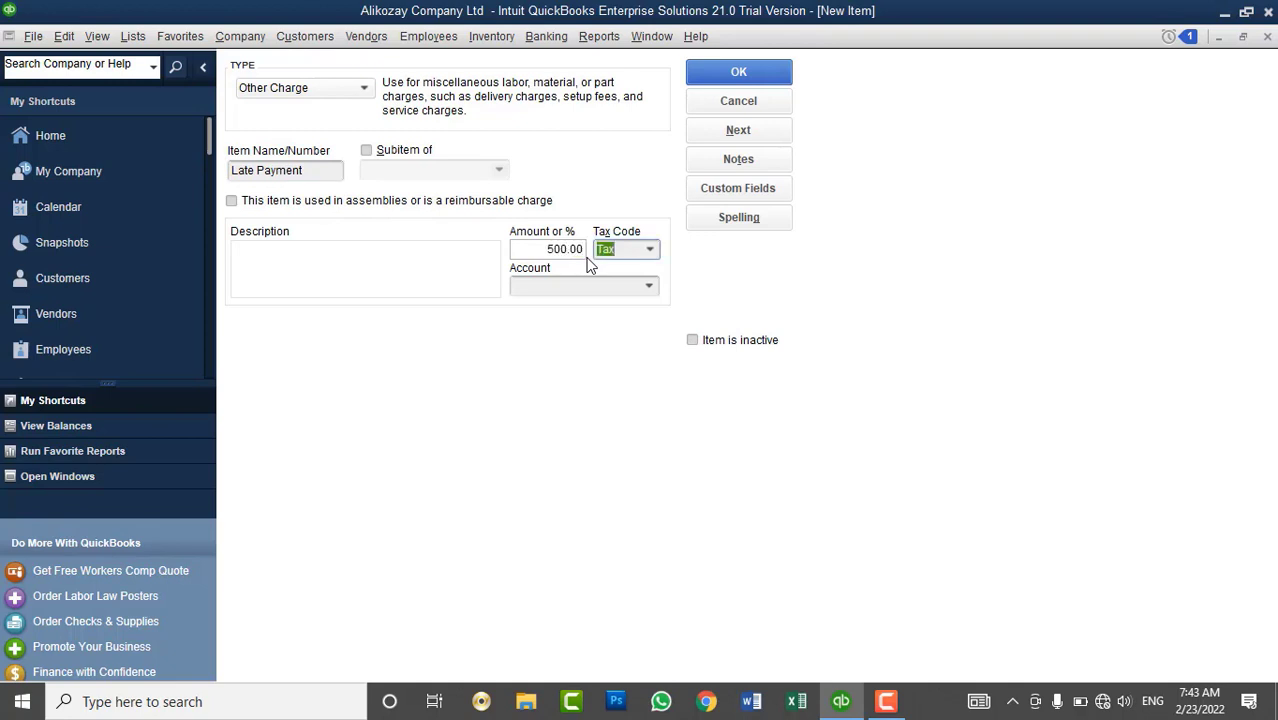
- Set the Late Payment charge to a percentage rate of 5%
drag(541, 248, 603, 263)
key(BackSpace)
text(5%)
- Describe the charge as "This is the late payment charges for customers" and set its tax code to Non
click(460, 267)
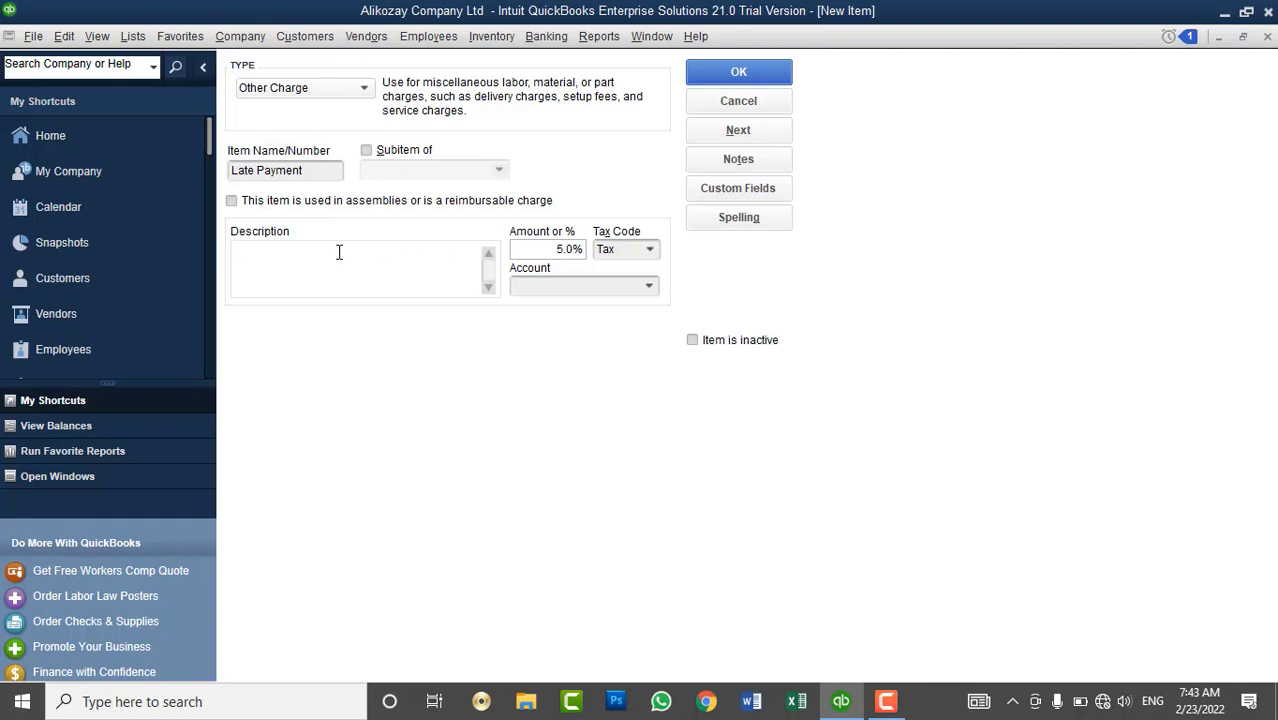
text(This is the late payment charg)
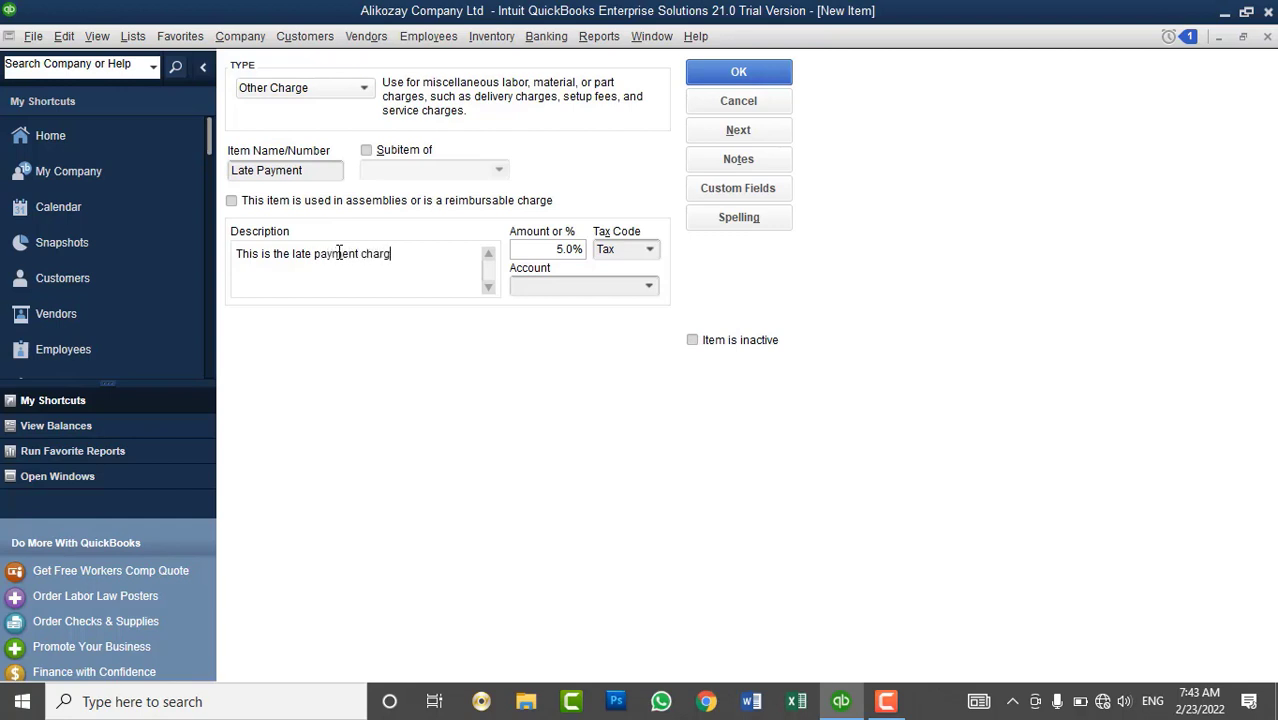
text(es for customers)
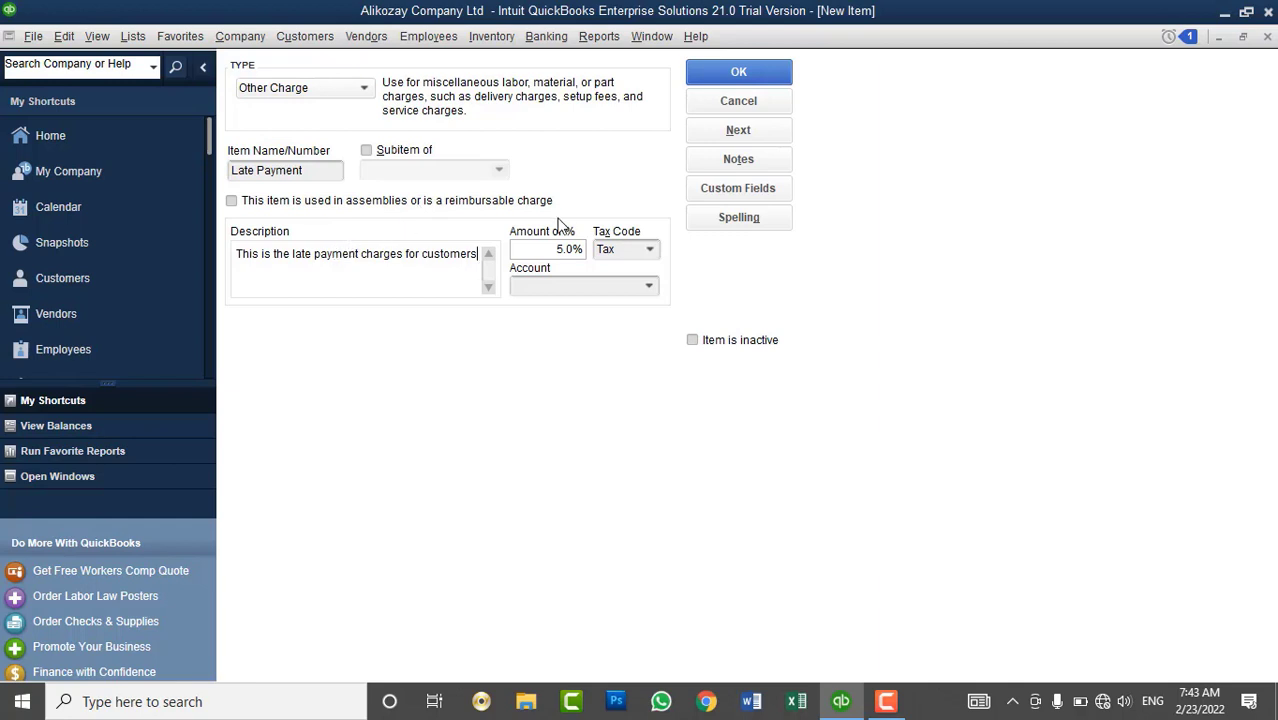
click(651, 250)
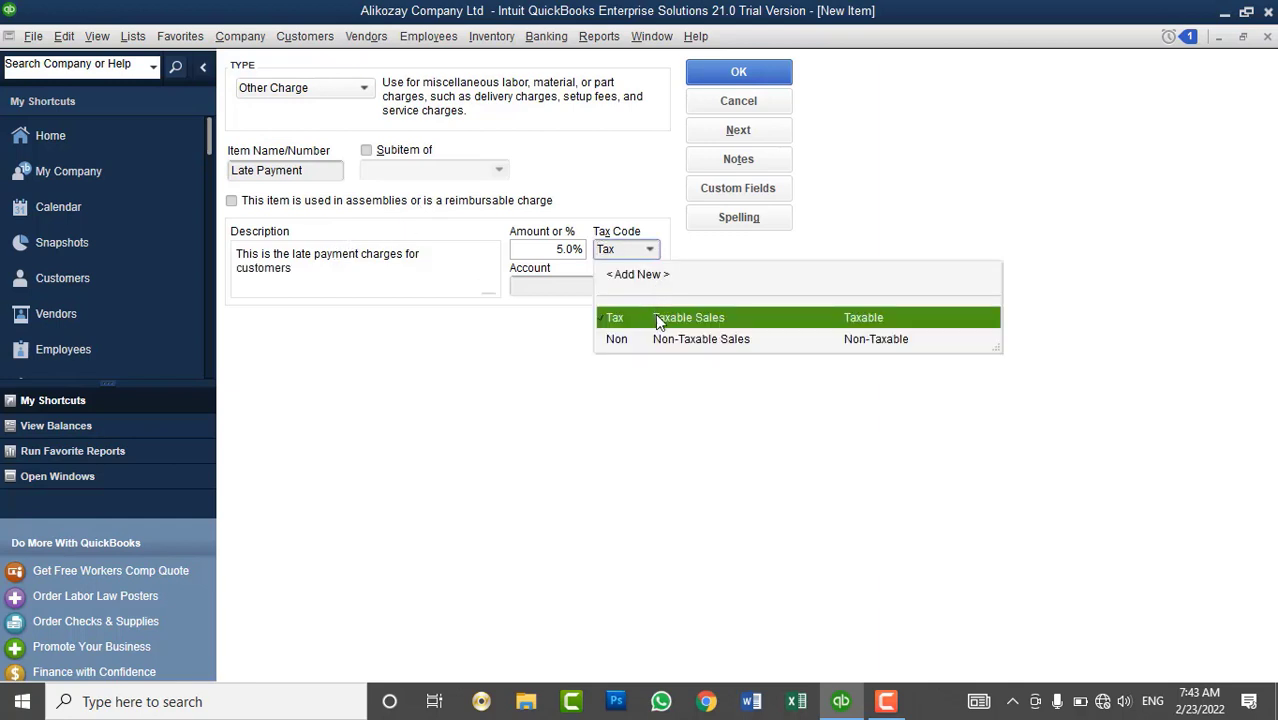
click(667, 343)
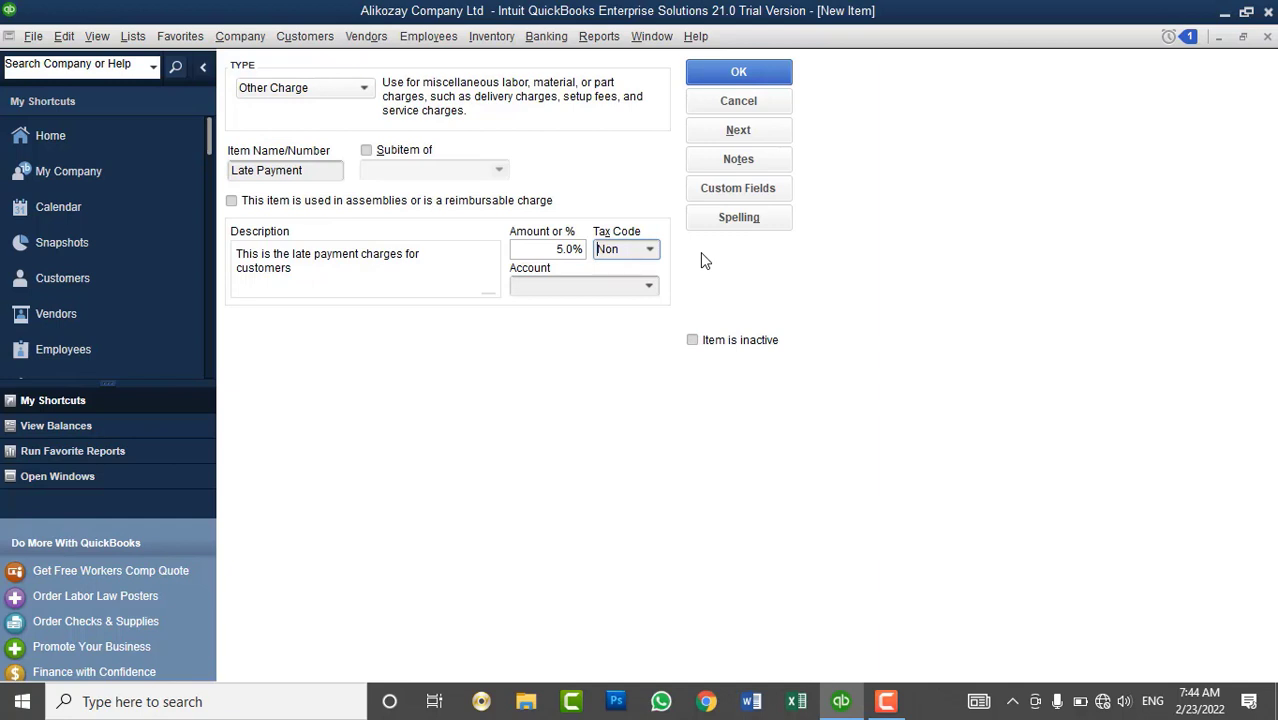
- Create an income account named Late Payment Income for the charge and save the new item
click(649, 287)
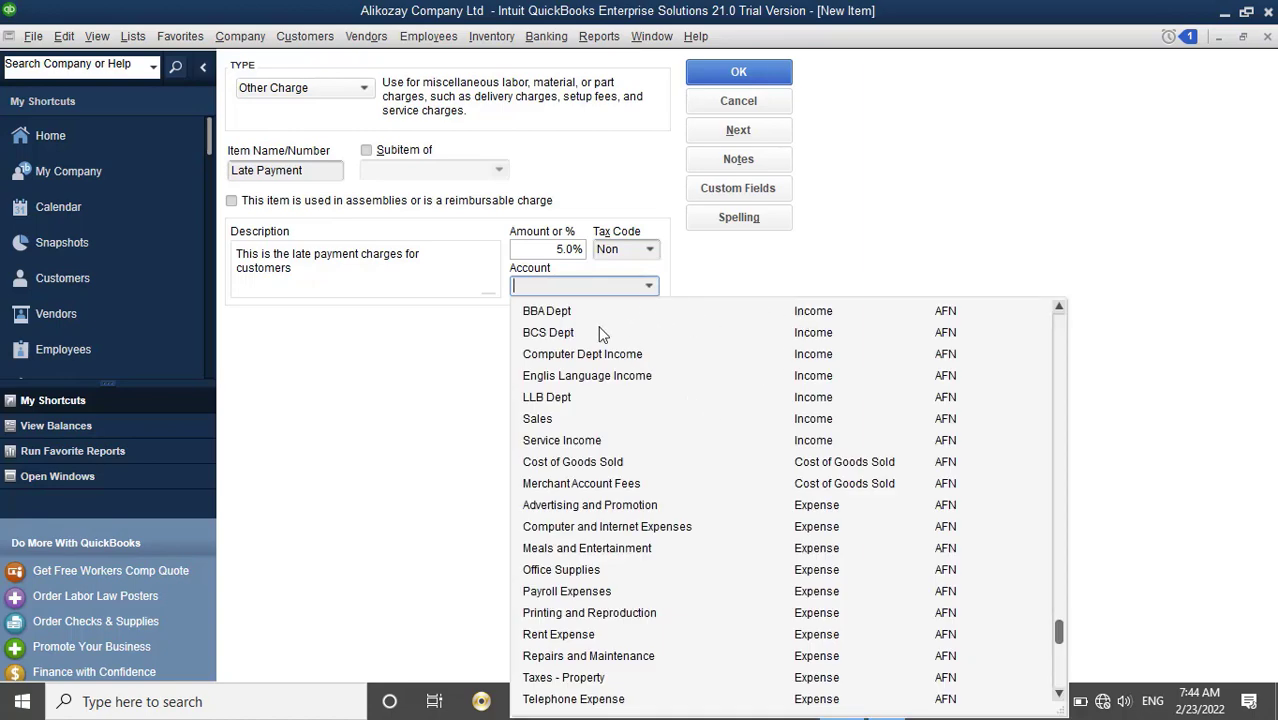
scroll(592, 354, up, 10)
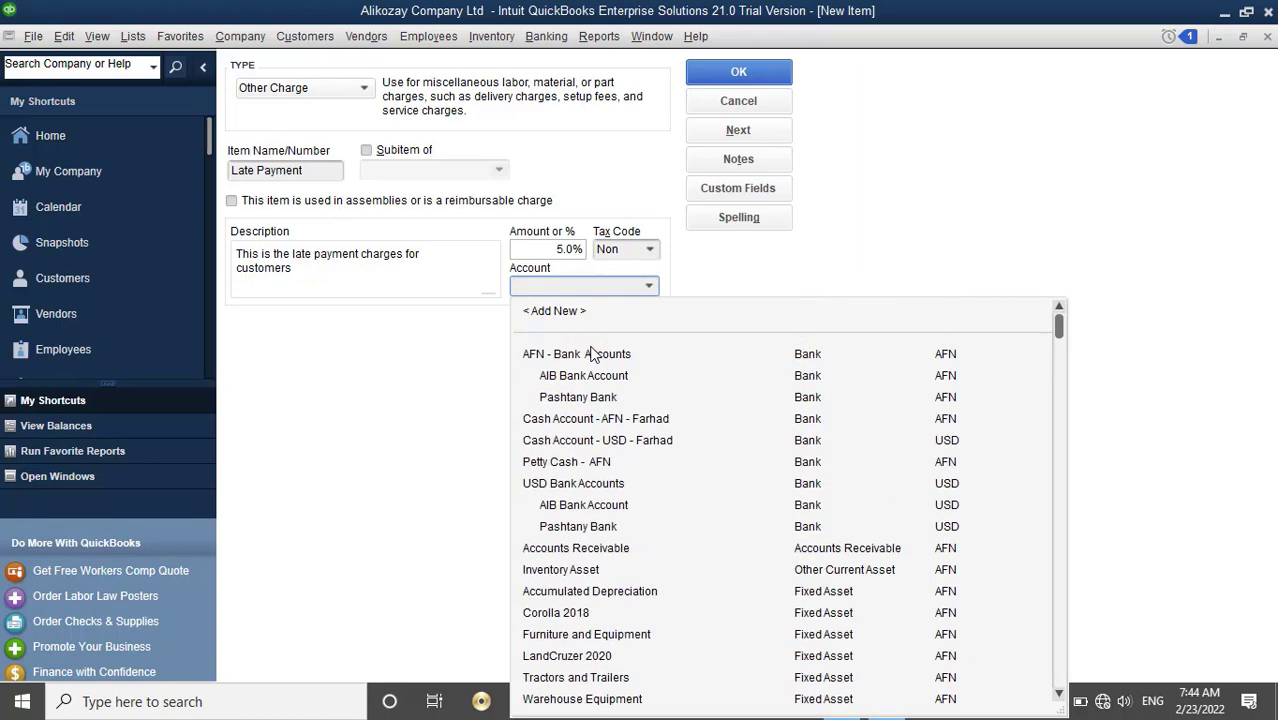
click(560, 313)
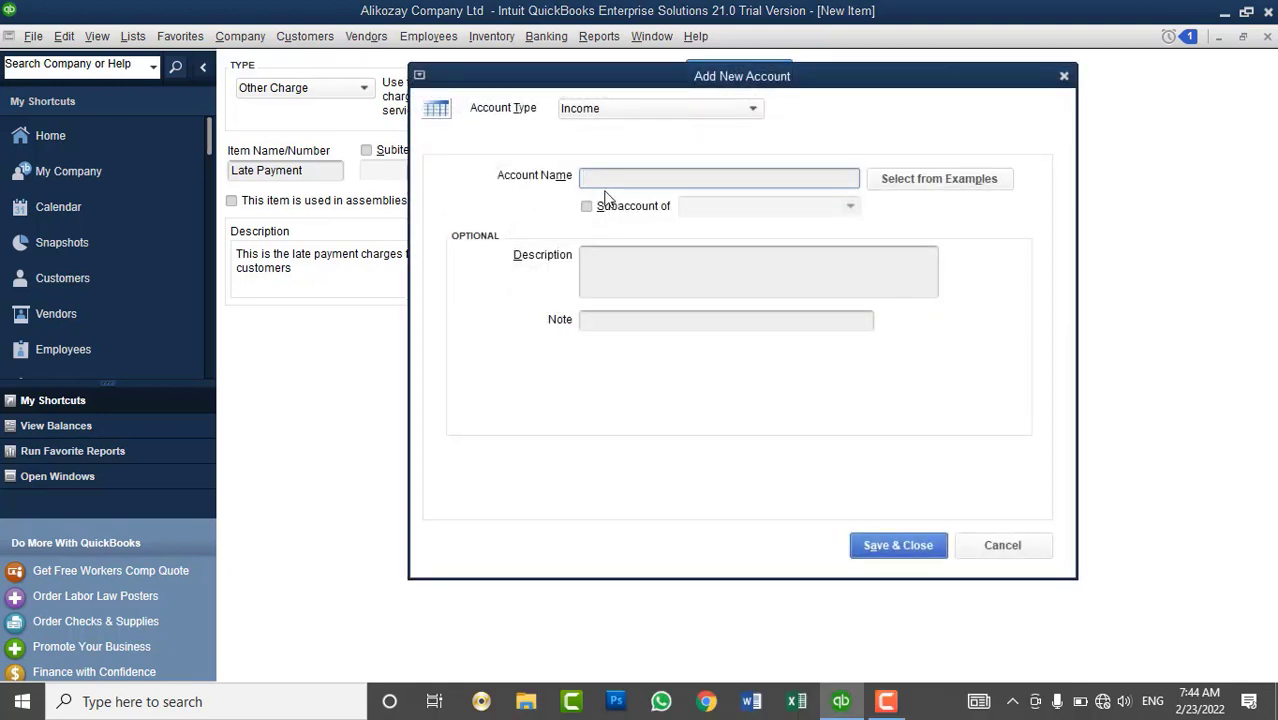
text(Other Income)
drag(653, 178, 479, 166)
text(Late Payment Income)
click(886, 552)
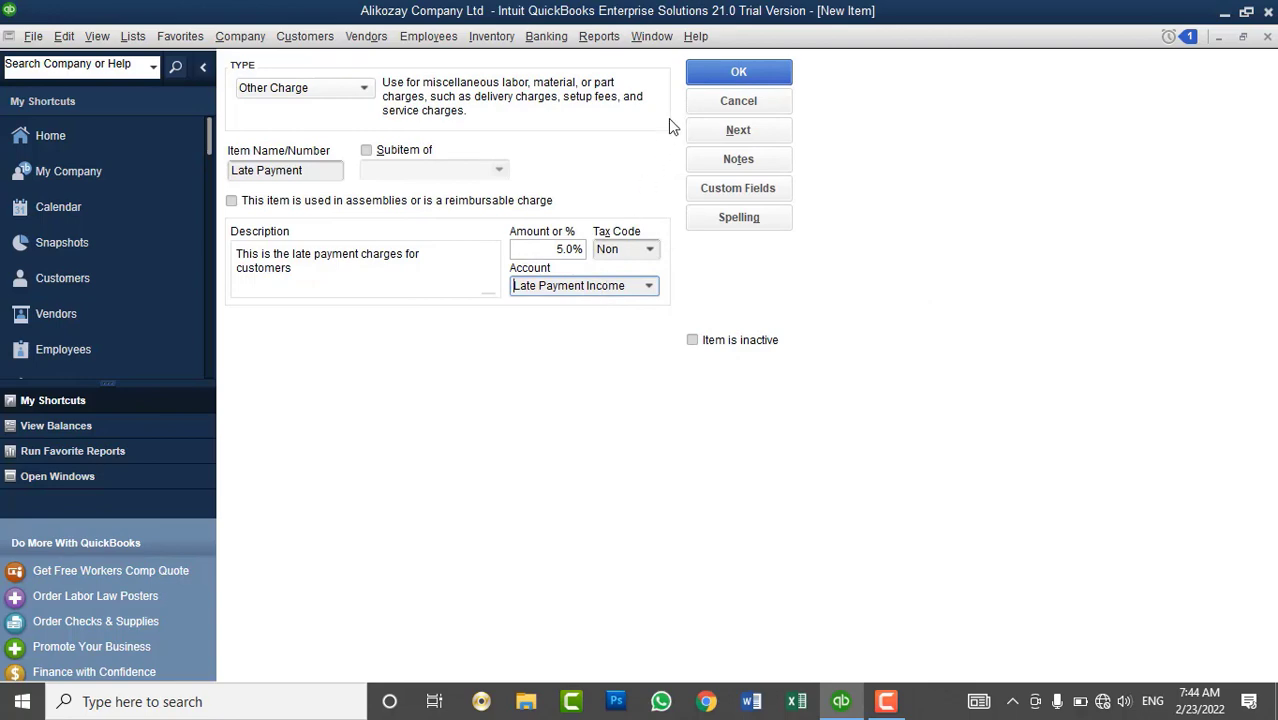
click(710, 80)
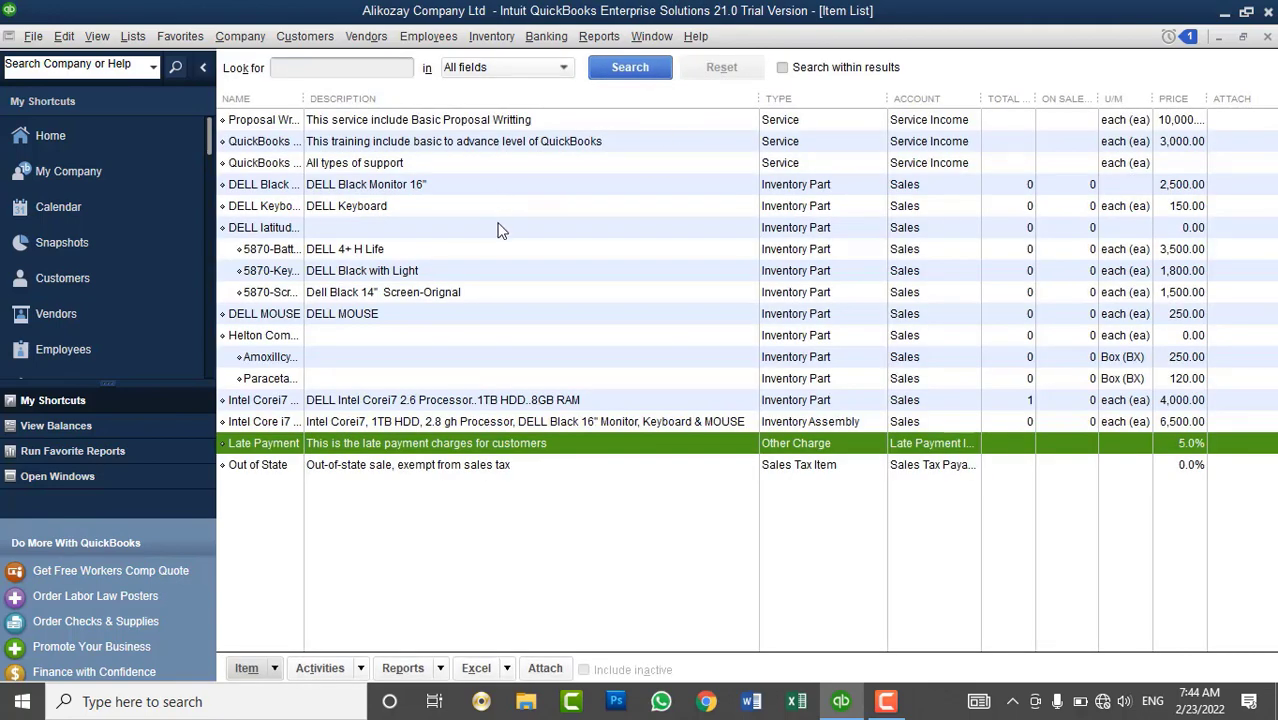
- Open a blank customer invoice and look through the items available for its first line
click(312, 38)
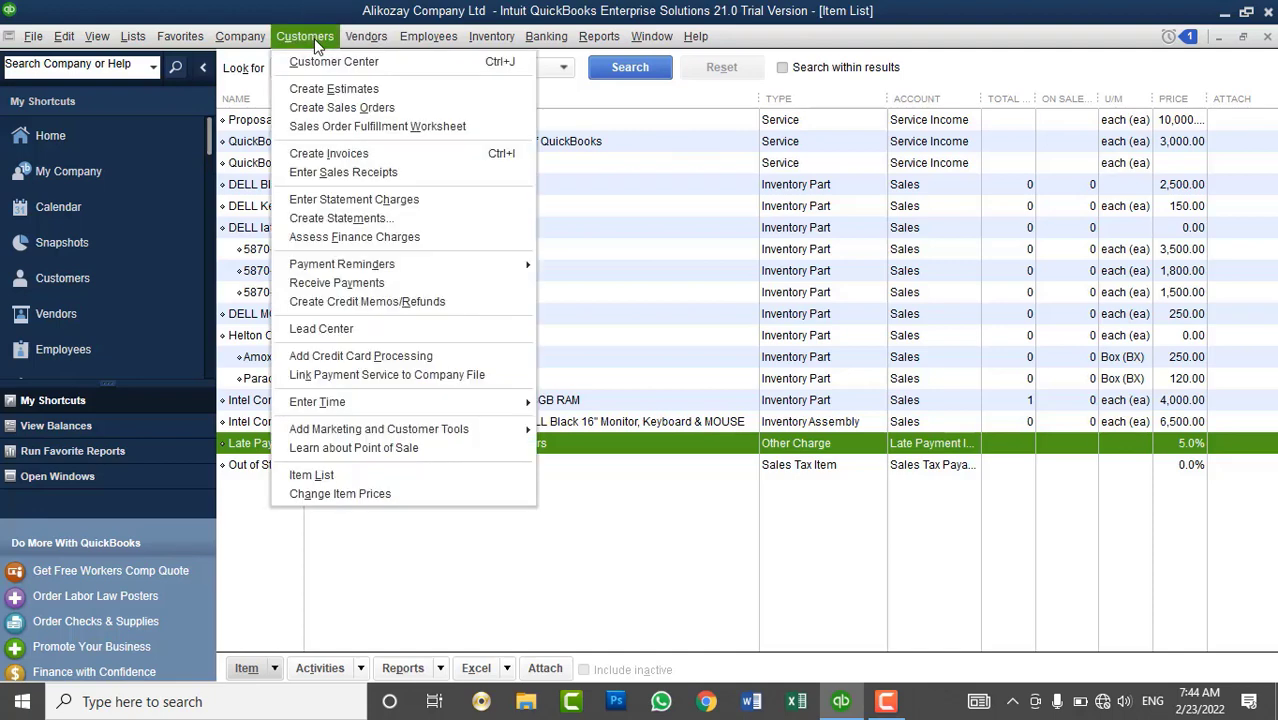
click(355, 153)
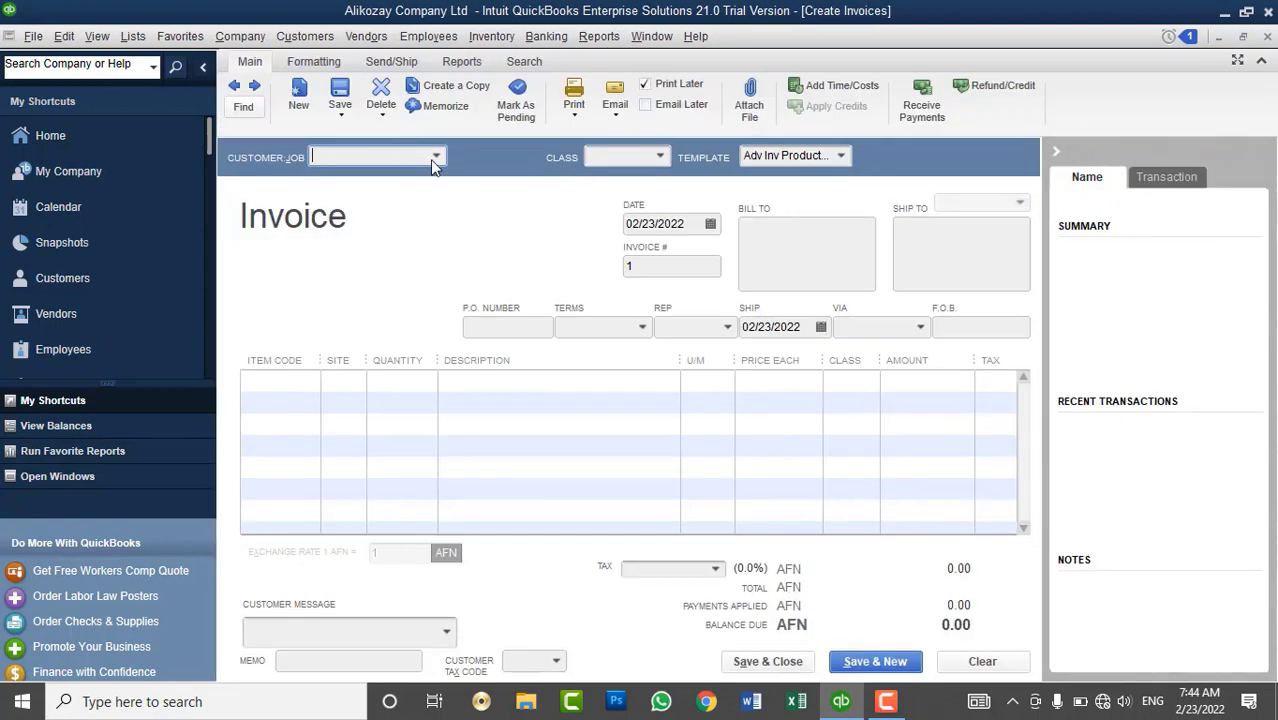
click(306, 380)
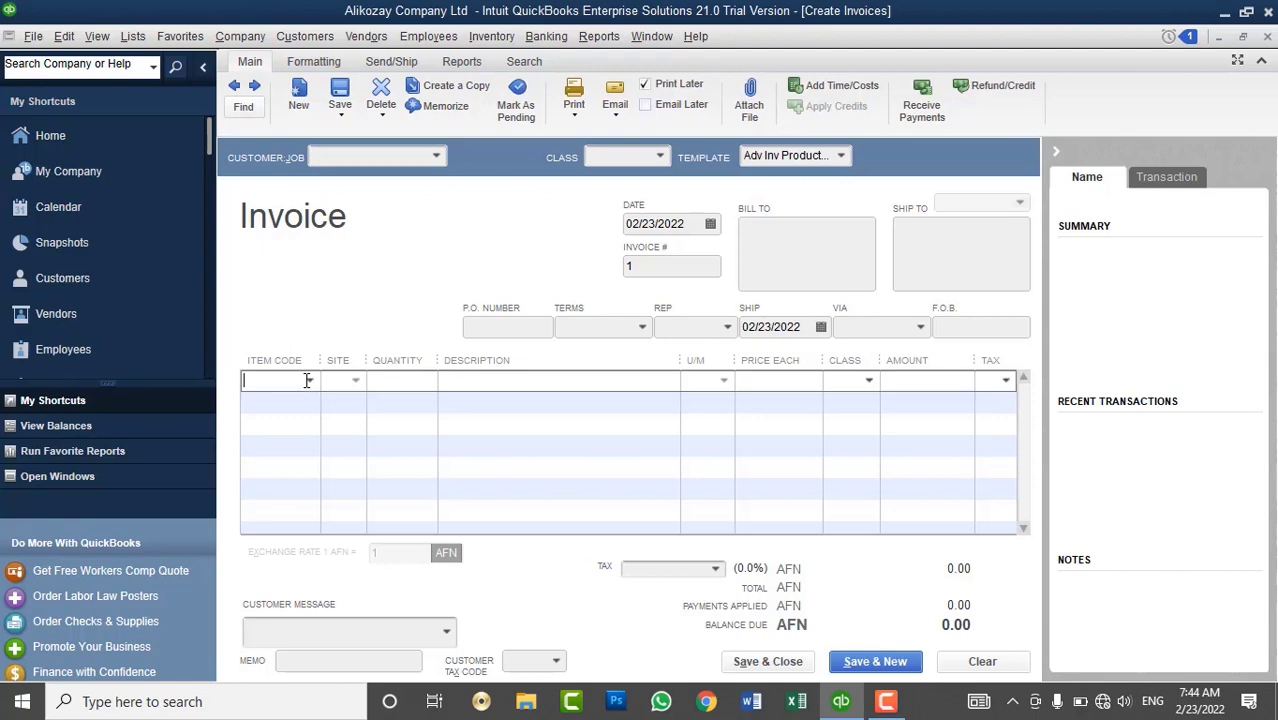
click(309, 382)
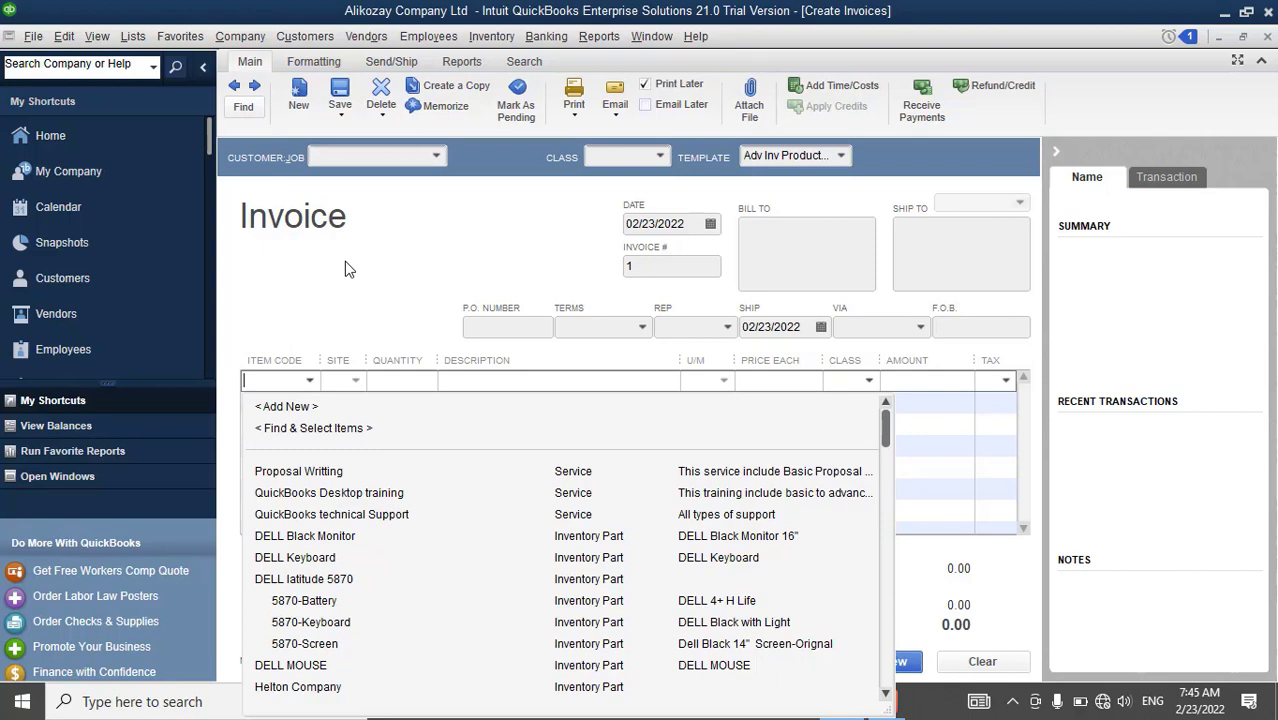
click(300, 37)
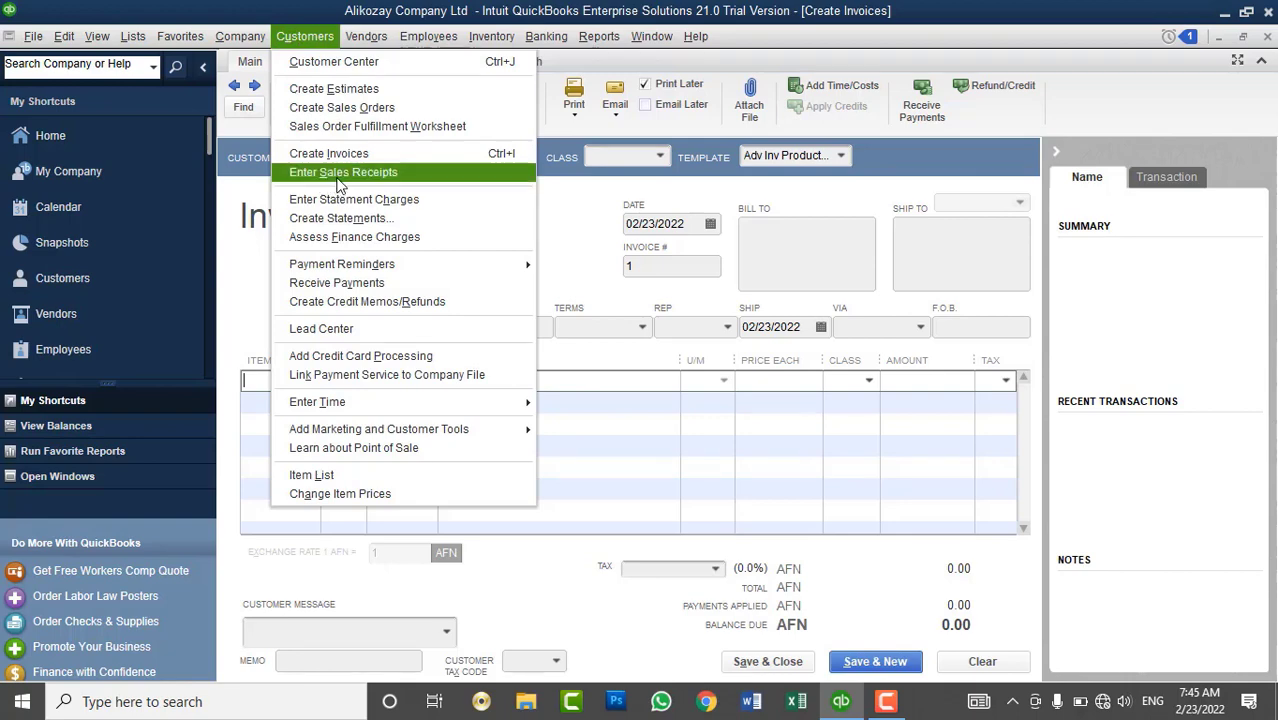
click(592, 254)
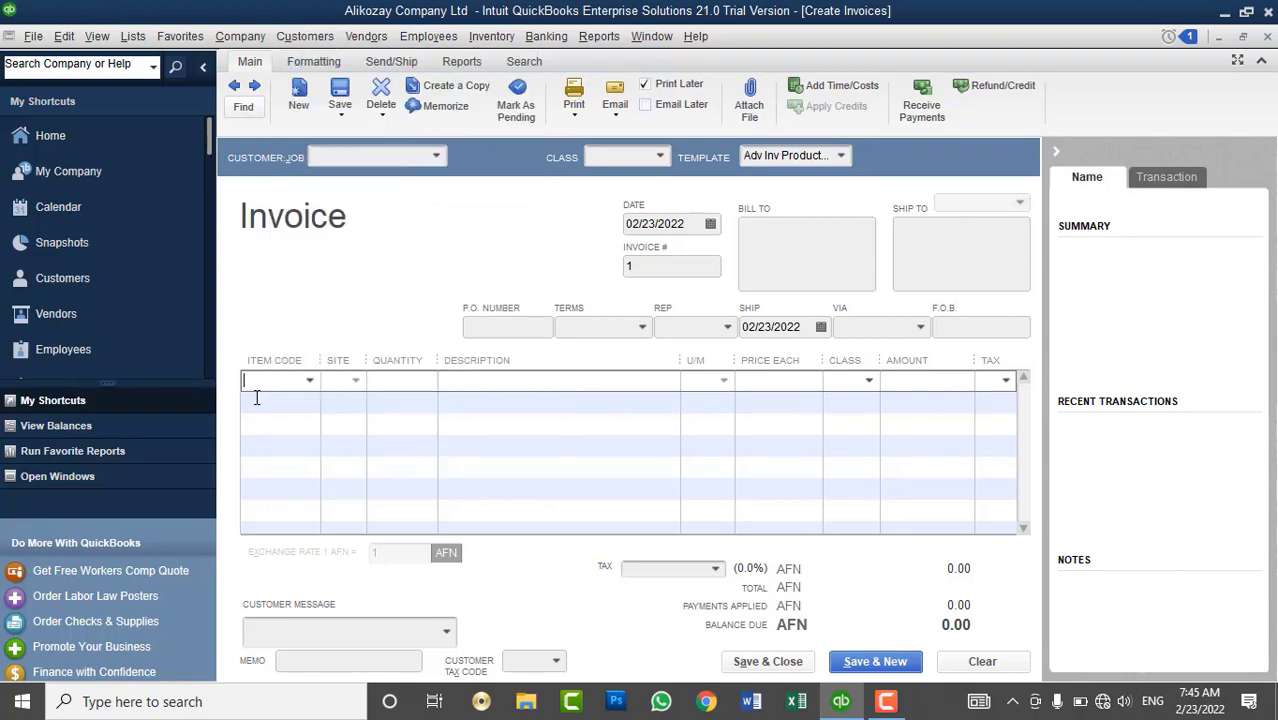
click(311, 382)
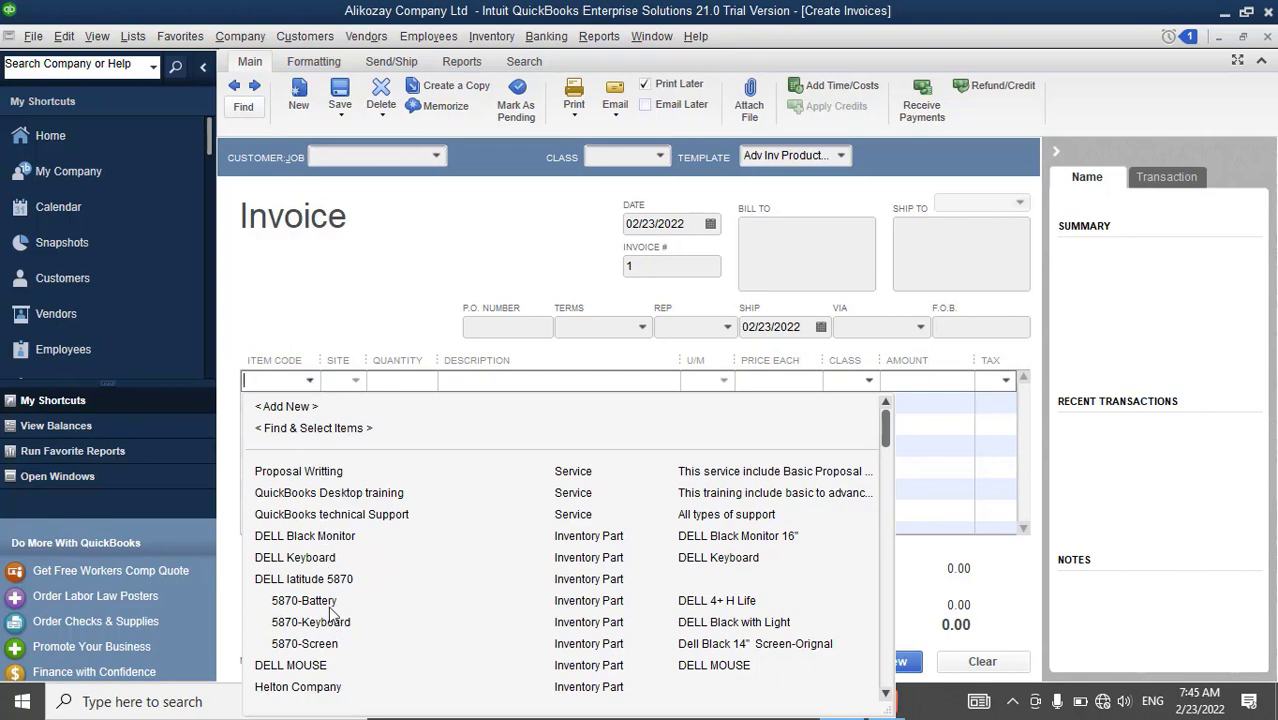
- Add the Late Payment charge to the first line of the empty invoice and clear the form
scroll(334, 535, down, 2)
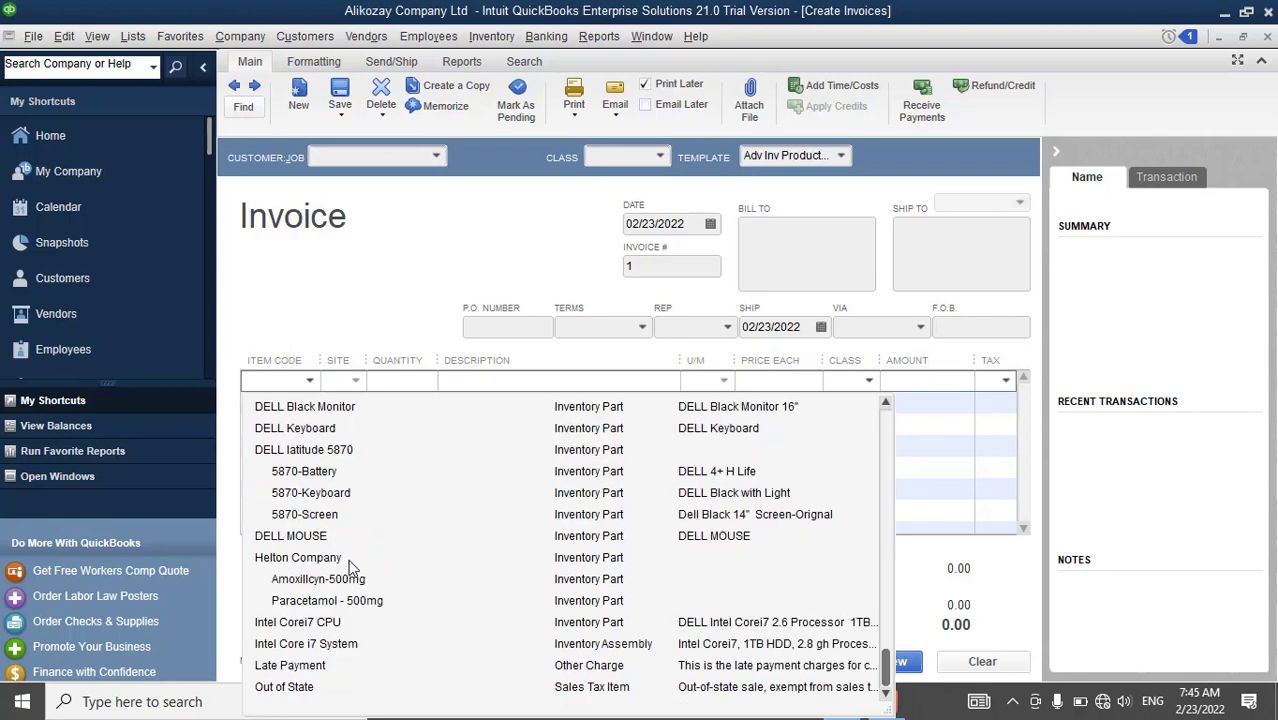
click(320, 666)
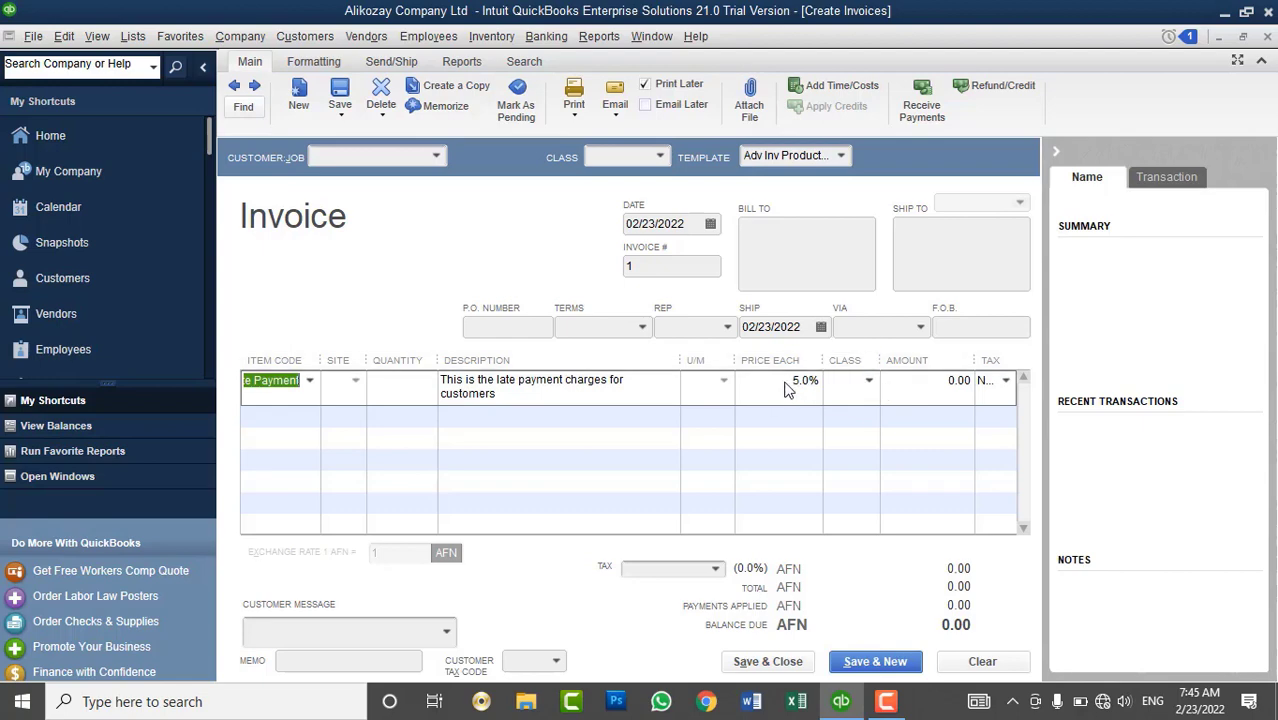
click(1000, 662)
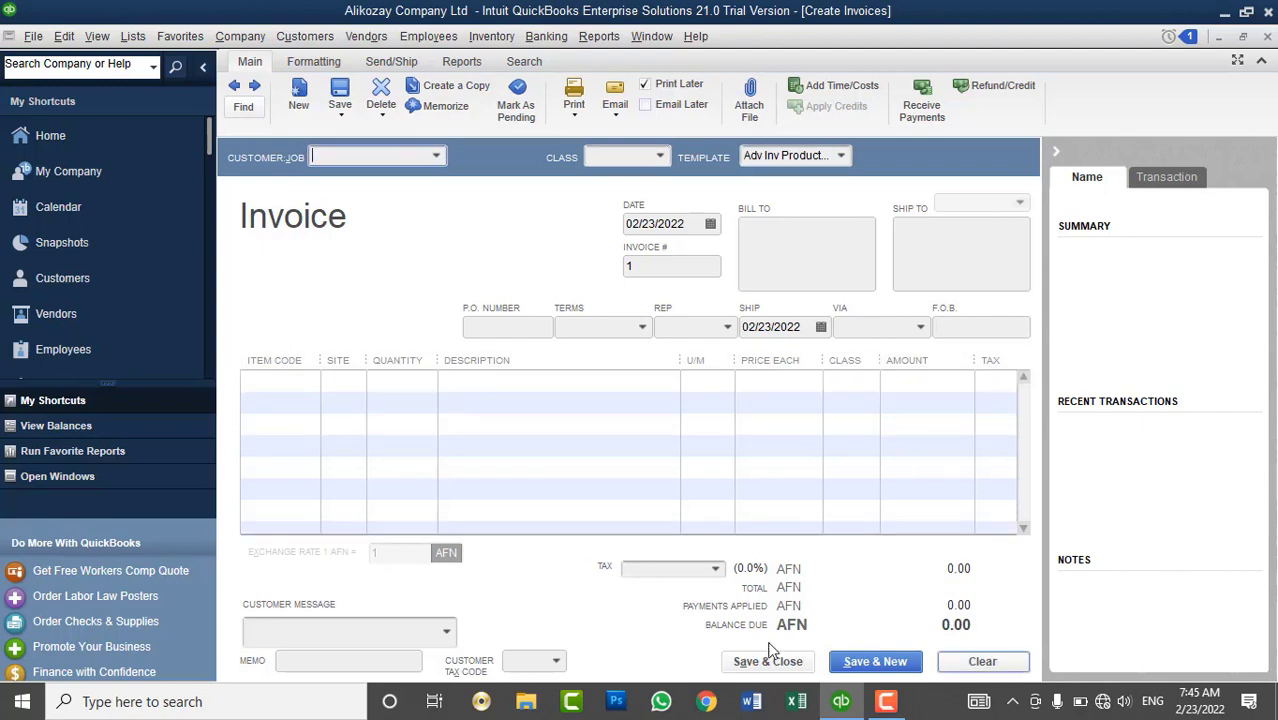
- Try the Late Payment charge on an invoice line below the Proposal Writting service, clearing and closing the invoice without saving
click(289, 384)
click(310, 380)
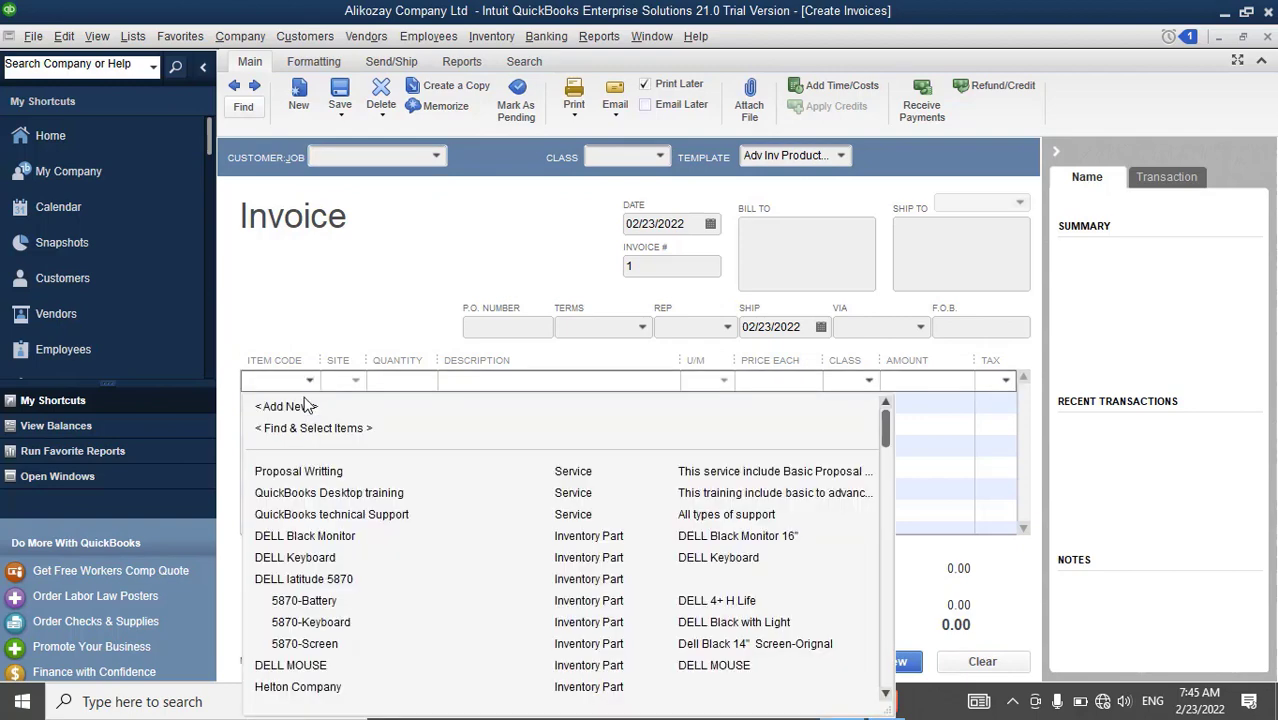
click(311, 474)
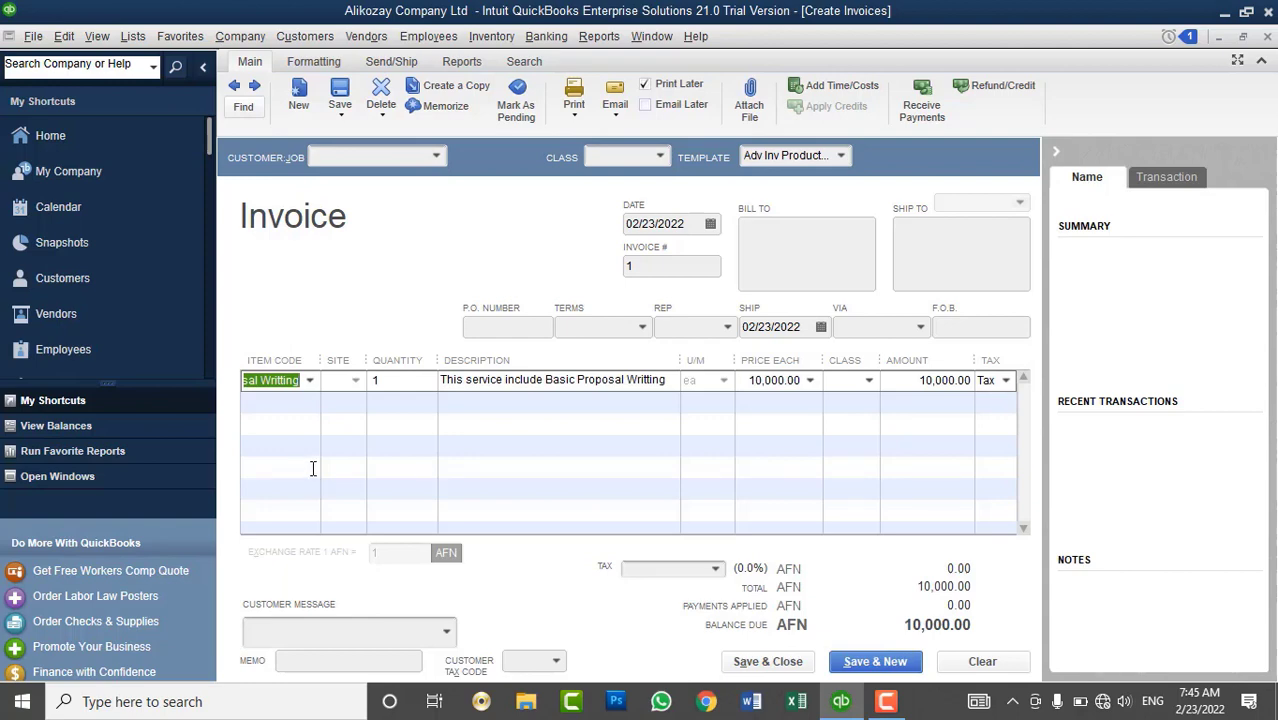
click(303, 401)
click(309, 402)
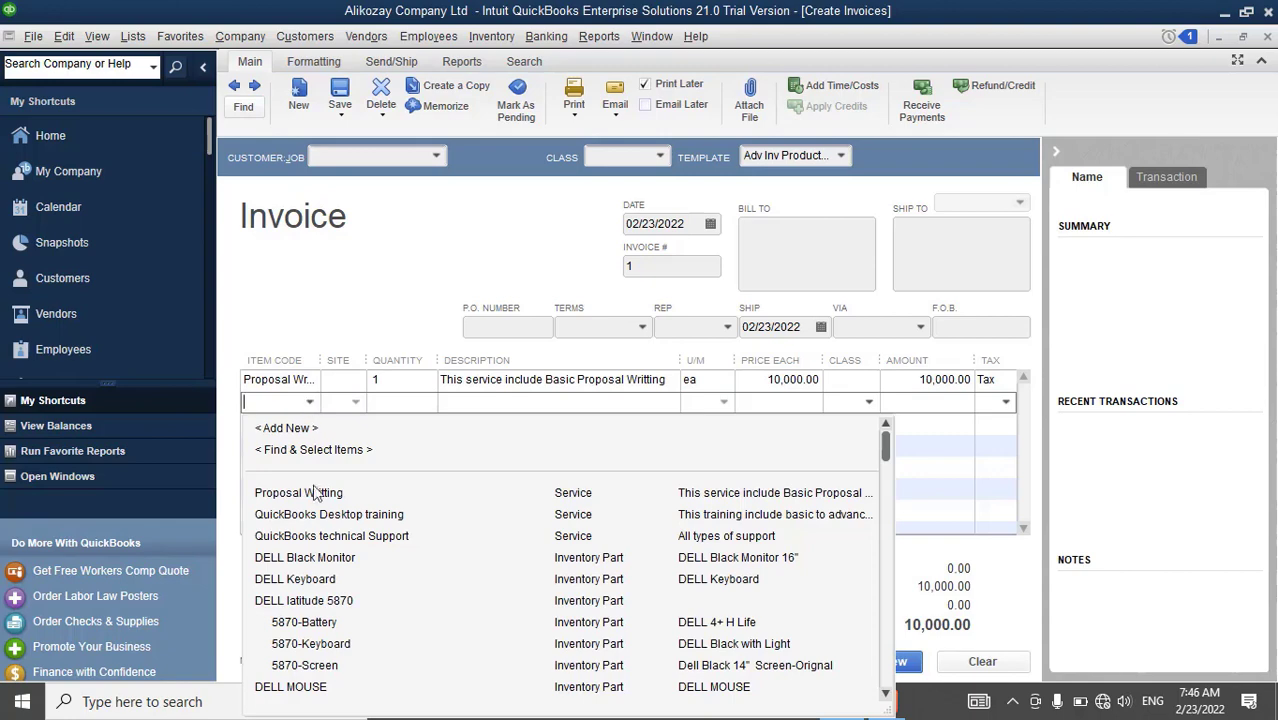
scroll(331, 560, down, 3)
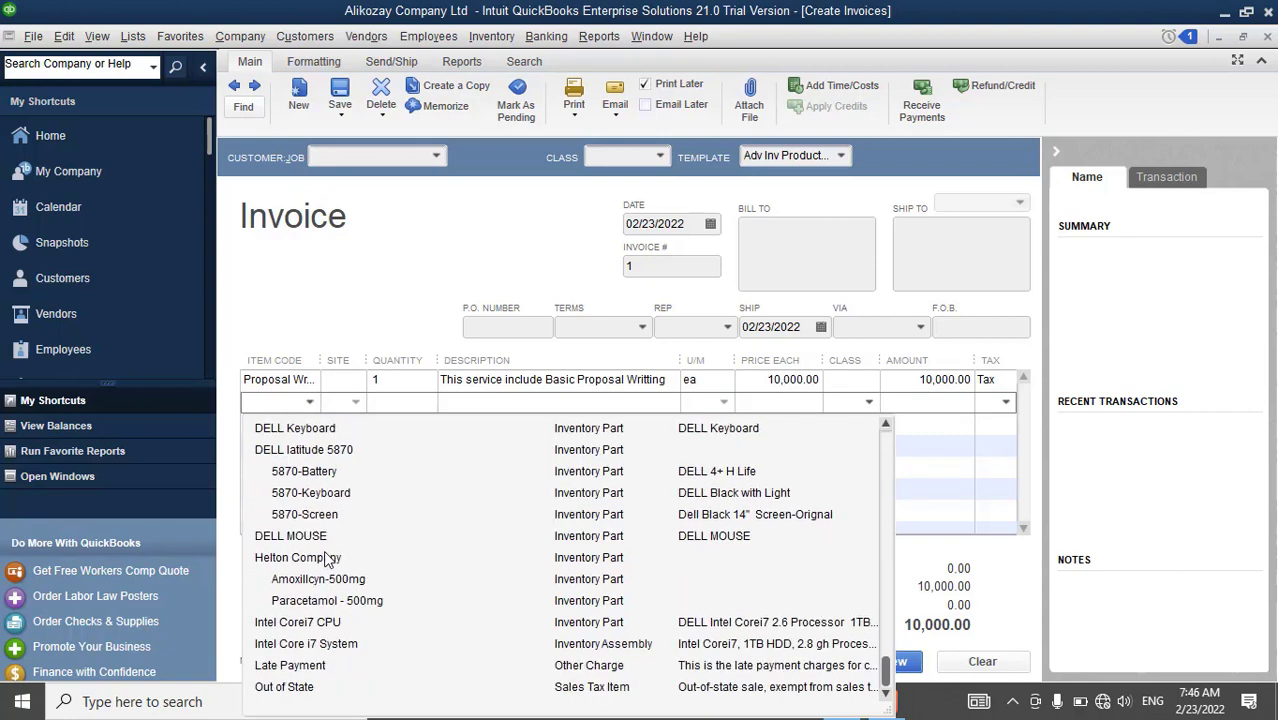
click(300, 665)
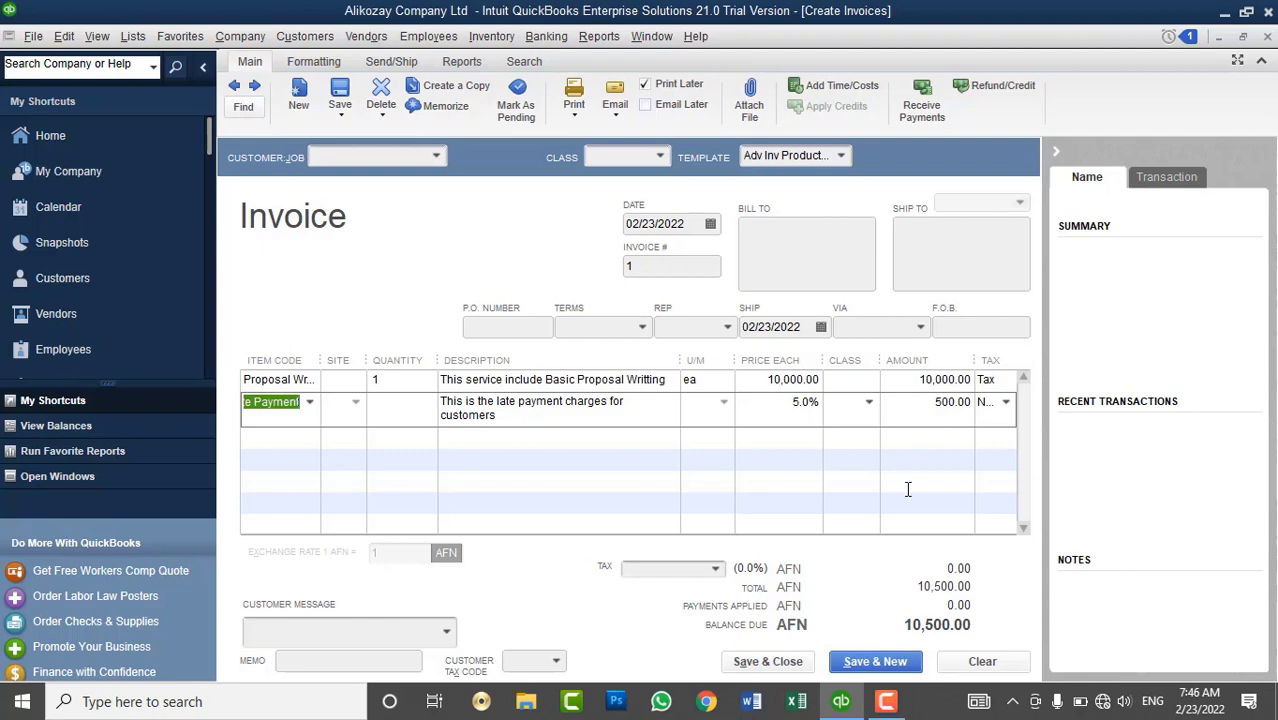
click(982, 661)
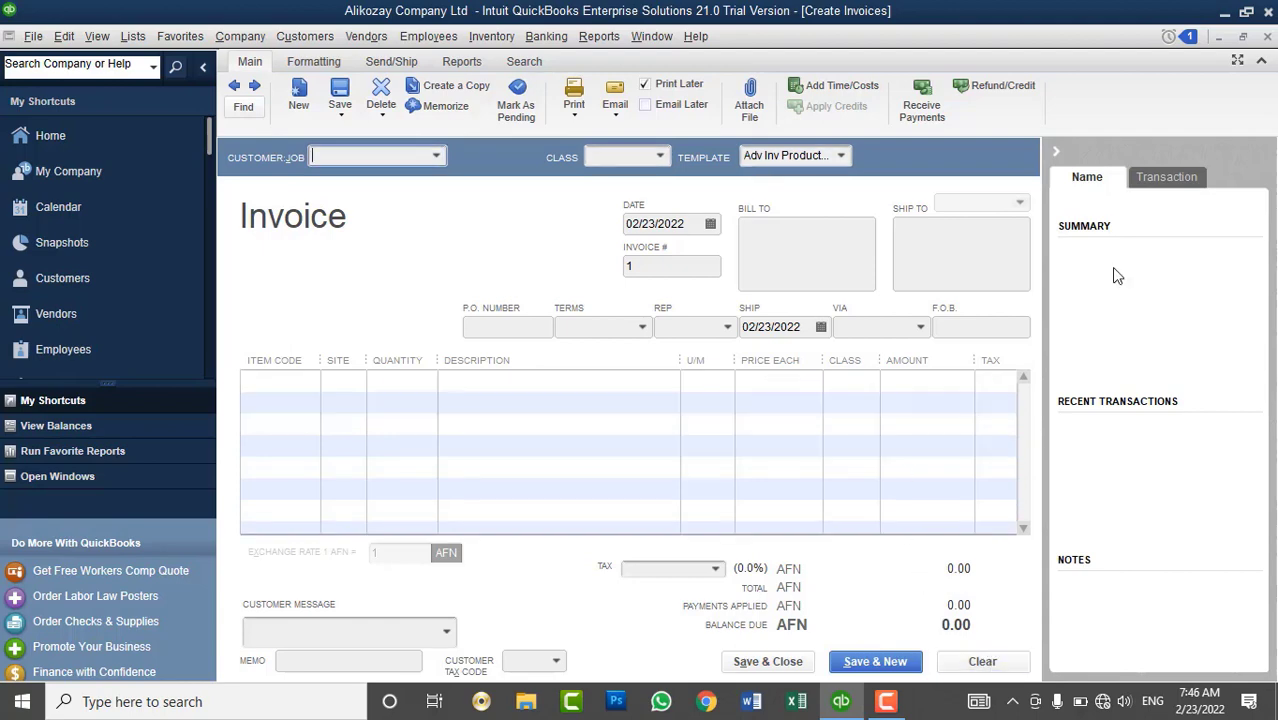
click(1266, 37)
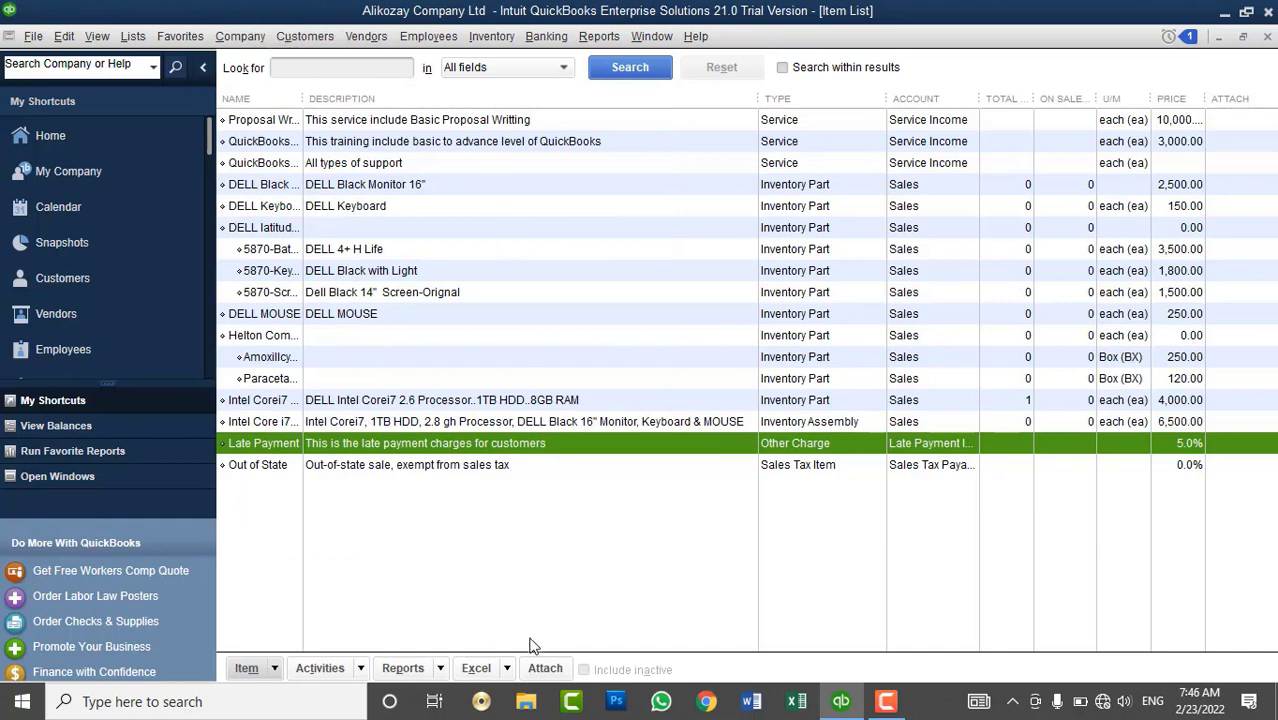
- Start a new Other Charge item named "Red Cross- Payment" with an amount of 100
right_click(545, 560)
click(576, 136)
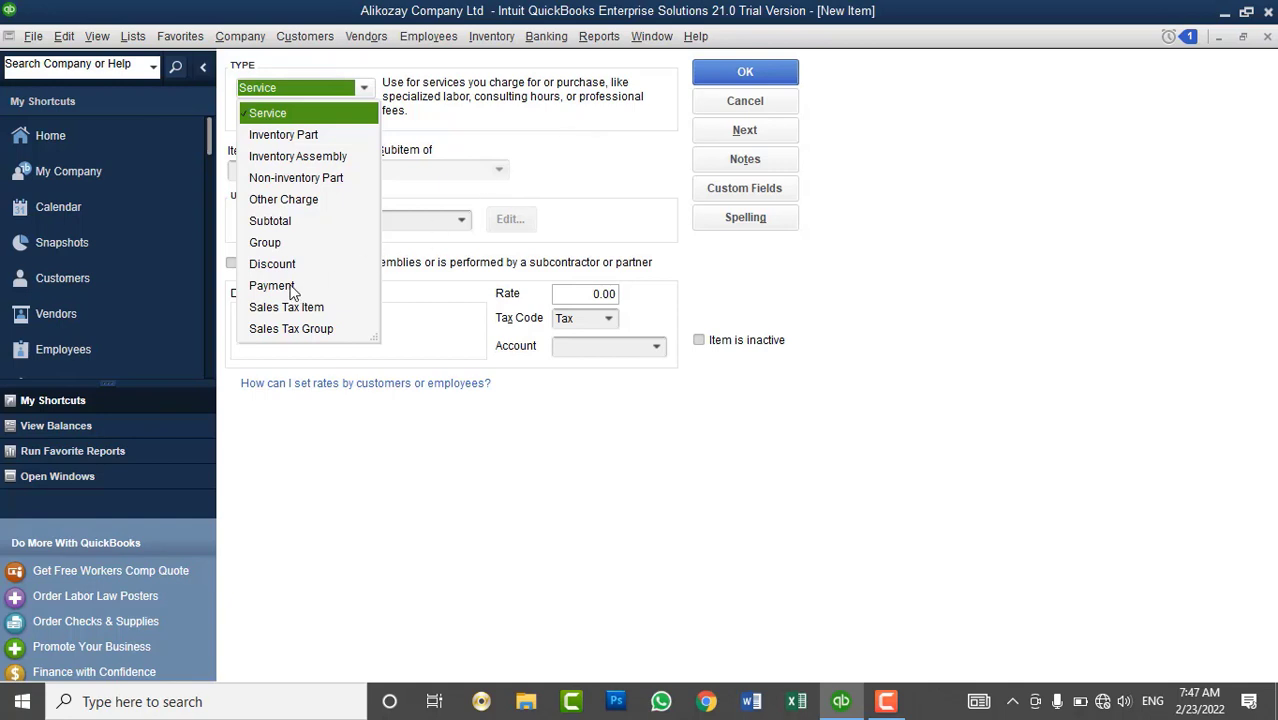
click(290, 199)
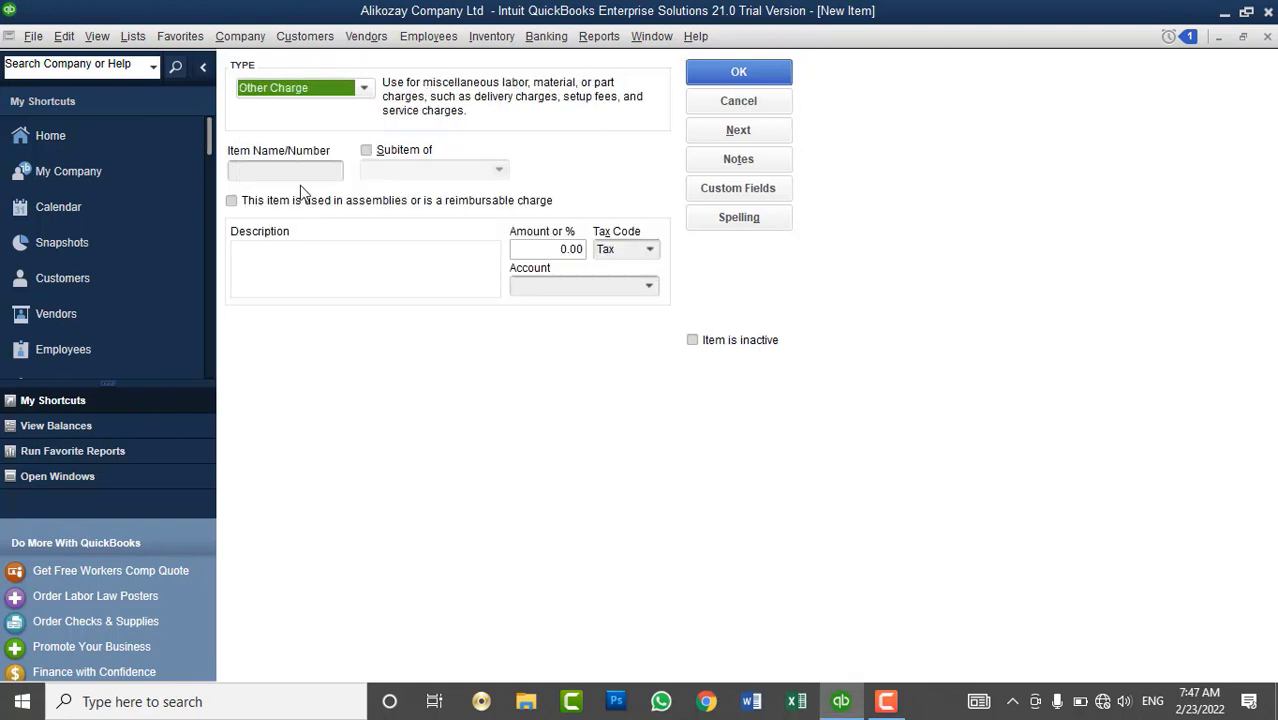
click(298, 170)
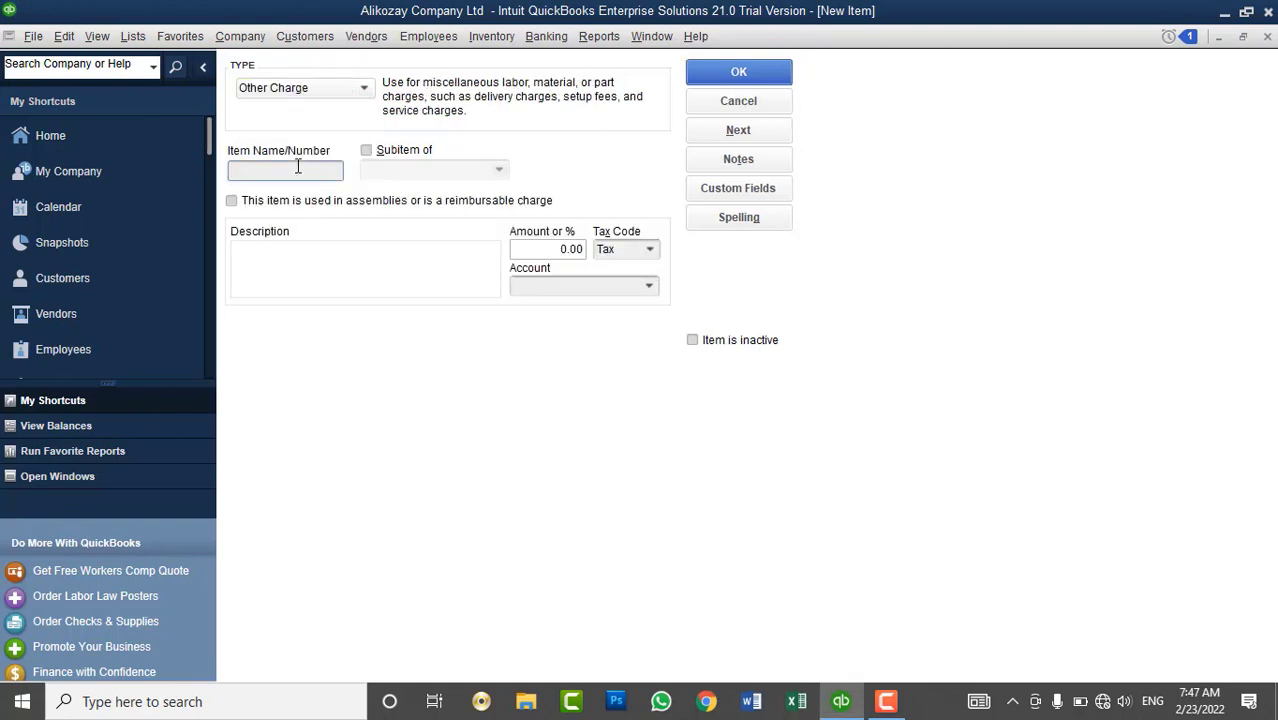
text(Red Cross- Payment)
click(549, 248)
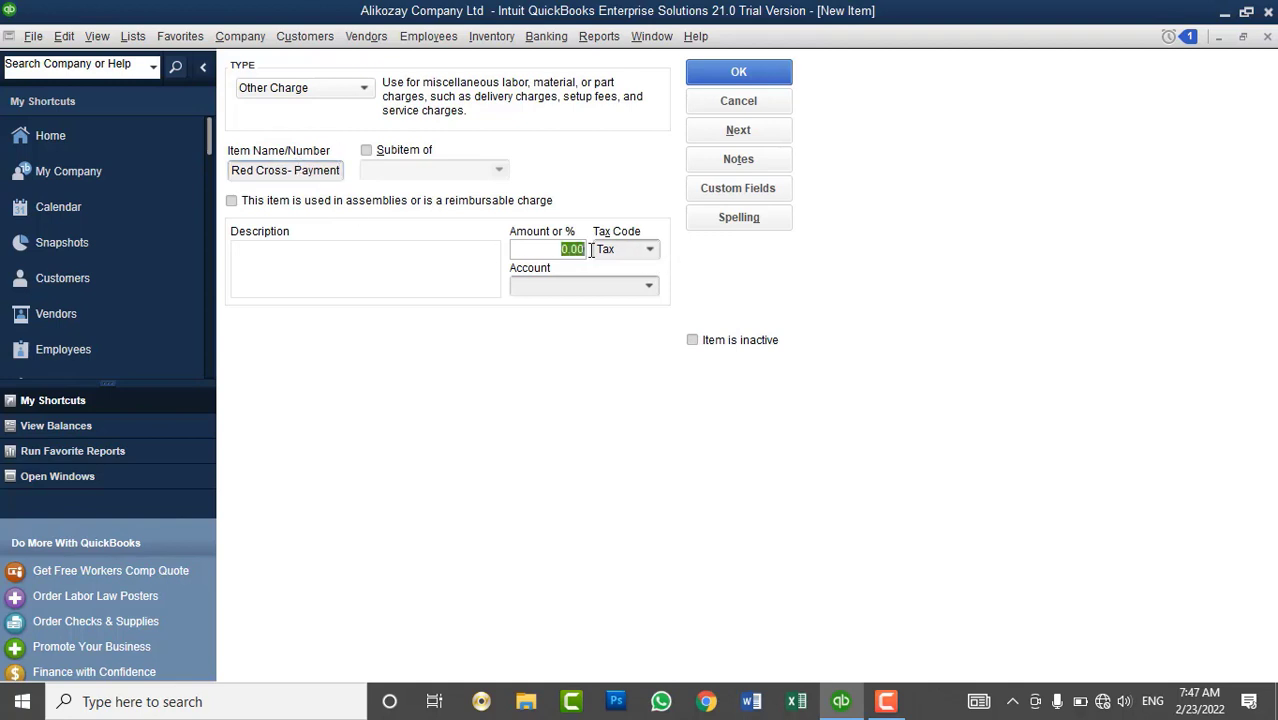
text(100)
key(Tab)
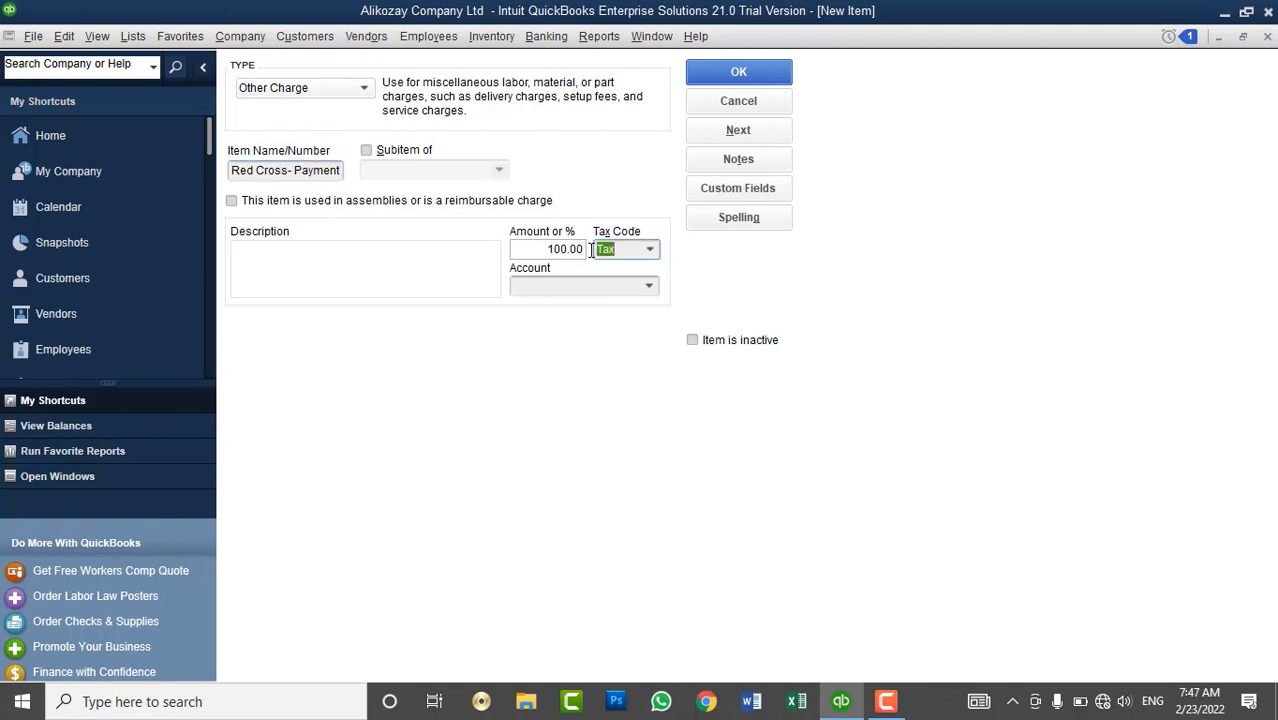
- Assign the Service Income account to the Red Cross- Payment item and save it
click(649, 286)
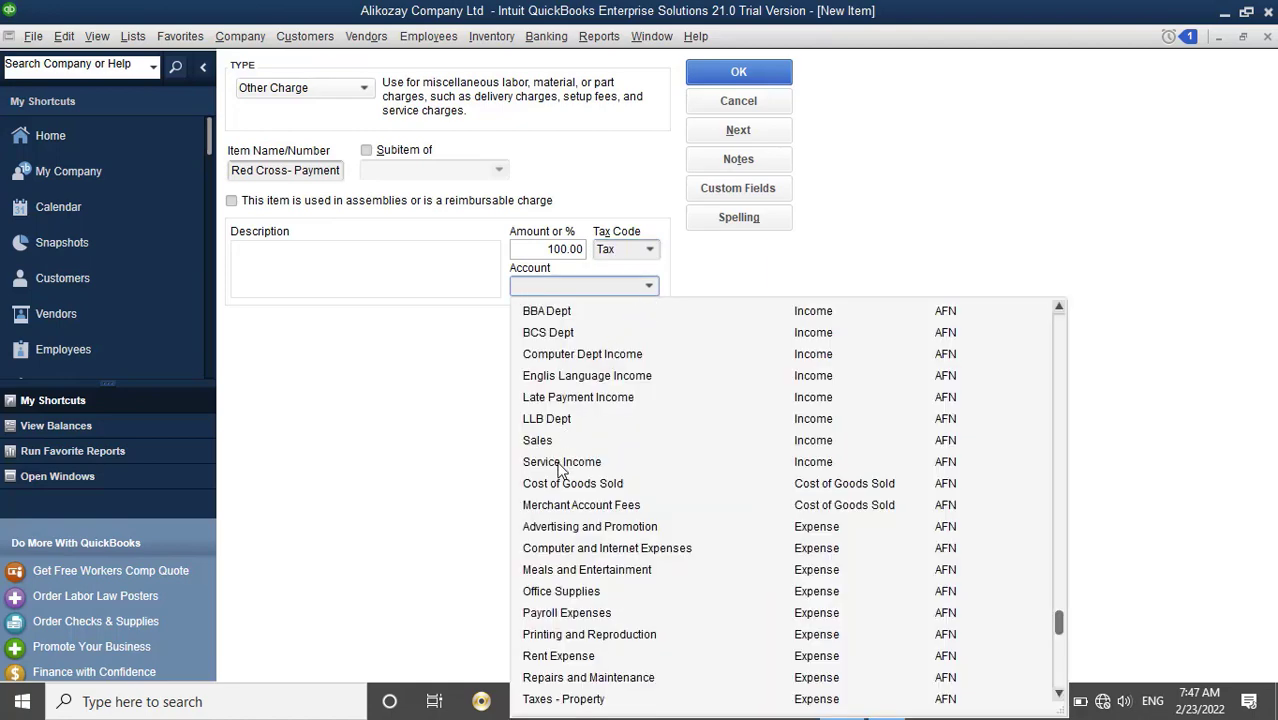
scroll(565, 360, up, 10)
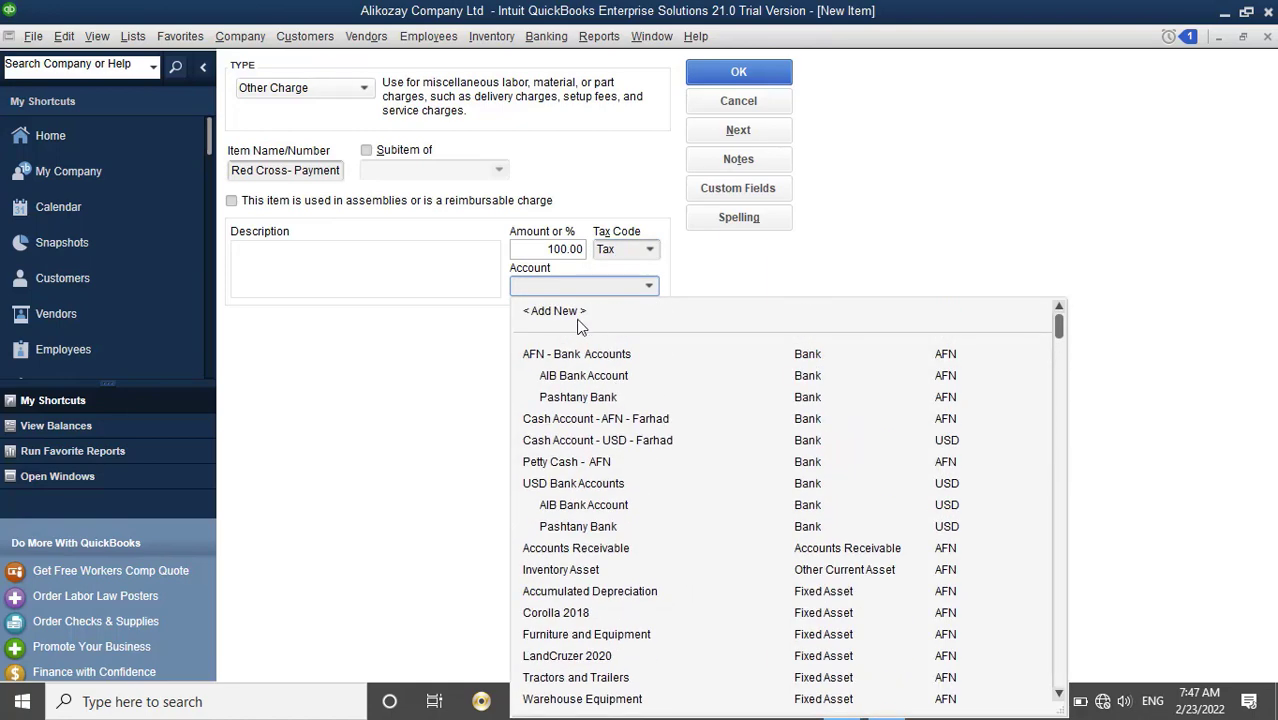
click(573, 320)
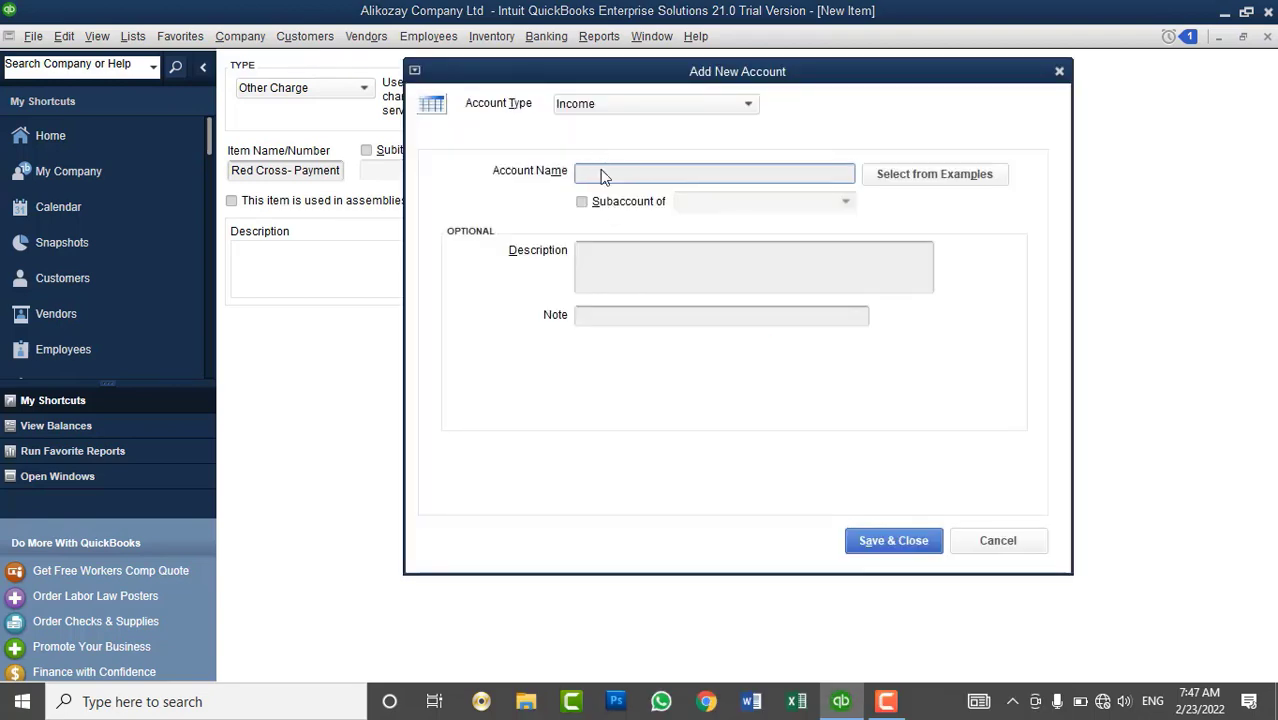
click(995, 541)
click(649, 286)
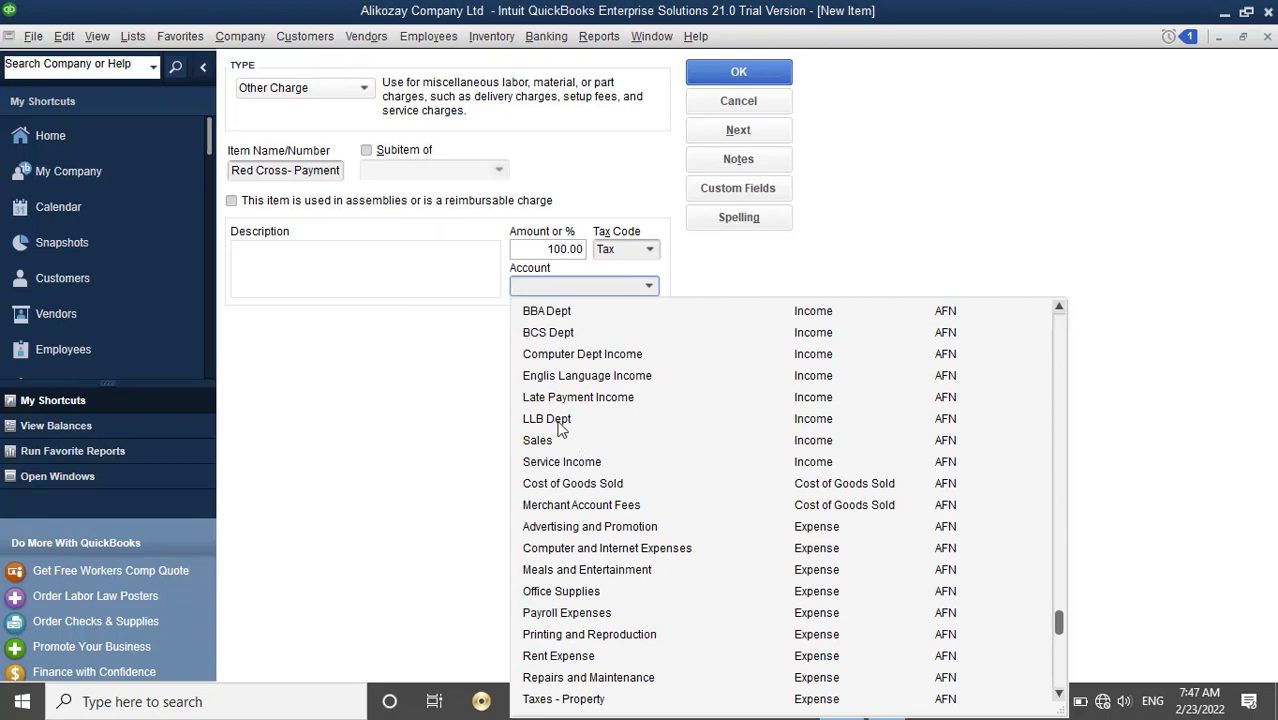
click(576, 462)
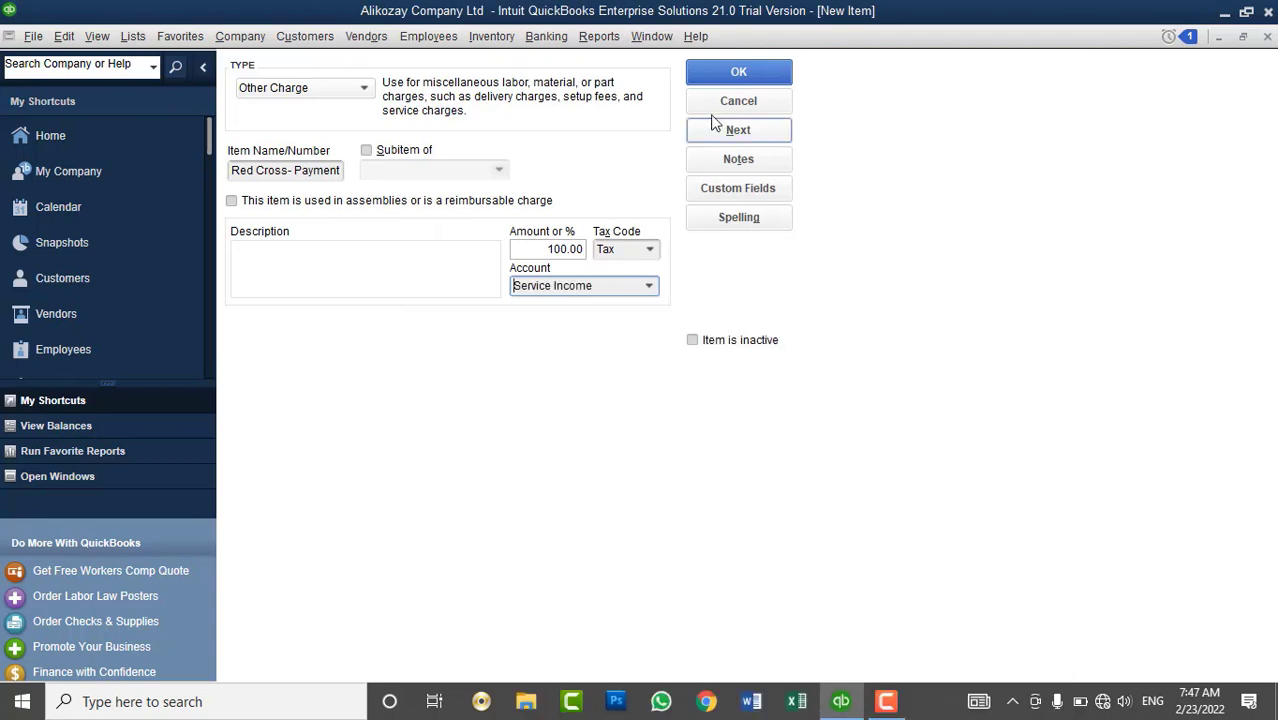
click(728, 78)
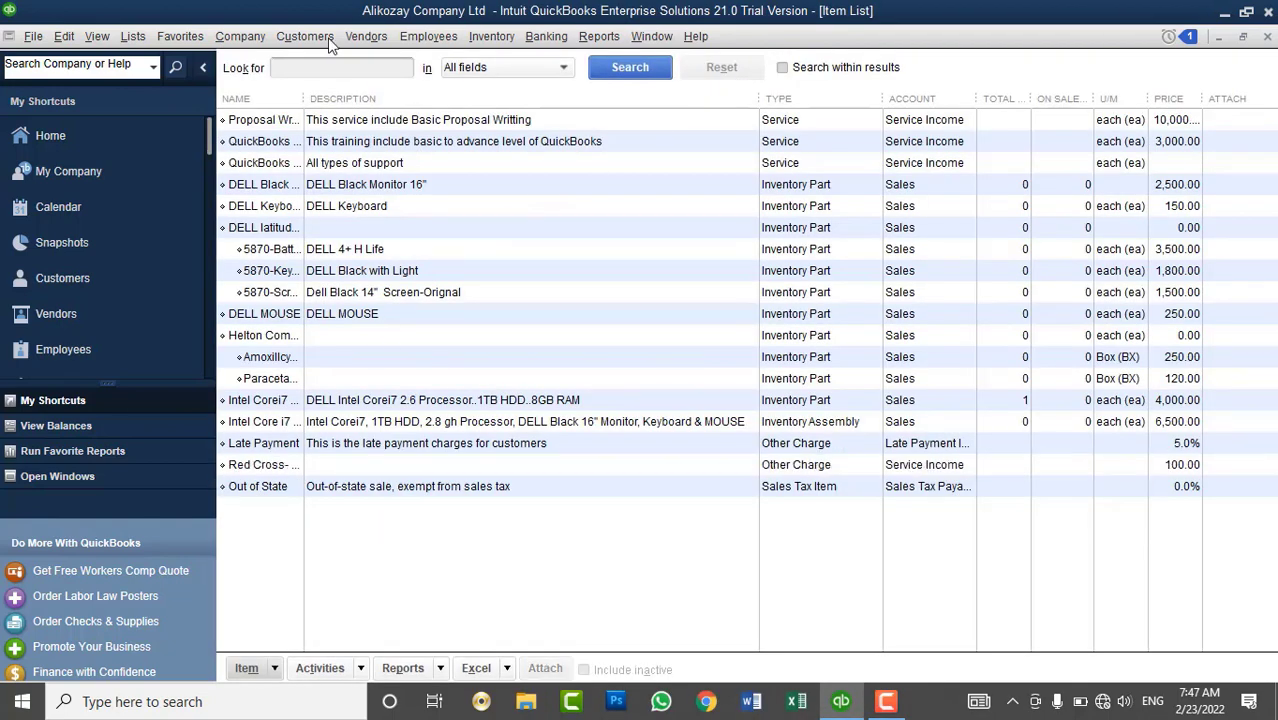
- Open a new invoice and add the Proposal Writting service on its first line
click(305, 36)
click(359, 152)
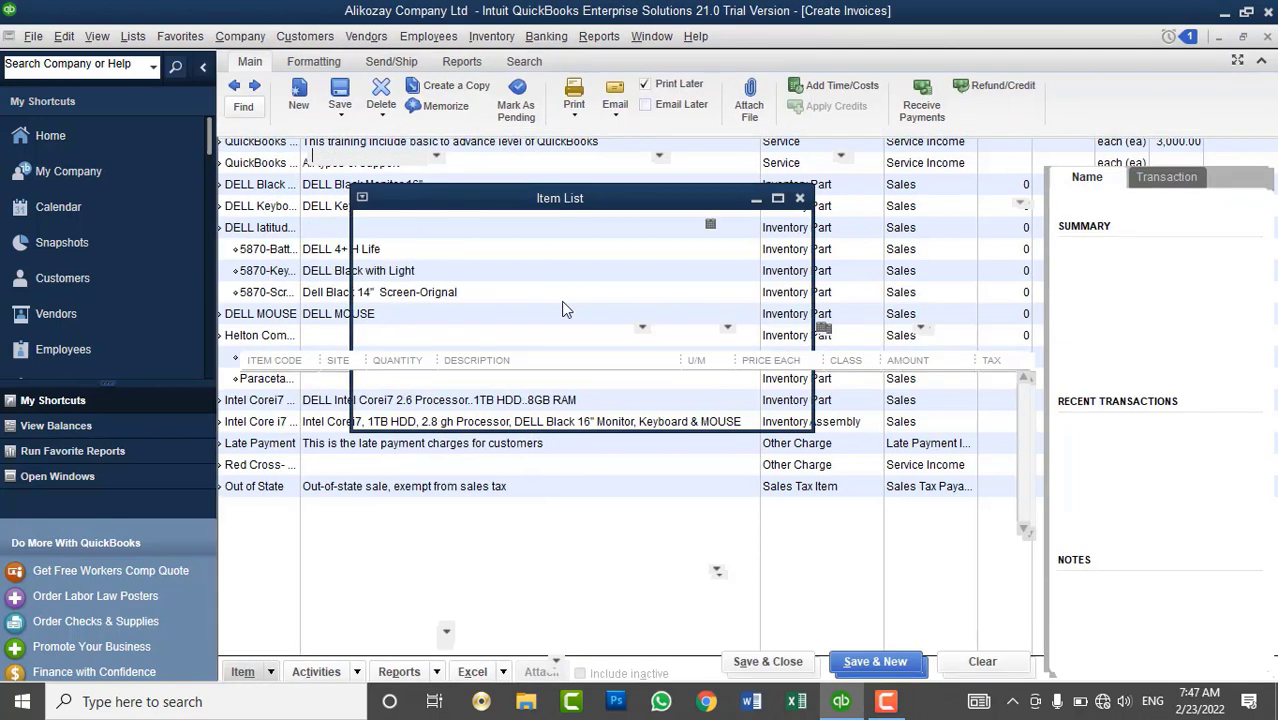
click(288, 376)
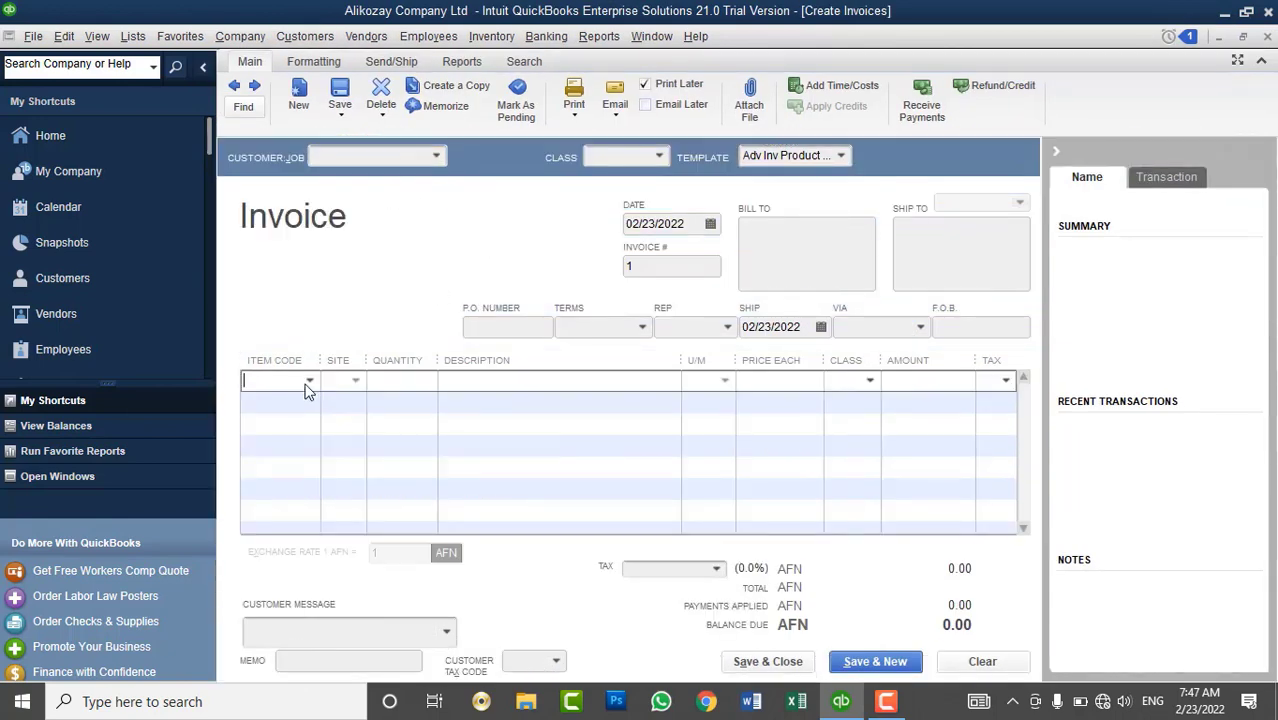
click(310, 380)
click(309, 479)
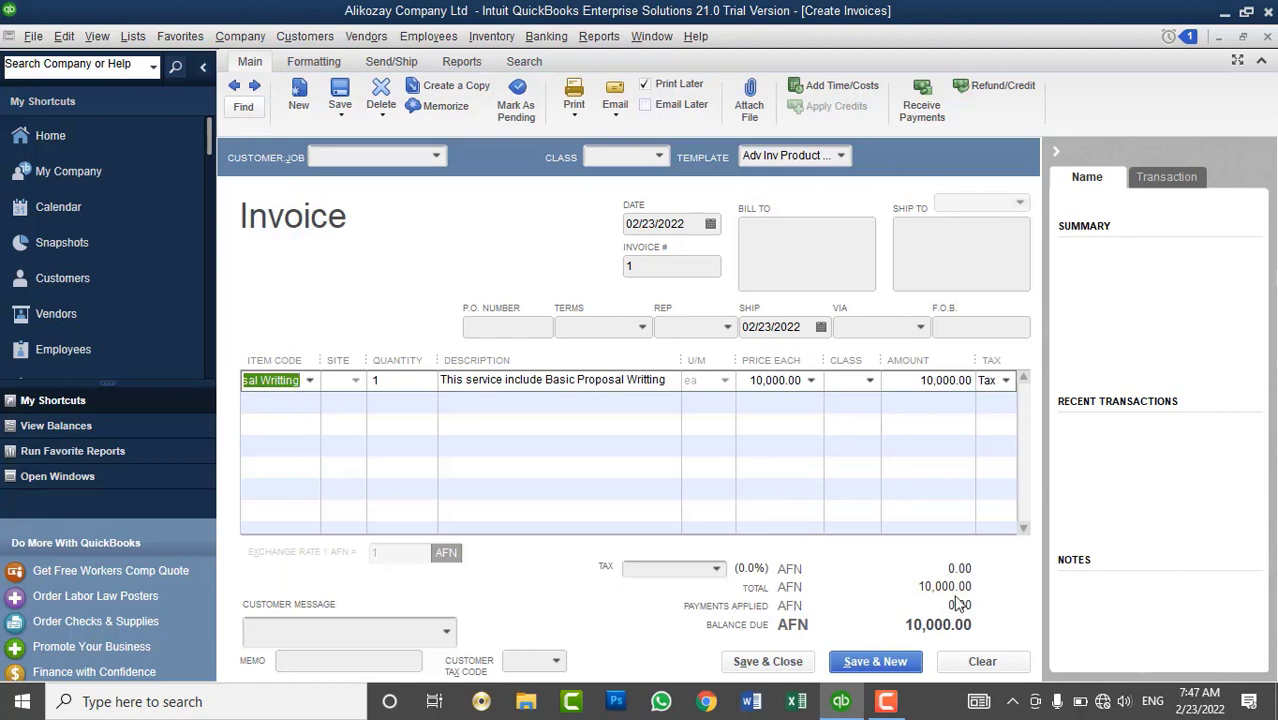
- Add the Red Cross- Payment charge on the invoice's second line and close the invoice without recording it
click(312, 404)
click(310, 403)
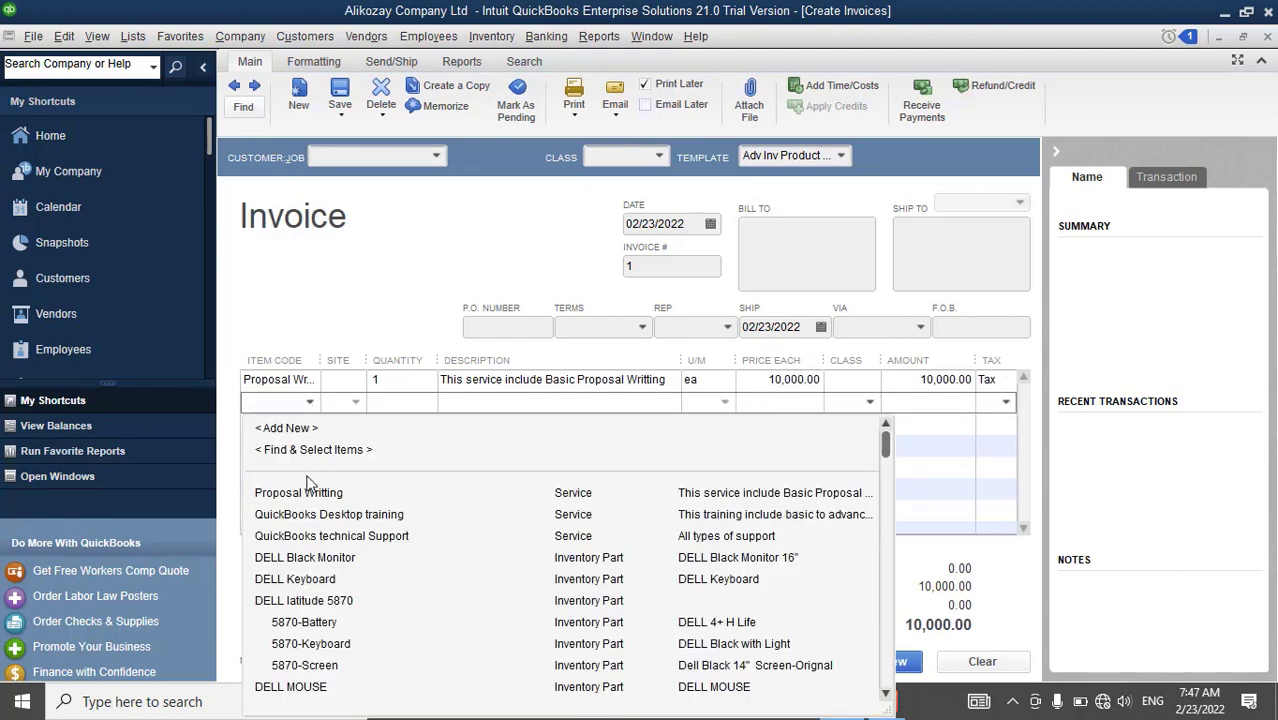
scroll(380, 545, down, 5)
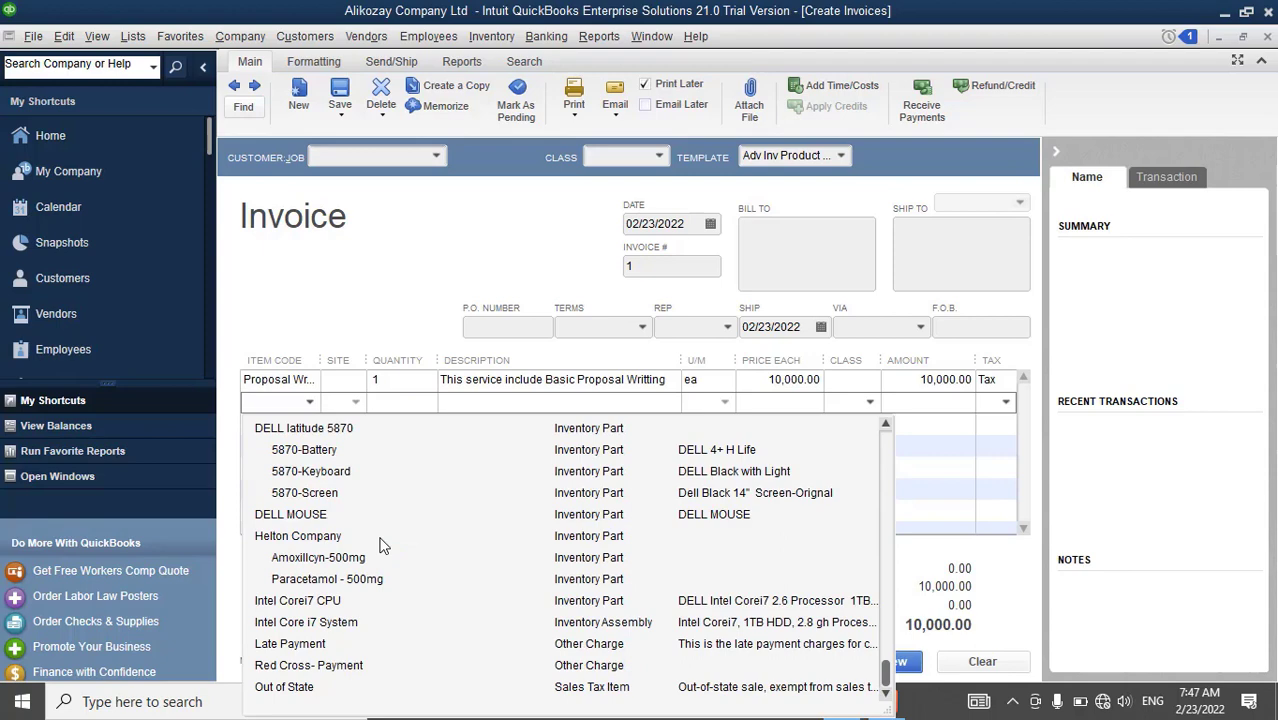
click(340, 662)
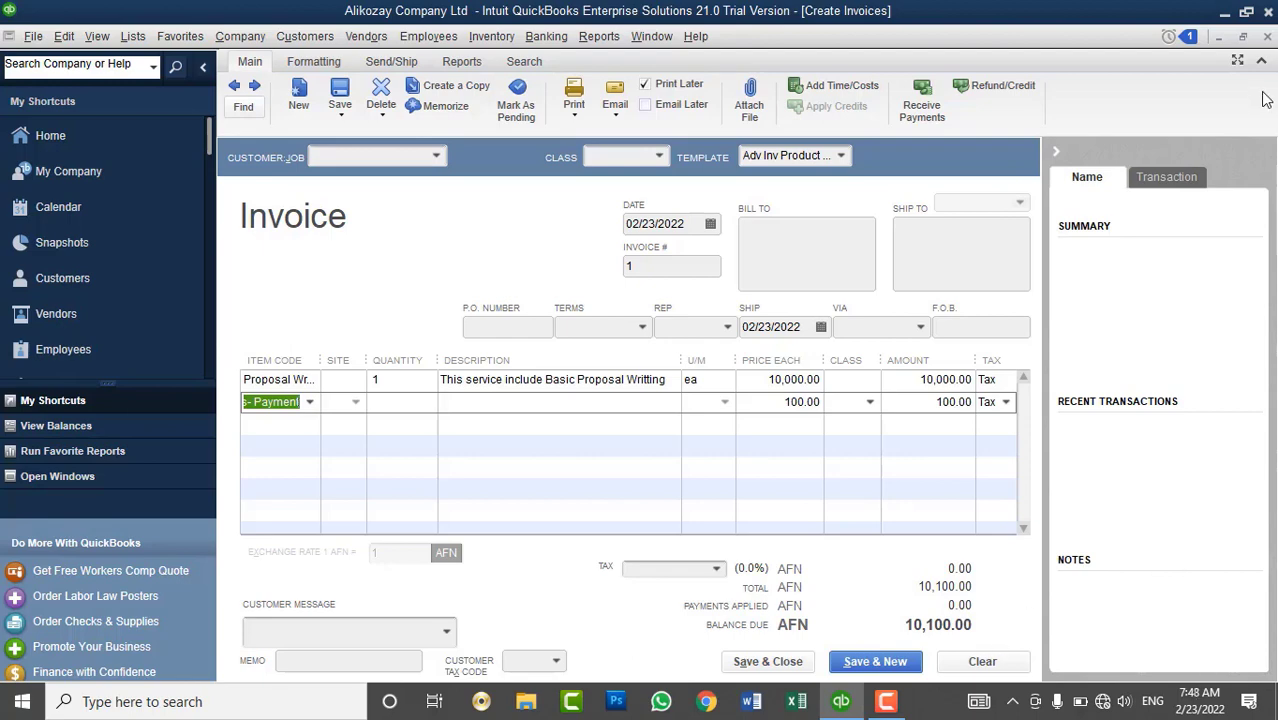
click(1267, 38)
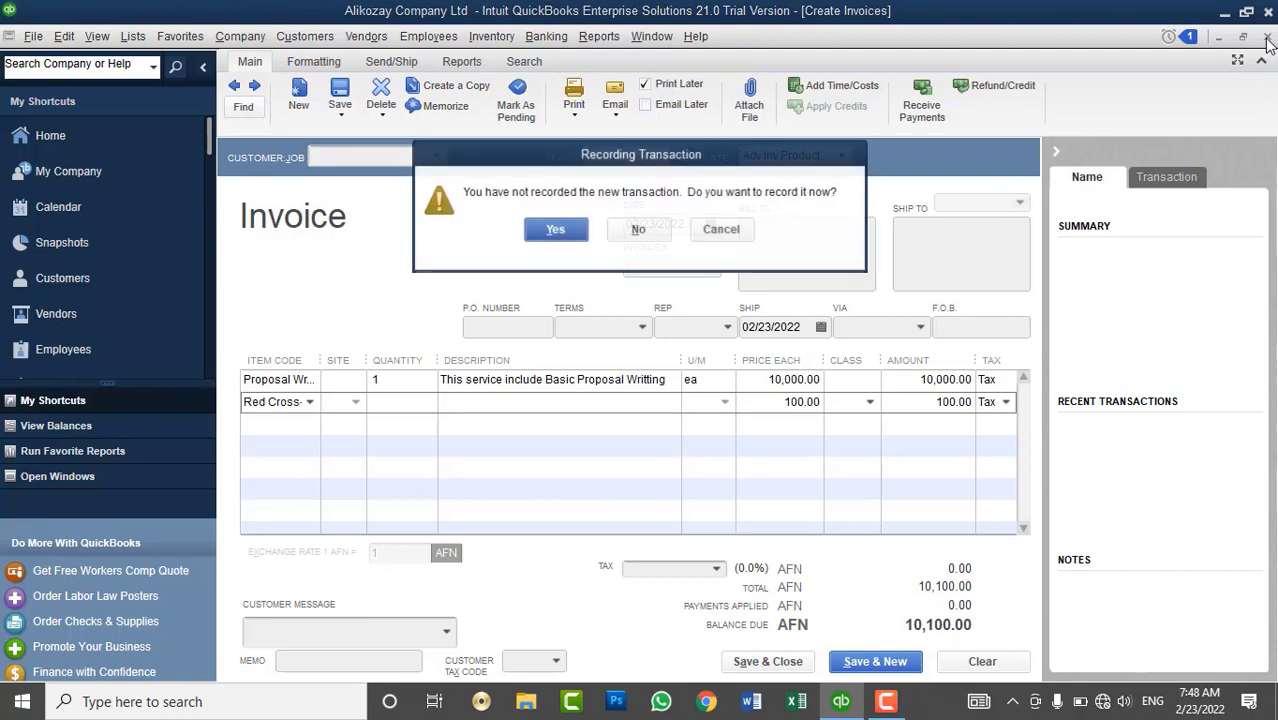
click(649, 231)
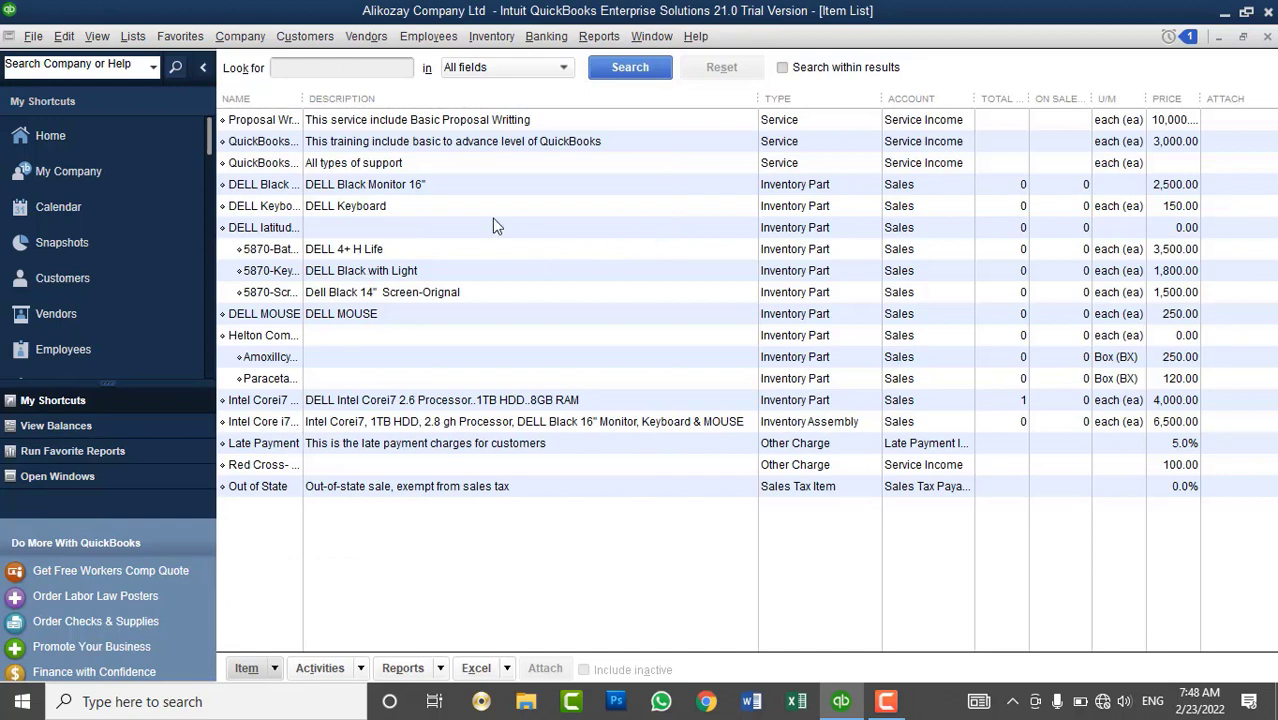
- Widen the item list's name column and create a Subtotal item named "Total Amount"
drag(303, 98, 359, 98)
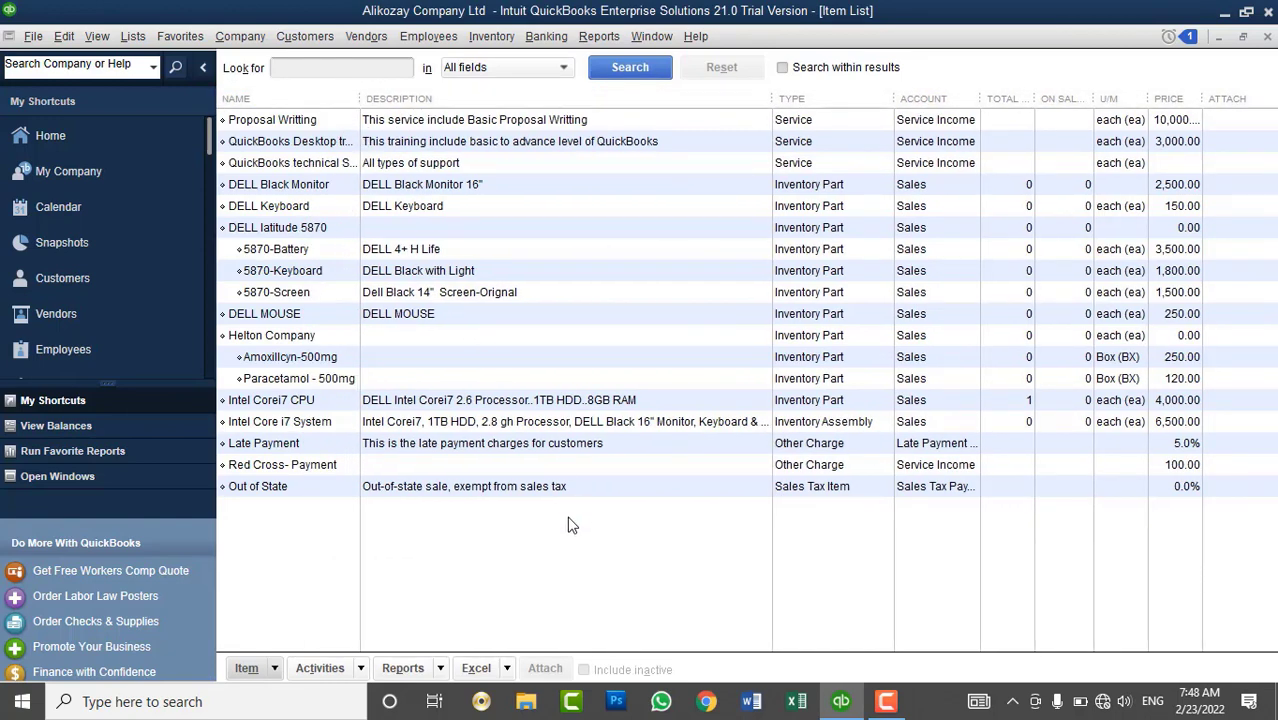
right_click(521, 565)
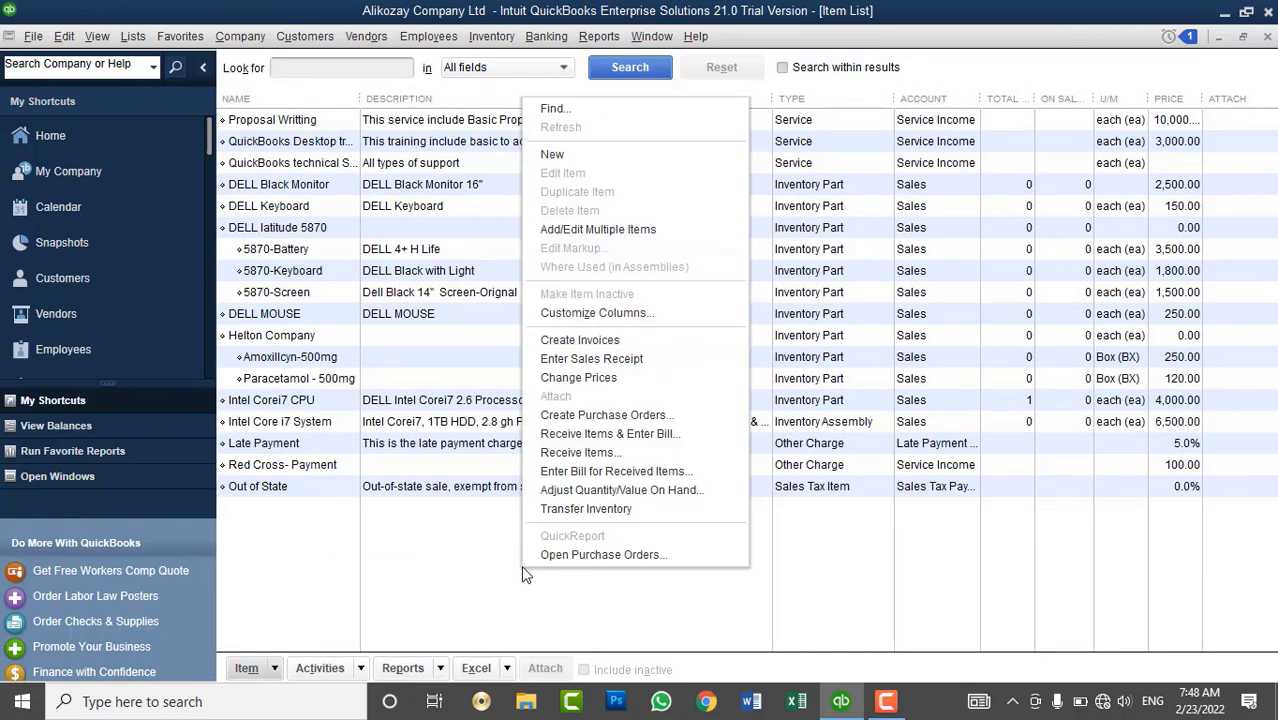
click(550, 147)
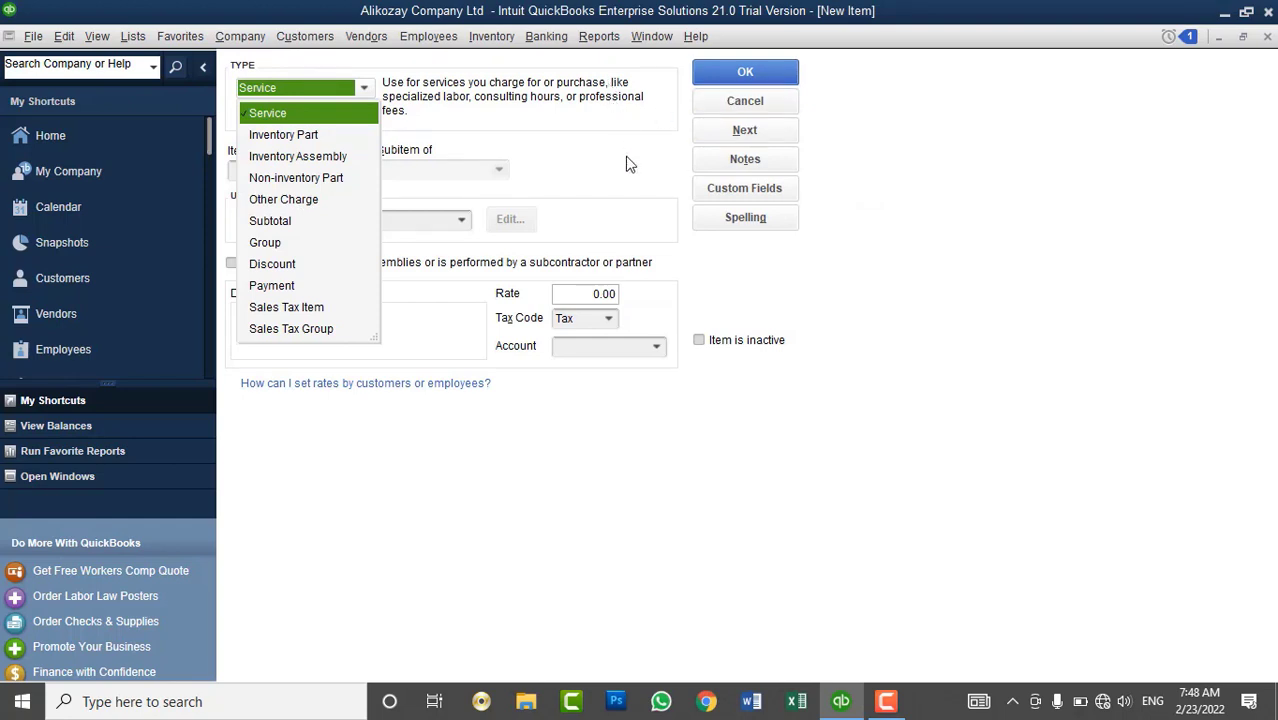
click(290, 226)
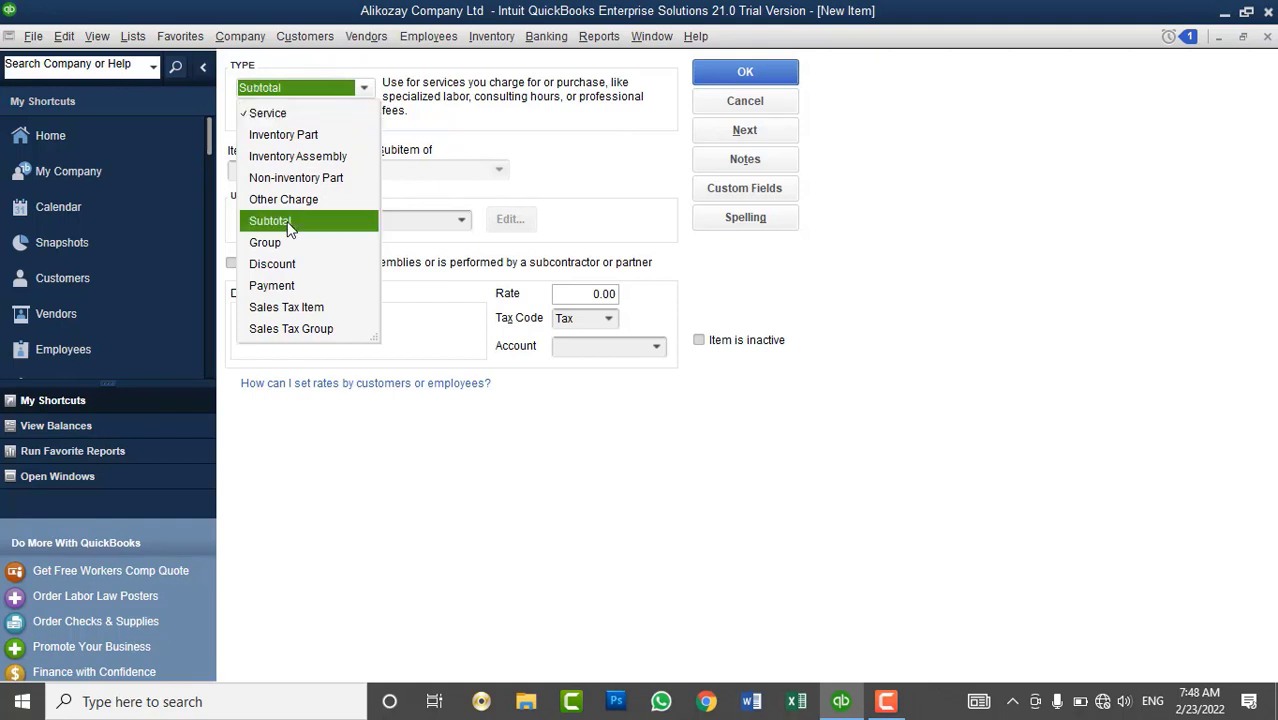
click(290, 226)
click(300, 168)
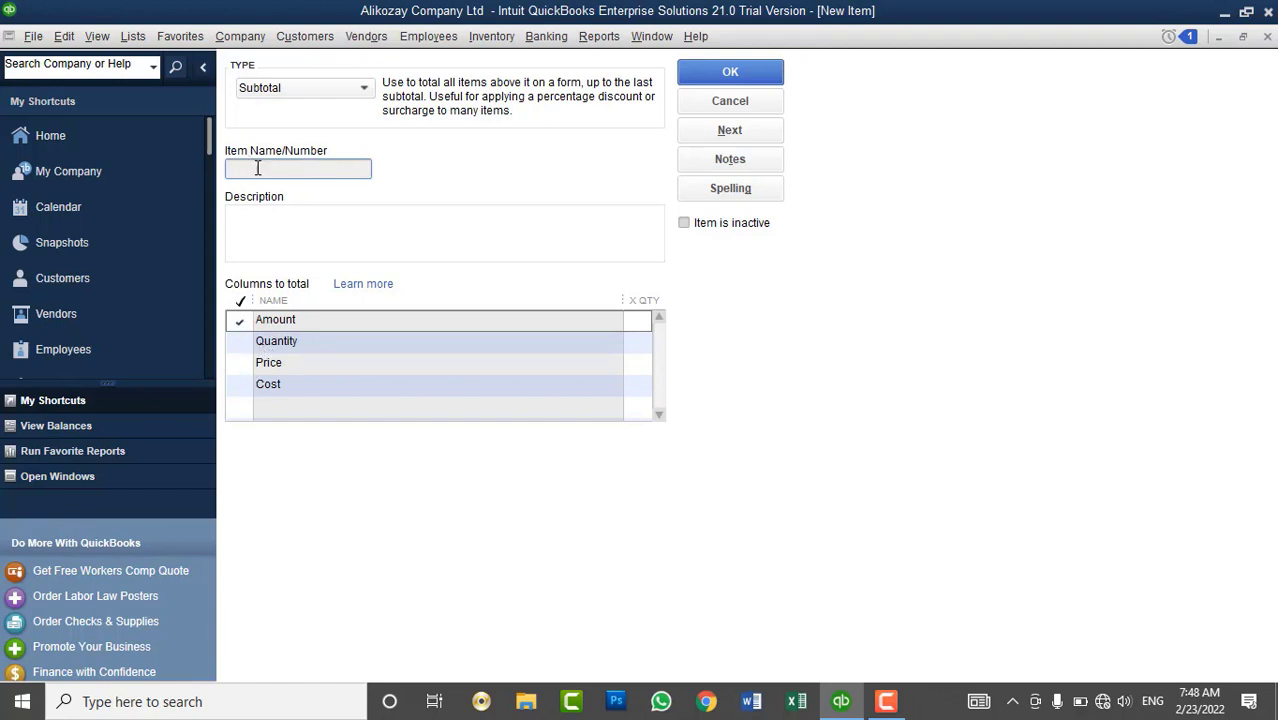
text(Total Amount)
click(713, 72)
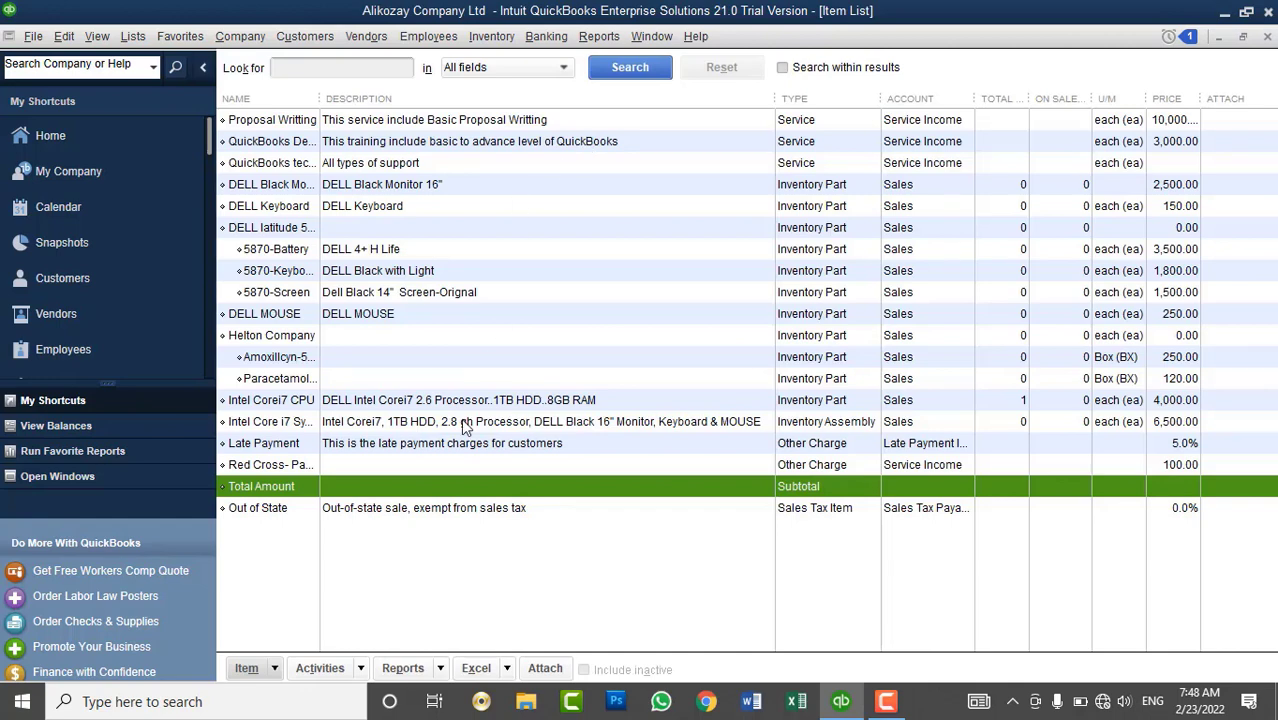
- Open a new invoice and add the Proposal Writting and QuickBooks Desktop training services on its first two lines
click(302, 36)
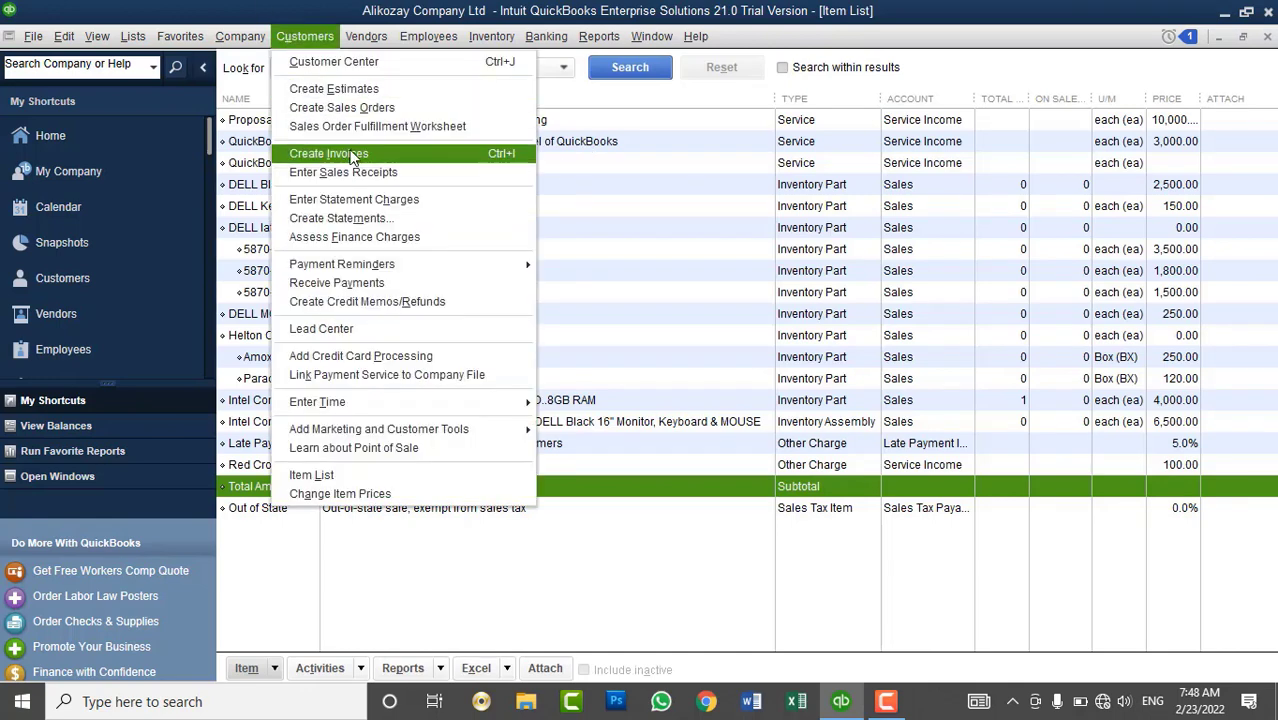
click(350, 155)
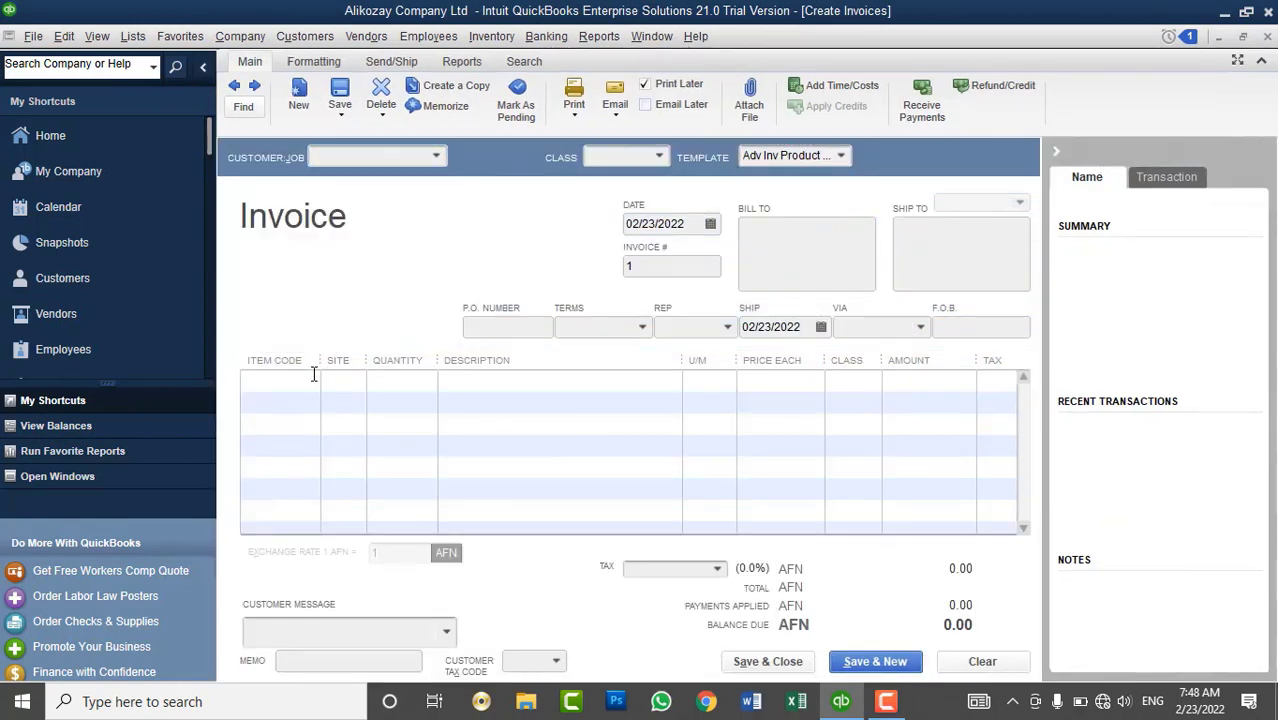
click(314, 378)
click(270, 470)
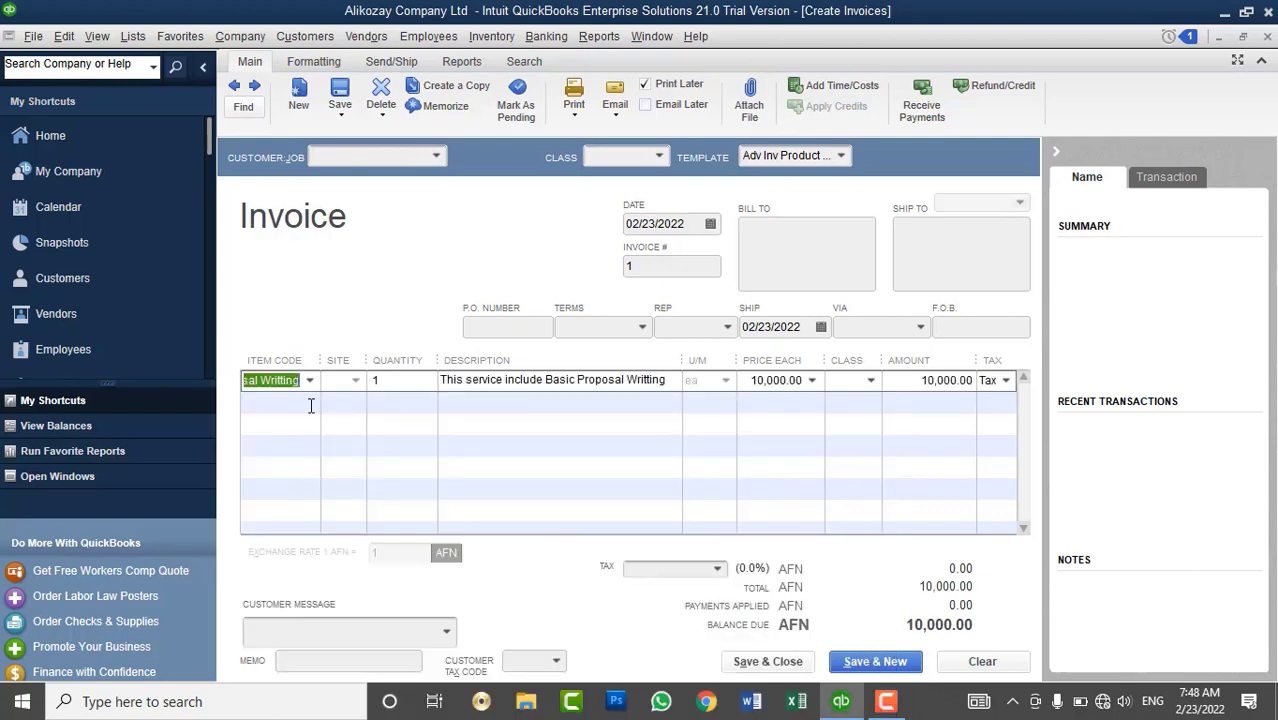
click(308, 405)
click(310, 401)
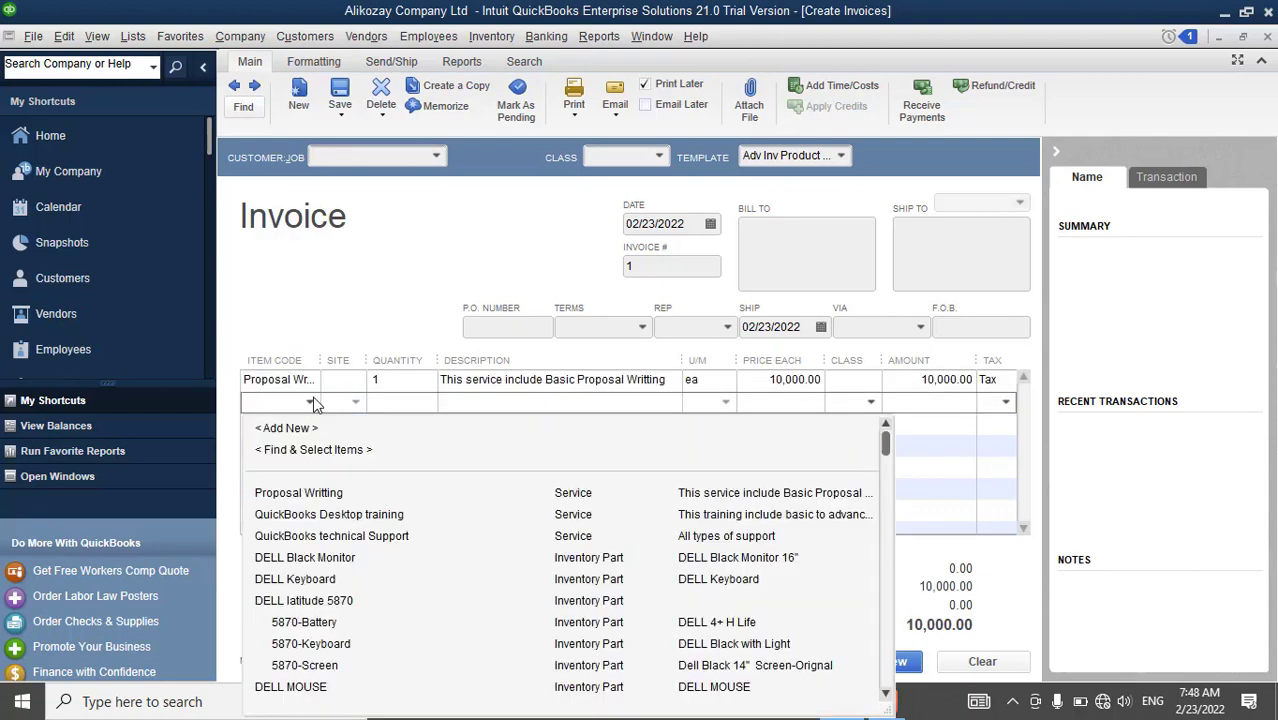
click(340, 514)
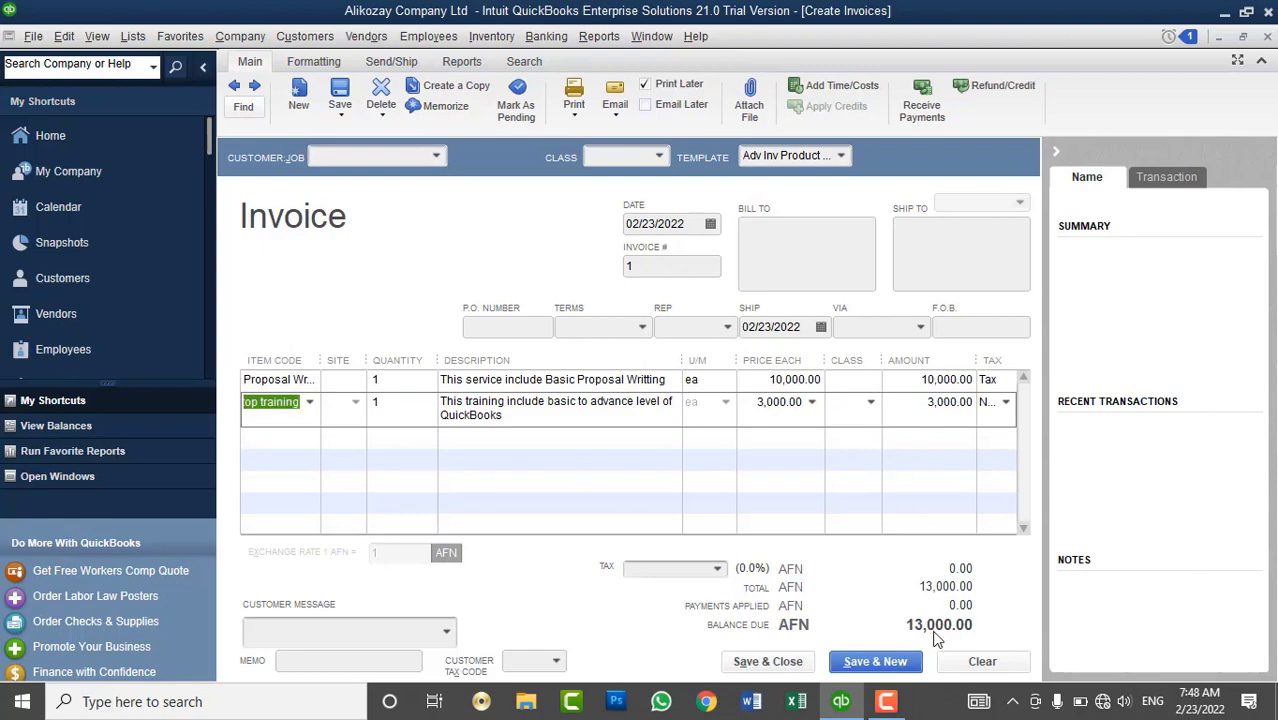
- Add the Total Amount subtotal item on the invoice's third line
click(901, 440)
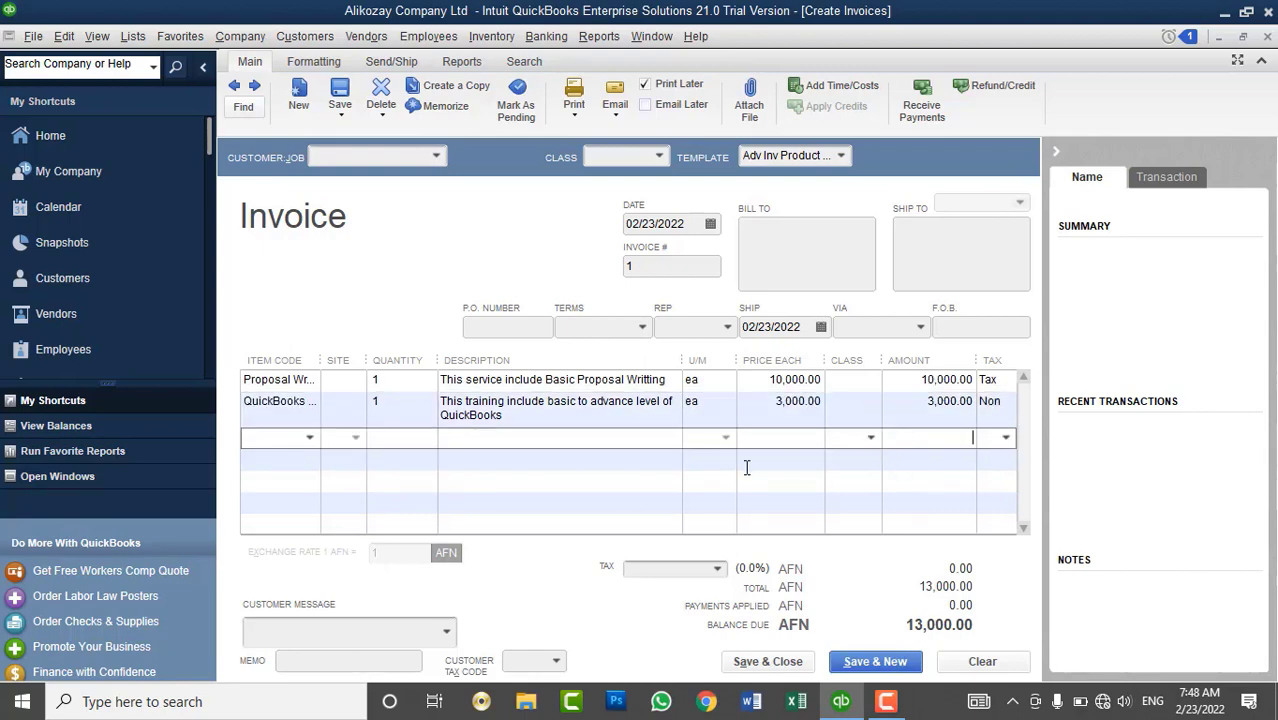
click(310, 437)
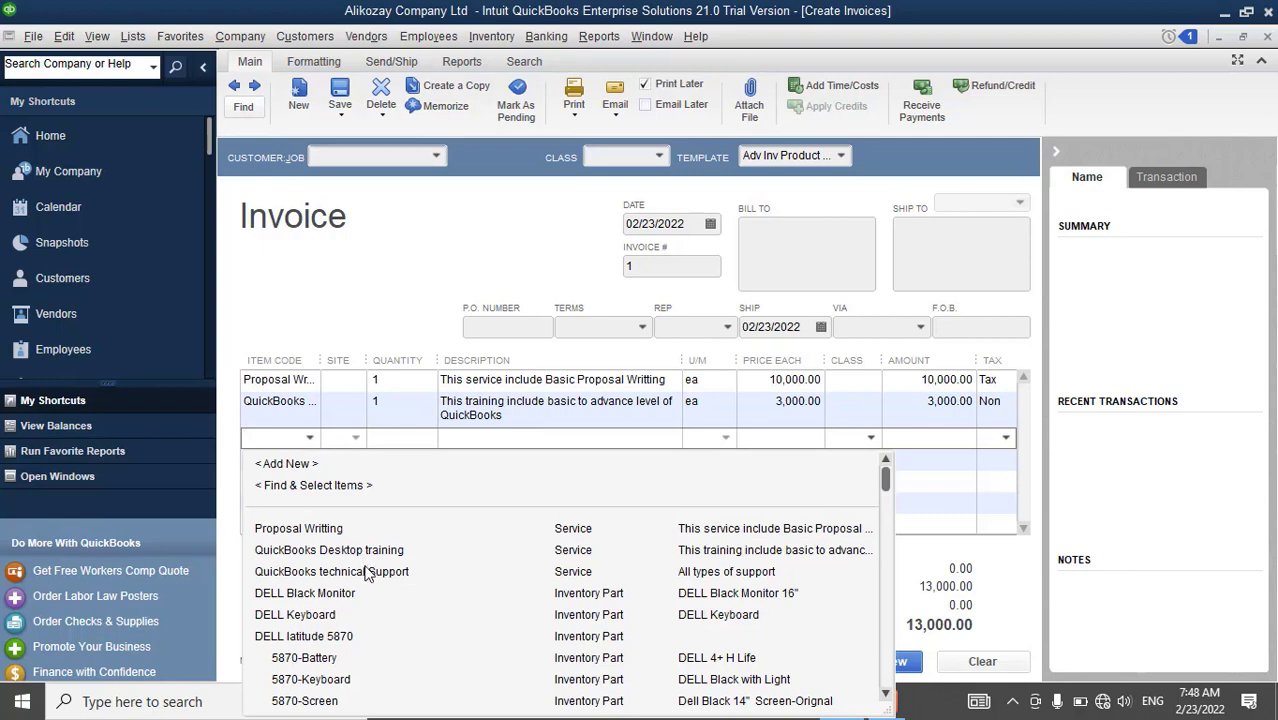
scroll(365, 573, down, 4)
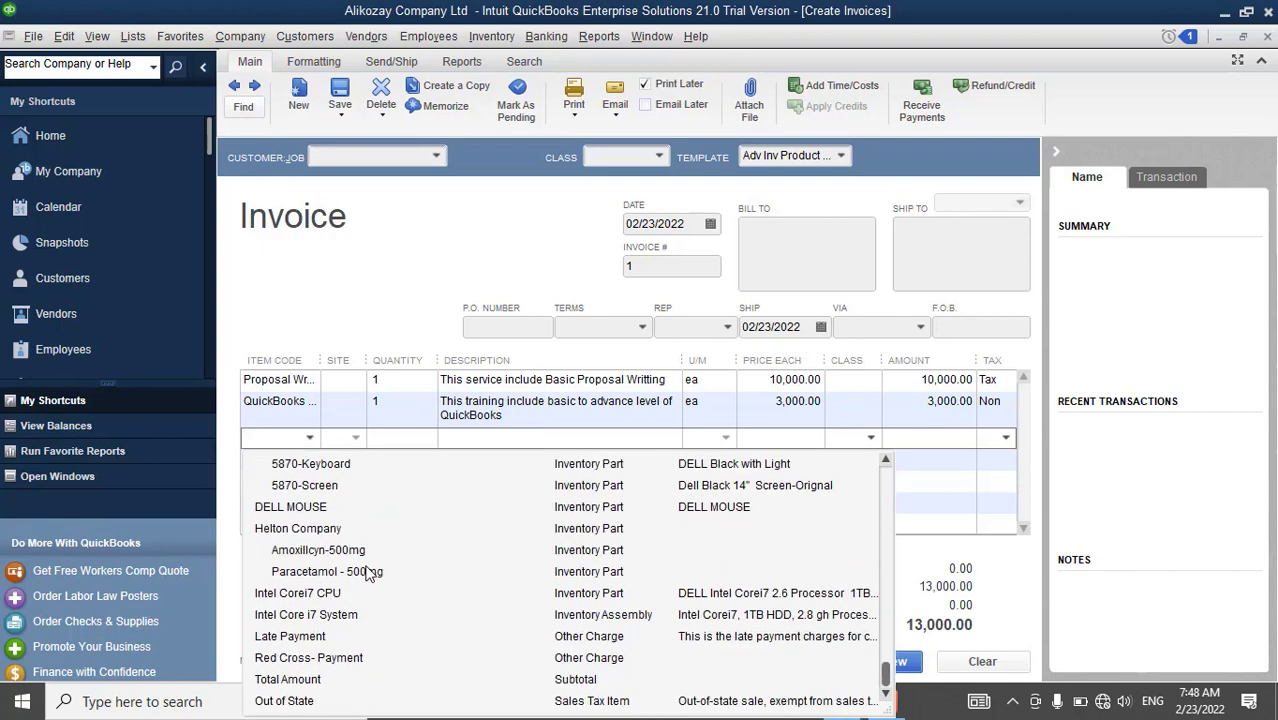
click(316, 681)
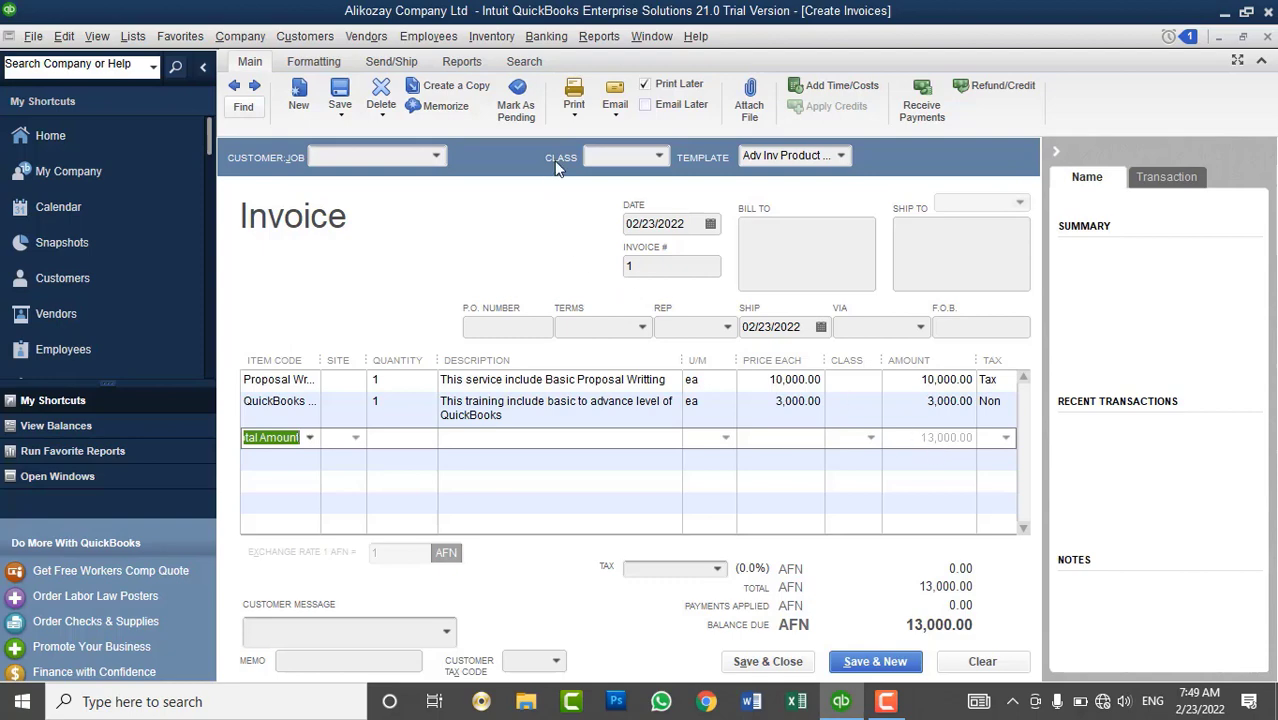
- Preview the invoice's printout, ignoring the spelling suggestion and suppressing the shipping labels message for the future, and inspect the subtotal line up close
click(574, 96)
click(597, 208)
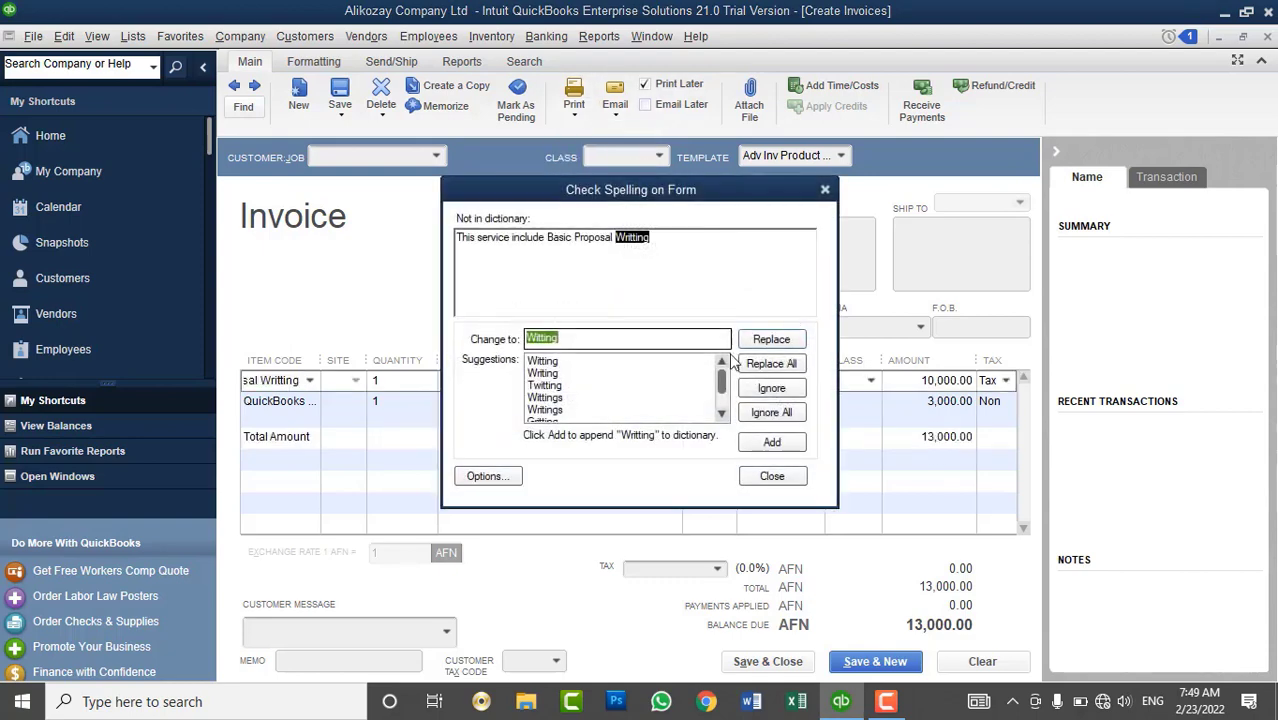
click(770, 388)
click(711, 279)
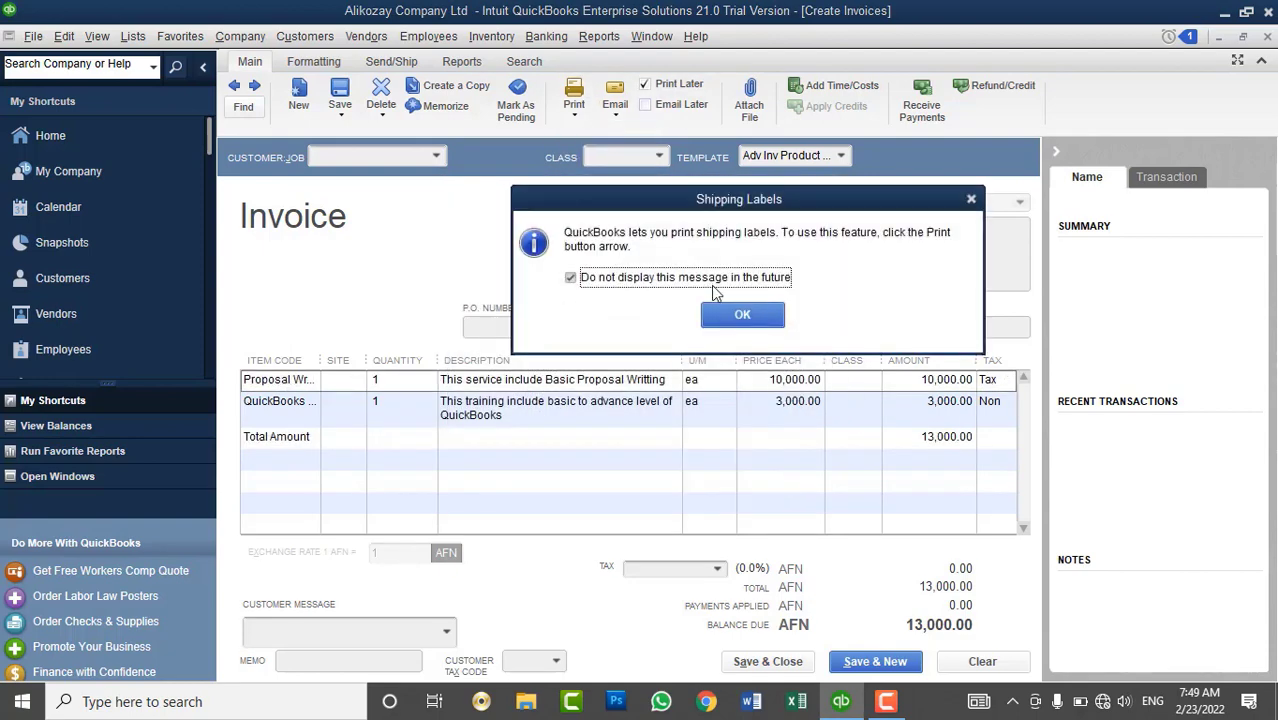
click(742, 314)
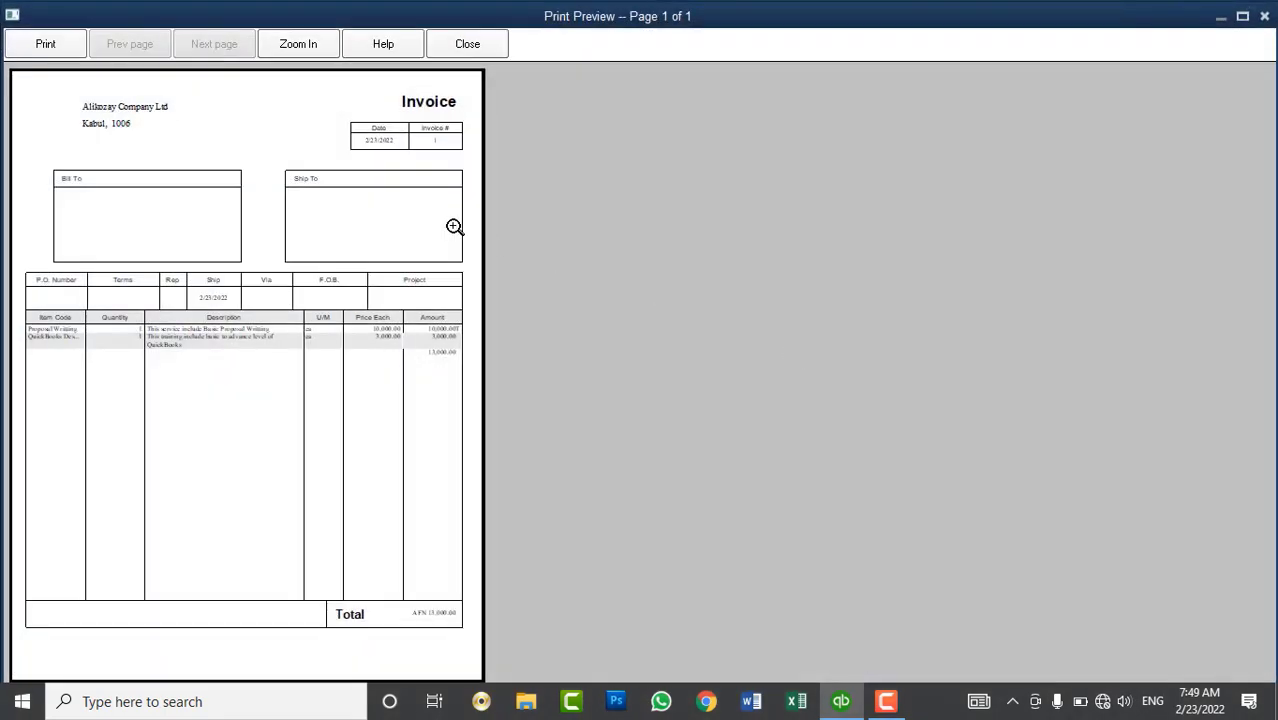
click(420, 357)
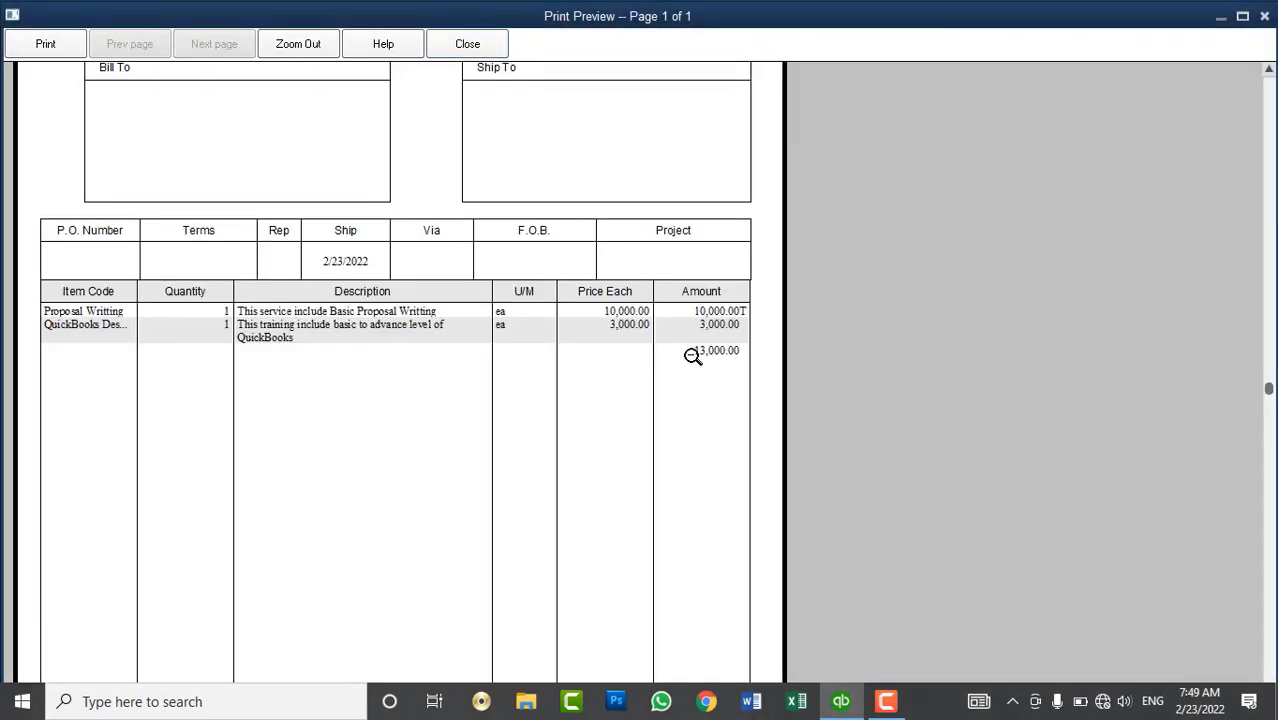
click(693, 357)
click(467, 43)
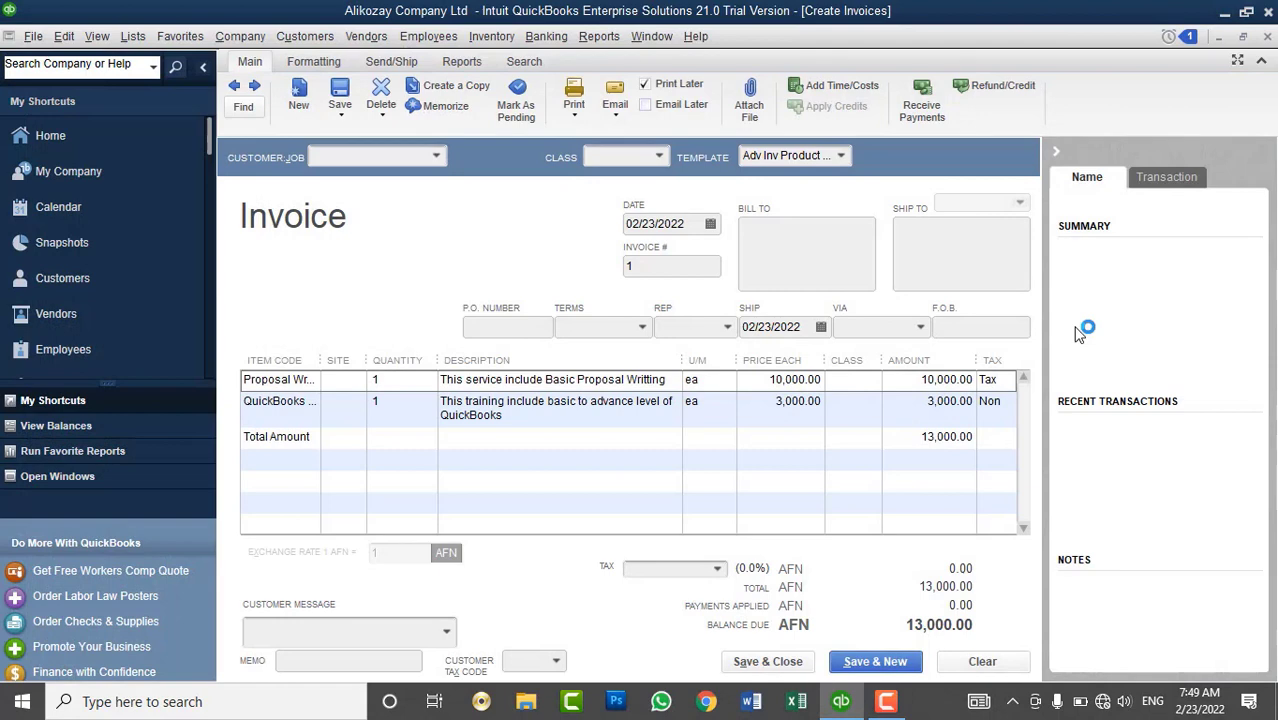
- Clear all entries from the invoice and close it without saving
click(1000, 661)
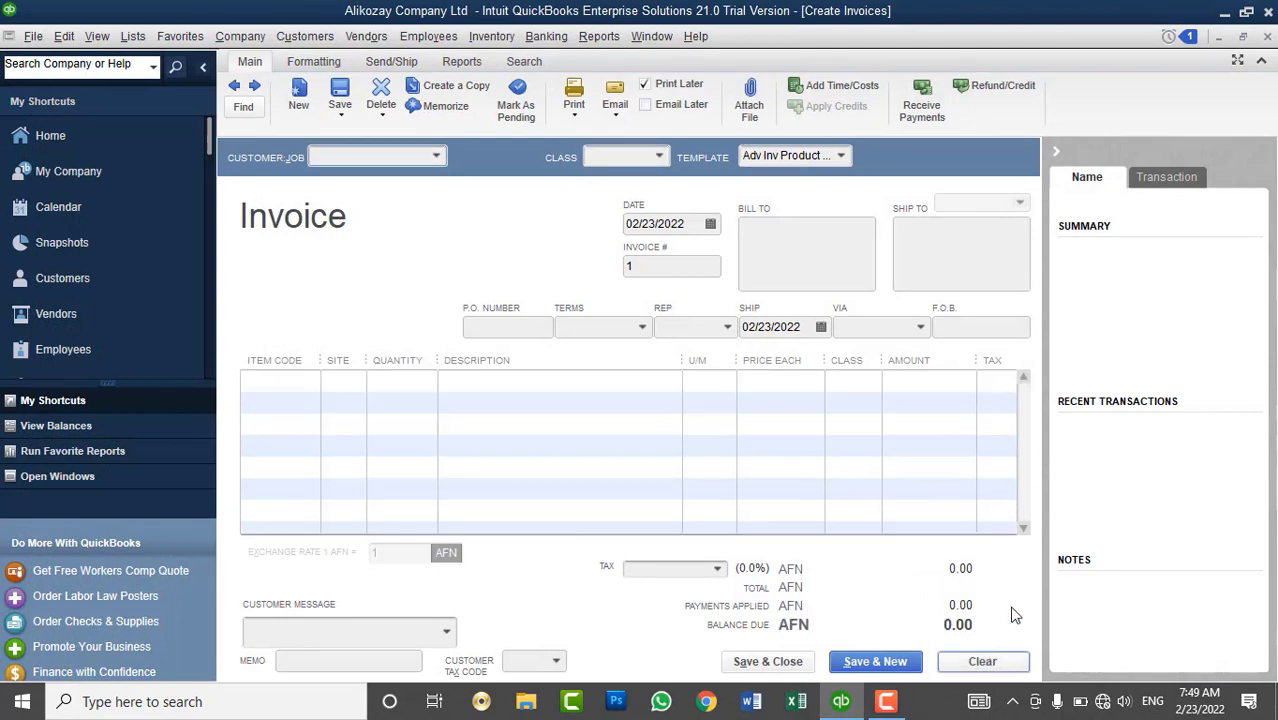
click(1268, 37)
right_click(477, 563)
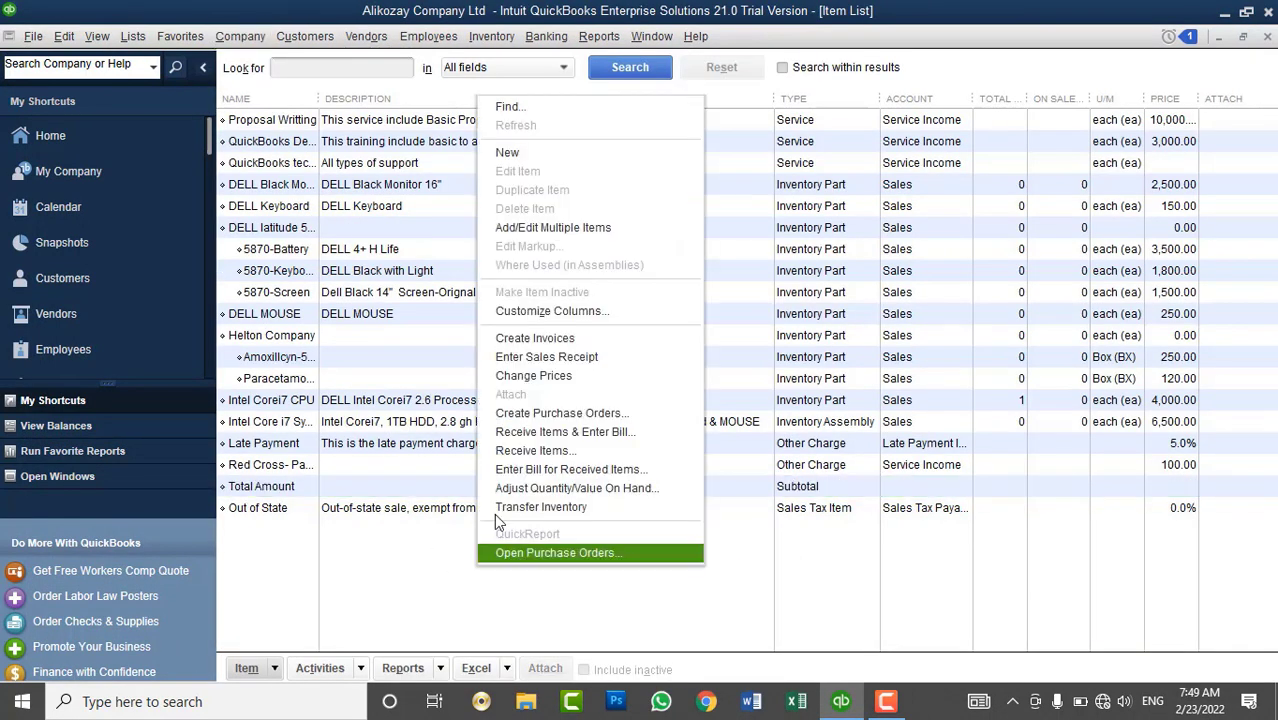
click(530, 152)
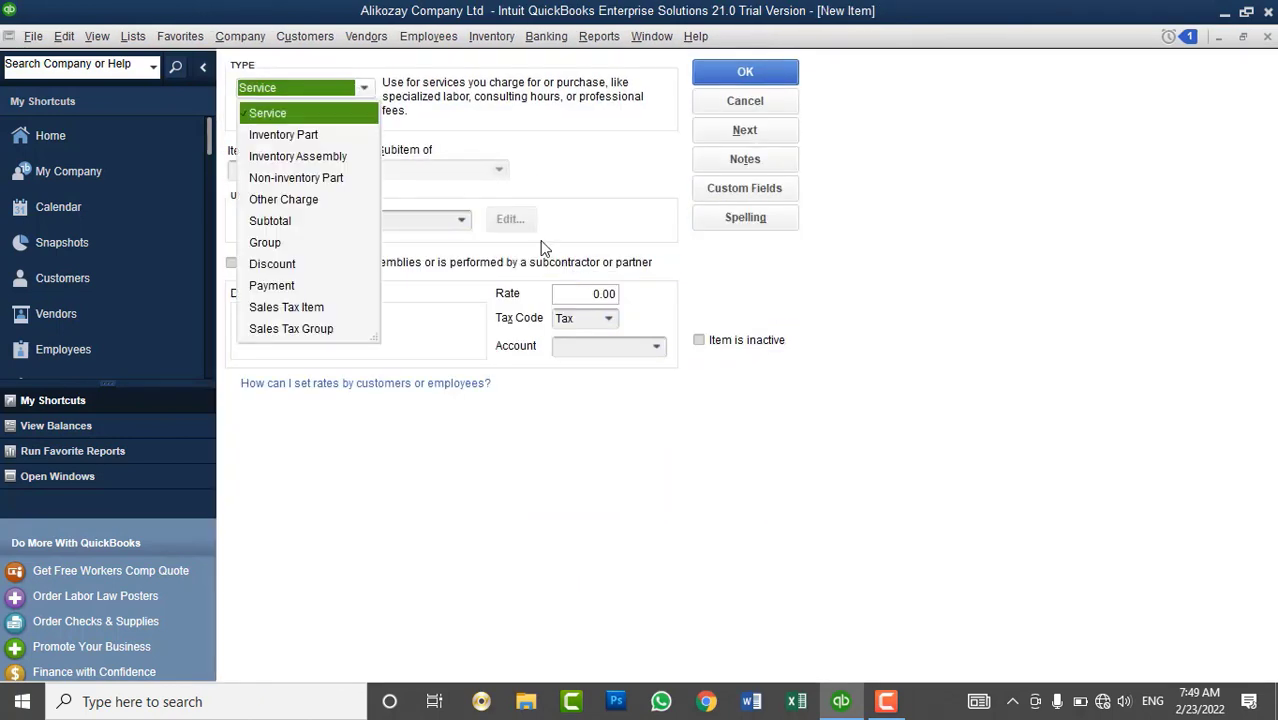
click(294, 243)
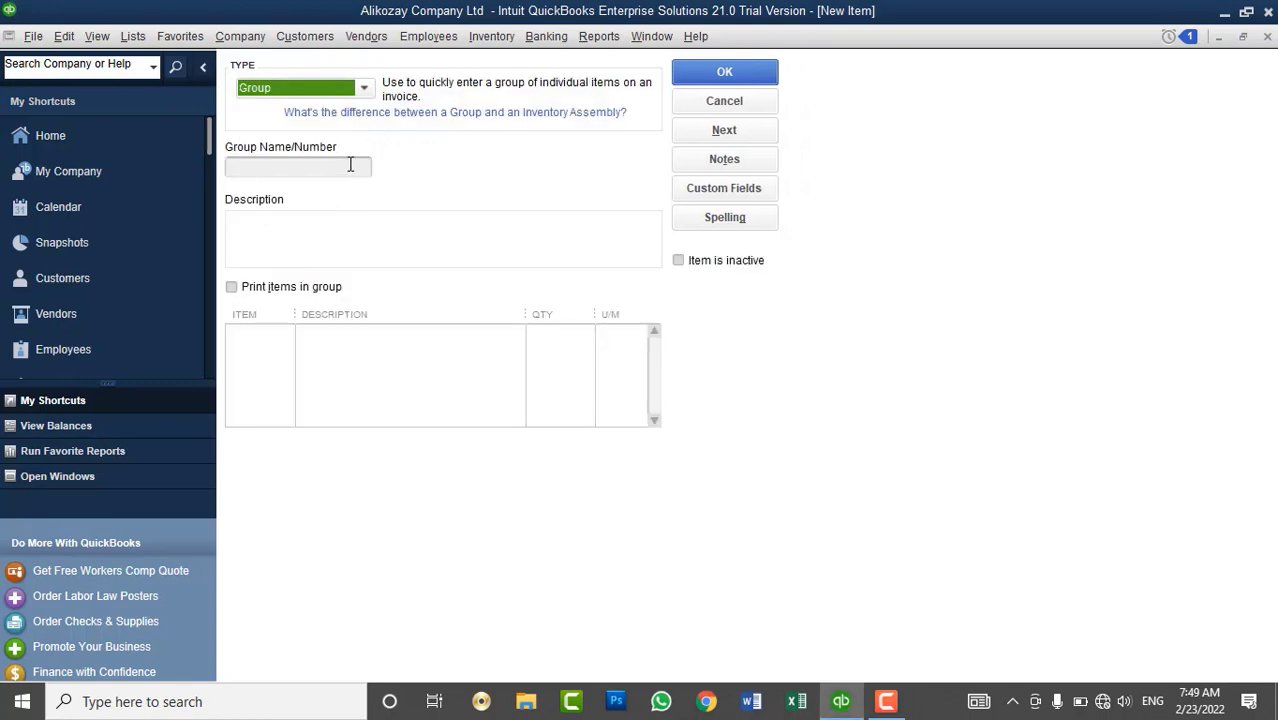
click(702, 101)
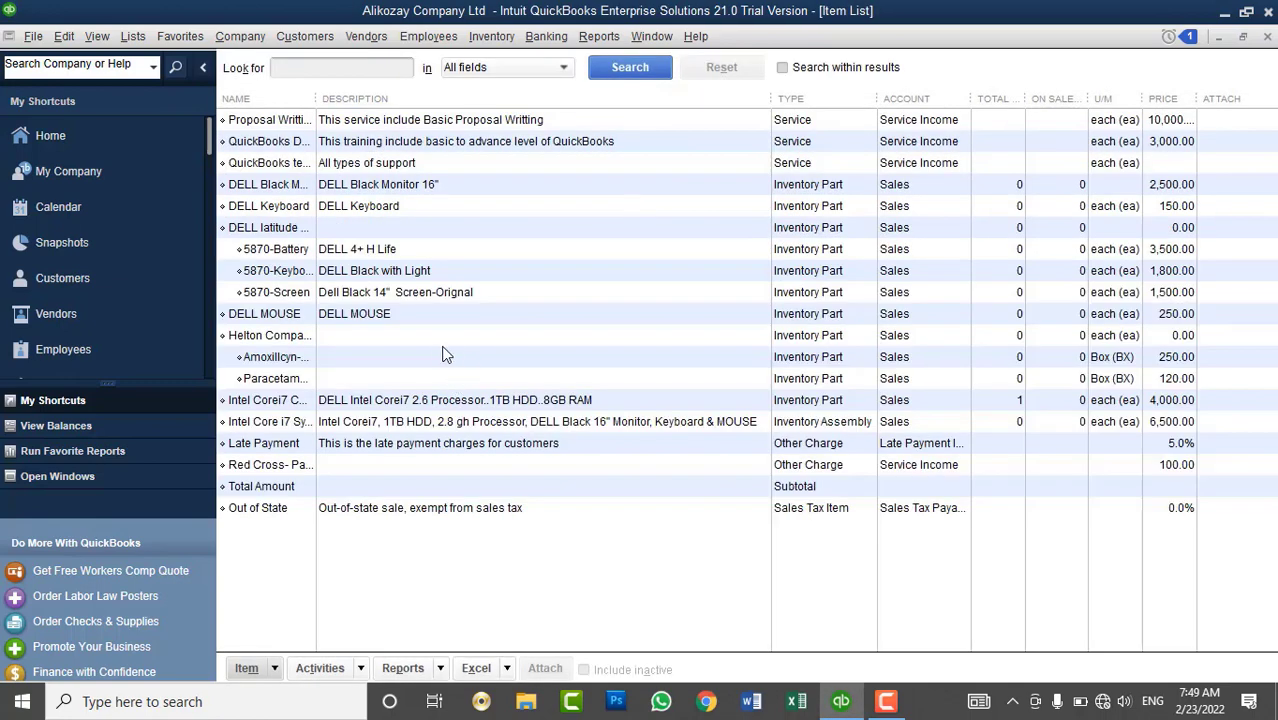
click(402, 334)
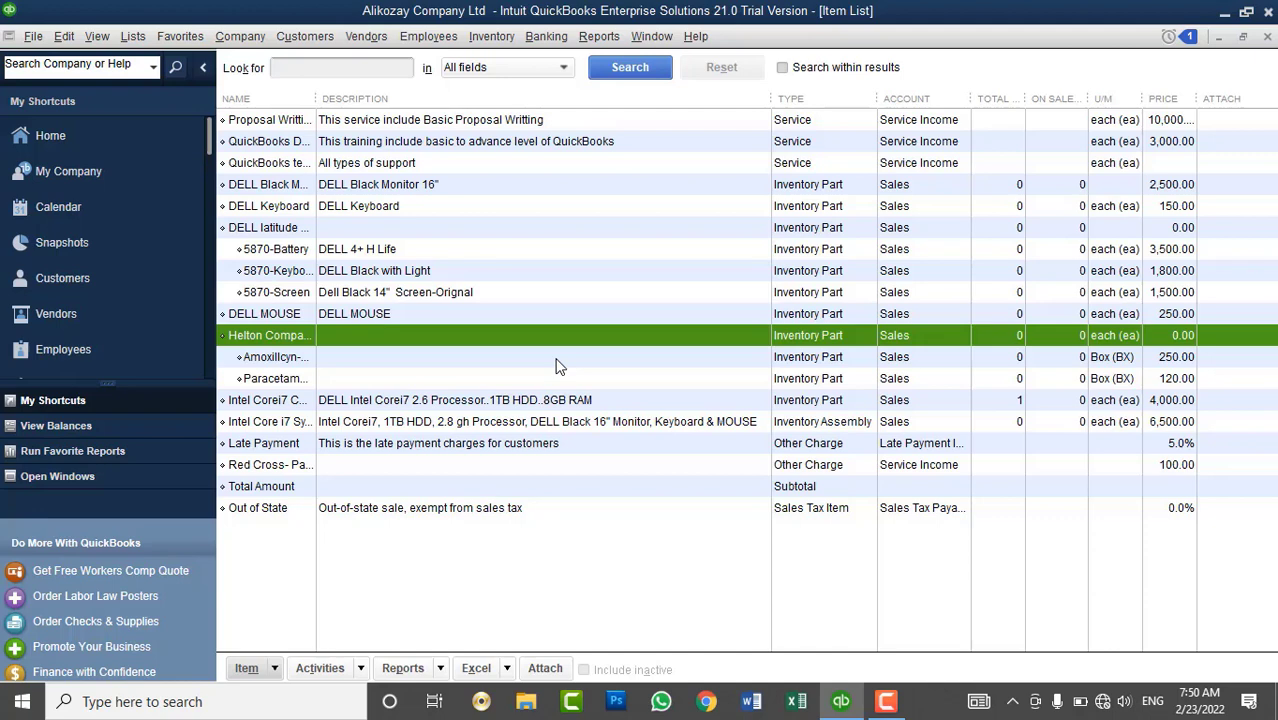
- Start a new Group item in the item list and name it "Financail Managment Soft"
right_click(533, 591)
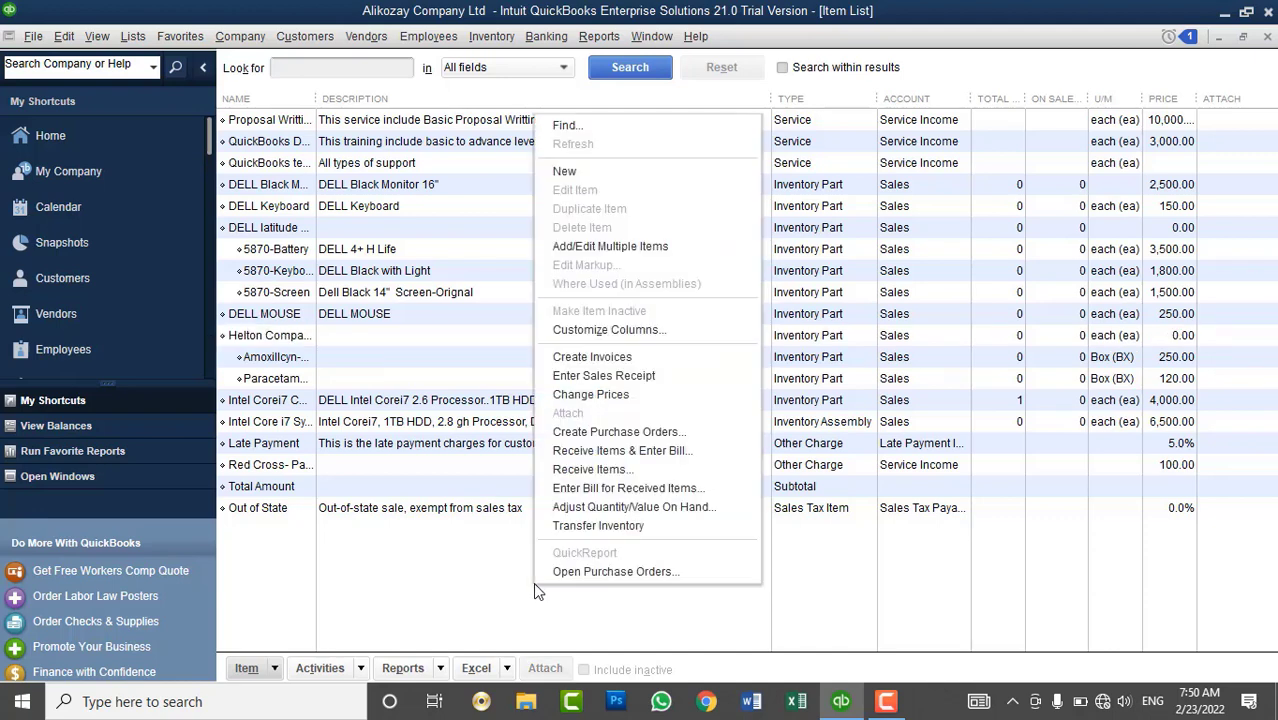
click(583, 171)
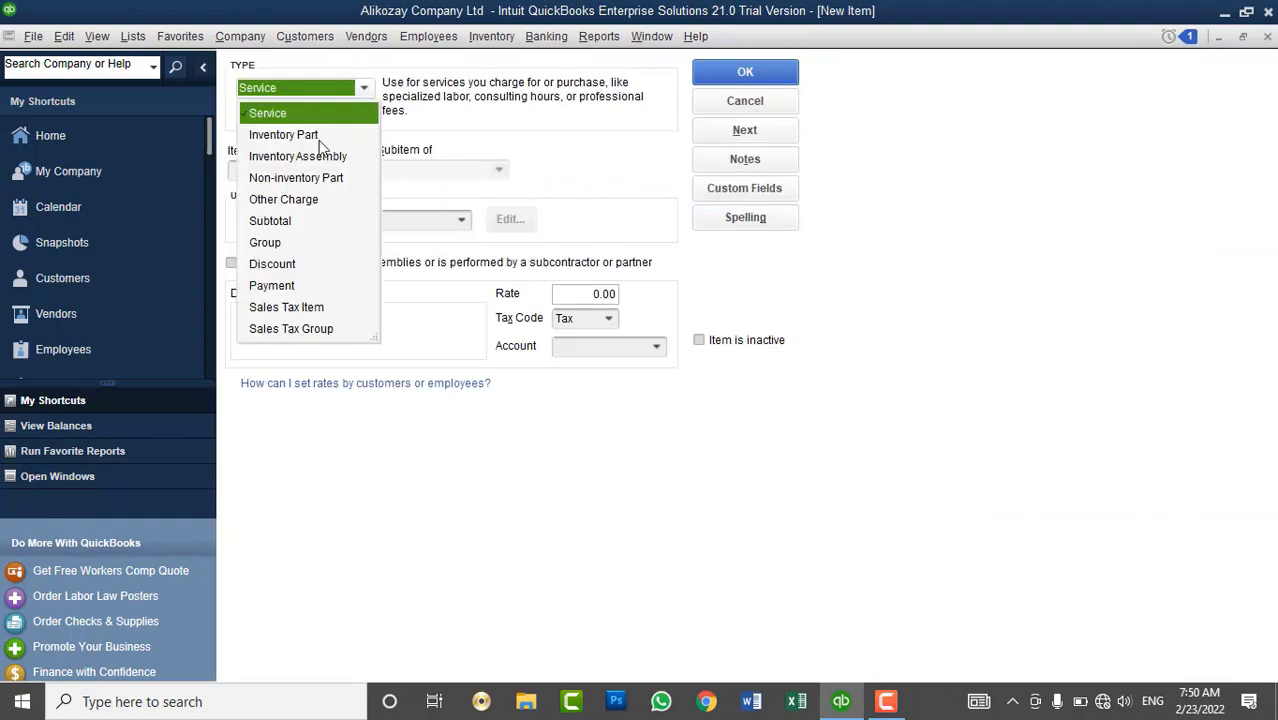
click(288, 244)
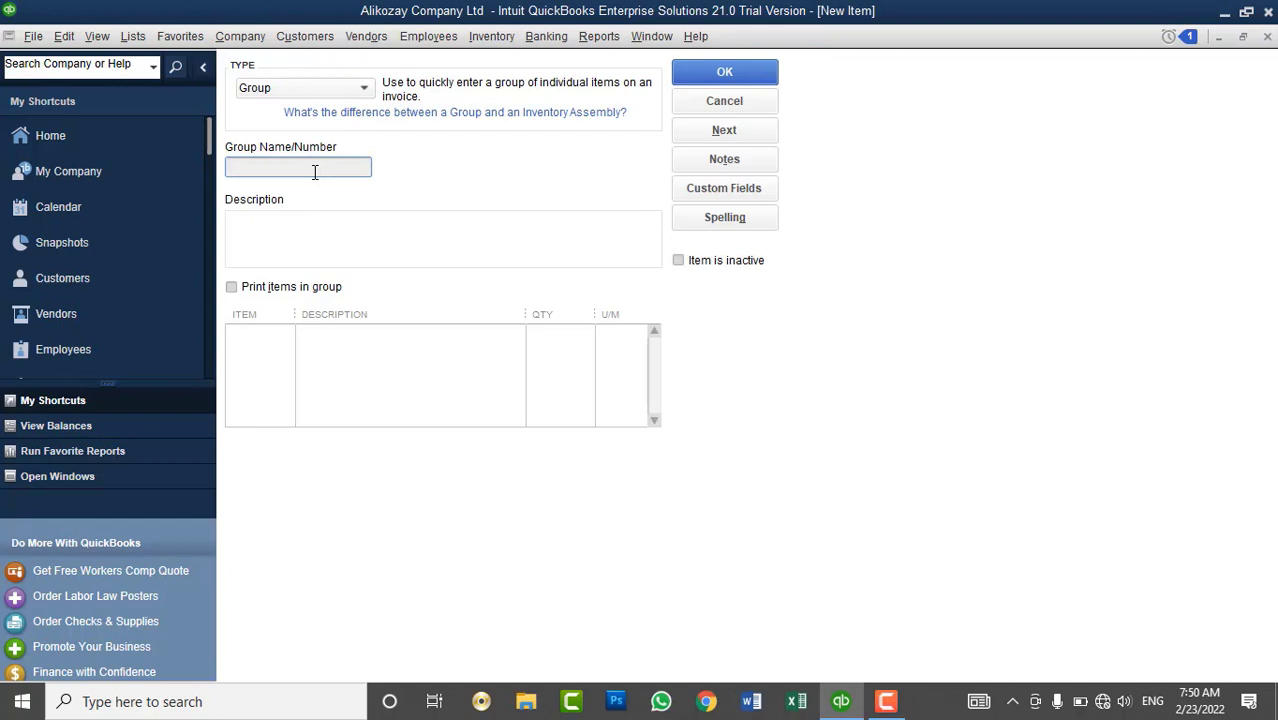
text(Financail Managment Soft)
click(294, 228)
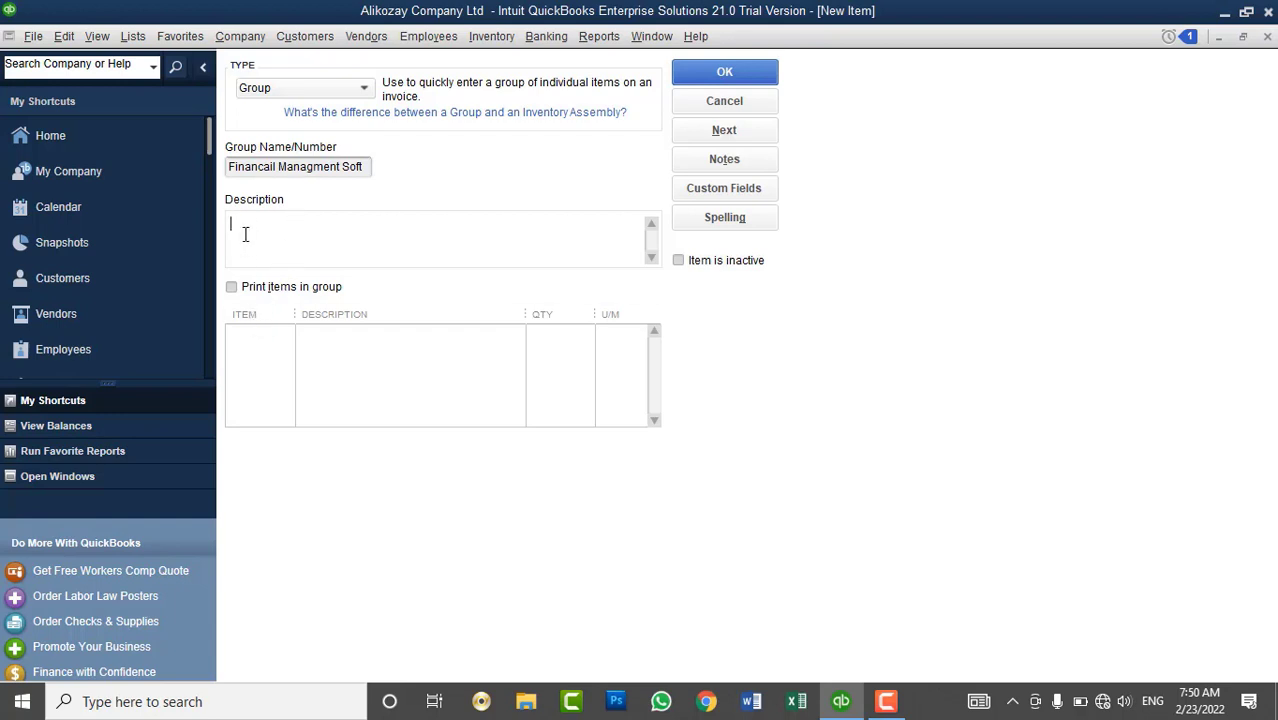
- Add QuickBooks Desktop training and QuickBooks technical Support to the group, each with a quantity of 1
click(282, 336)
click(285, 335)
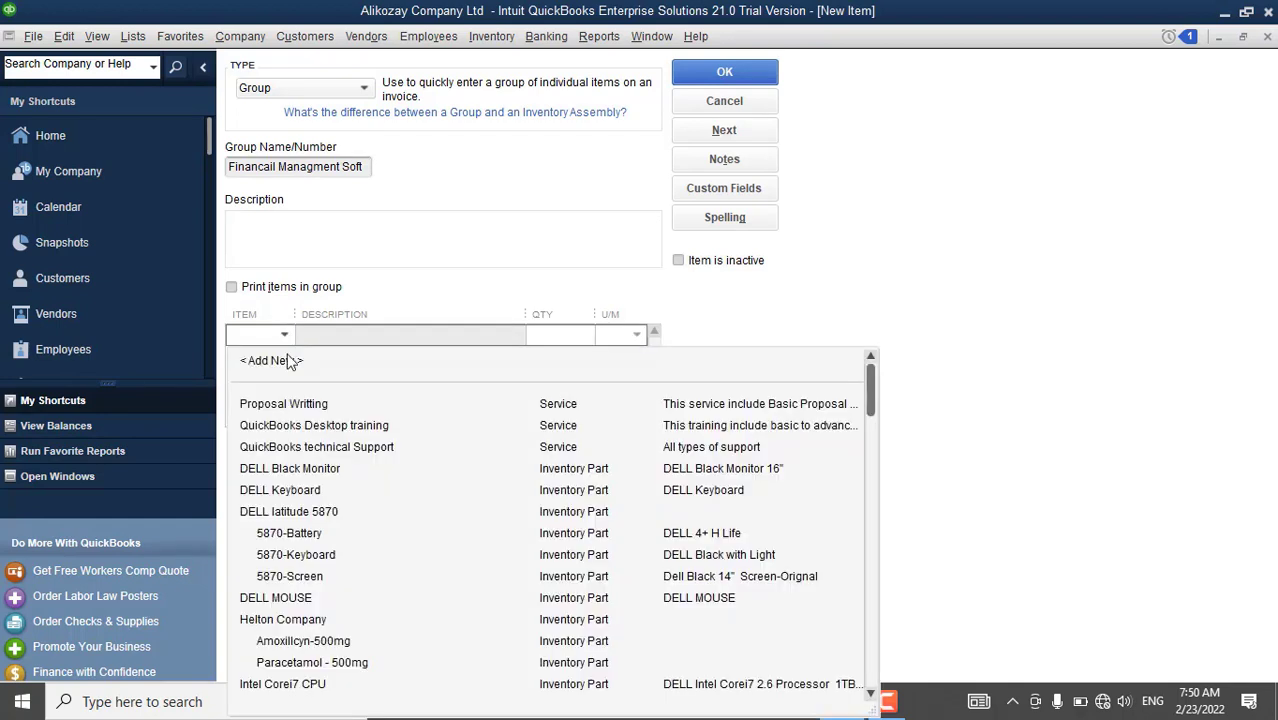
click(318, 428)
click(278, 353)
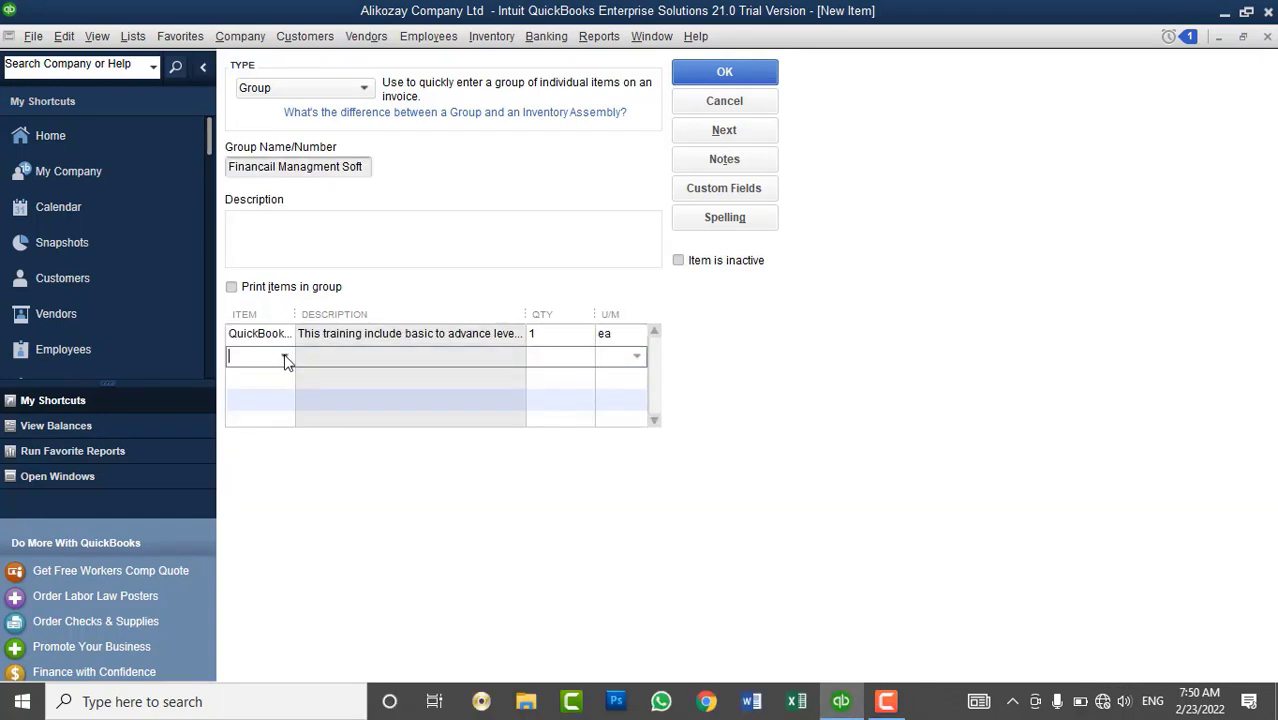
click(285, 356)
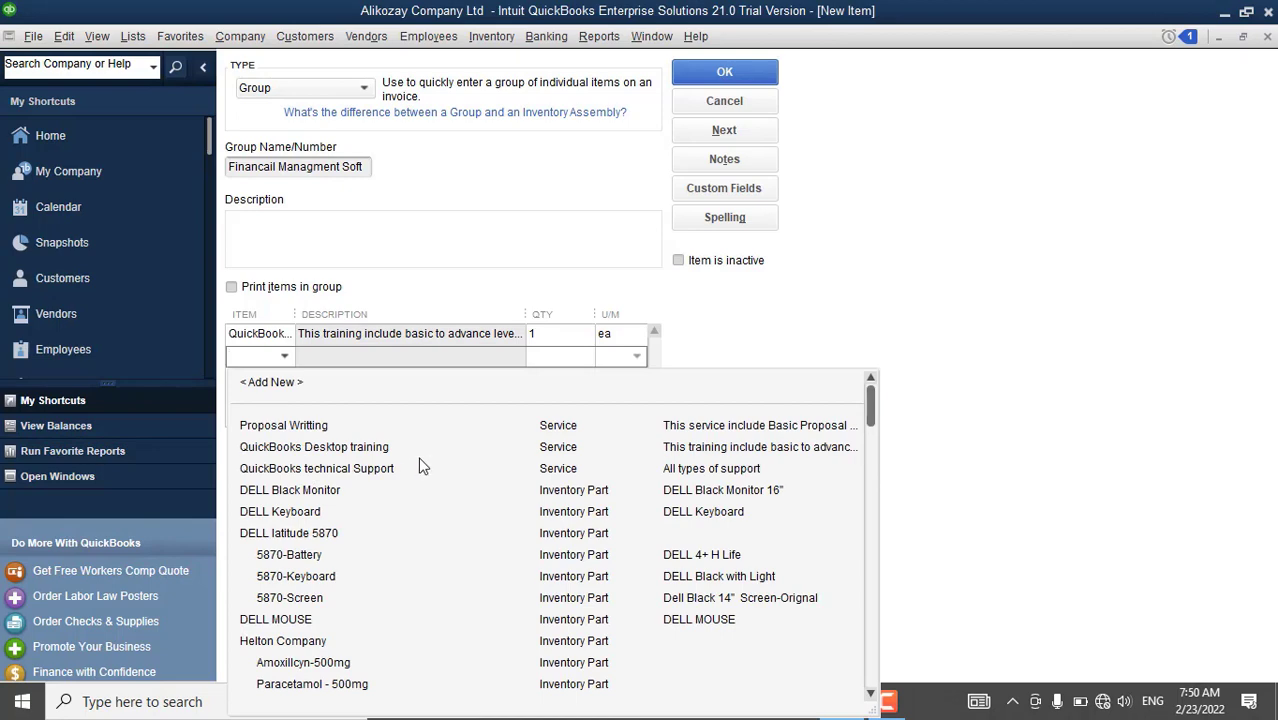
scroll(421, 466, down, 2)
scroll(421, 466, up, 2)
click(369, 469)
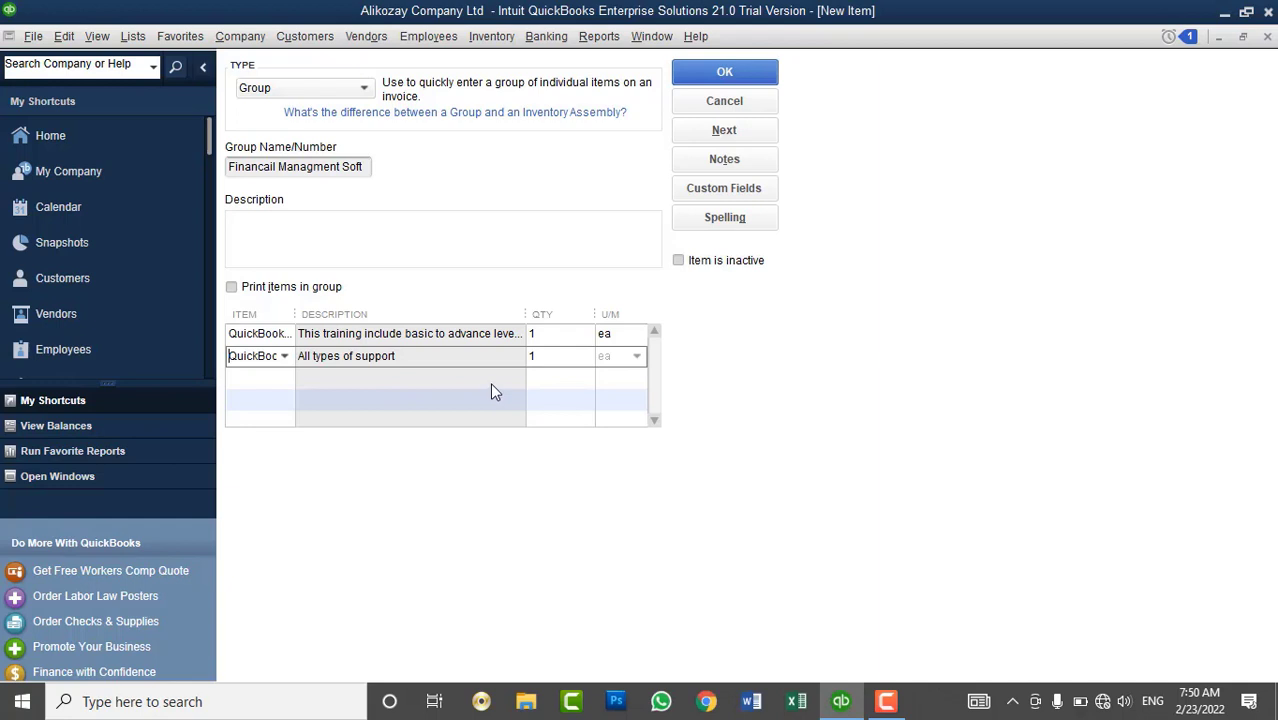
click(541, 334)
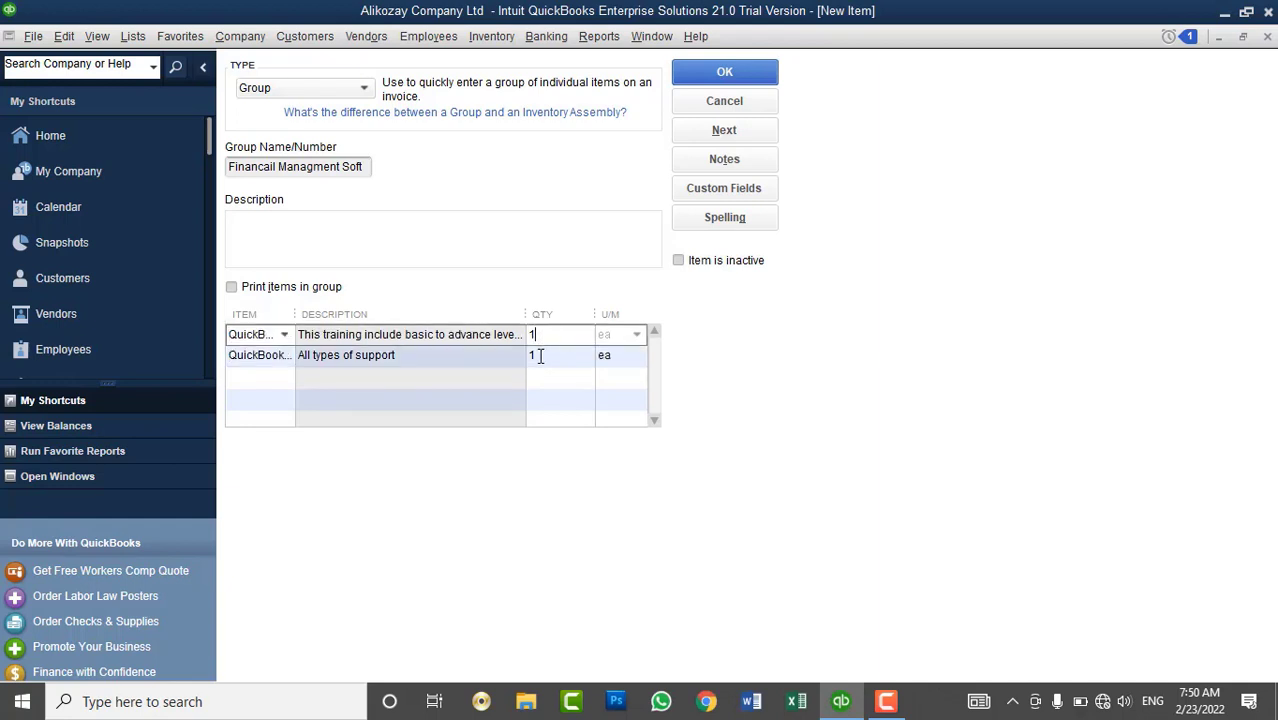
click(540, 356)
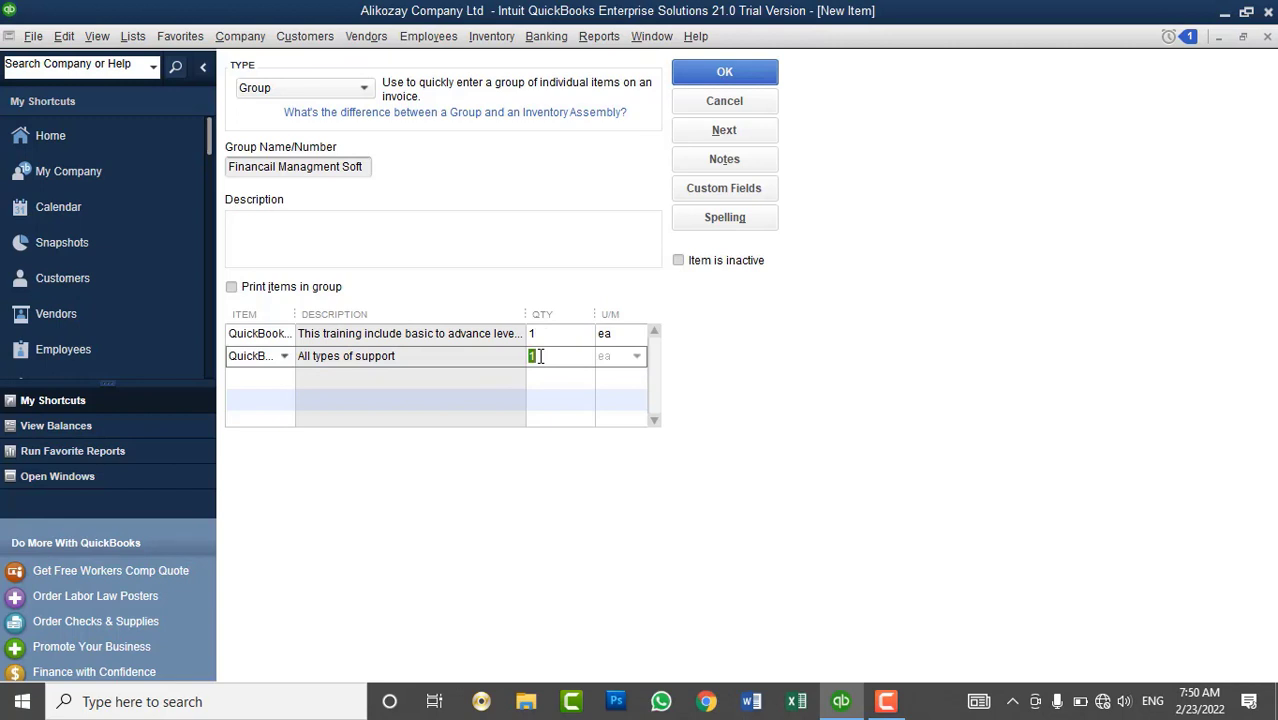
- Describe the group as "This Package include QuickBooks training Plus technical Support" and save the item
click(426, 251)
text(This Pak)
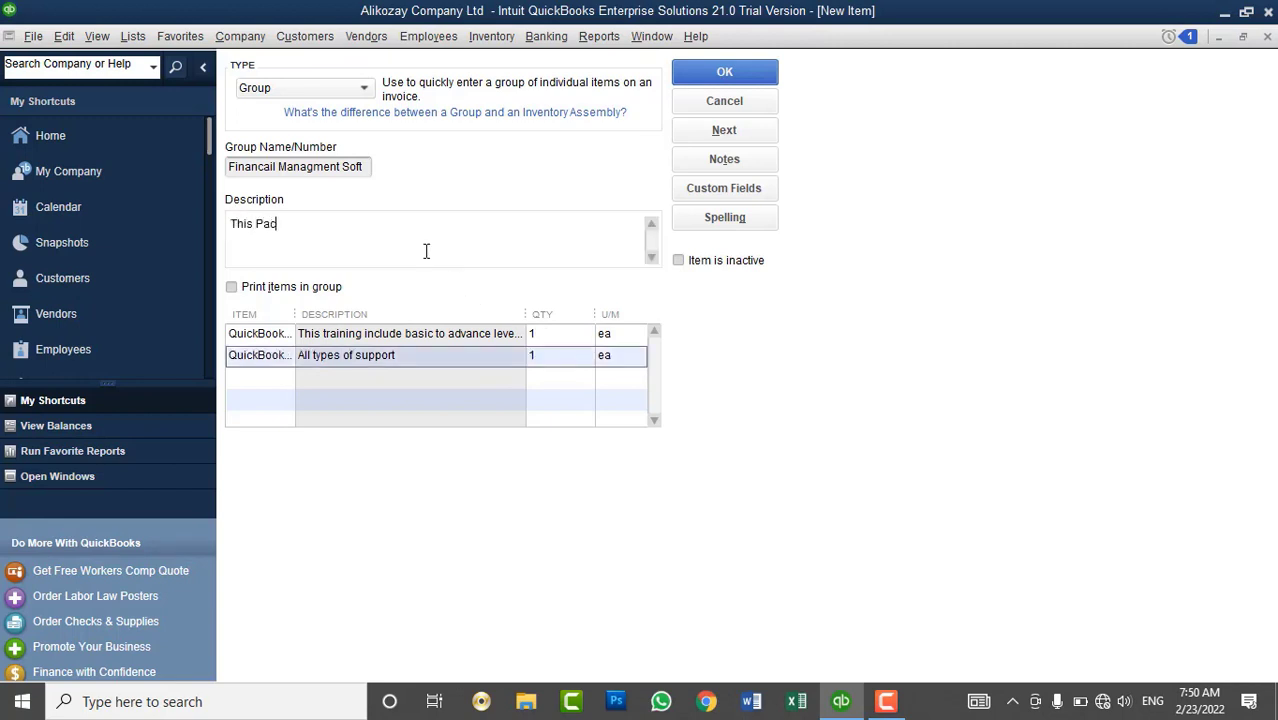
text(kage include Qu)
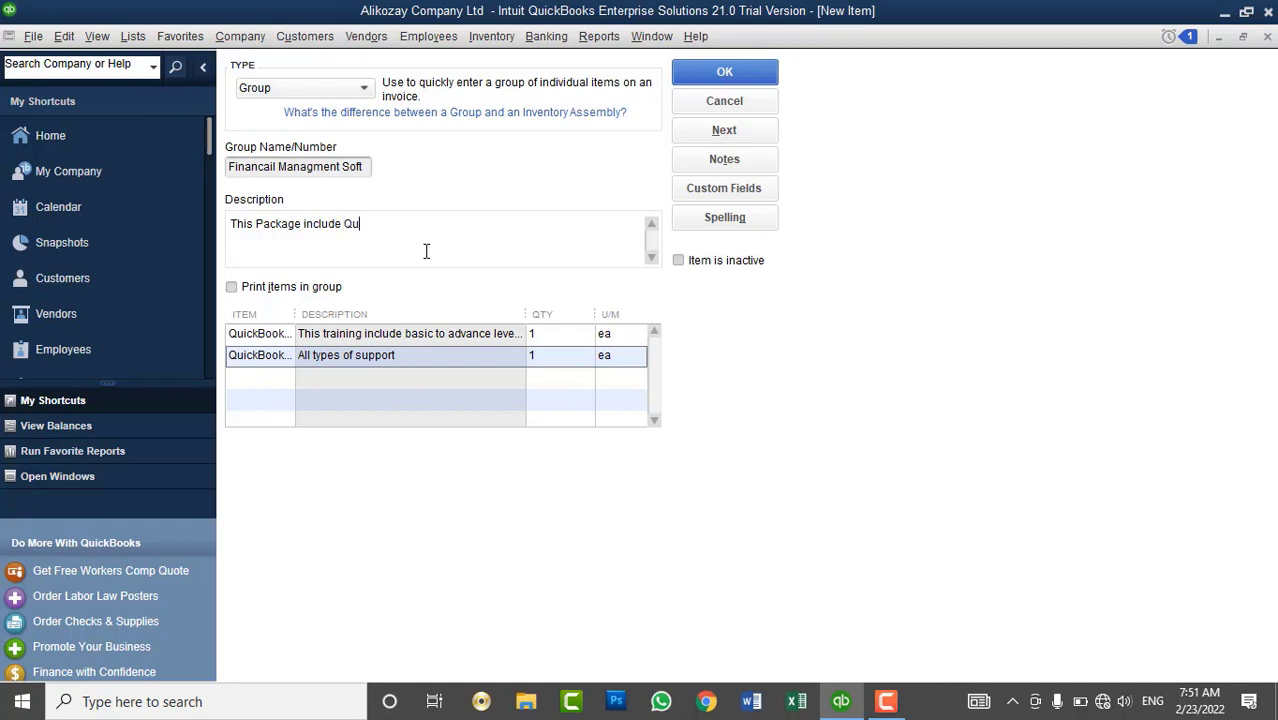
text(ickBooks training Plus technical Support)
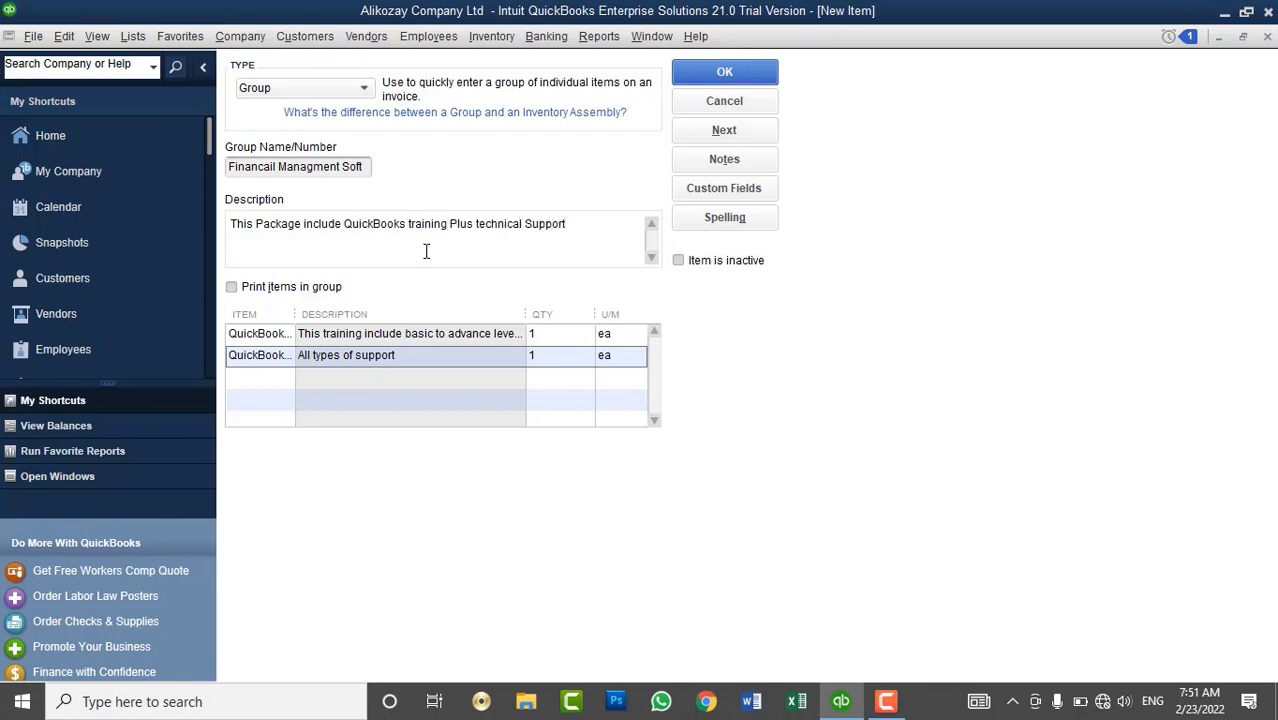
click(693, 80)
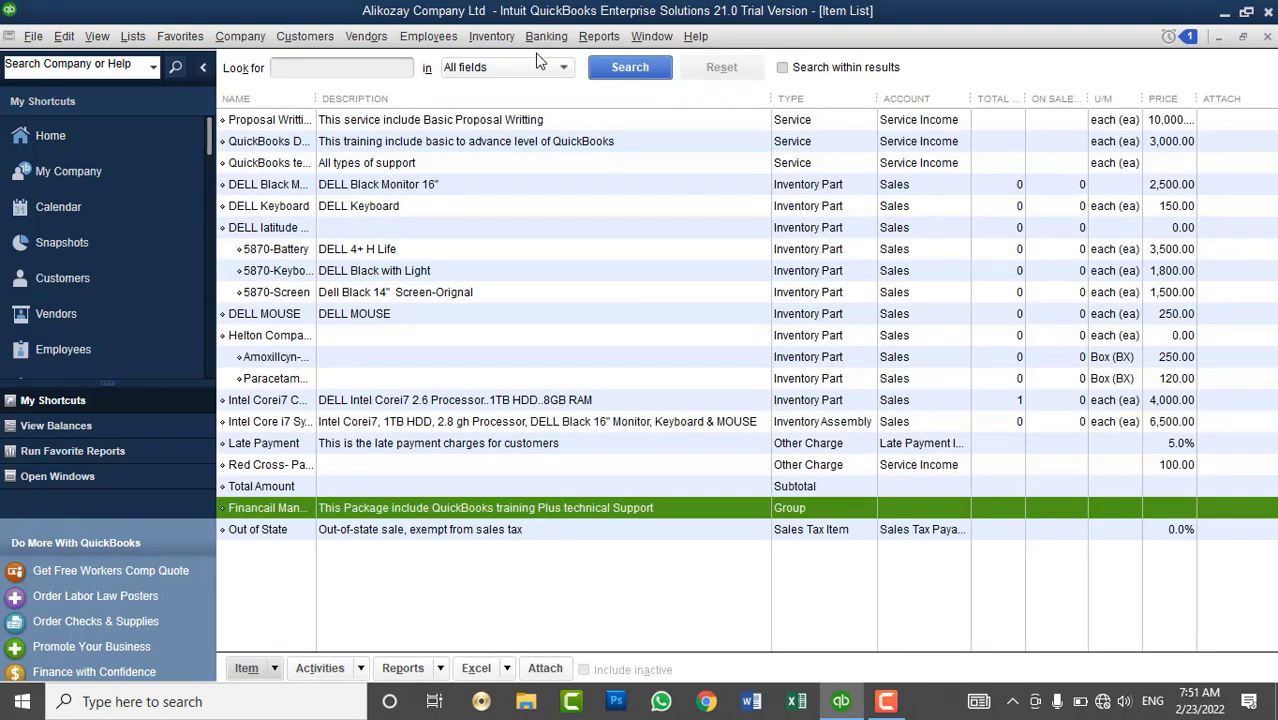
- Create a new invoice and add the Financail Managment Soft group item on its first line
click(305, 36)
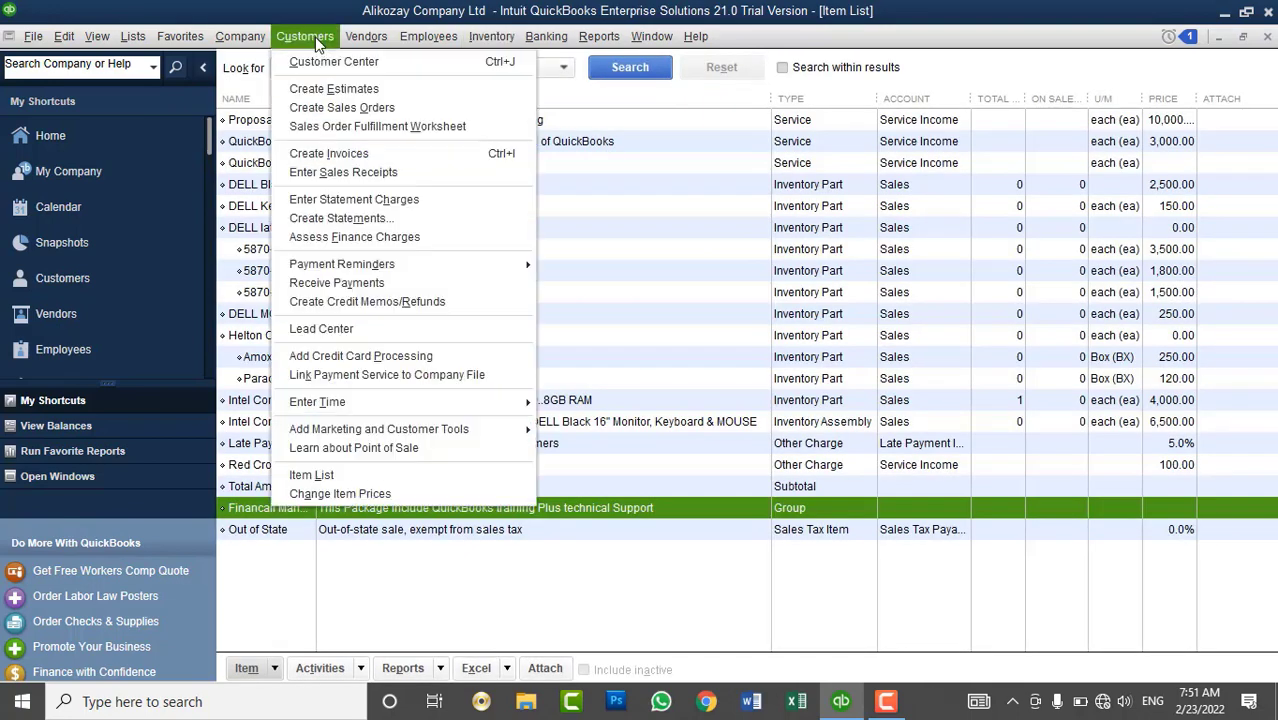
click(347, 156)
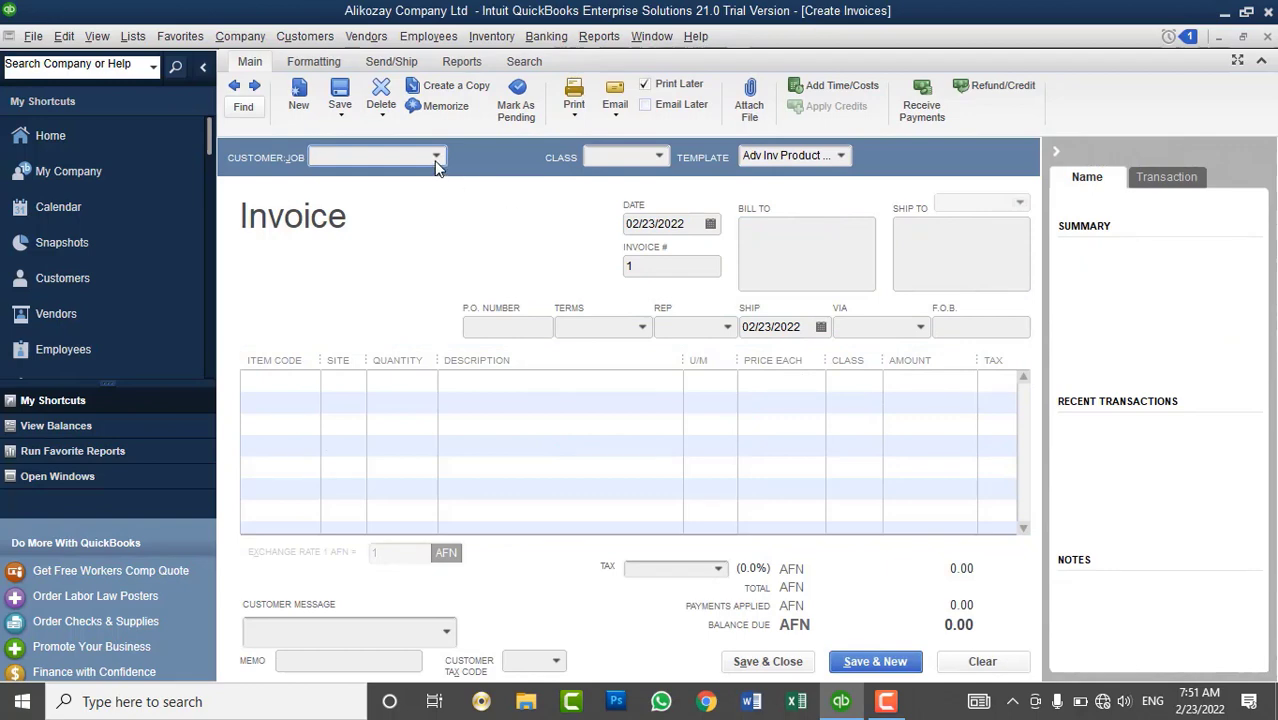
click(310, 386)
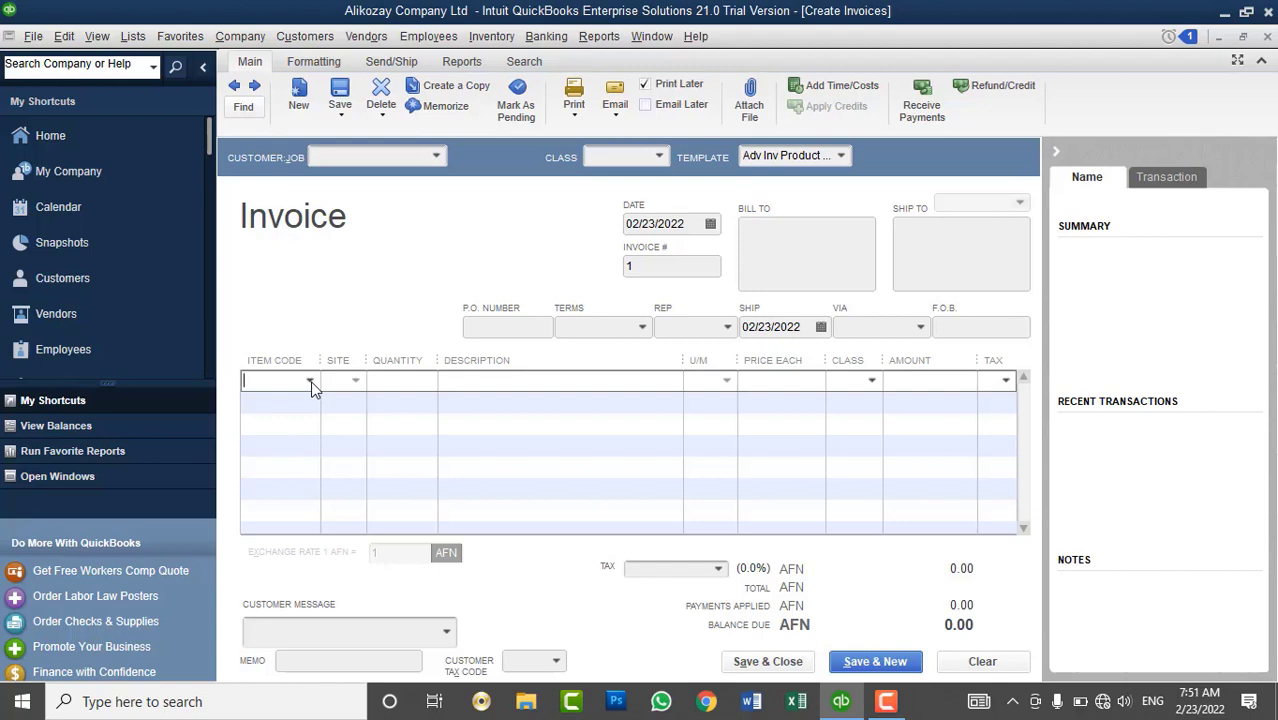
click(310, 383)
scroll(358, 470, down, 3)
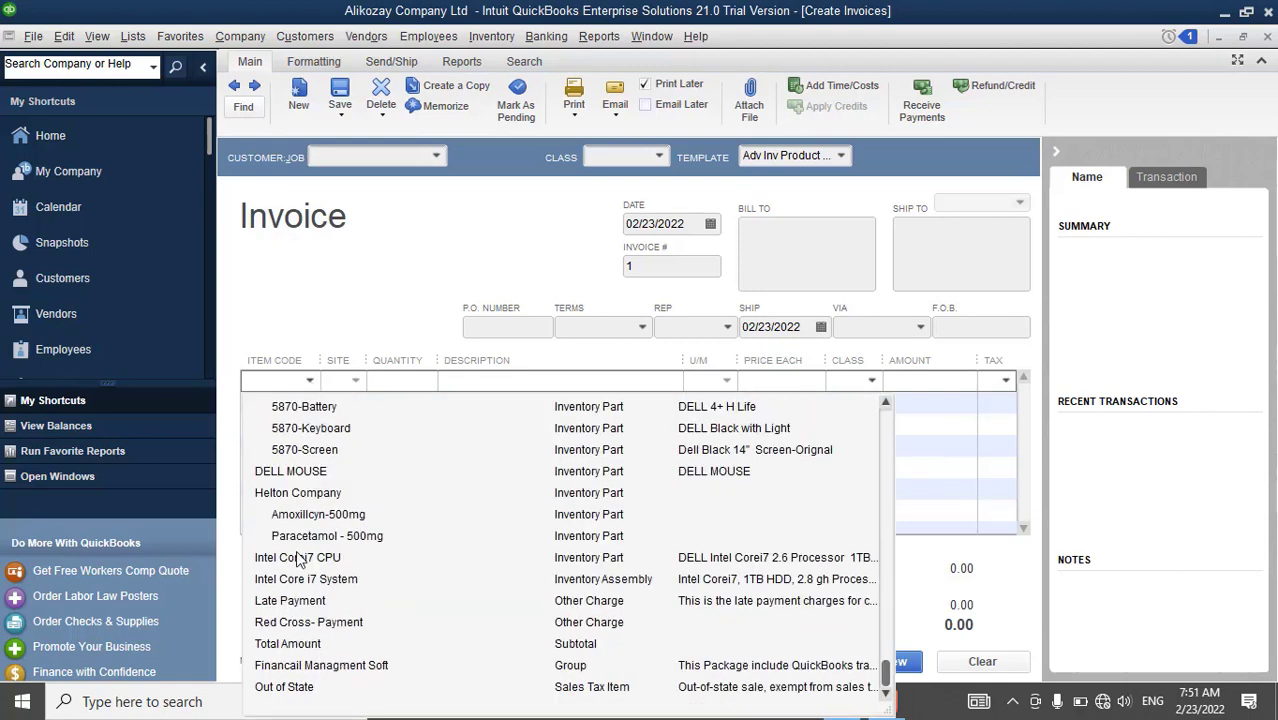
scroll(318, 500, up, 3)
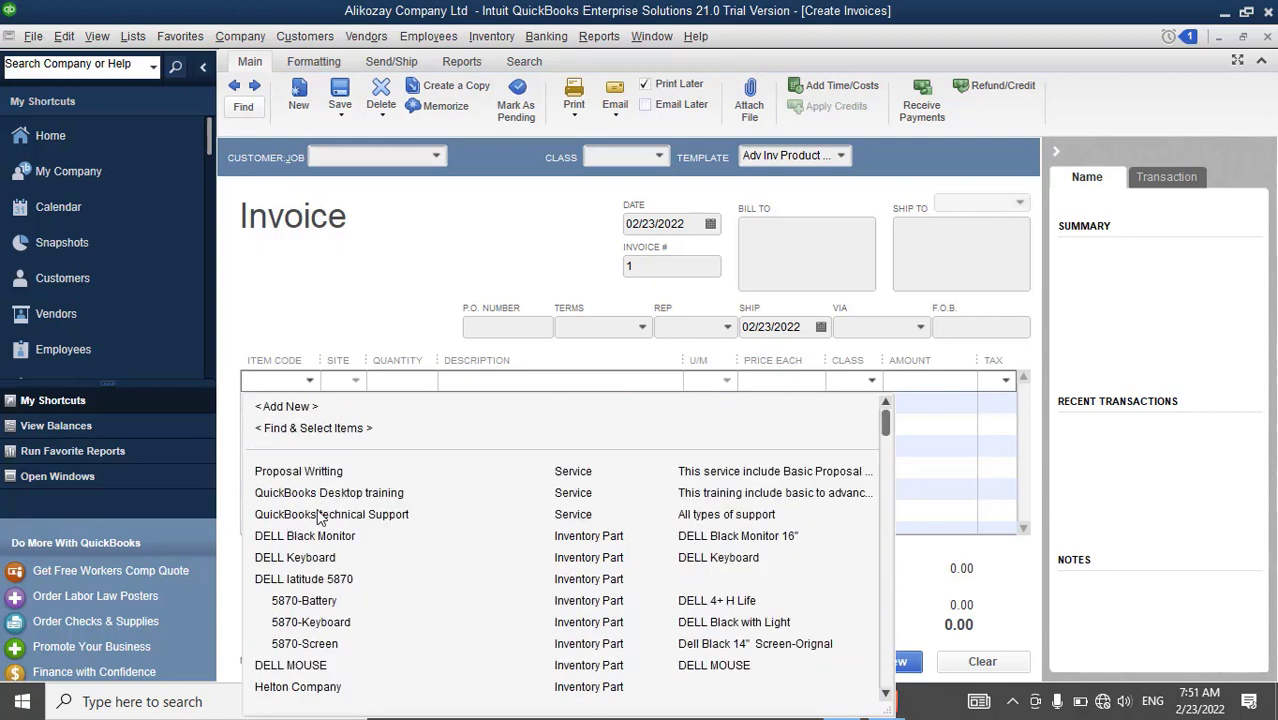
scroll(337, 540, down, 2)
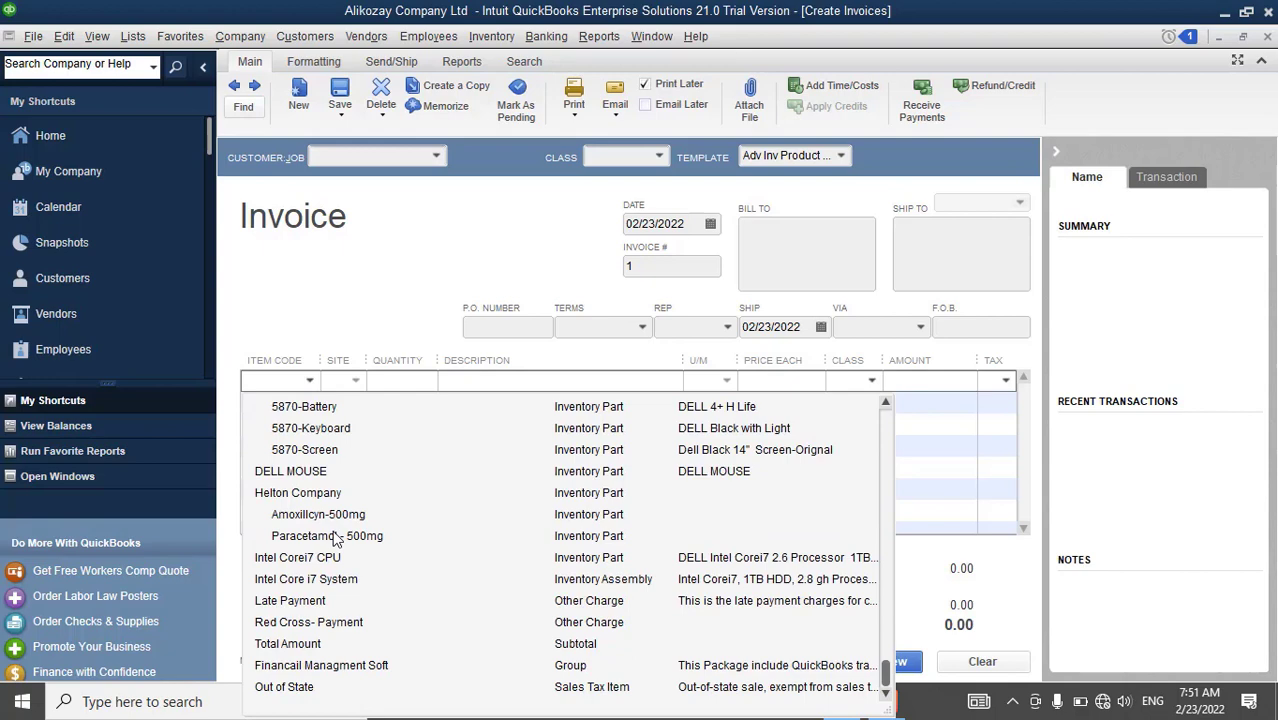
click(330, 665)
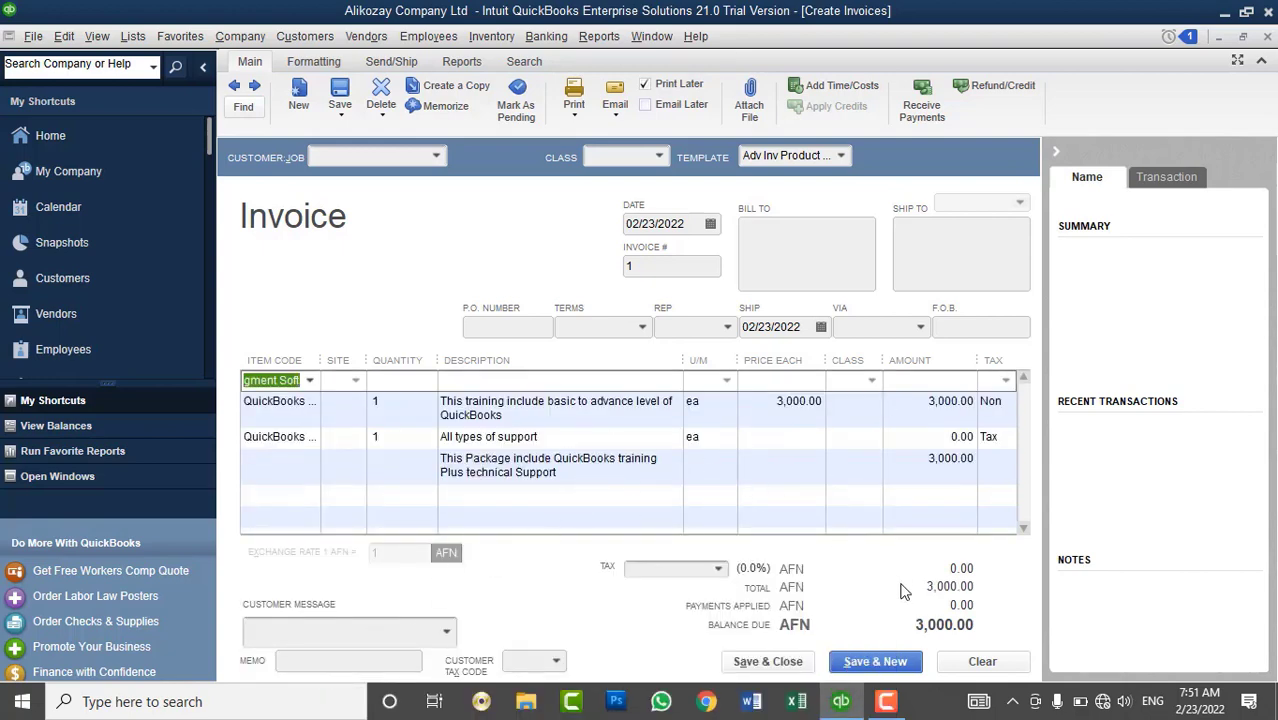
- Widen the invoice's item code column to show the full item names, and clear and close the invoice without saving
click(736, 465)
click(716, 402)
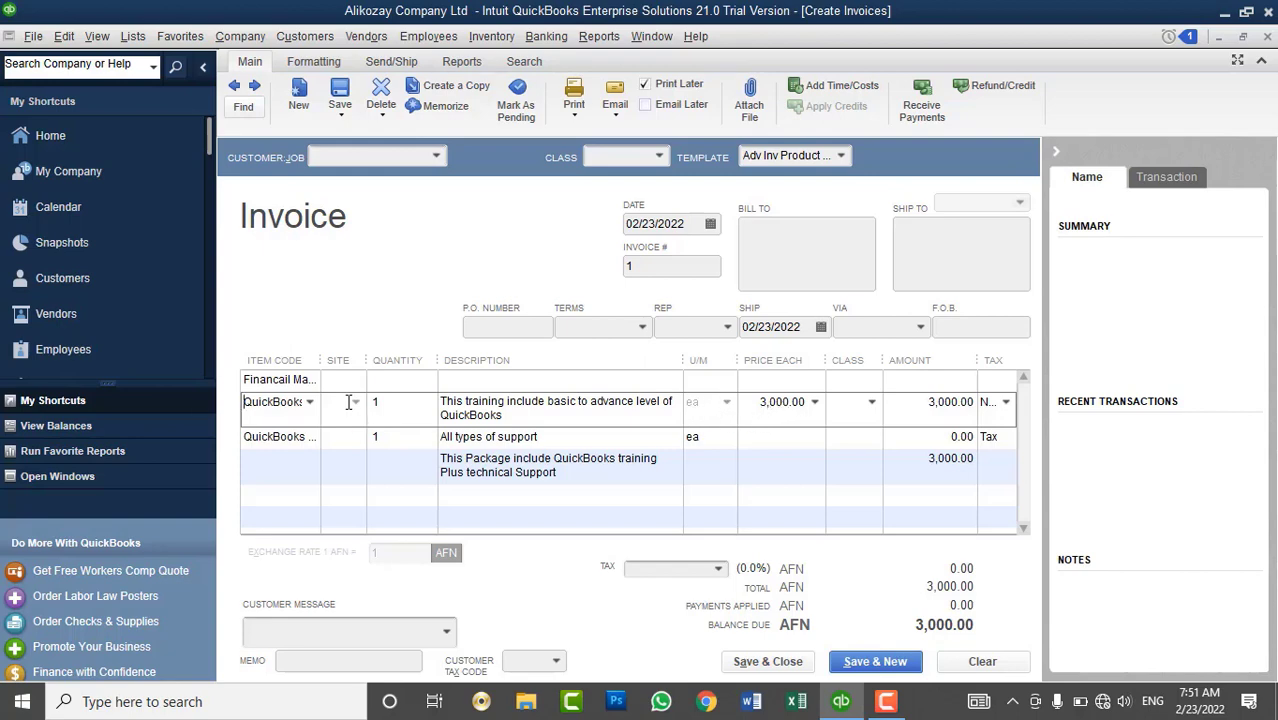
drag(322, 362, 414, 384)
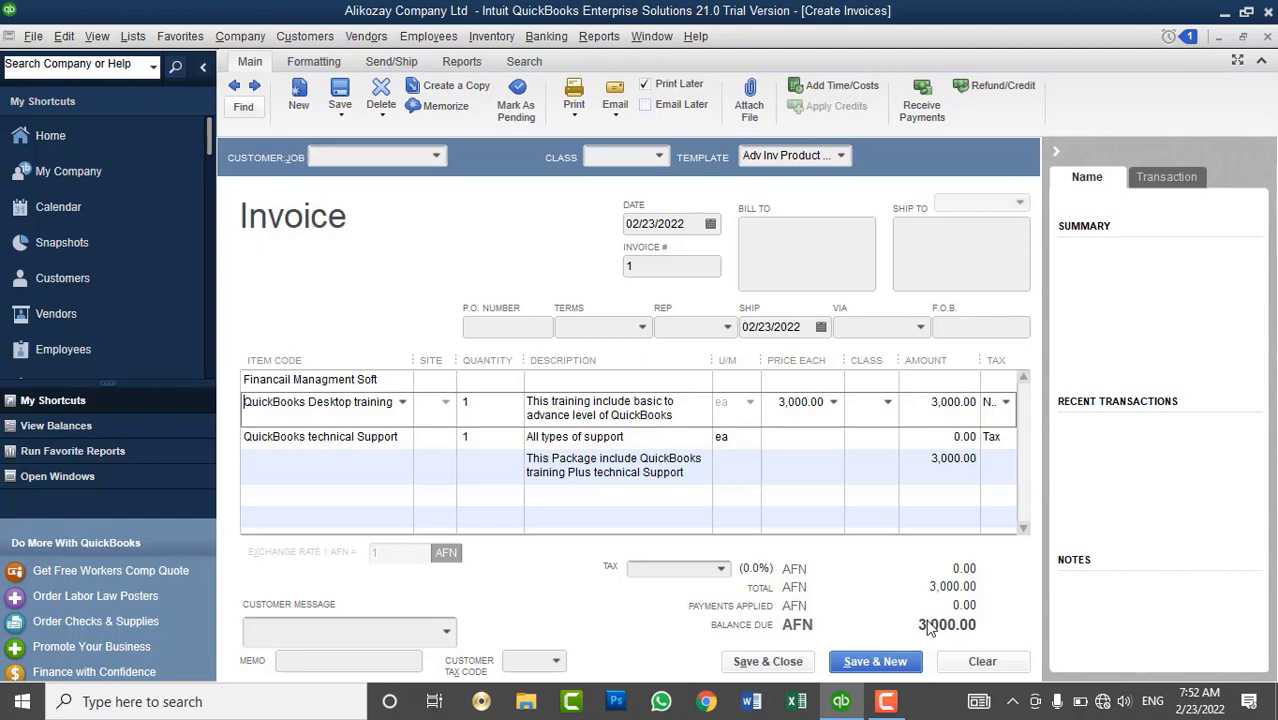
click(982, 661)
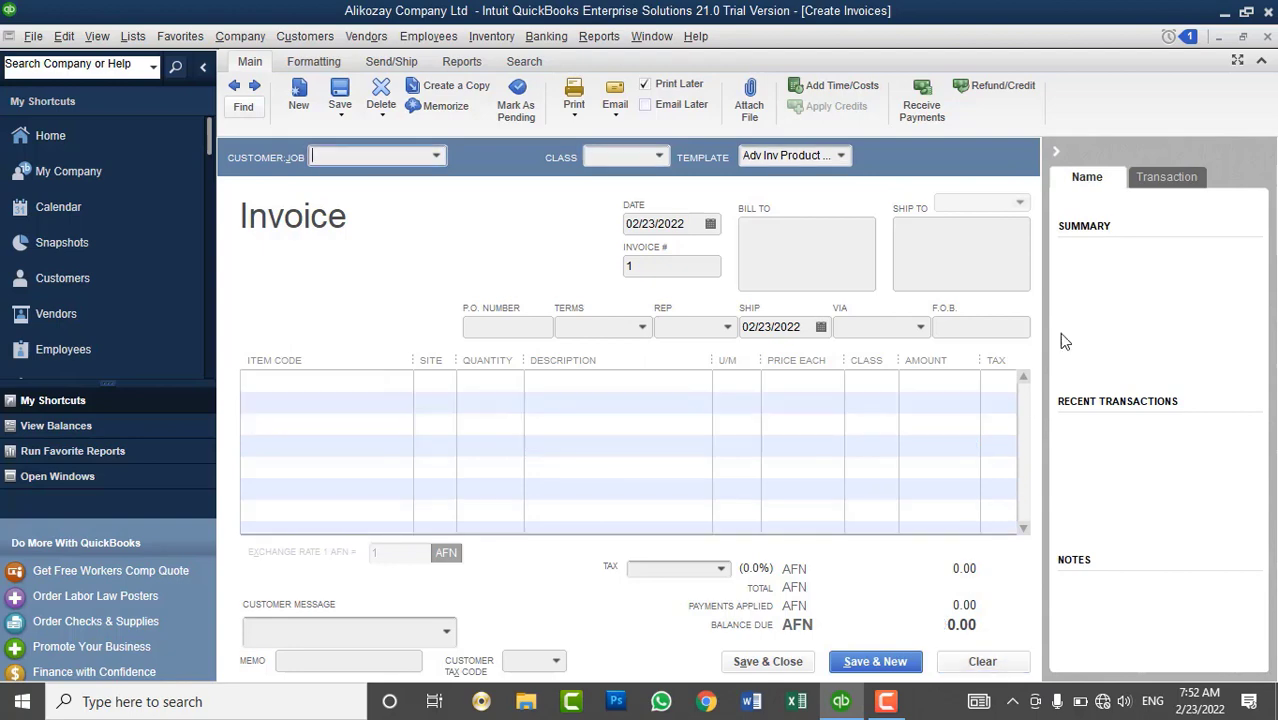
click(1267, 37)
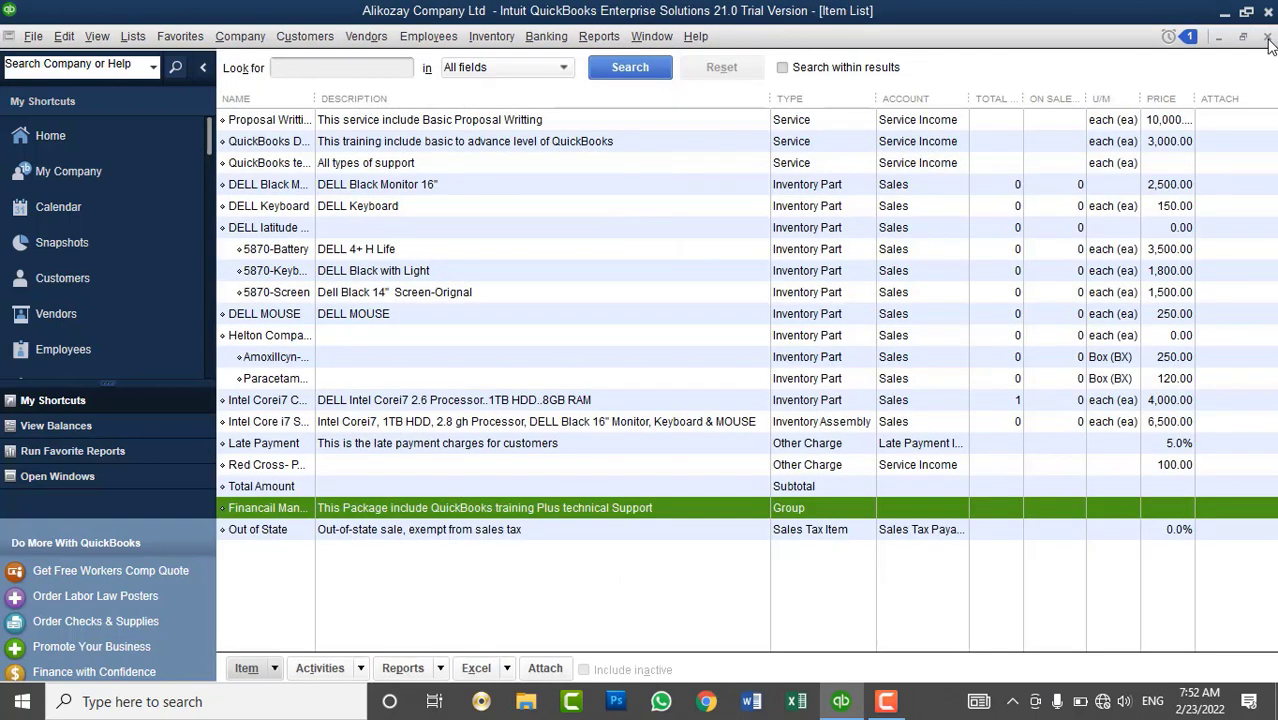
- Start a new Discount item in the item list and name it "Sales Discount %"
right_click(475, 583)
click(634, 171)
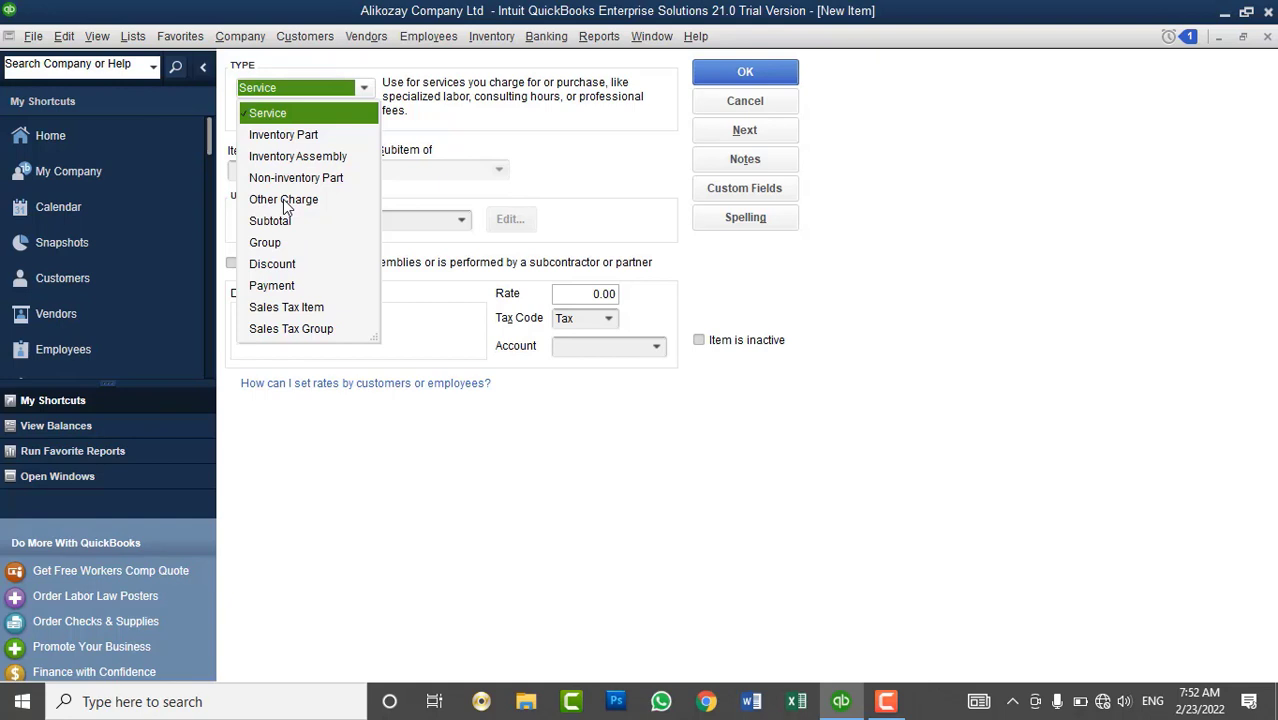
click(308, 266)
click(296, 165)
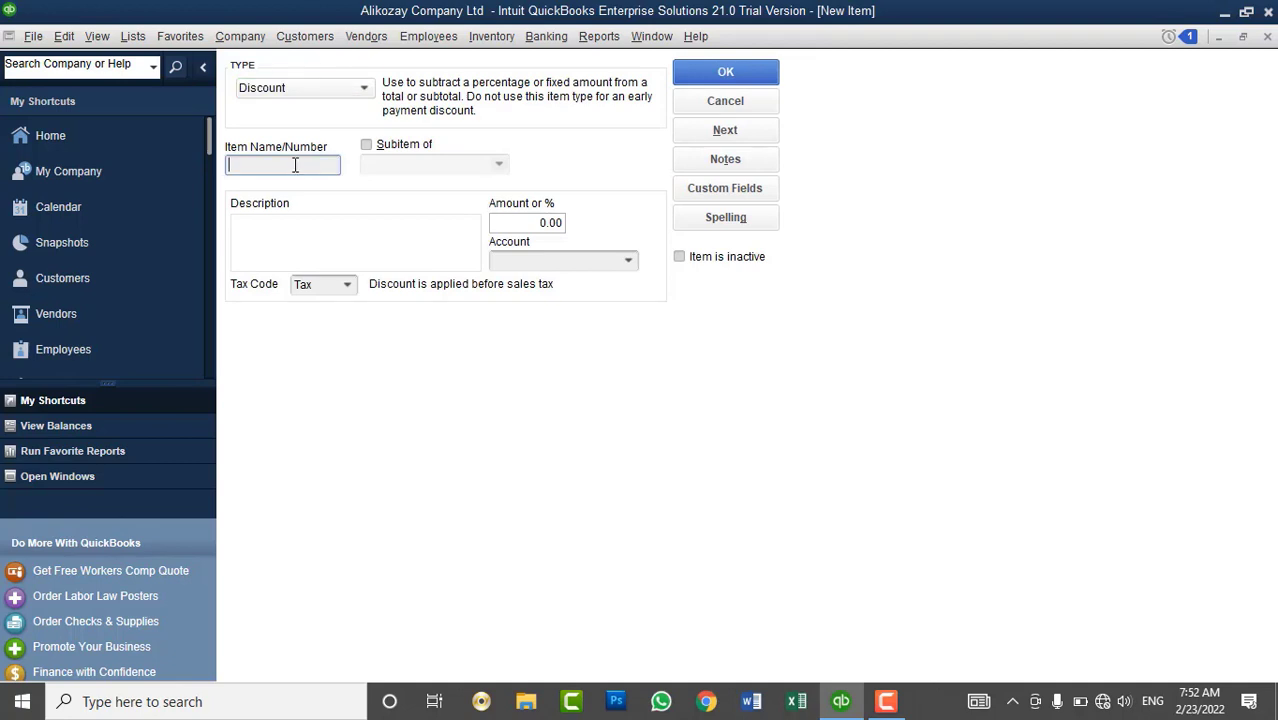
text(Sales Discount)
click(528, 224)
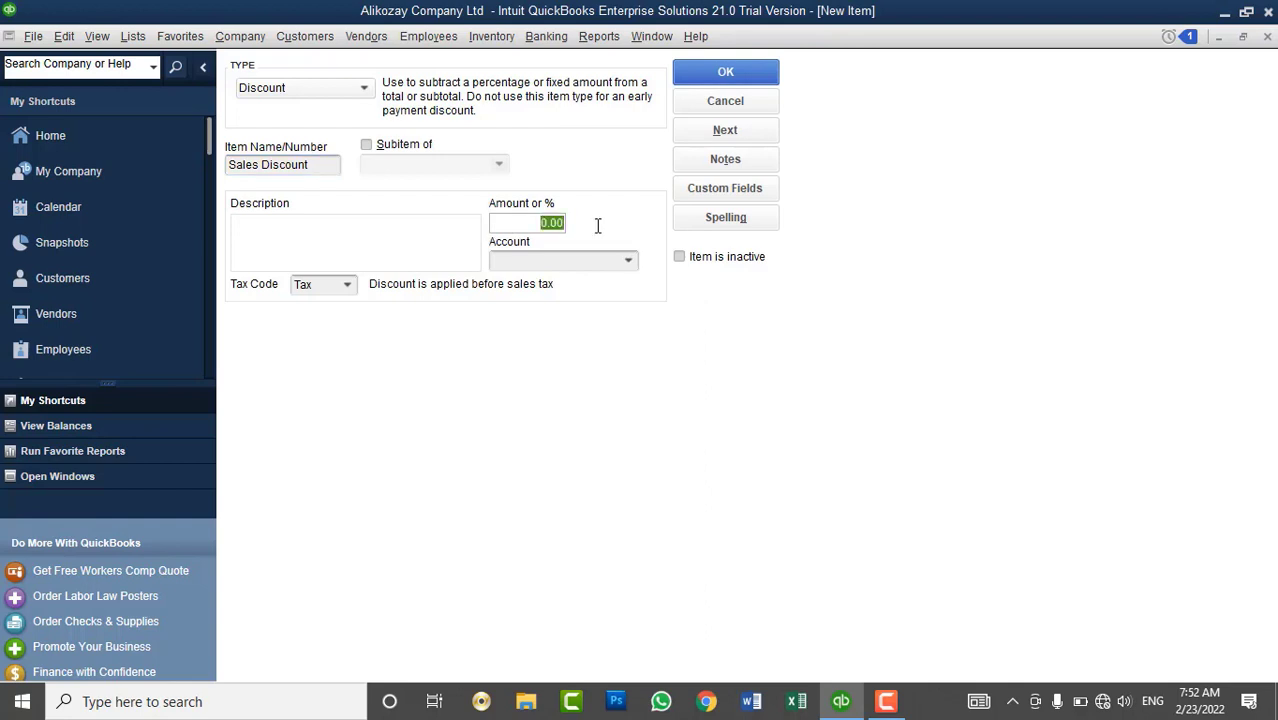
click(324, 166)
text(-)
key(BackSpace)
text(%)
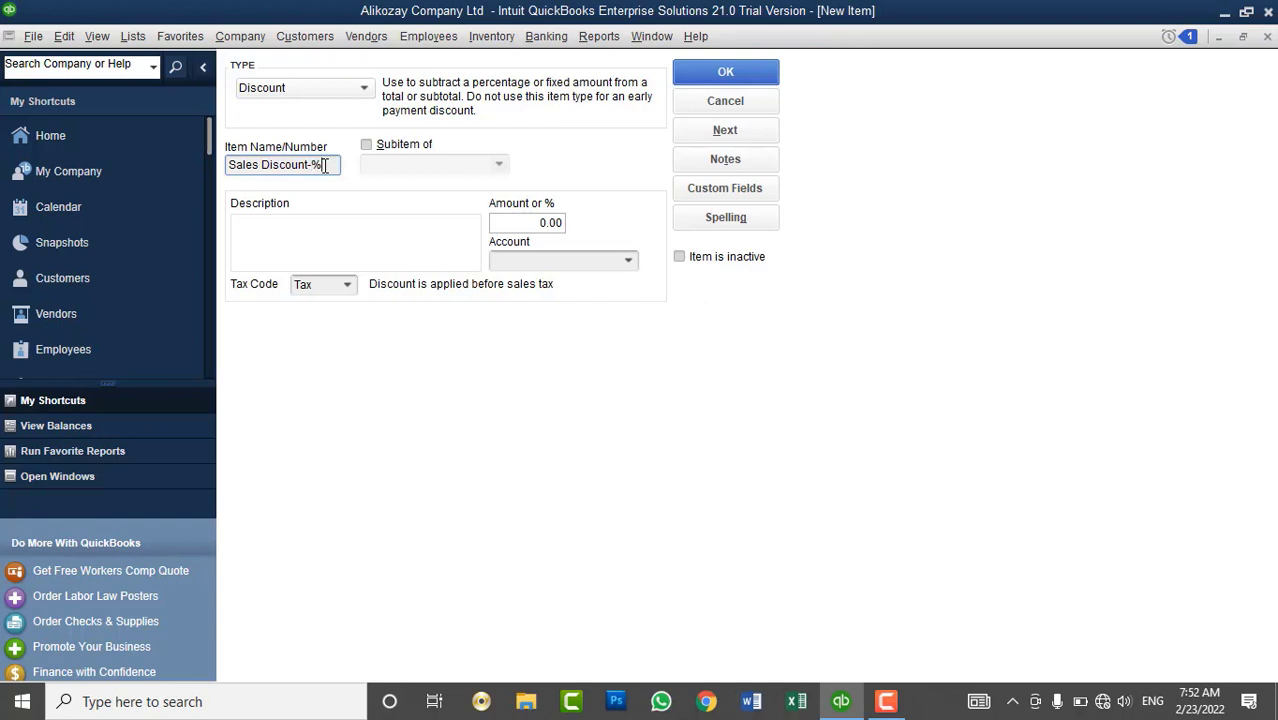
key(BackSpace)
text(%)
- Set the discount amount to 5% and its tax code to Non
click(538, 222)
key(shift+End)
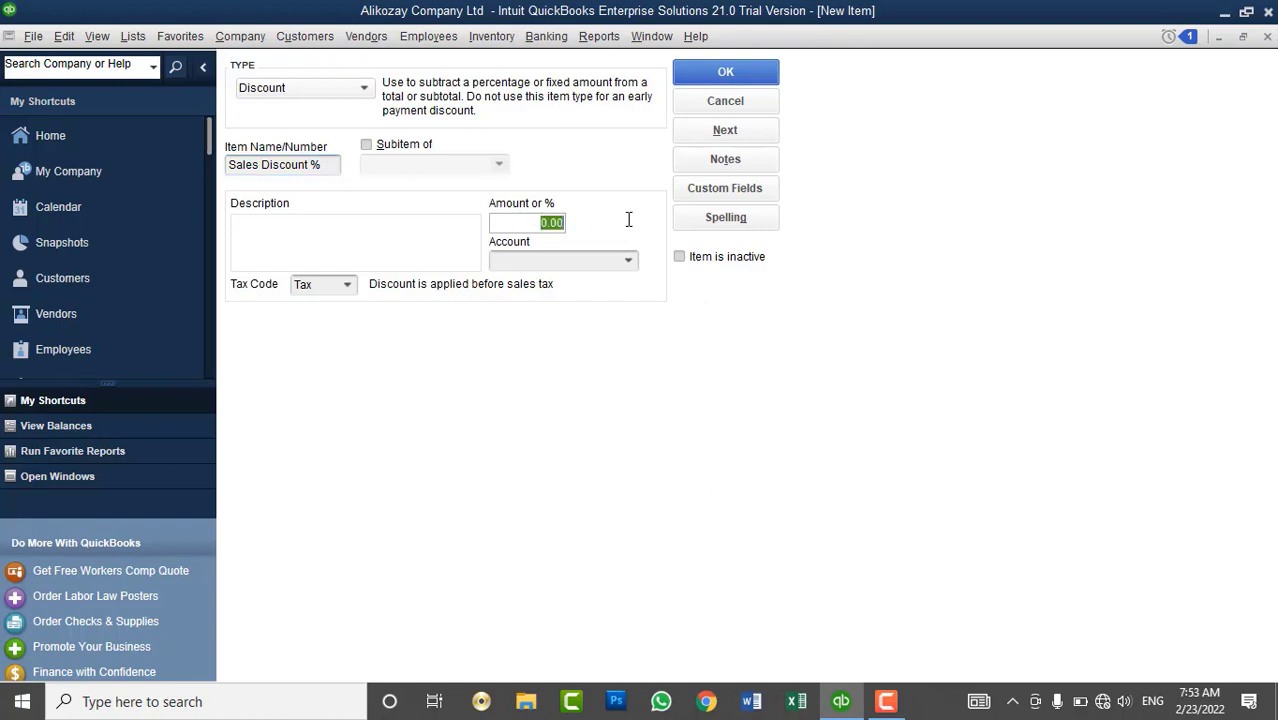
text(5%)
click(417, 257)
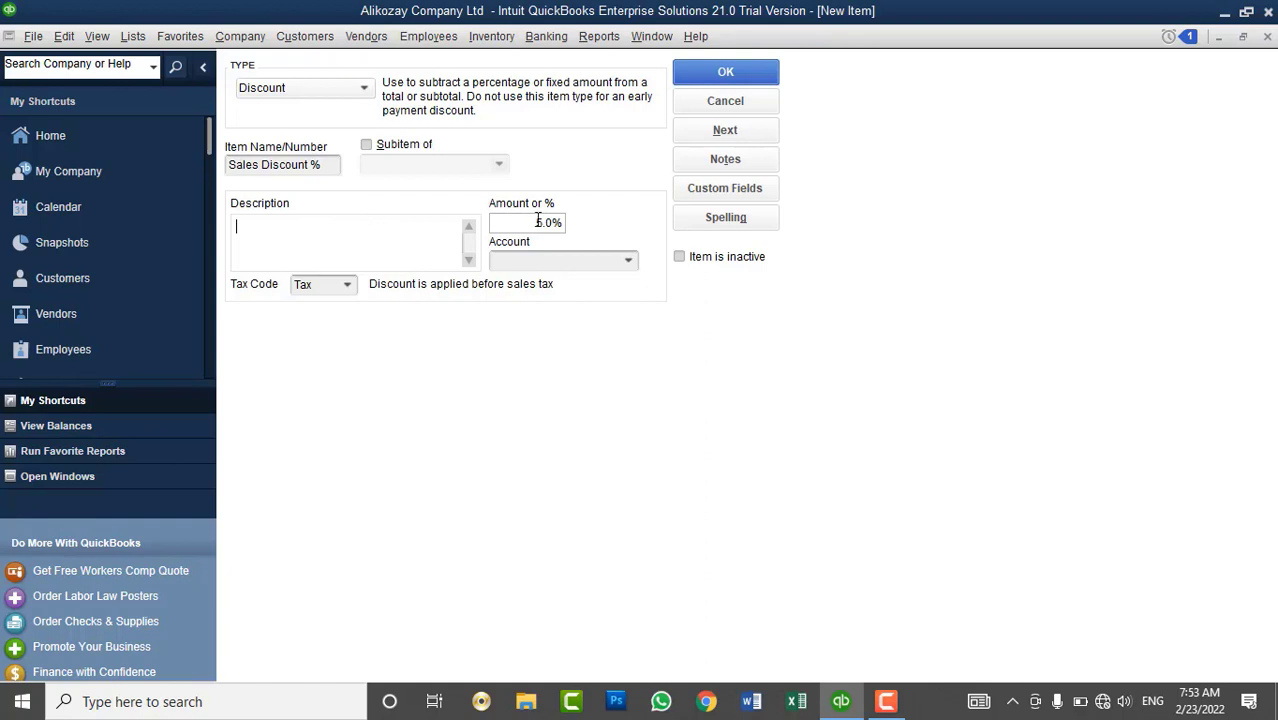
click(347, 285)
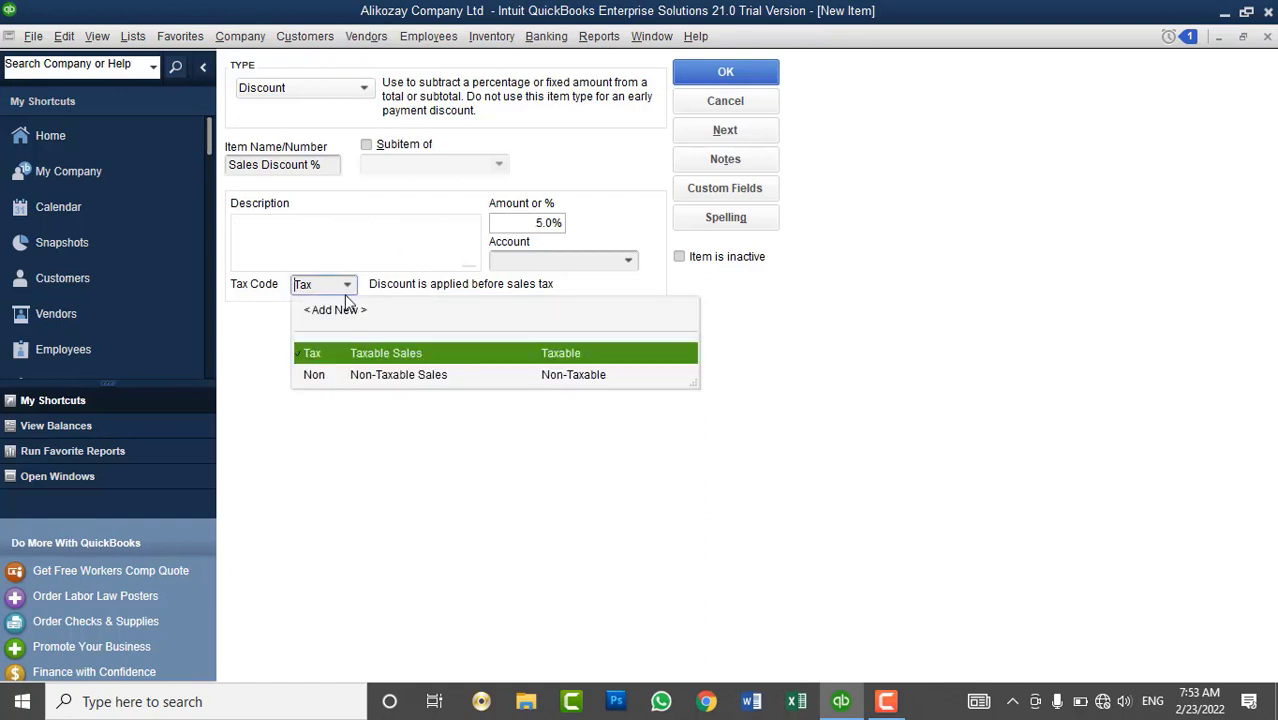
click(375, 375)
click(630, 260)
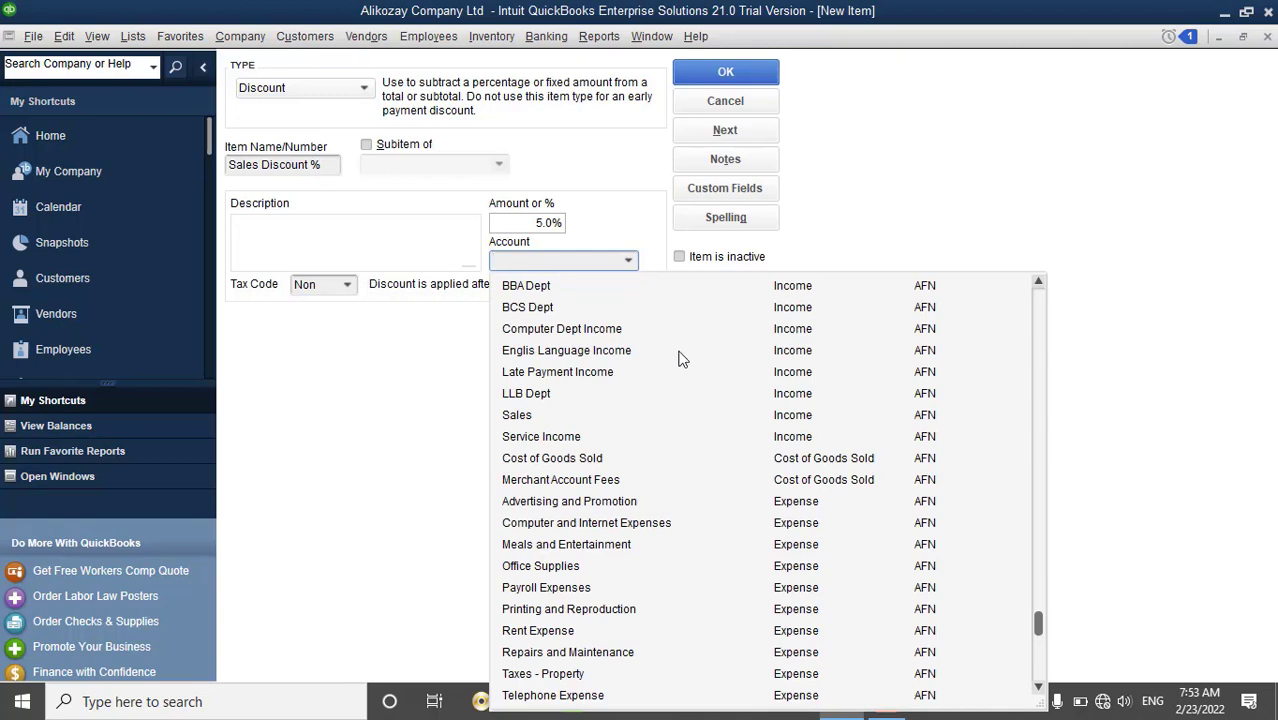
scroll(680, 358, up, 12)
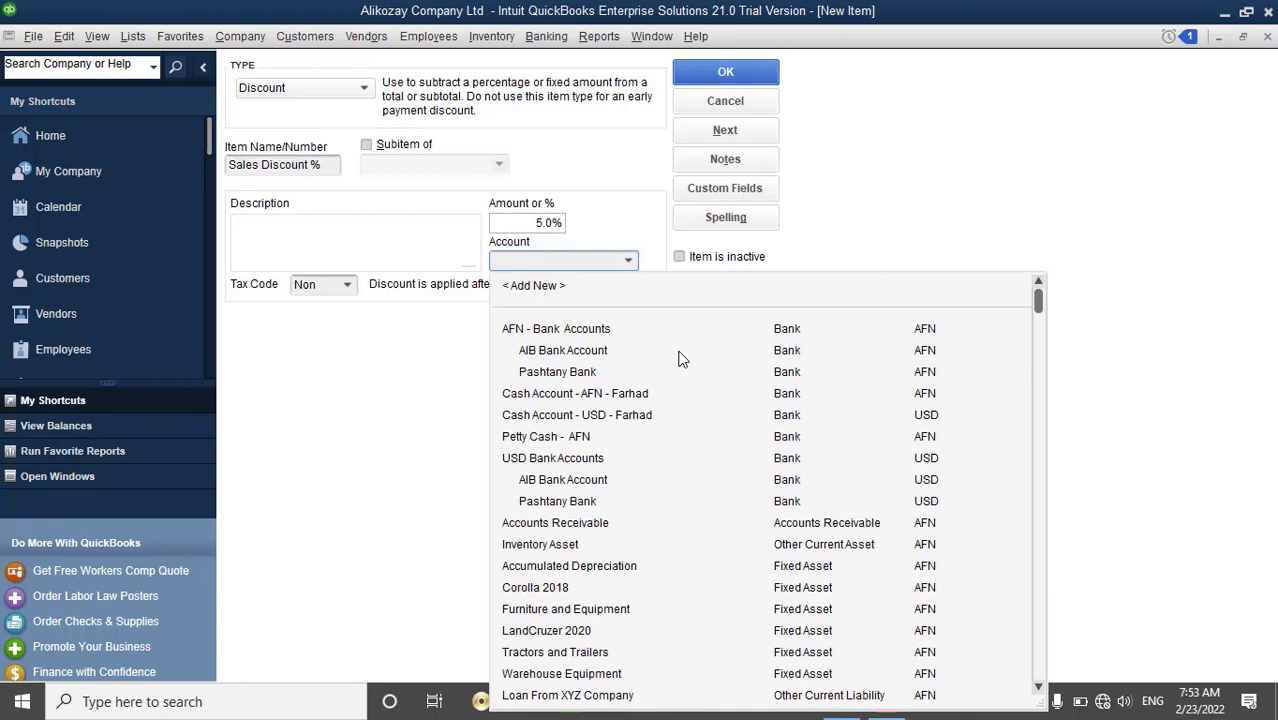
click(548, 287)
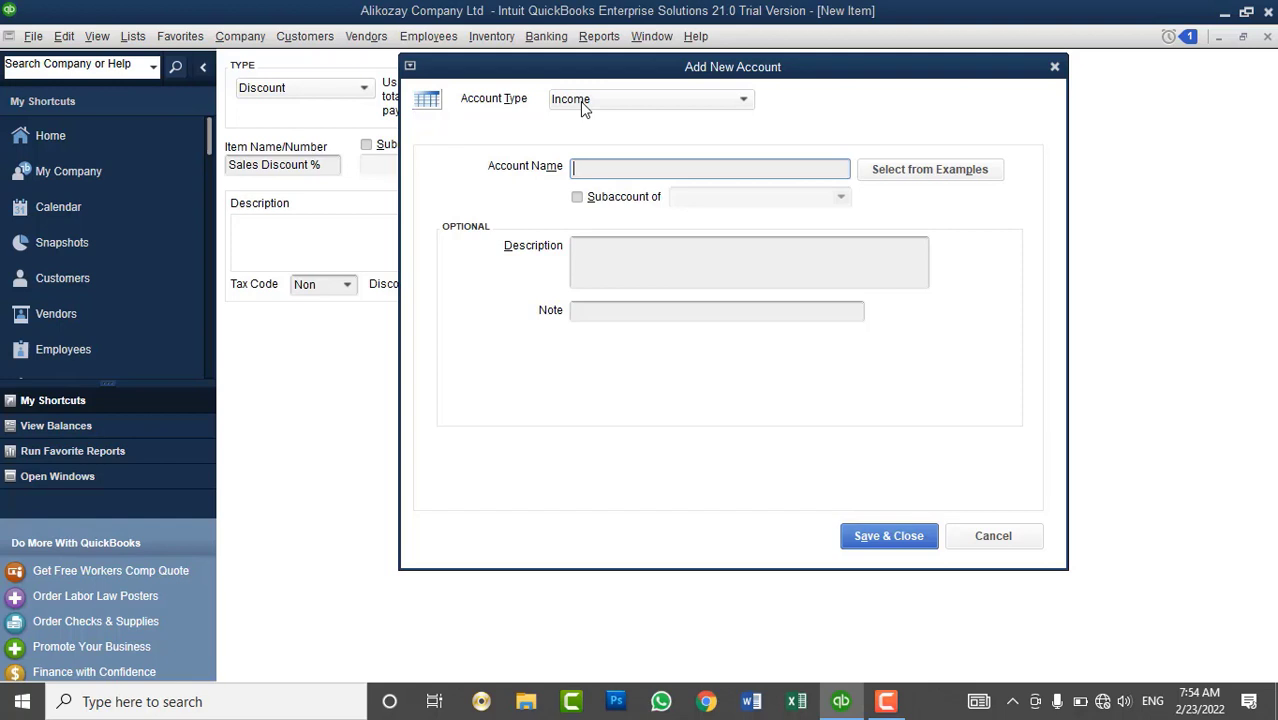
click(580, 101)
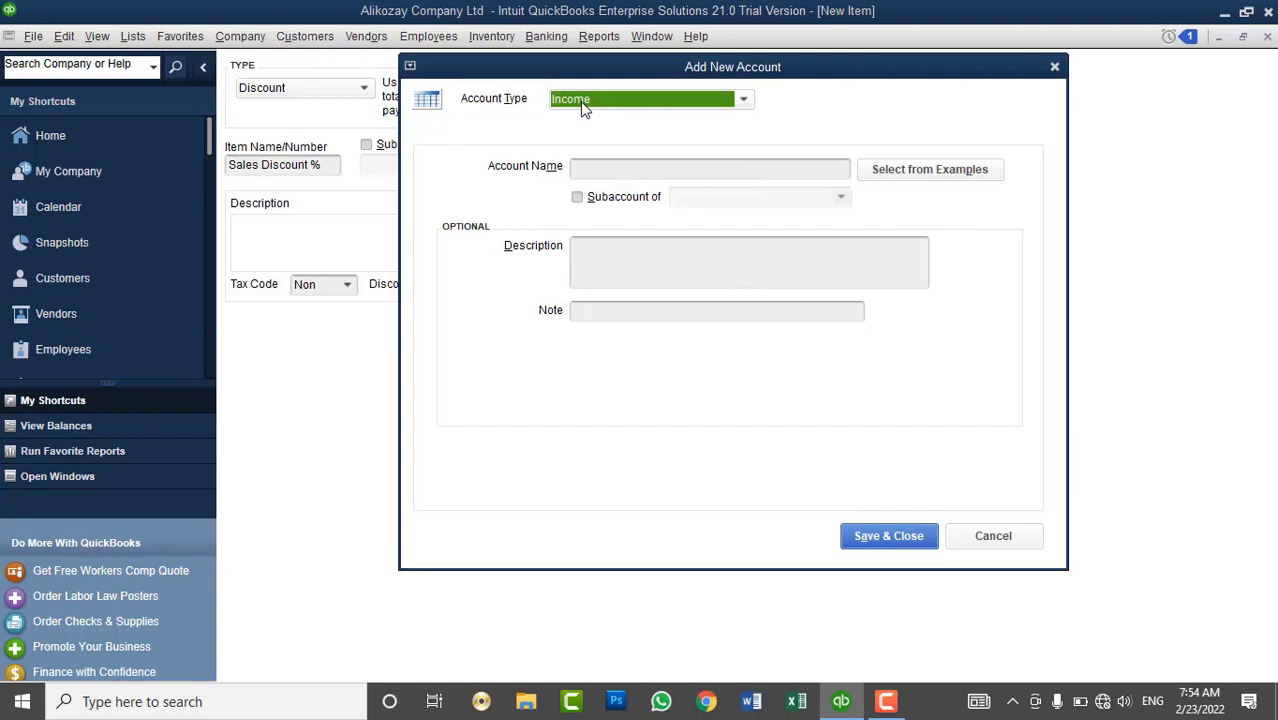
click(593, 171)
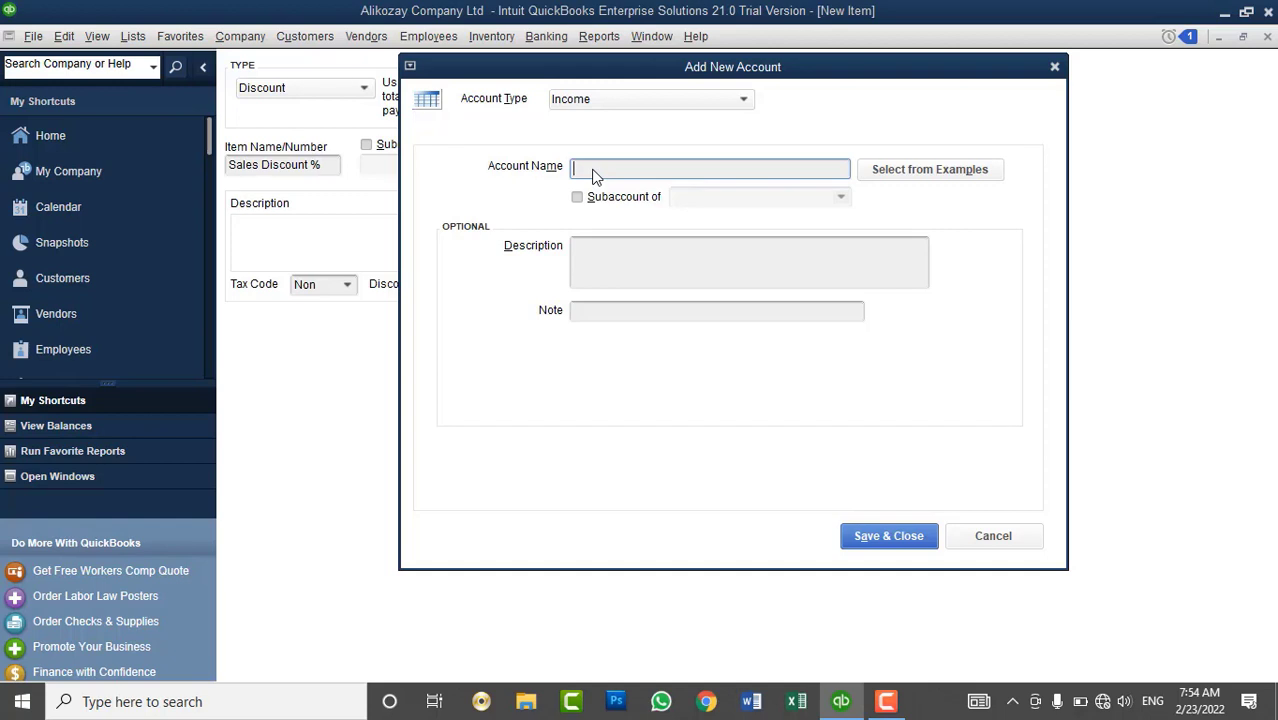
text(Discount Allowed)
drag(664, 168, 565, 186)
click(985, 540)
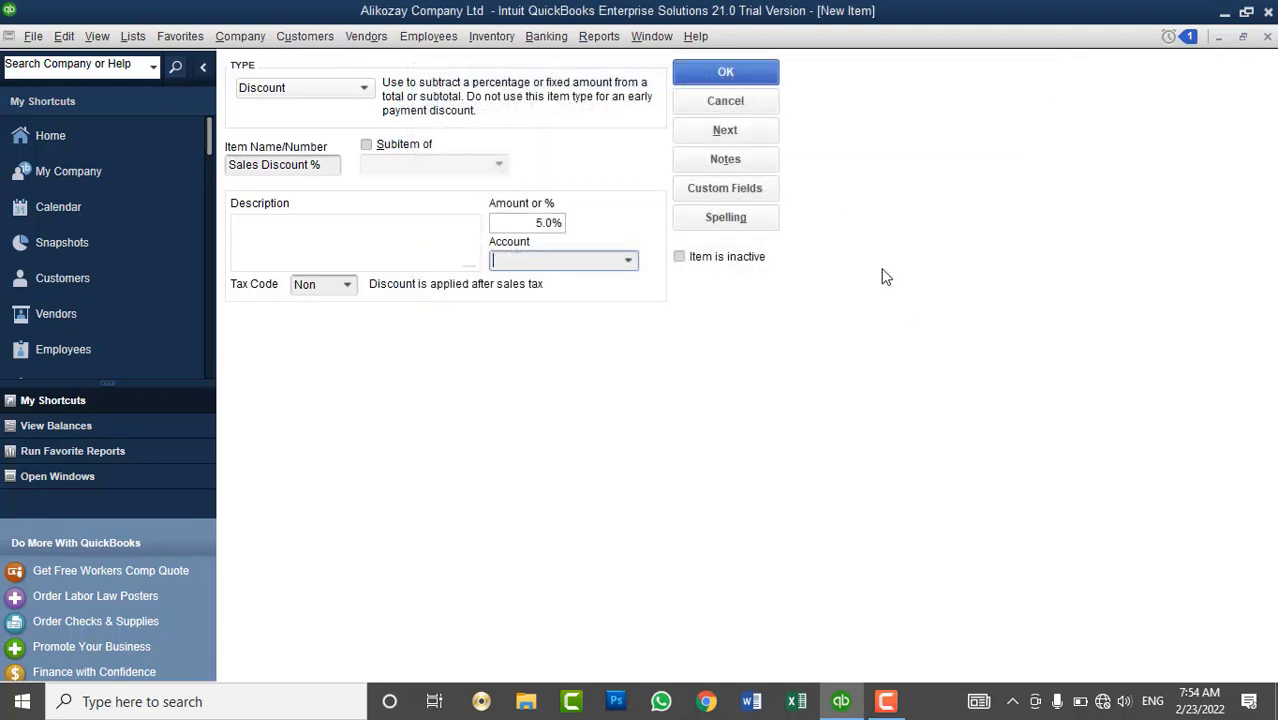
click(630, 264)
scroll(637, 336, up, 6)
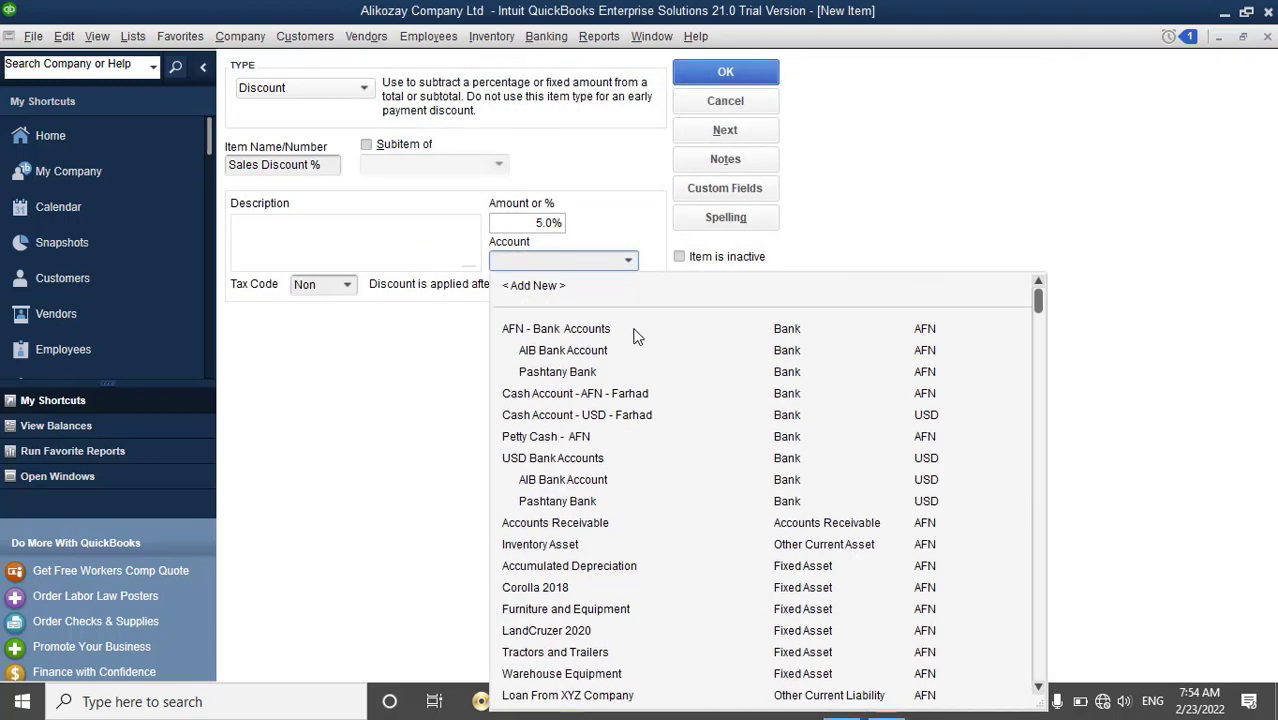
click(568, 291)
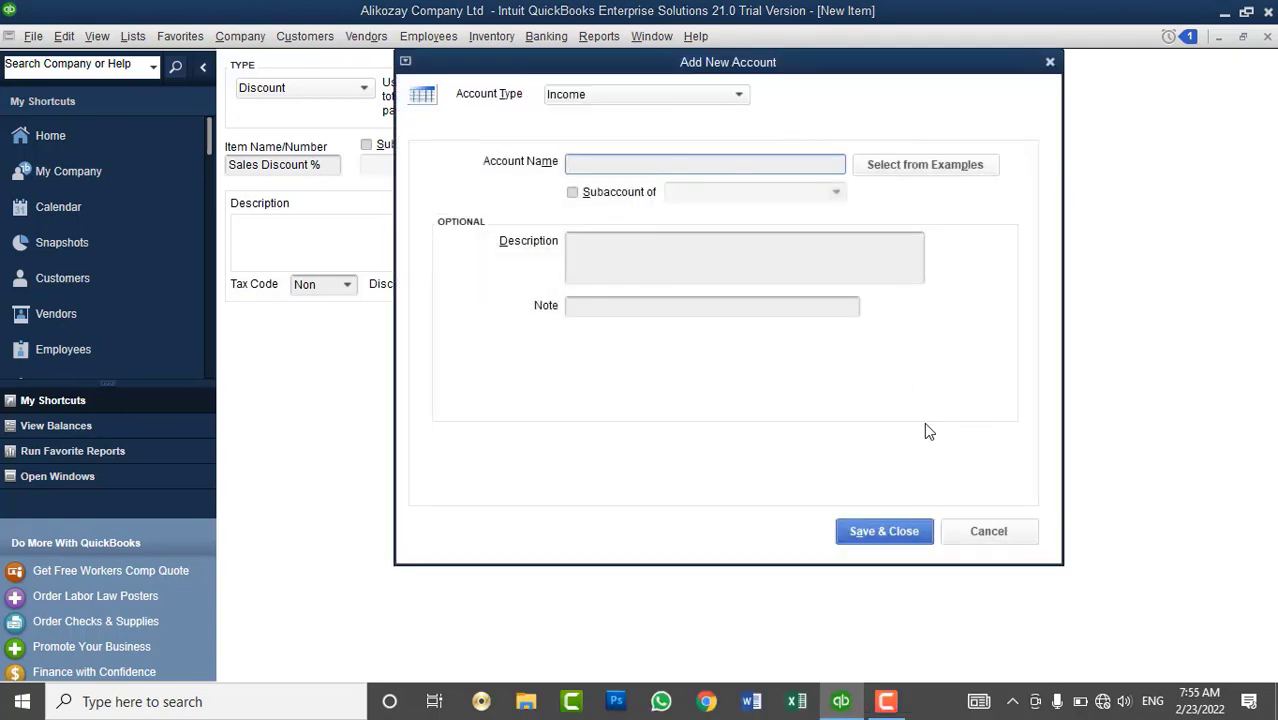
click(964, 541)
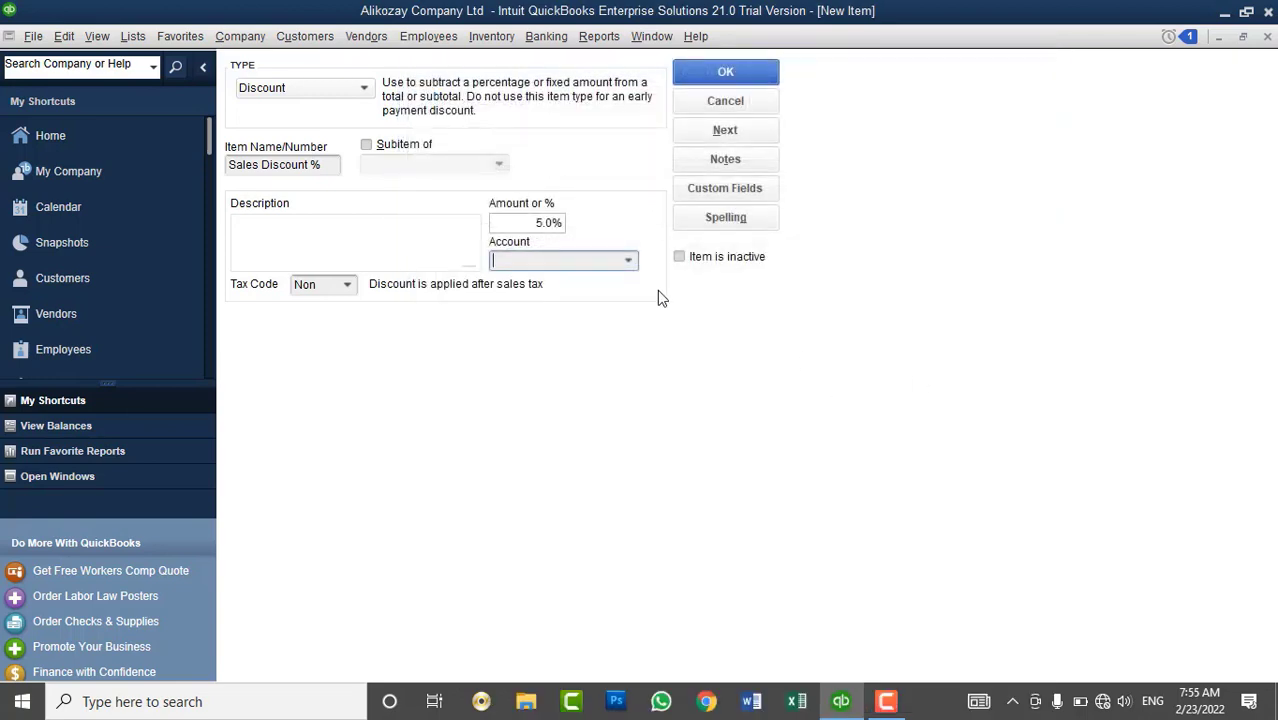
- Switch the item type to Inventory Part to check its COGS account, and return the type to Discount
click(283, 92)
click(306, 138)
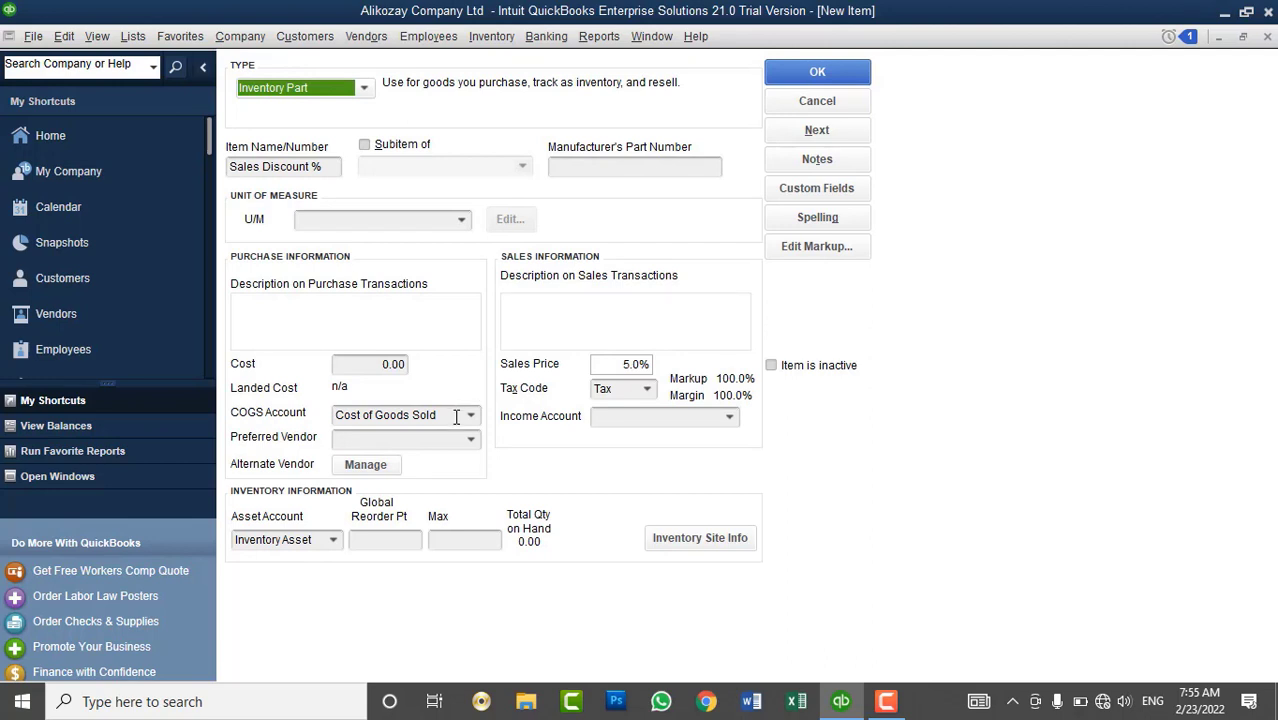
click(302, 88)
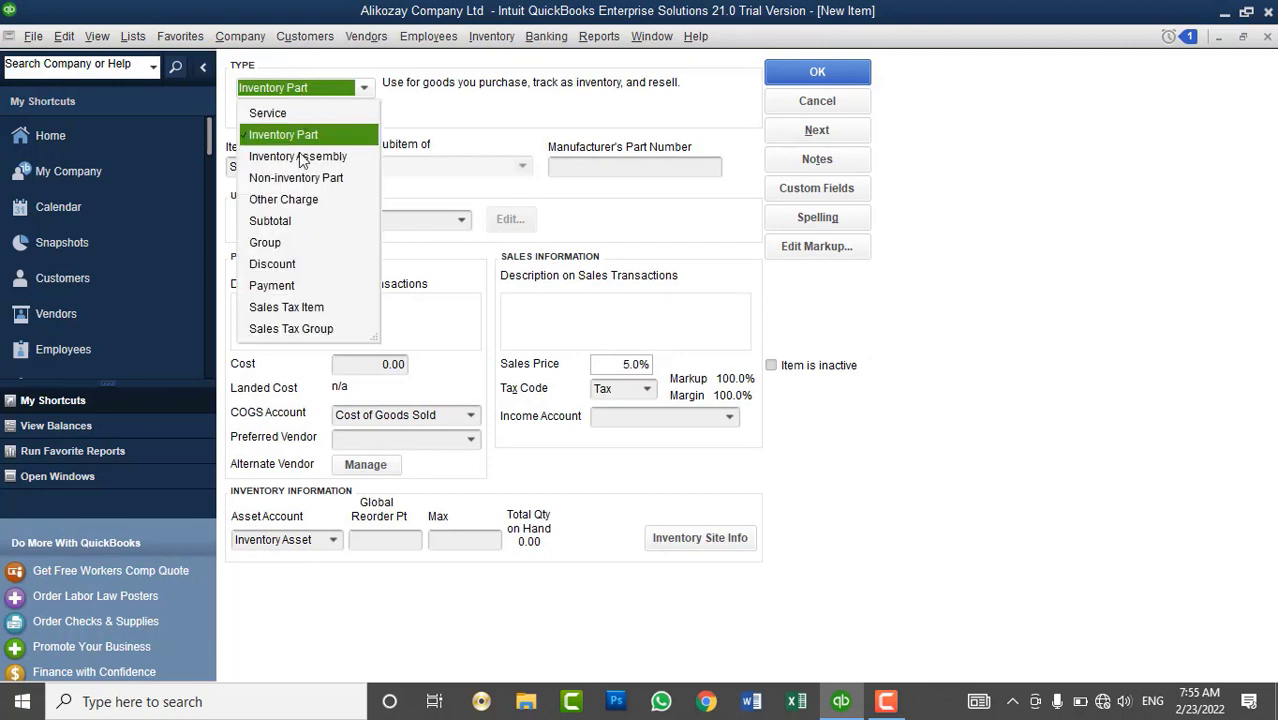
click(288, 265)
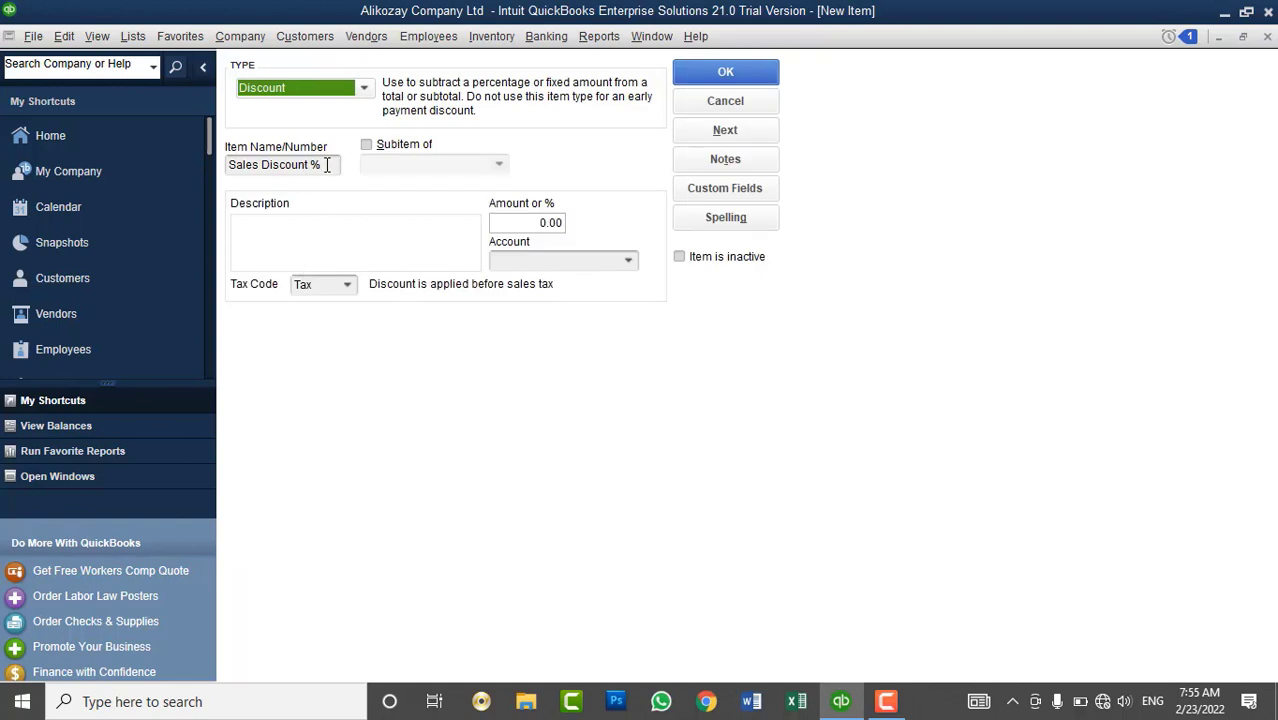
- Set the discount amount to 5% and assign the item a new Income account named "Discount Allowed"
click(548, 222)
text(5%)
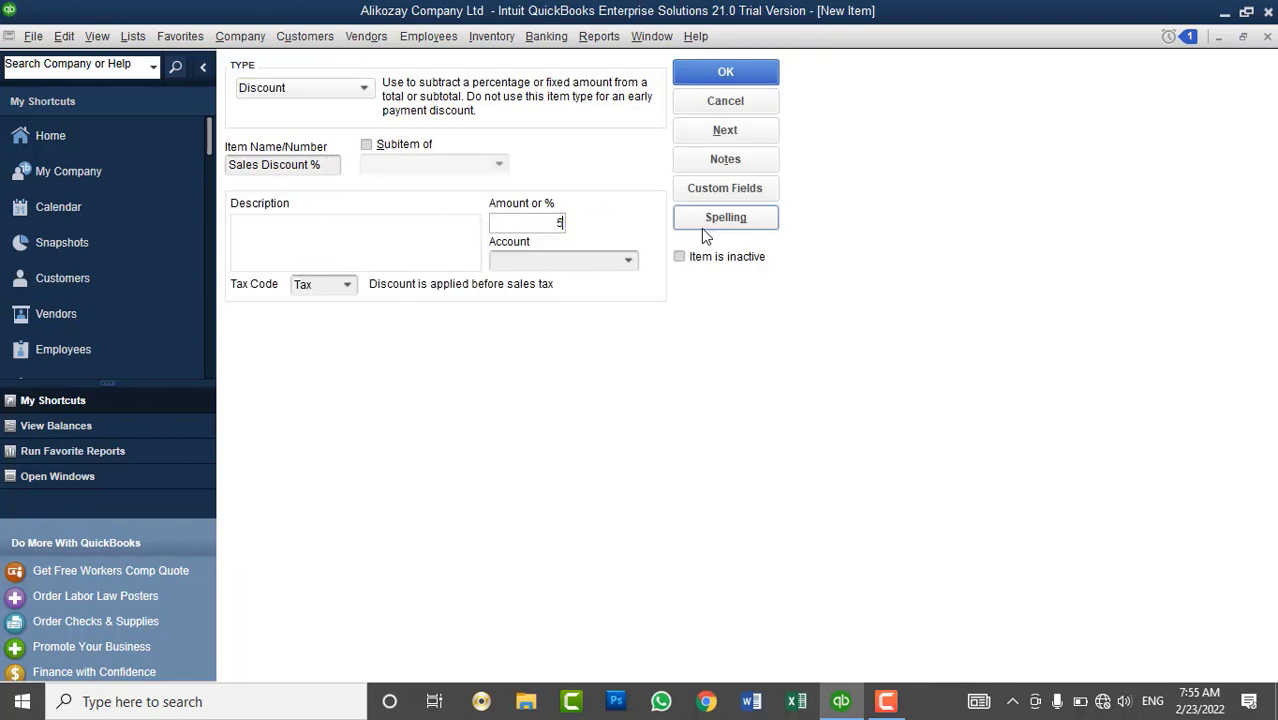
click(628, 260)
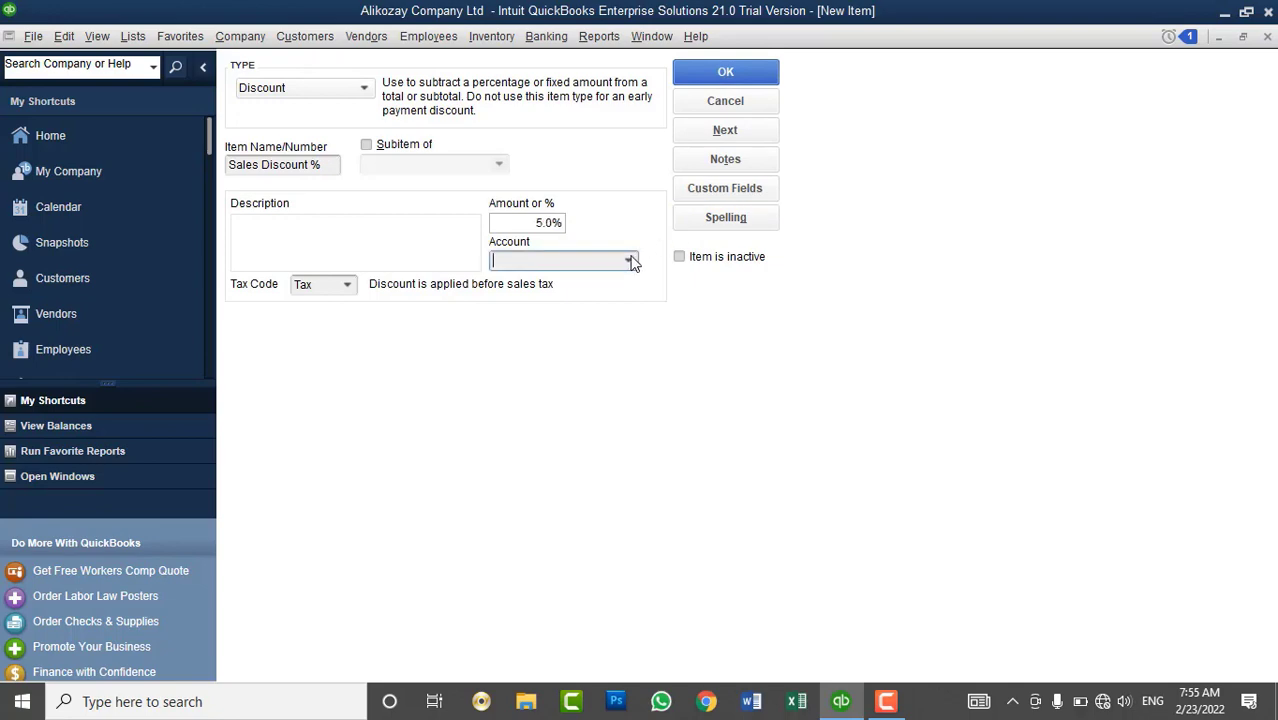
scroll(577, 300, up, 6)
scroll(578, 295, up, 4)
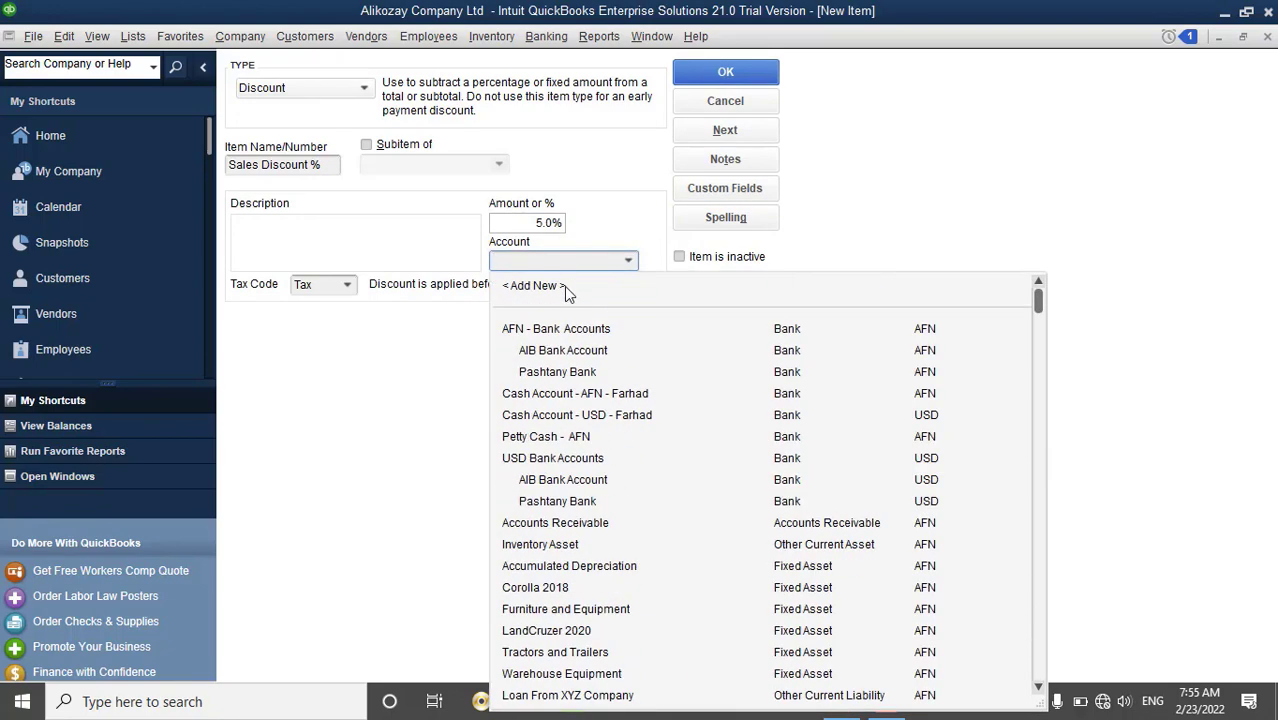
click(565, 286)
text(Discount Allowed)
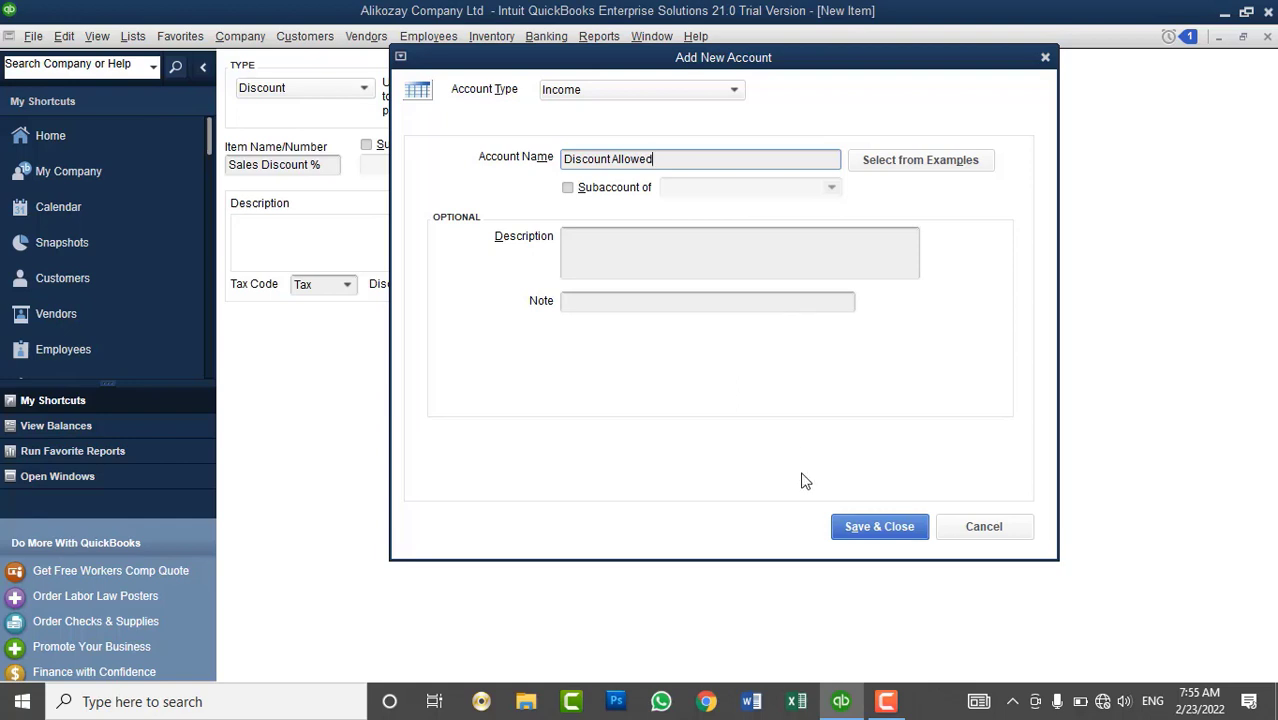
click(872, 530)
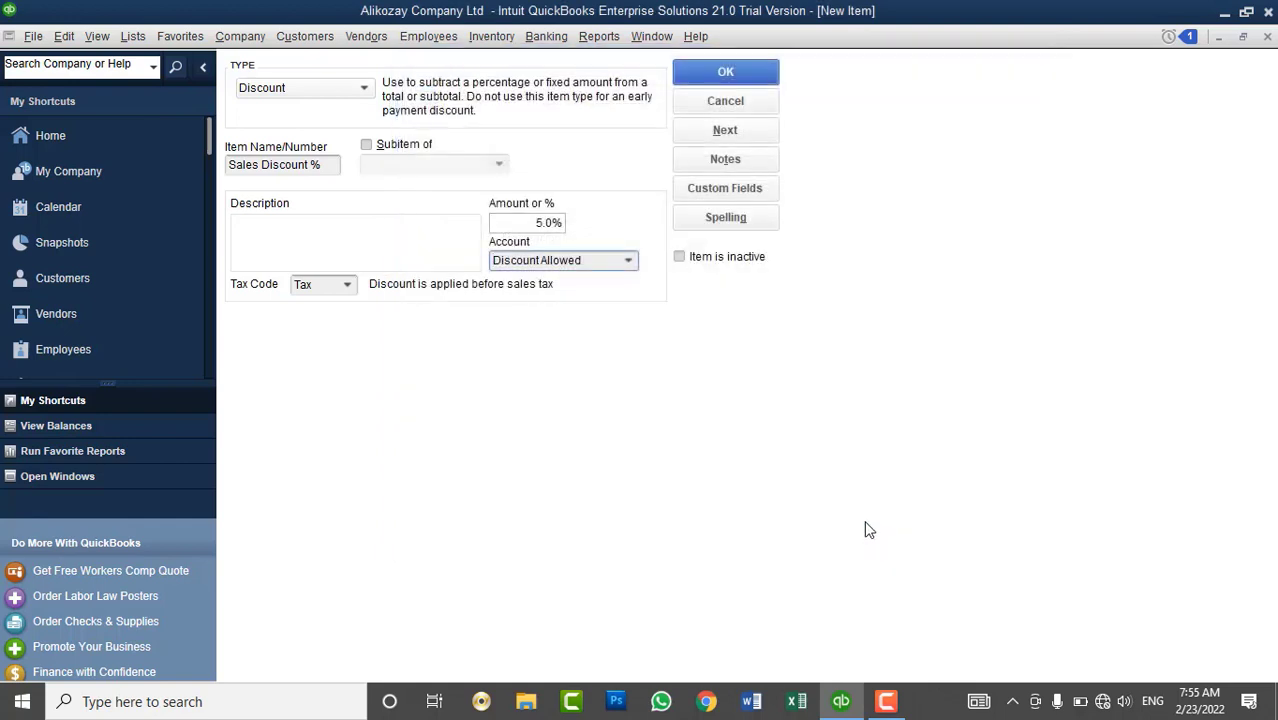
- Set the Sales Discount % item's tax code to Non, save it, and widen the item list's Name column
click(347, 285)
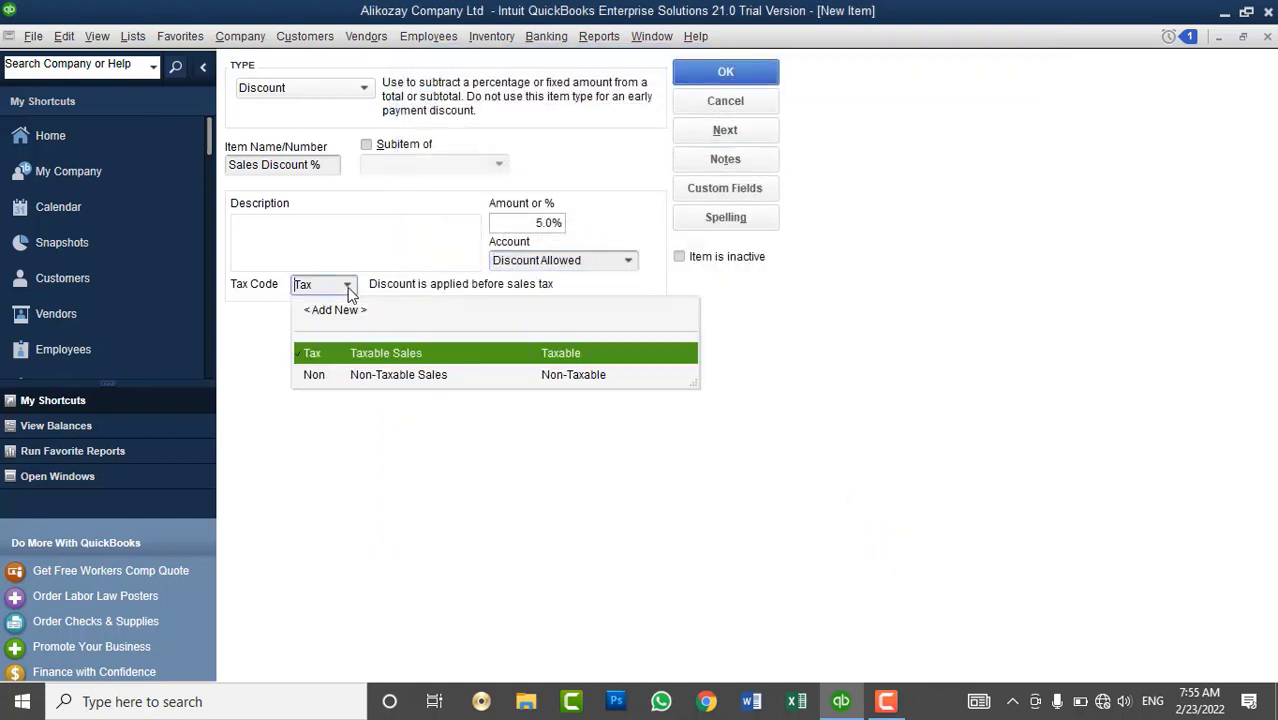
click(345, 371)
click(725, 71)
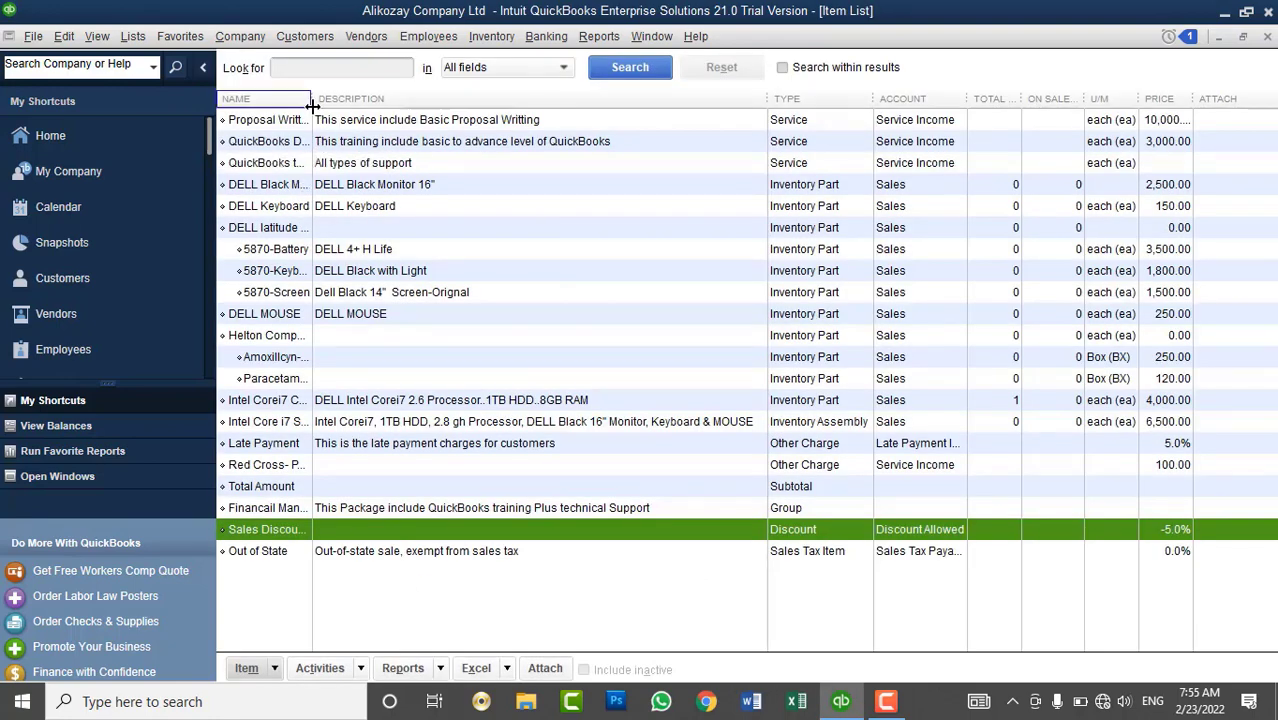
drag(312, 98, 386, 141)
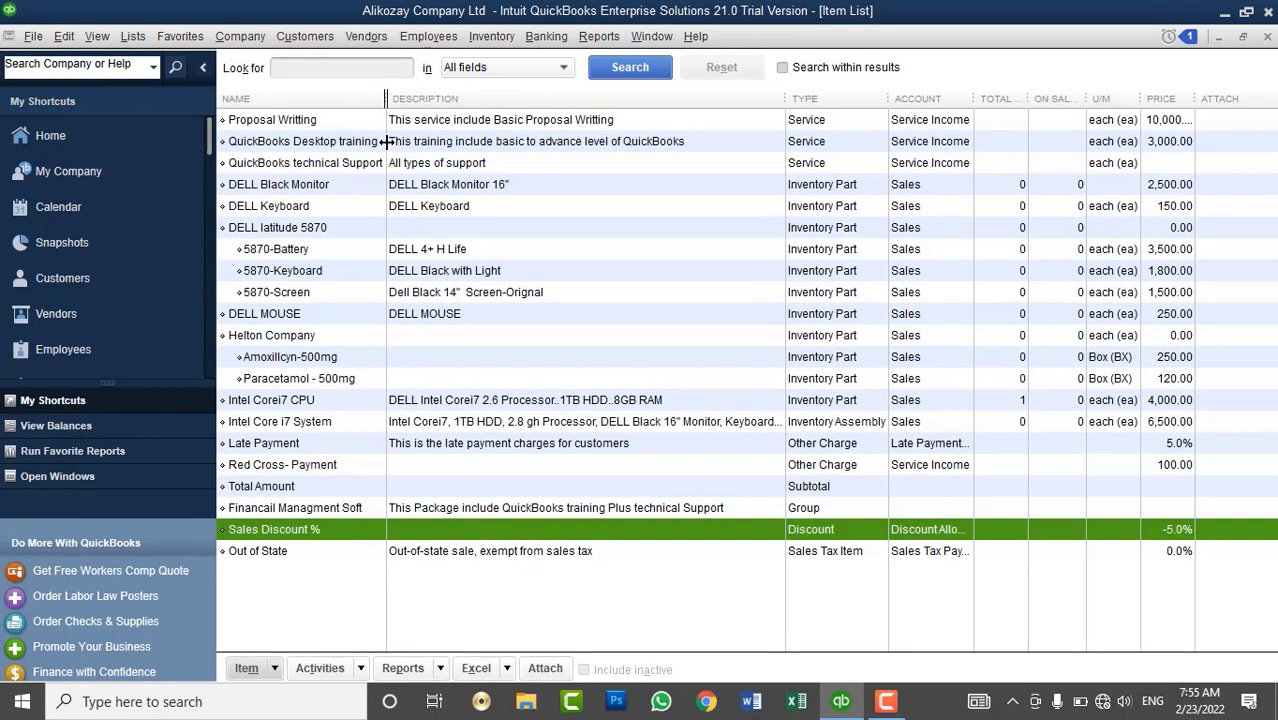
- Start a new Discount item named "Discount Amount" with a fixed amount of 500
right_click(329, 604)
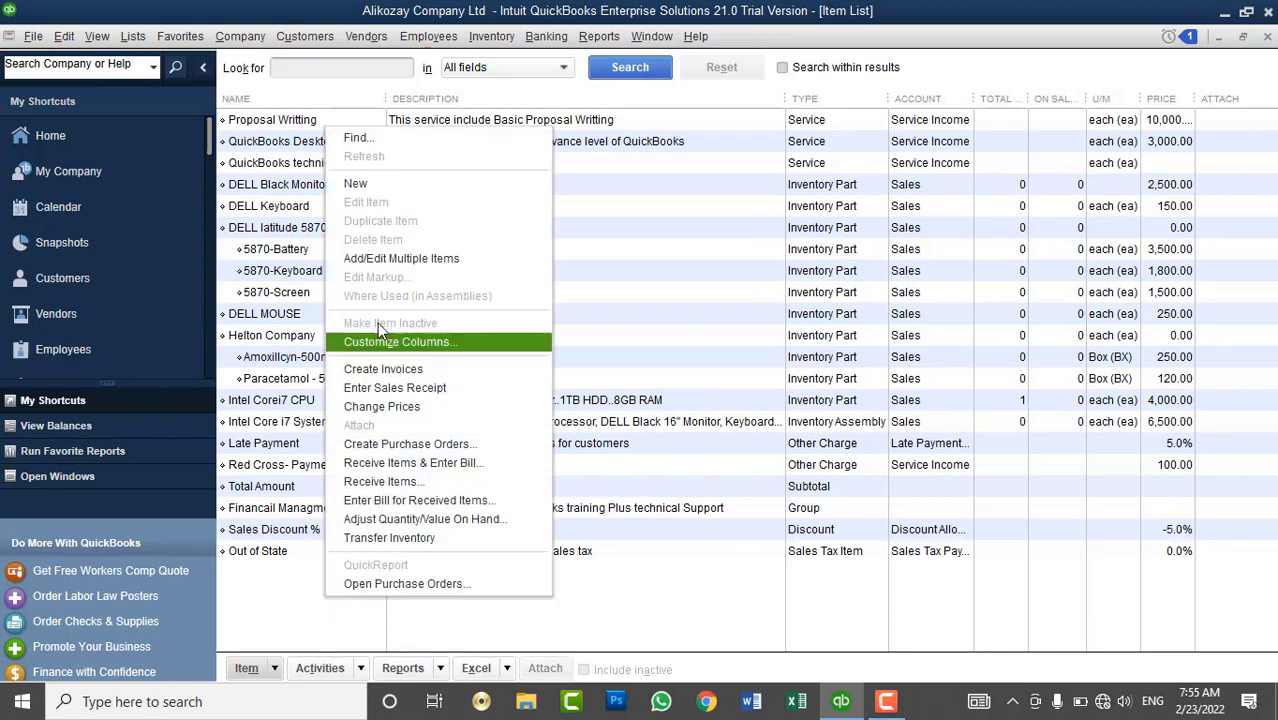
click(362, 185)
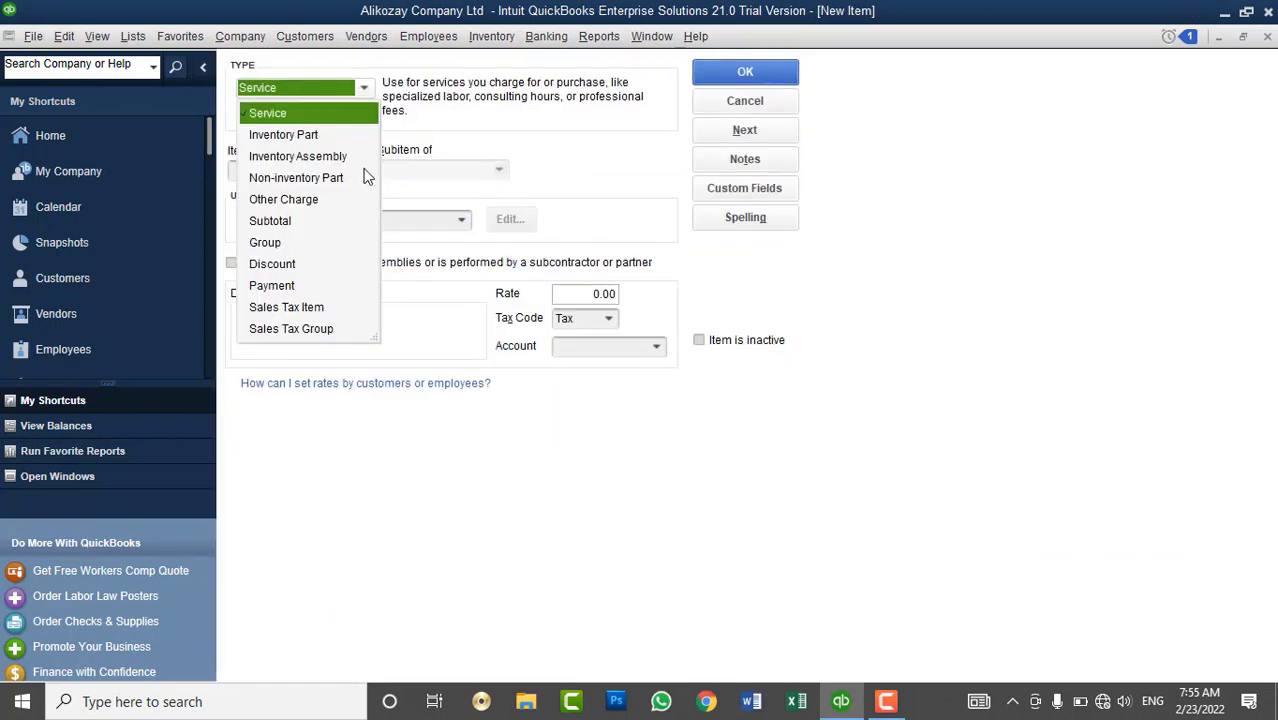
click(285, 265)
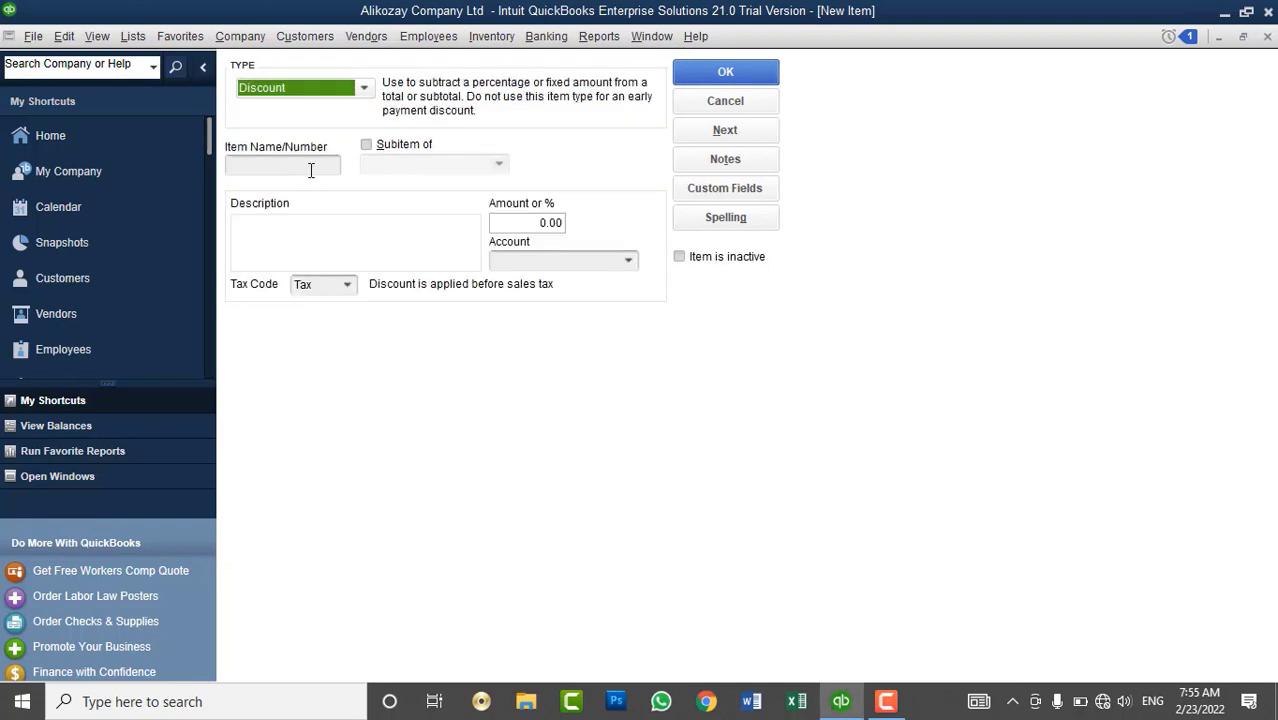
text(D)
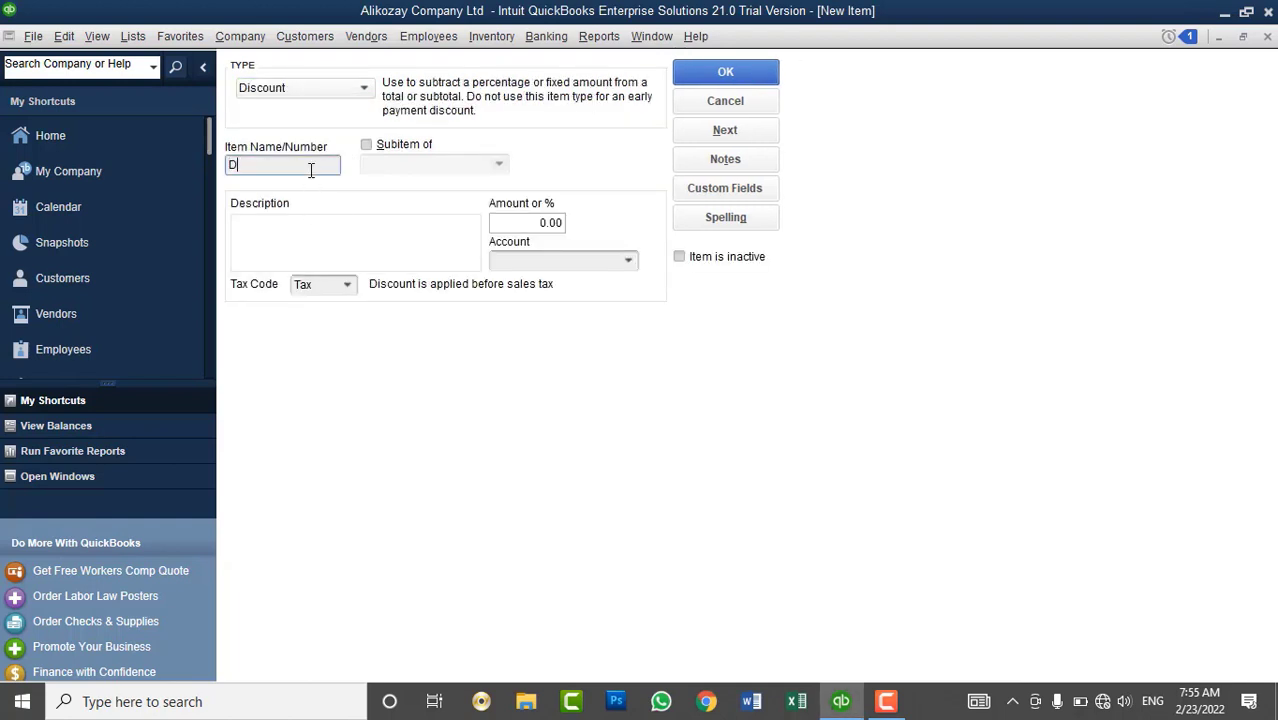
text(iscount Amount)
click(533, 222)
text(5000)
key(BackSpace)
key(Tab)
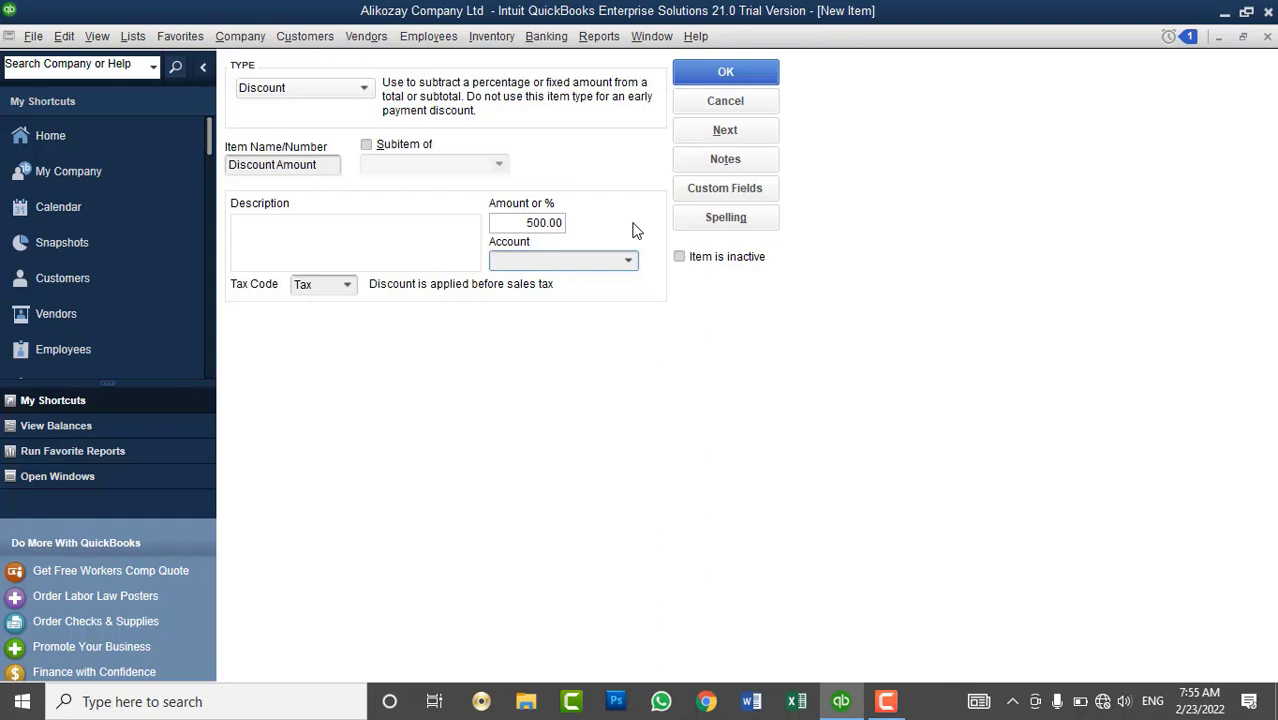
- Set the new item's tax code to Non and its account to Discount Allowed, and save the item
click(347, 286)
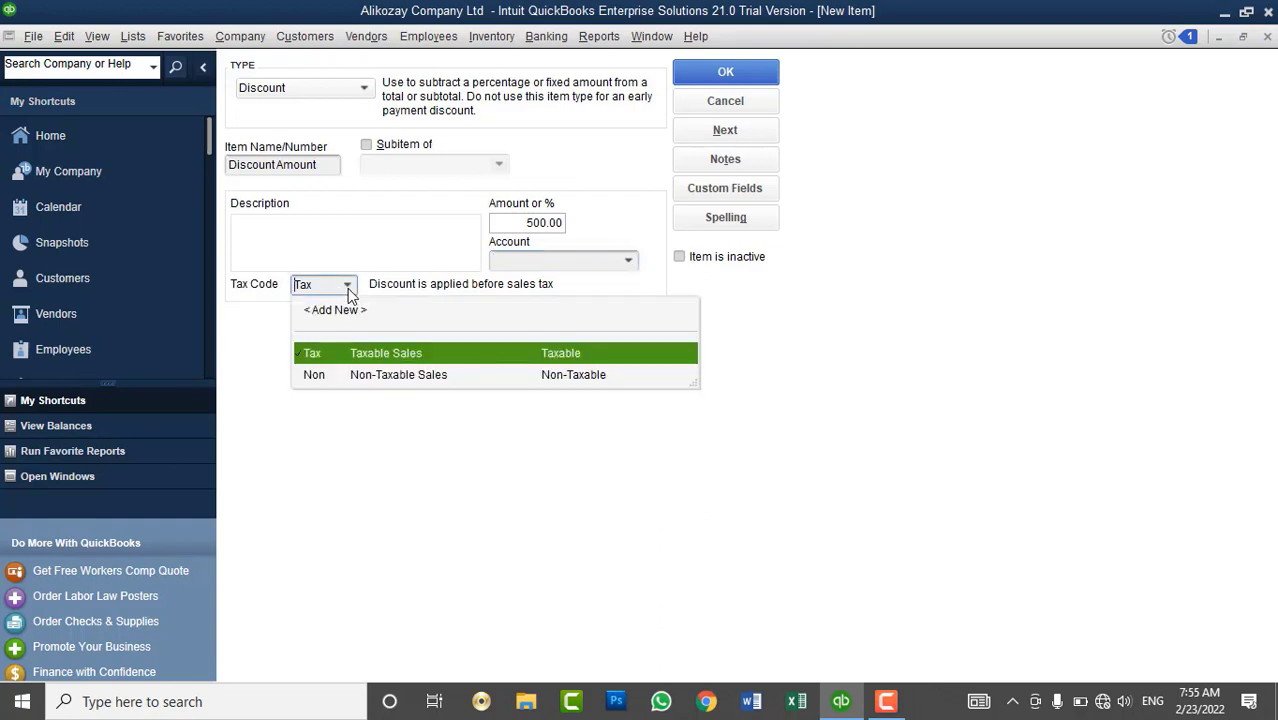
click(343, 374)
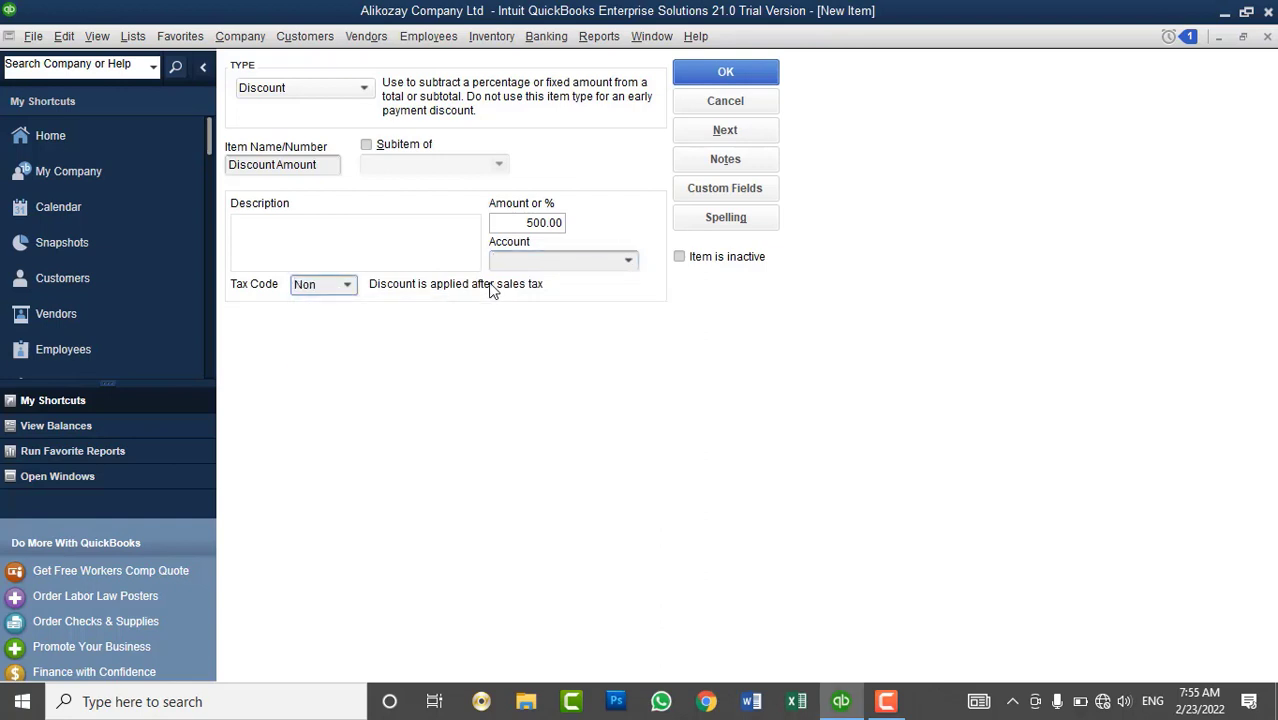
click(630, 262)
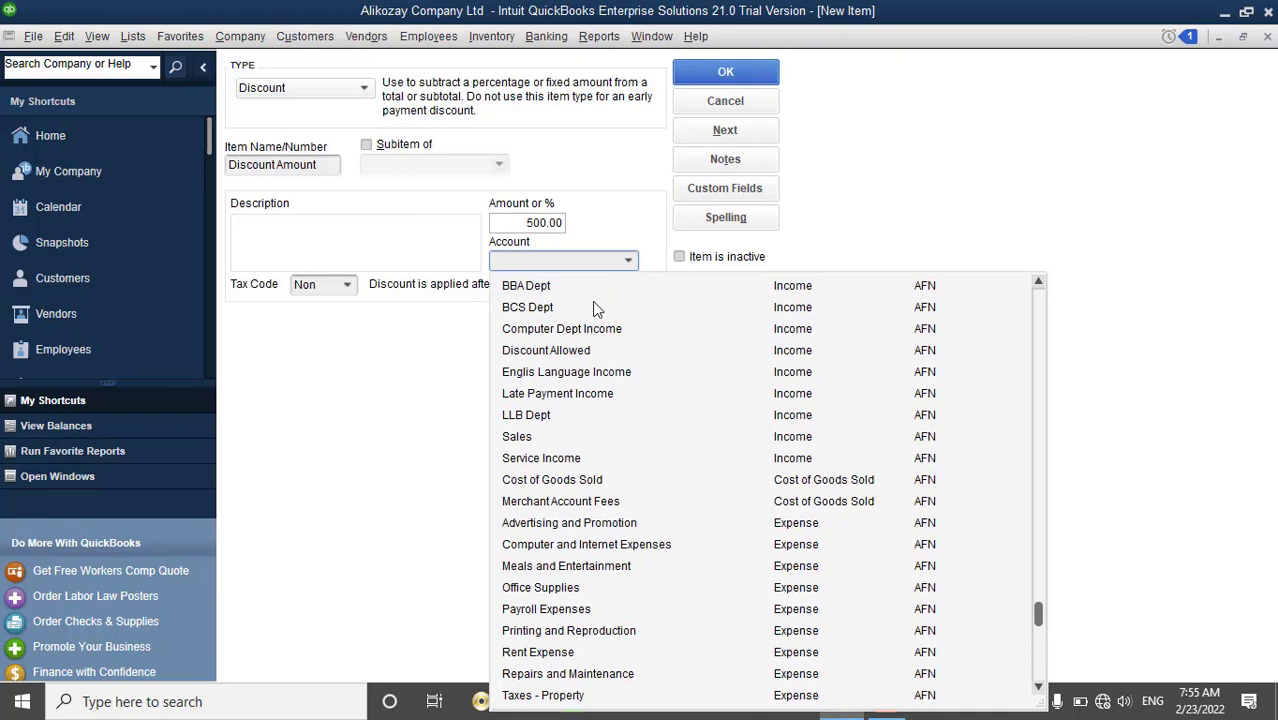
click(577, 352)
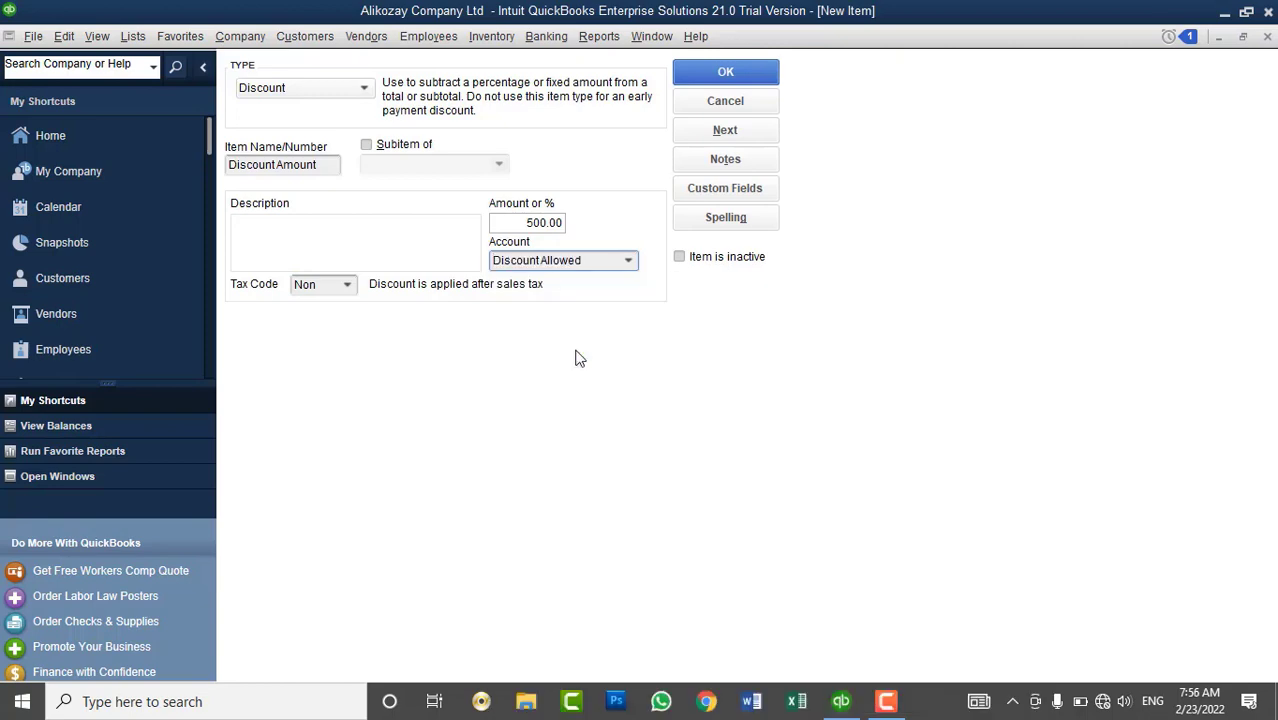
click(744, 67)
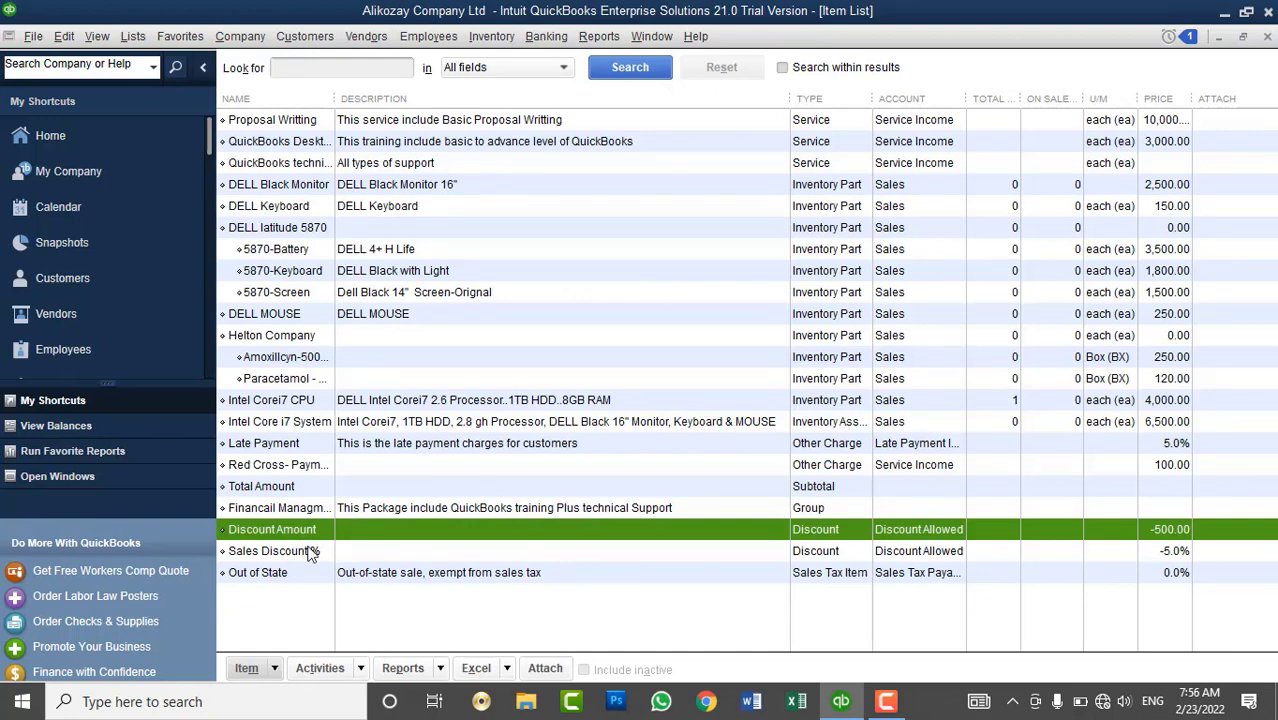
right_click(289, 535)
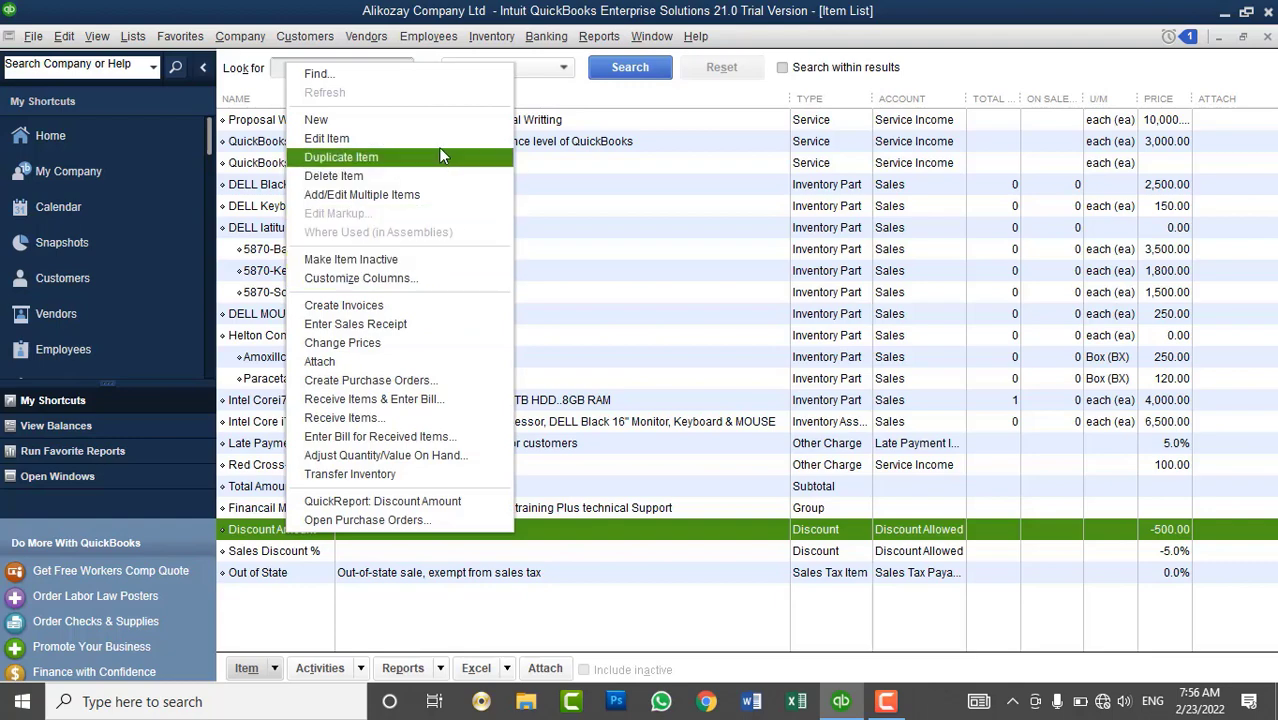
click(426, 120)
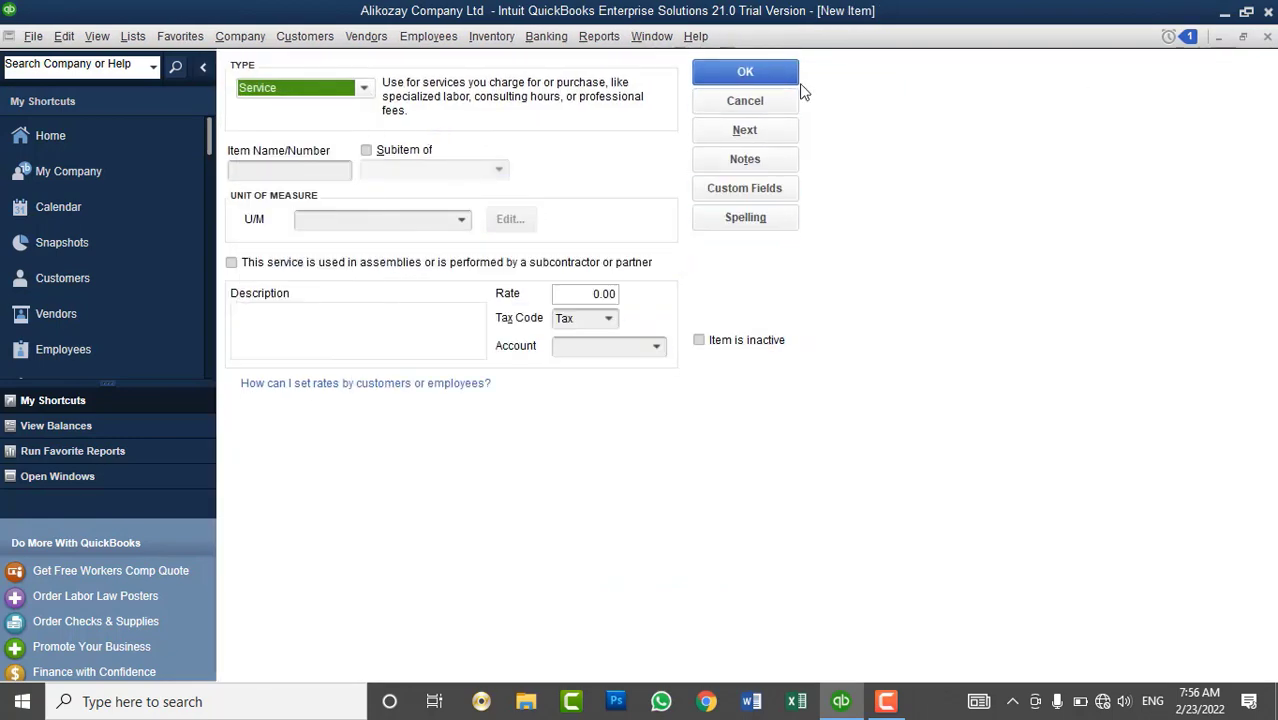
click(724, 108)
- Rename the Discount Amount item to "Sales Discount - Amount" and save it
right_click(283, 538)
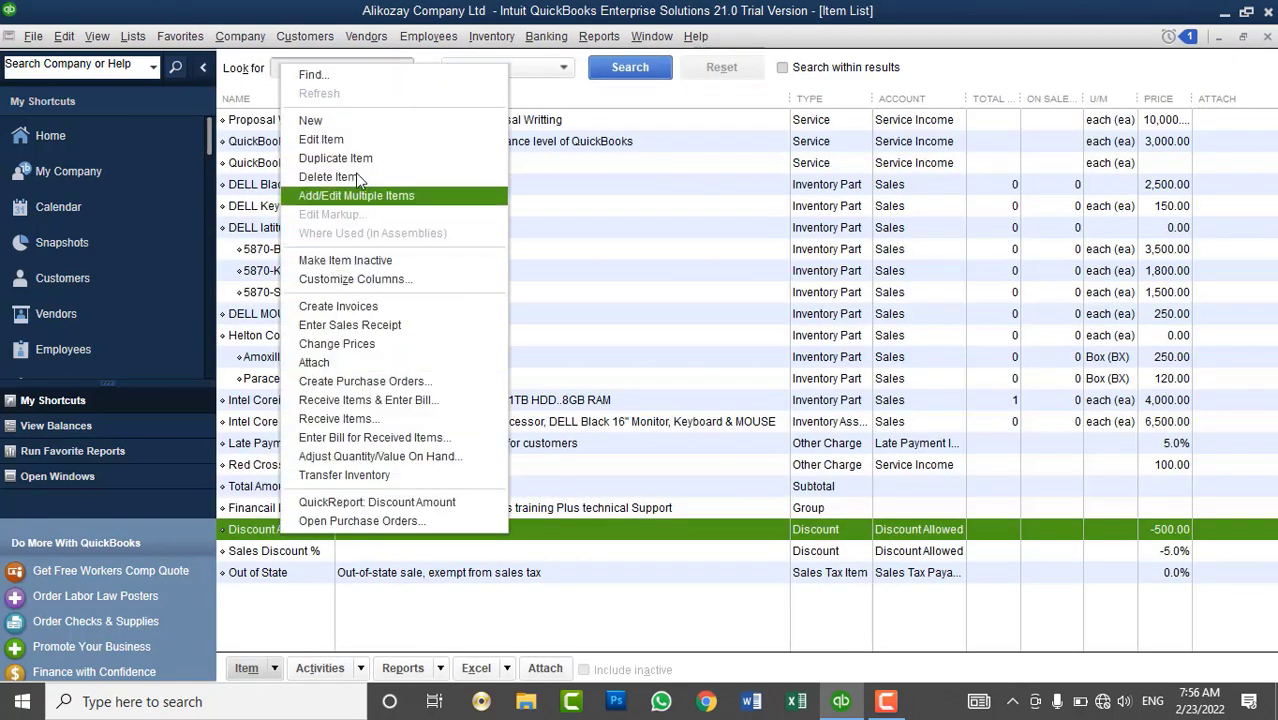
click(359, 139)
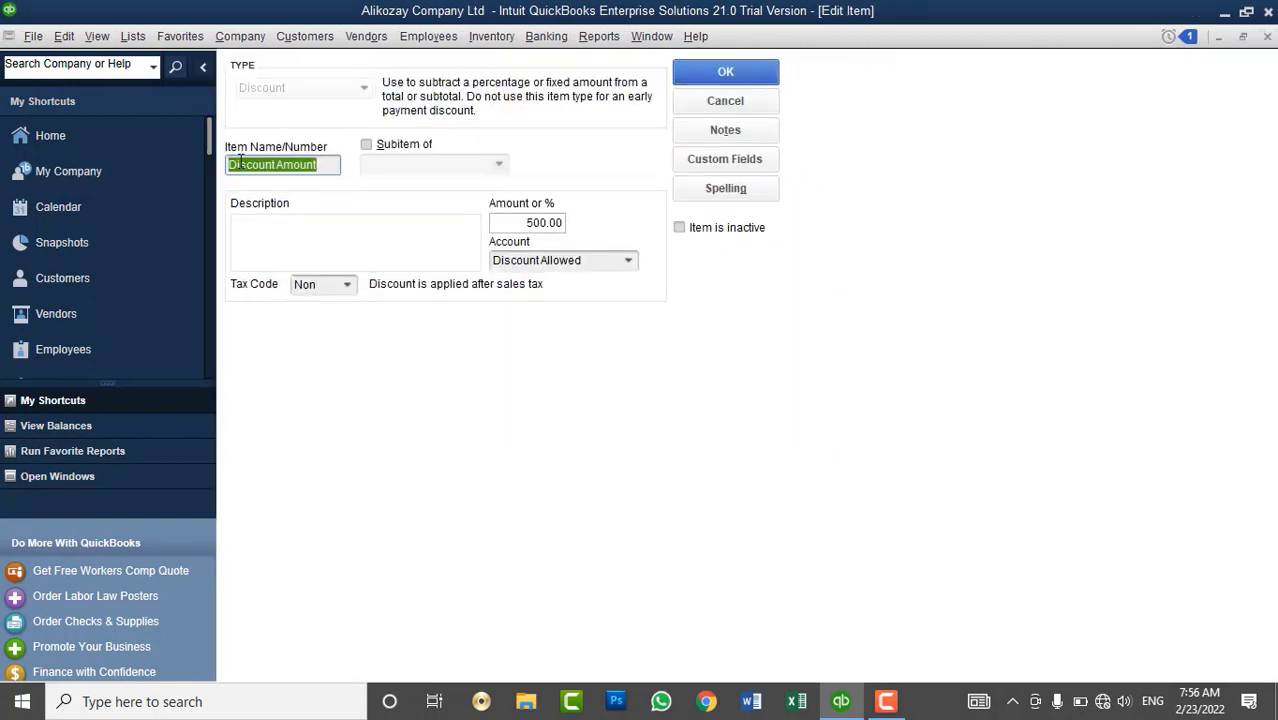
click(231, 164)
text(Sales)
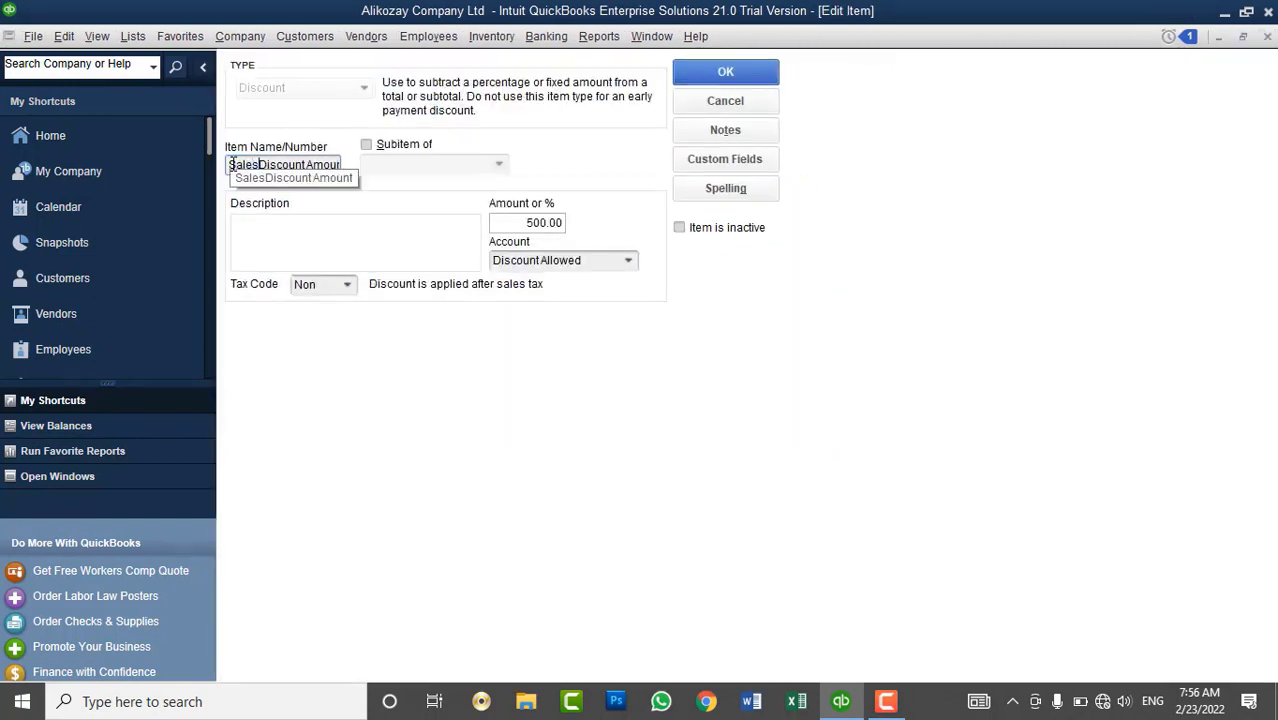
key(Right)
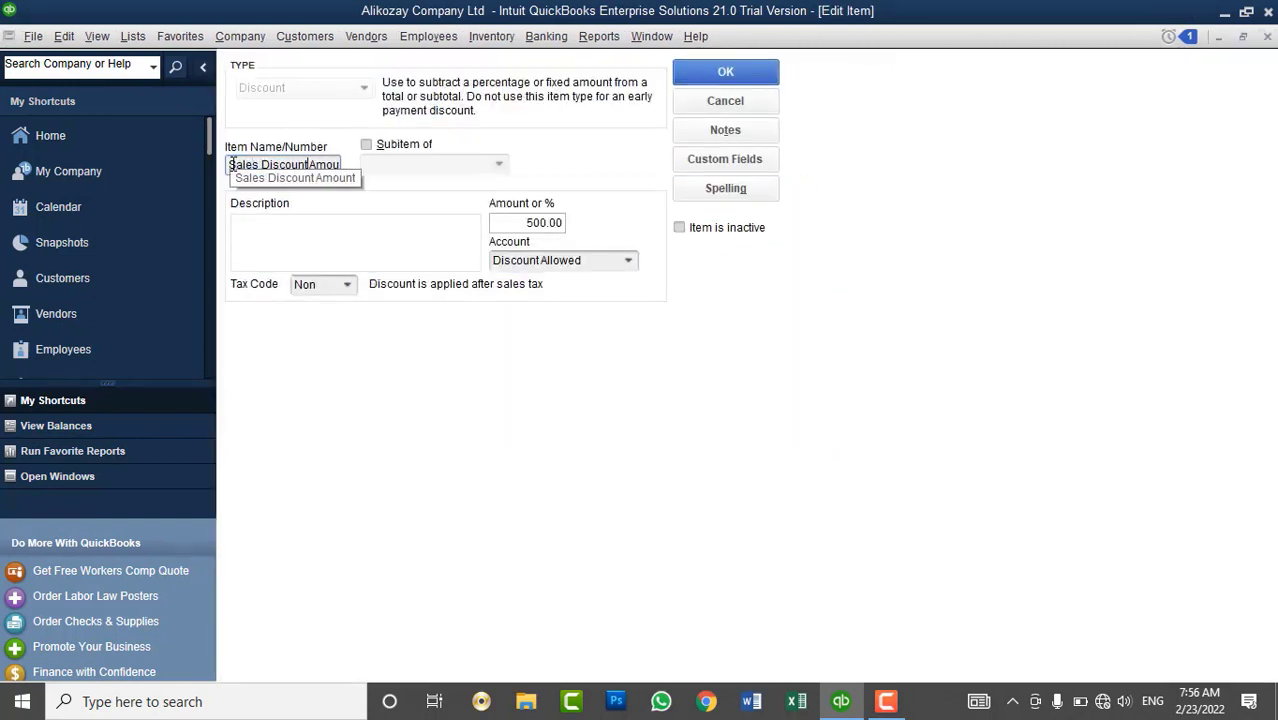
text(-)
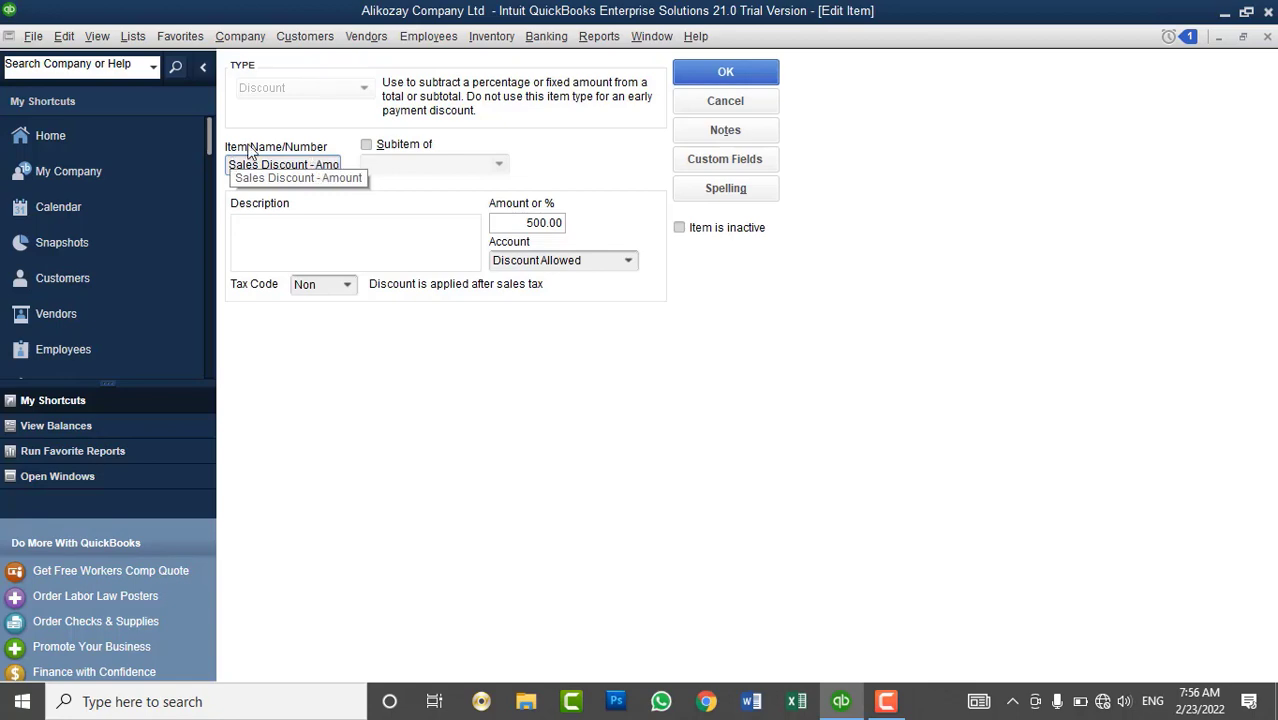
click(725, 71)
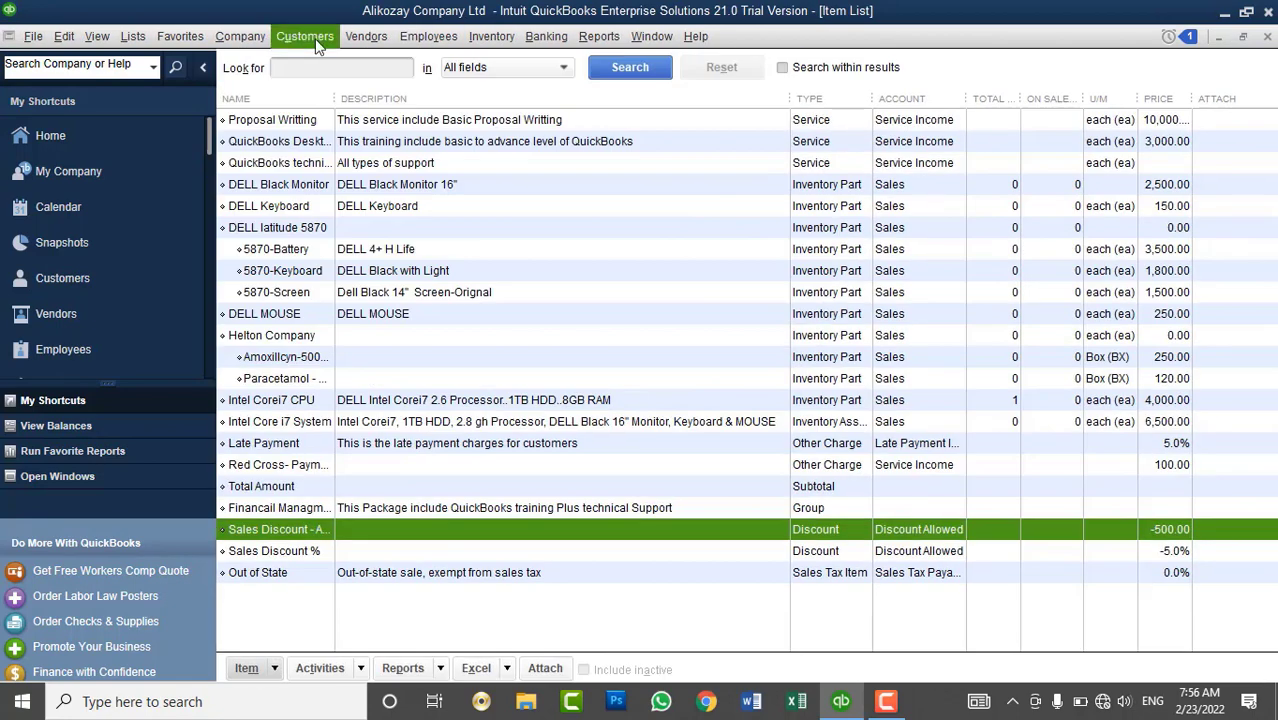
- Open a new customer invoice and add the Proposal Writting service as its first line item
click(308, 38)
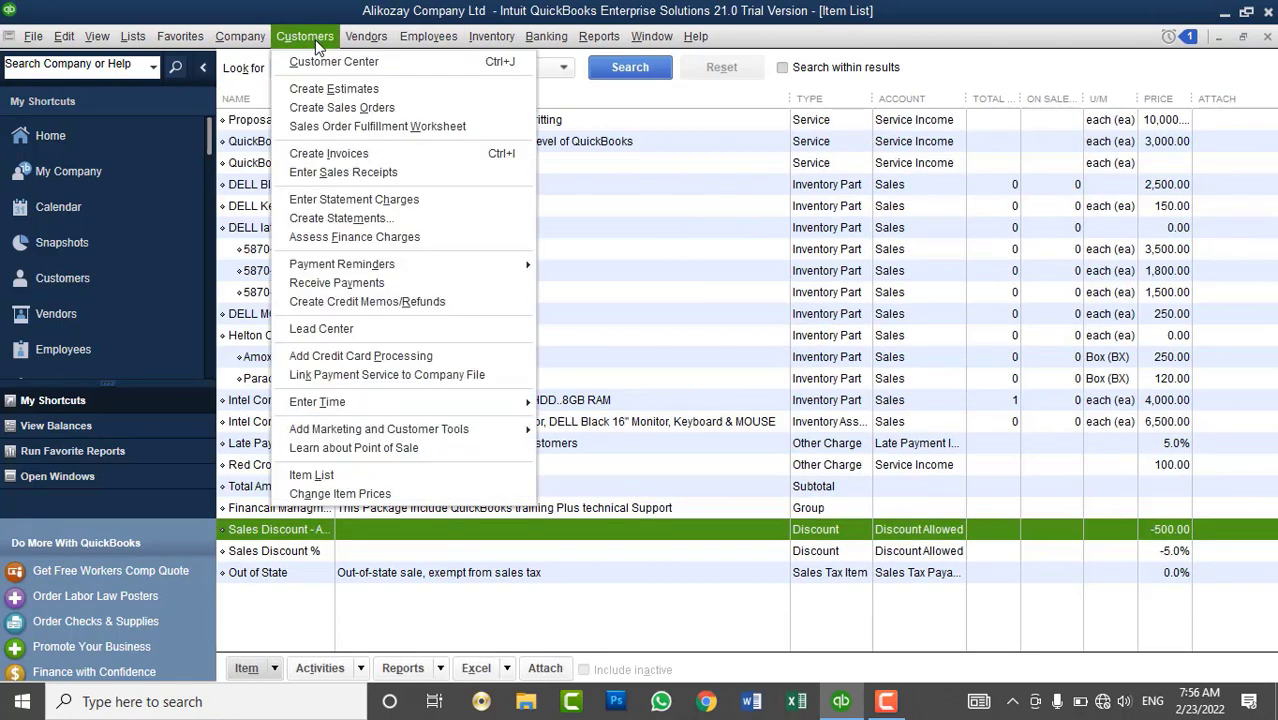
click(330, 153)
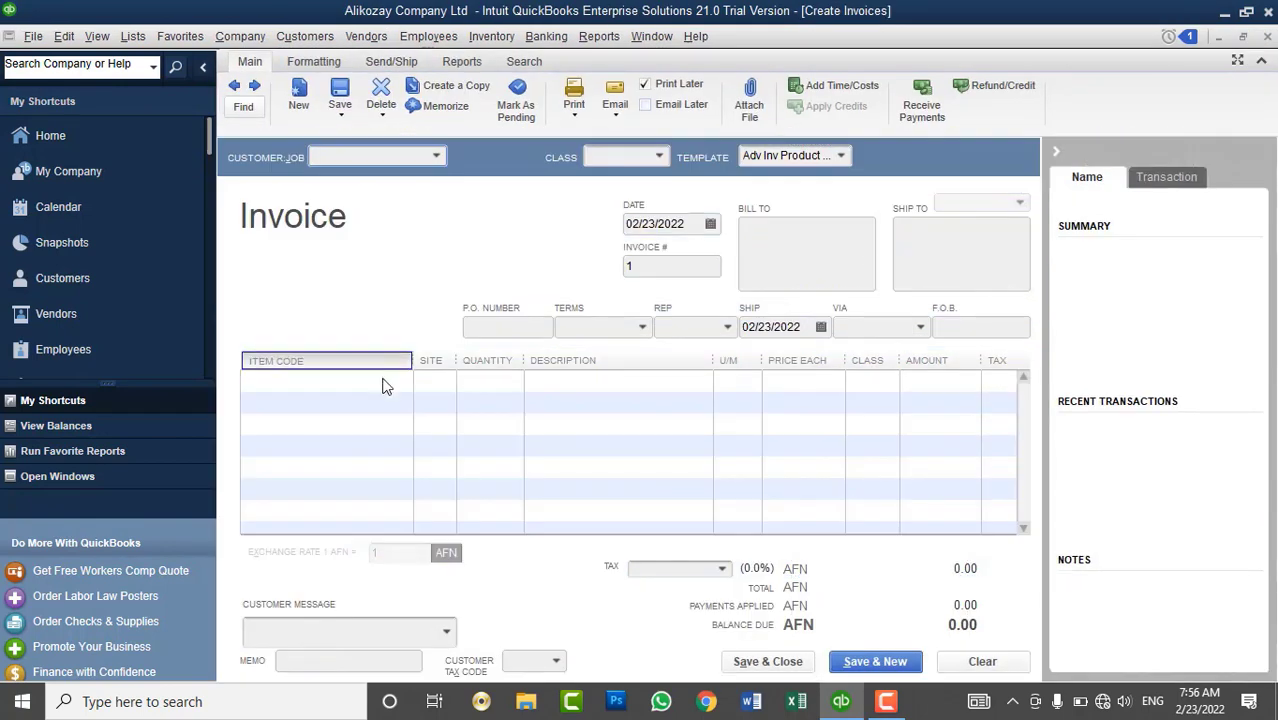
click(380, 360)
click(792, 352)
click(397, 383)
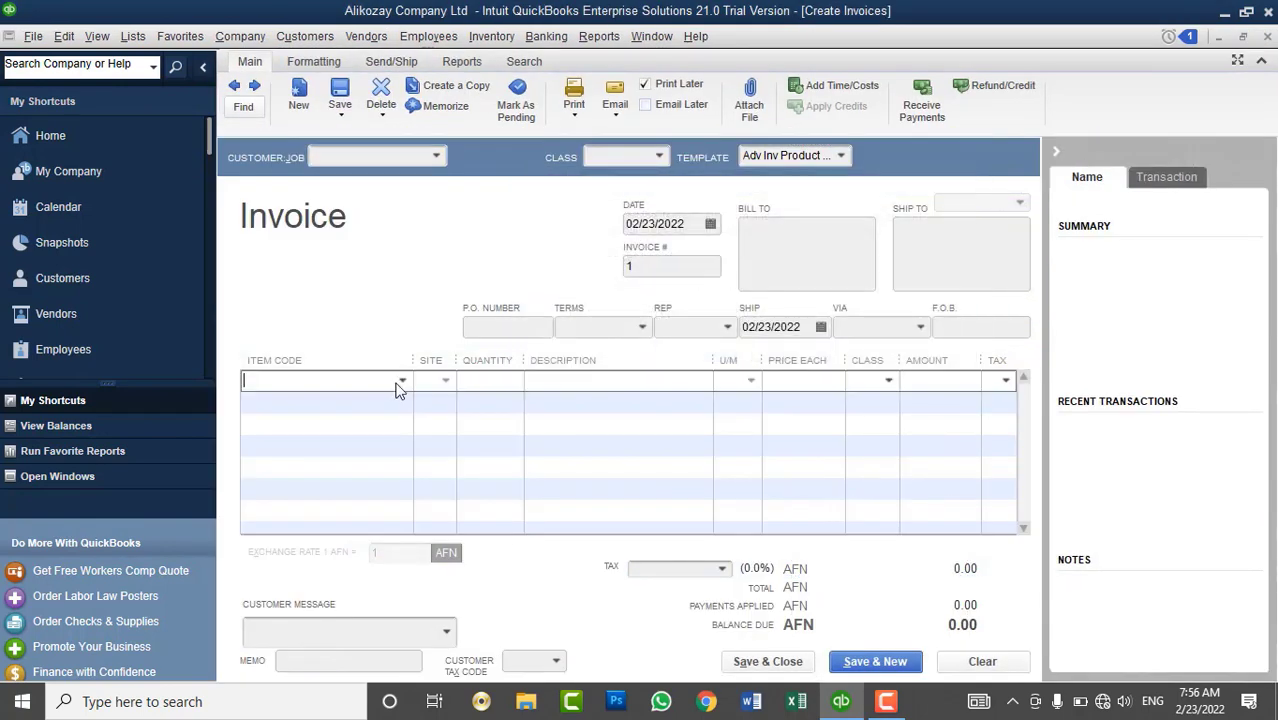
click(323, 471)
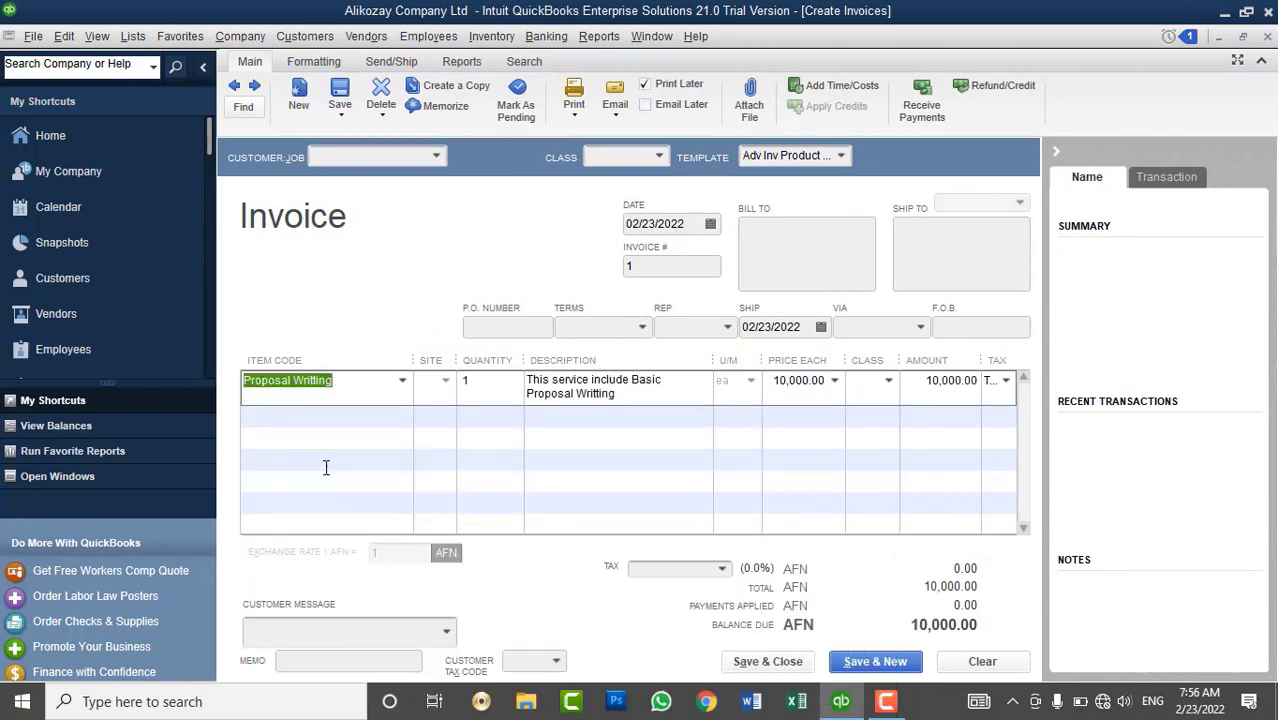
click(343, 380)
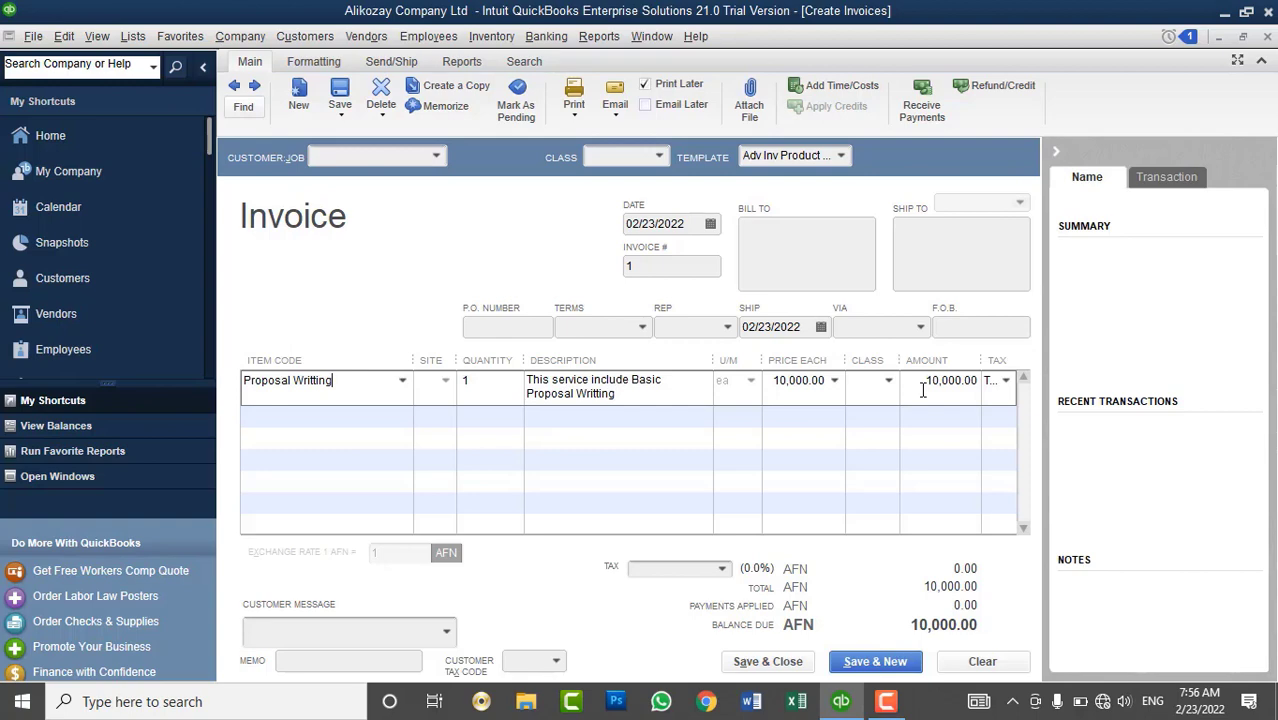
- Add the Sales Discount - Amount item on the invoice's second line
click(406, 419)
click(403, 417)
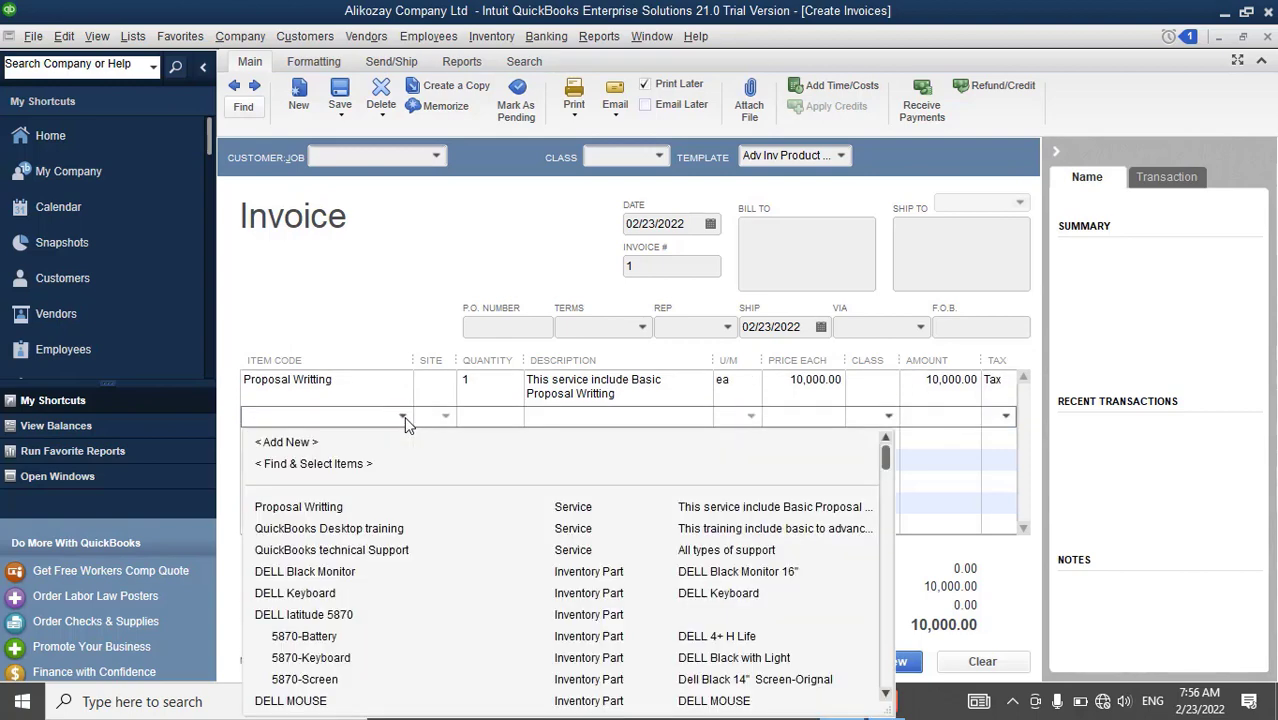
scroll(399, 534, down, 4)
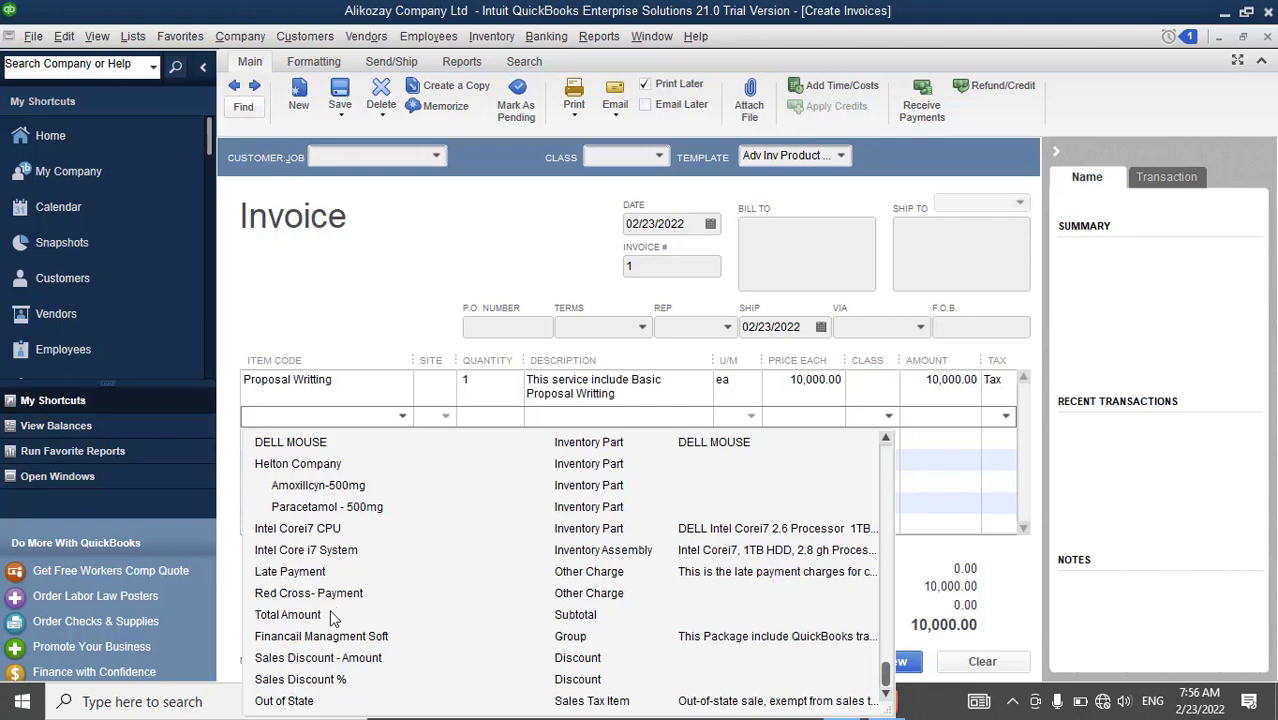
click(314, 659)
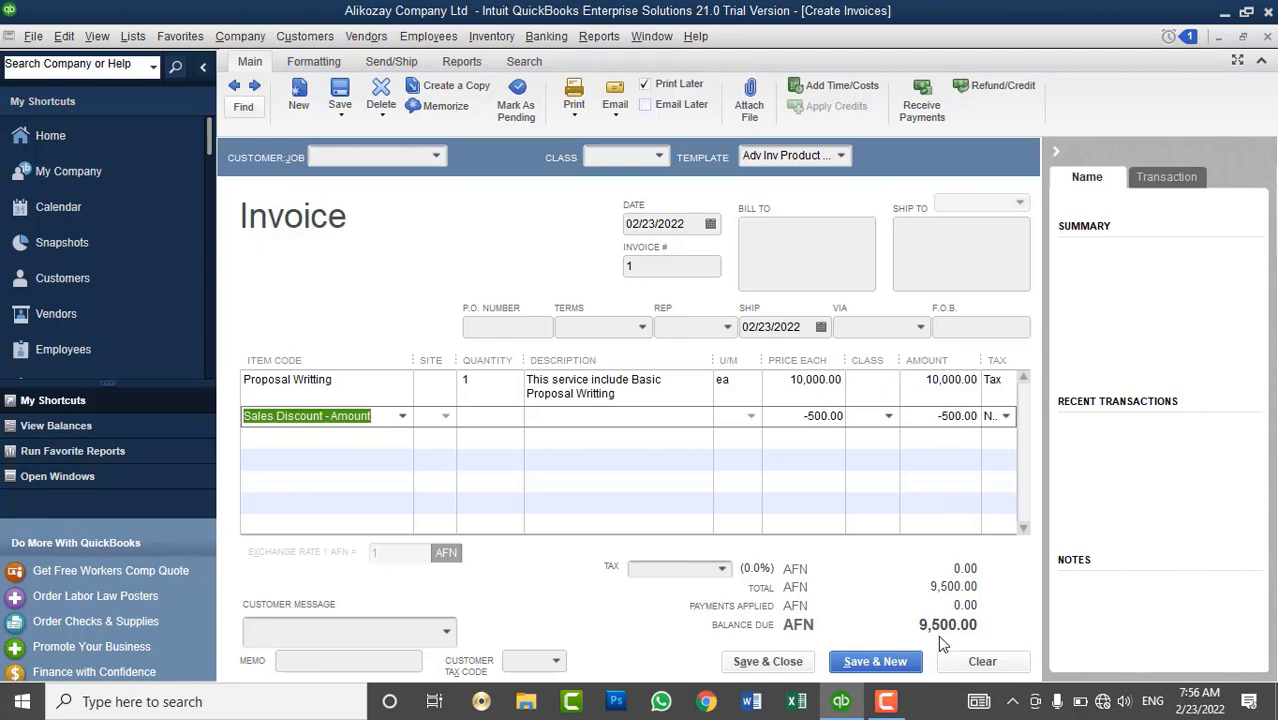
- Replace the invoice's discount line with the Sales Discount % item and set its rate to 10
click(402, 416)
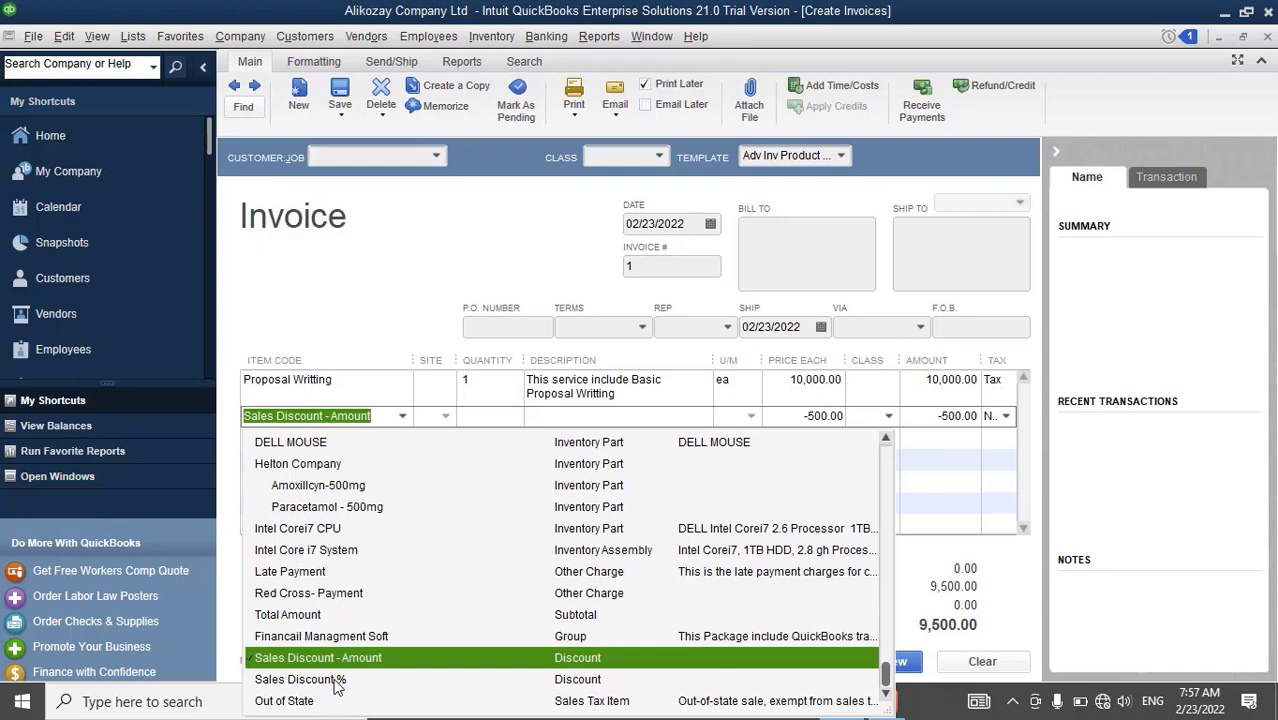
click(300, 679)
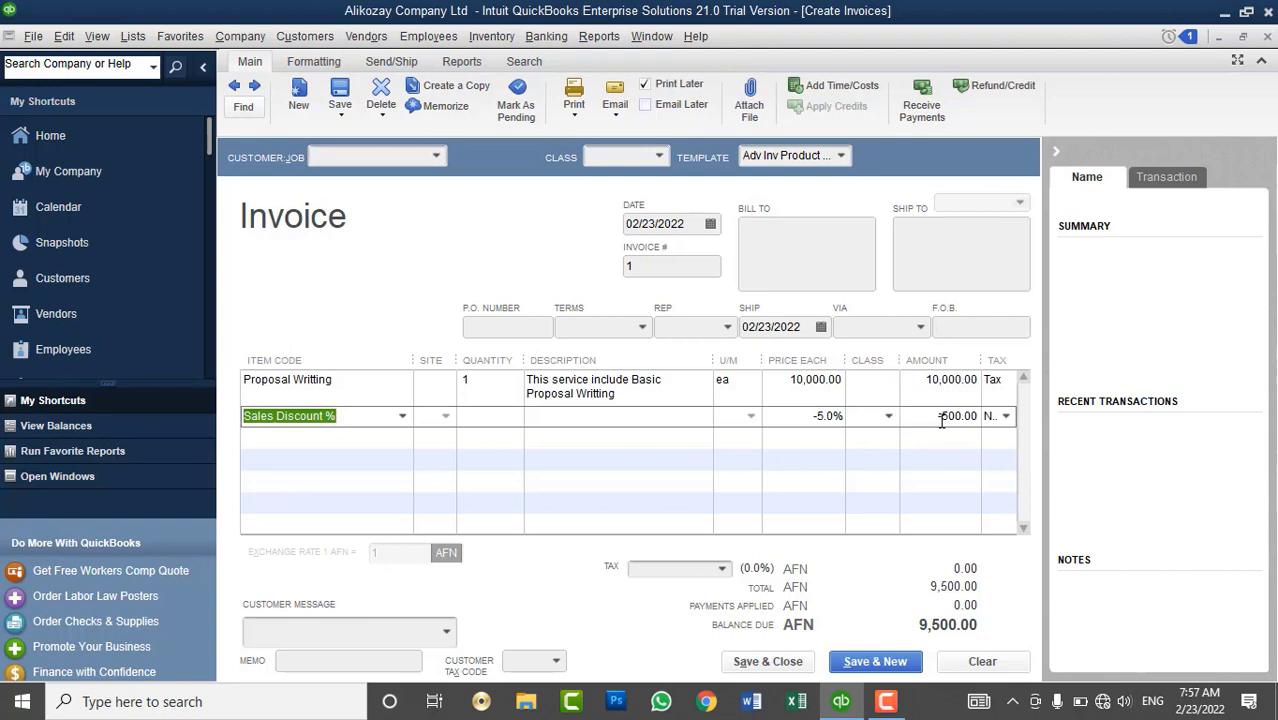
click(826, 416)
drag(826, 420, 860, 415)
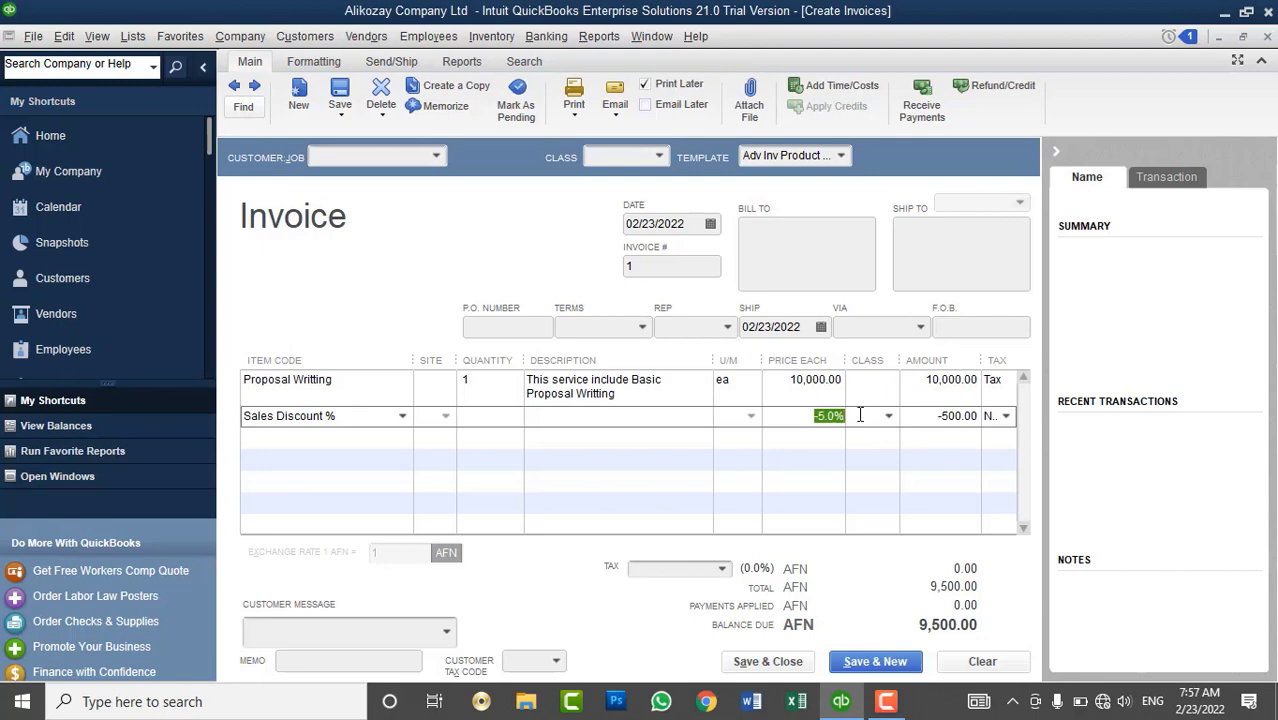
text(10)
key(Tab)
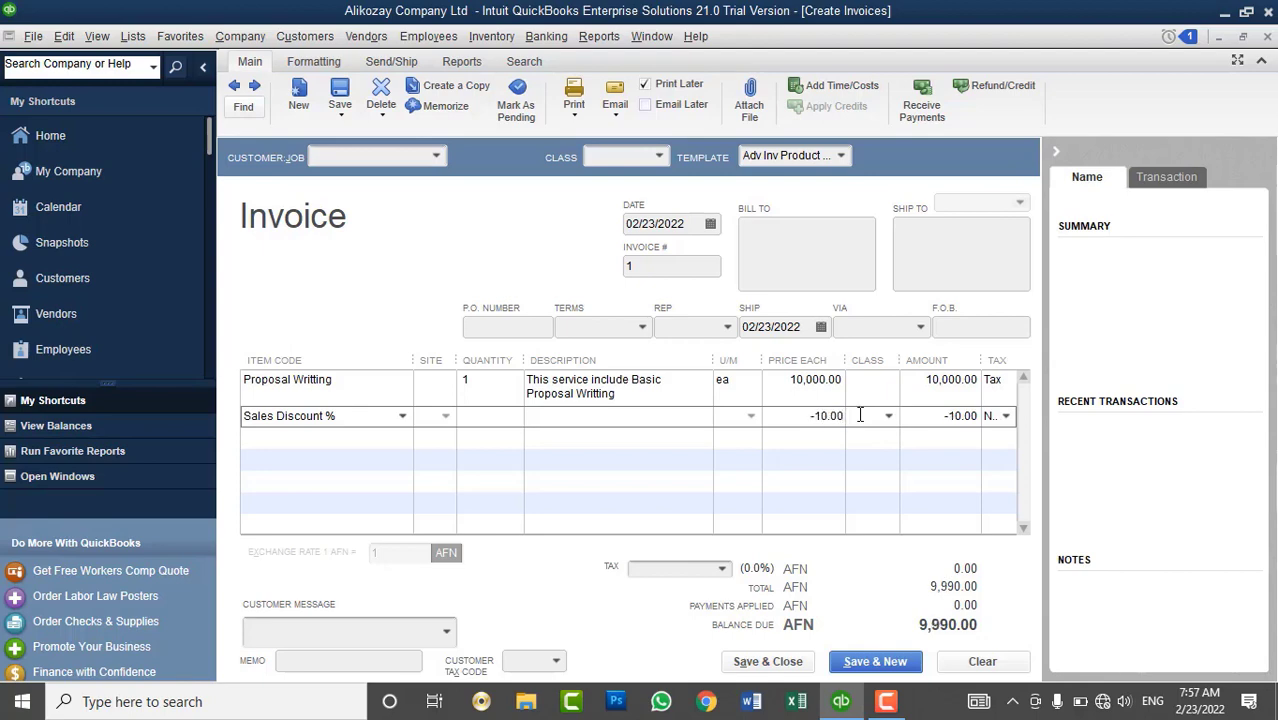
- Set the rate of the Sales Discount % line to 10%, and clear the invoice form
drag(805, 416, 871, 415)
text(10%)
key(Tab)
click(798, 418)
text(10)
text(%)
key(Tab)
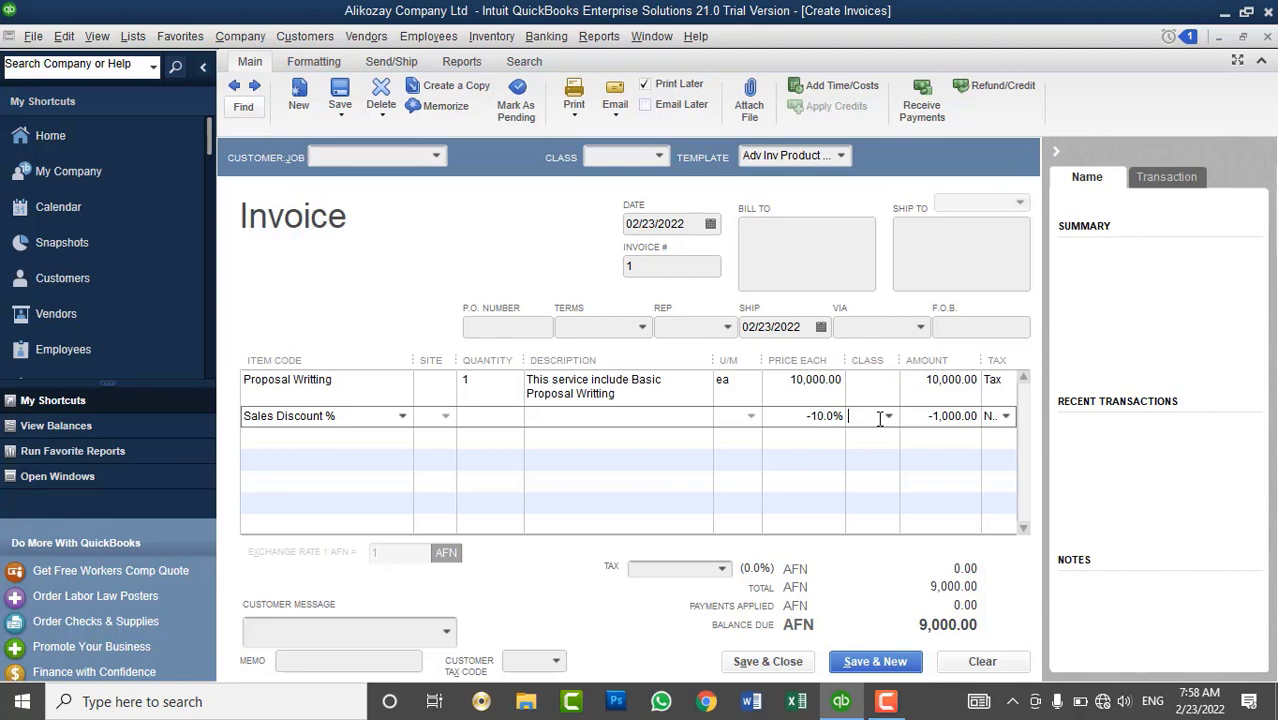
click(982, 661)
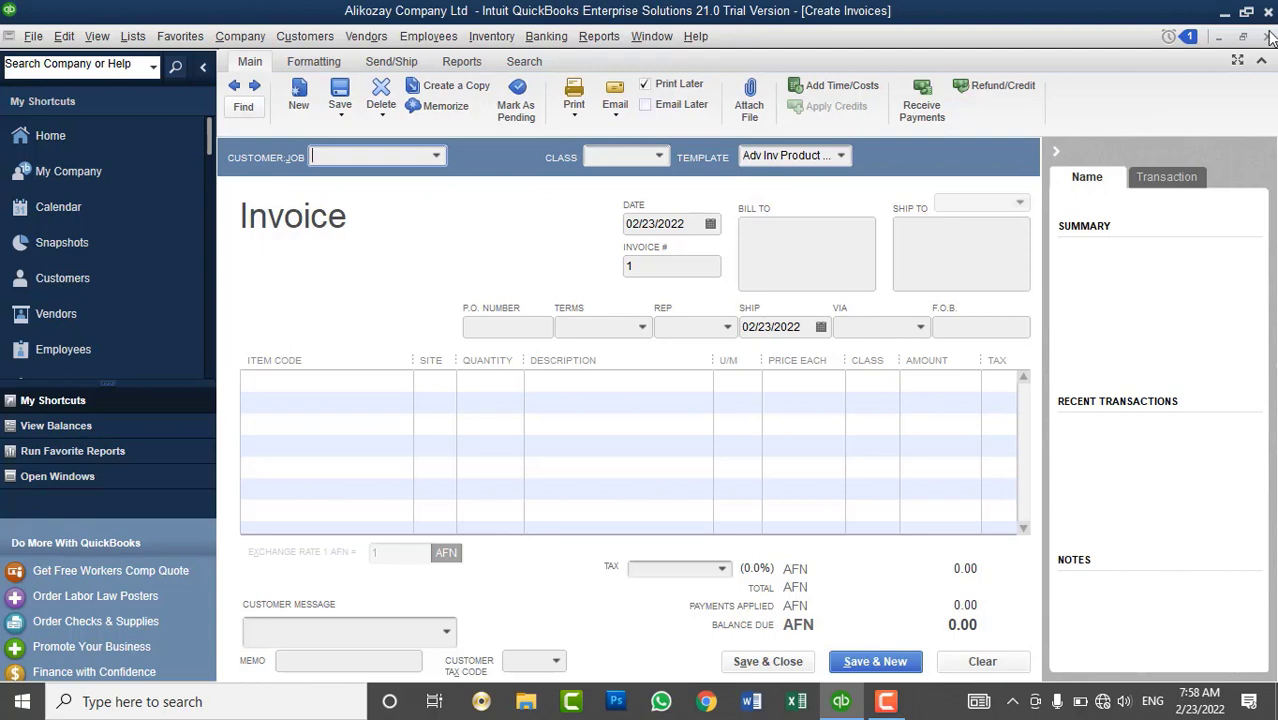
- Close the invoice form and start a new item of type Payment in the item list
click(1268, 36)
right_click(402, 617)
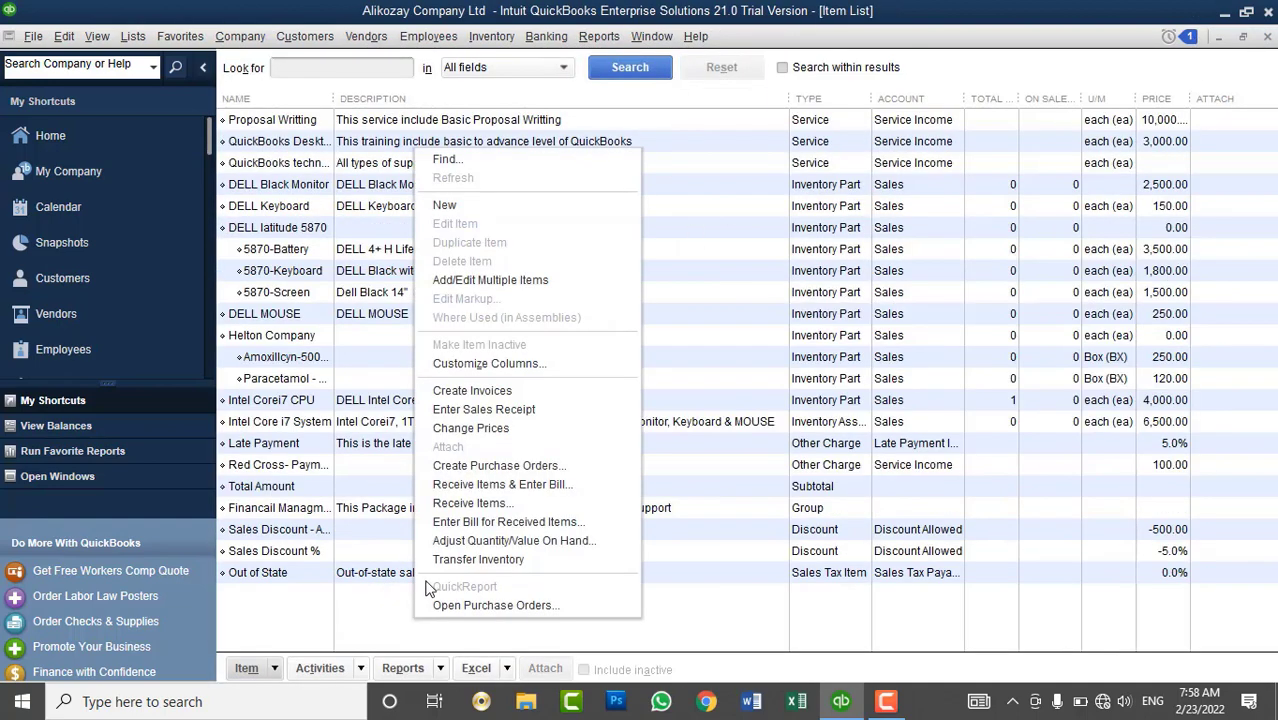
click(497, 226)
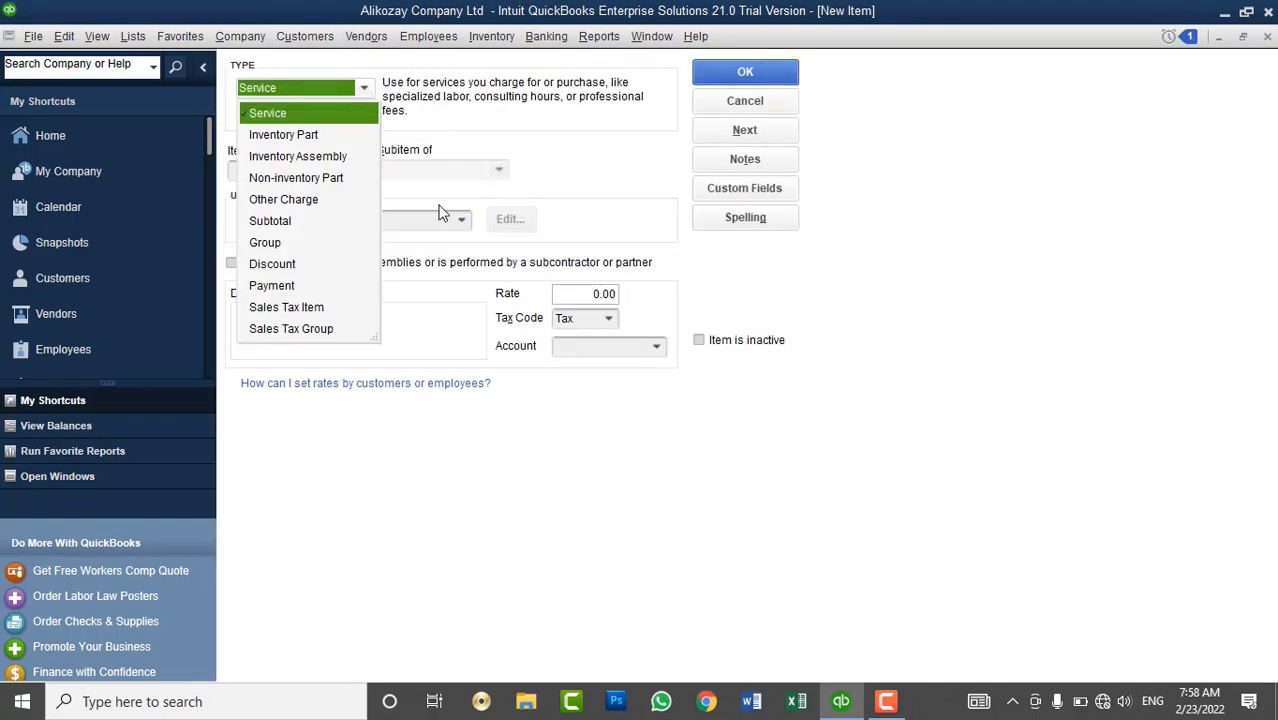
click(303, 289)
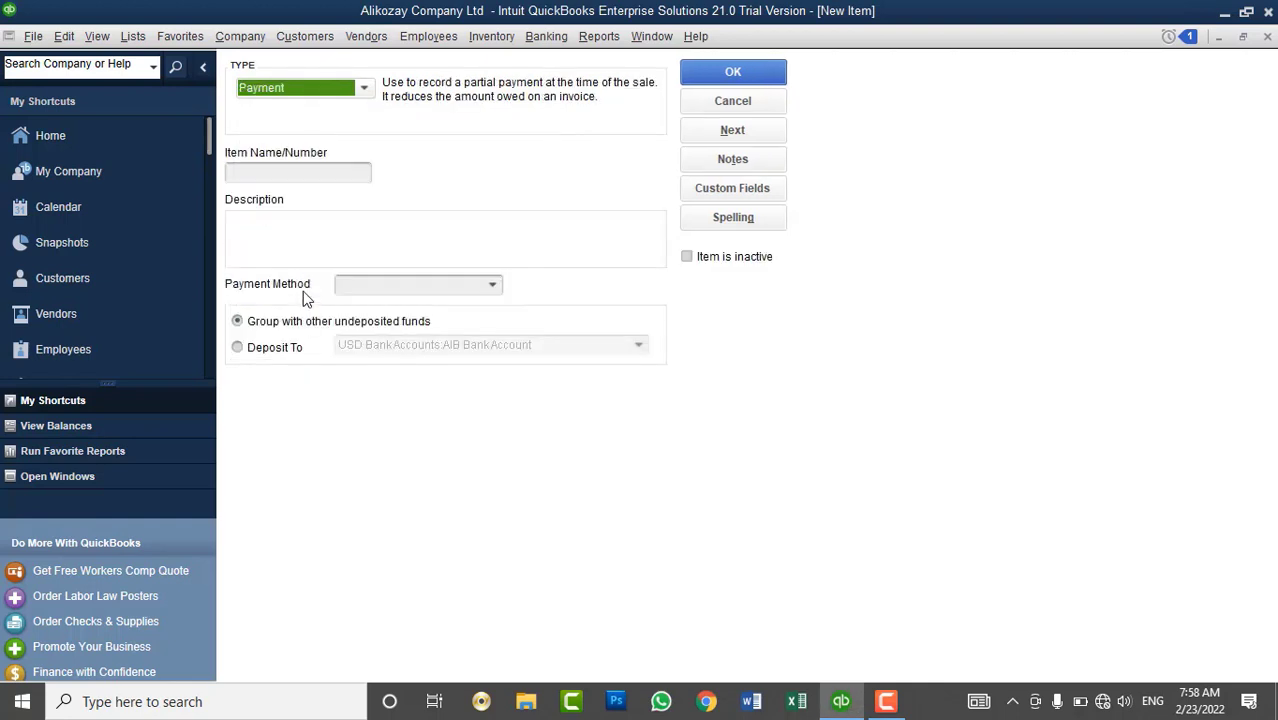
click(493, 286)
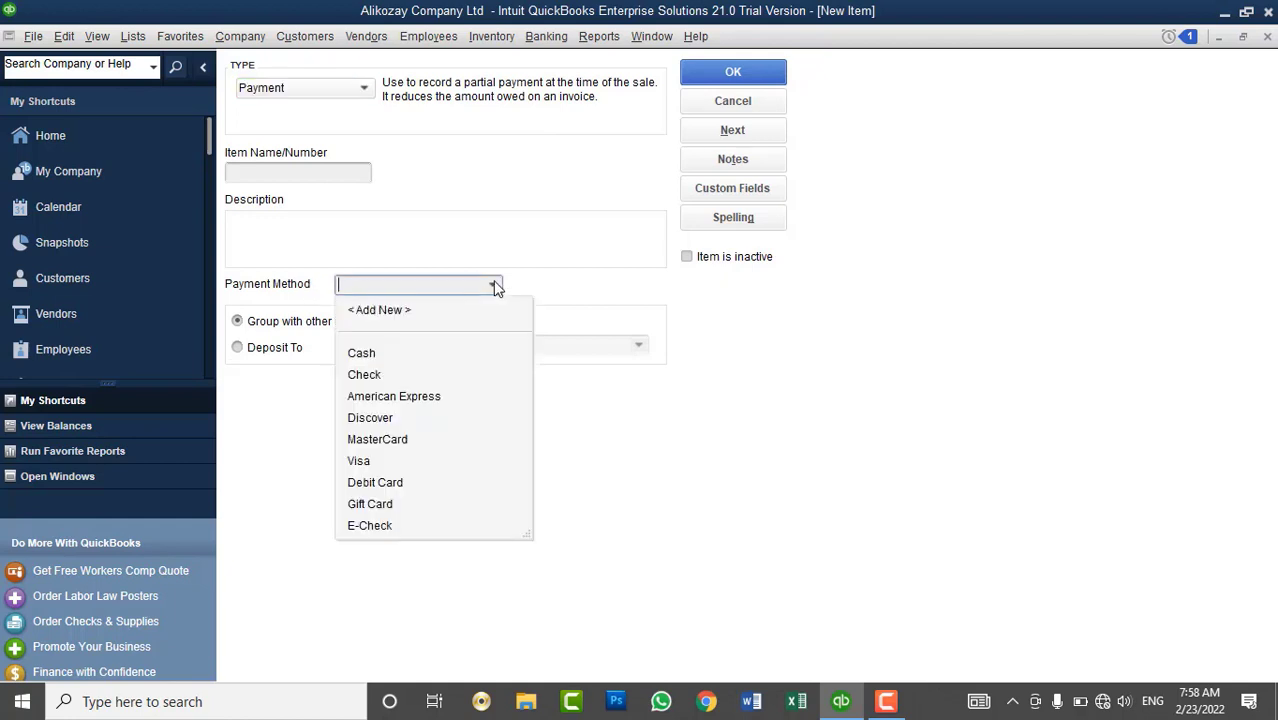
click(483, 222)
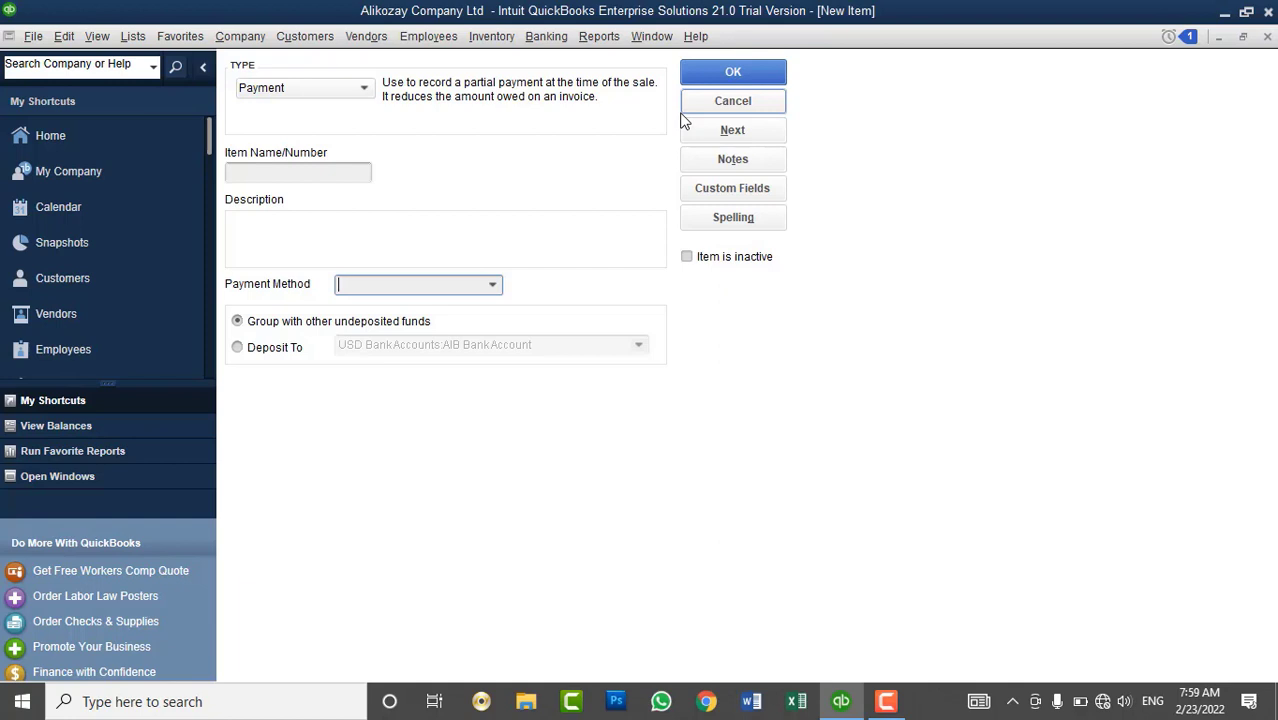
- Name the payment item Advanced Payment and set its payment method to Cash
click(336, 169)
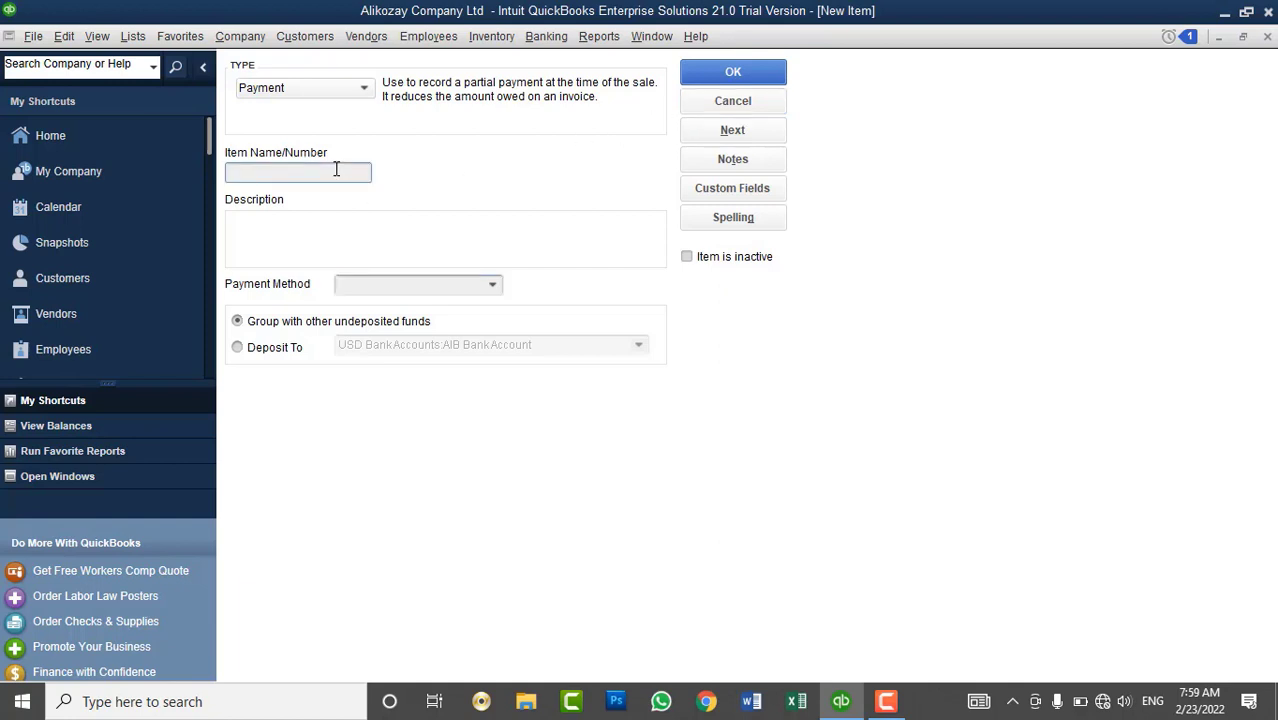
text(Advanced )
text(Re)
key(BackSpace)
key(BackSpace)
key(BackSpace)
text(Payment)
click(493, 289)
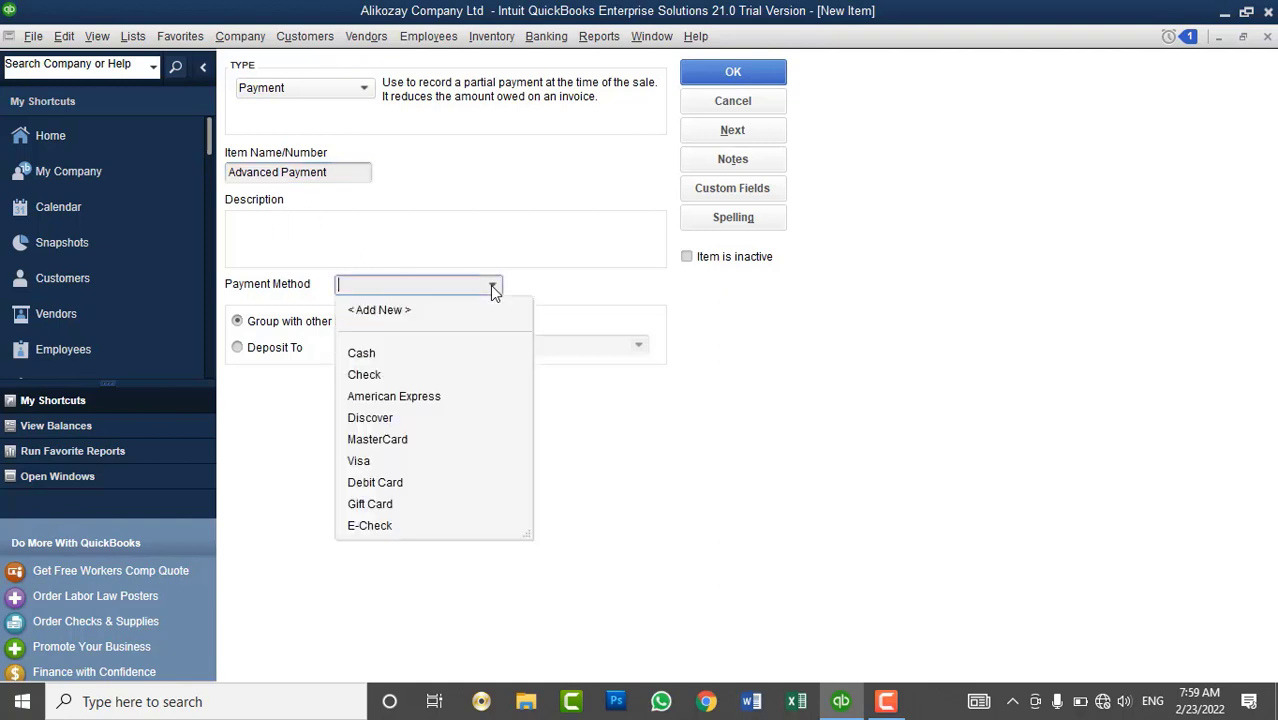
click(362, 353)
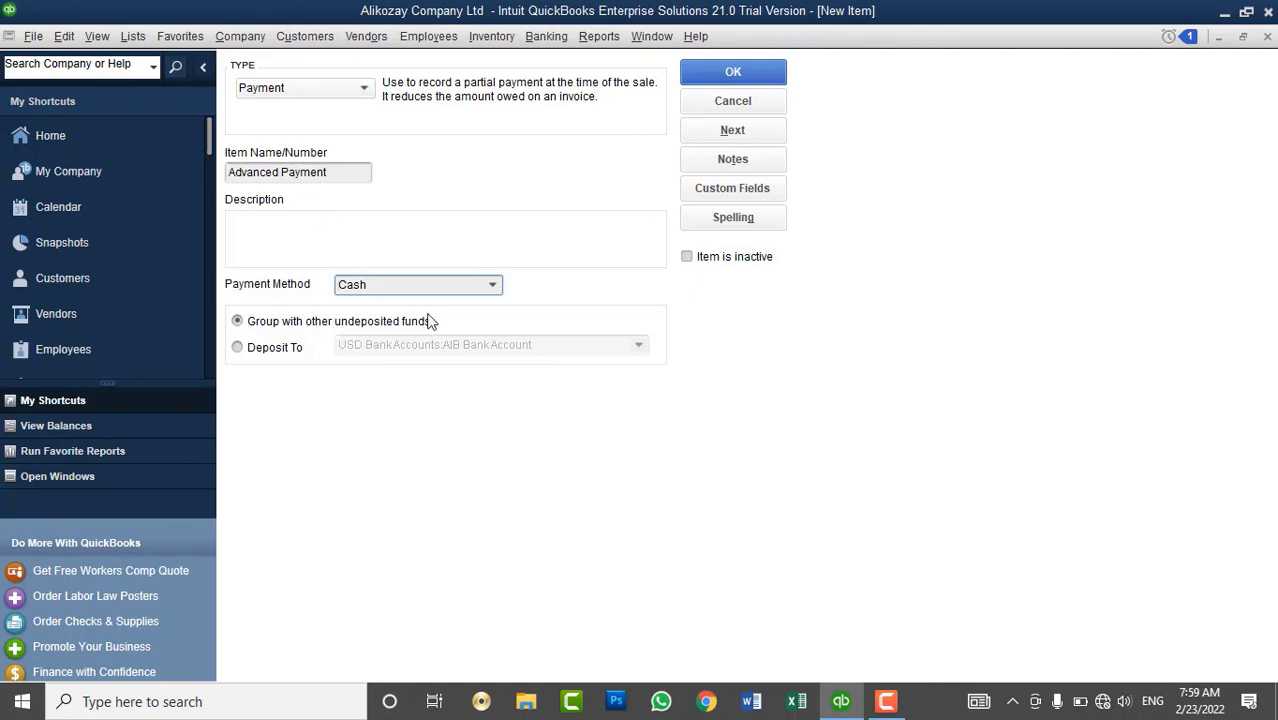
click(419, 241)
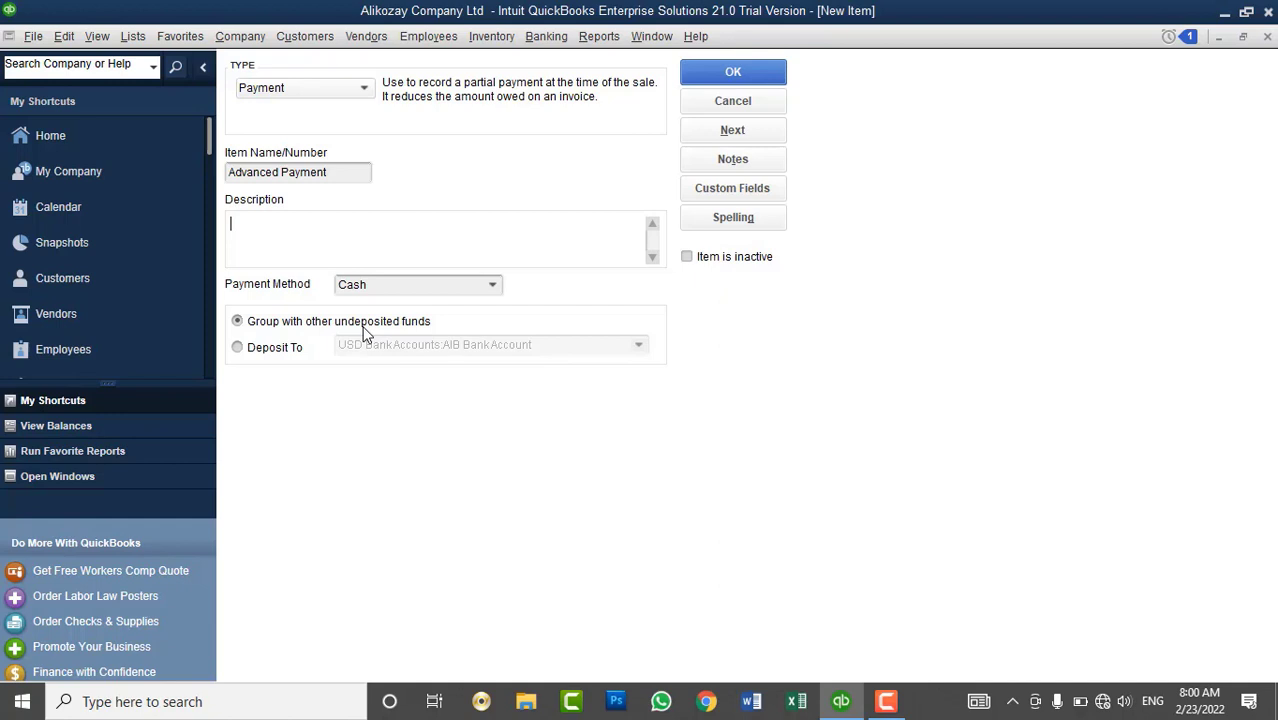
- Set the Advanced Payment item to group with other undeposited funds and save it
click(290, 350)
click(638, 346)
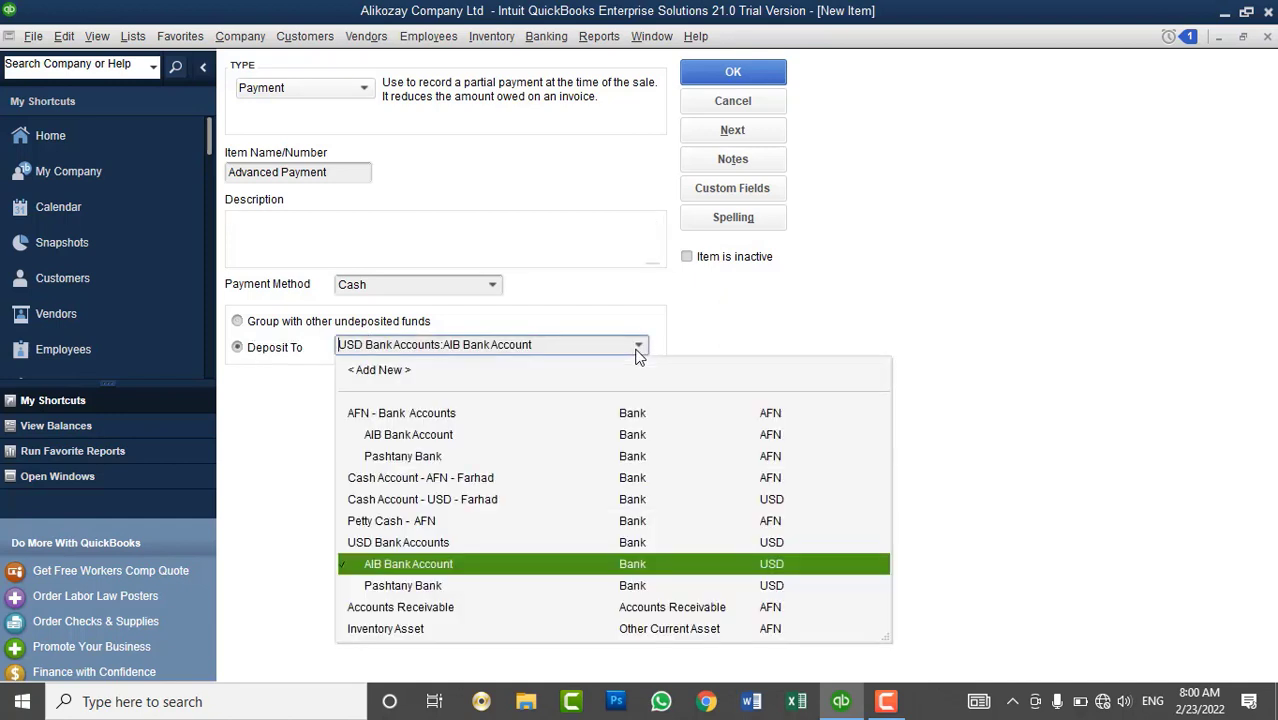
click(638, 346)
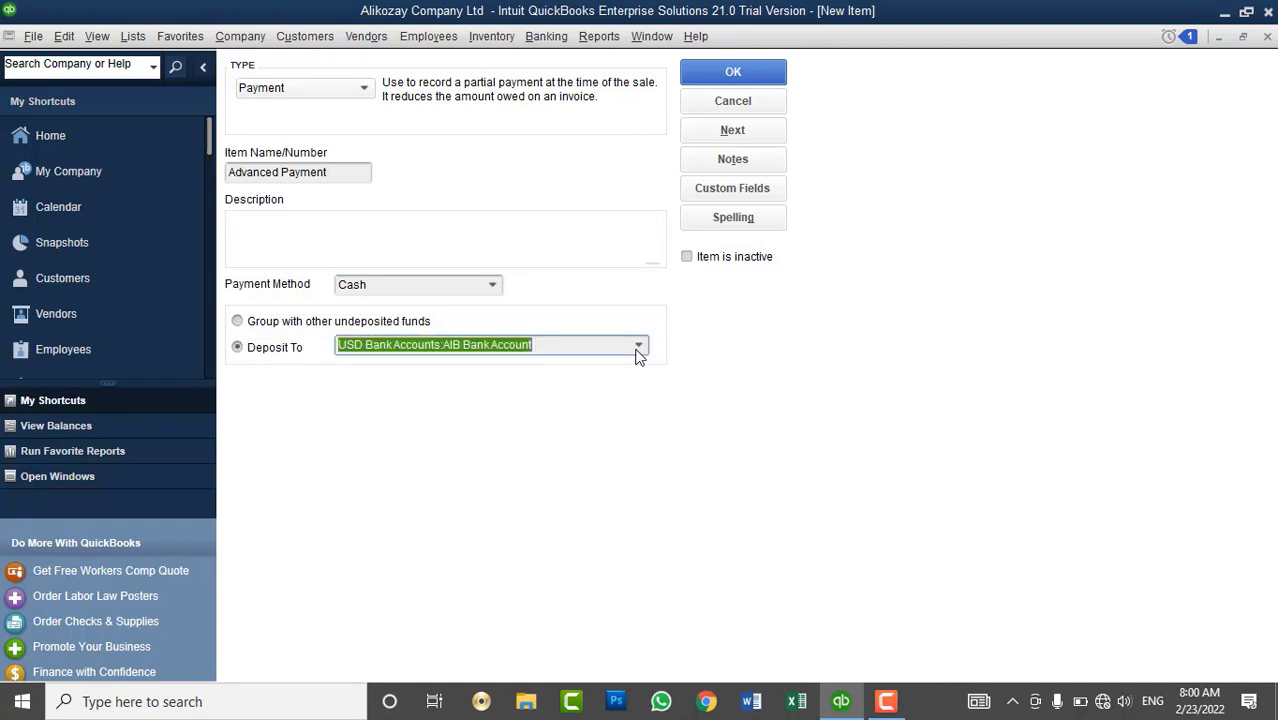
click(351, 322)
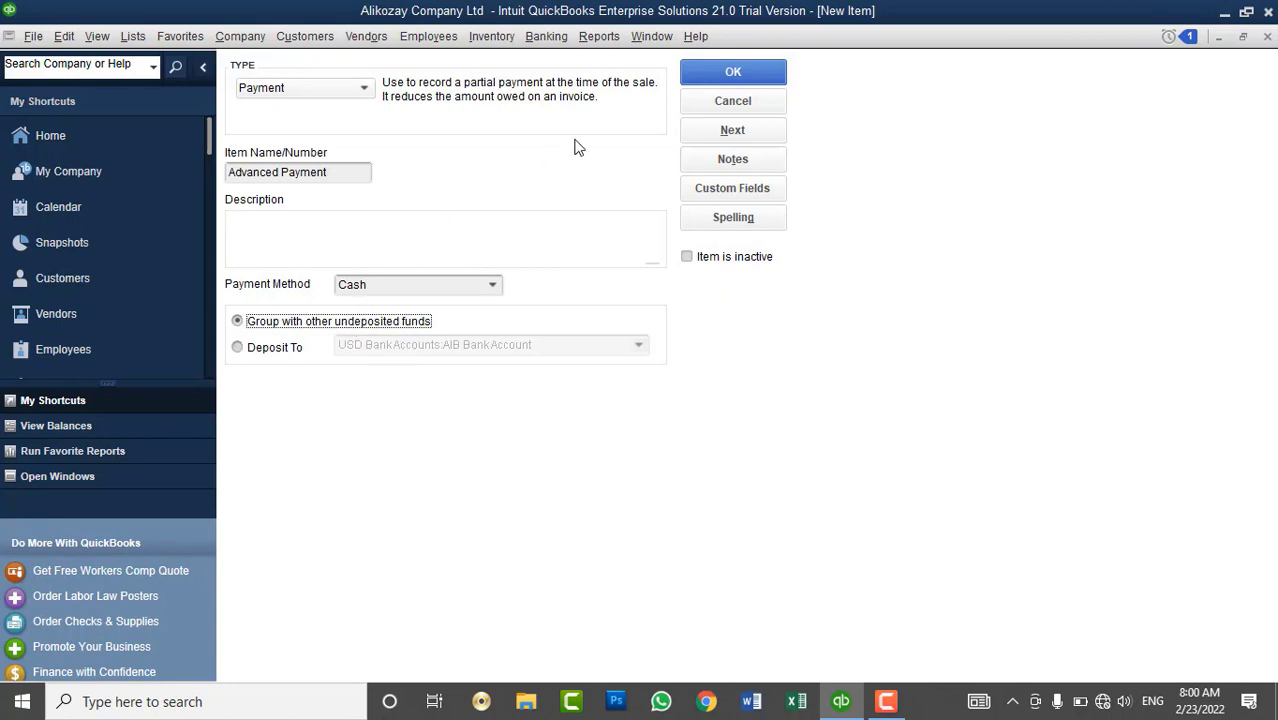
click(705, 80)
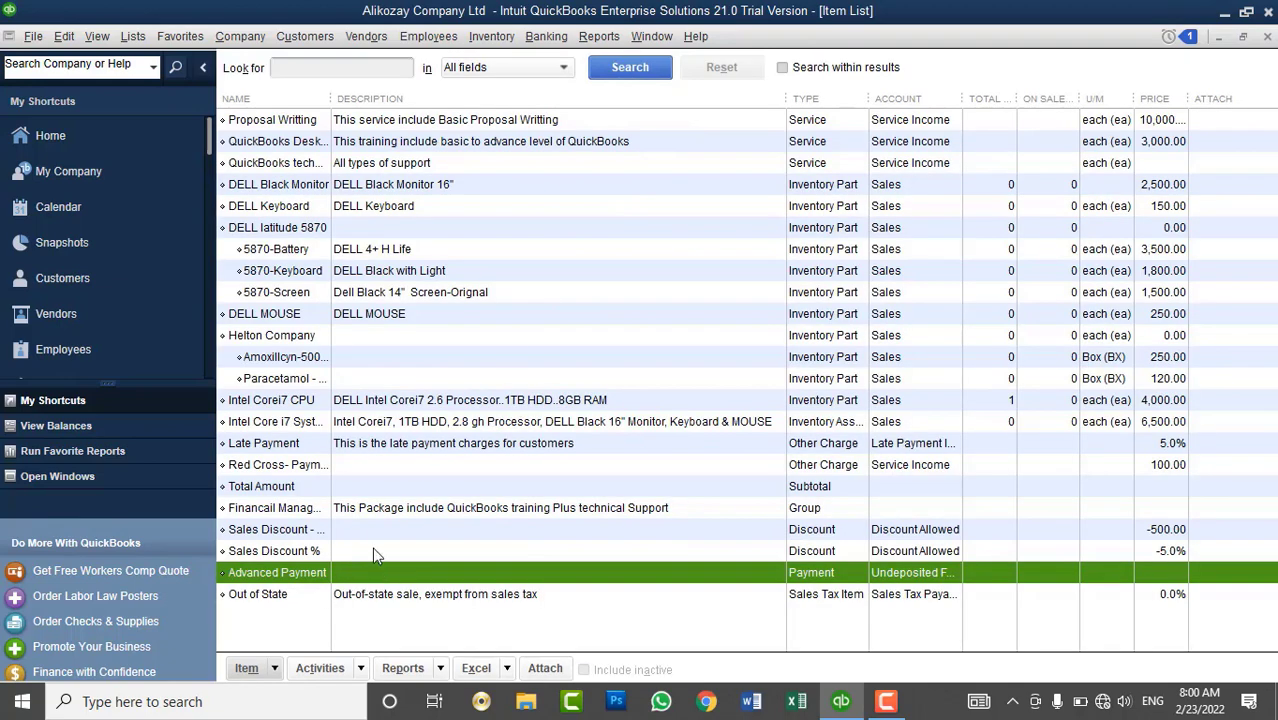
- Open a new customer invoice and add the Proposal Writting service as its first line item
click(318, 38)
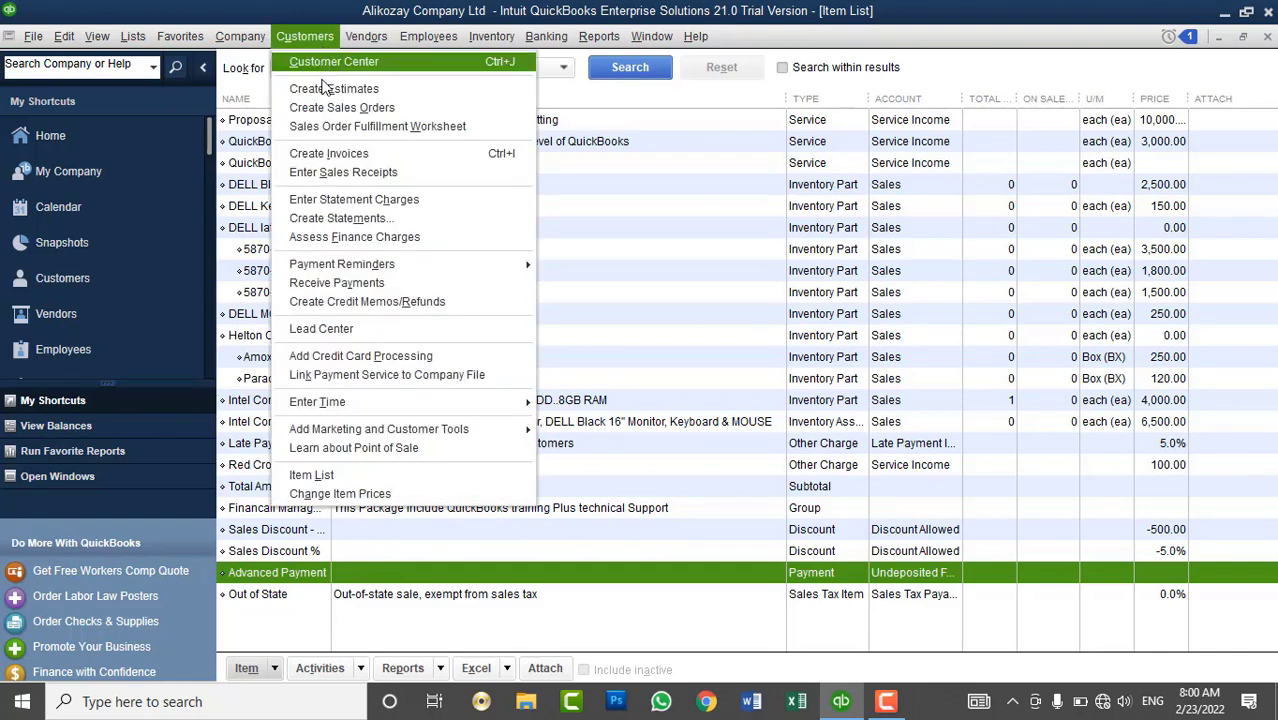
click(340, 153)
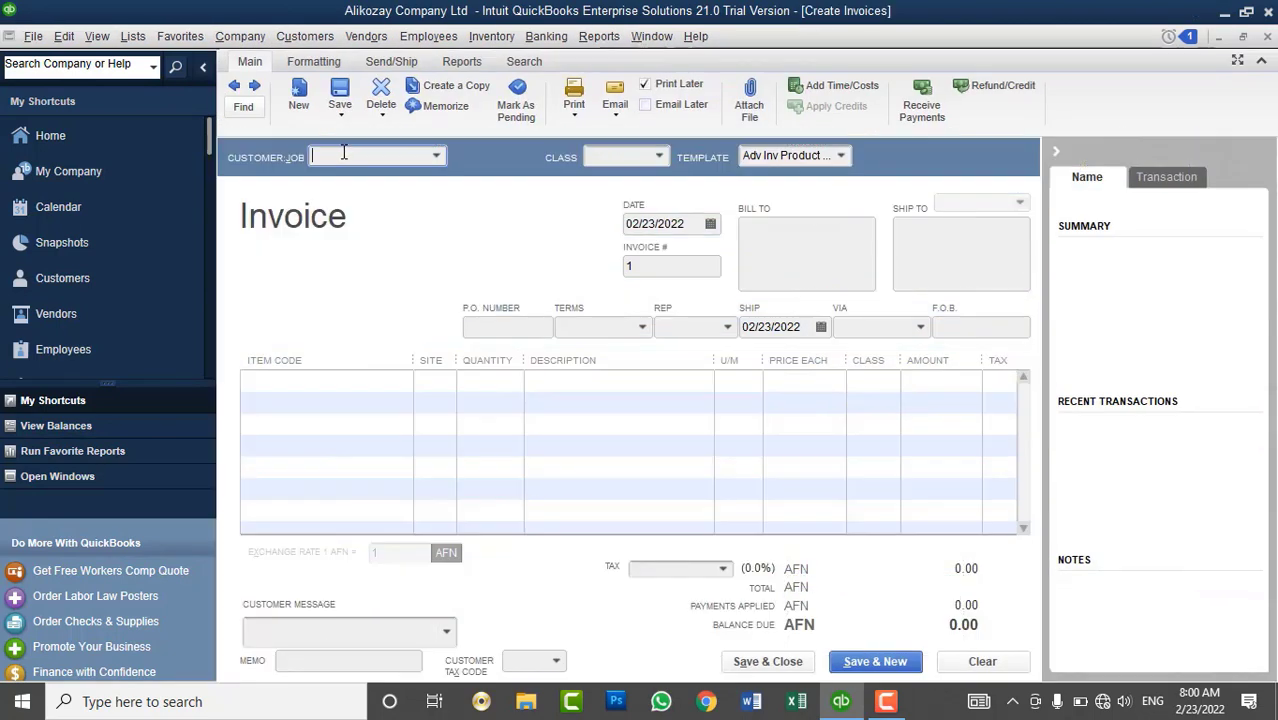
click(437, 157)
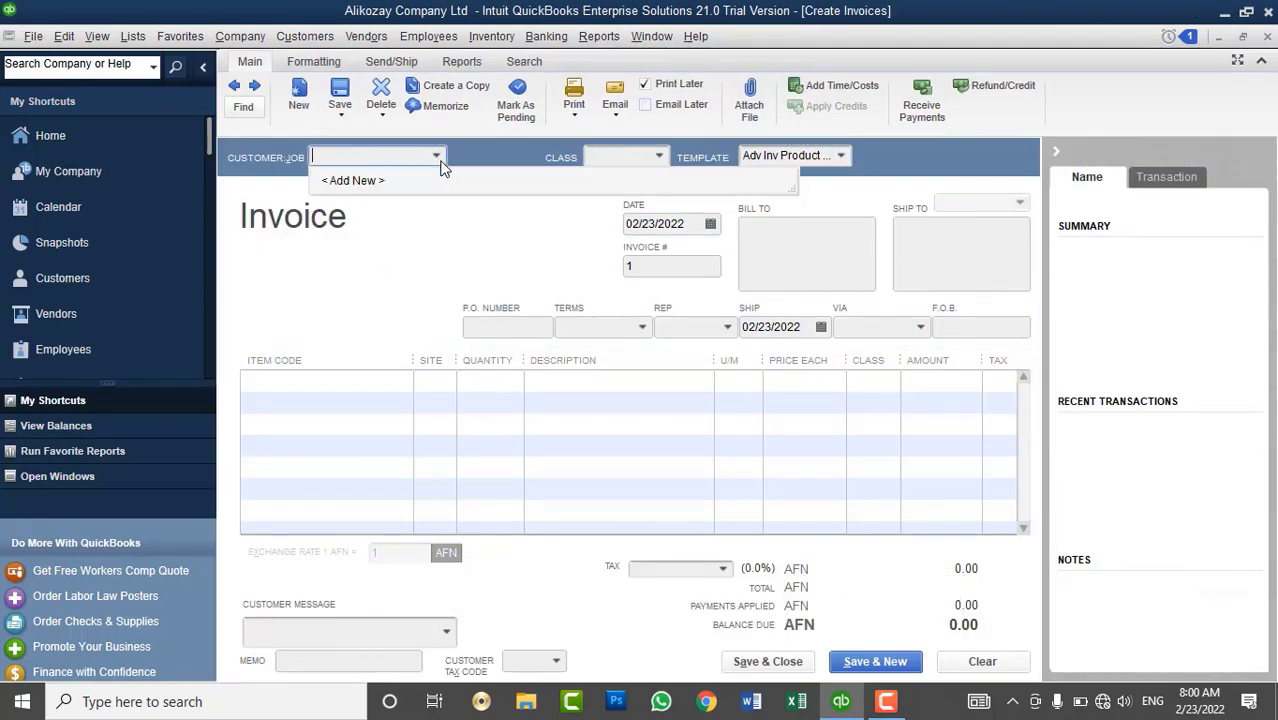
click(450, 165)
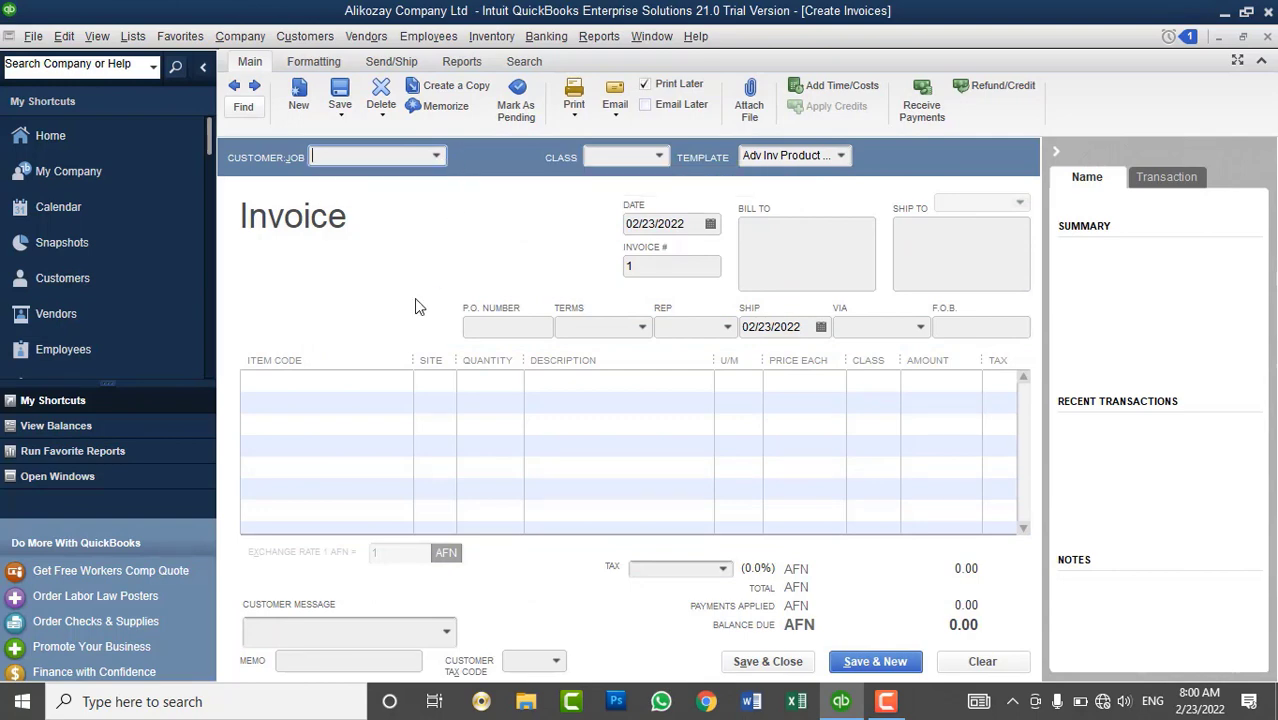
click(403, 381)
click(404, 381)
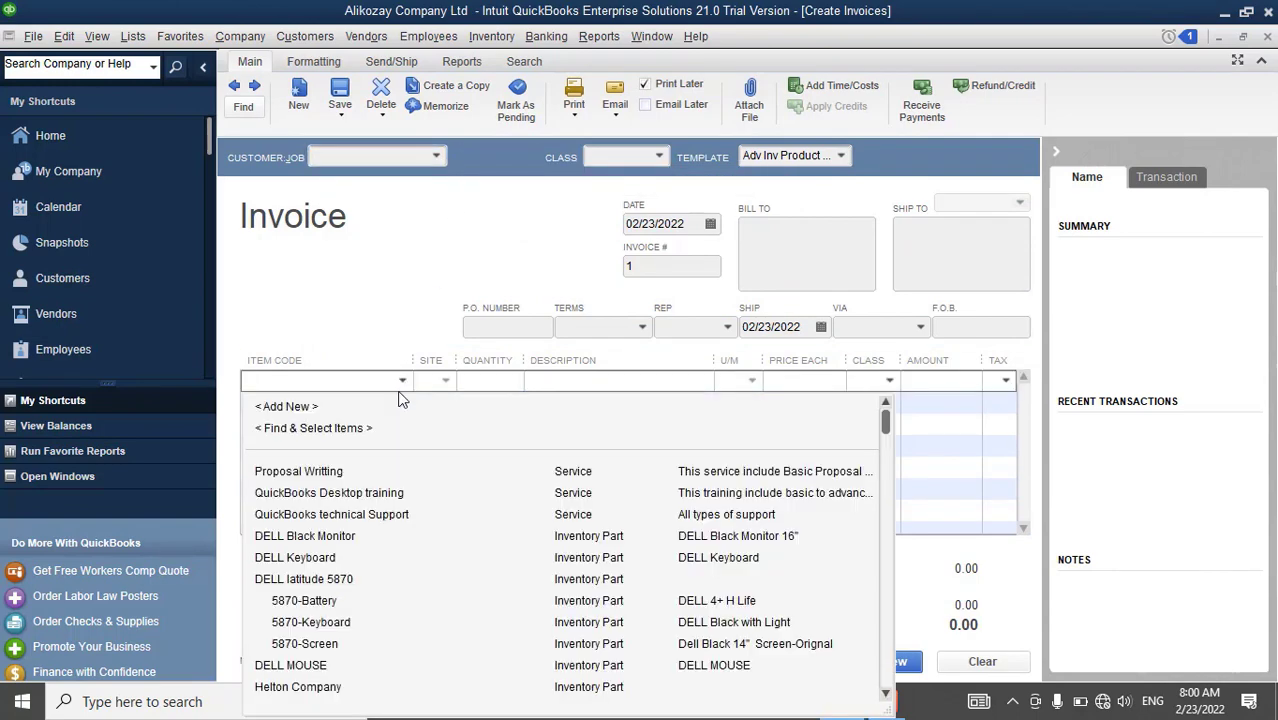
click(336, 474)
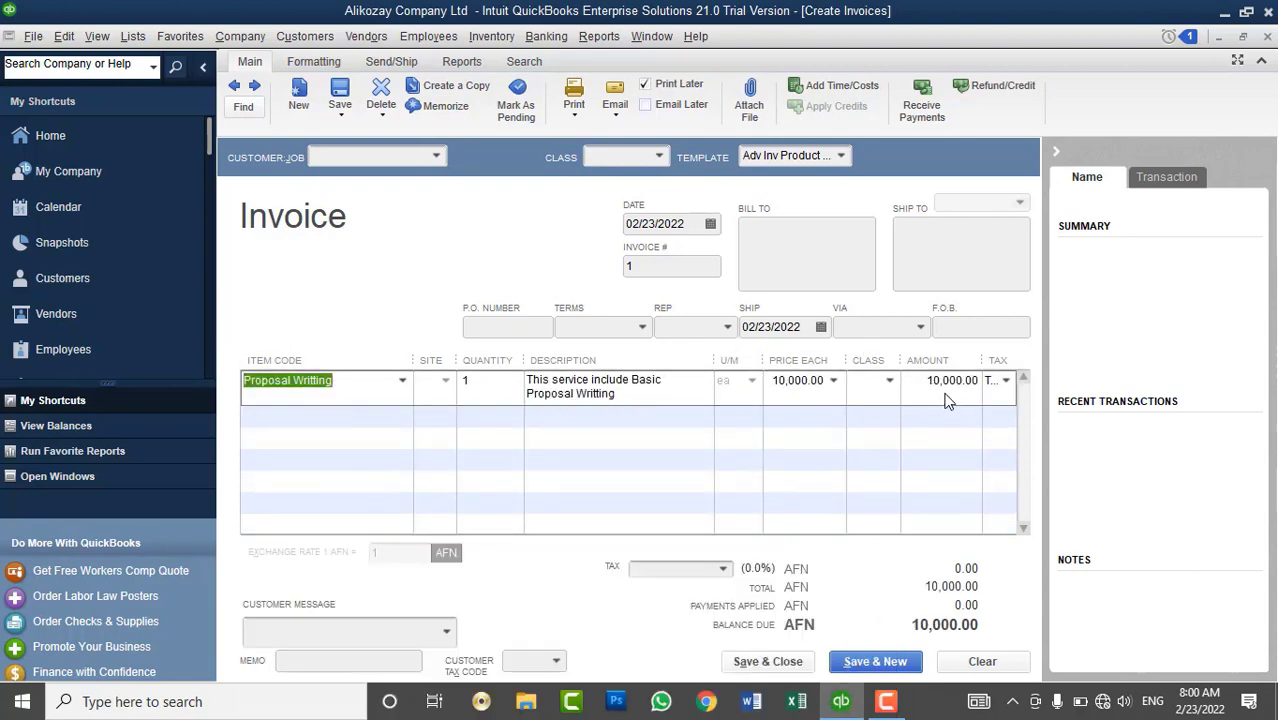
- Add the Advanced Payment item on the invoice's second line with an amount of -2000
click(365, 416)
click(402, 415)
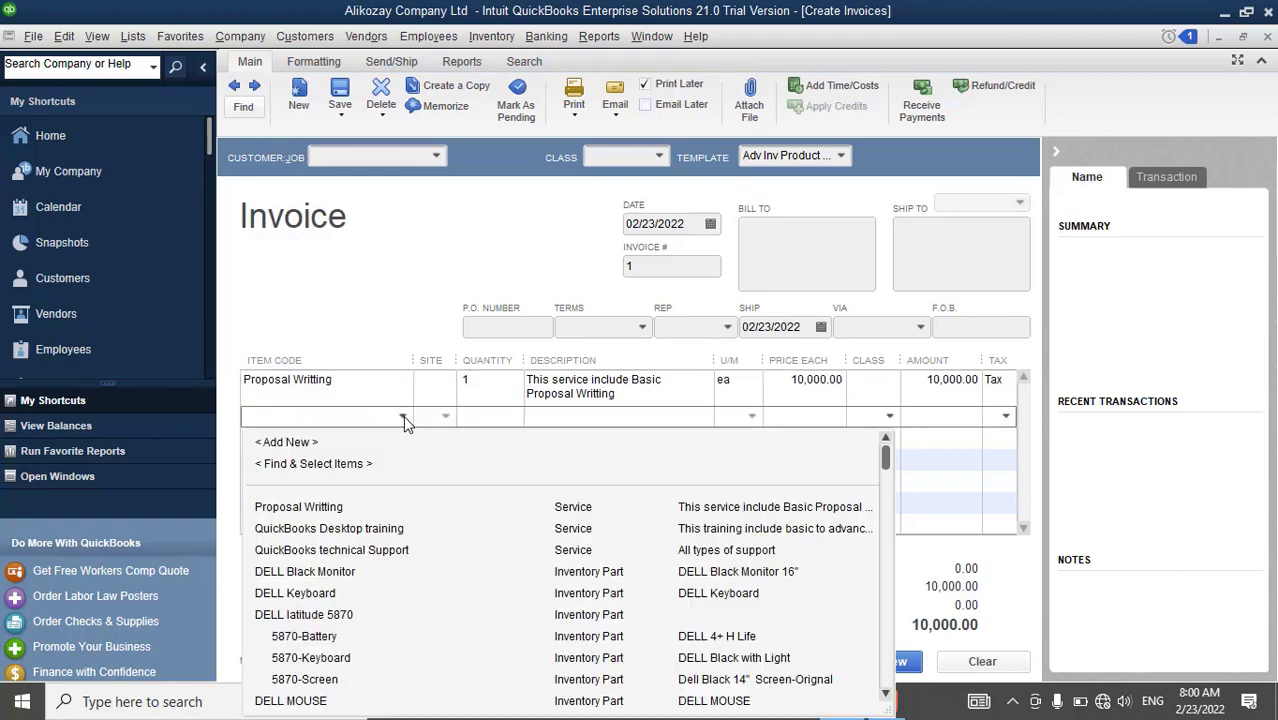
scroll(383, 576, down, 5)
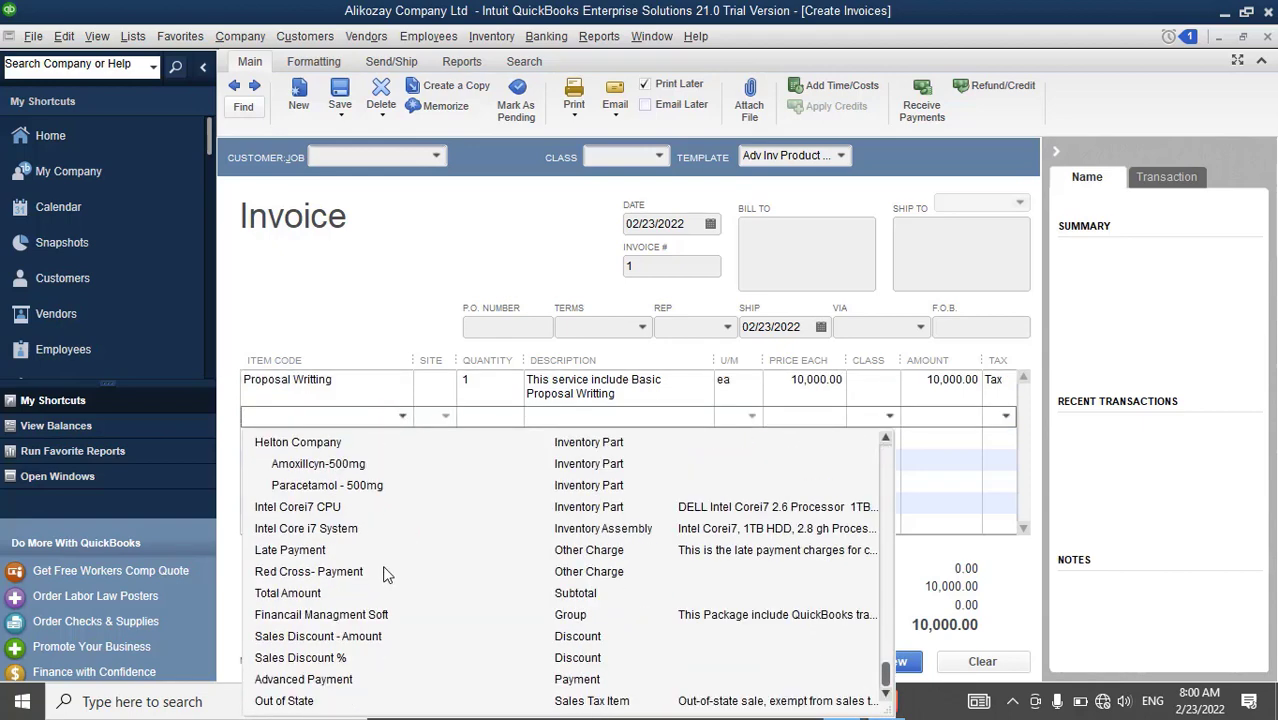
click(322, 680)
click(963, 416)
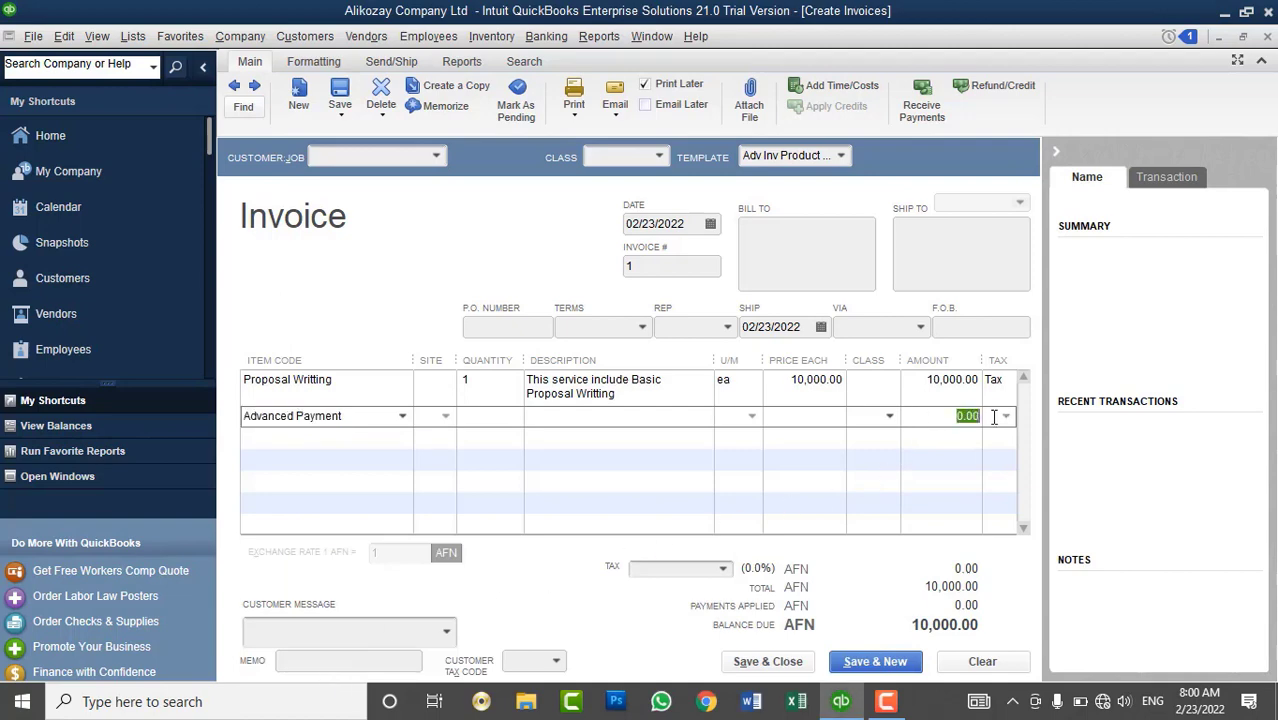
text(-2000)
key(Tab)
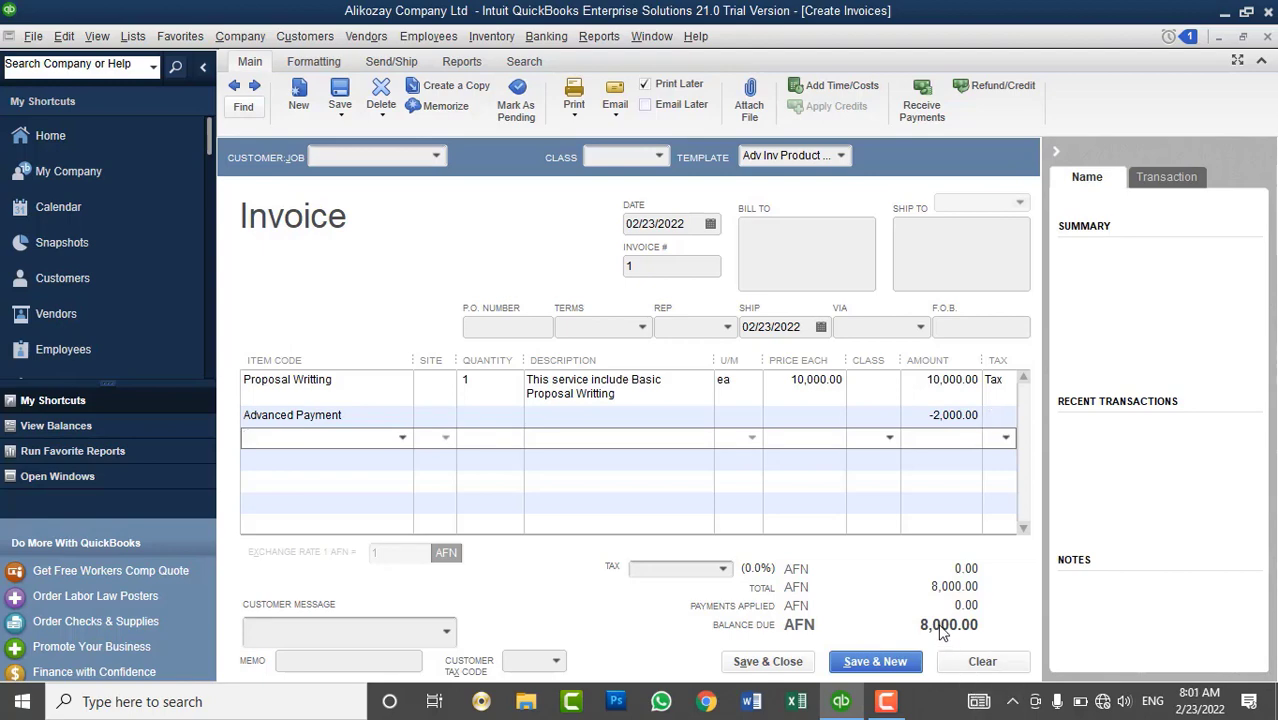
- Remove the amount from the invoice's Advanced Payment line, and discard the invoice to return to the item list
click(932, 418)
click(942, 417)
click(942, 417)
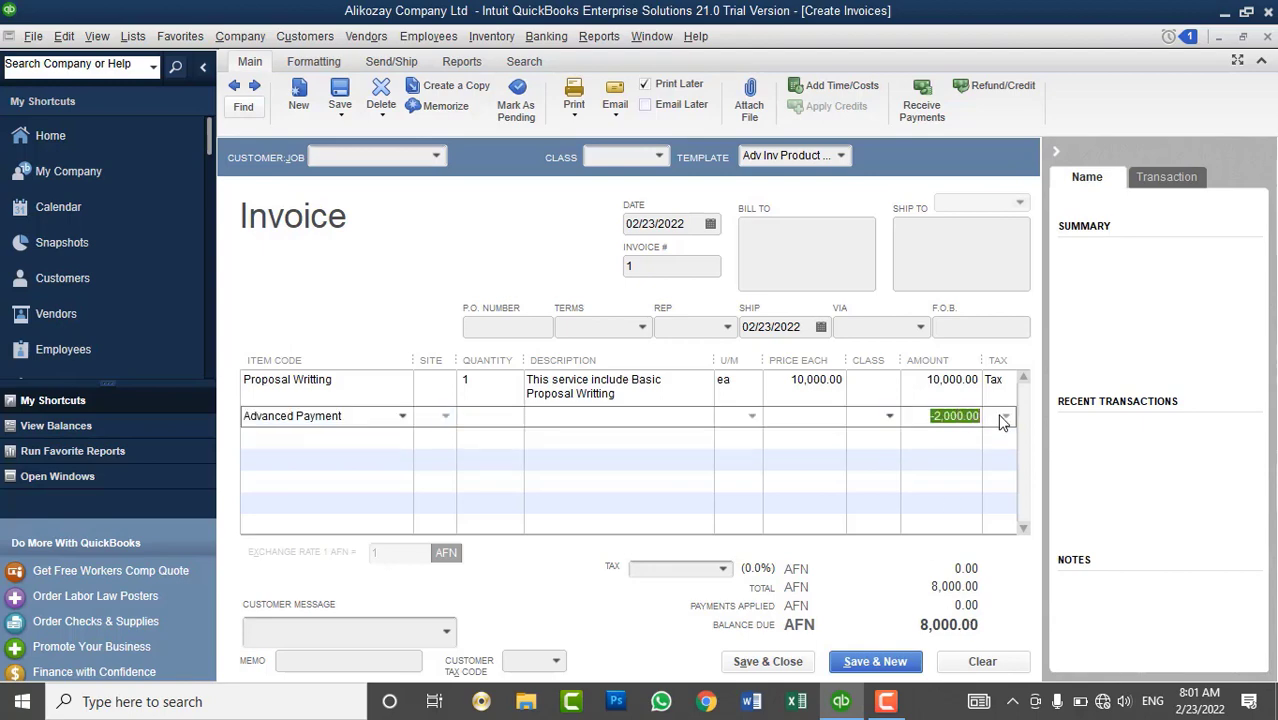
key(BackSpace)
key(Tab)
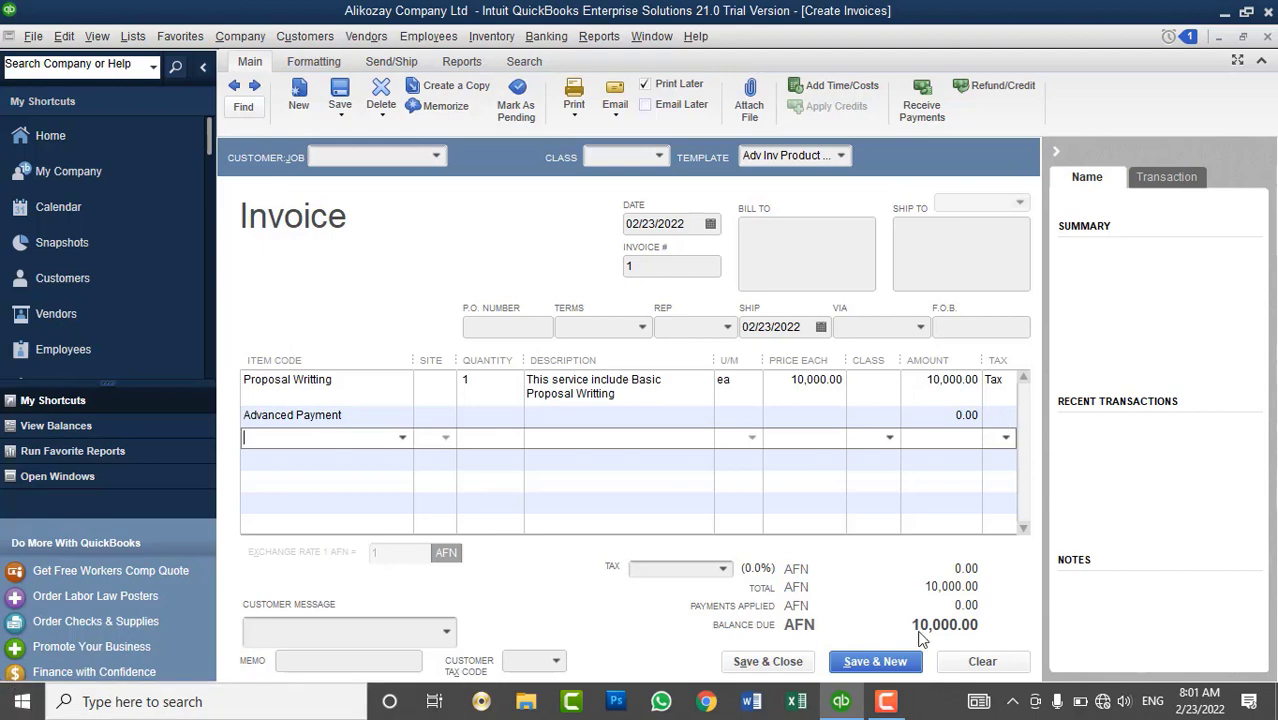
click(981, 661)
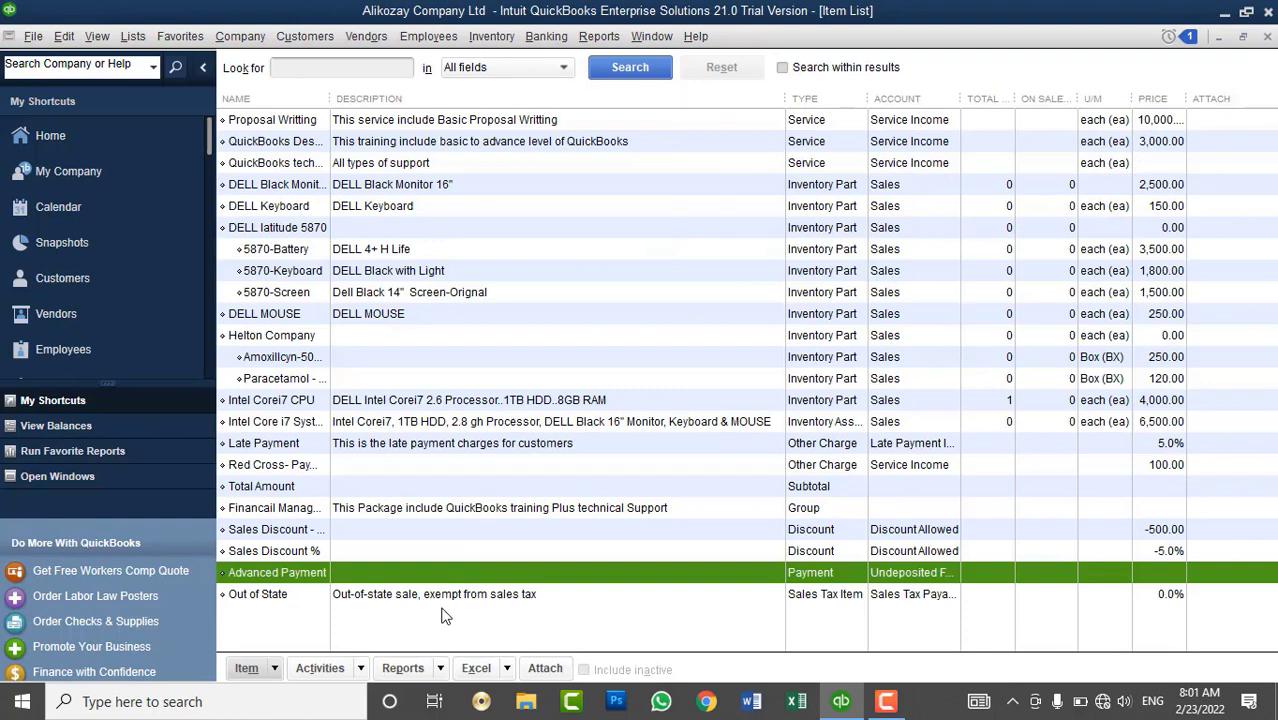
- Start a new item of type Sales Tax Item and name it 4%-Sales Tax
right_click(416, 616)
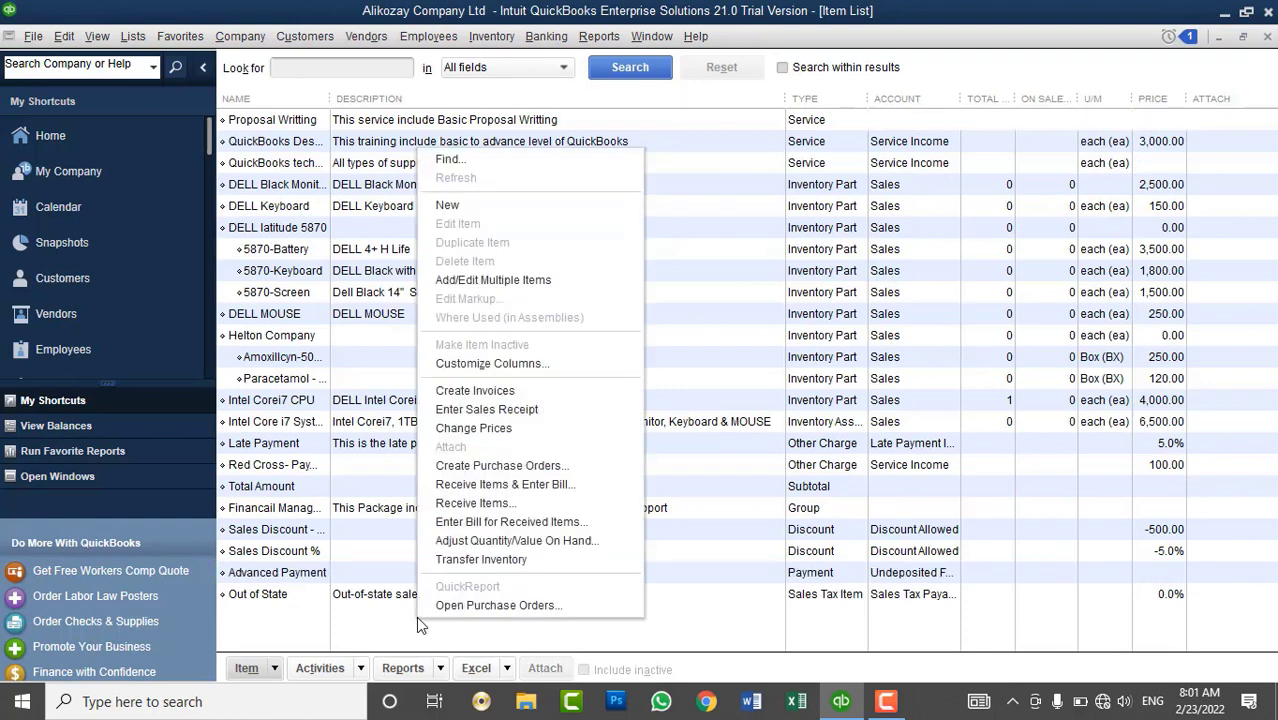
click(511, 205)
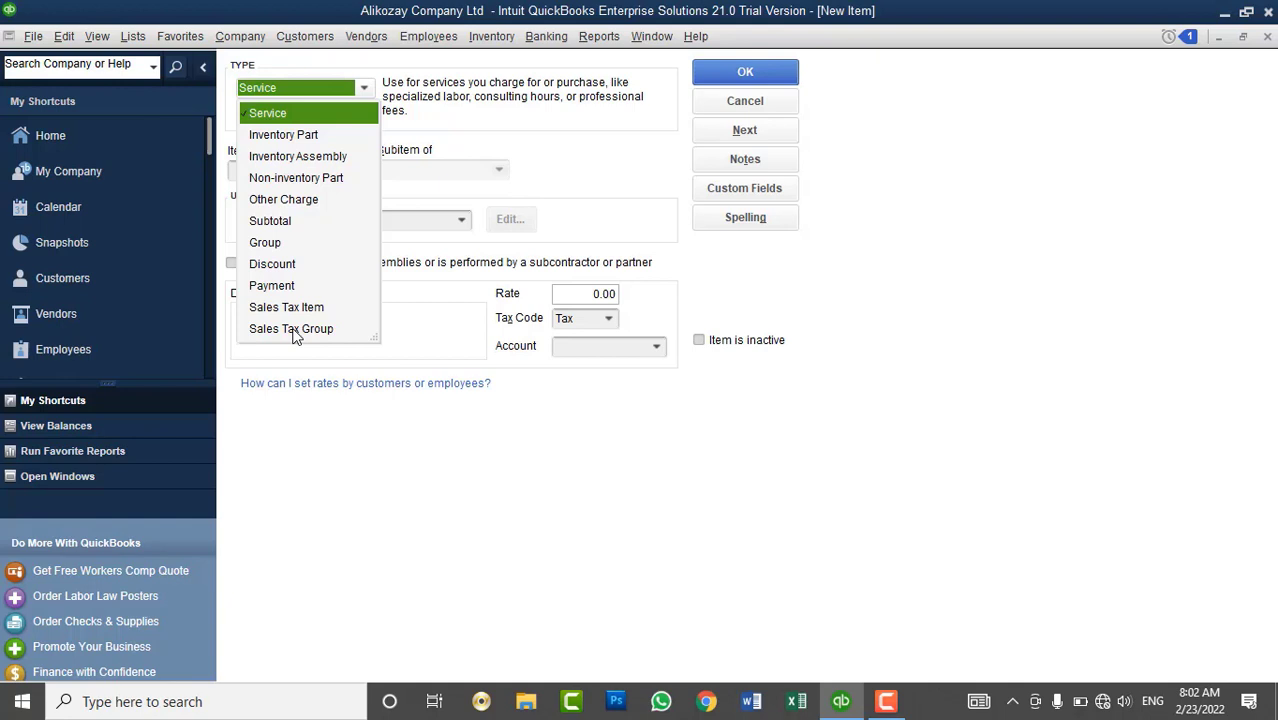
click(290, 308)
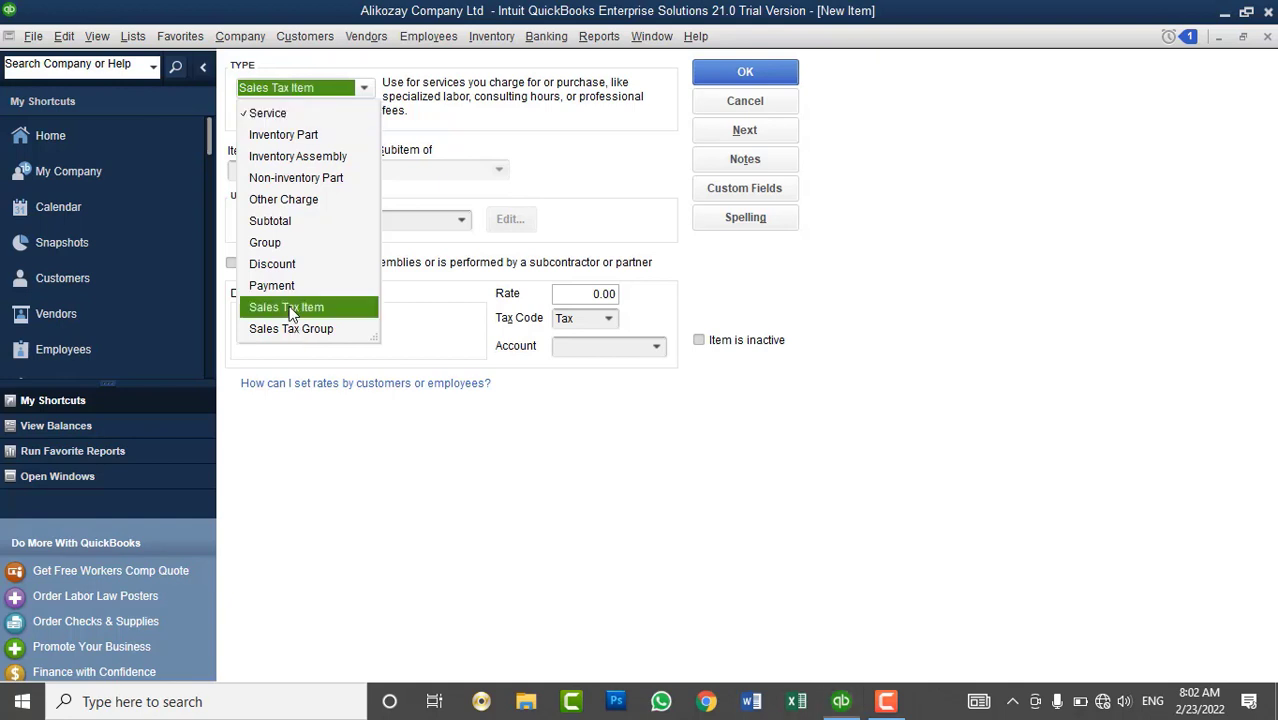
click(298, 168)
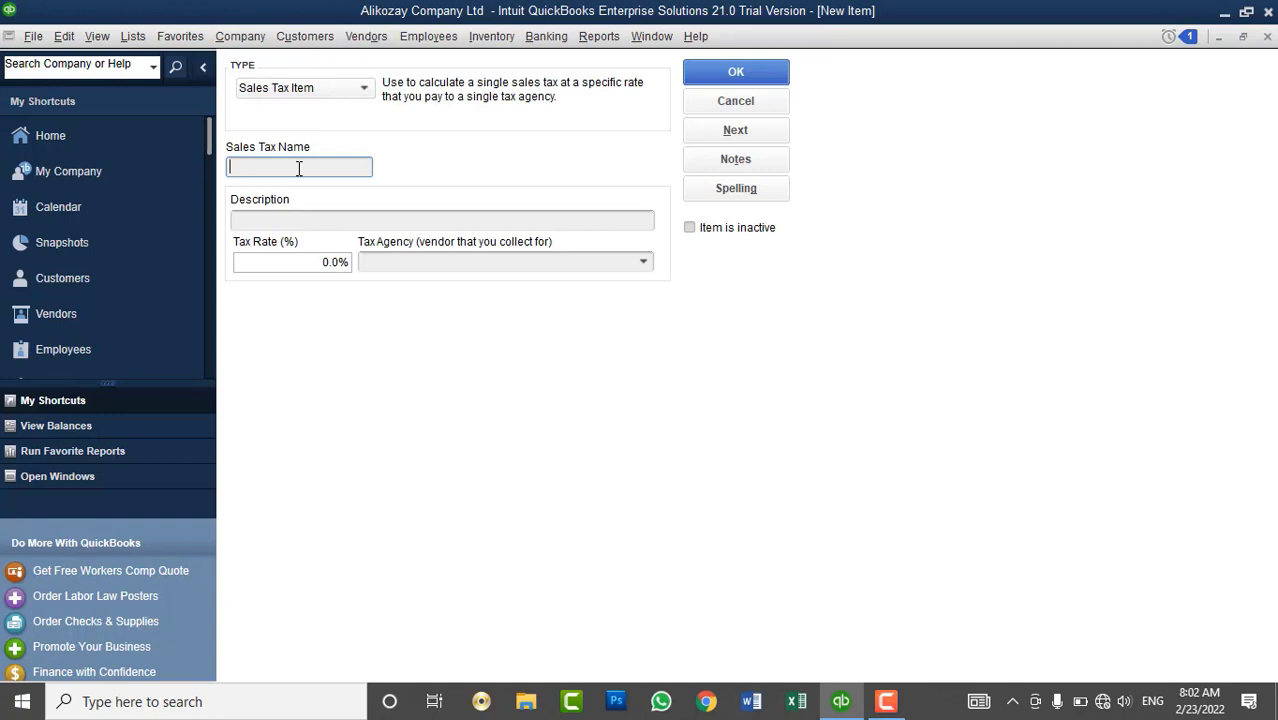
text(Sales Tax)
key(Home)
text(4%-)
- Enter Sales Tax as the sales tax item's description and set its tax rate to 4%
click(288, 221)
text(Sales Tax)
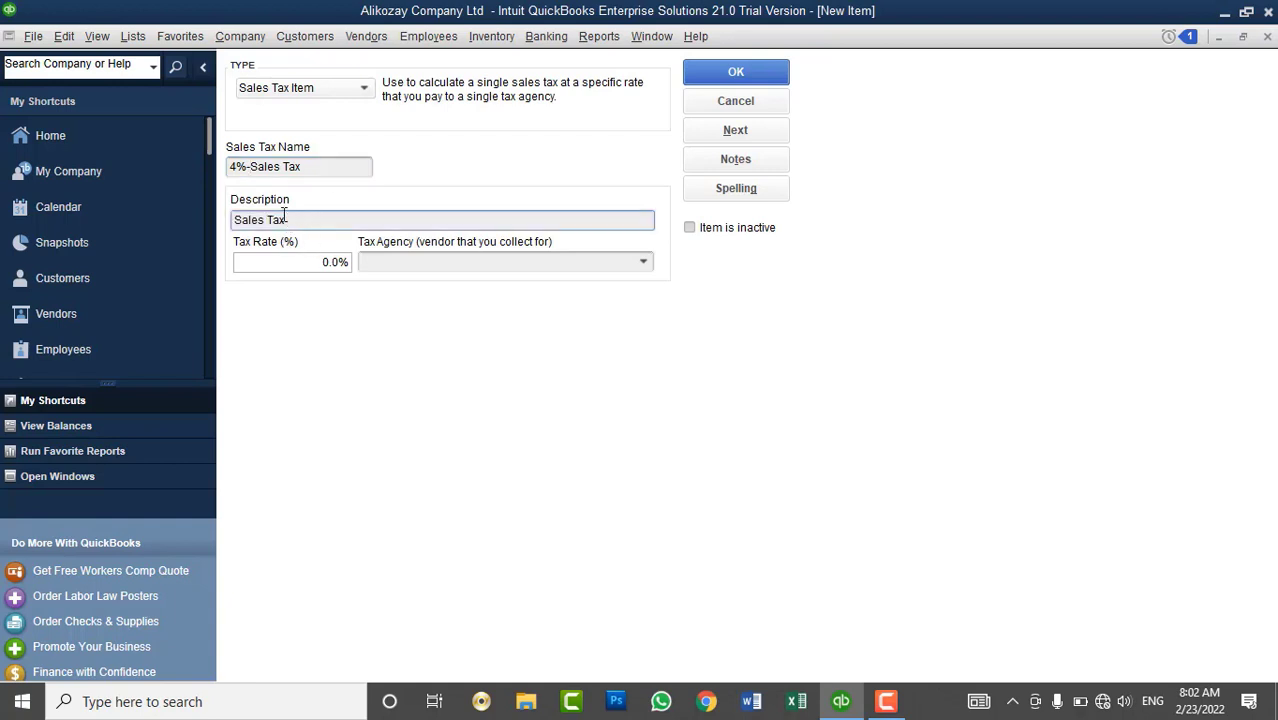
drag(285, 219, 234, 218)
click(307, 262)
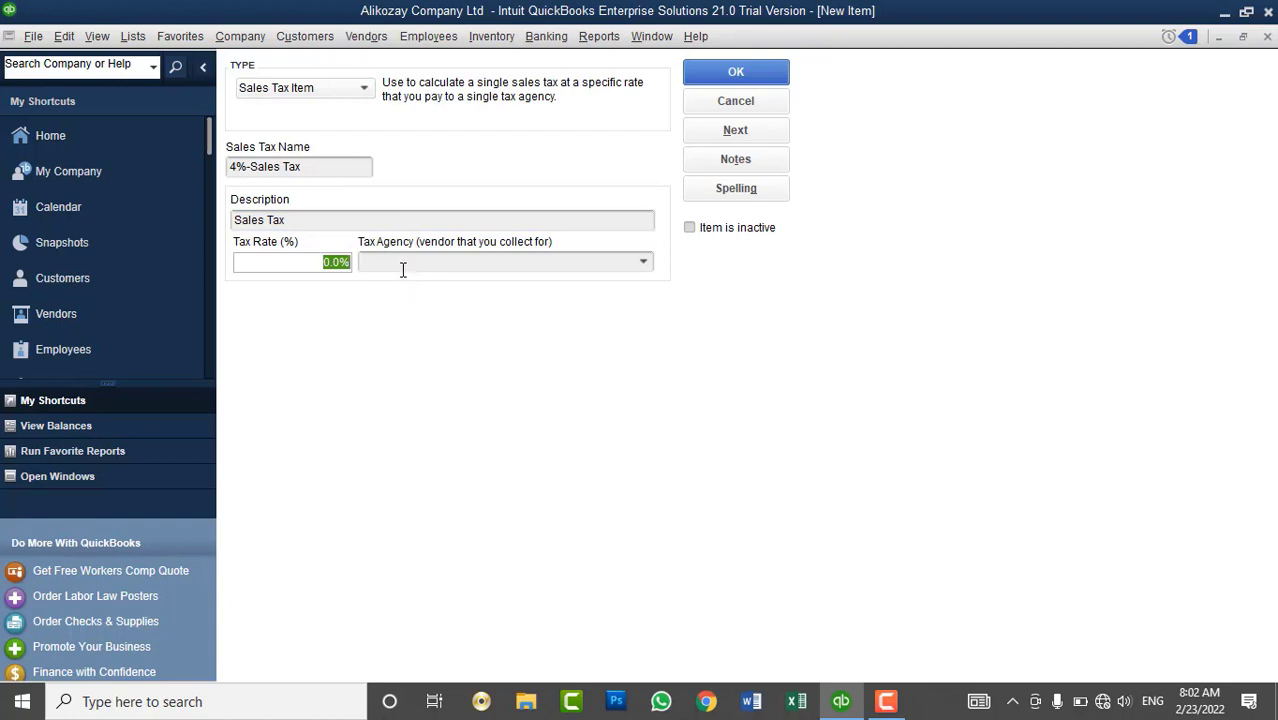
text(4)
key(Tab)
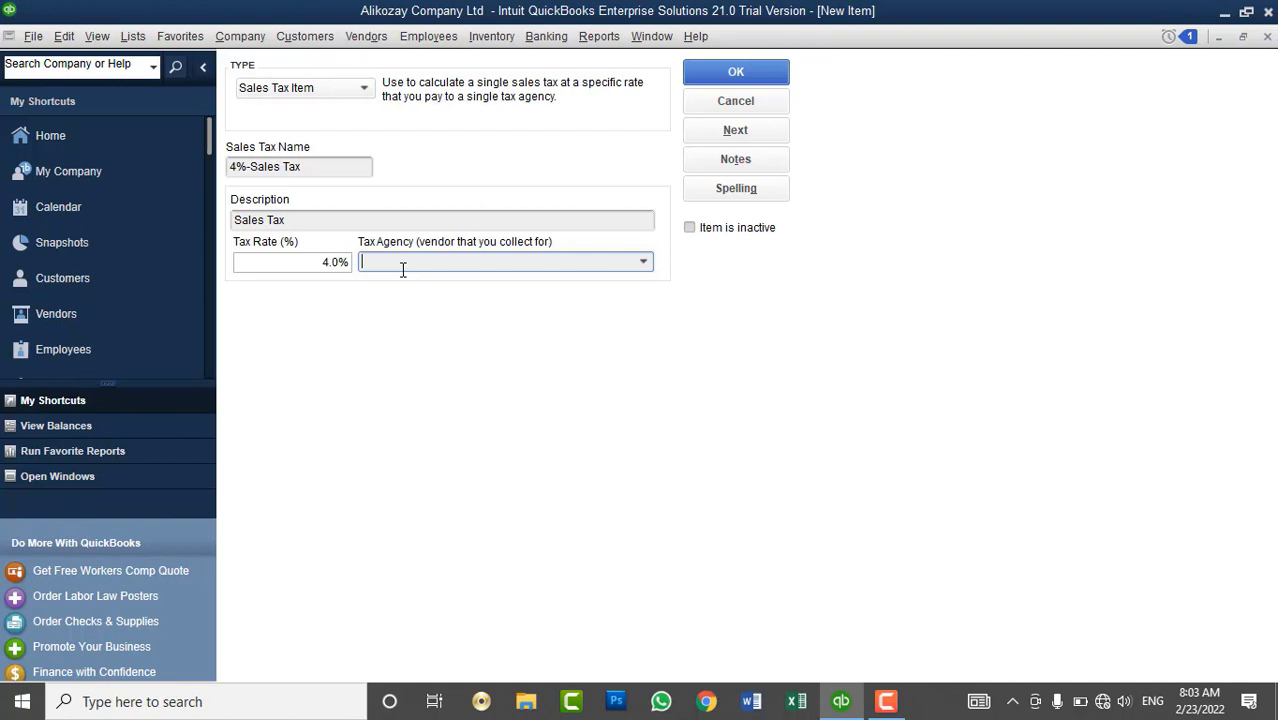
- Create the vendor Gov Sales Tax Dept - MOF as the 4%-Sales Tax item's tax agency, and save the item
click(643, 262)
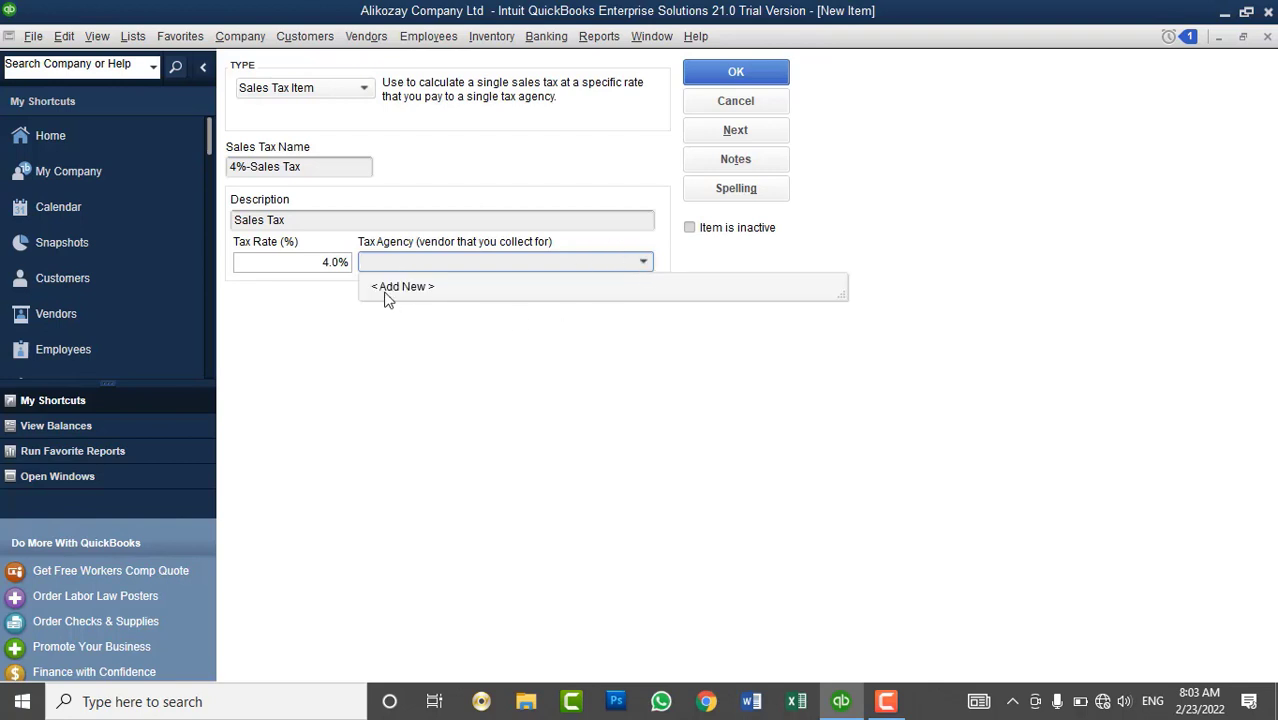
click(419, 291)
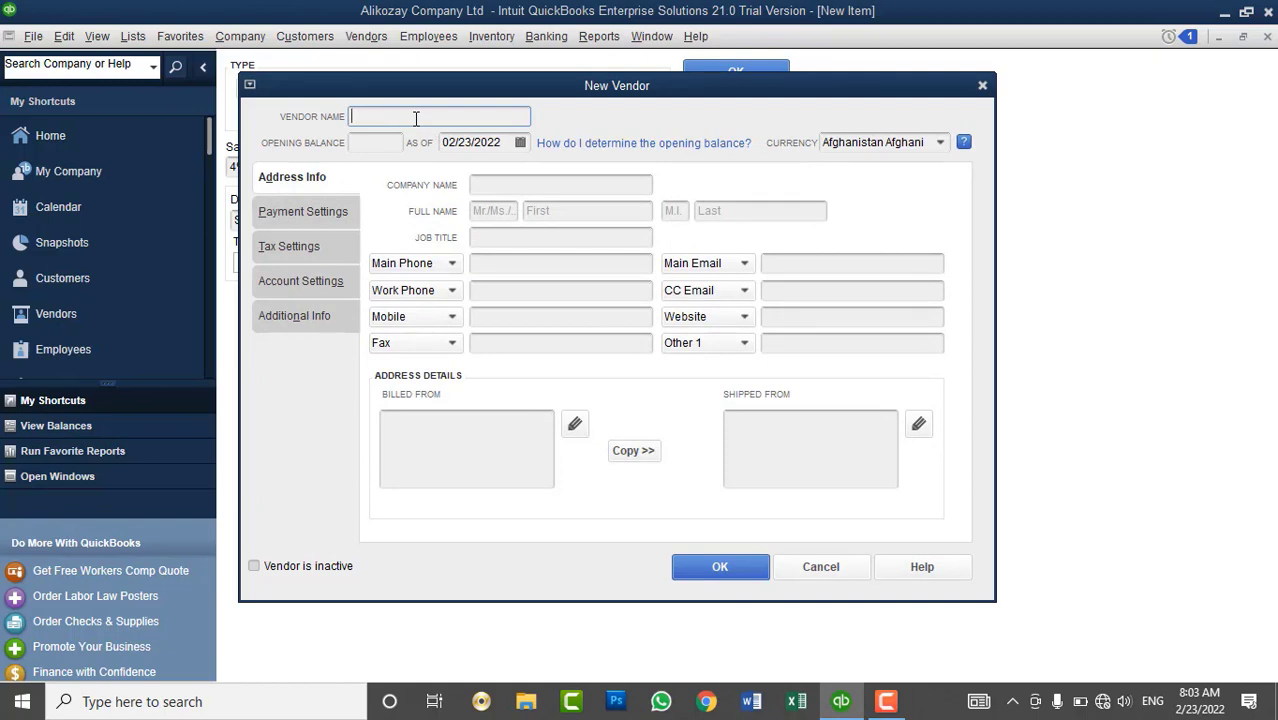
text(MOF-Gov Sales Tax Dept)
drag(377, 117, 345, 117)
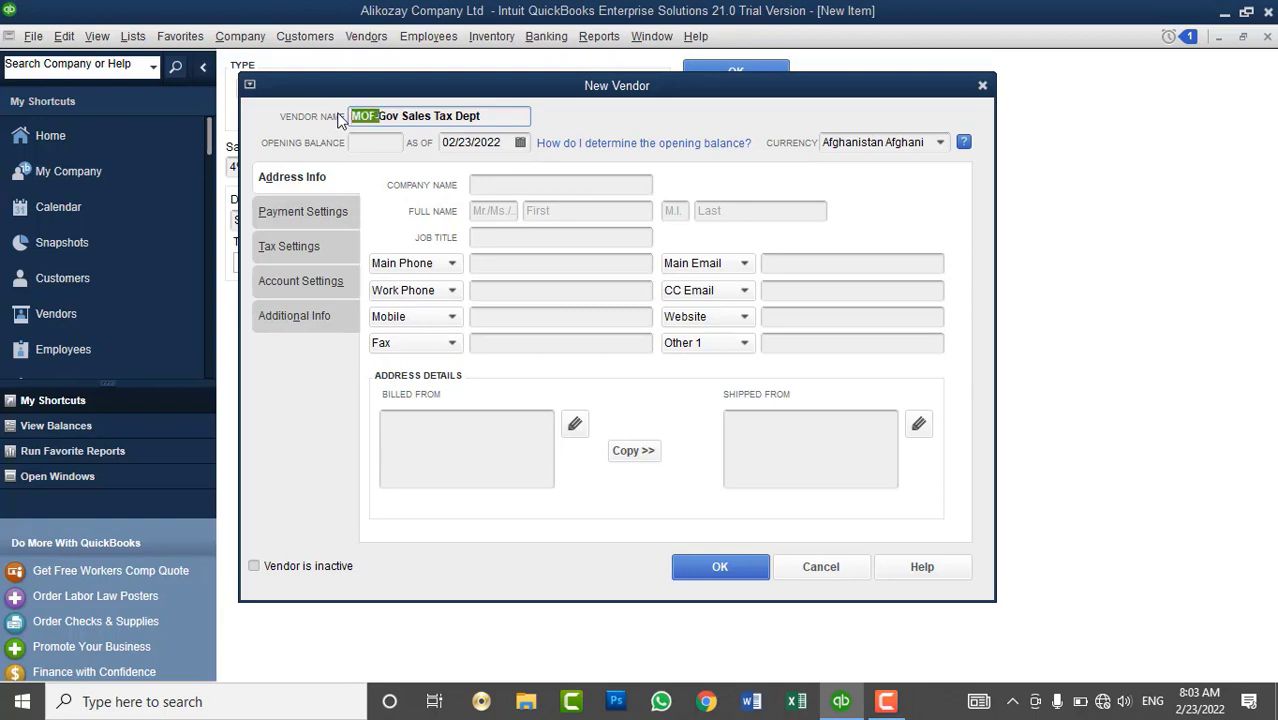
key(BackSpace)
text(- MOF)
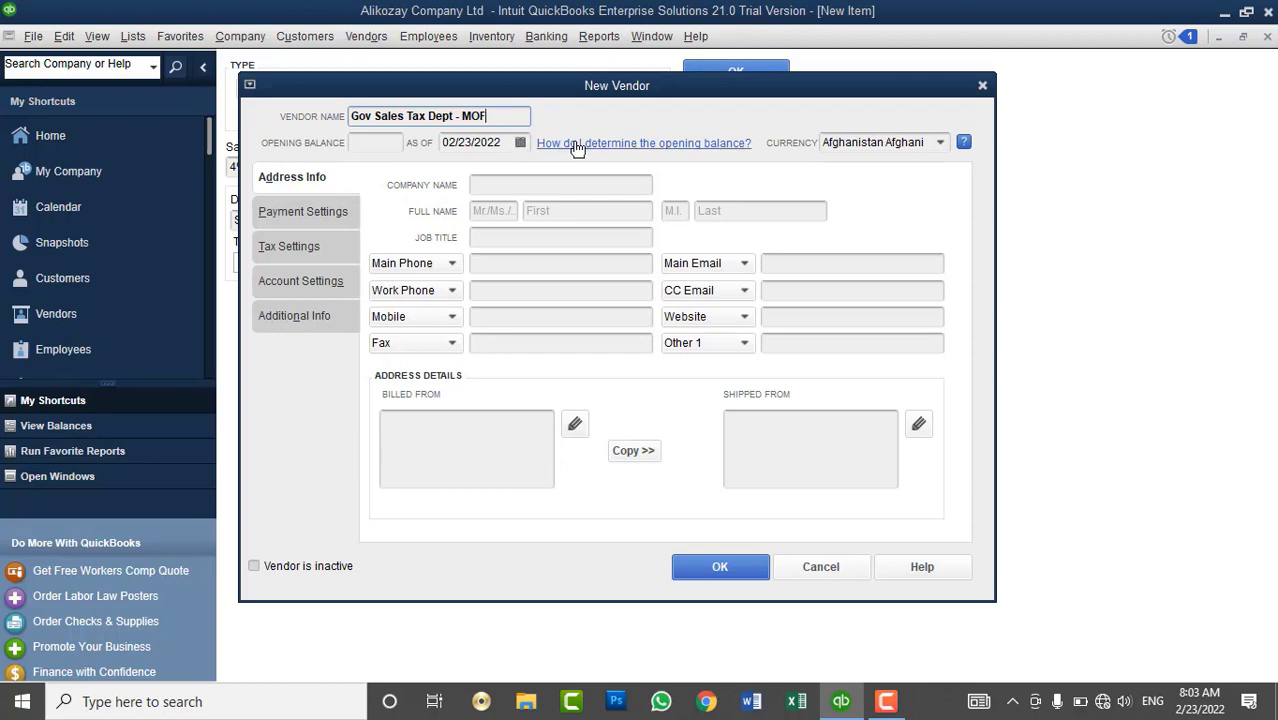
click(744, 570)
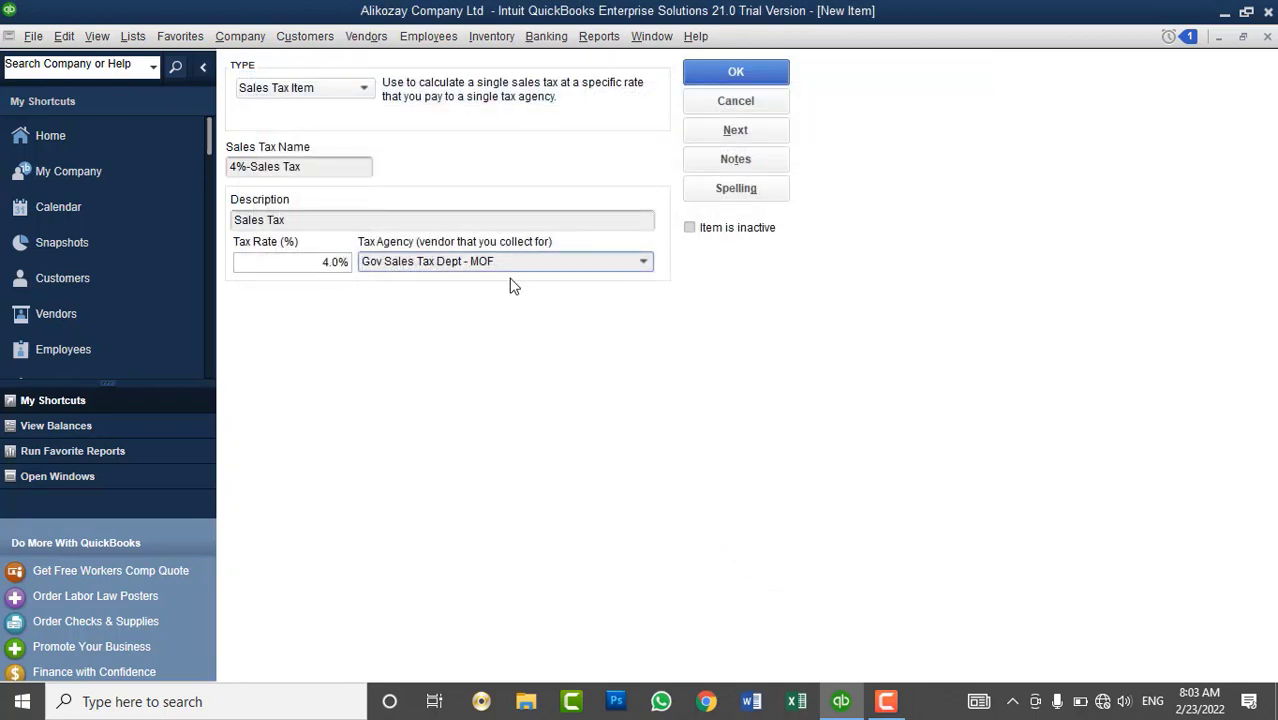
click(724, 76)
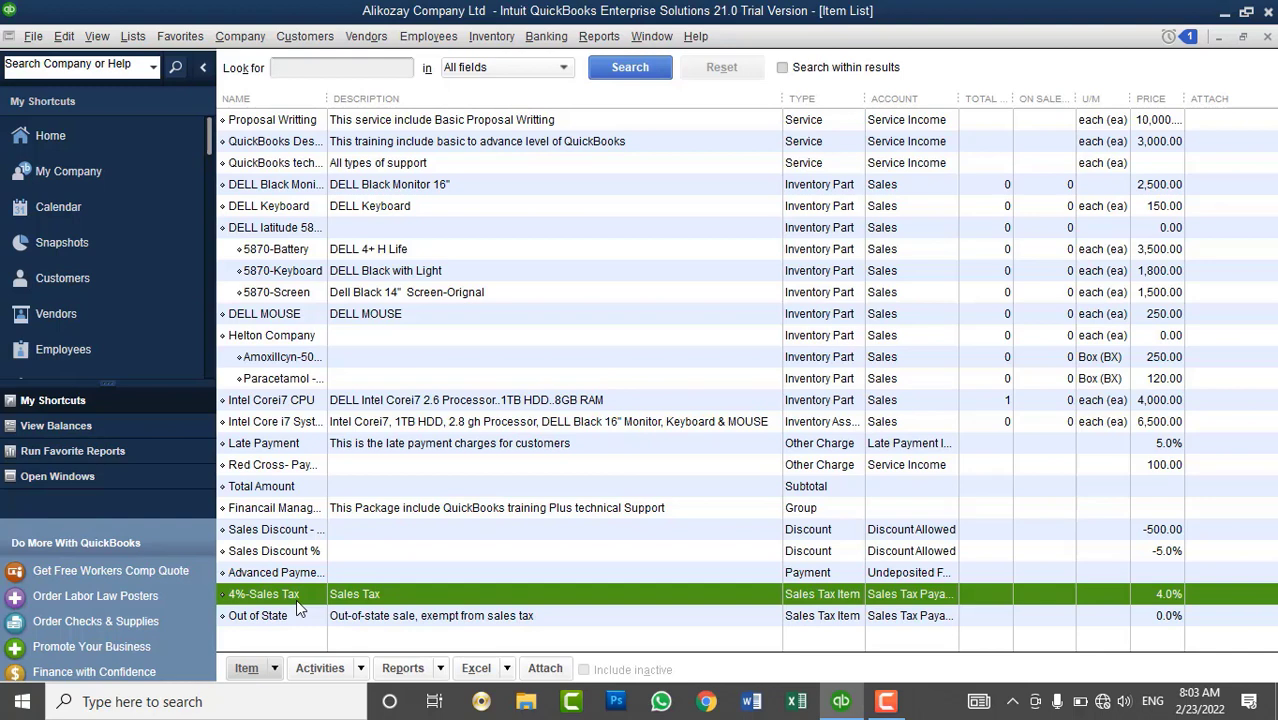
- Check the available tax codes in the DELL Black Monitor item's sales information, leaving the item without changes
click(368, 188)
right_click(368, 188)
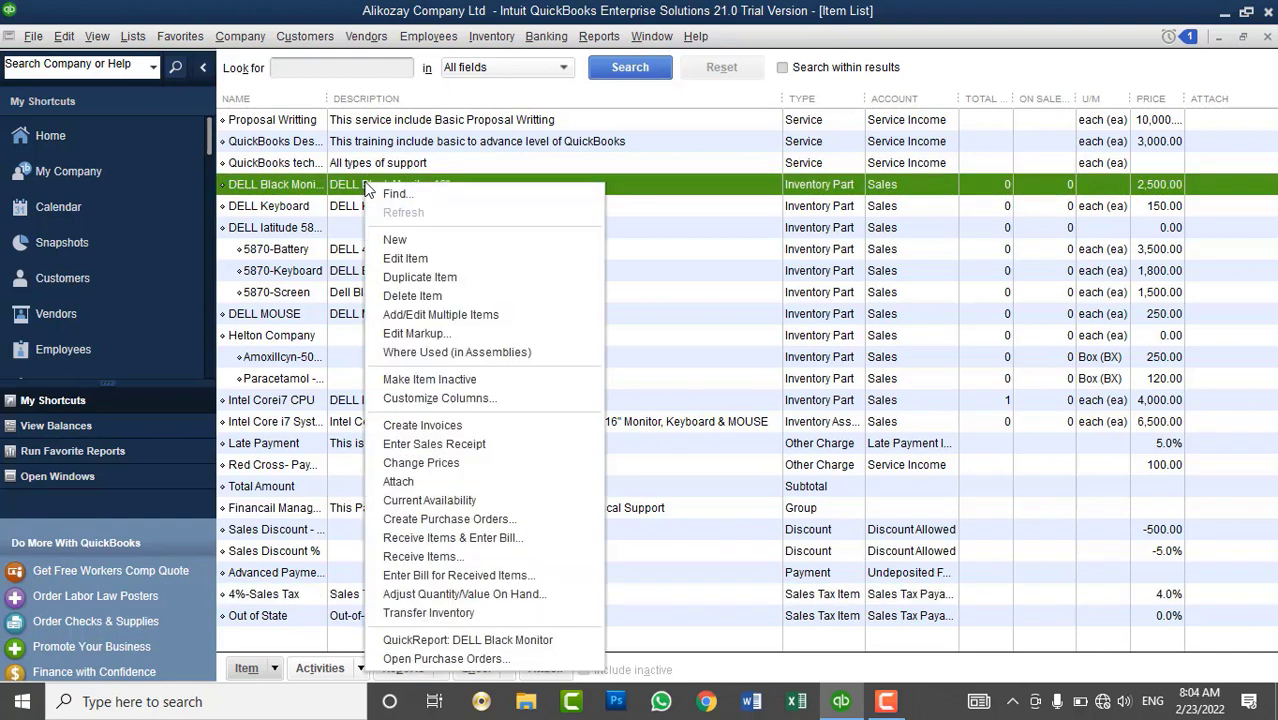
click(410, 258)
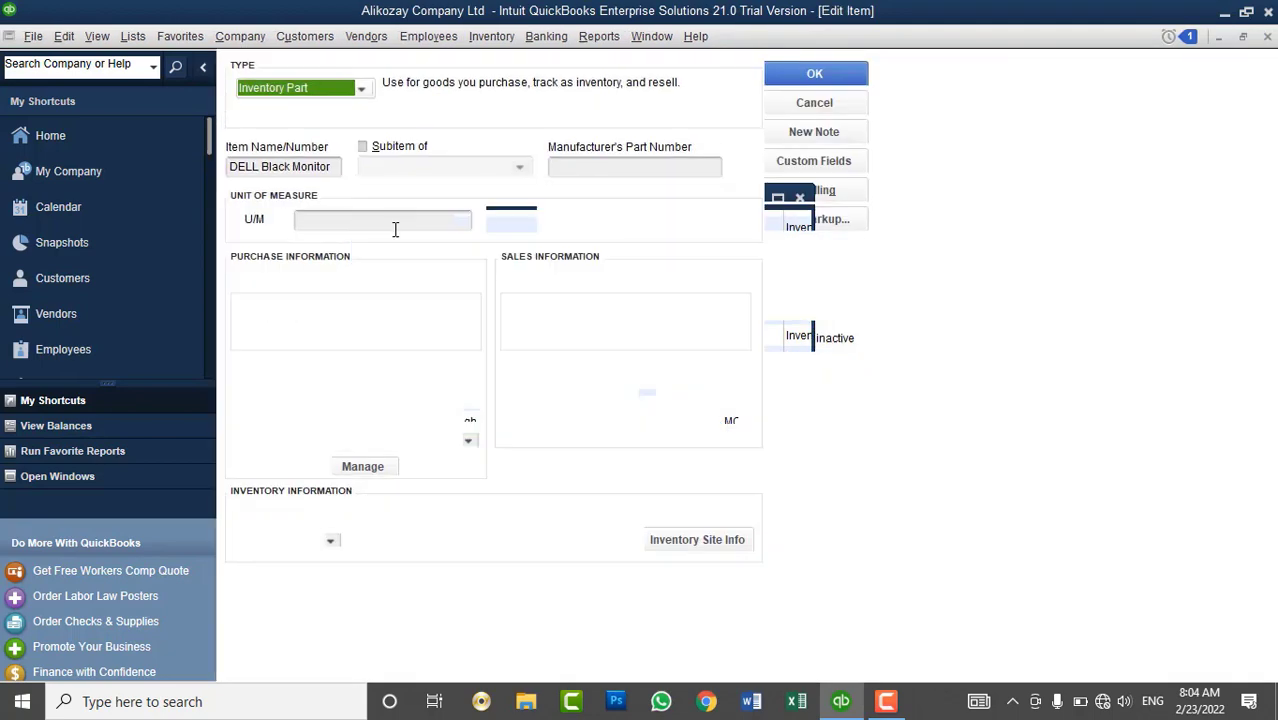
click(647, 390)
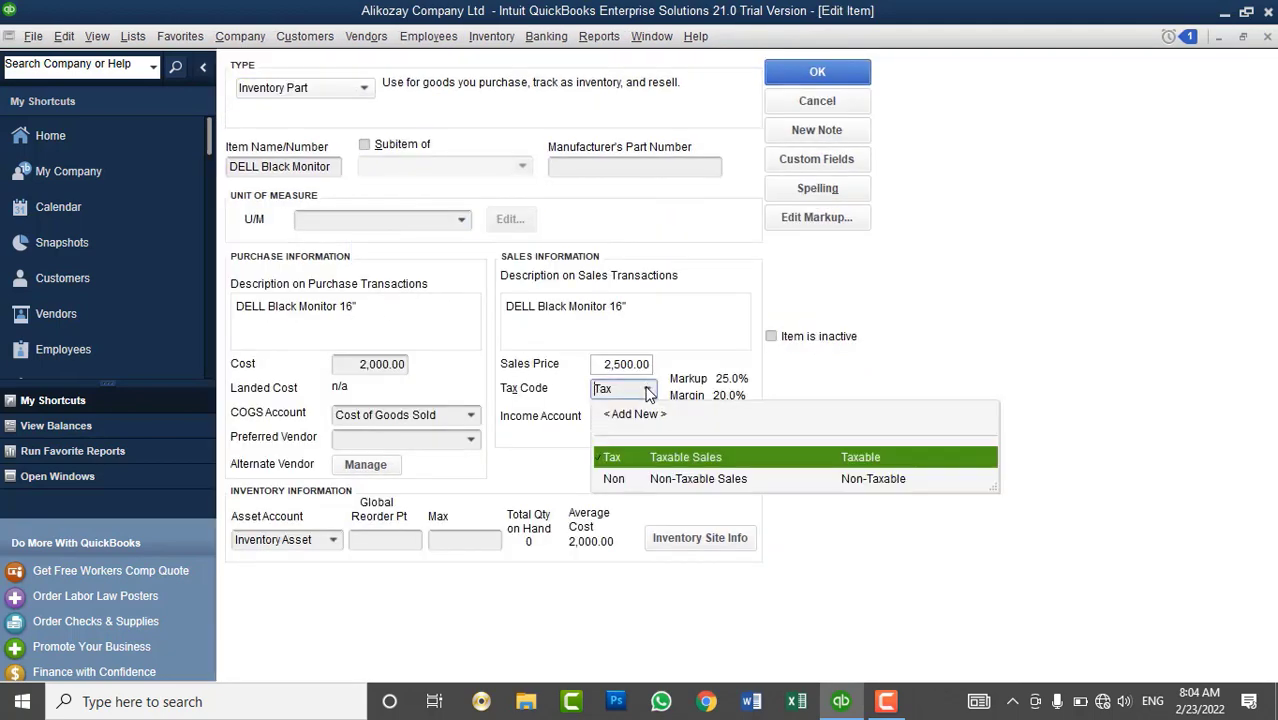
click(647, 391)
click(810, 101)
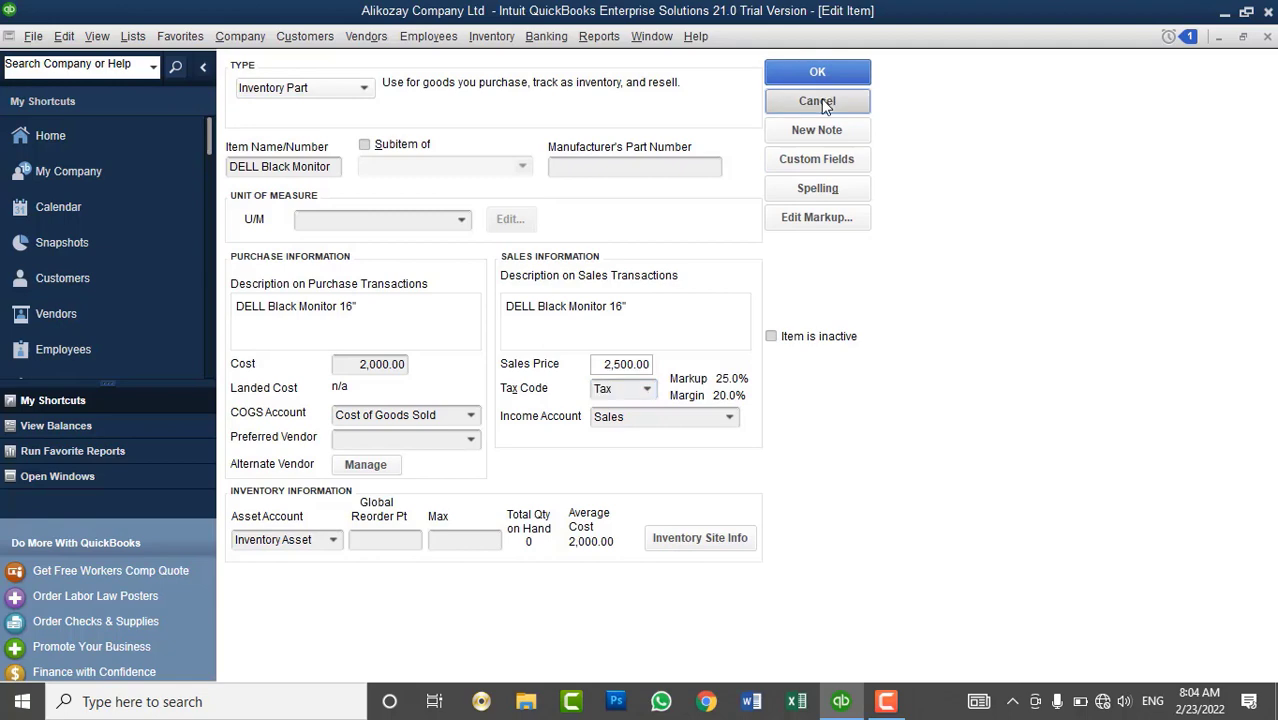
- Create a new invoice and add the Proposal Writting service on its first line
click(305, 36)
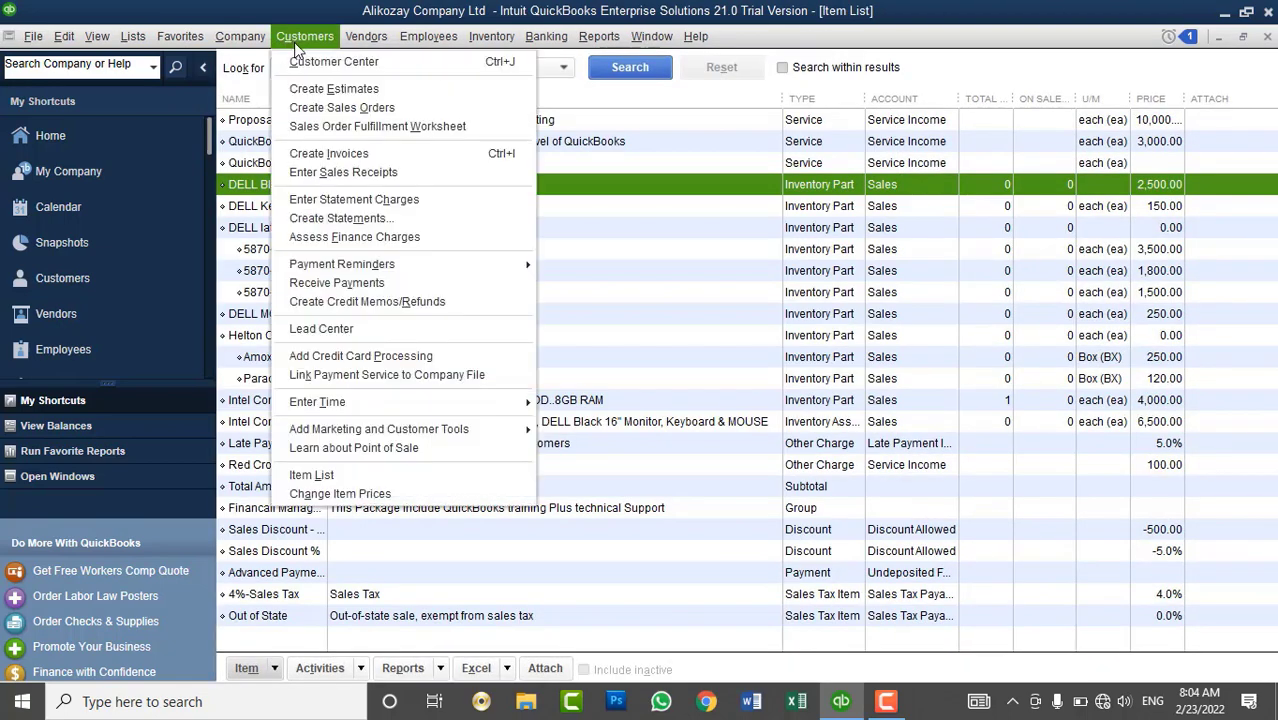
click(330, 151)
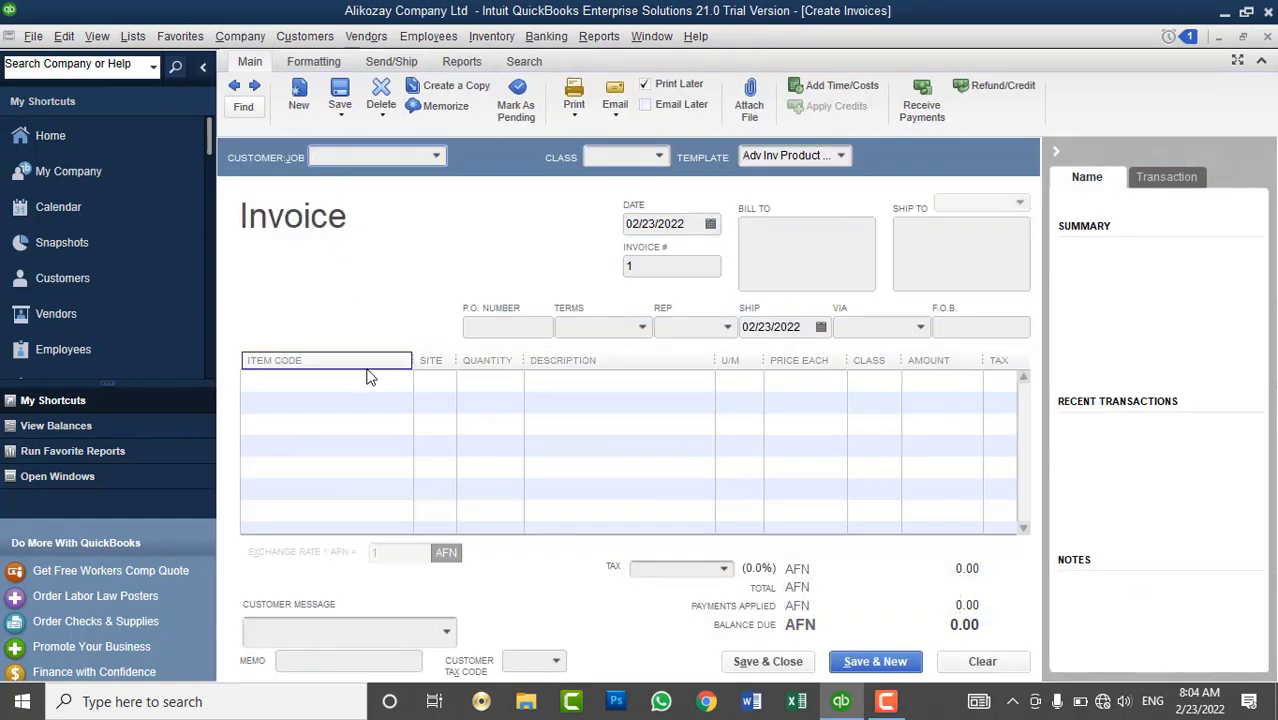
click(383, 381)
click(403, 380)
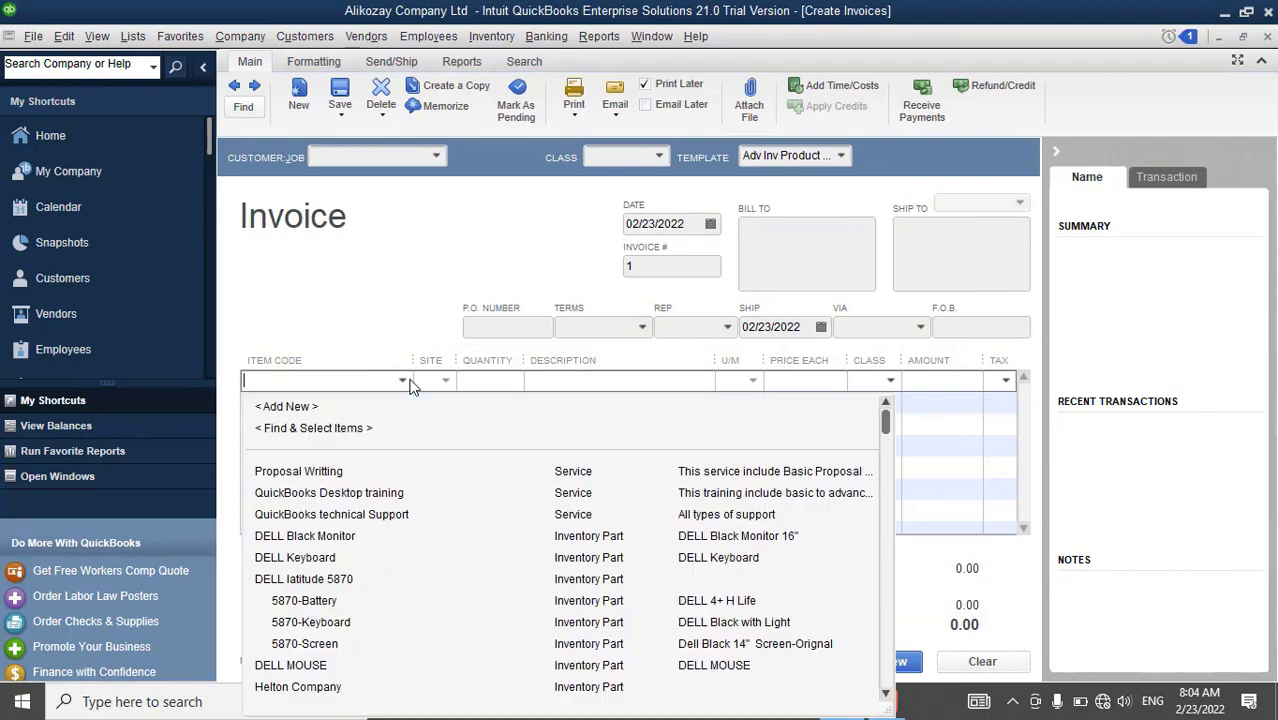
click(322, 466)
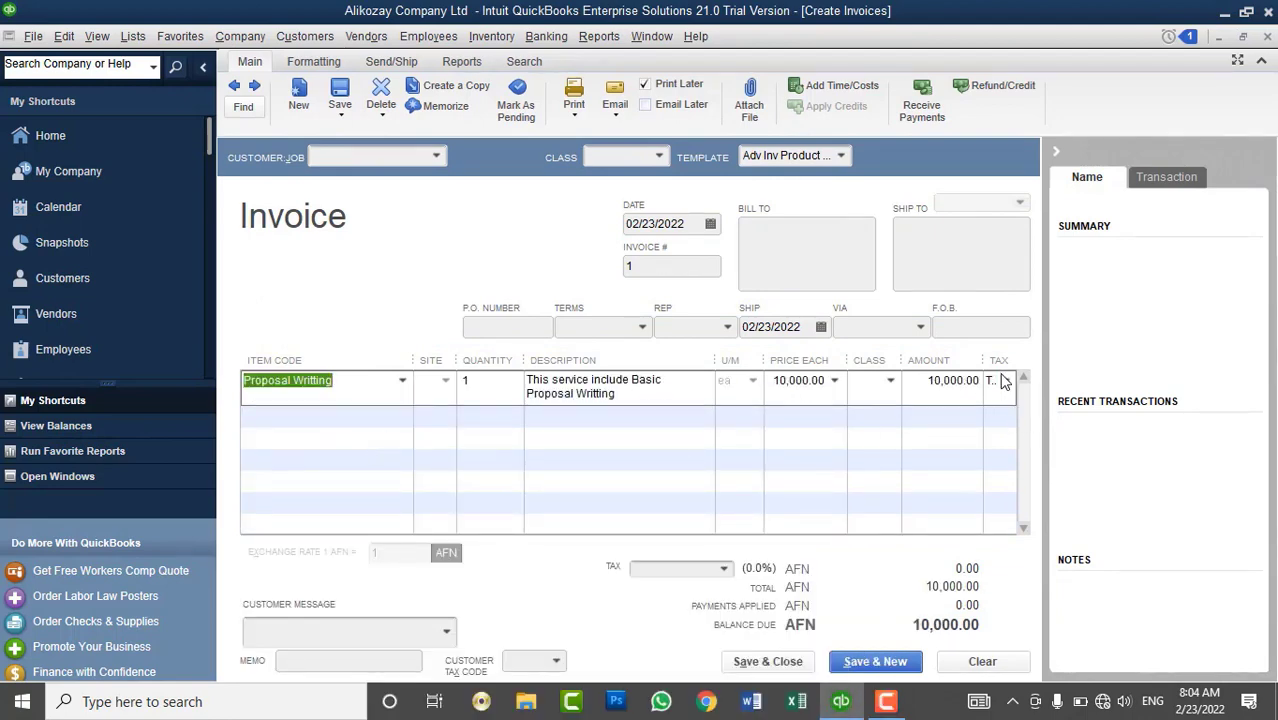
- Apply the 4%-Sales Tax item as the invoice's tax
click(1006, 381)
click(1008, 382)
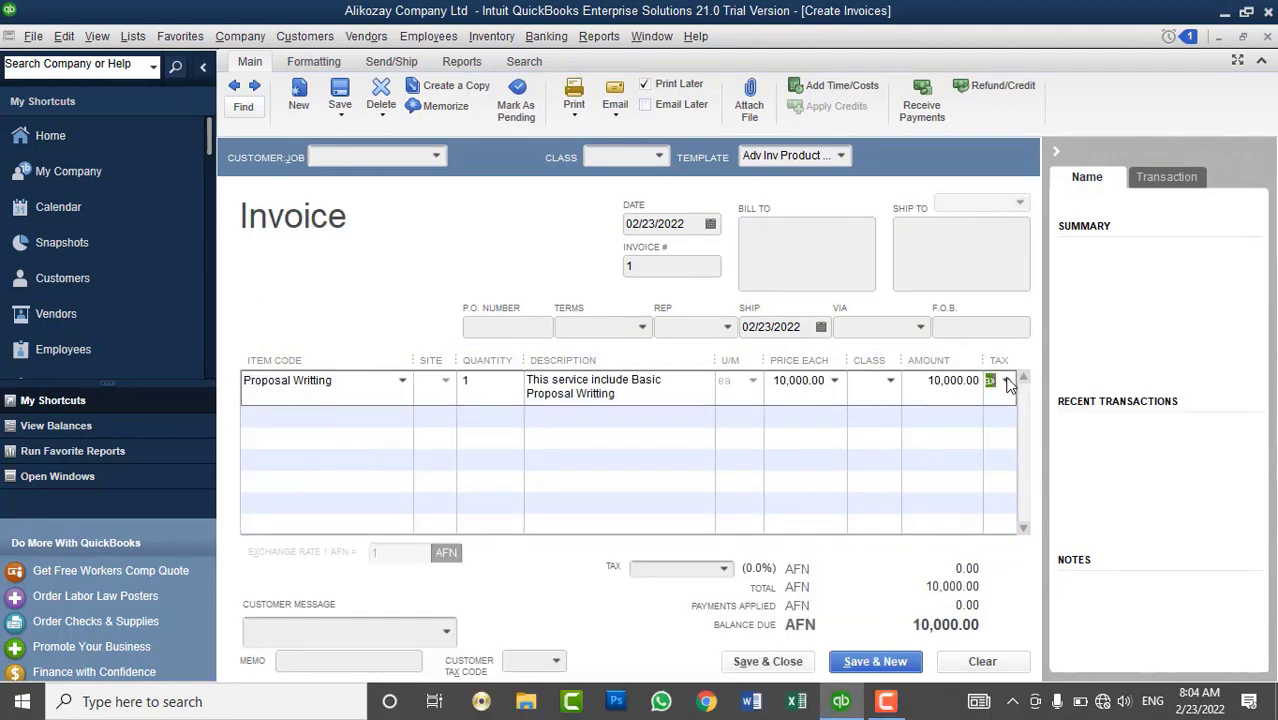
click(725, 569)
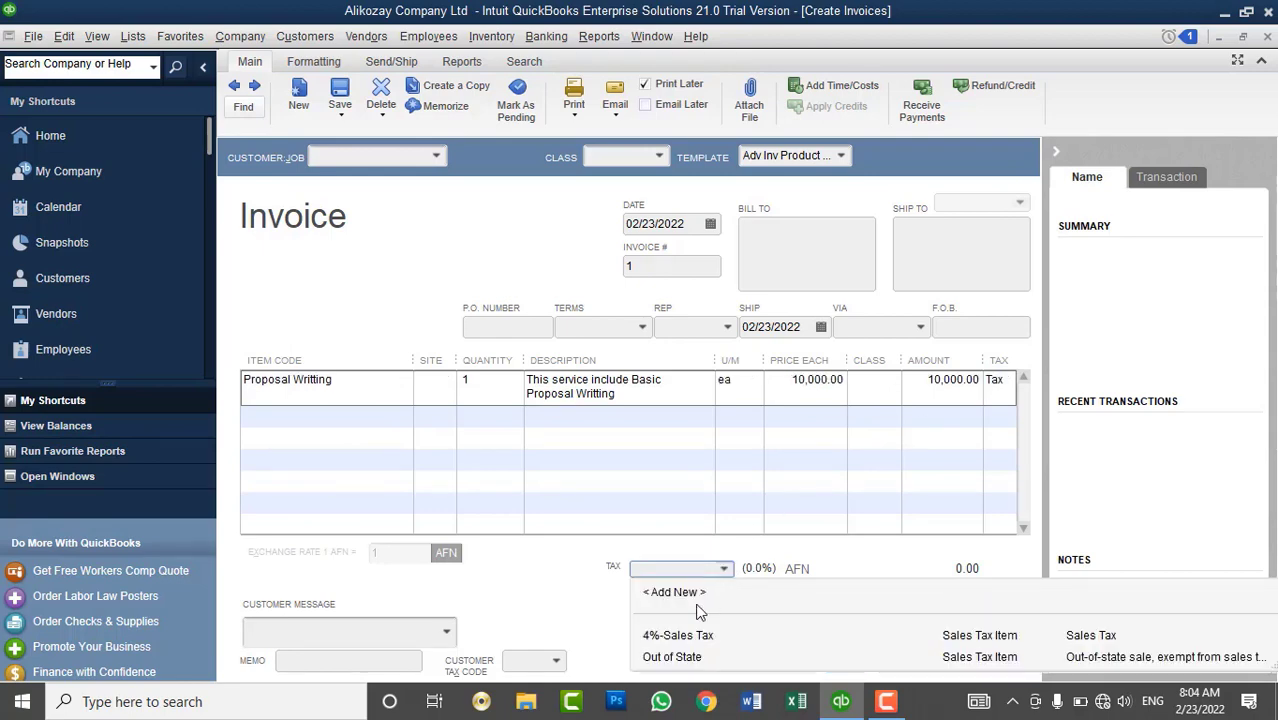
click(680, 636)
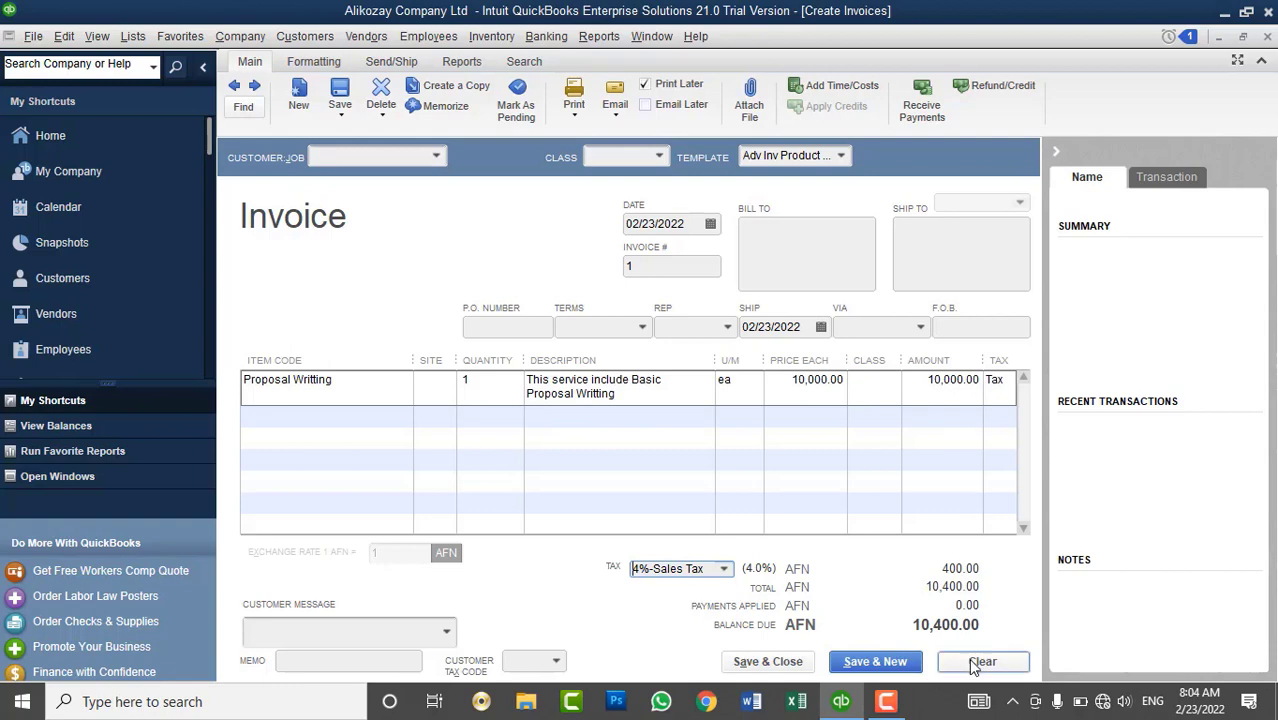
- Set the Proposal Writting line's tax code to Non, and clear and close the invoice to return to the item list
click(1006, 383)
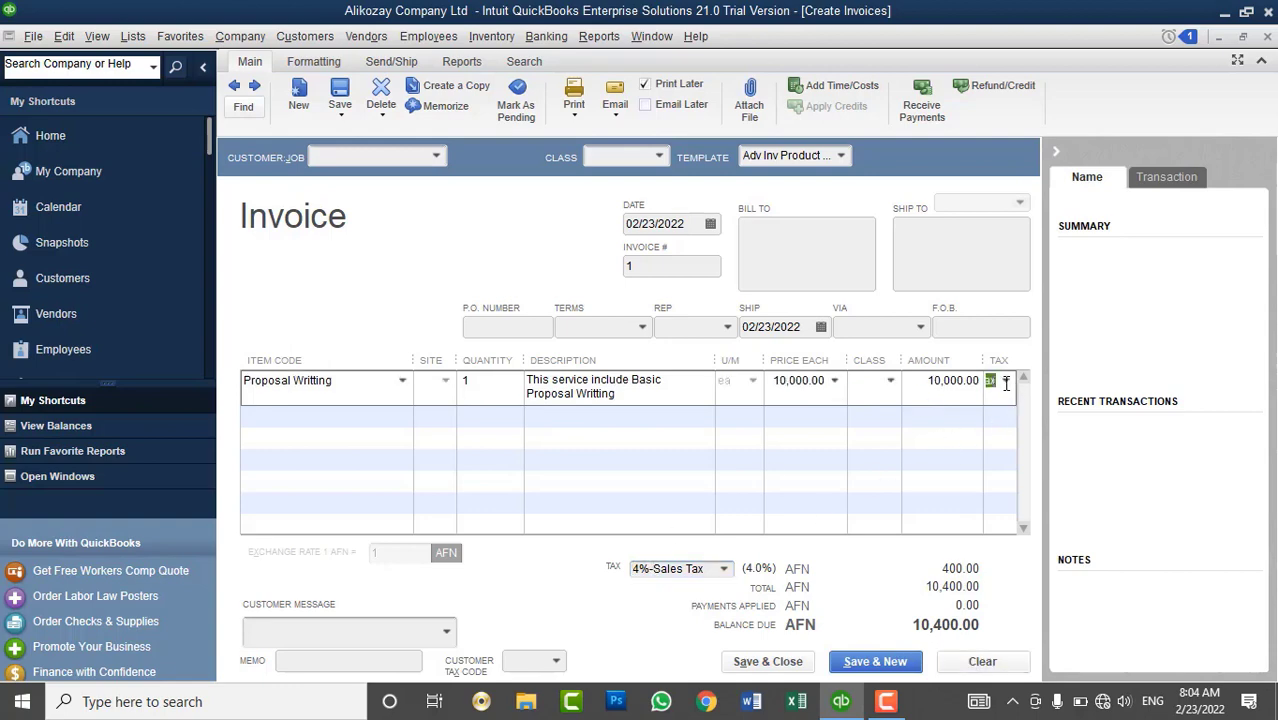
click(1006, 381)
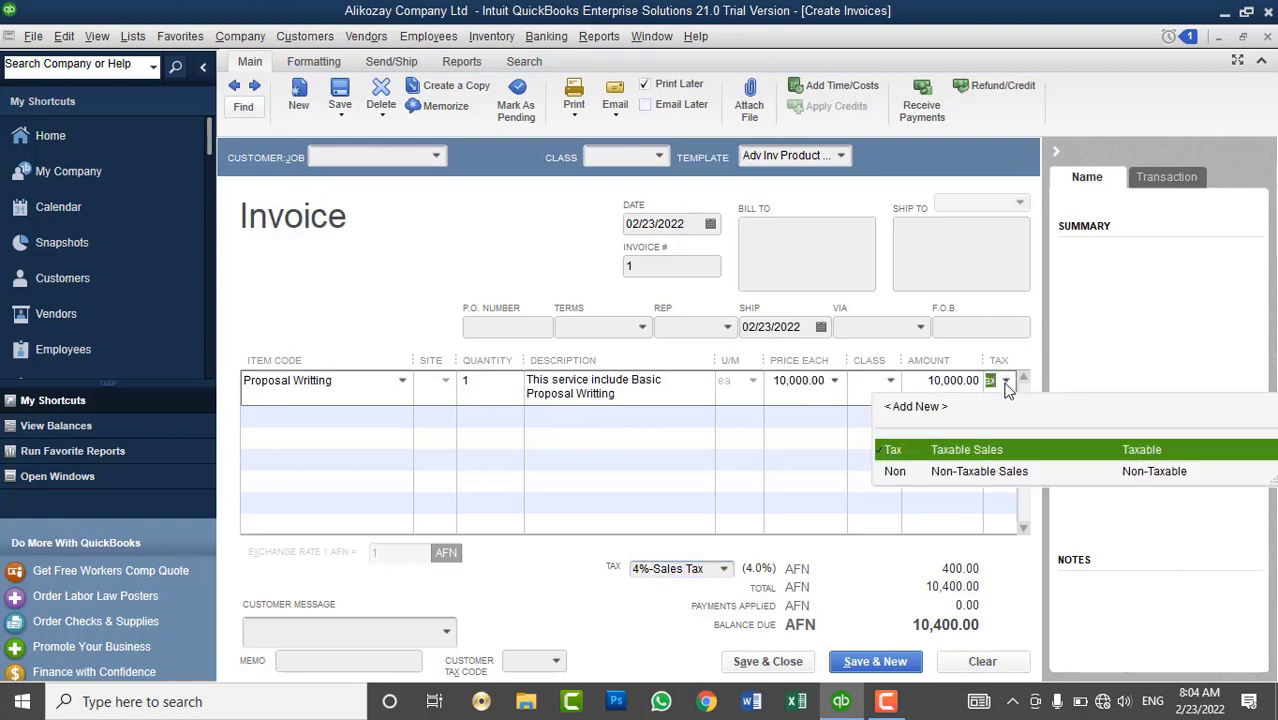
click(972, 472)
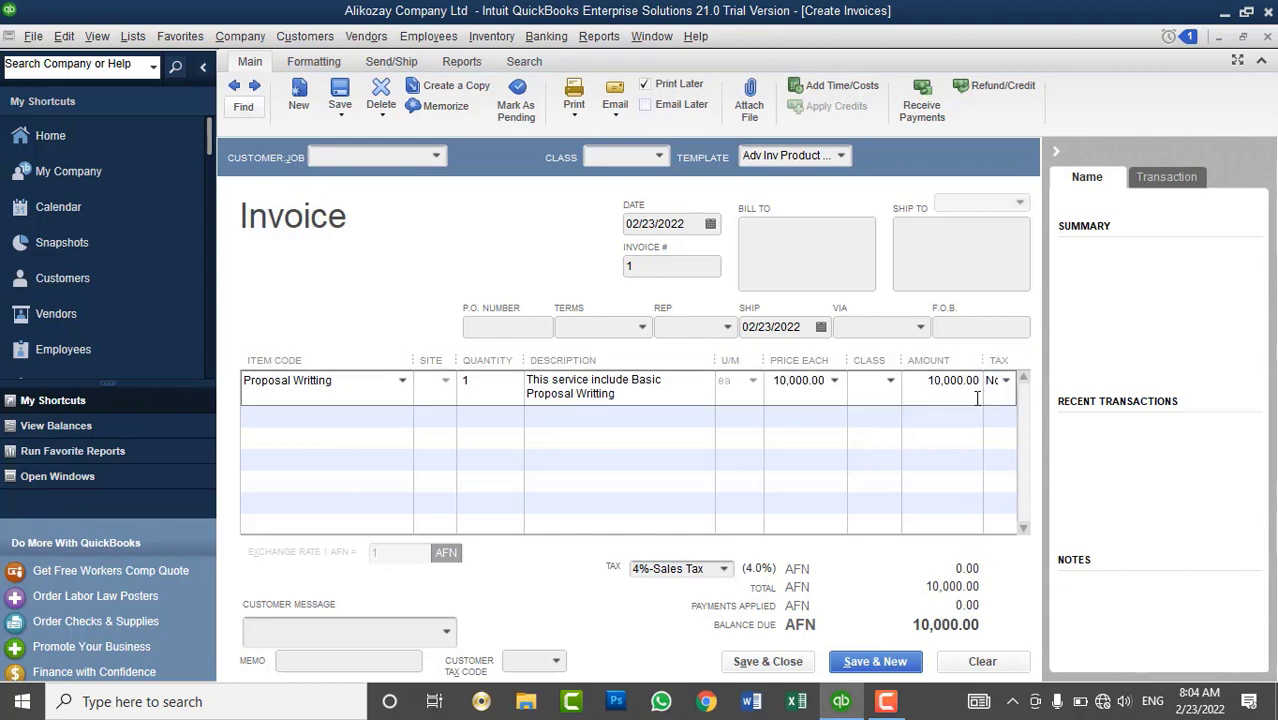
click(981, 663)
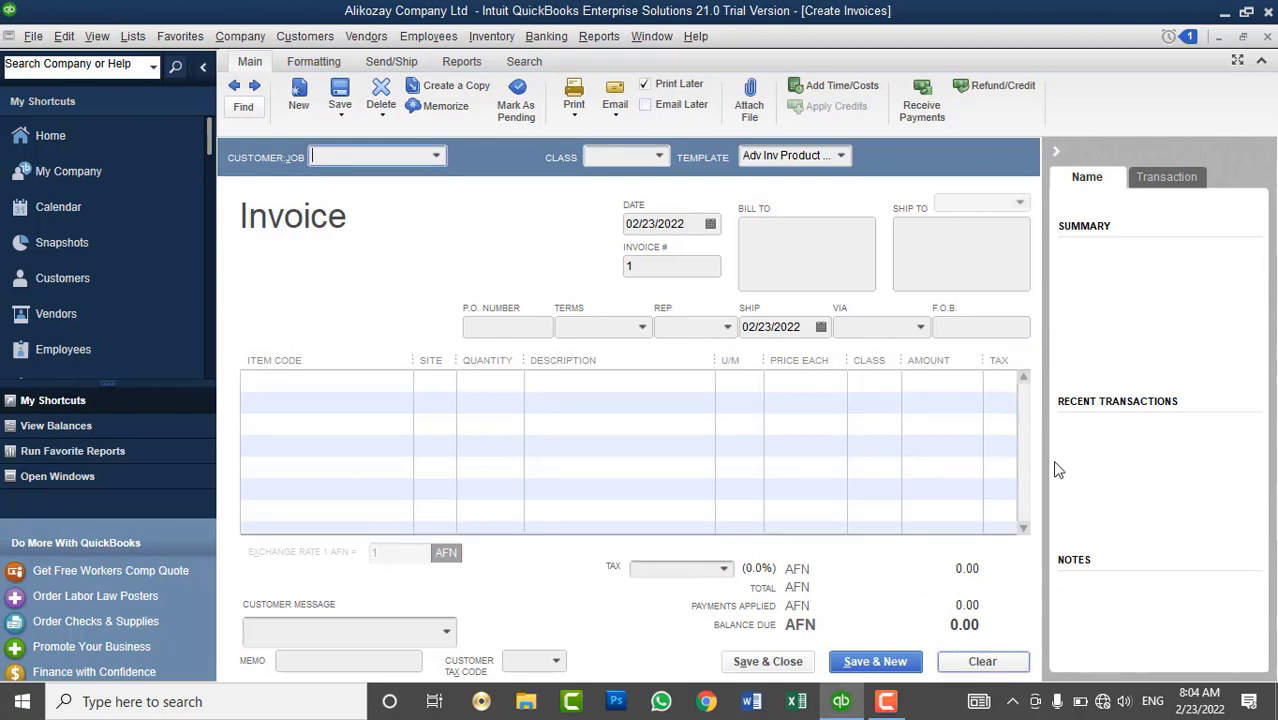
click(1267, 37)
- Start a new item of type Sales Tax Item and name it 2% - State Tax
right_click(441, 551)
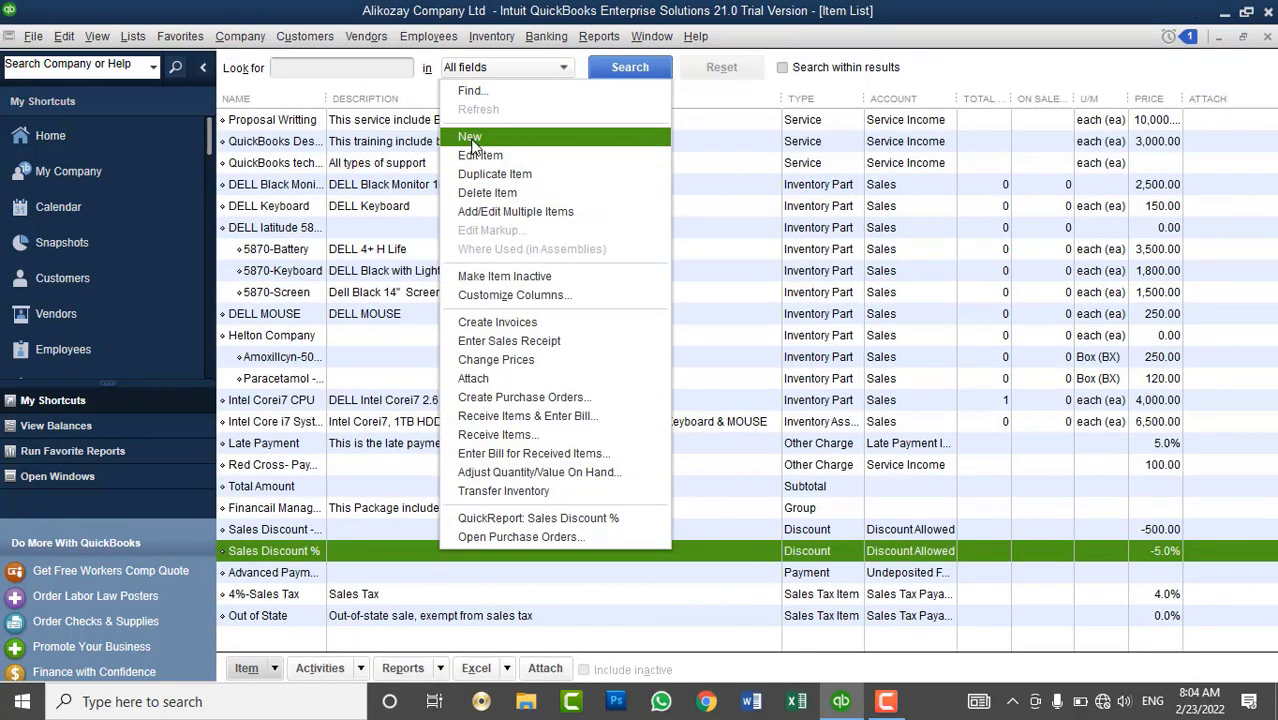
click(475, 145)
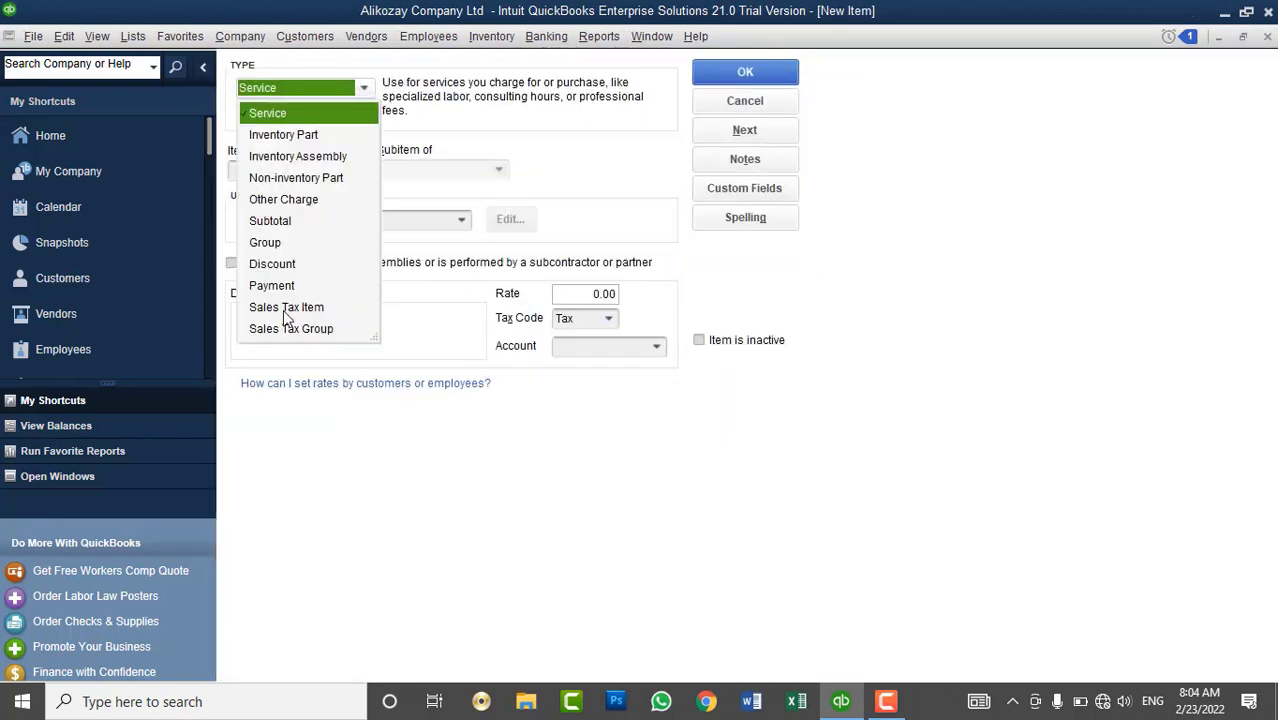
click(285, 308)
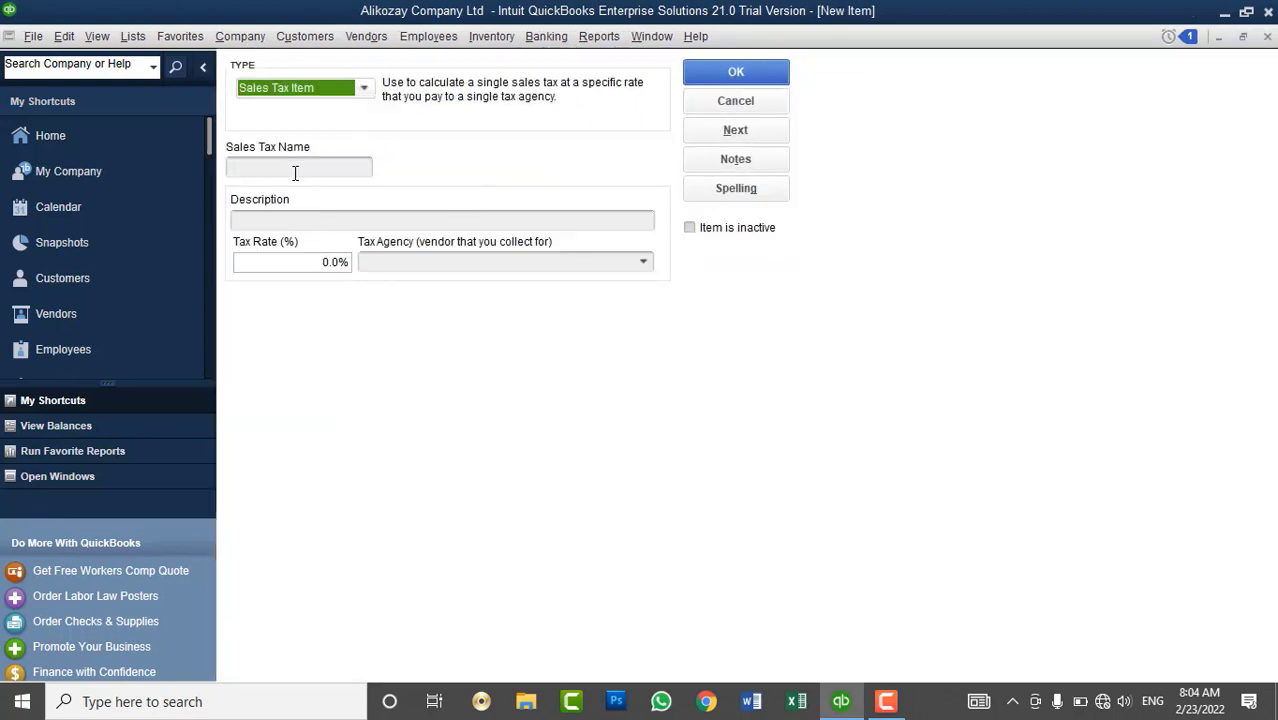
click(292, 168)
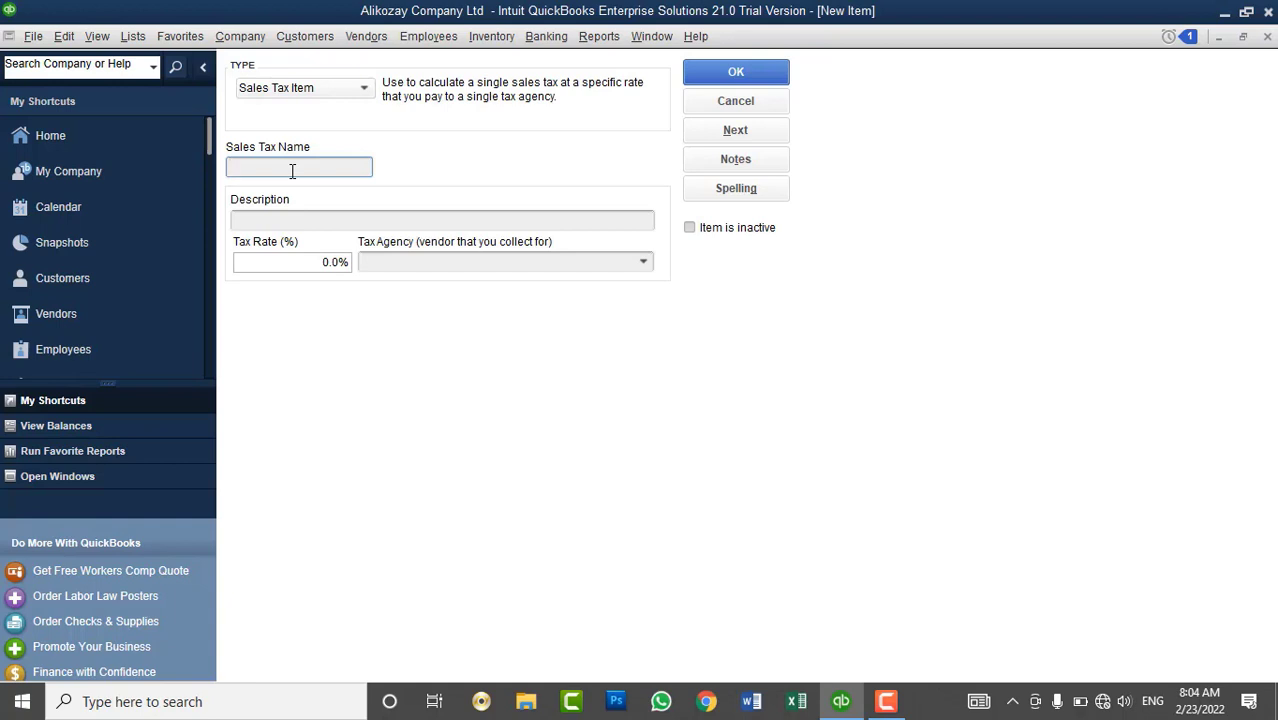
text(Stateme)
key(BackSpace)
key(BackSpace)
key(BackSpace)
key(BackSpace)
text(te)
text(Tax)
key(Home)
text(2% -)
- Set the state tax item's rate to 2% with Gov Sales Tax Dept - MOF as its tax agency, and save the item
click(324, 261)
text(2)
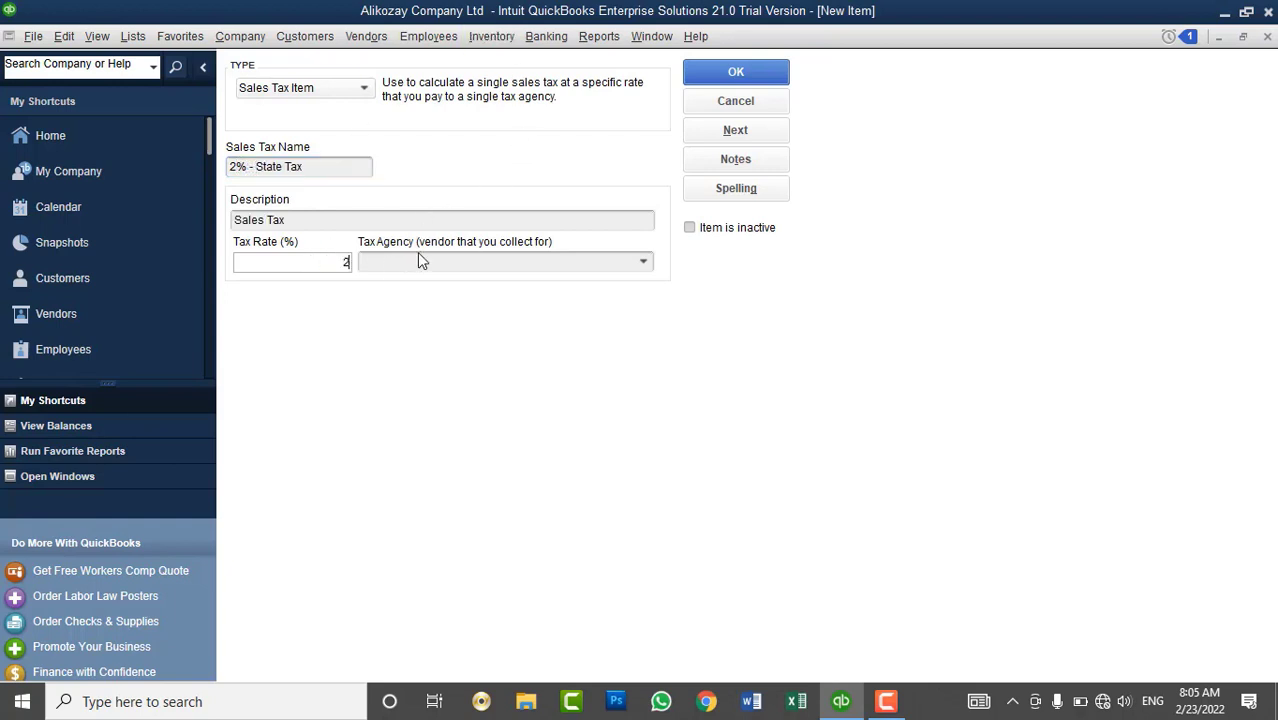
click(643, 262)
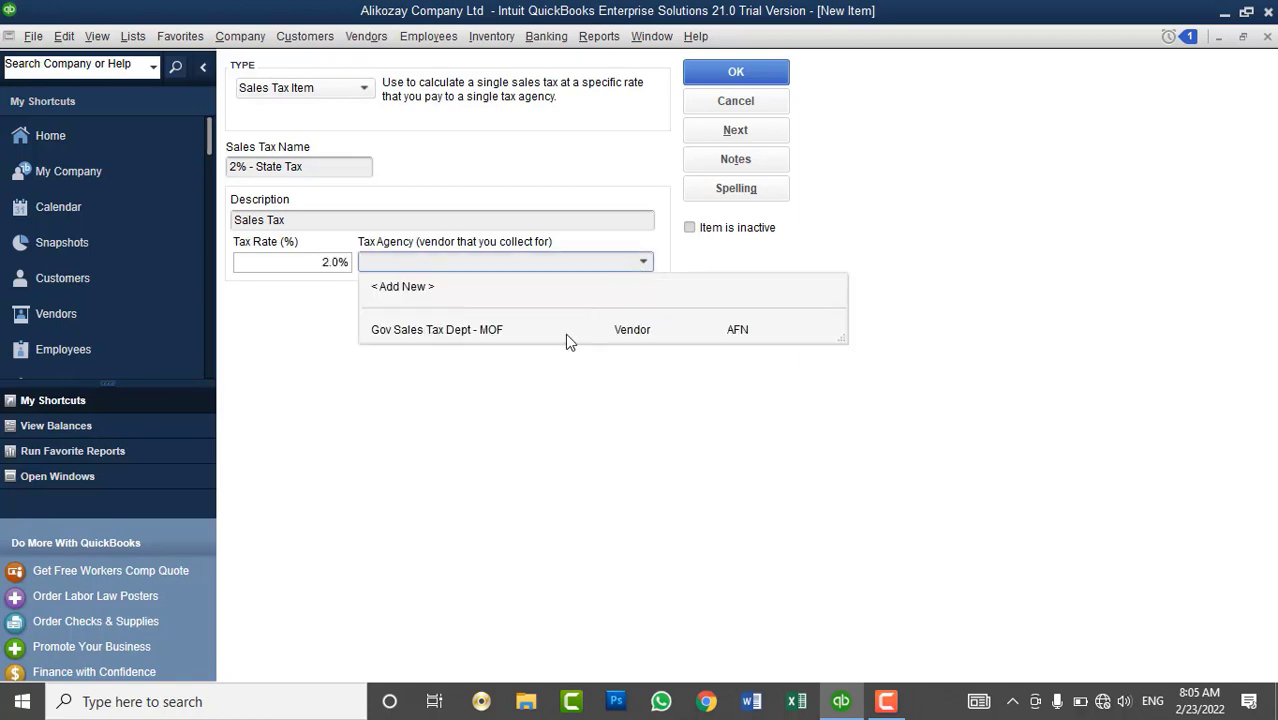
click(565, 333)
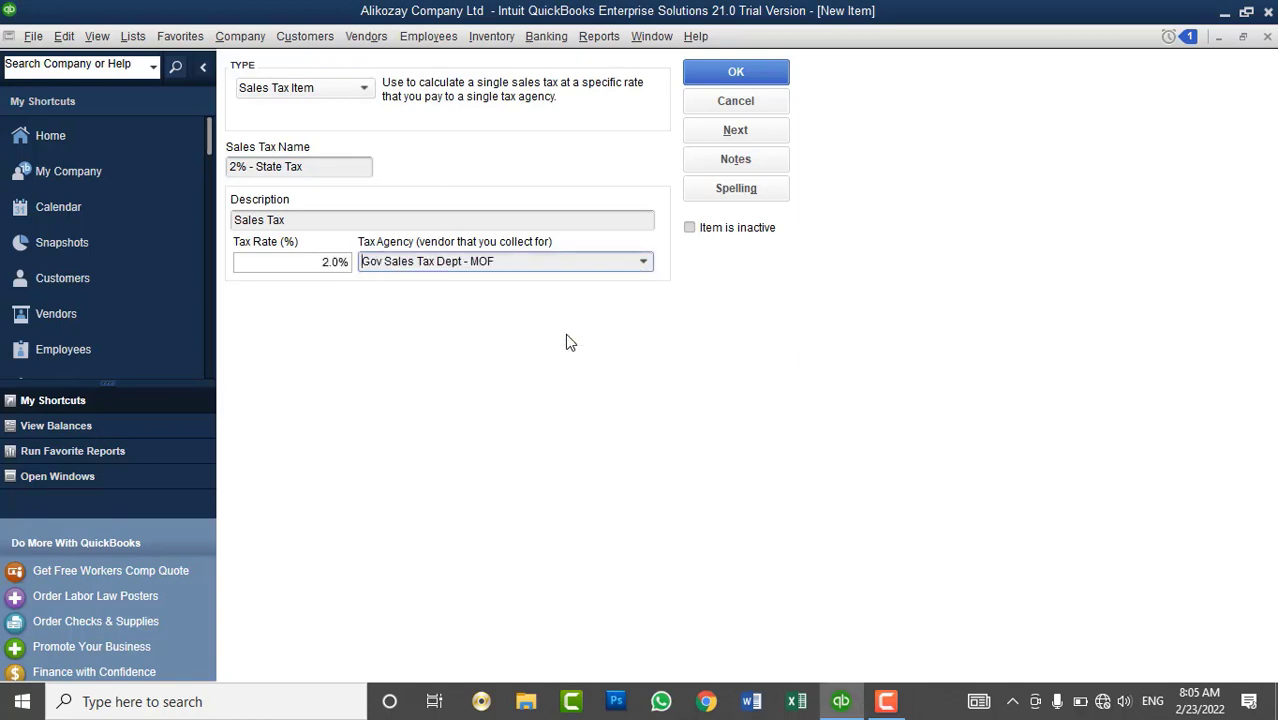
click(736, 72)
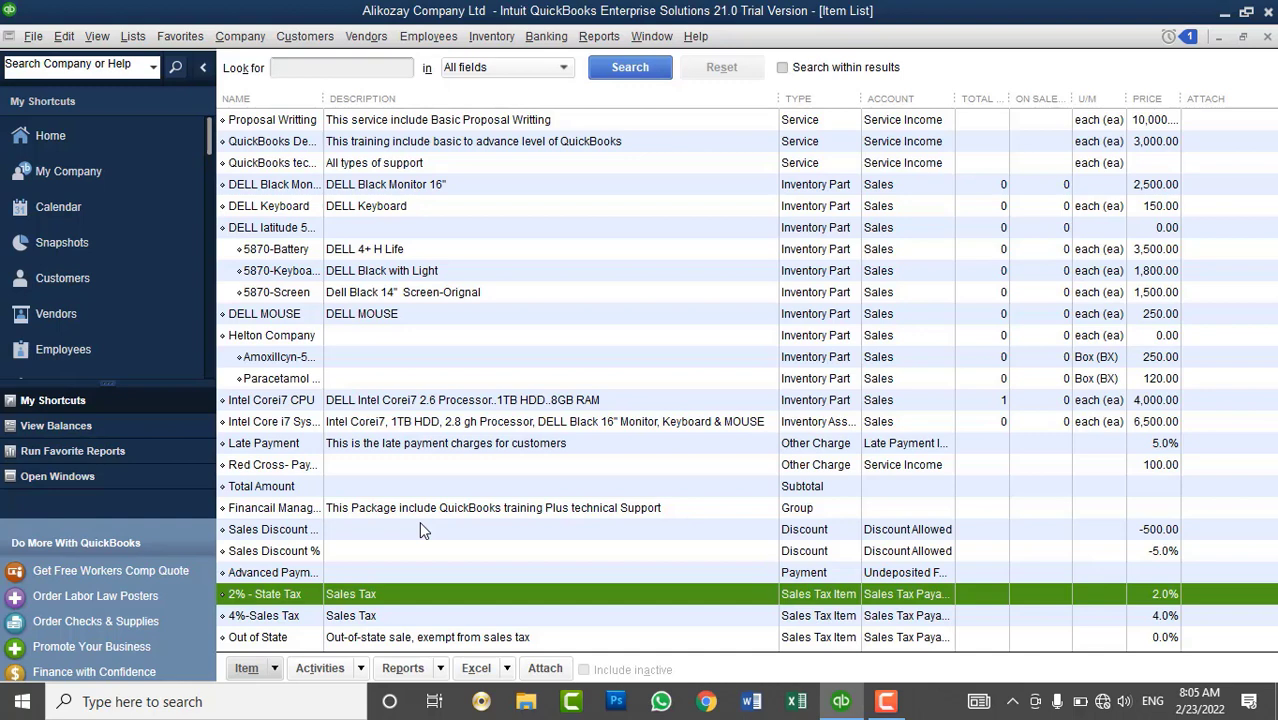
- Start a new item of type Sales Tax Group and name it 6% Total Tax
right_click(381, 487)
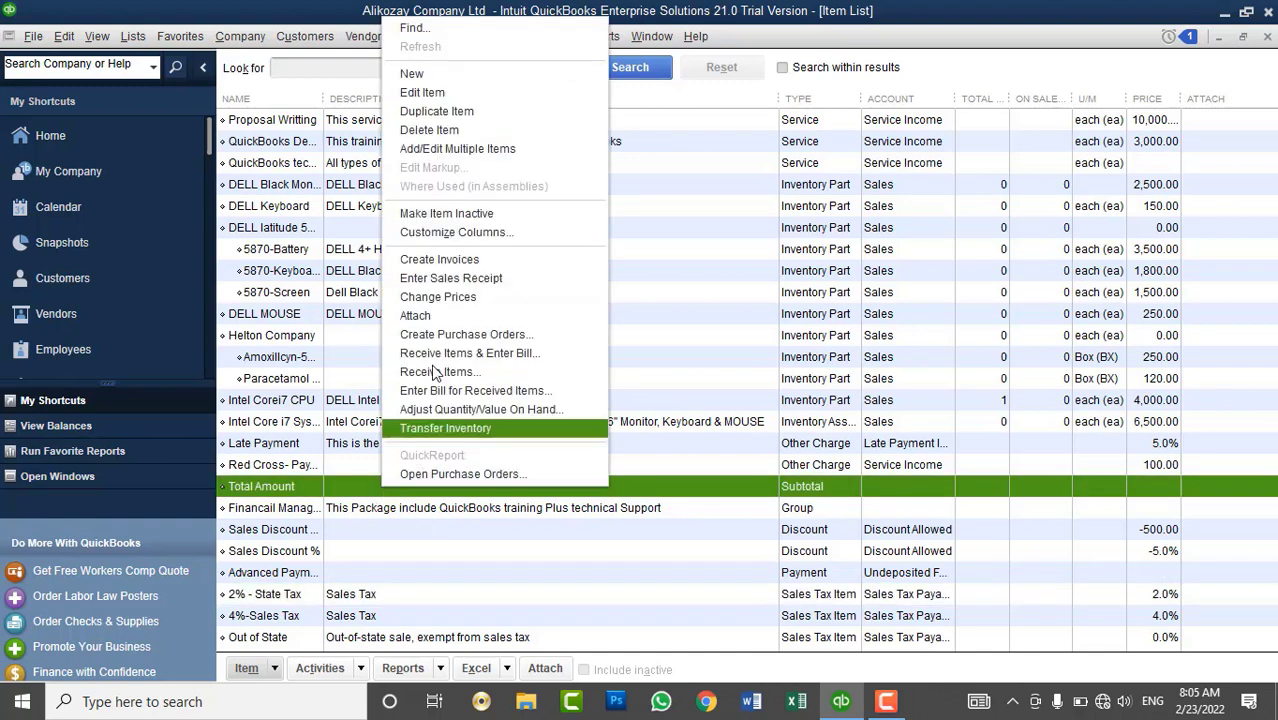
click(437, 75)
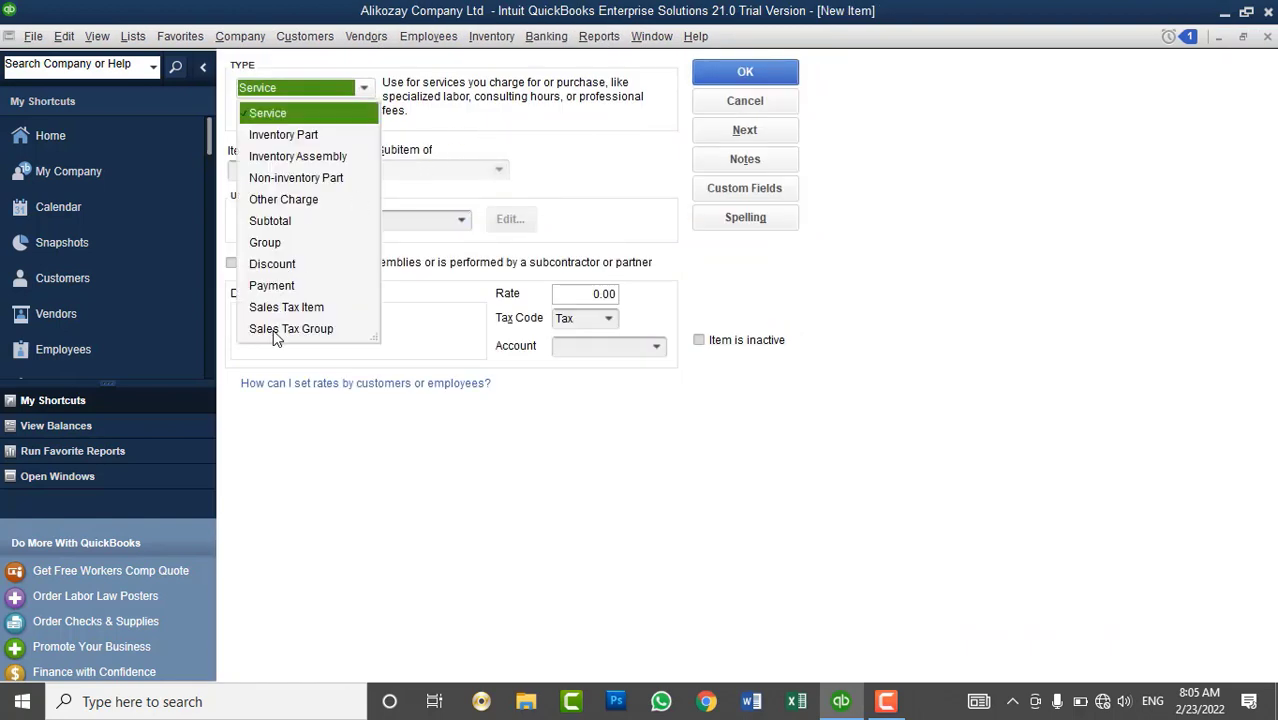
click(280, 330)
click(304, 167)
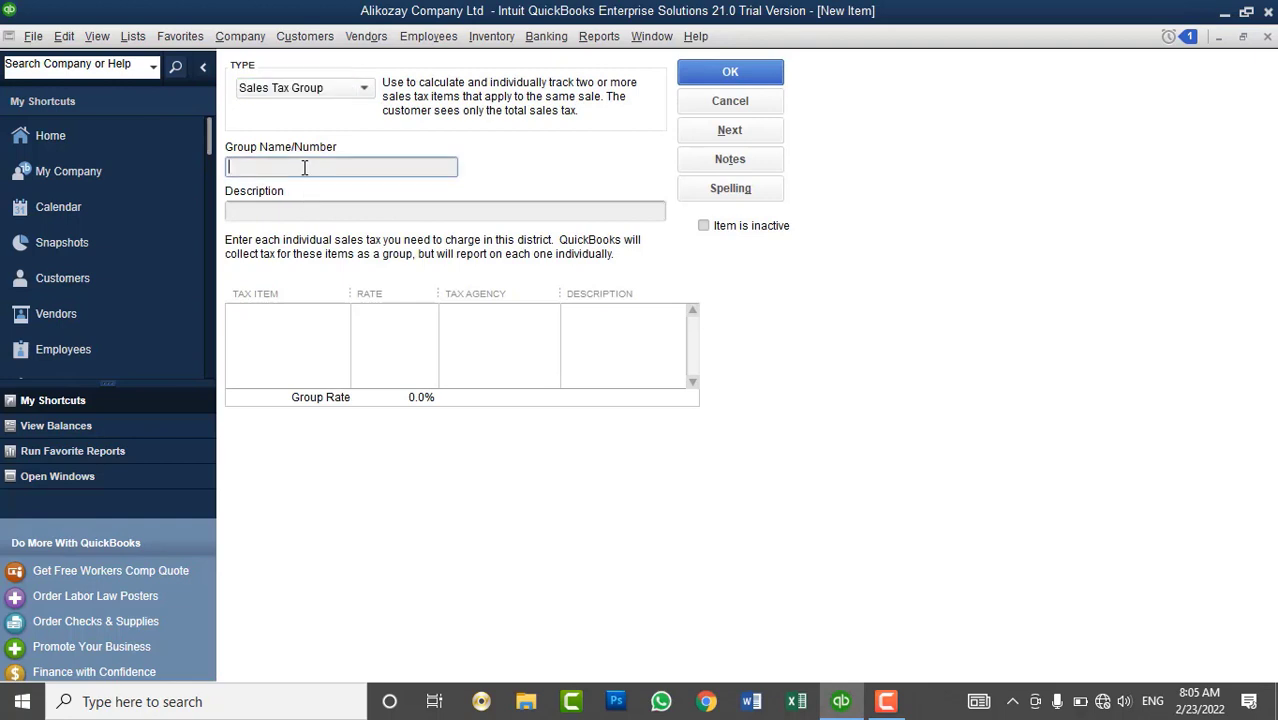
text(Total Tax)
key(Home)
text(6%)
key(End)
text(Sales)
key(BackSpace)
key(BackSpace)
key(BackSpace)
key(BackSpace)
key(BackSpace)
key(BackSpace)
- Add the 4%-Sales Tax and 2% - State Tax items to the sales tax group
click(299, 314)
click(341, 315)
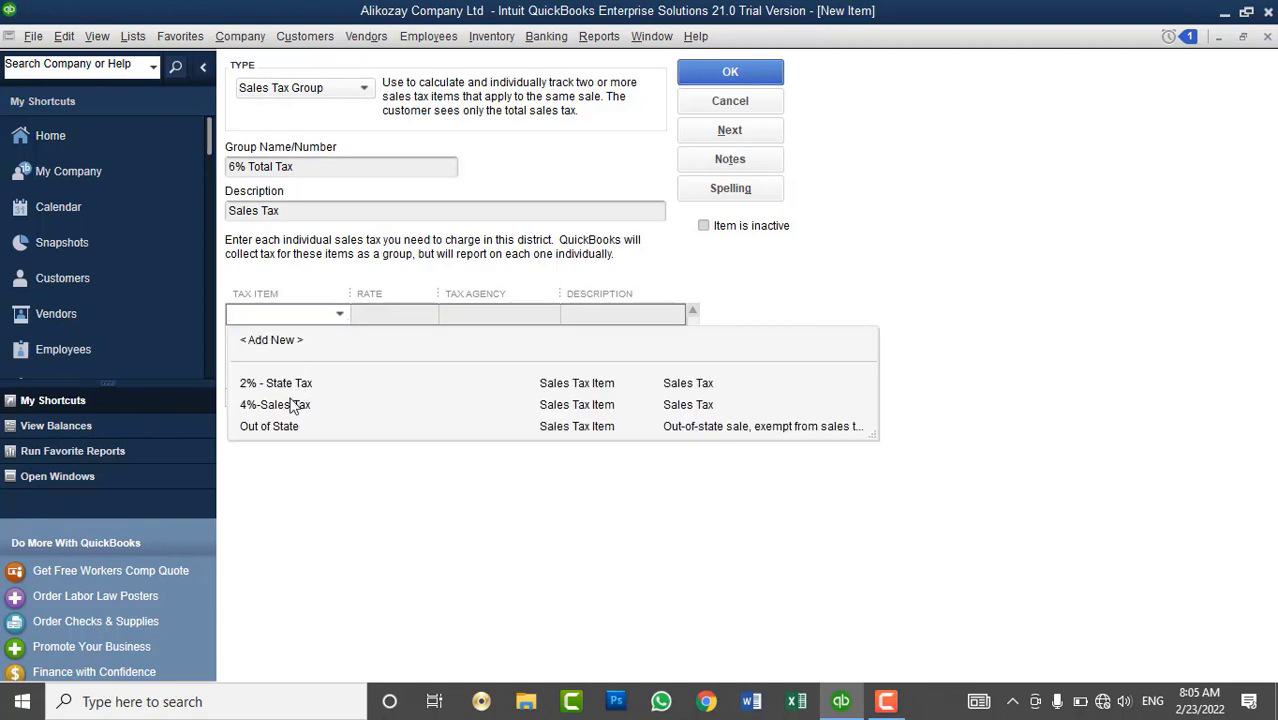
click(293, 405)
click(320, 337)
click(340, 336)
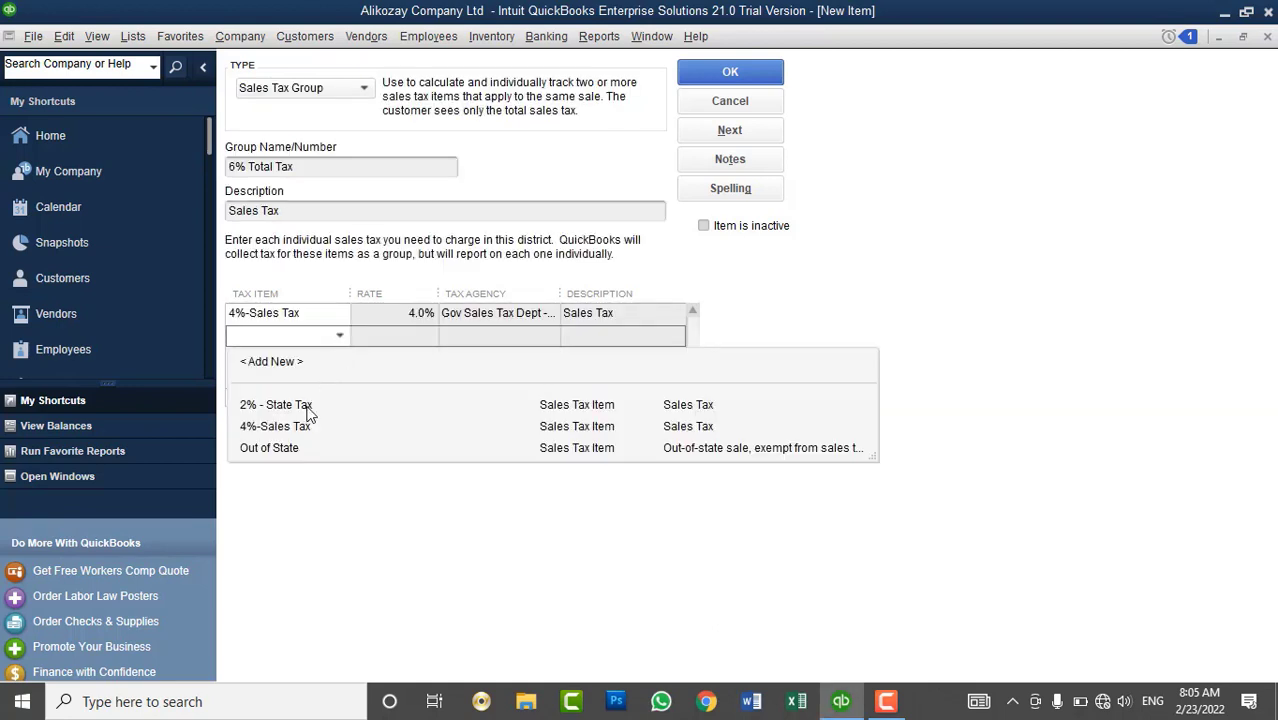
click(306, 407)
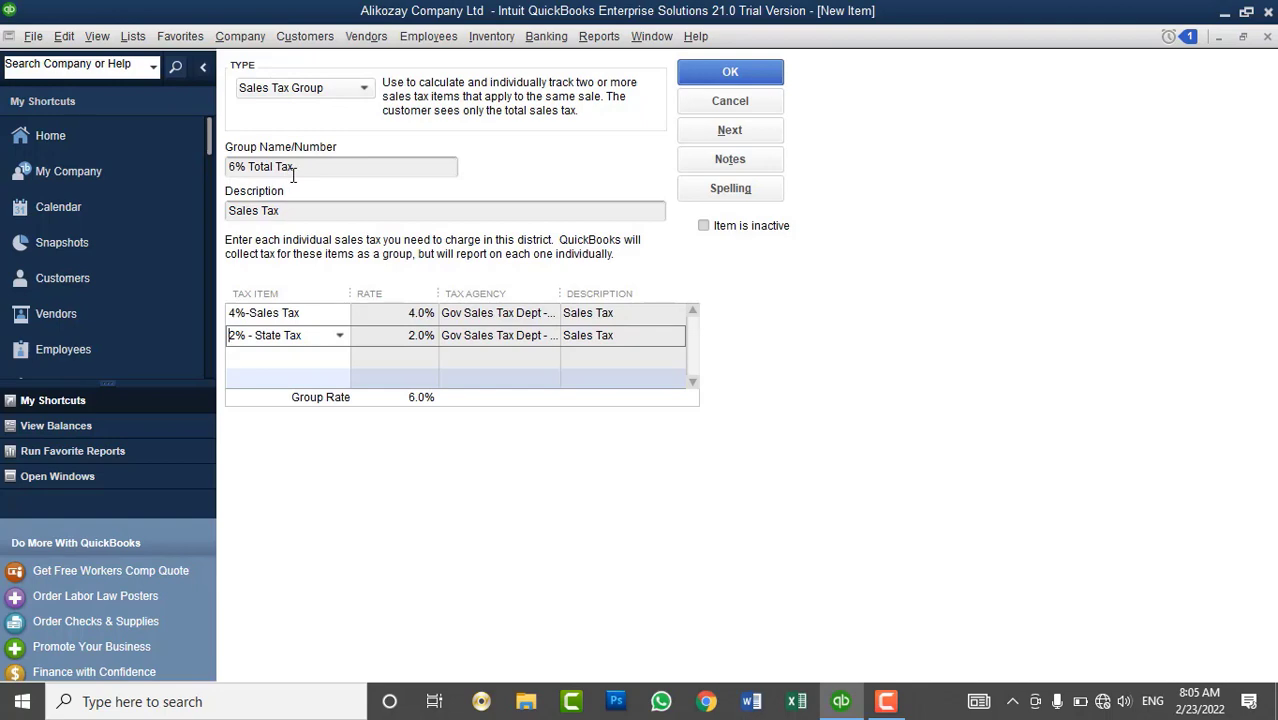
- Save the 6% Total Tax sales tax group item
click(735, 73)
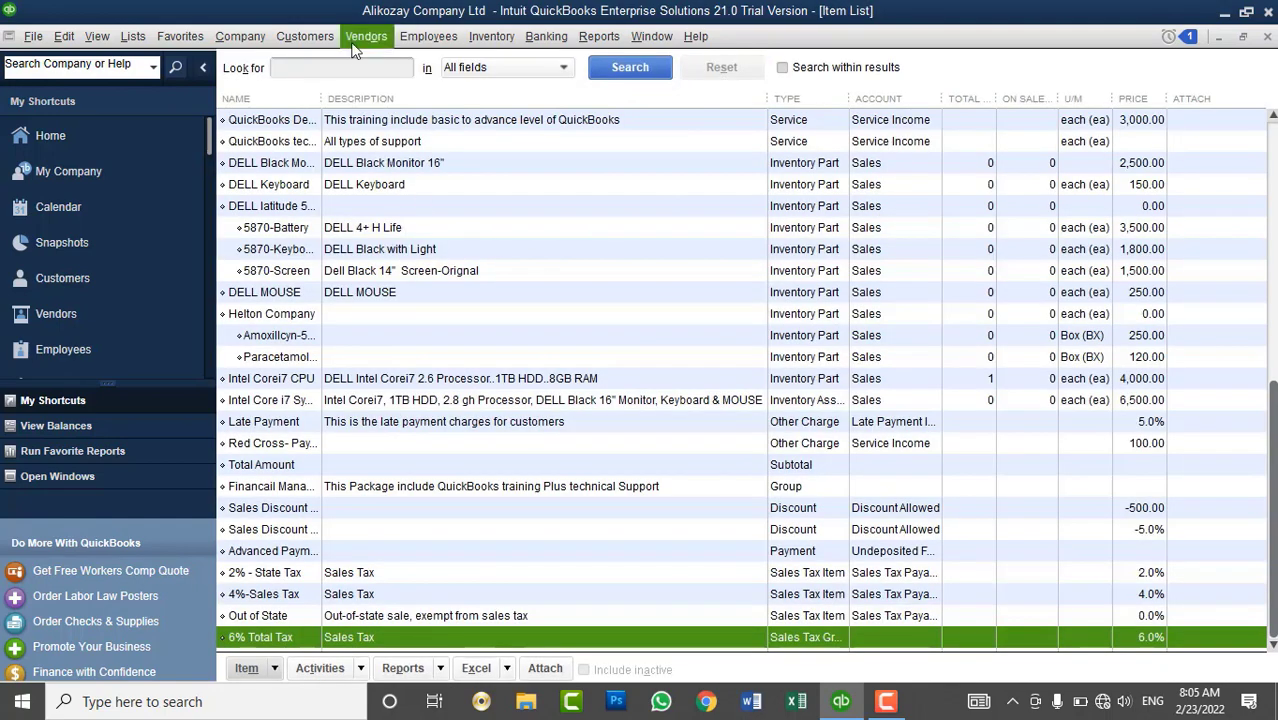
- Start an invoice for the Proposal Writting item and apply the 6% Total Tax group as its tax
click(305, 36)
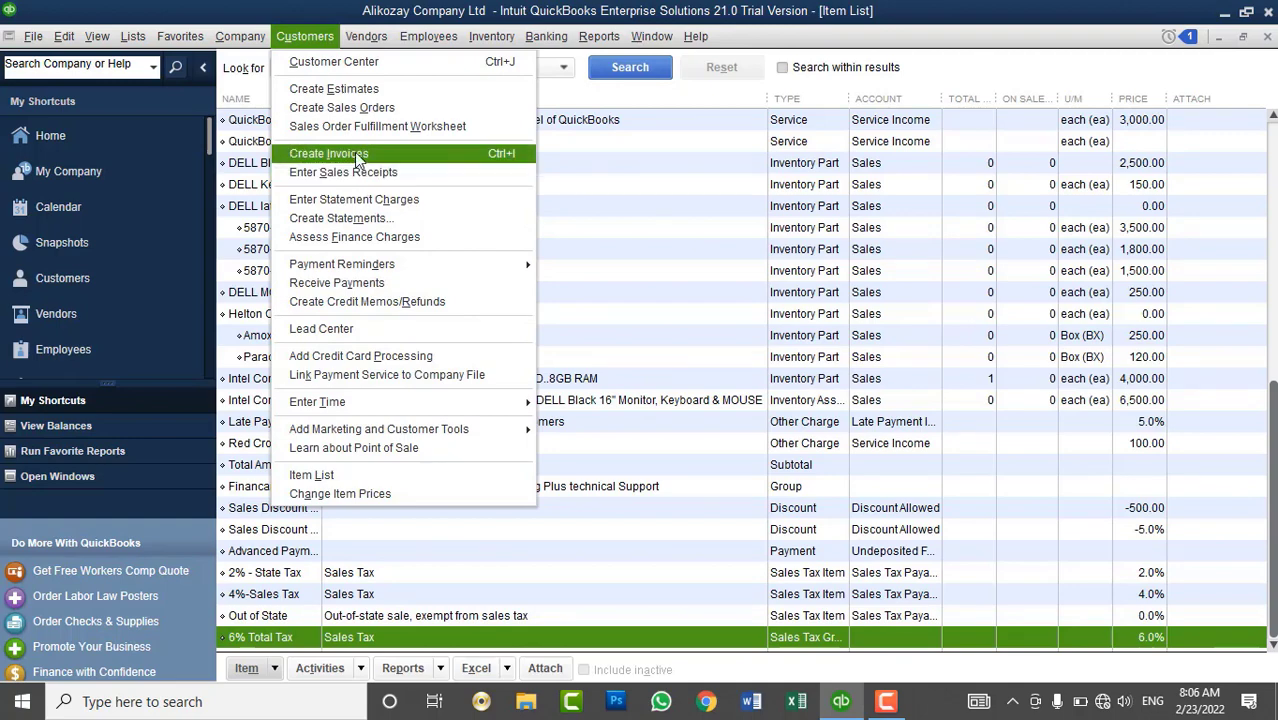
click(330, 153)
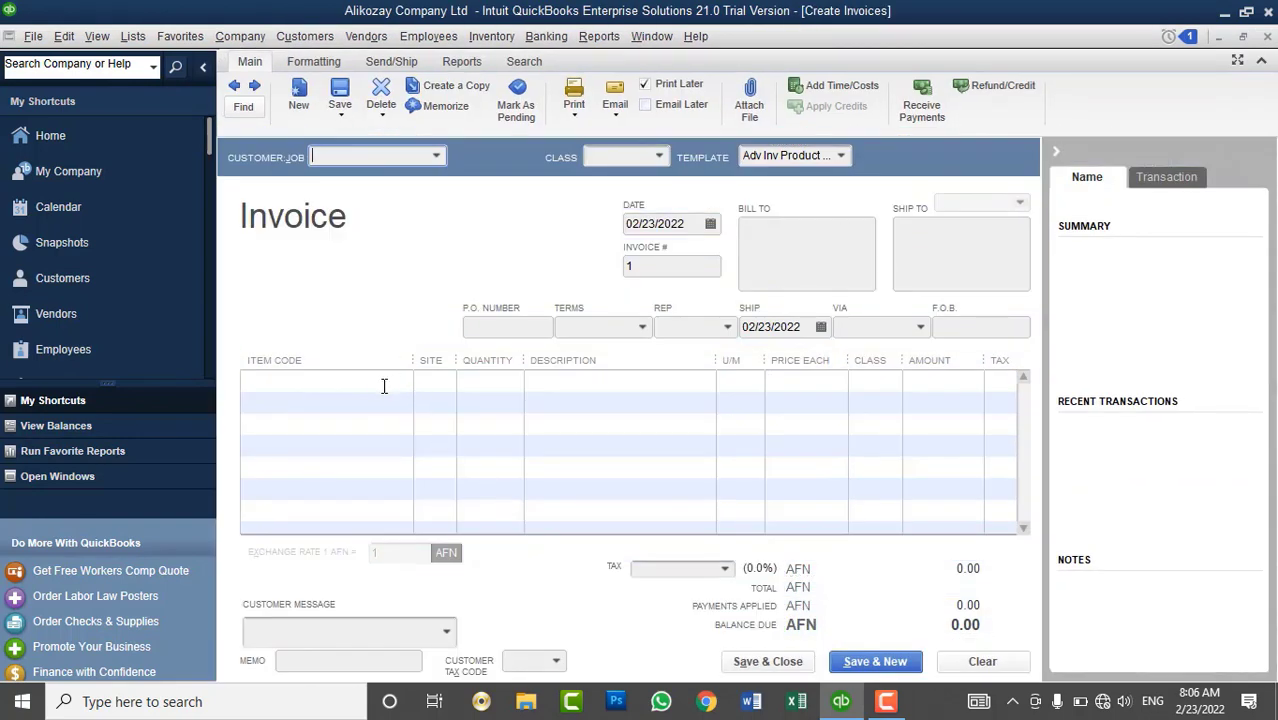
click(383, 386)
click(402, 381)
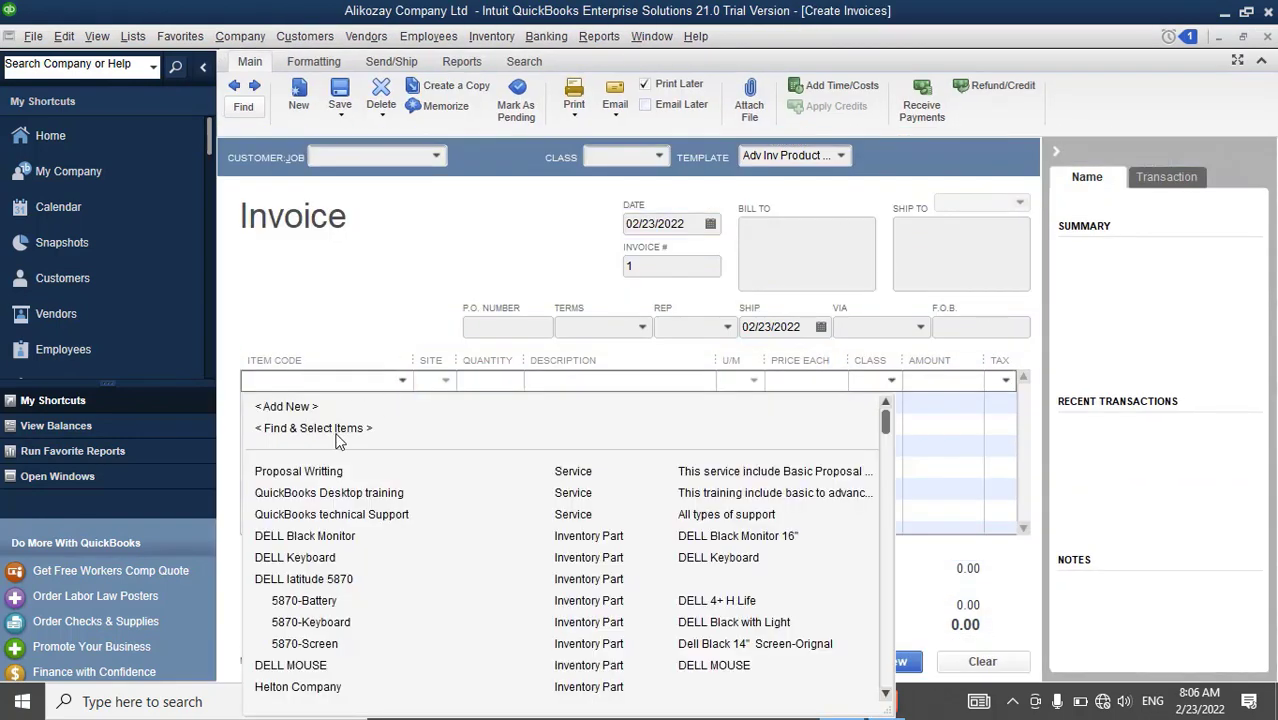
click(297, 473)
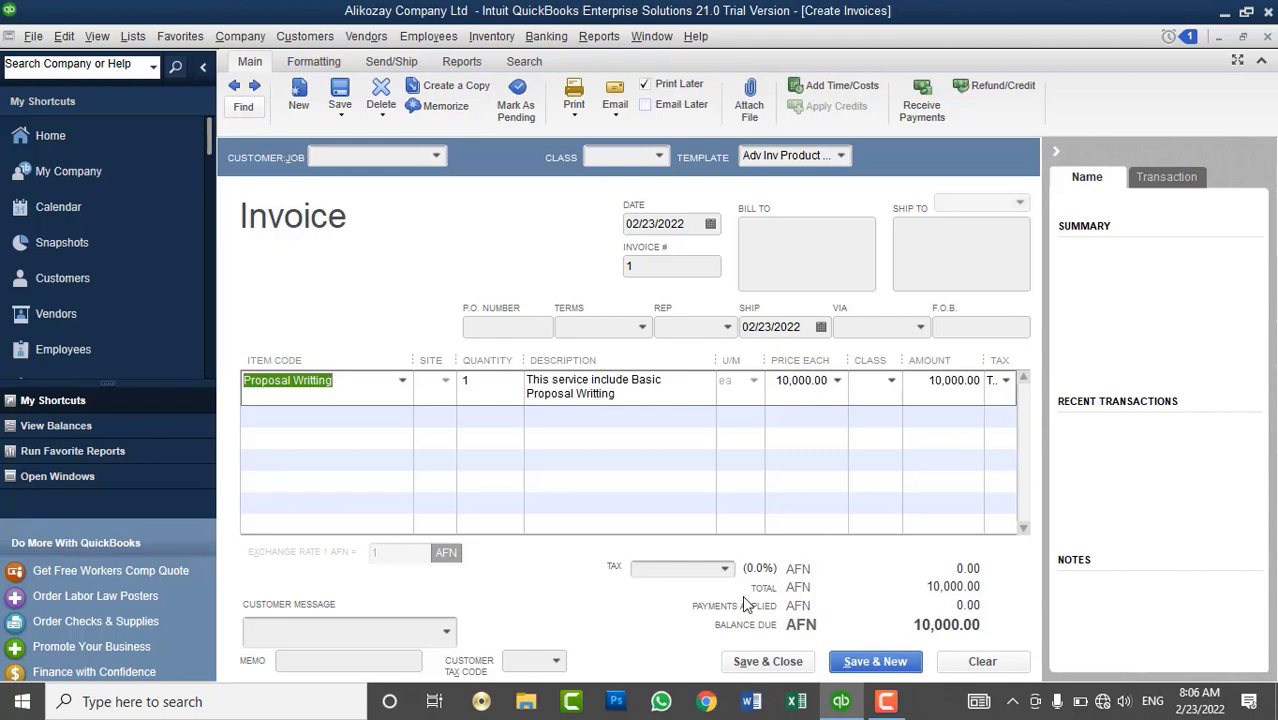
click(726, 569)
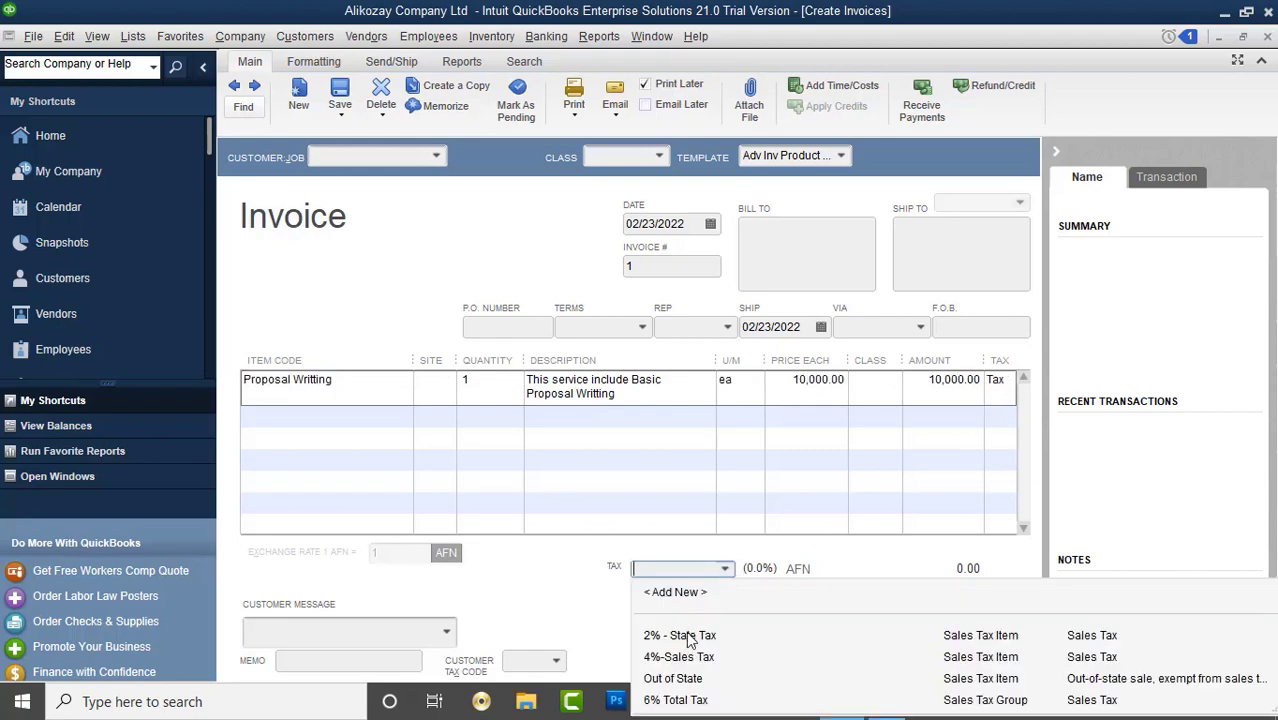
click(694, 704)
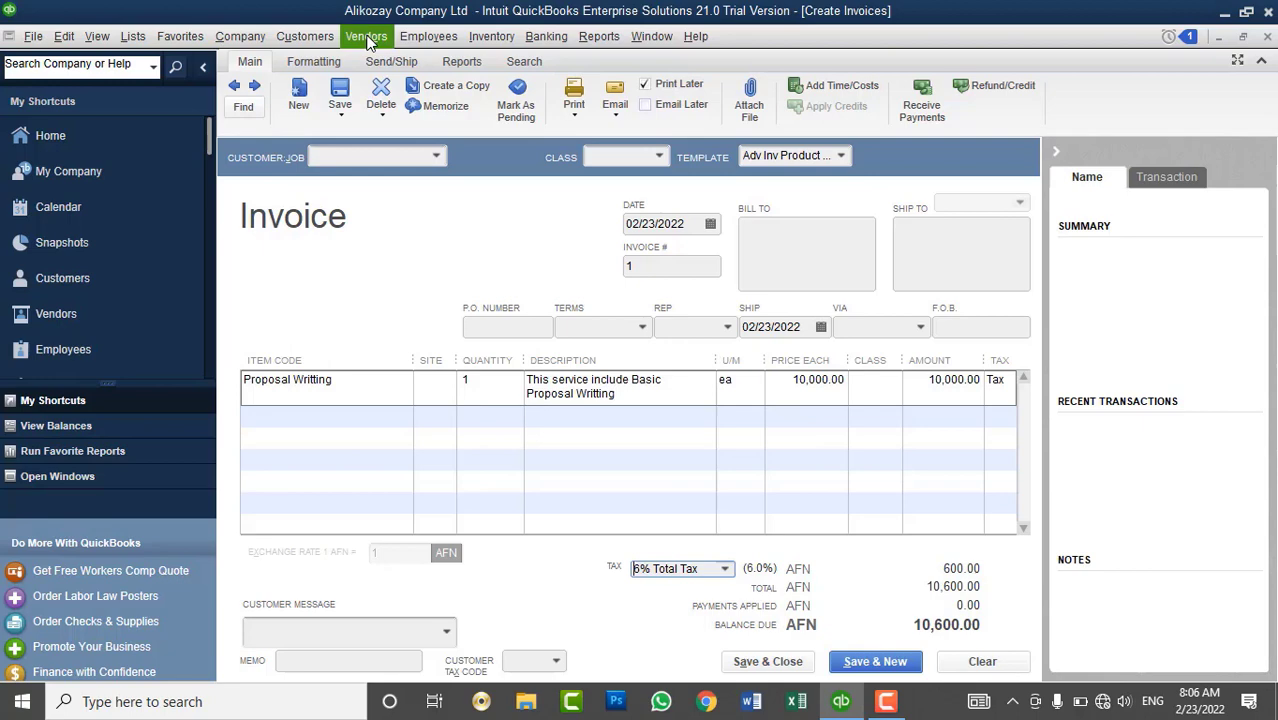
- Look up the Sales Tax Payable account in the chart of accounts and check the vendor commands for paying sales tax
click(133, 37)
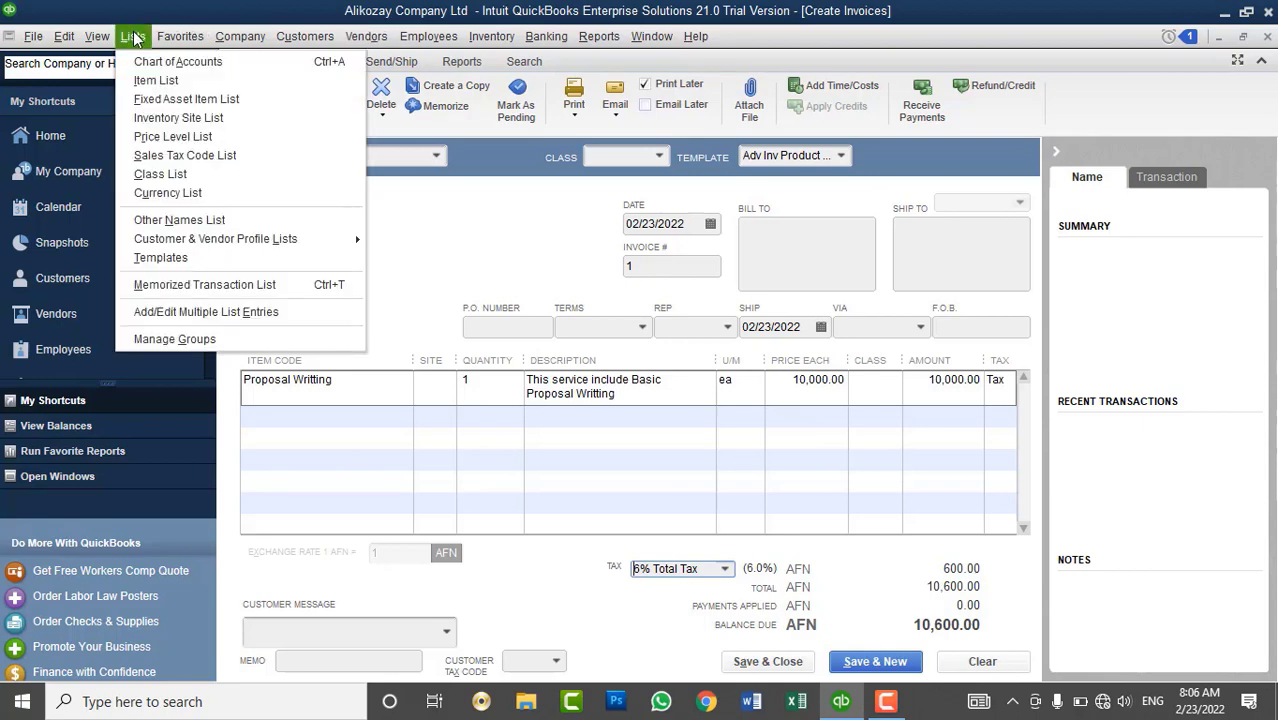
click(160, 62)
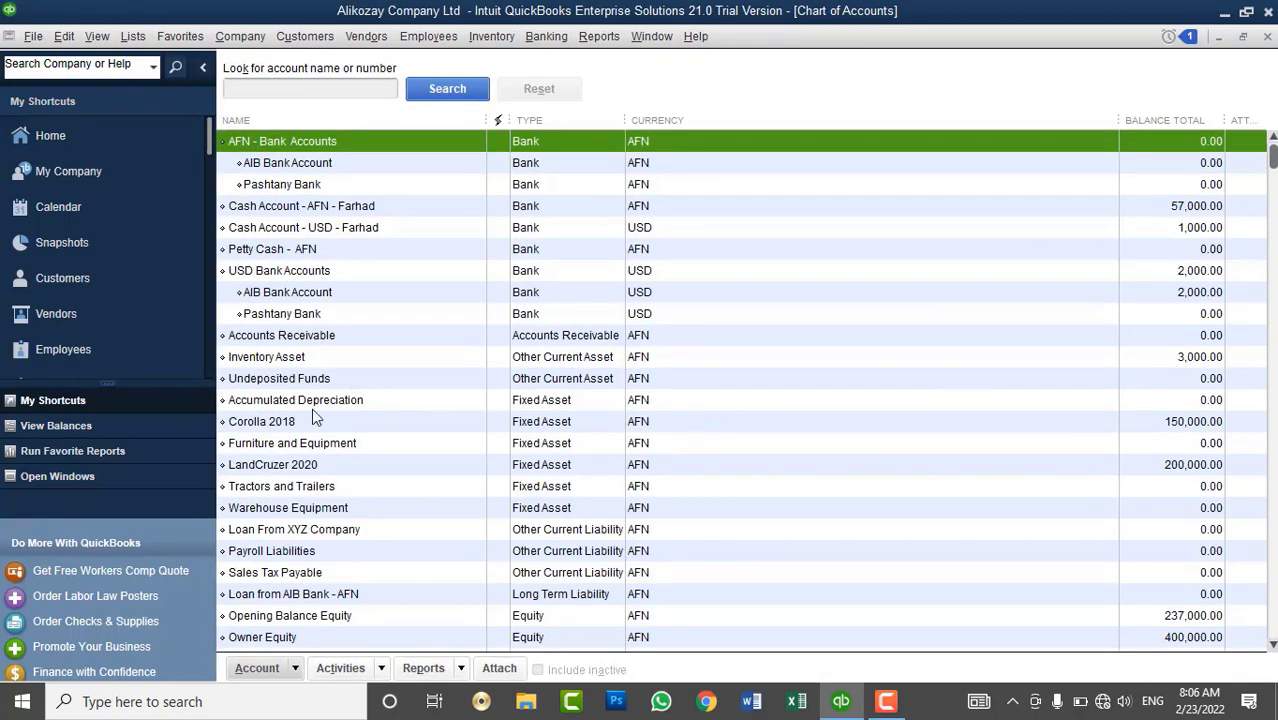
click(503, 537)
click(402, 574)
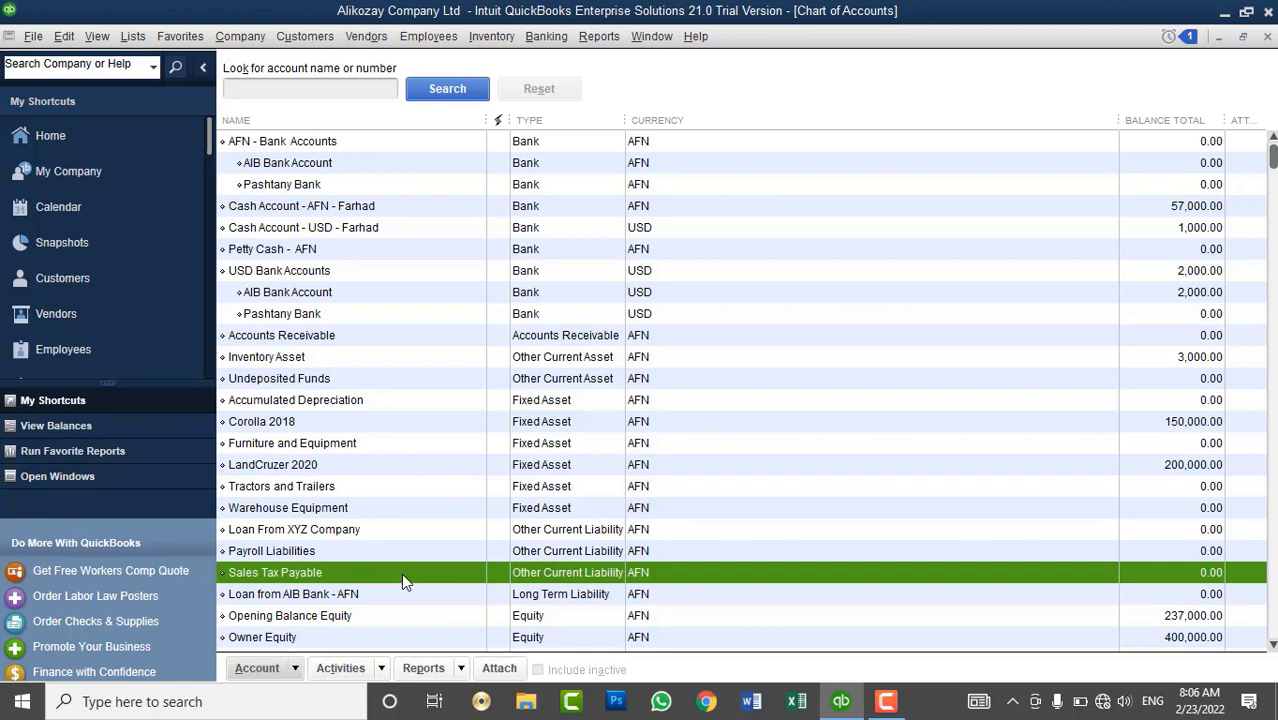
click(380, 38)
mouse_move(398, 156)
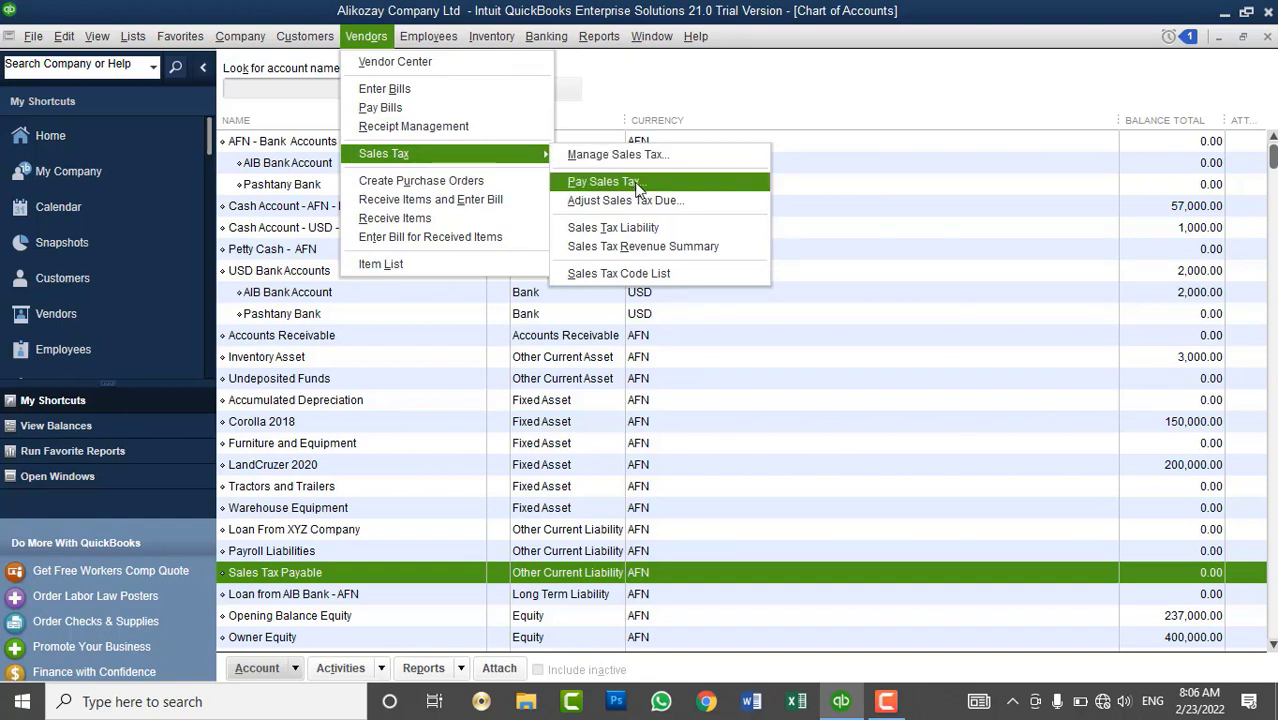
click(880, 80)
- Close the chart of accounts and discard the Proposal Writting invoice without recording it
click(1268, 36)
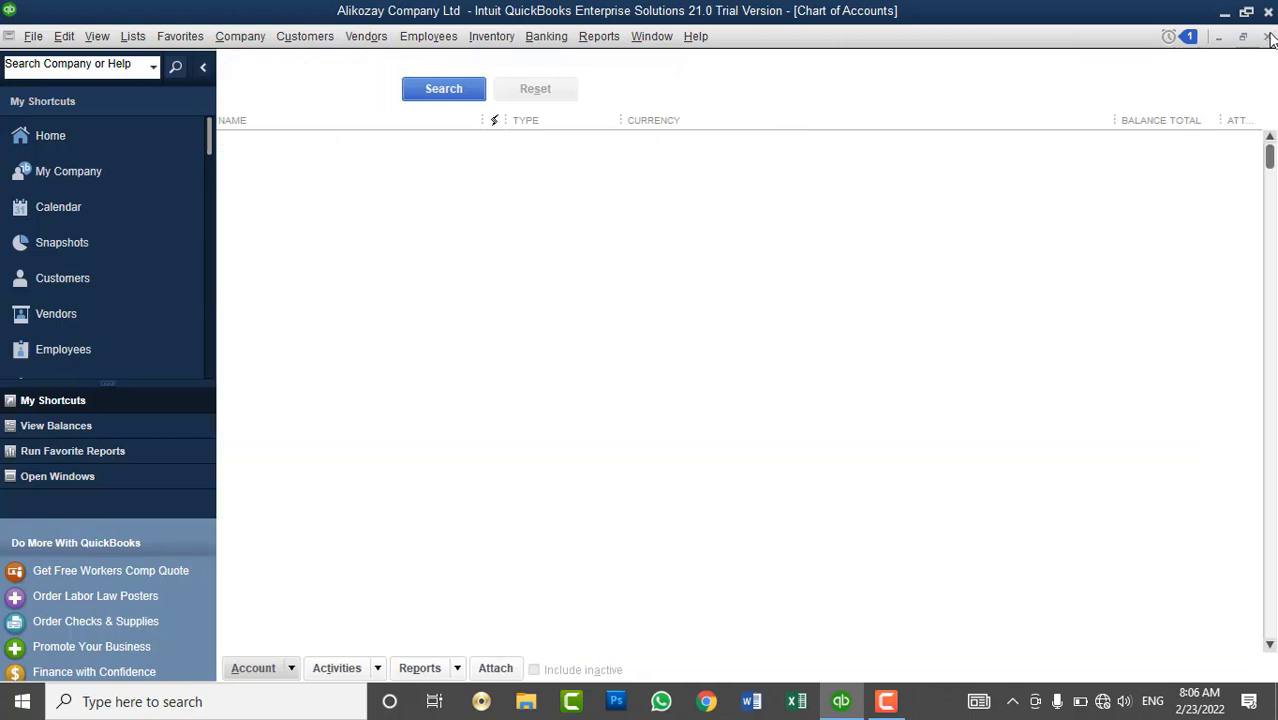
click(1267, 38)
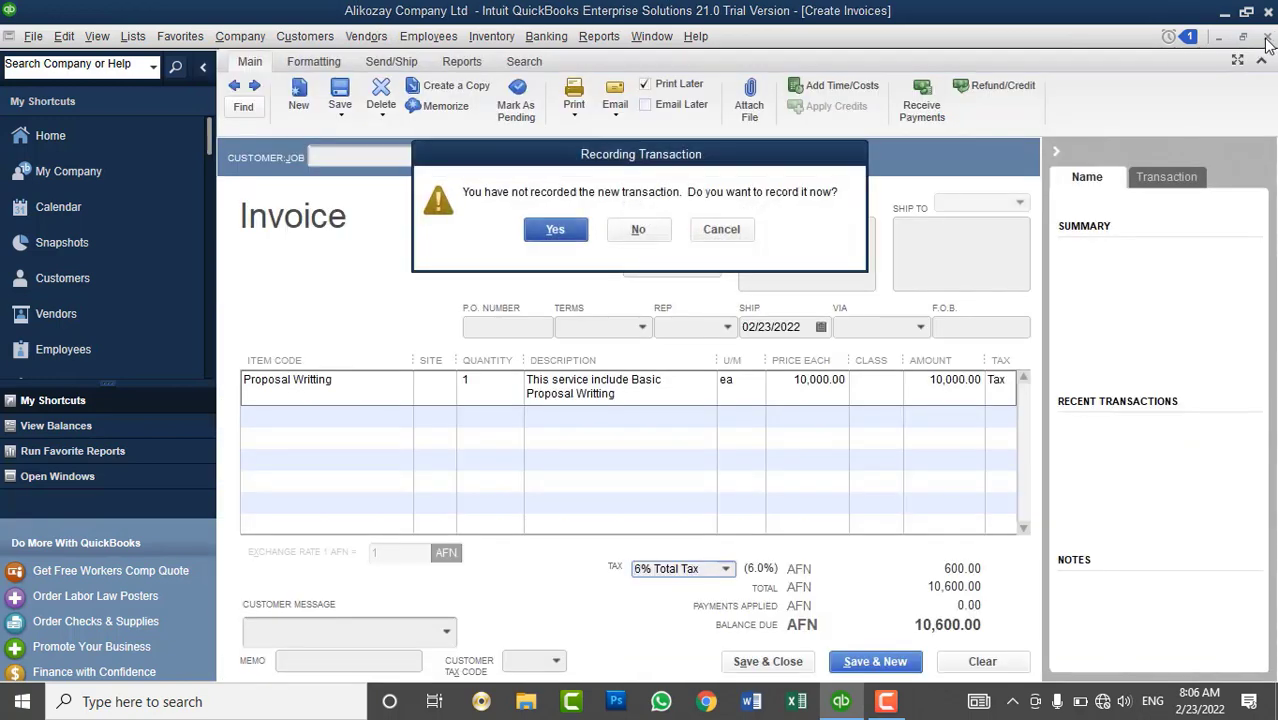
click(645, 230)
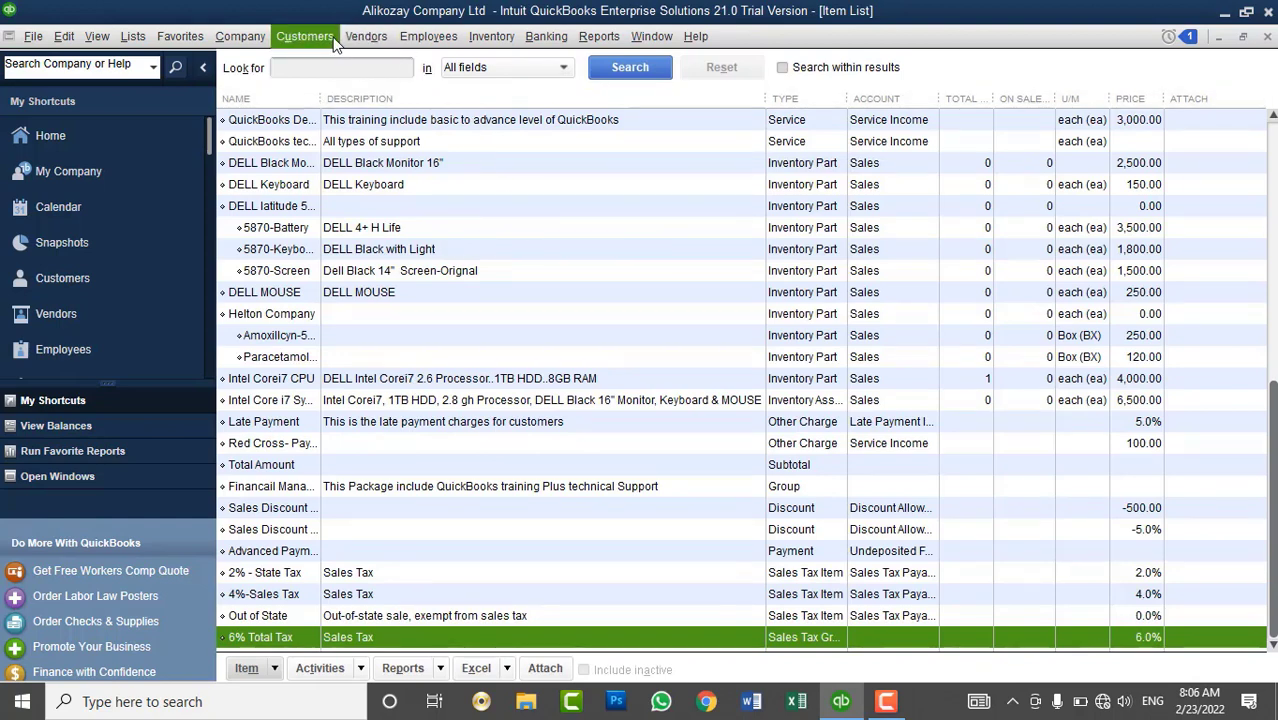
- Widen the Name column of the item list so the full item names fit
scroll(595, 365, up, 1)
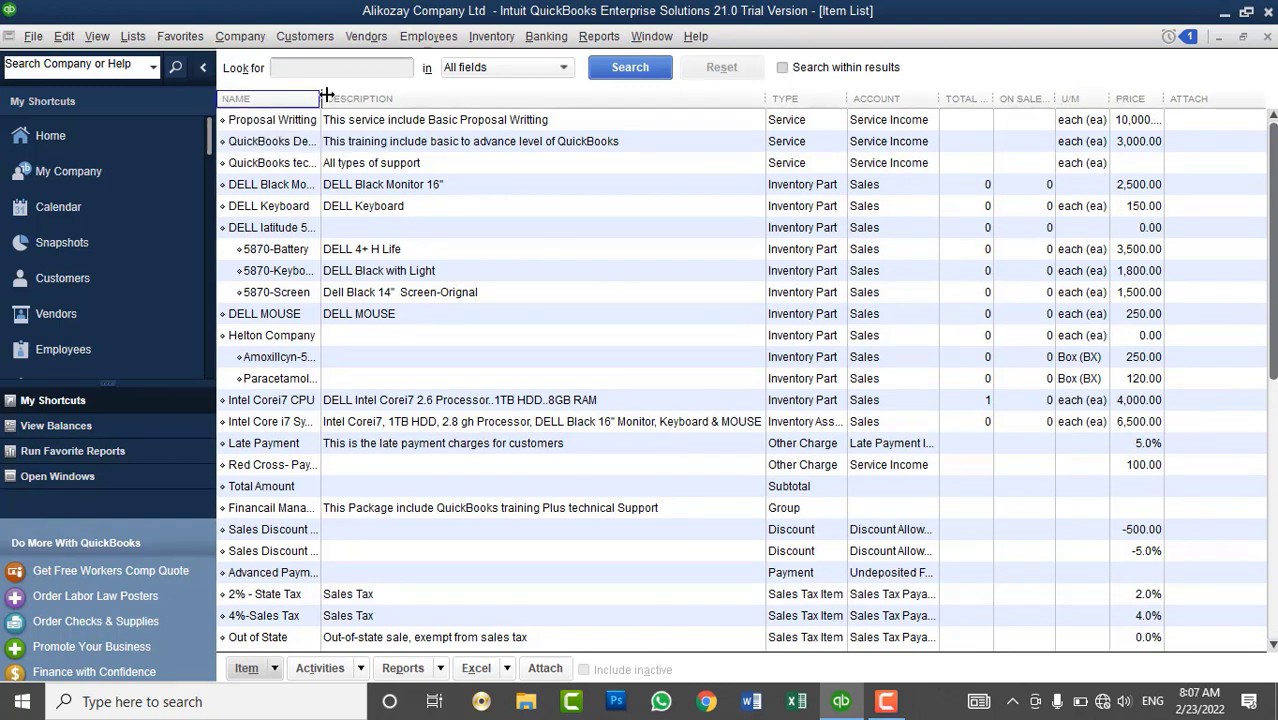
drag(326, 95, 528, 163)
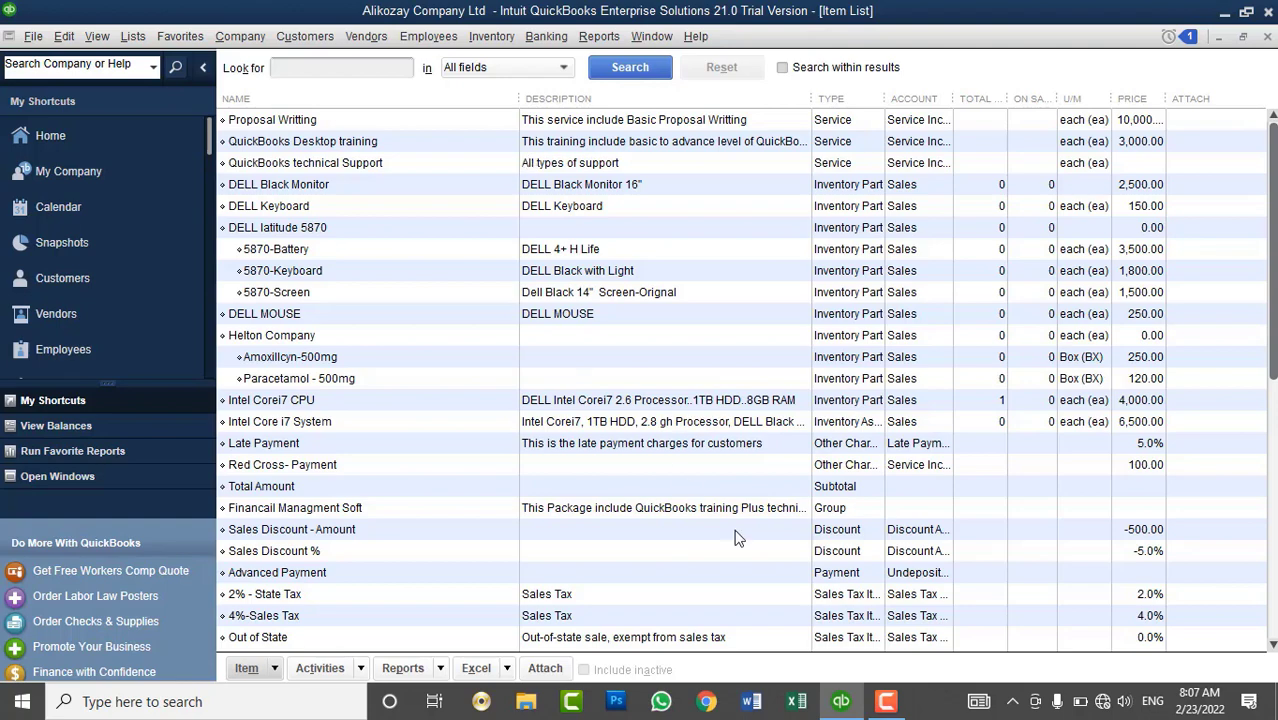
click(845, 702)
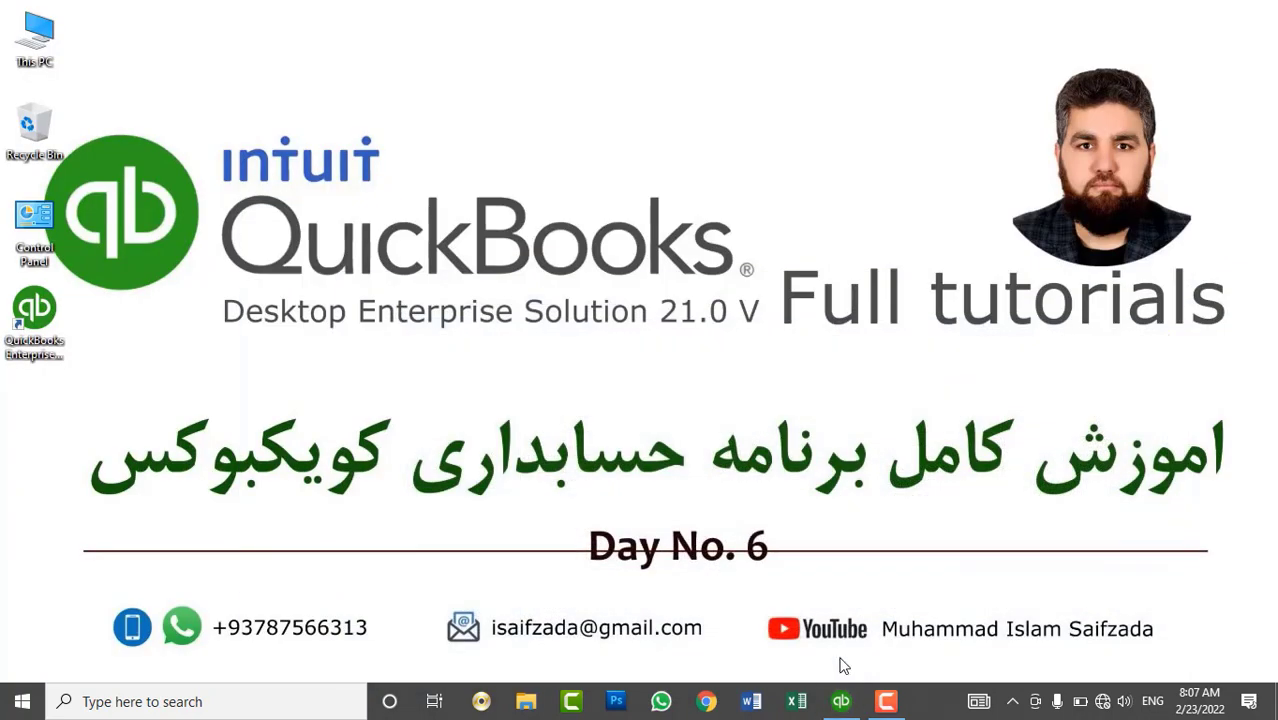
click(857, 712)
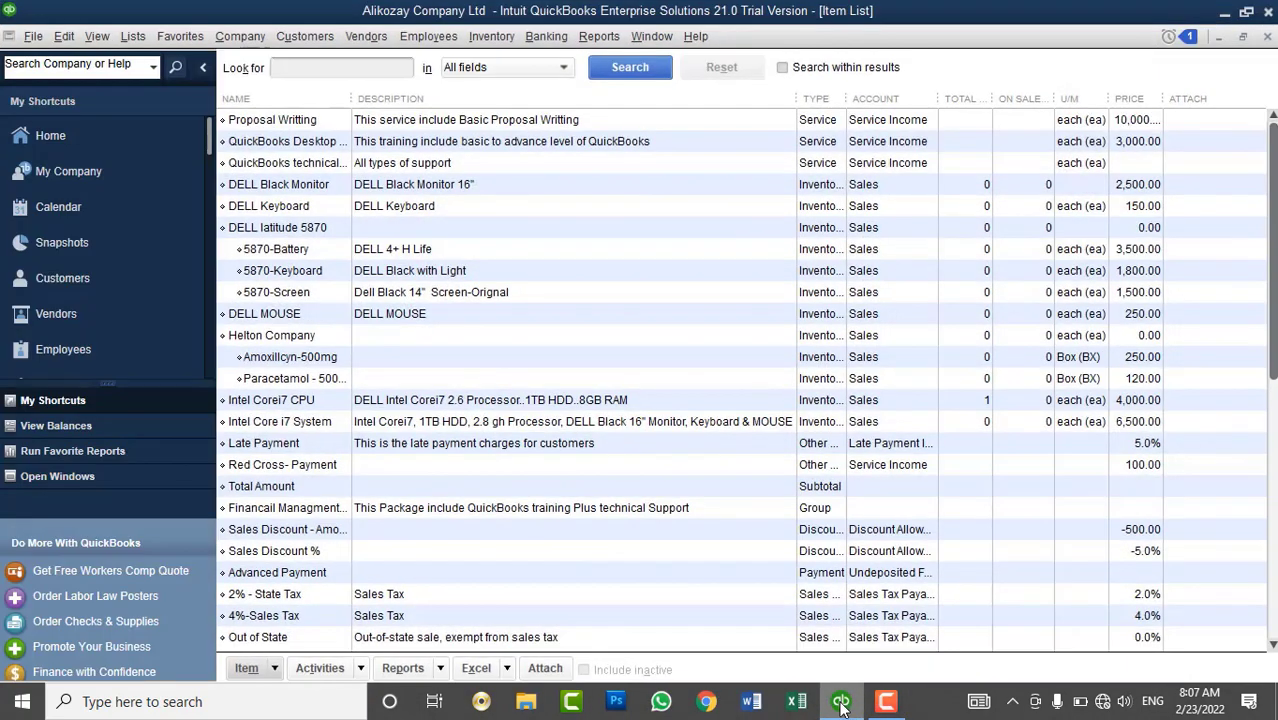
click(551, 235)
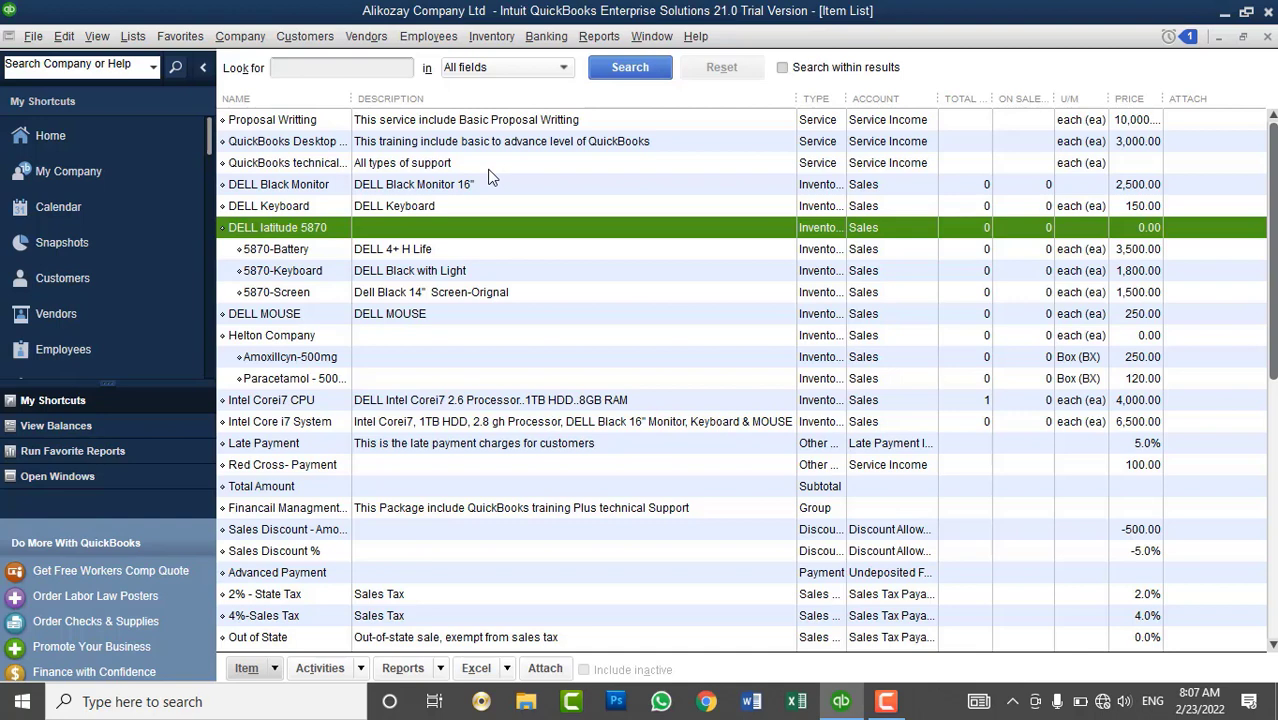
click(134, 36)
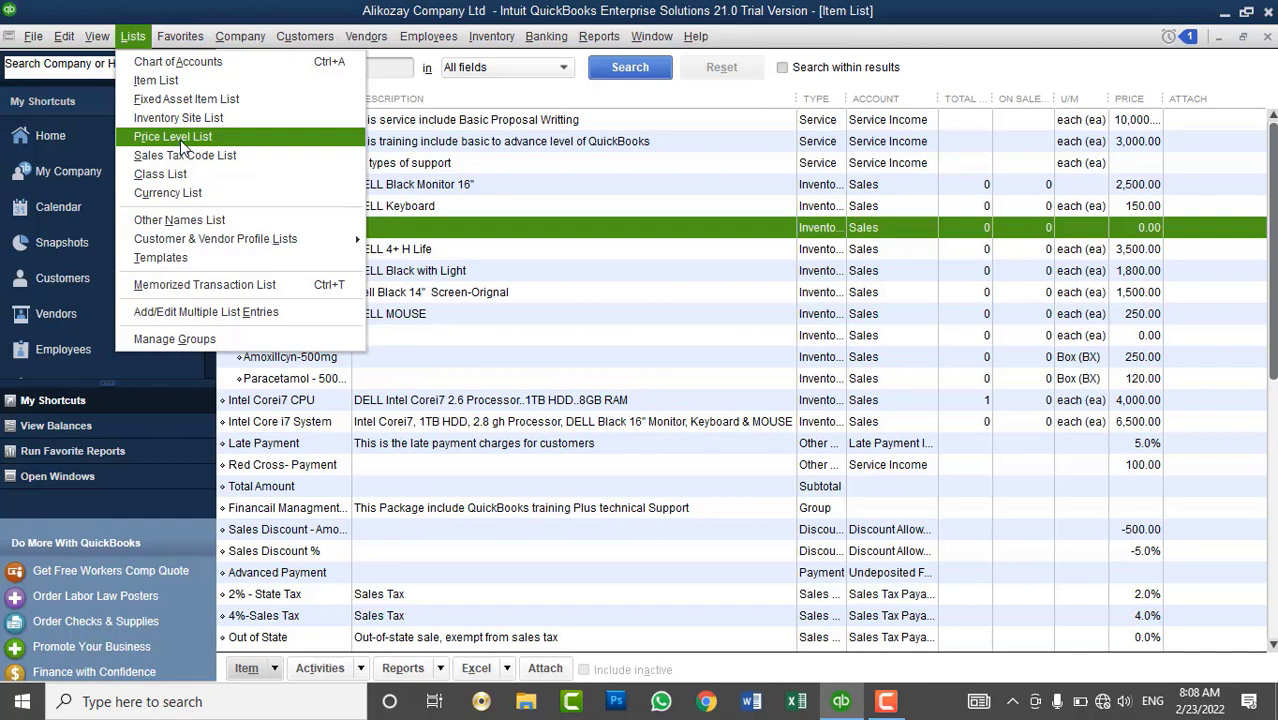
click(568, 255)
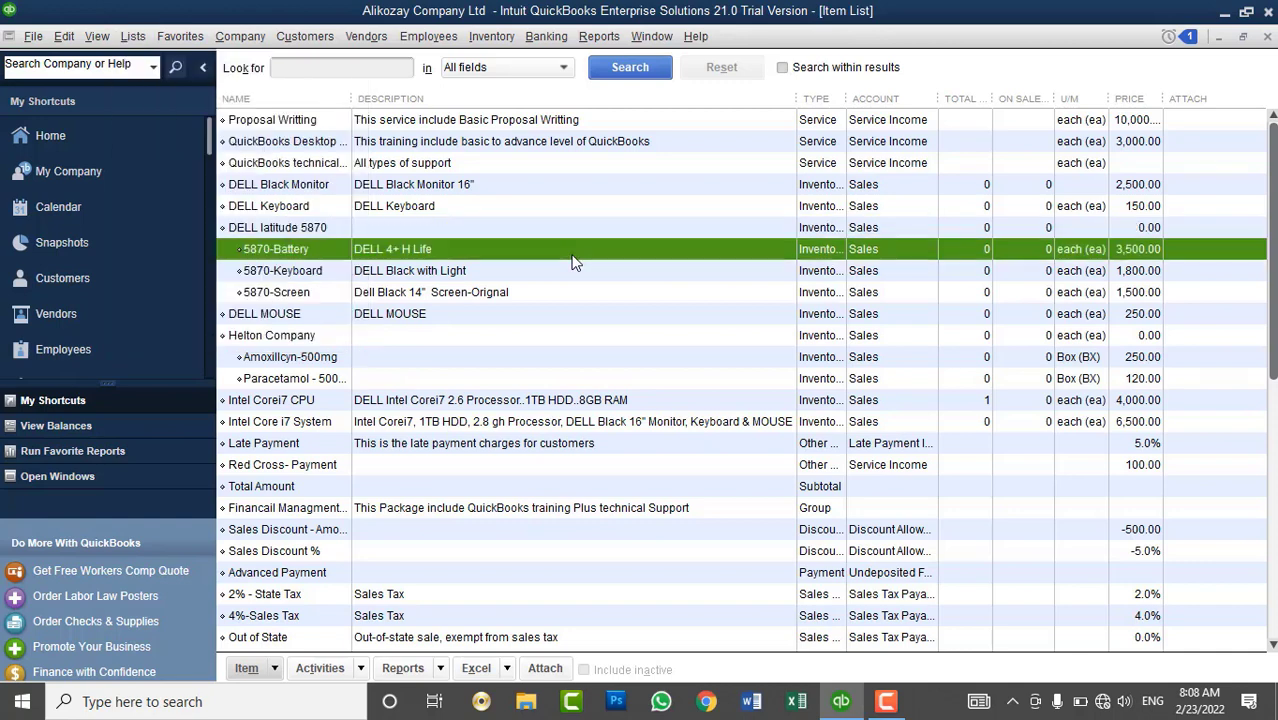
- Open a new customer form, examine the Price Level choices in its payment settings, and close the form without saving
click(74, 277)
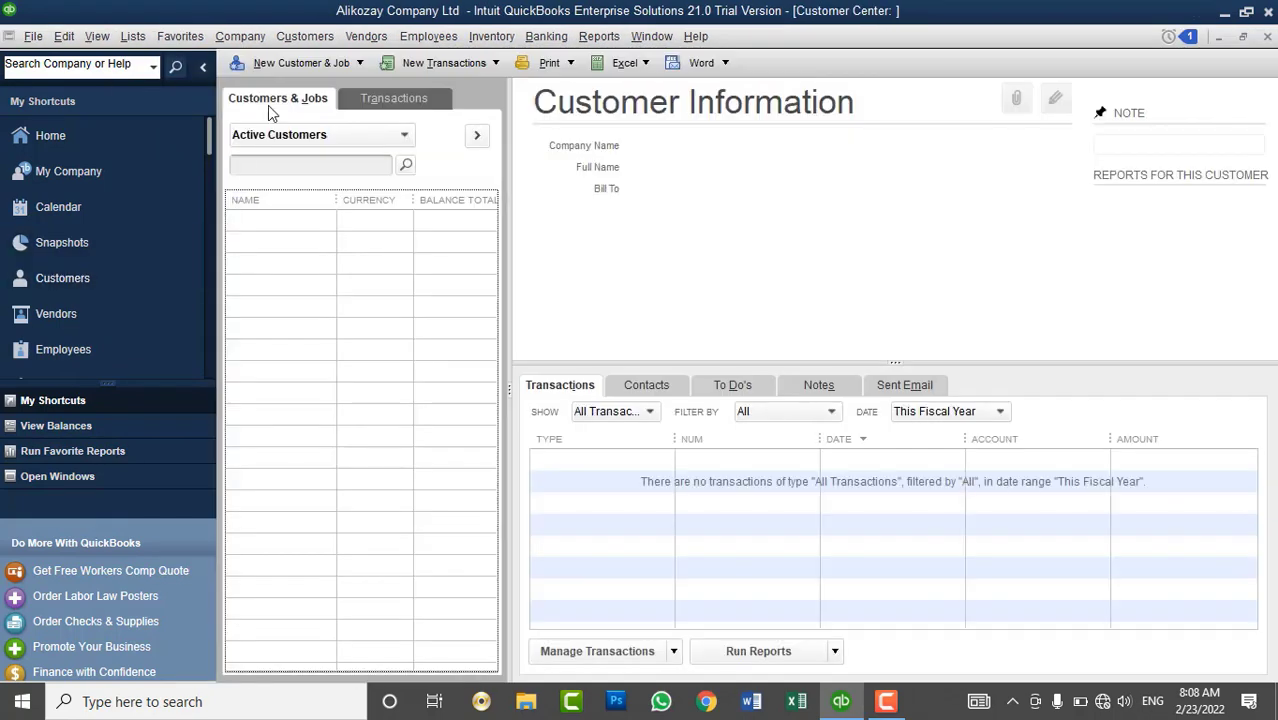
click(290, 64)
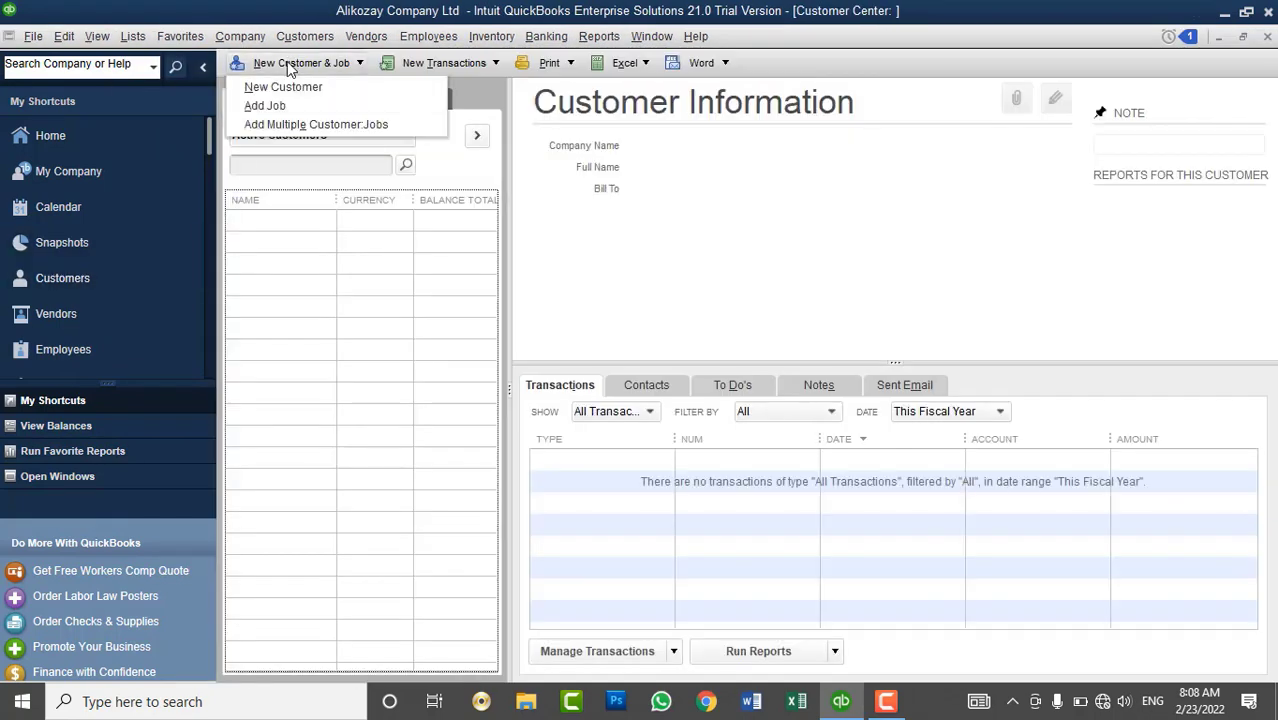
click(285, 86)
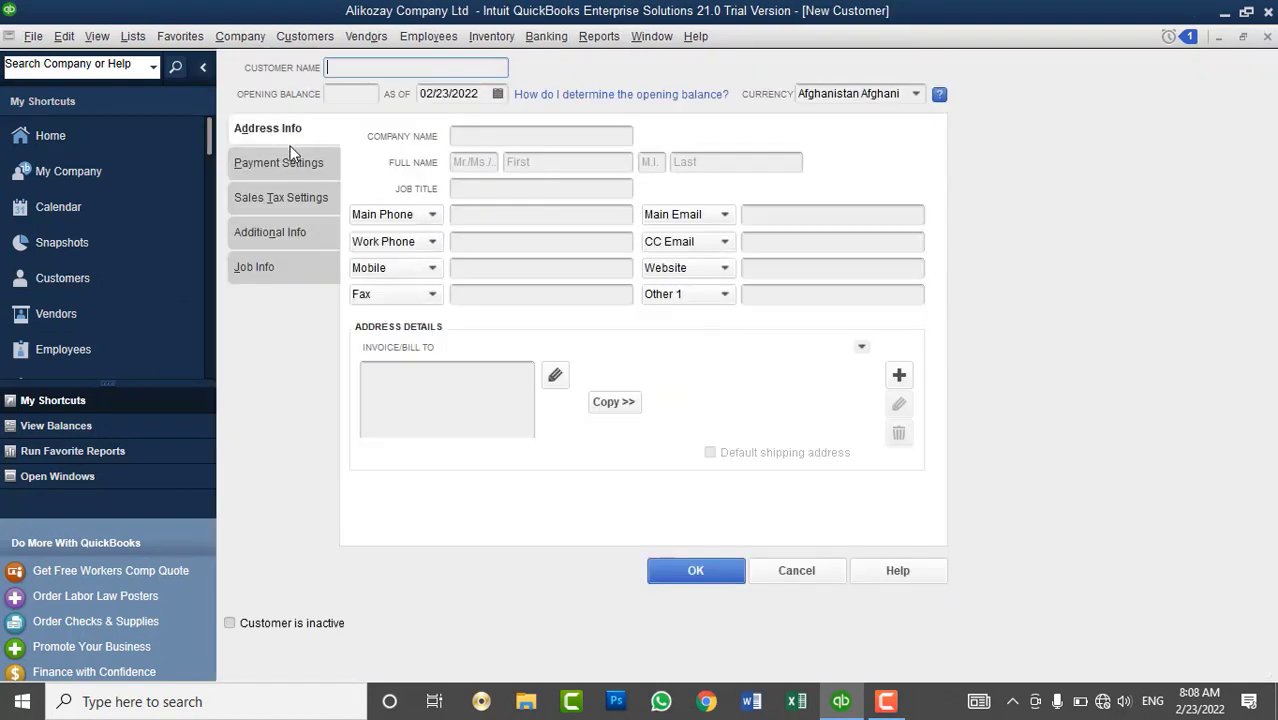
click(282, 162)
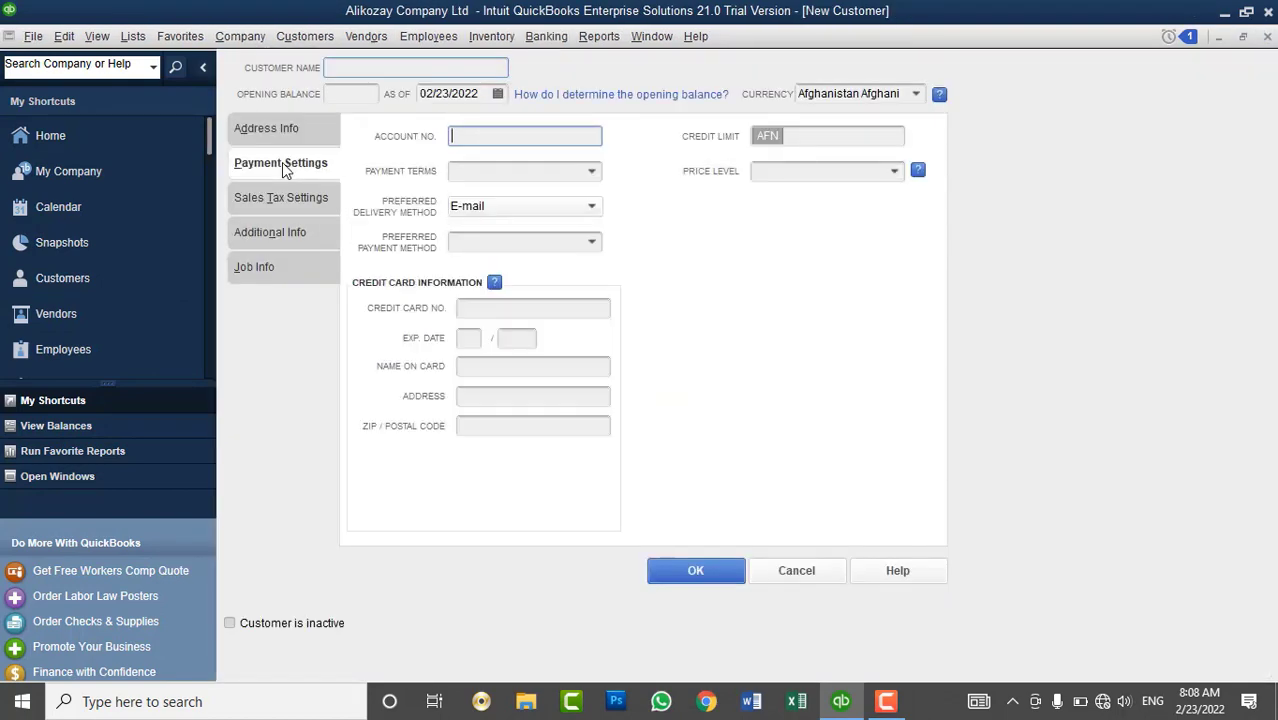
click(895, 172)
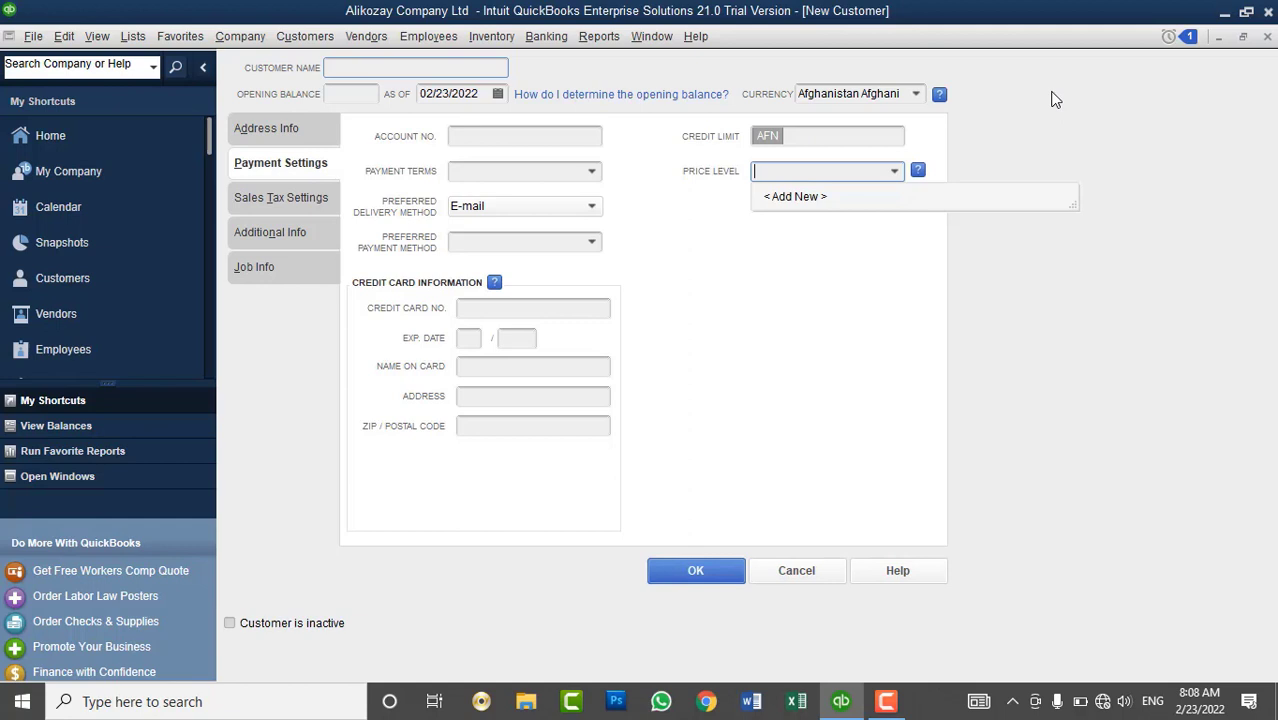
click(1267, 36)
click(1224, 13)
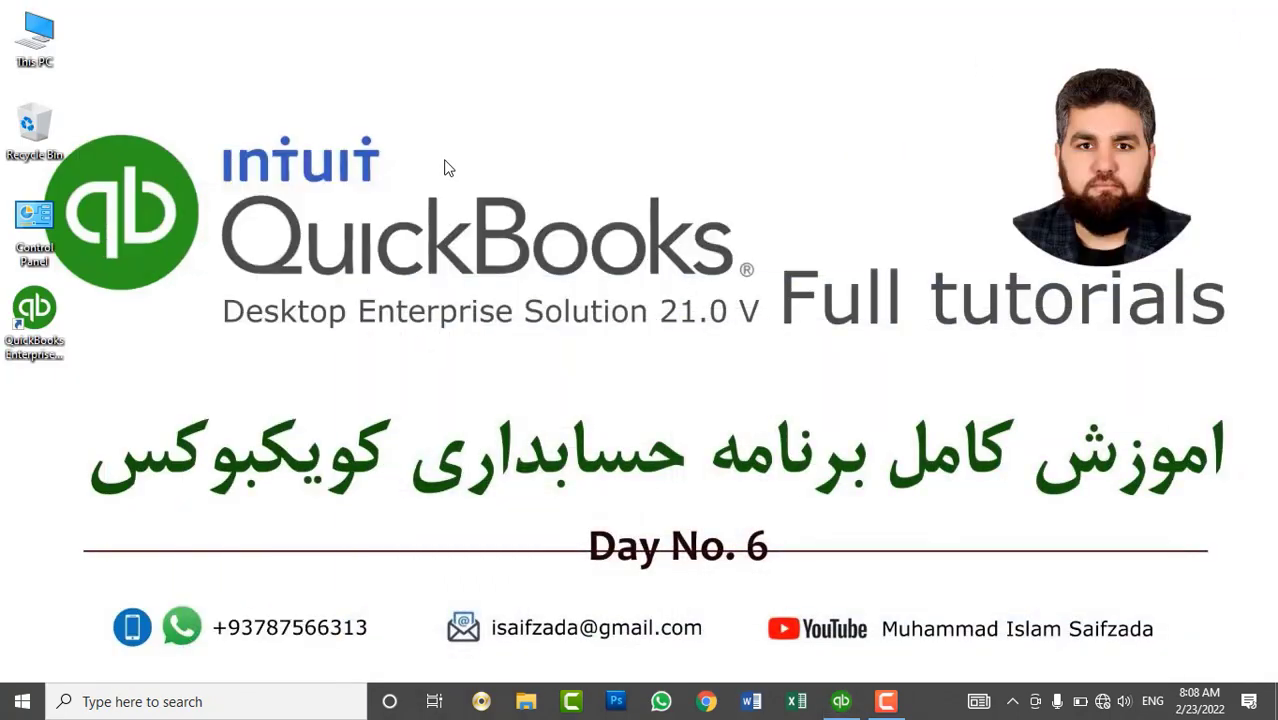
right_click(436, 145)
click(477, 202)
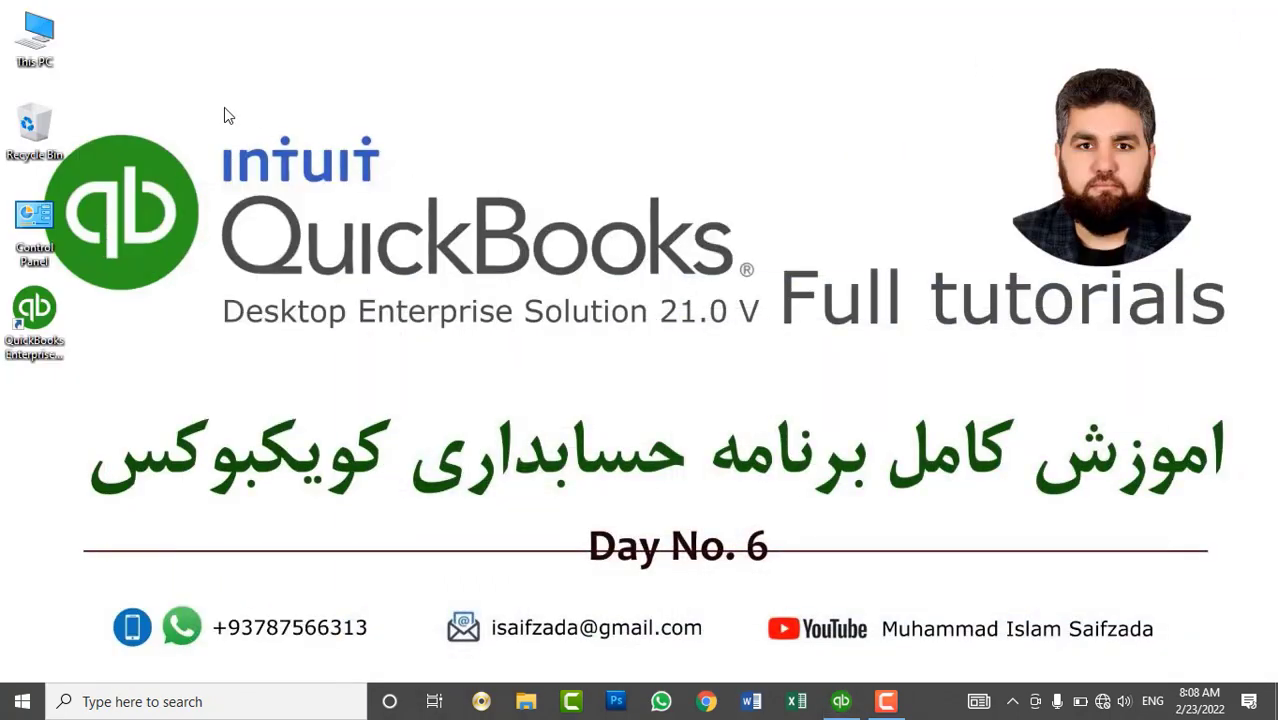